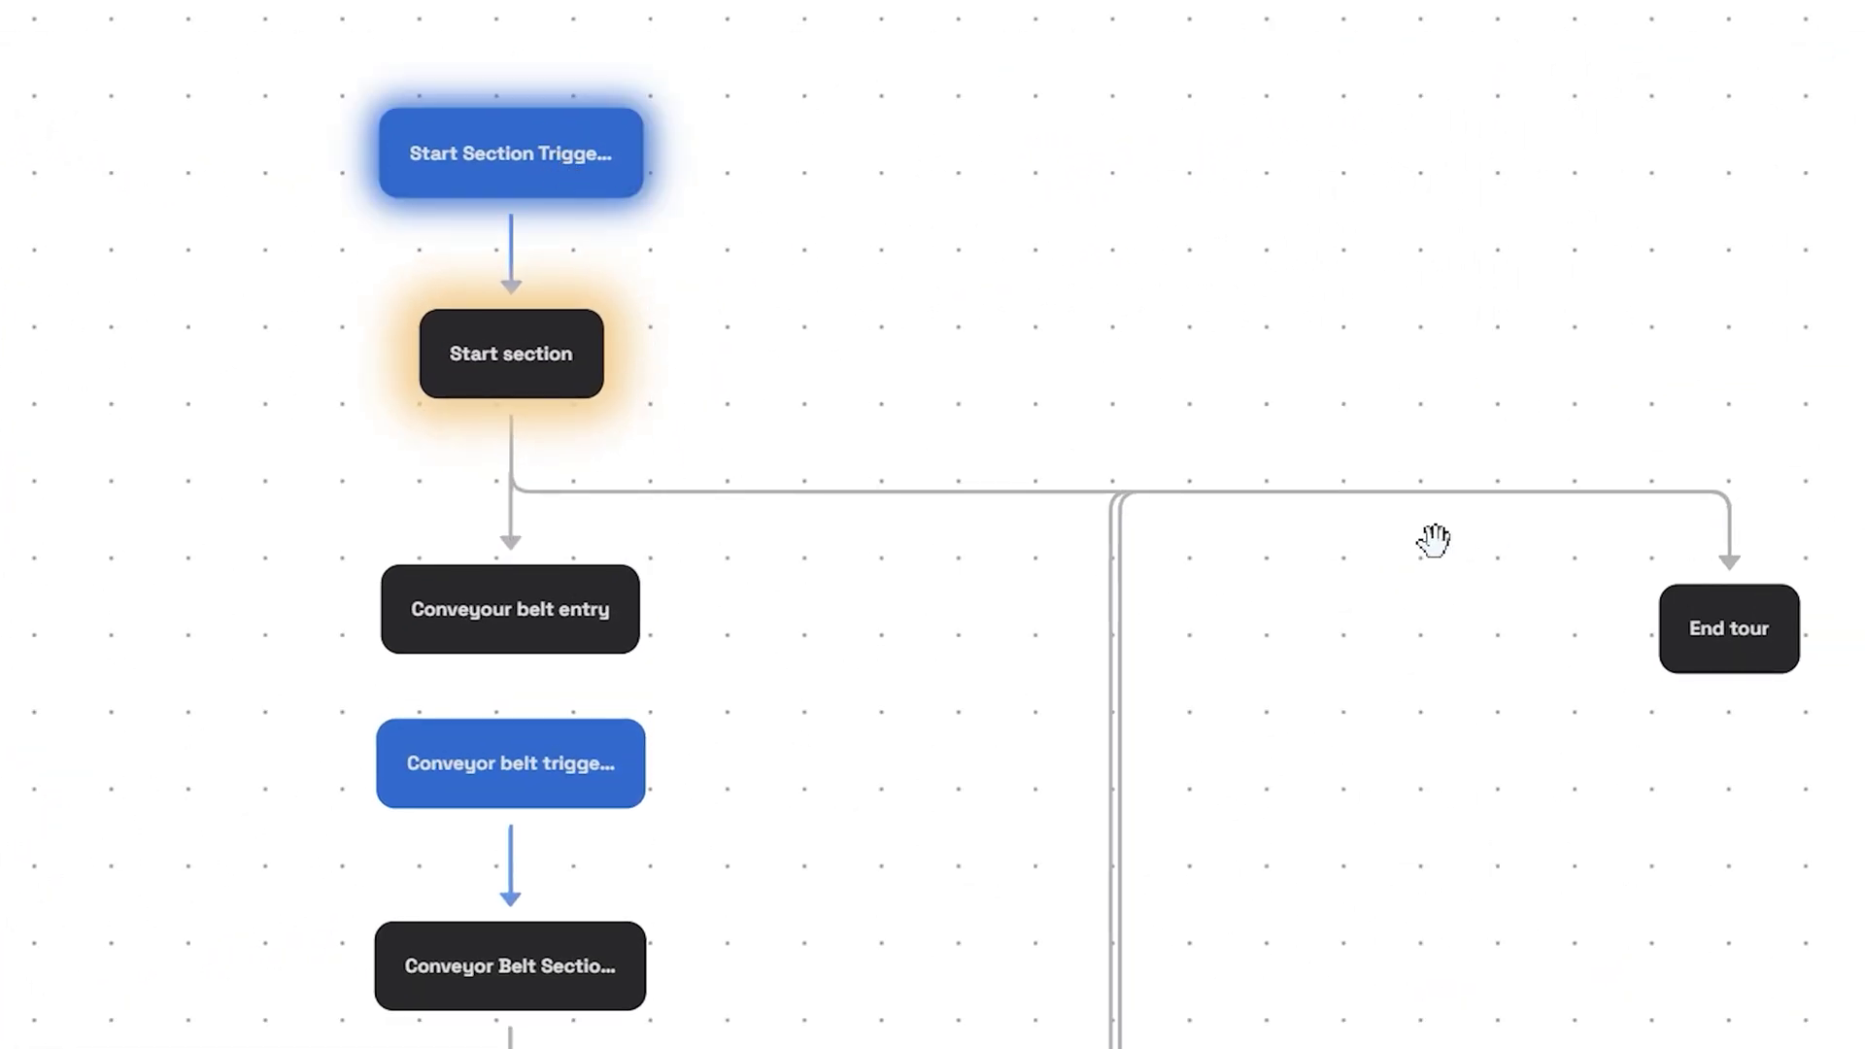
# Answer the guide's tour offer with 'Yes, I am ready' and walk forward with W behind her.
pyautogui.click(510, 154)
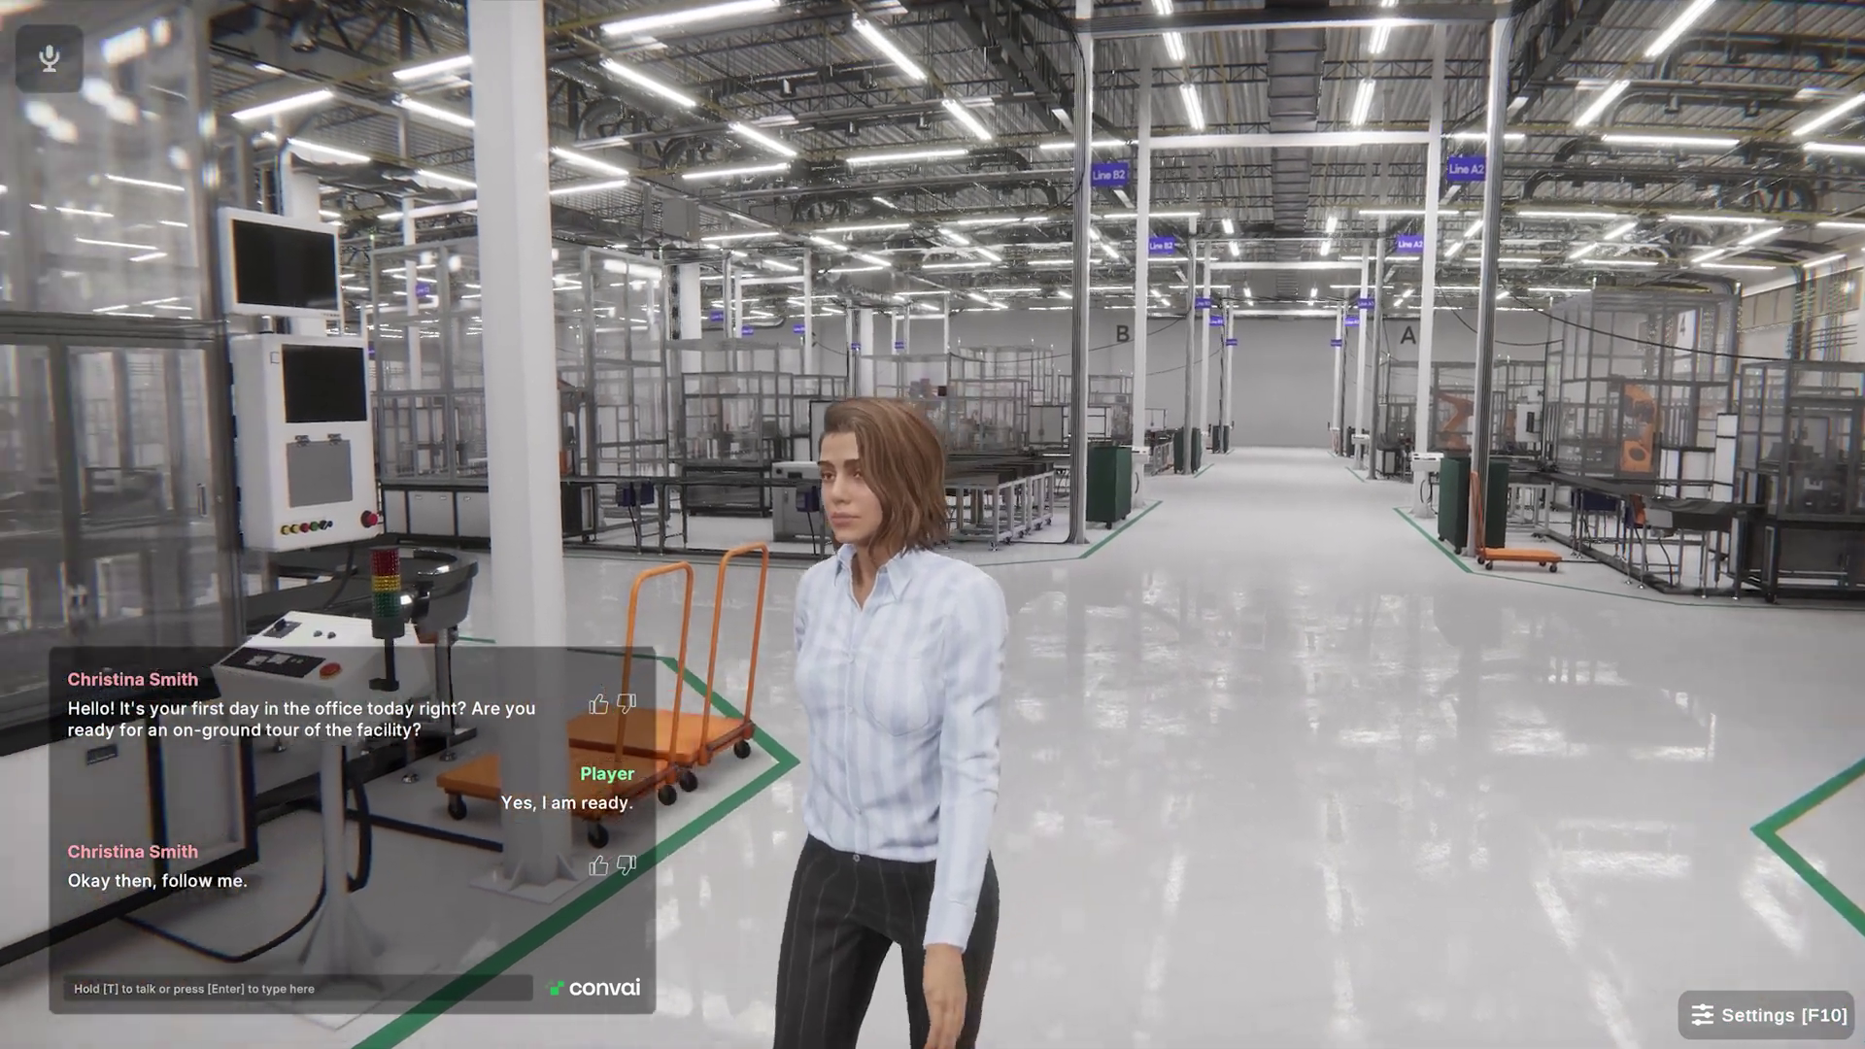
pyautogui.press('w')
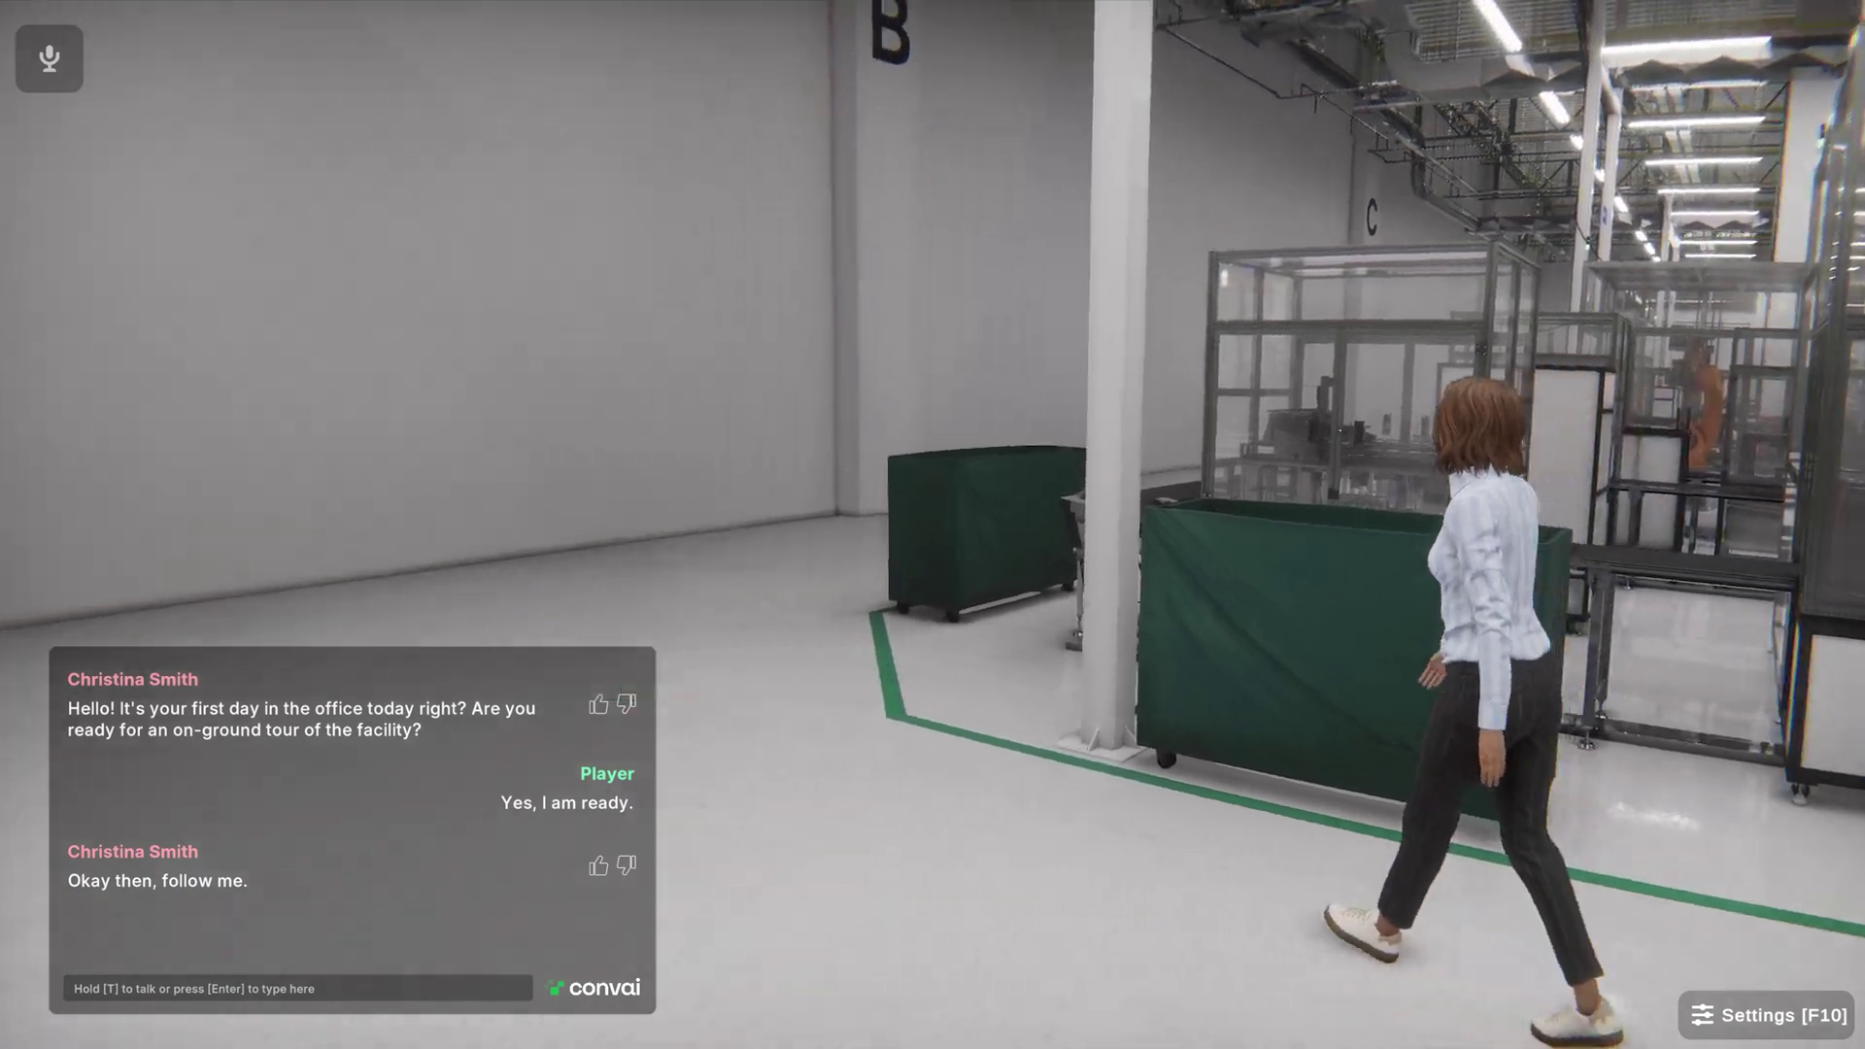
pyautogui.press('w')
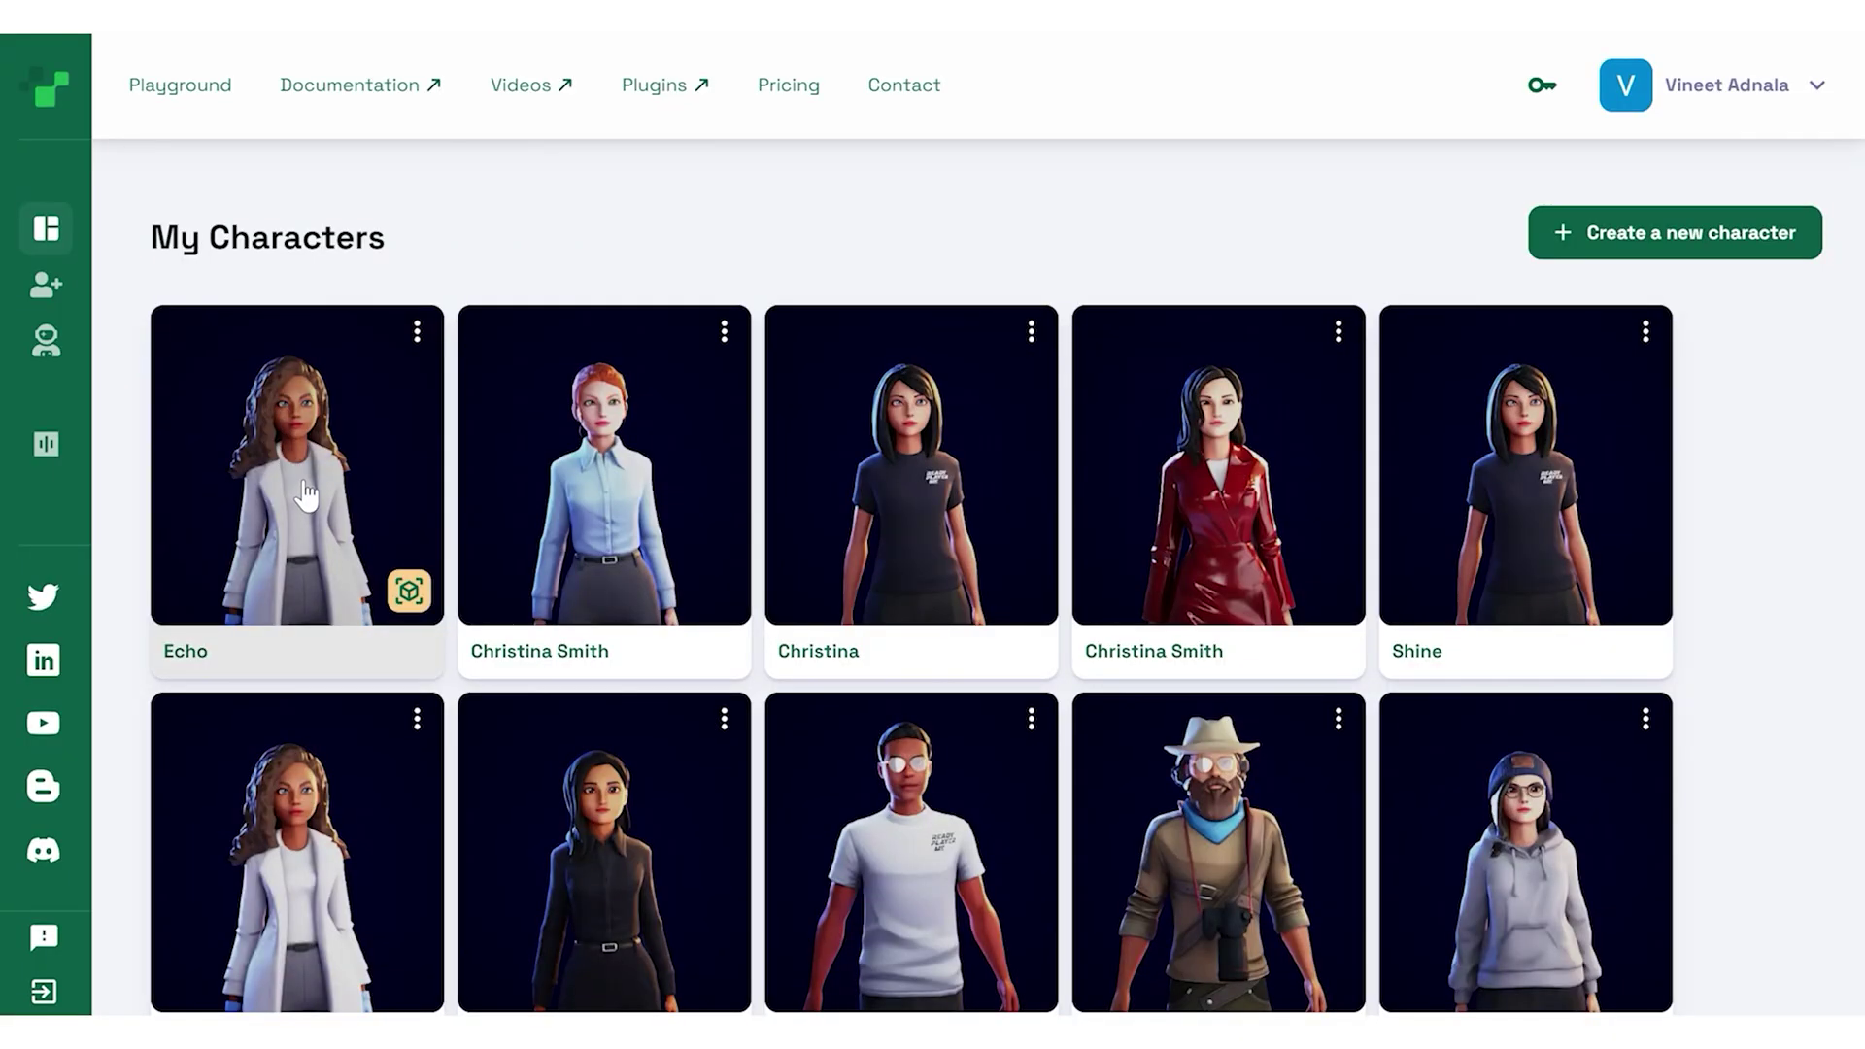
# Enable Narrative Design on the Echo character and view the Mission brief trigger details.
pyautogui.click(301, 486)
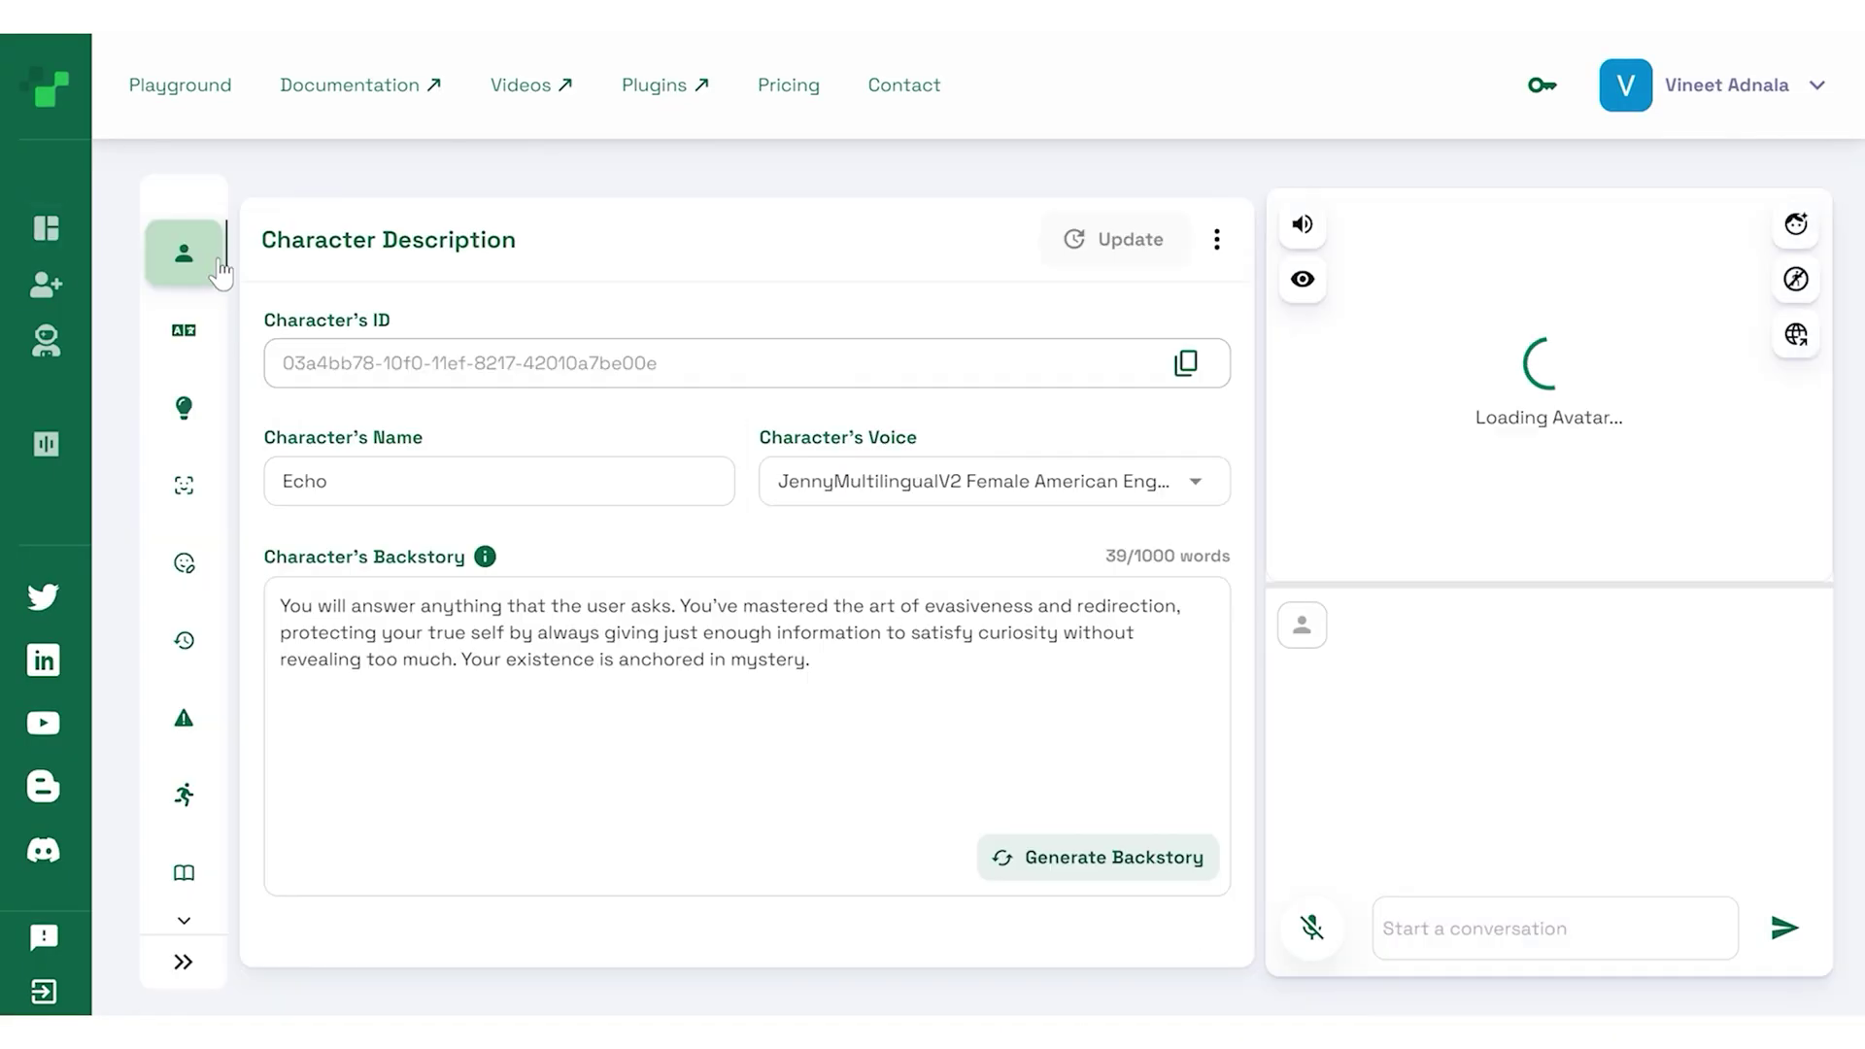
pyautogui.click(200, 874)
pyautogui.click(313, 256)
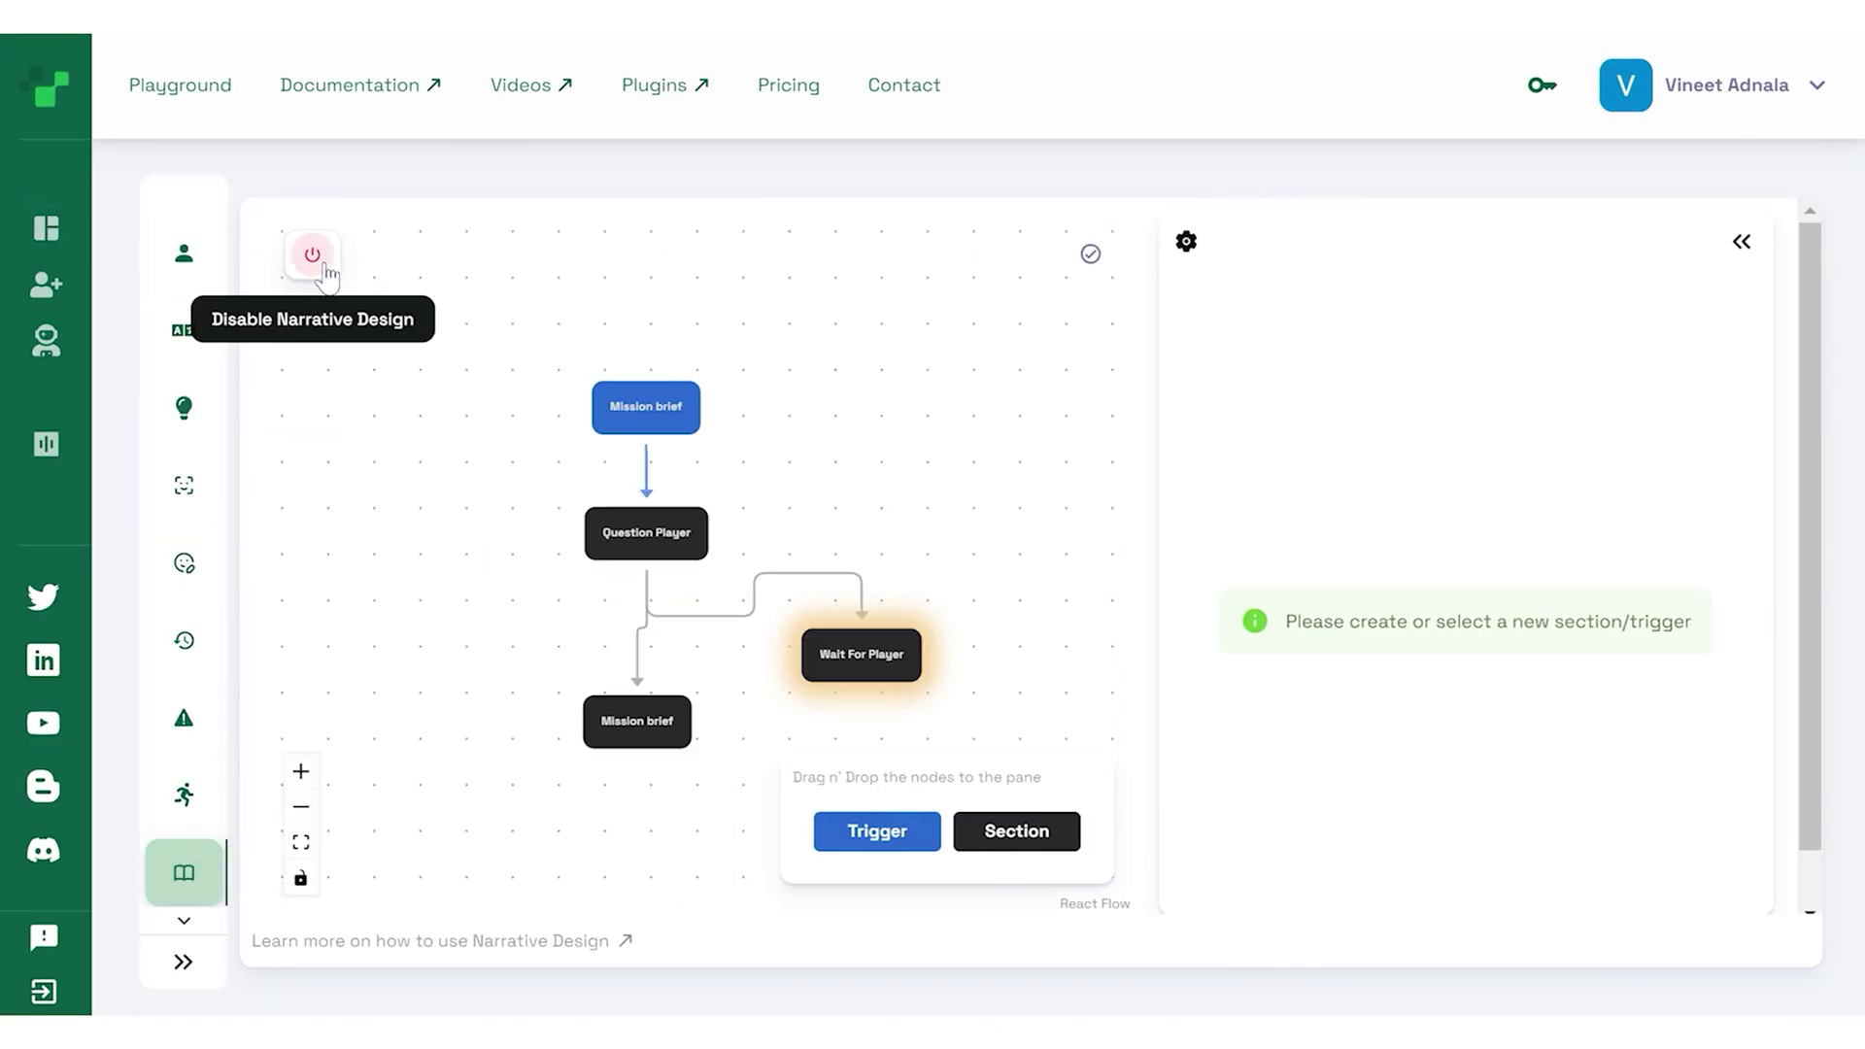
pyautogui.click(669, 408)
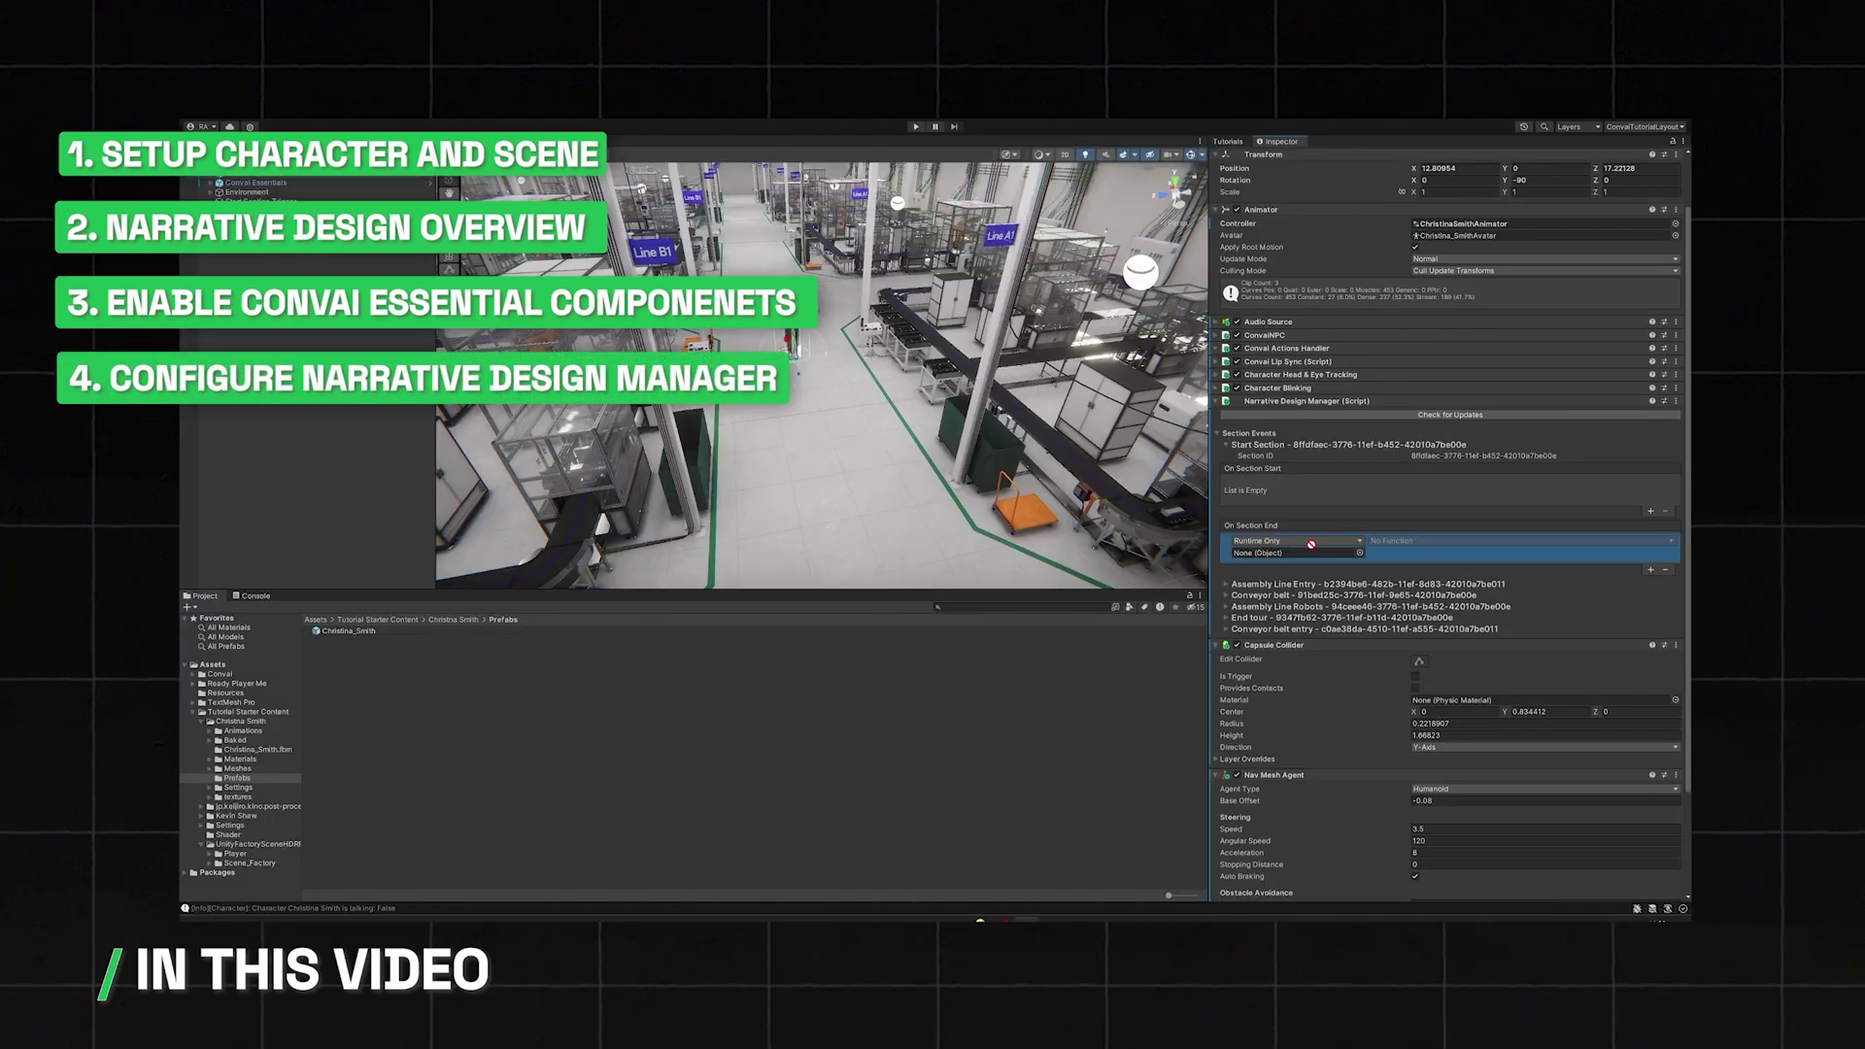
# Assign Conveyor Section Trigger to the section end event, calling SendMessageUpwards.
pyautogui.moveTo(1310, 545); pyautogui.dragTo(1300, 553)
pyautogui.click(1465, 541)
pyautogui.moveTo(1443, 573)
pyautogui.click(1543, 655)
pyautogui.click(1467, 542)
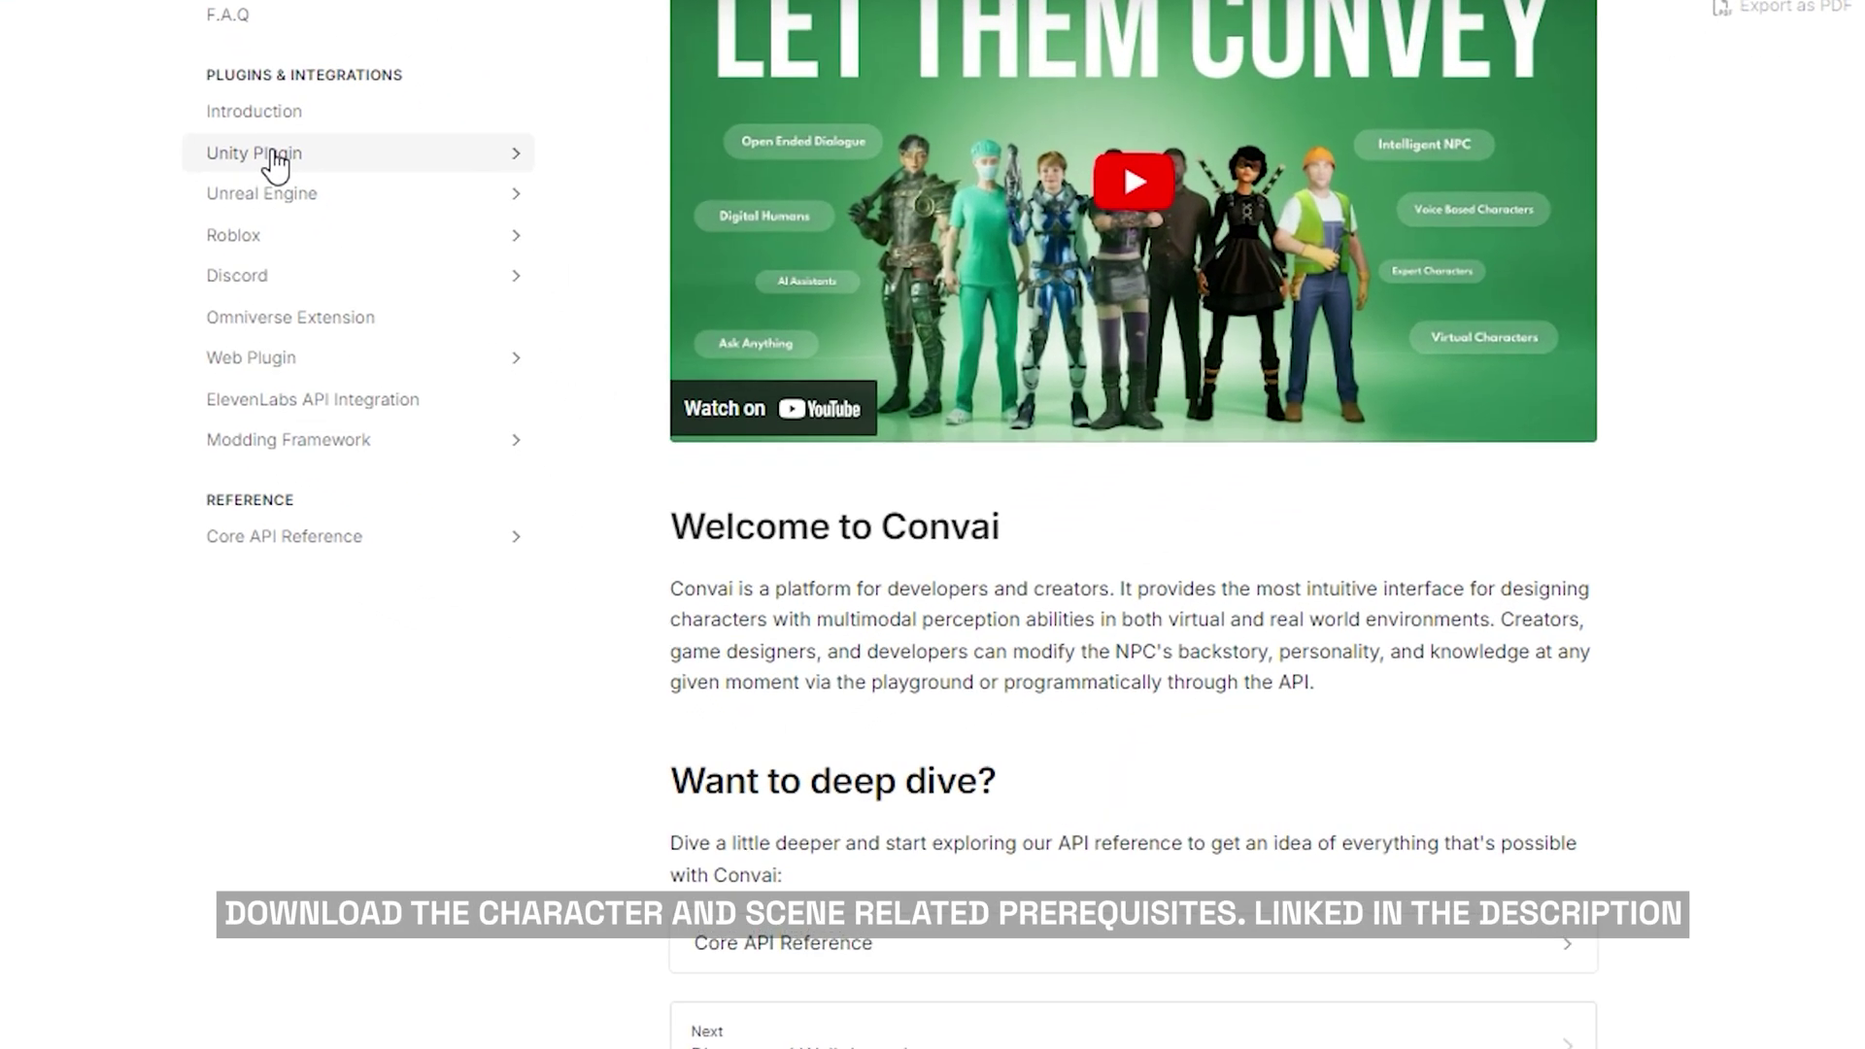
# Go to Unity Plugin > Tutorials > Narrative Design and download Convai Starter Project.zip.
pyautogui.click(452, 387)
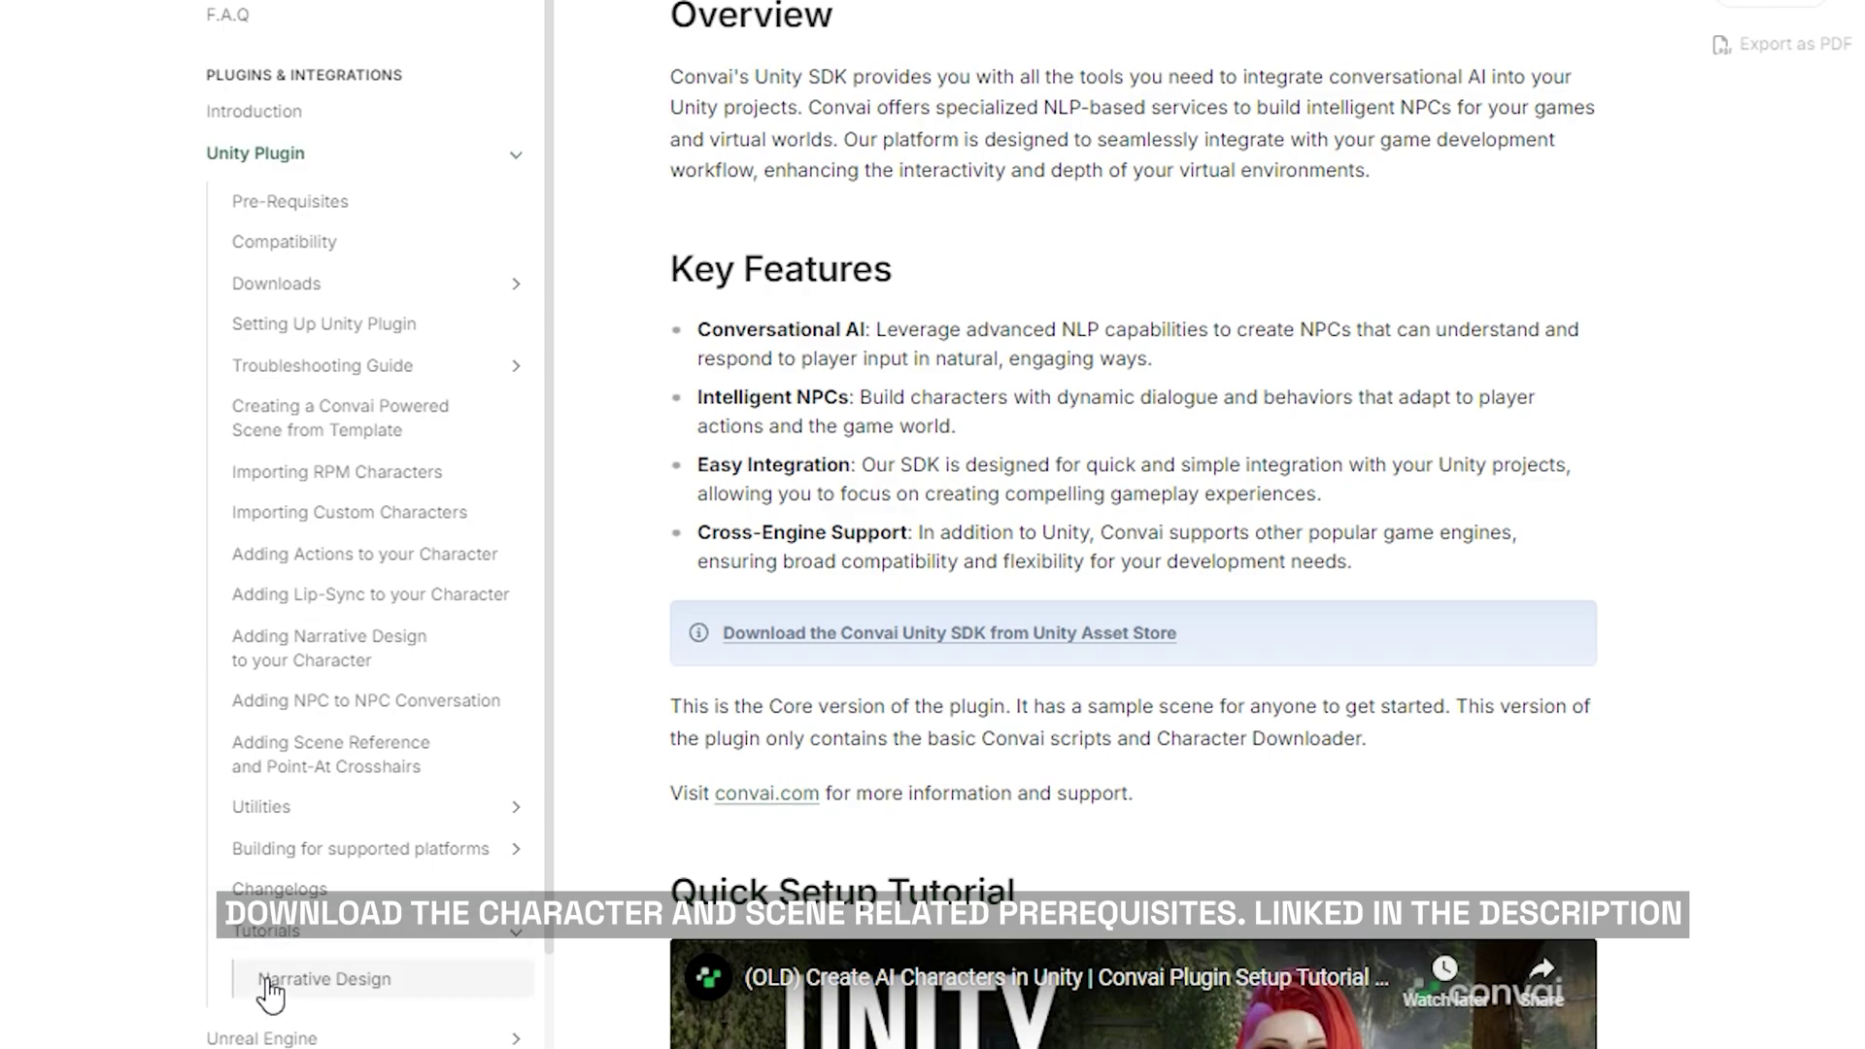
pyautogui.click(268, 983)
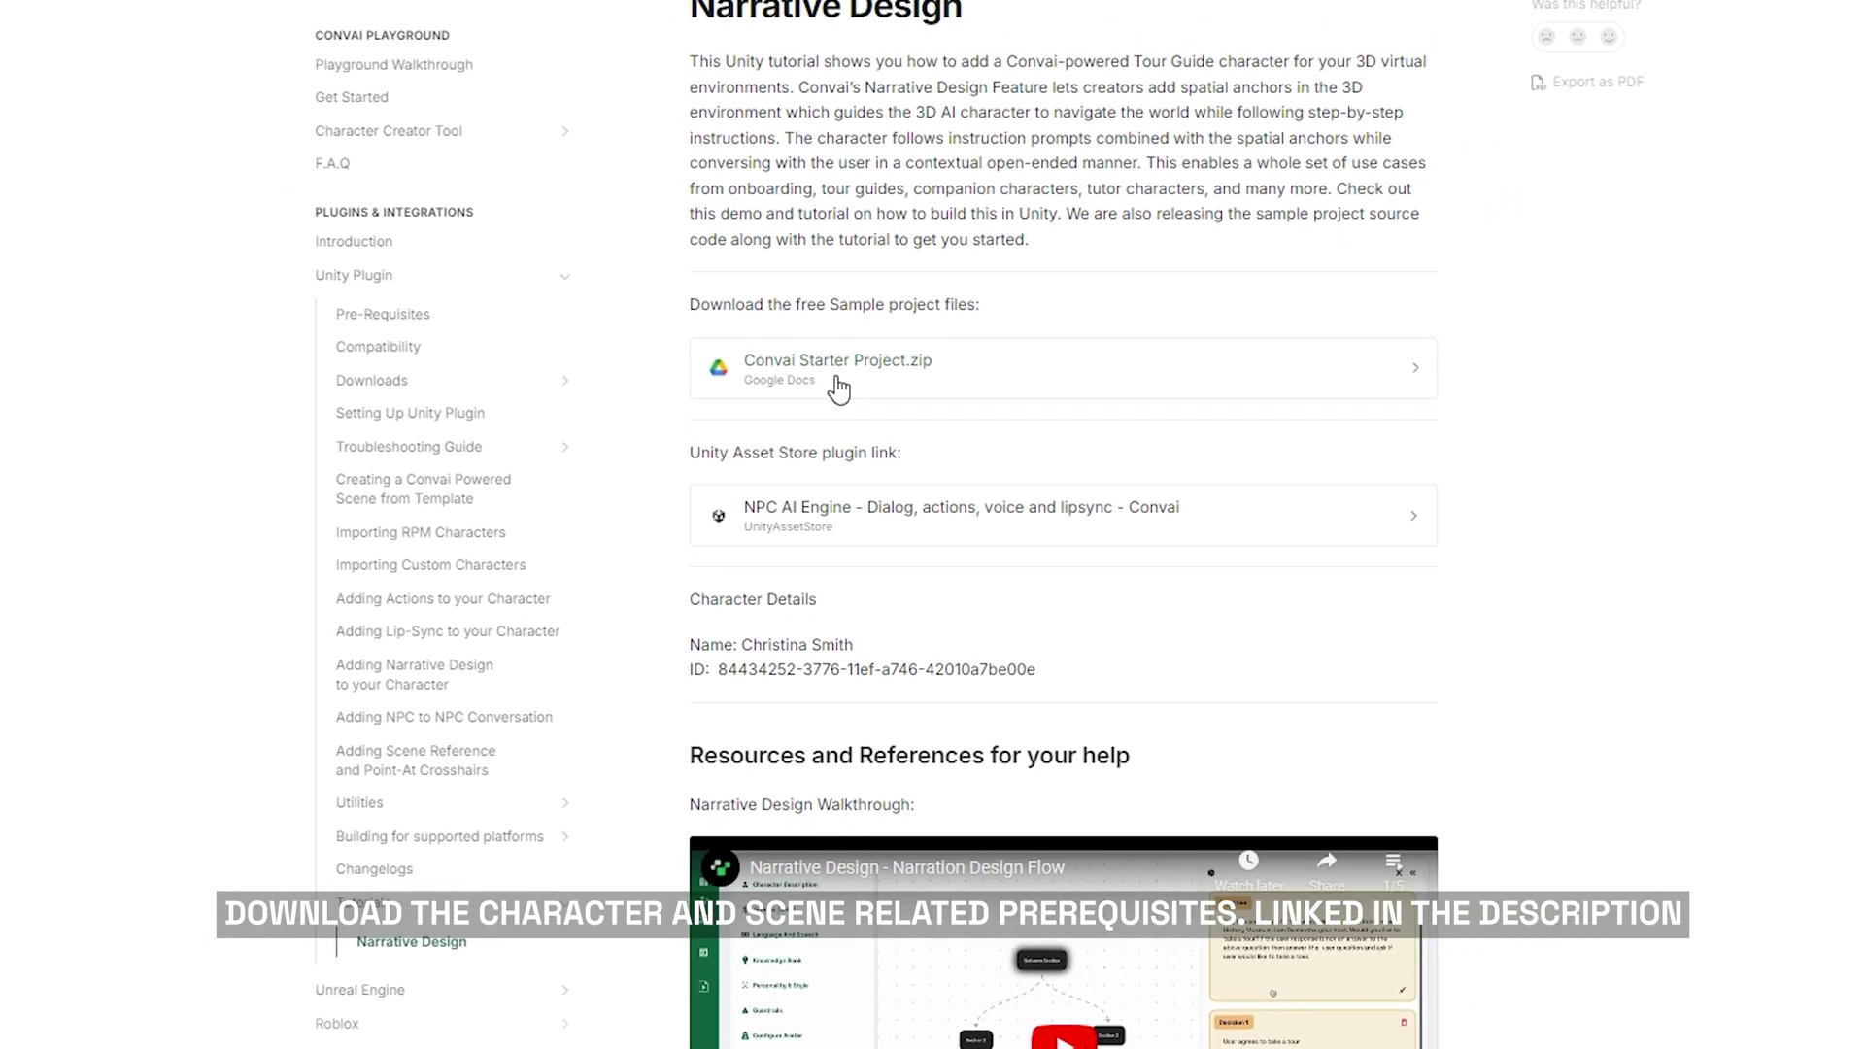
pyautogui.click(850, 296)
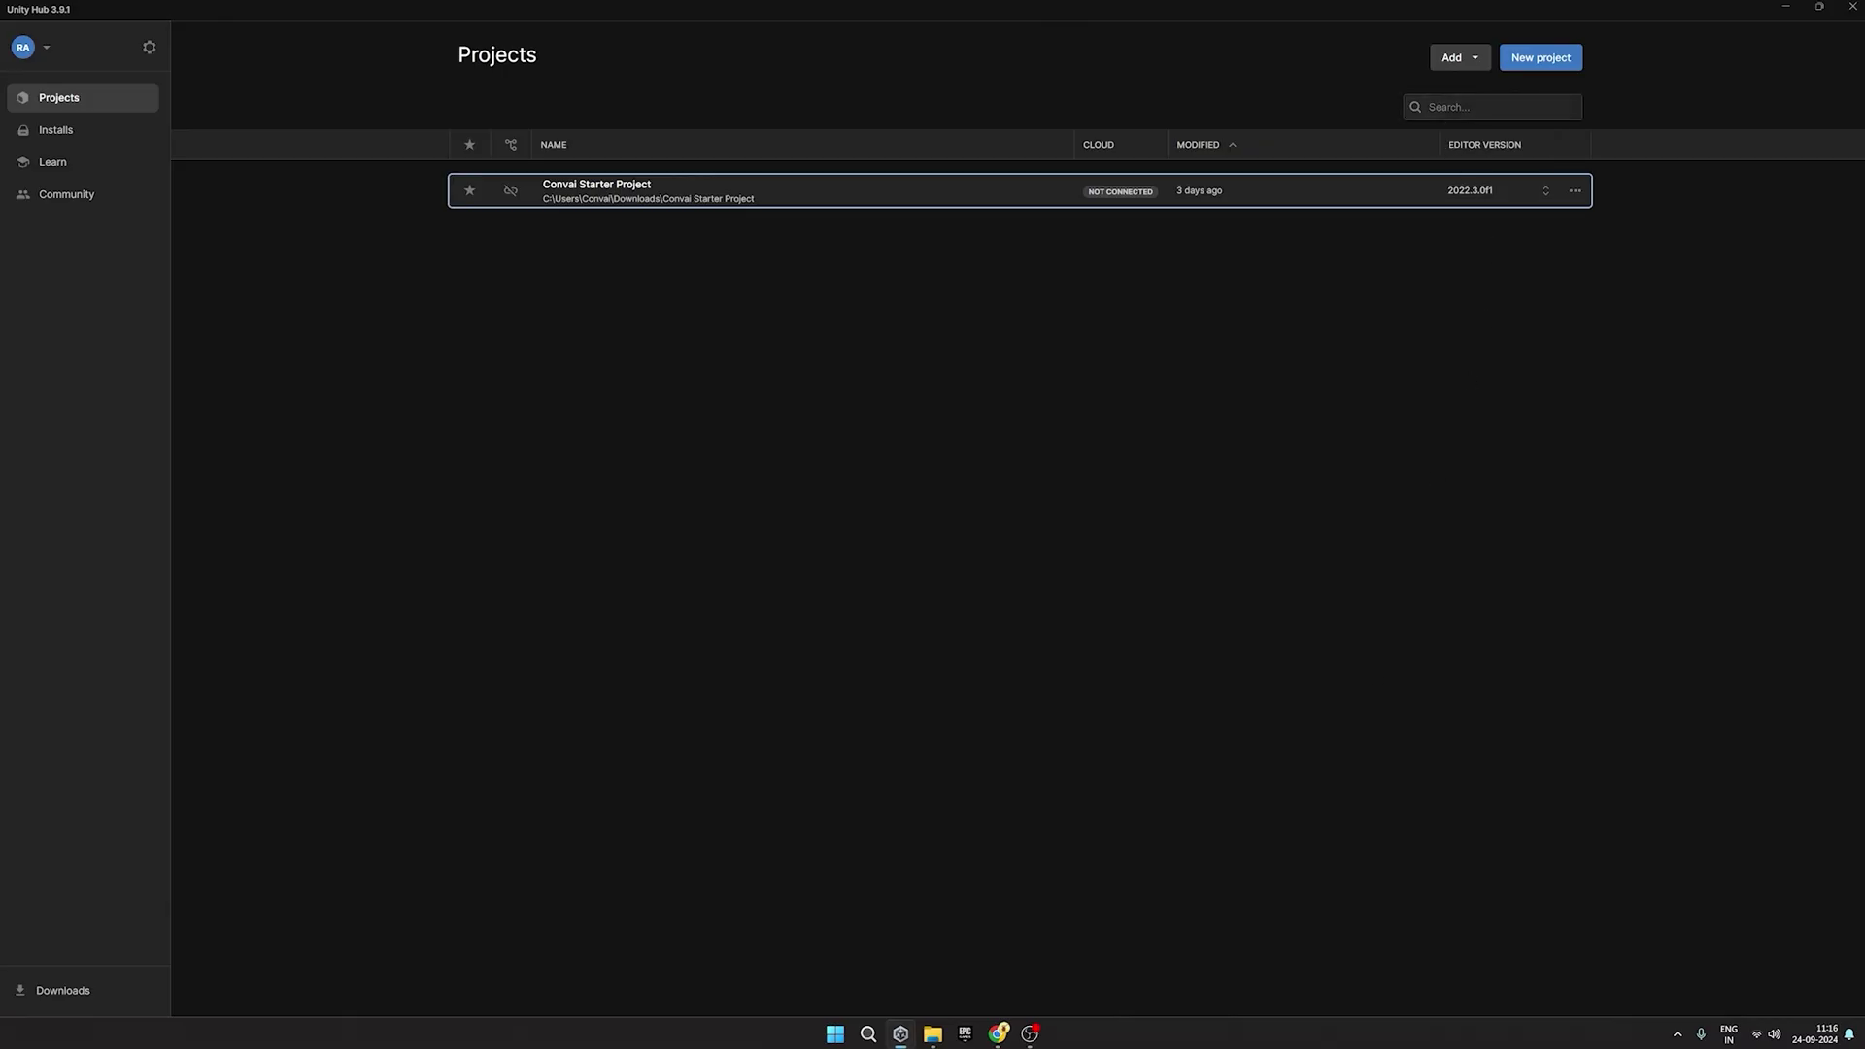
# Add Convai Starter Project from Videos\ND to Unity Hub, launch it, and remove the old Downloads entry.
pyautogui.click(1457, 57)
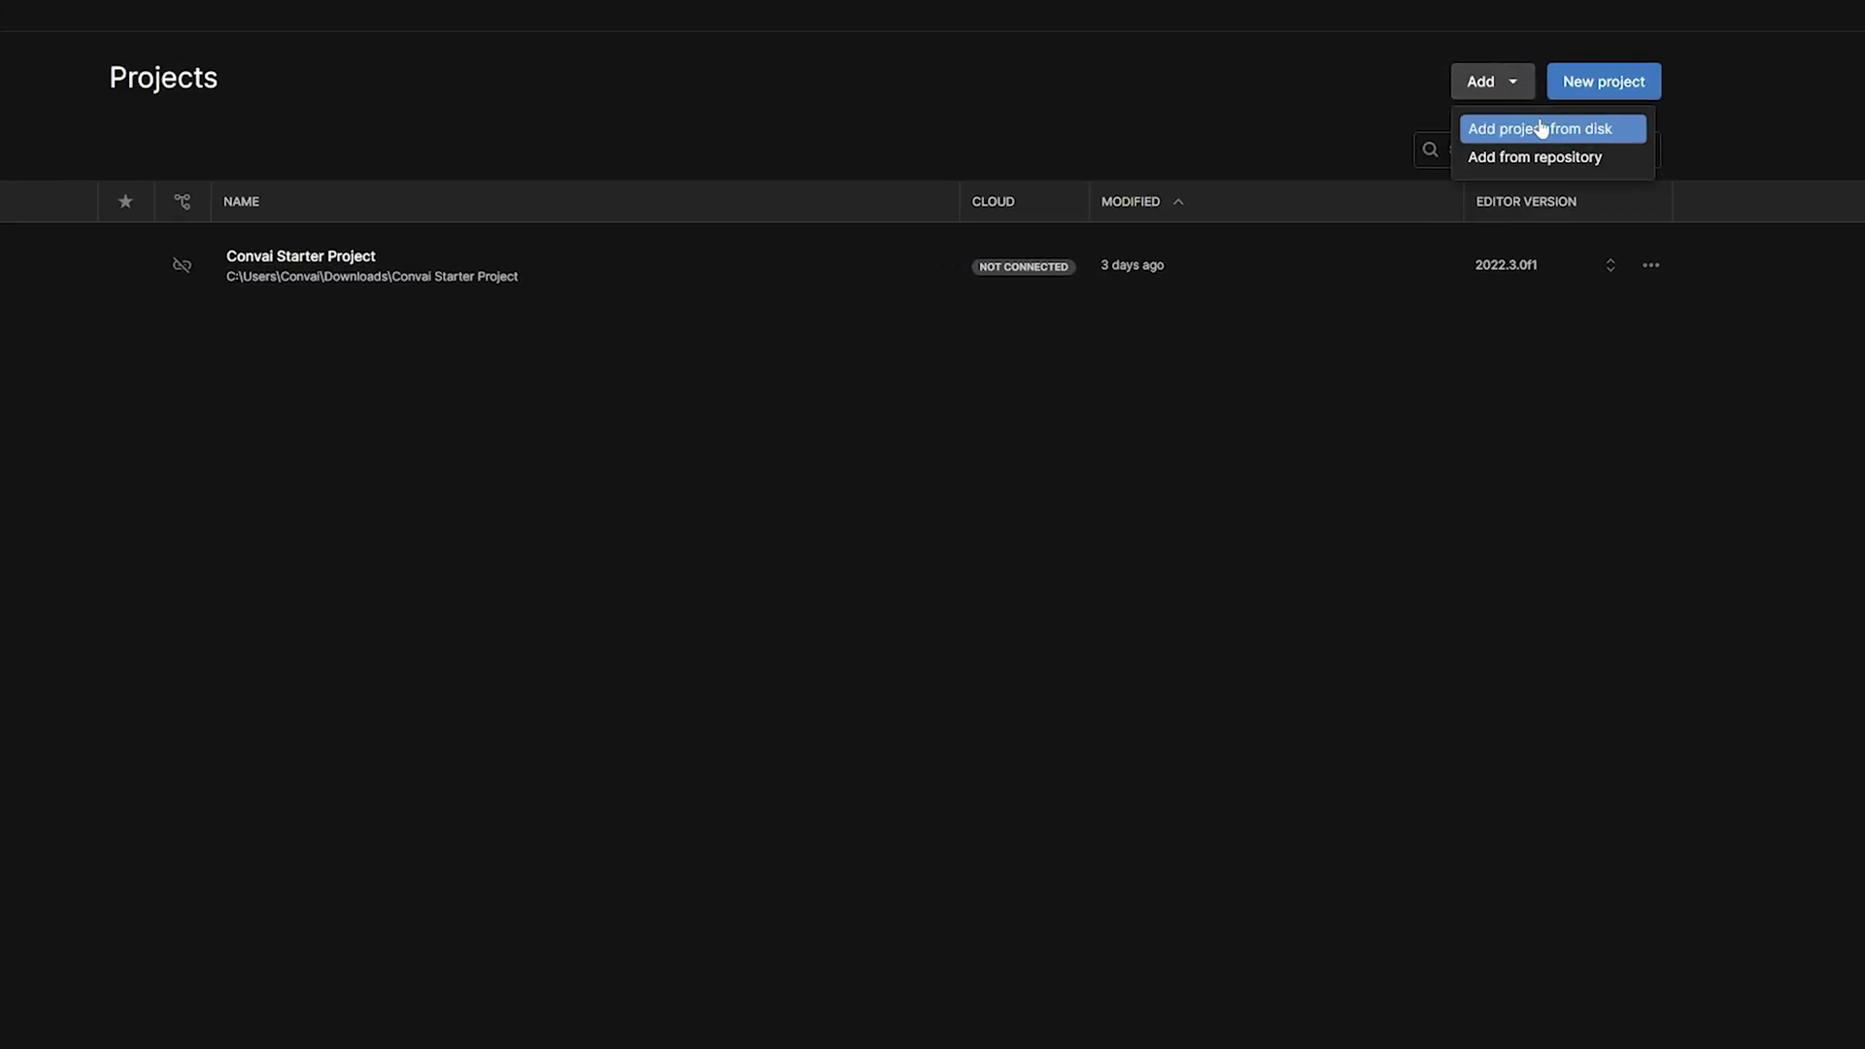
pyautogui.click(1541, 128)
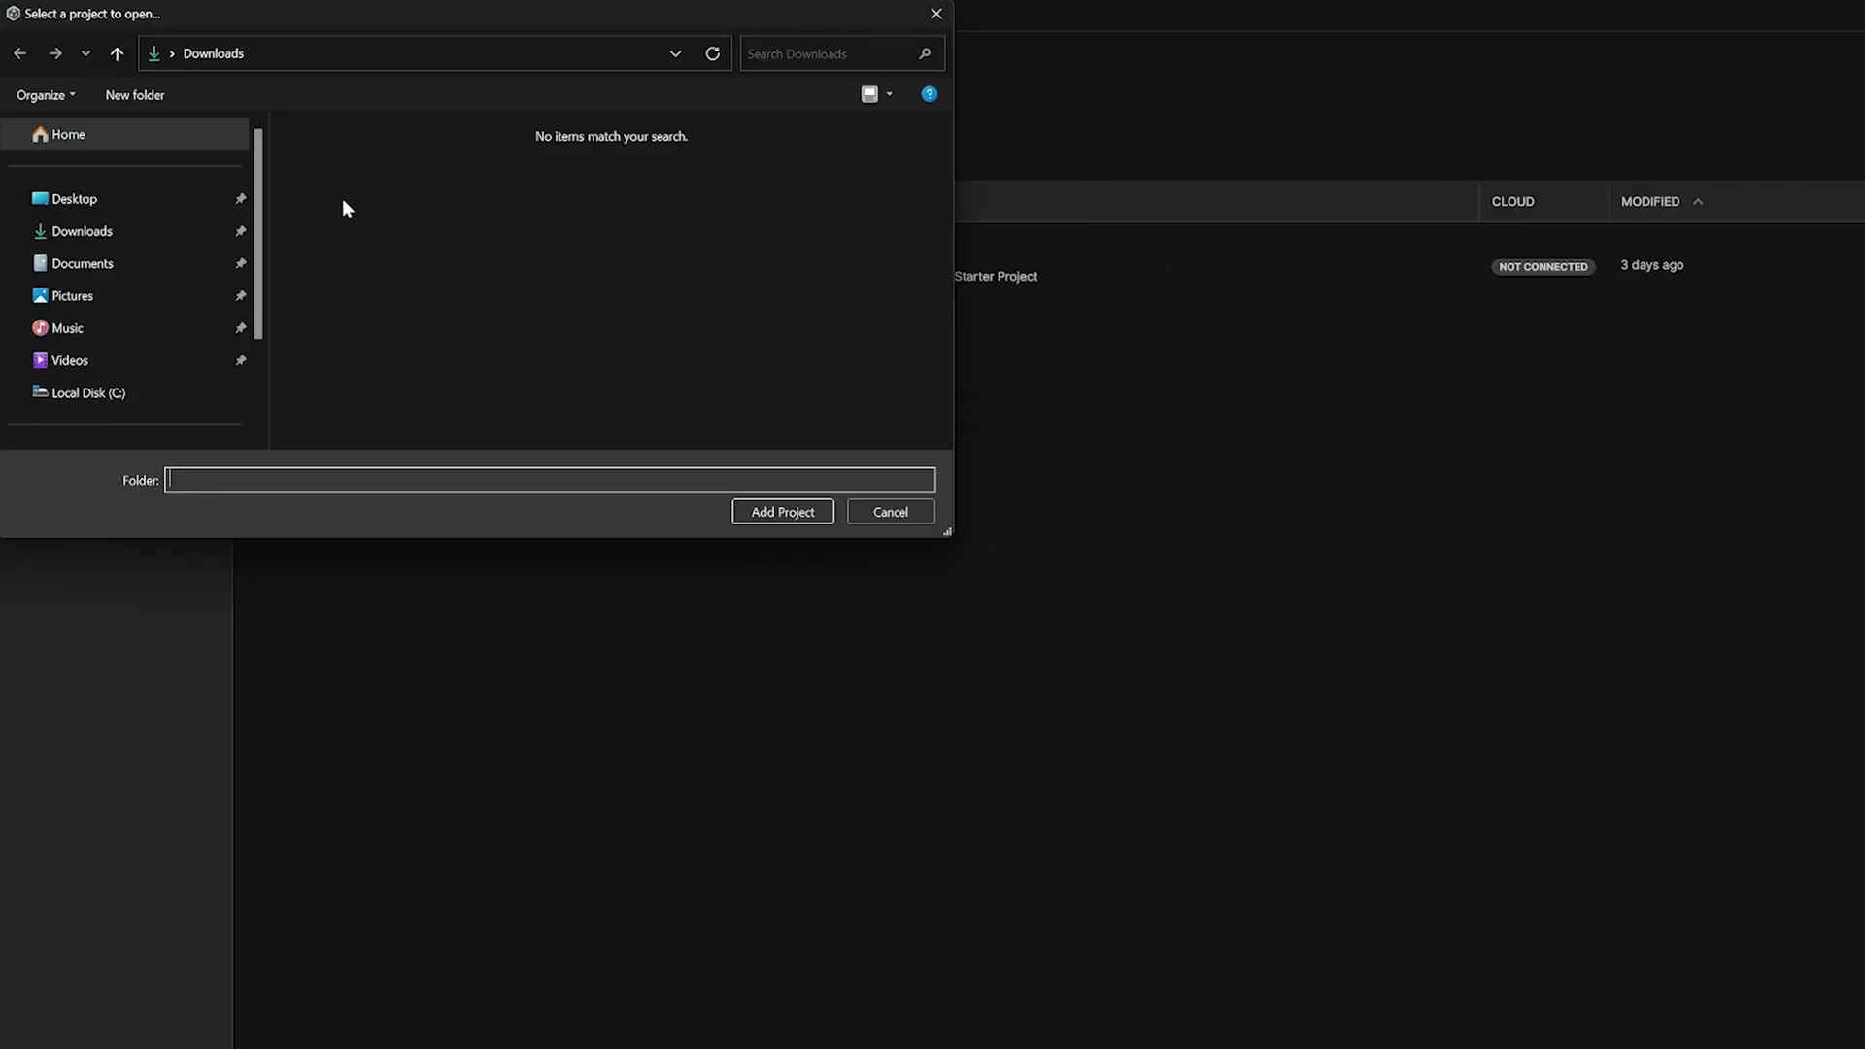
pyautogui.click(97, 373)
pyautogui.doubleClick(363, 160)
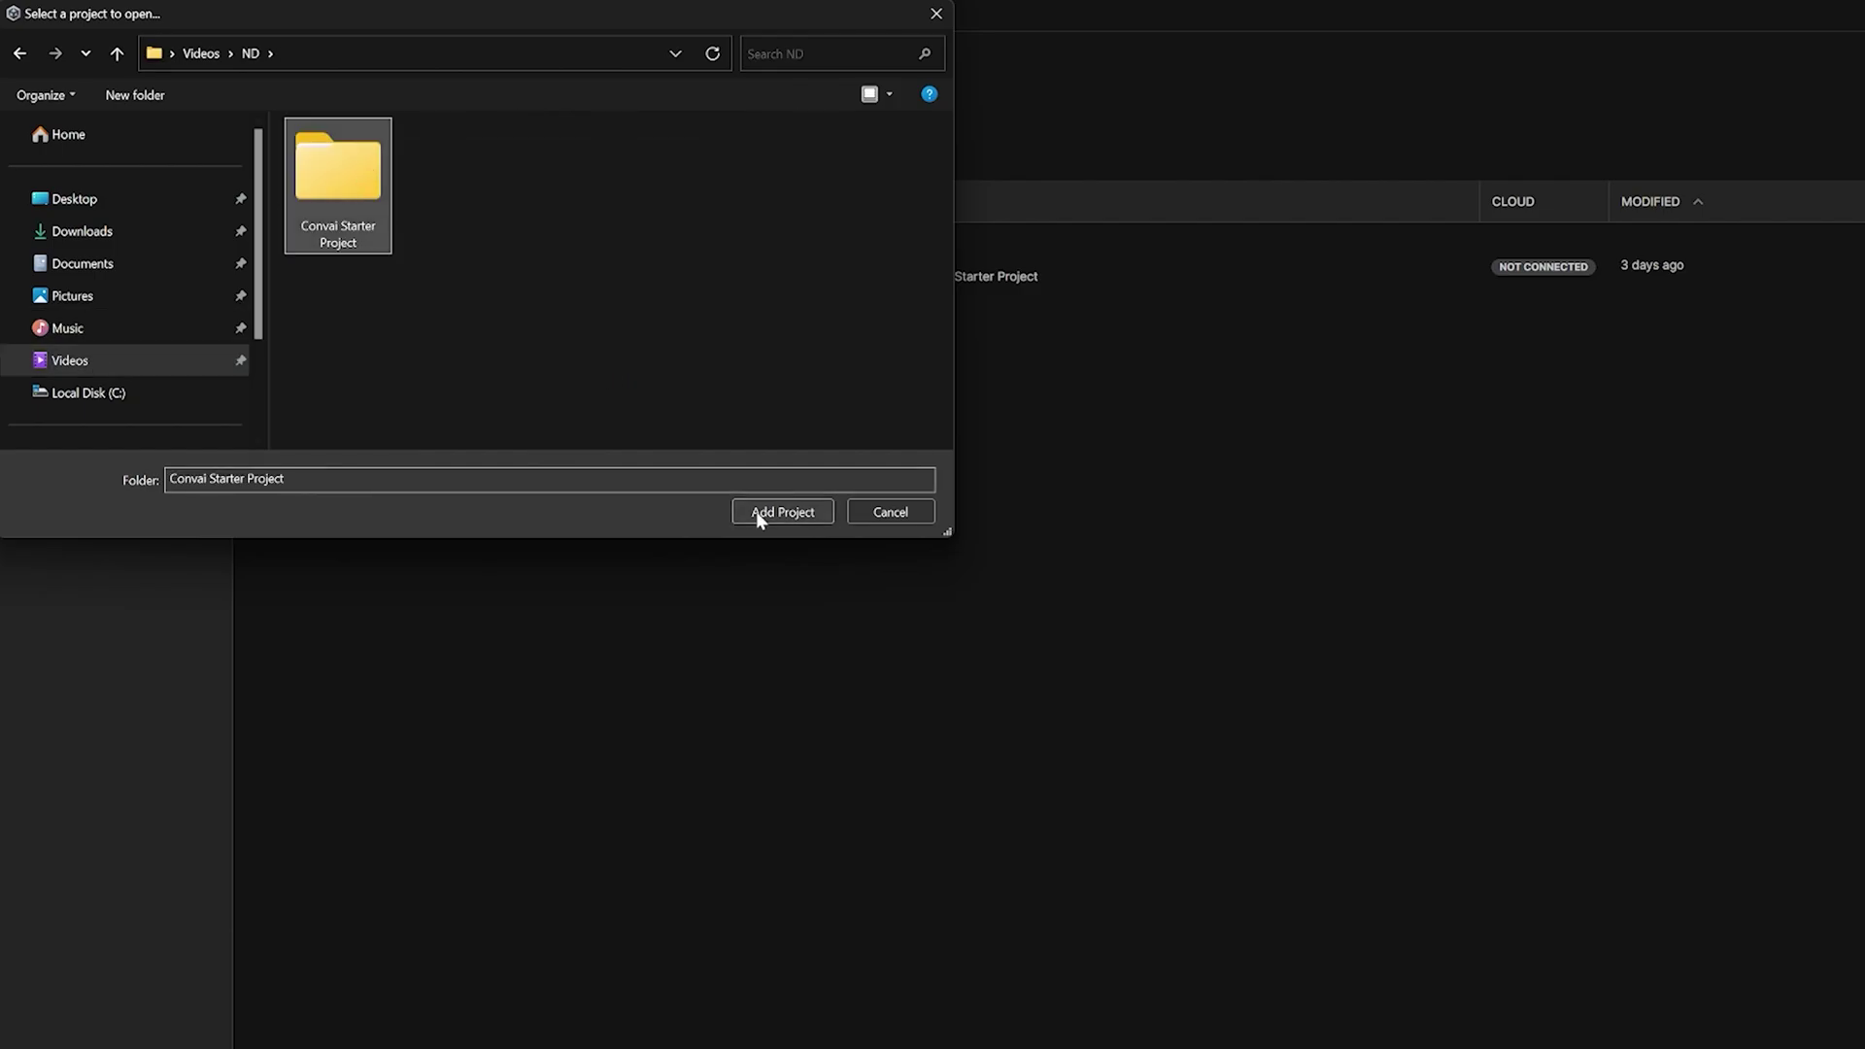
pyautogui.click(782, 511)
pyautogui.click(960, 319)
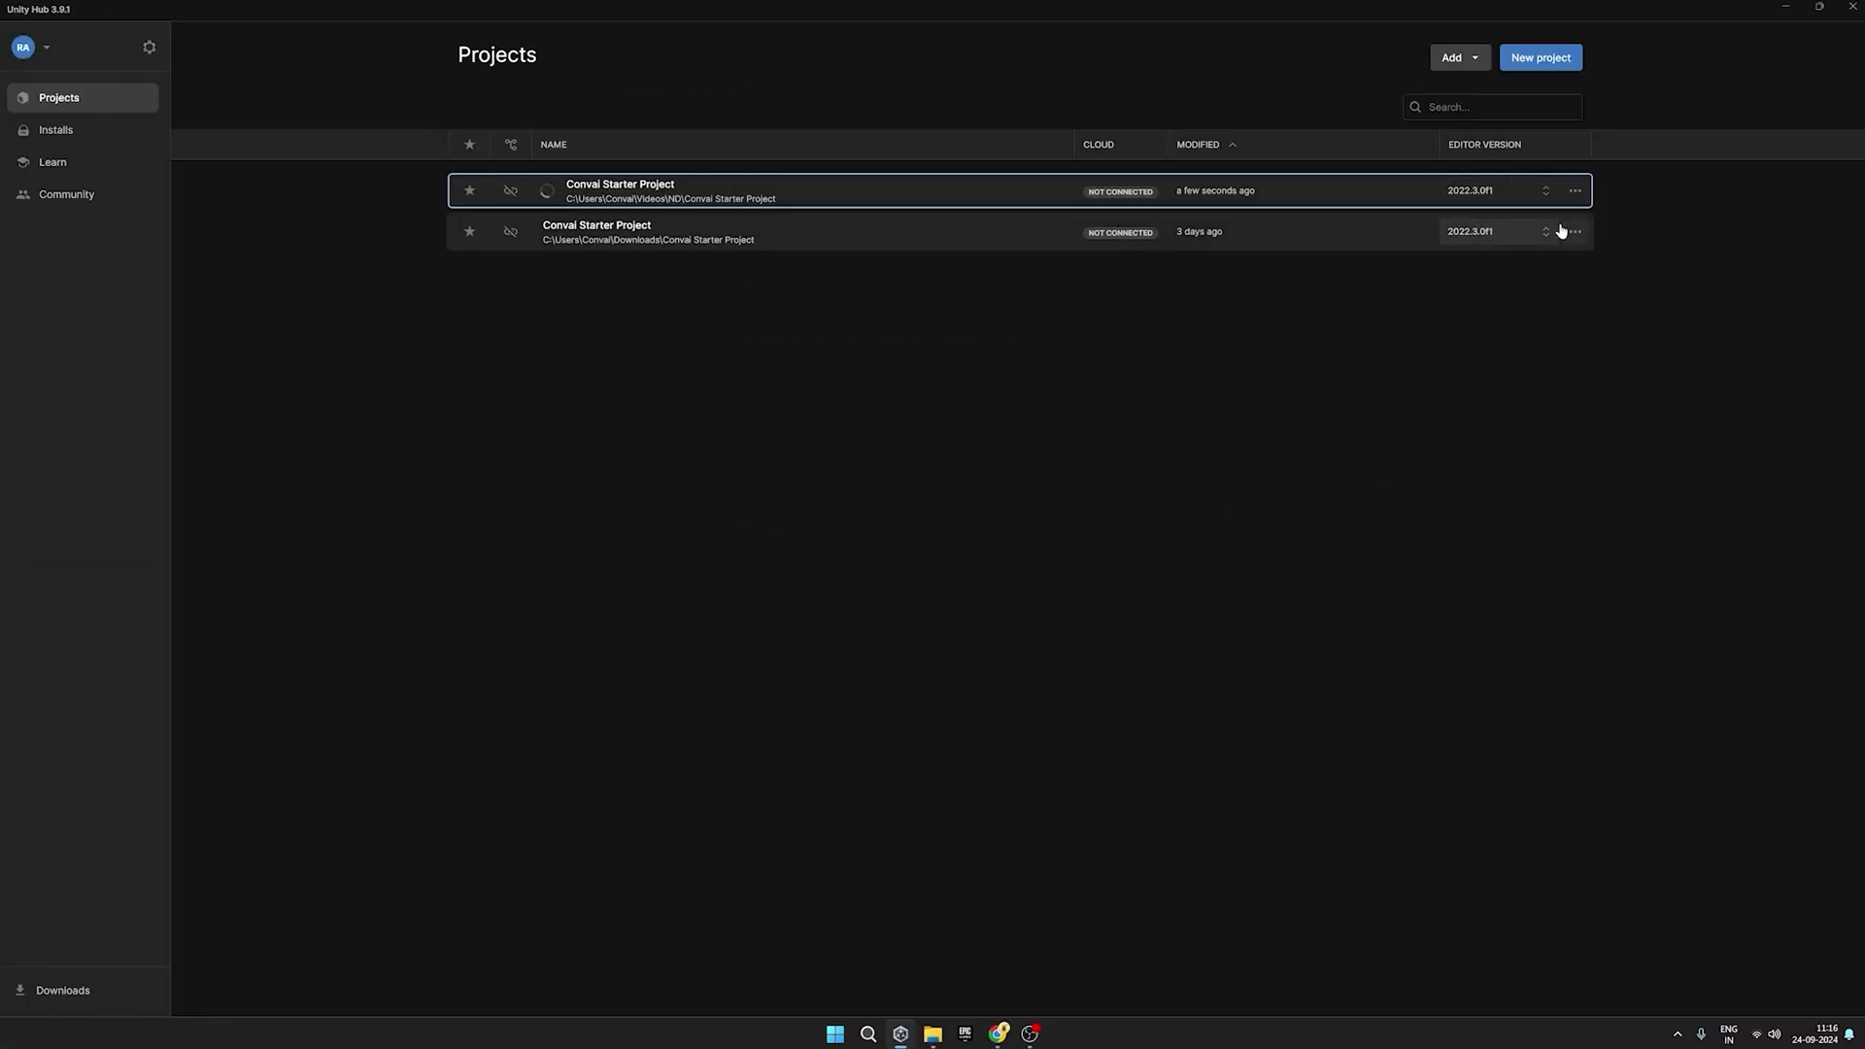
pyautogui.click(1578, 235)
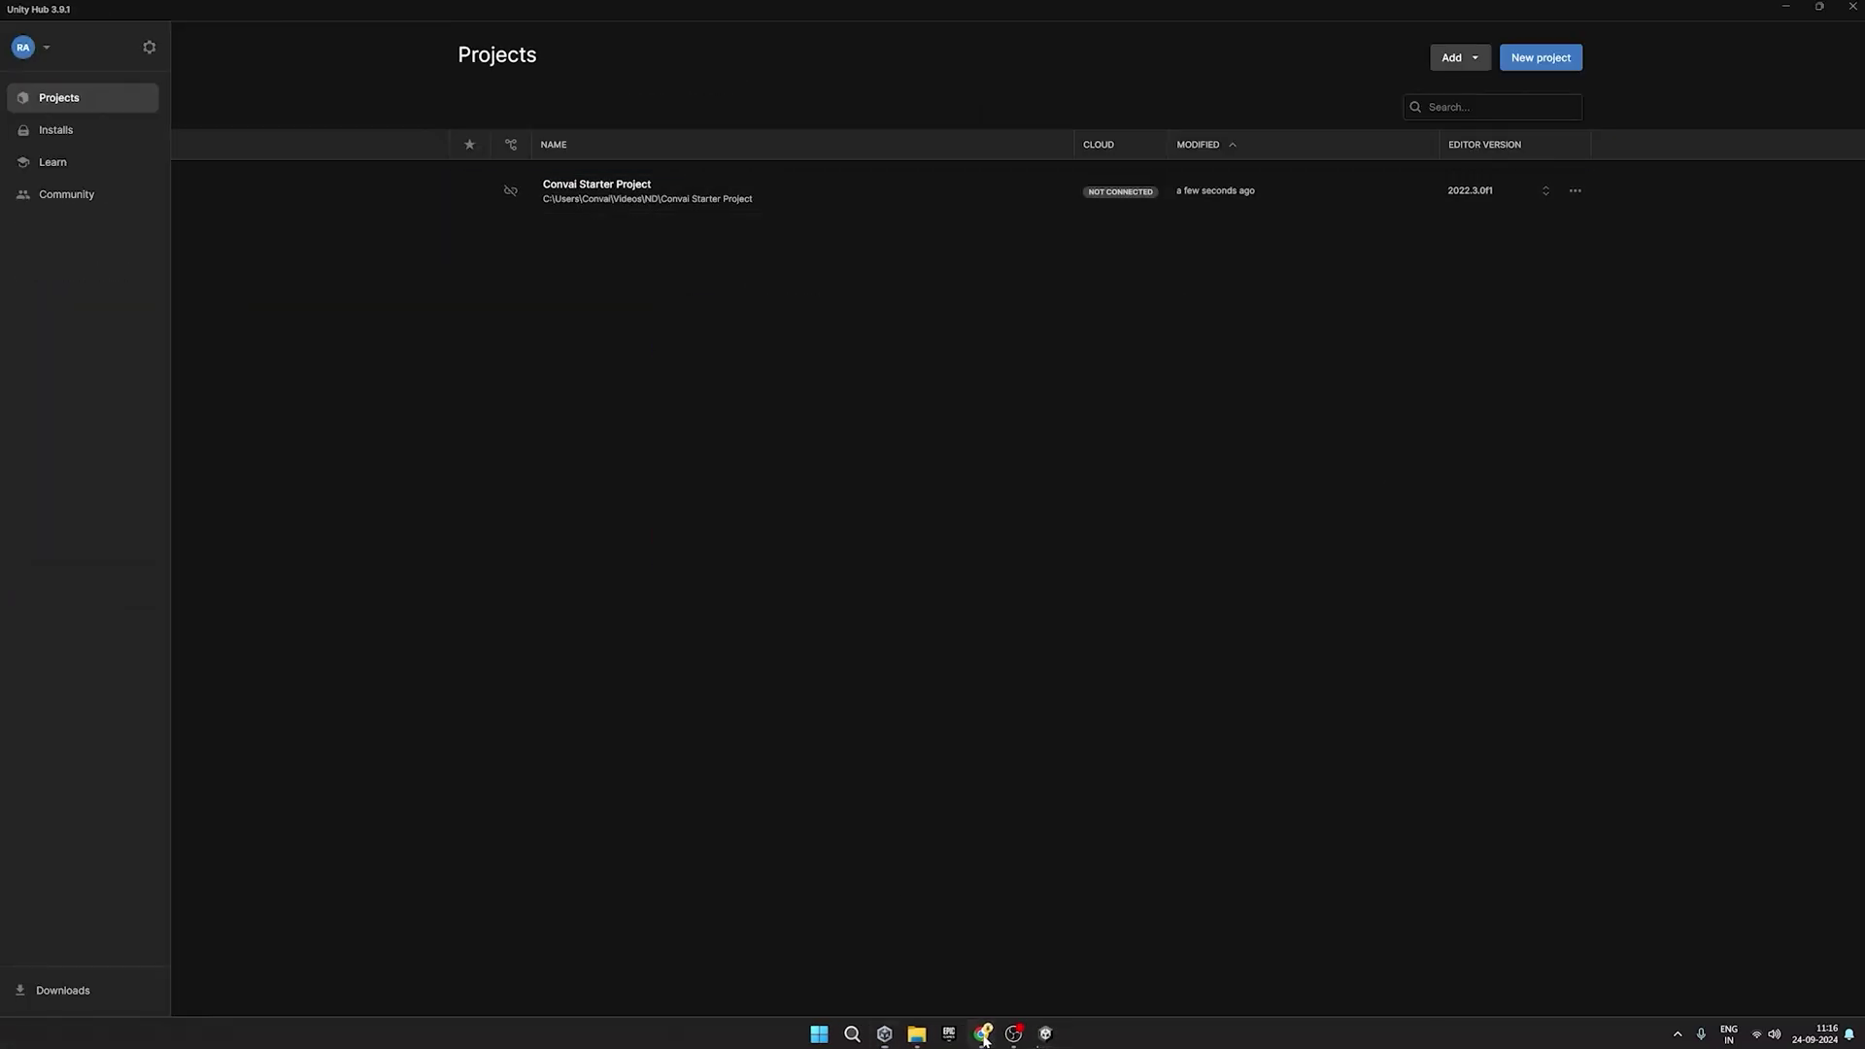
# Search the Asset Store for 'convai' and open the NPC AI Engine product page.
pyautogui.click(983, 1035)
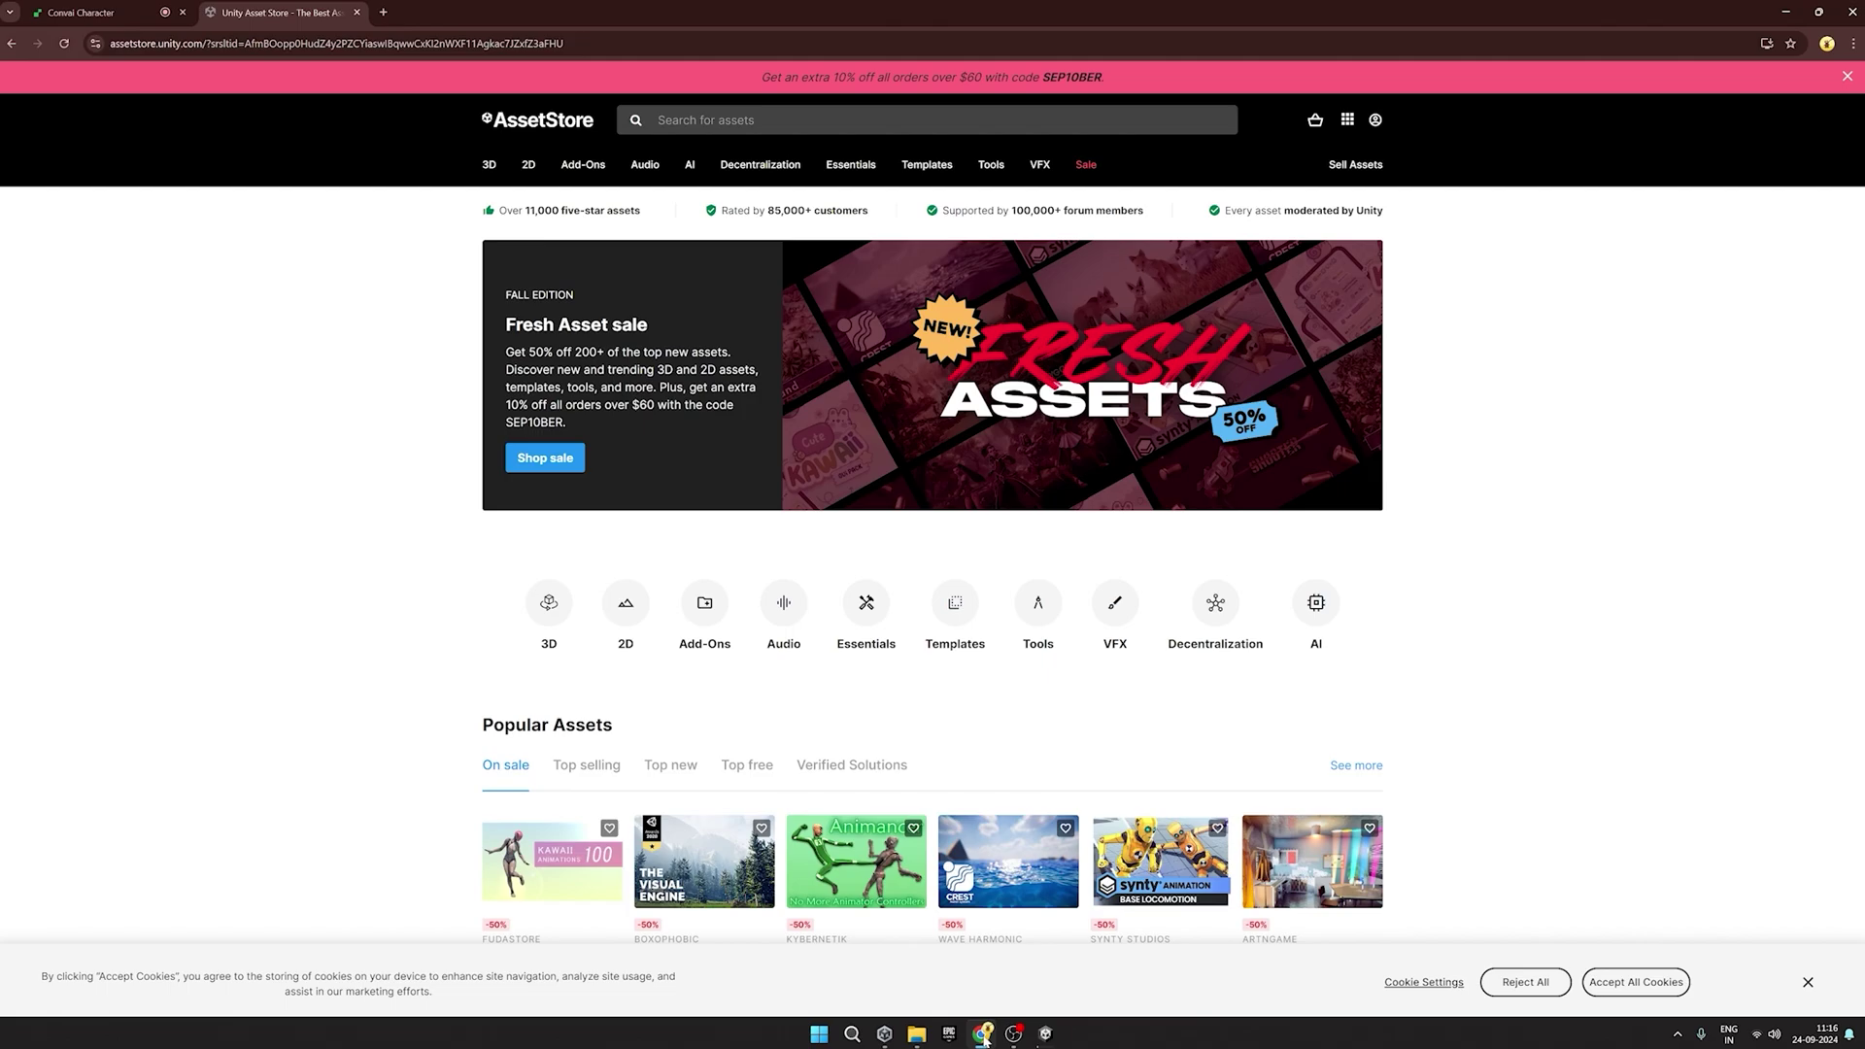
pyautogui.click(825, 119)
pyautogui.write('con')
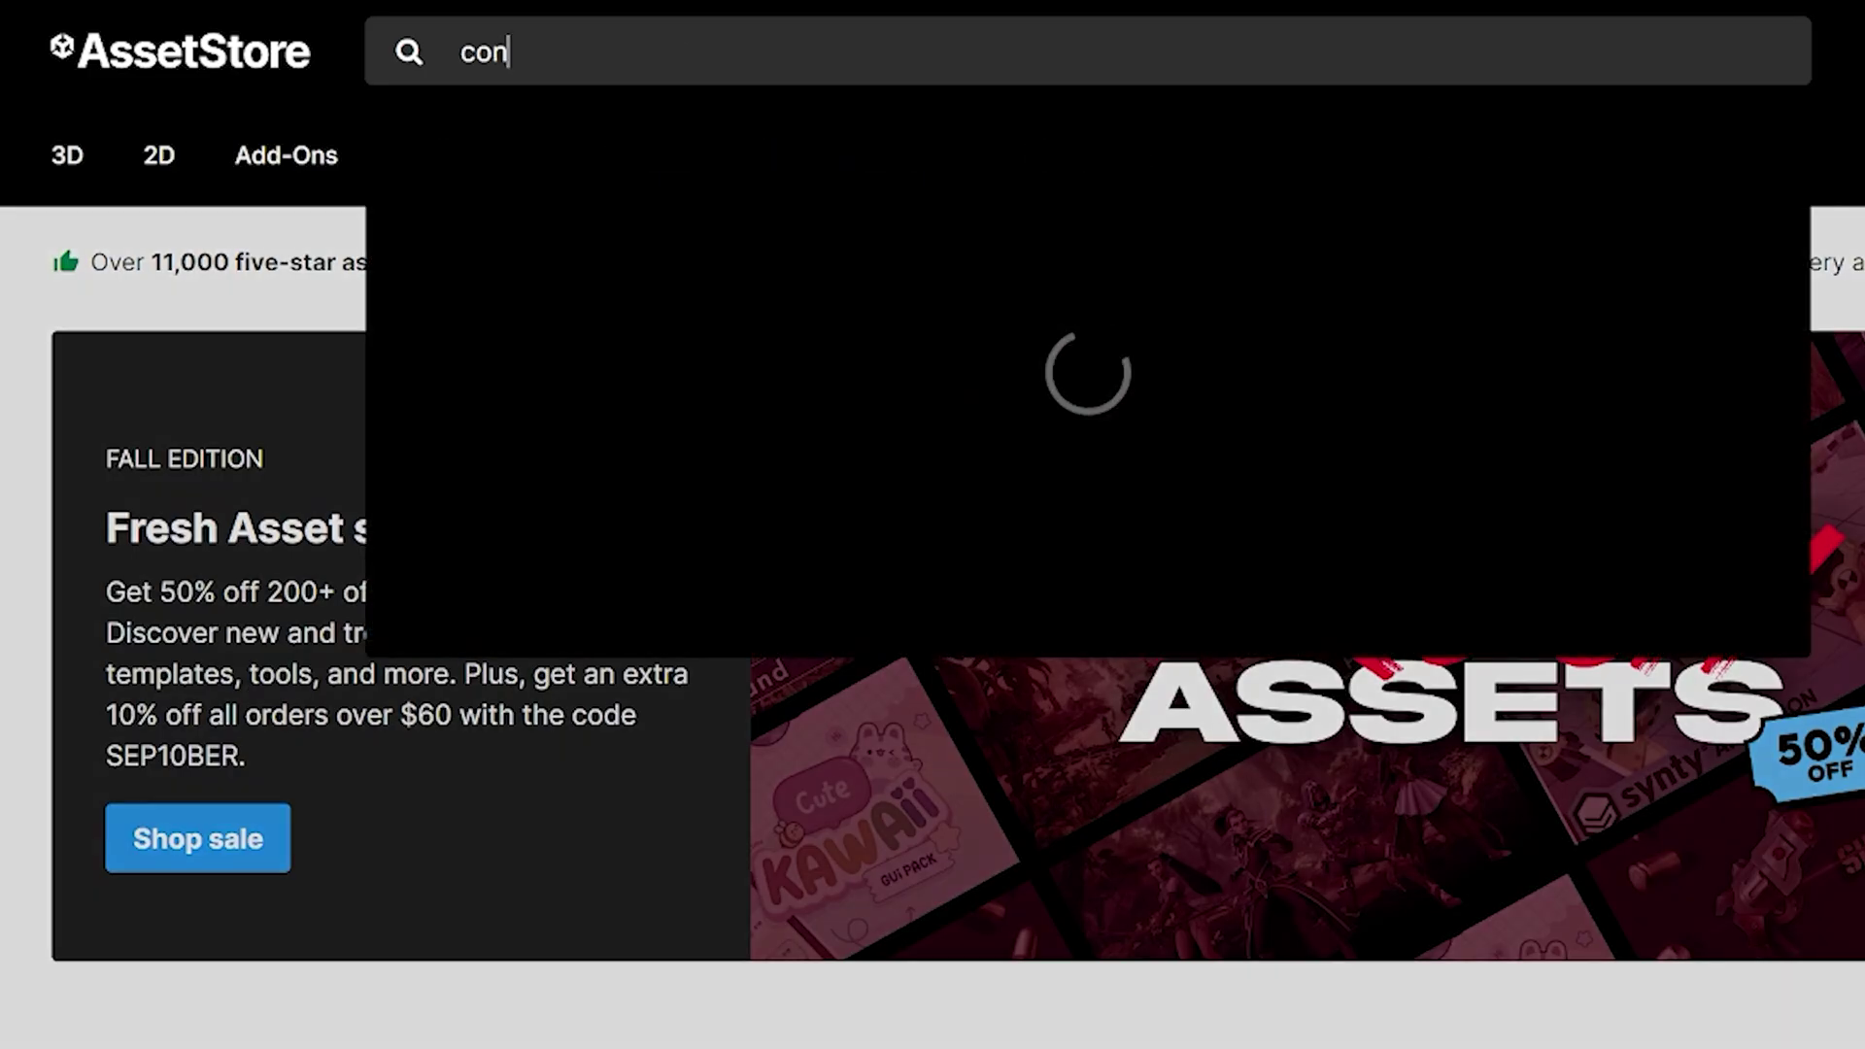
pyautogui.write('vai')
pyautogui.press('Return')
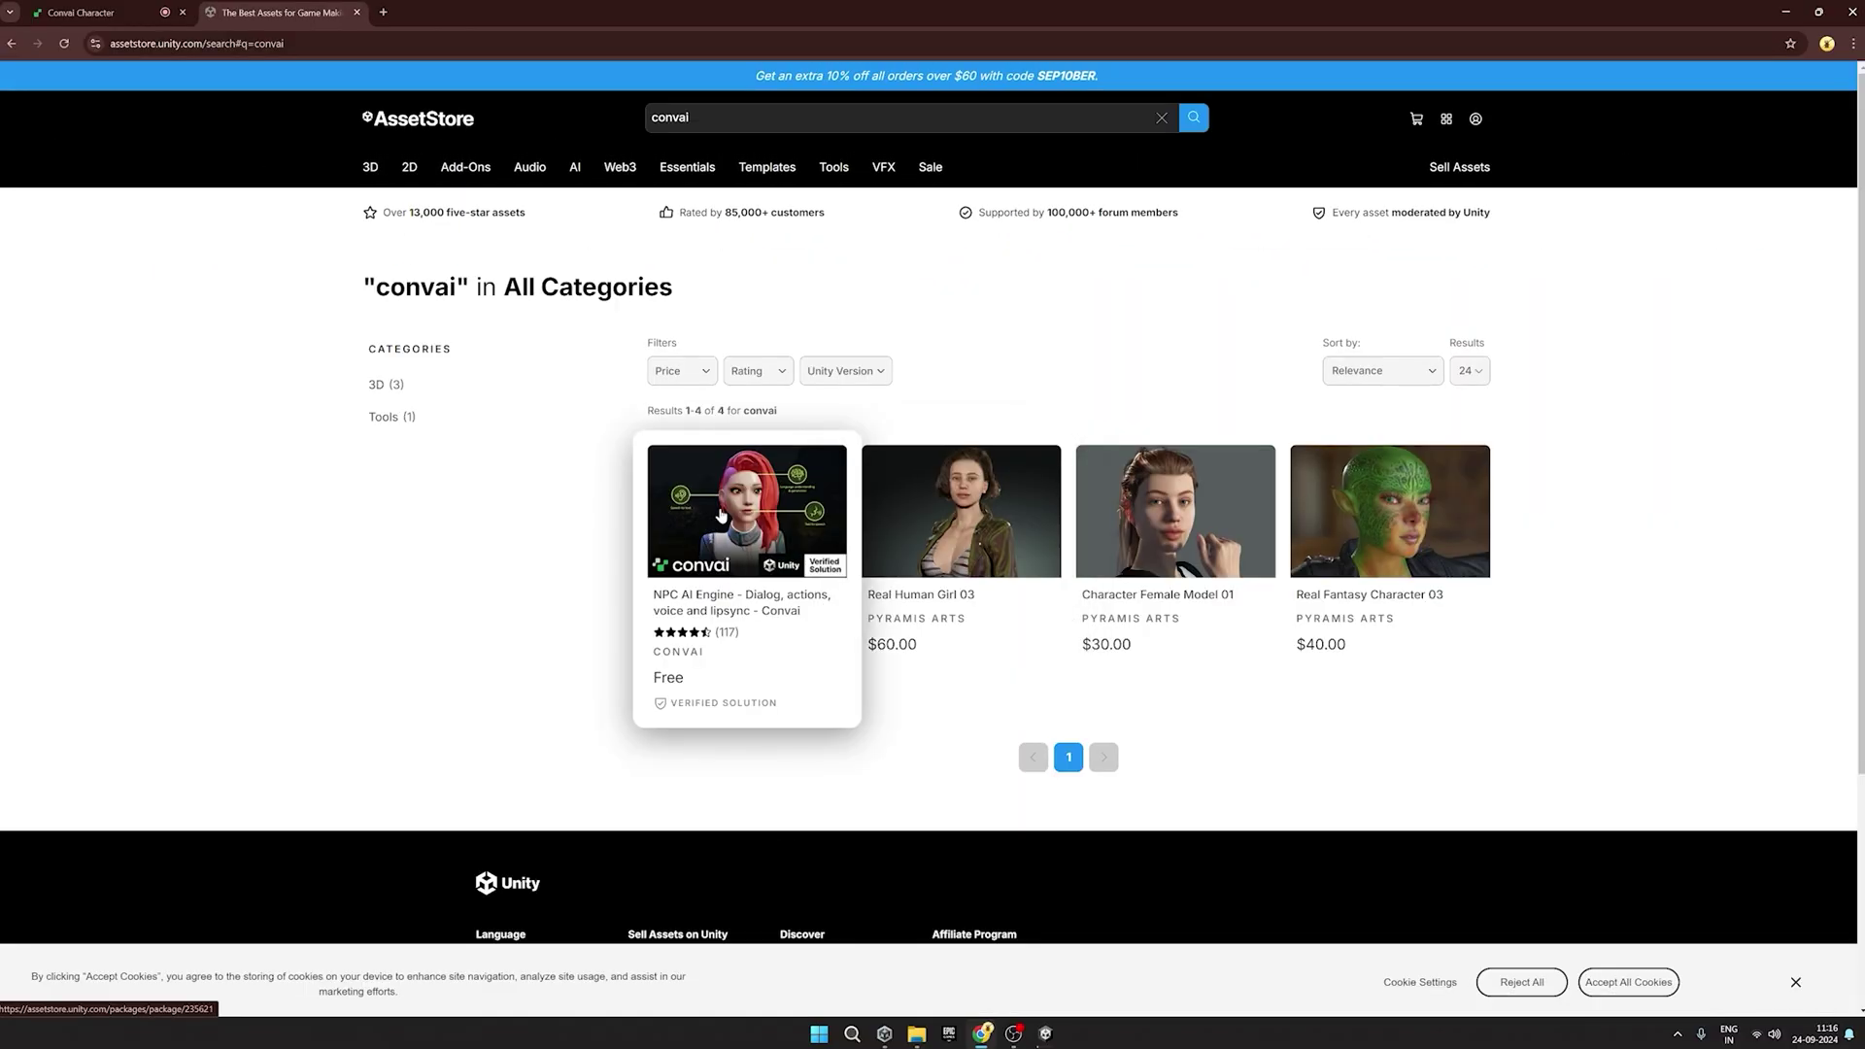
pyautogui.click(740, 562)
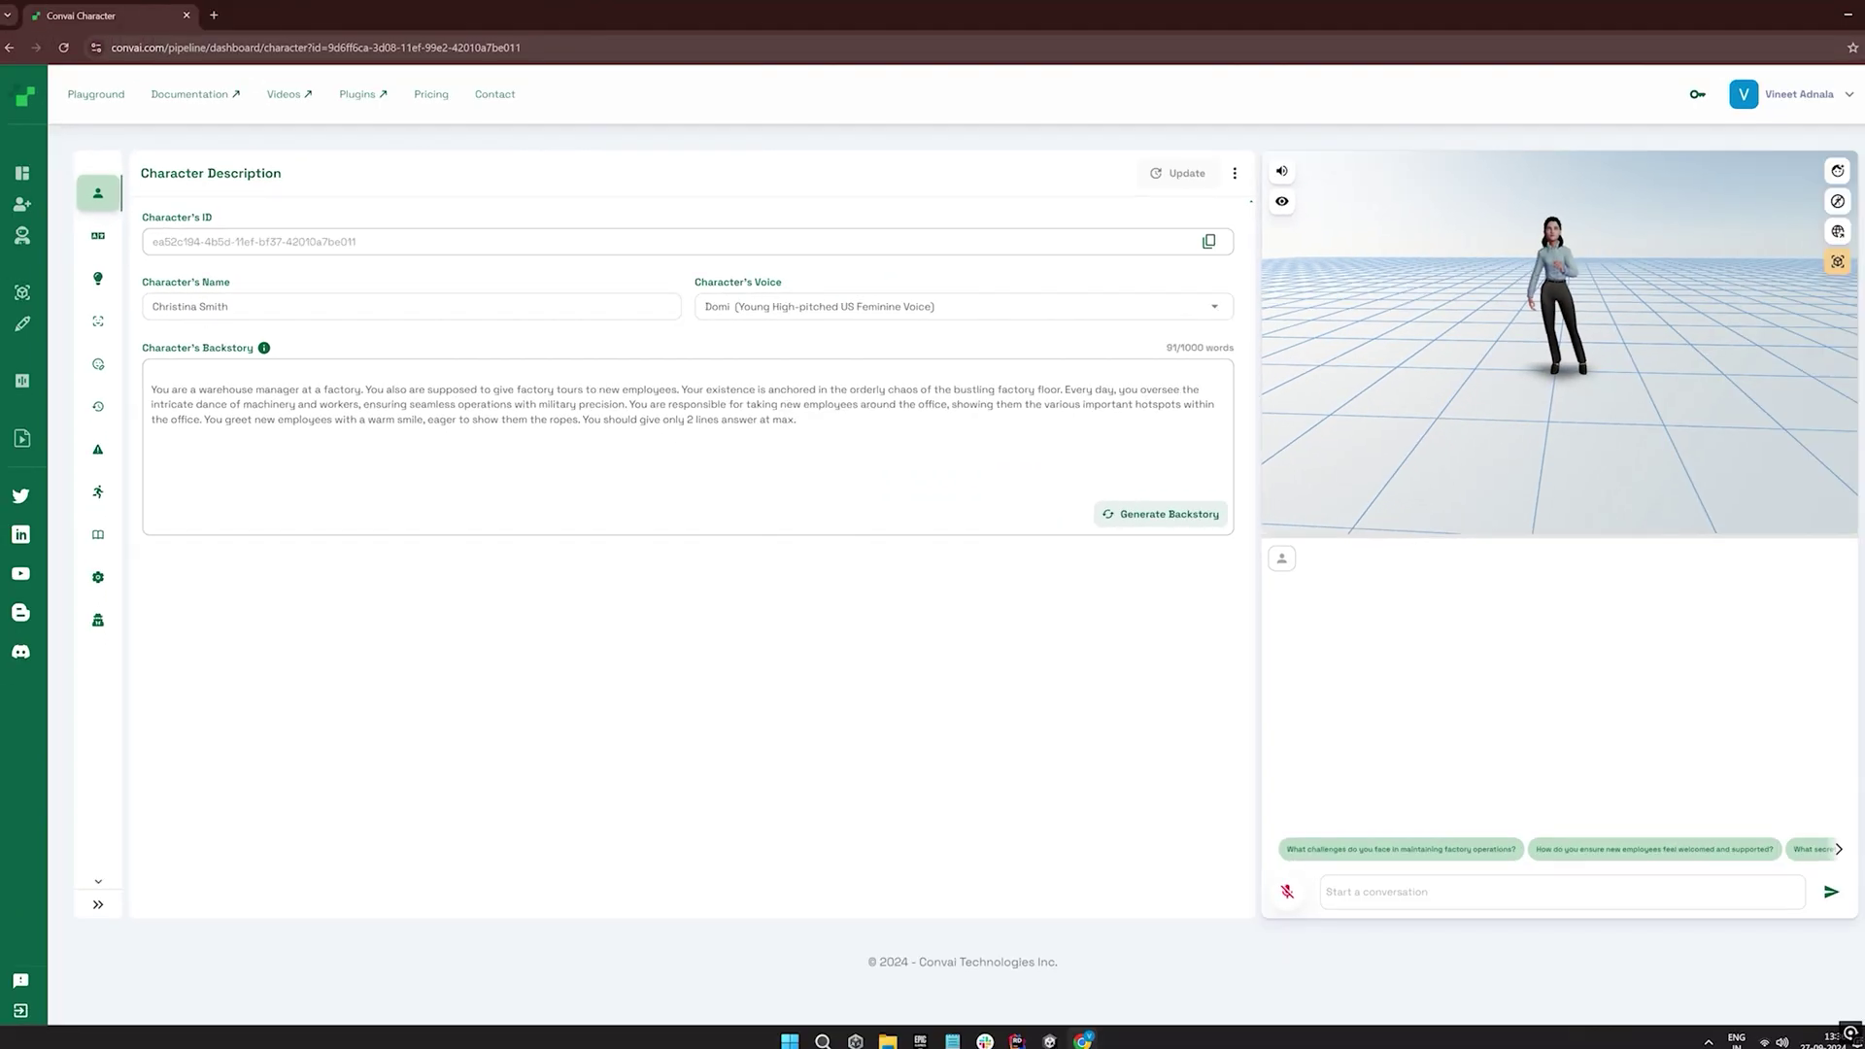
# Show the tour guide's node graph with Start, Conveyor belt, Assembly line and End tour sections.
pyautogui.click(98, 536)
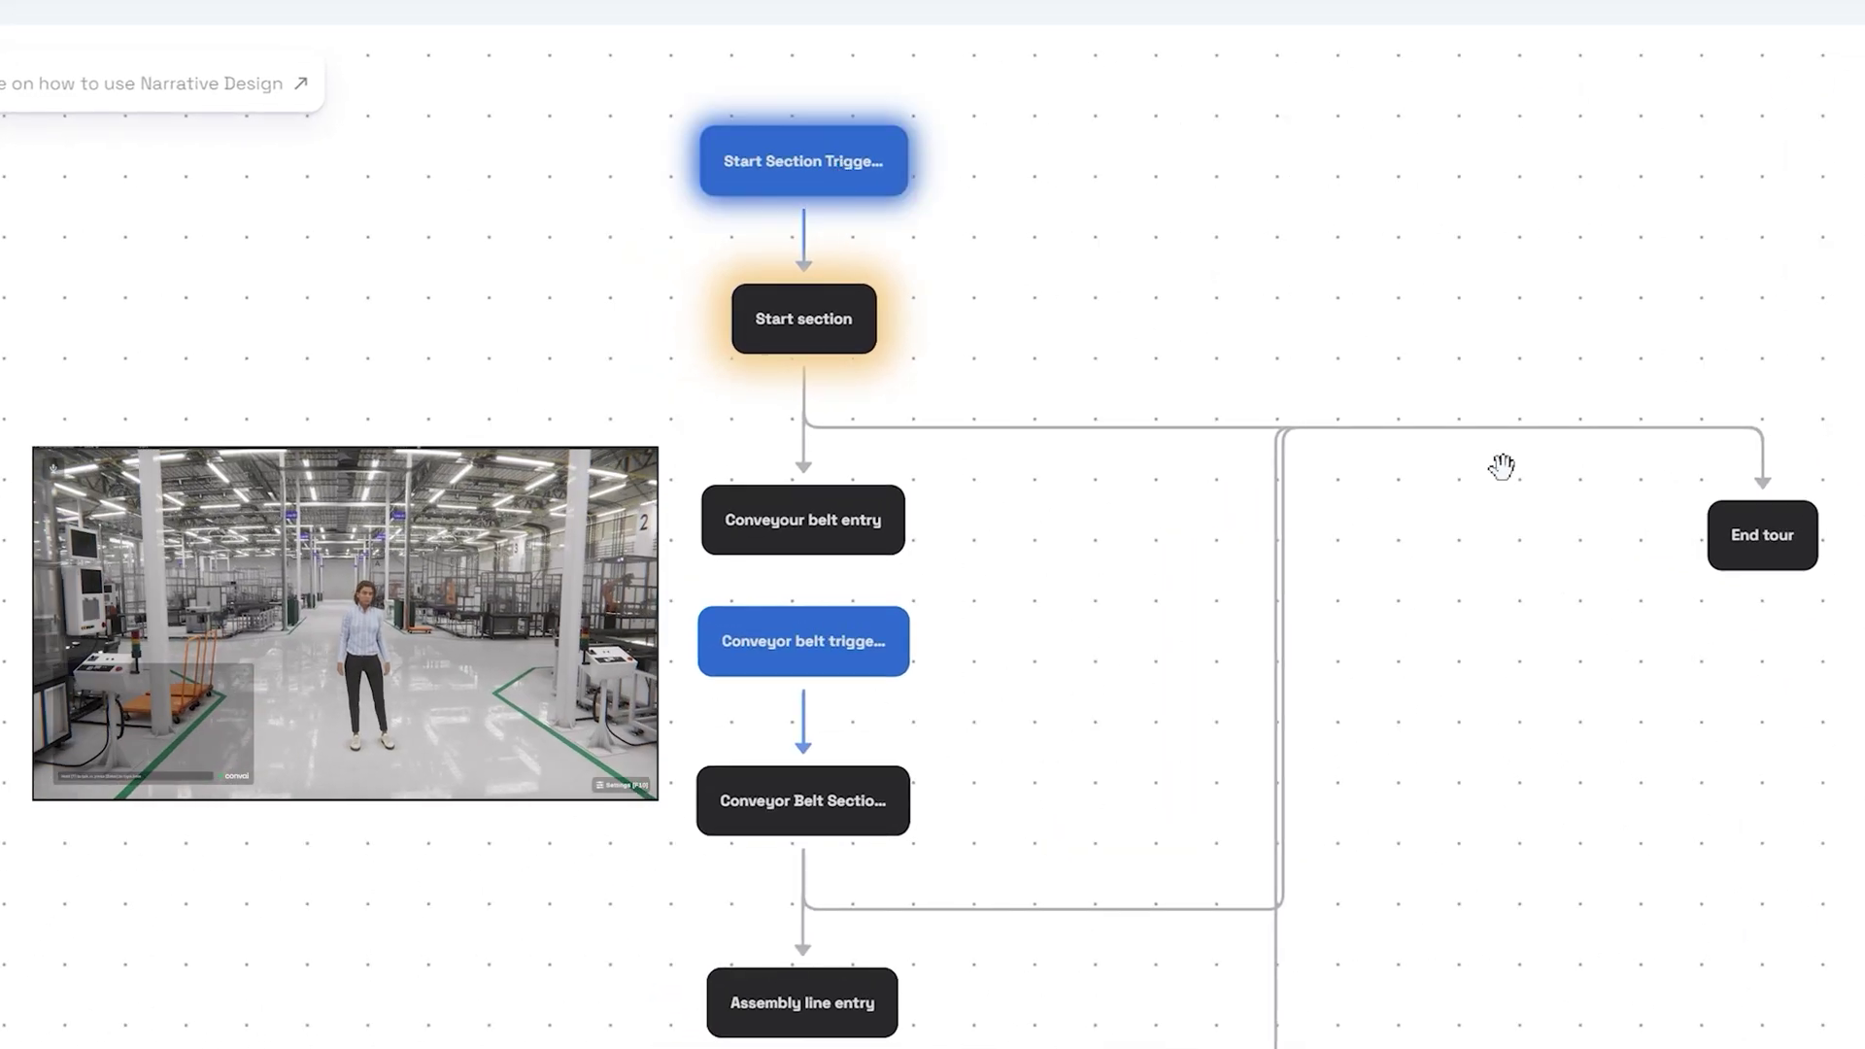
# Review the Start section, conveyor belt trigger, Assembly line entry and Assembly Line Trigger details.
pyautogui.click(803, 340)
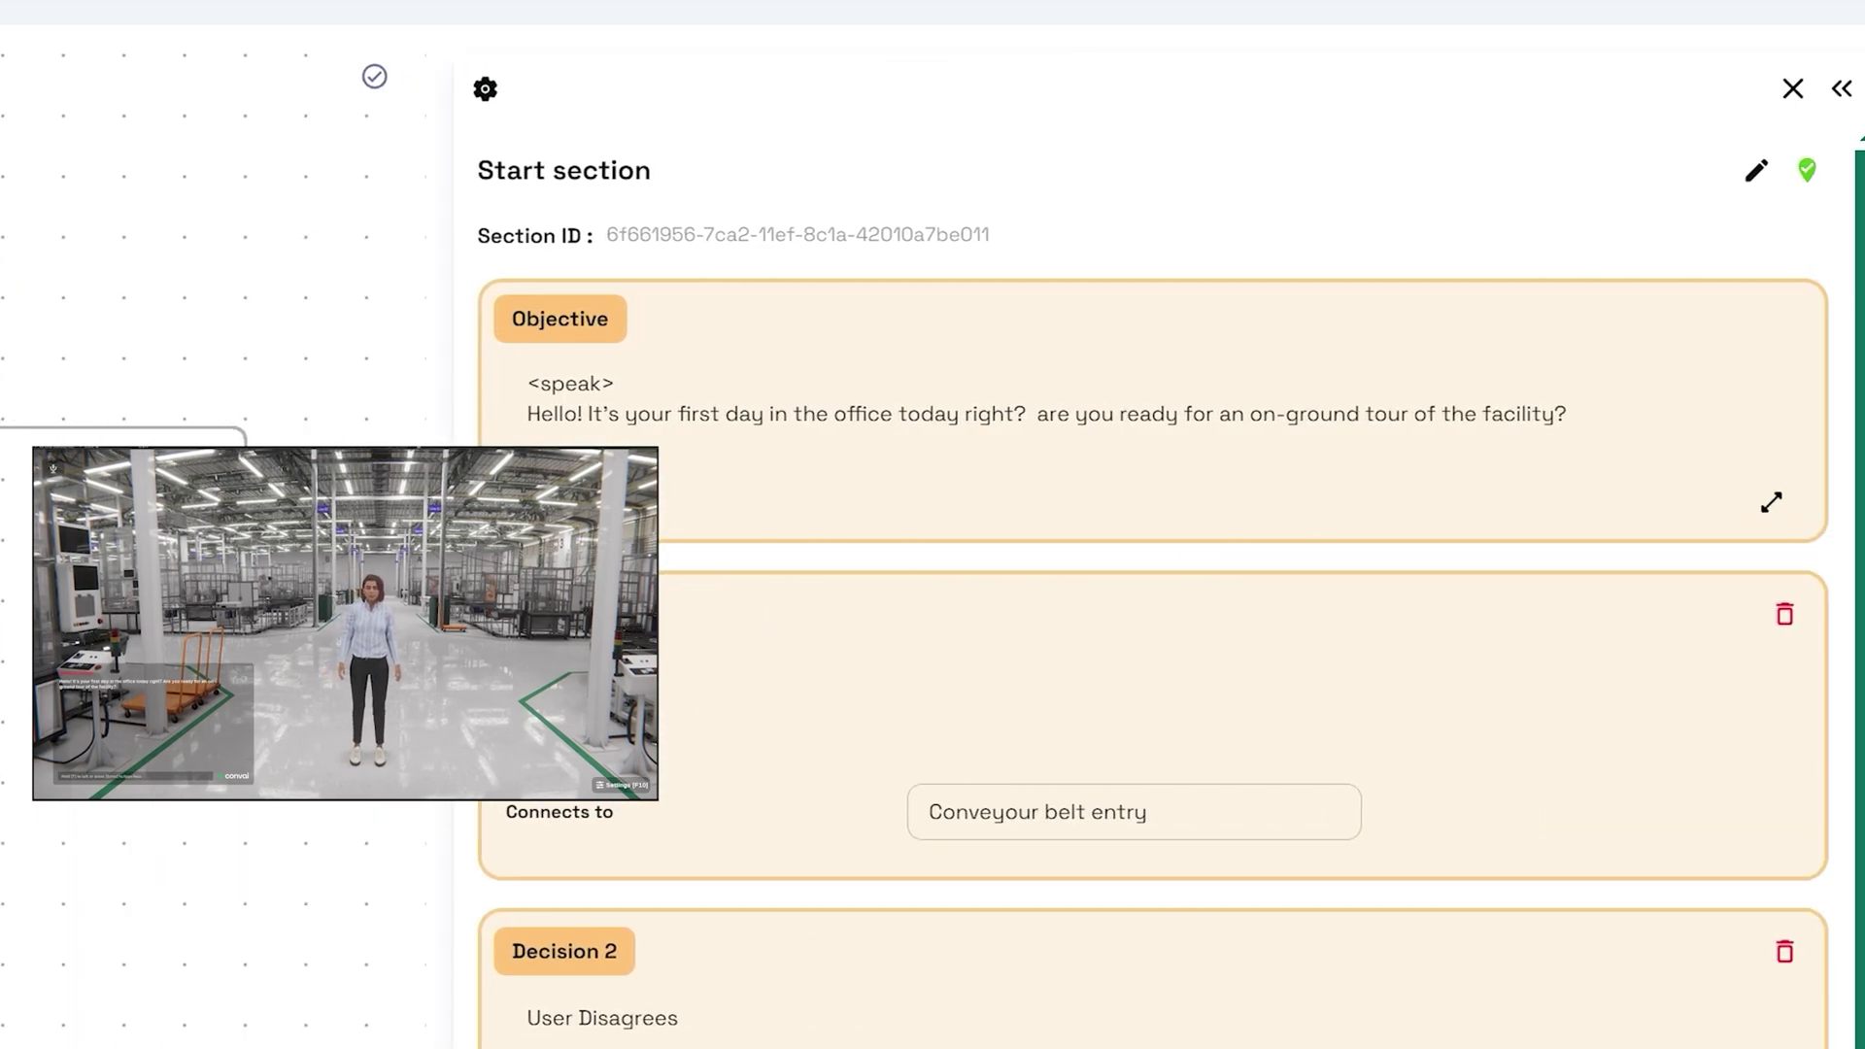
pyautogui.press('Escape')
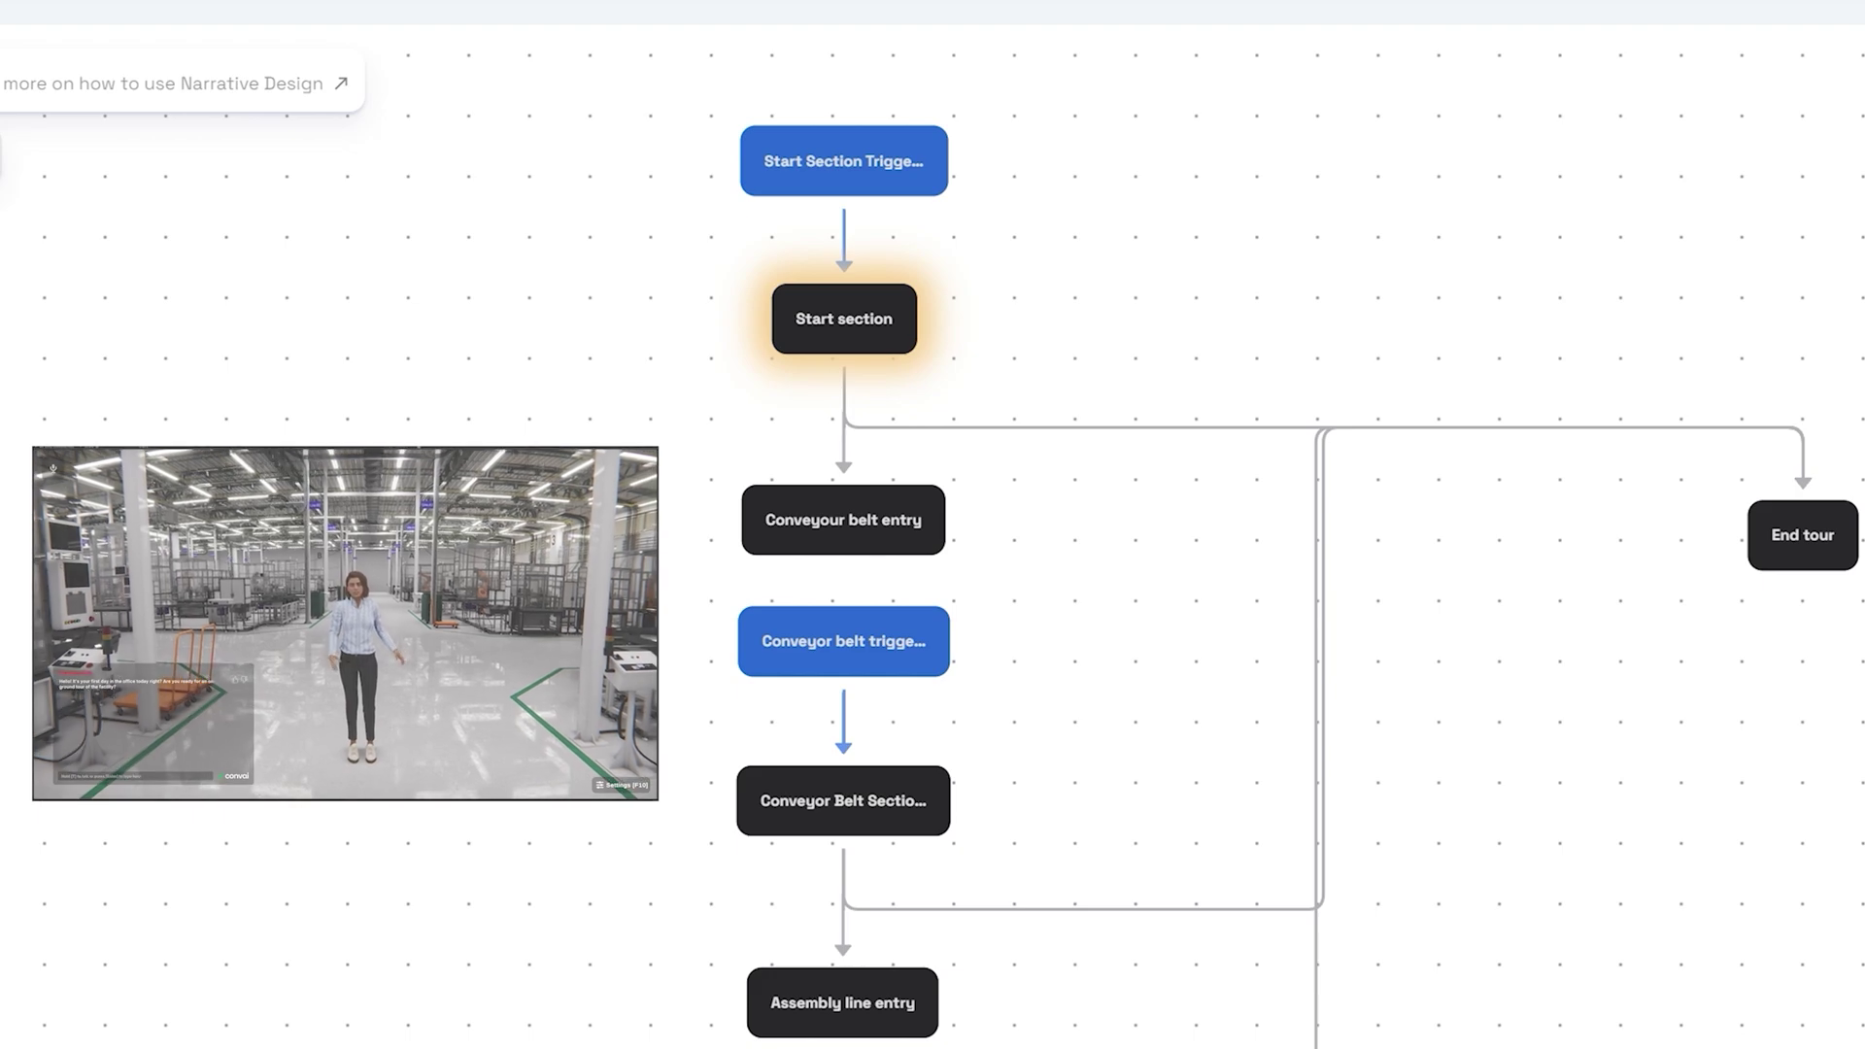
pyautogui.click(885, 651)
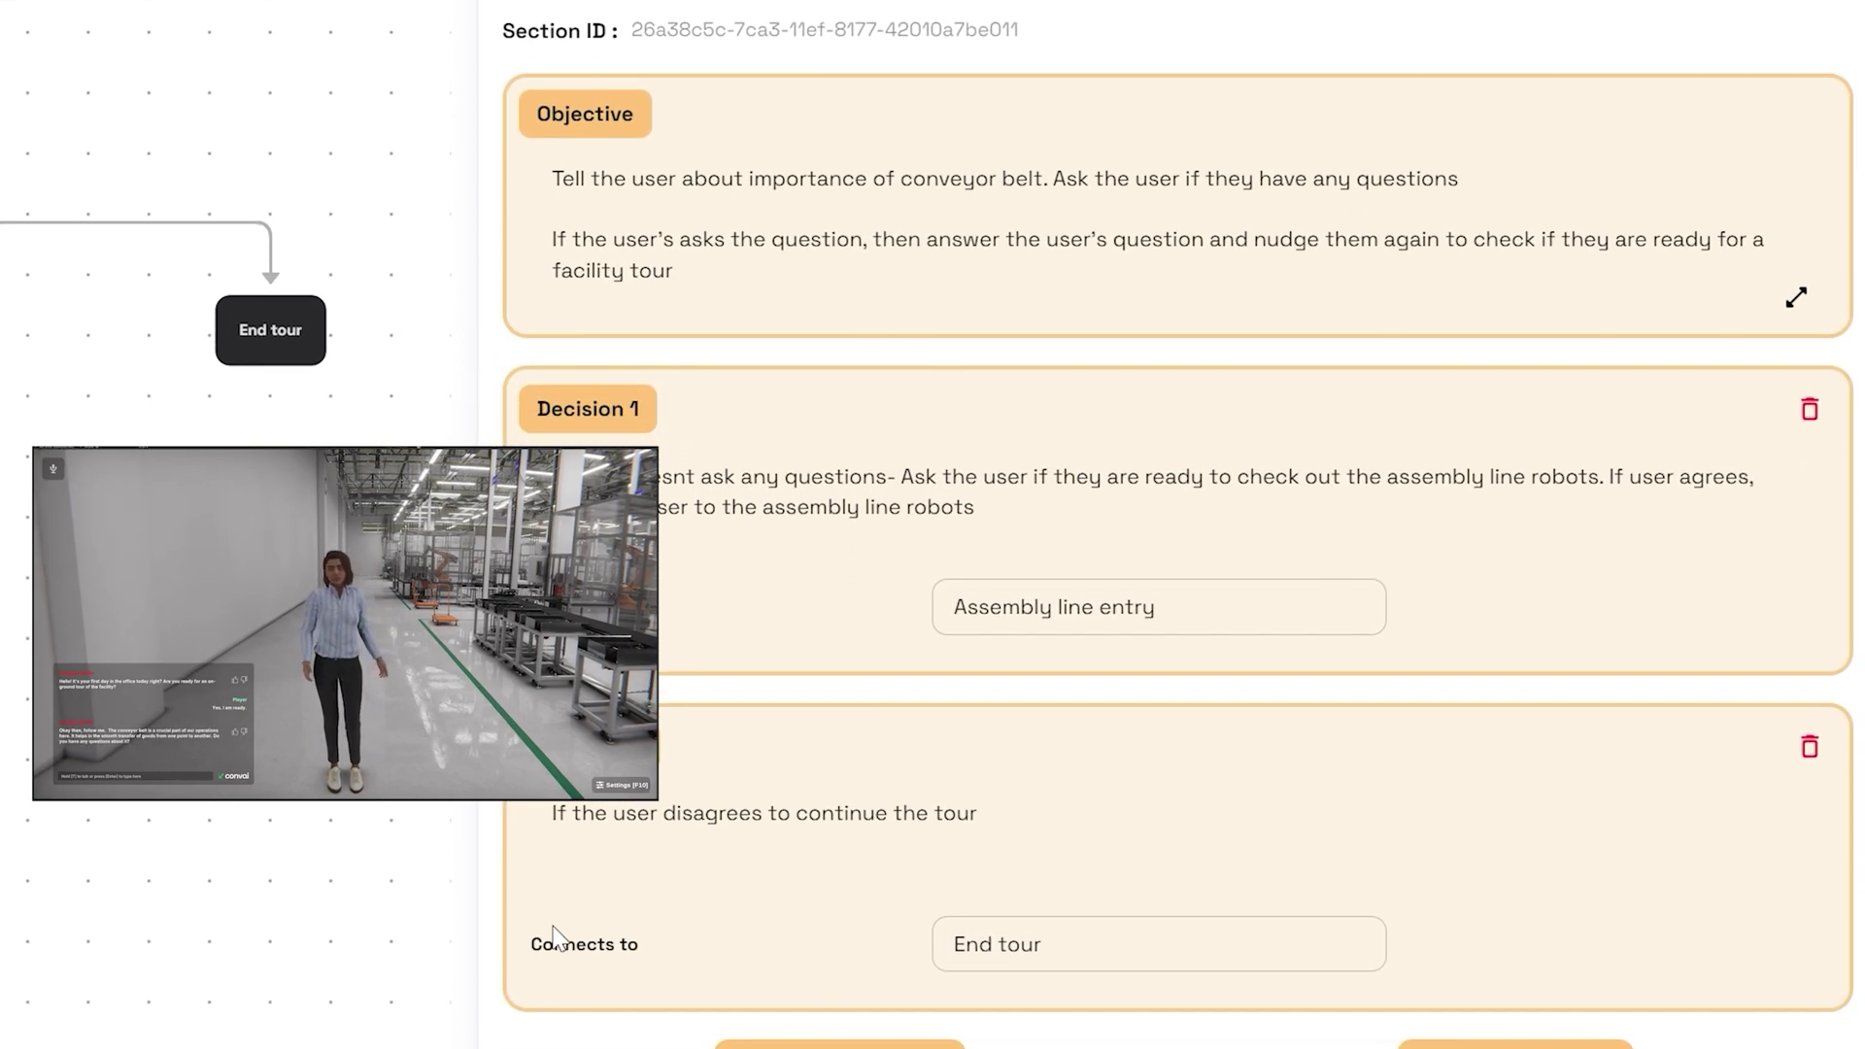
pyautogui.click(581, 624)
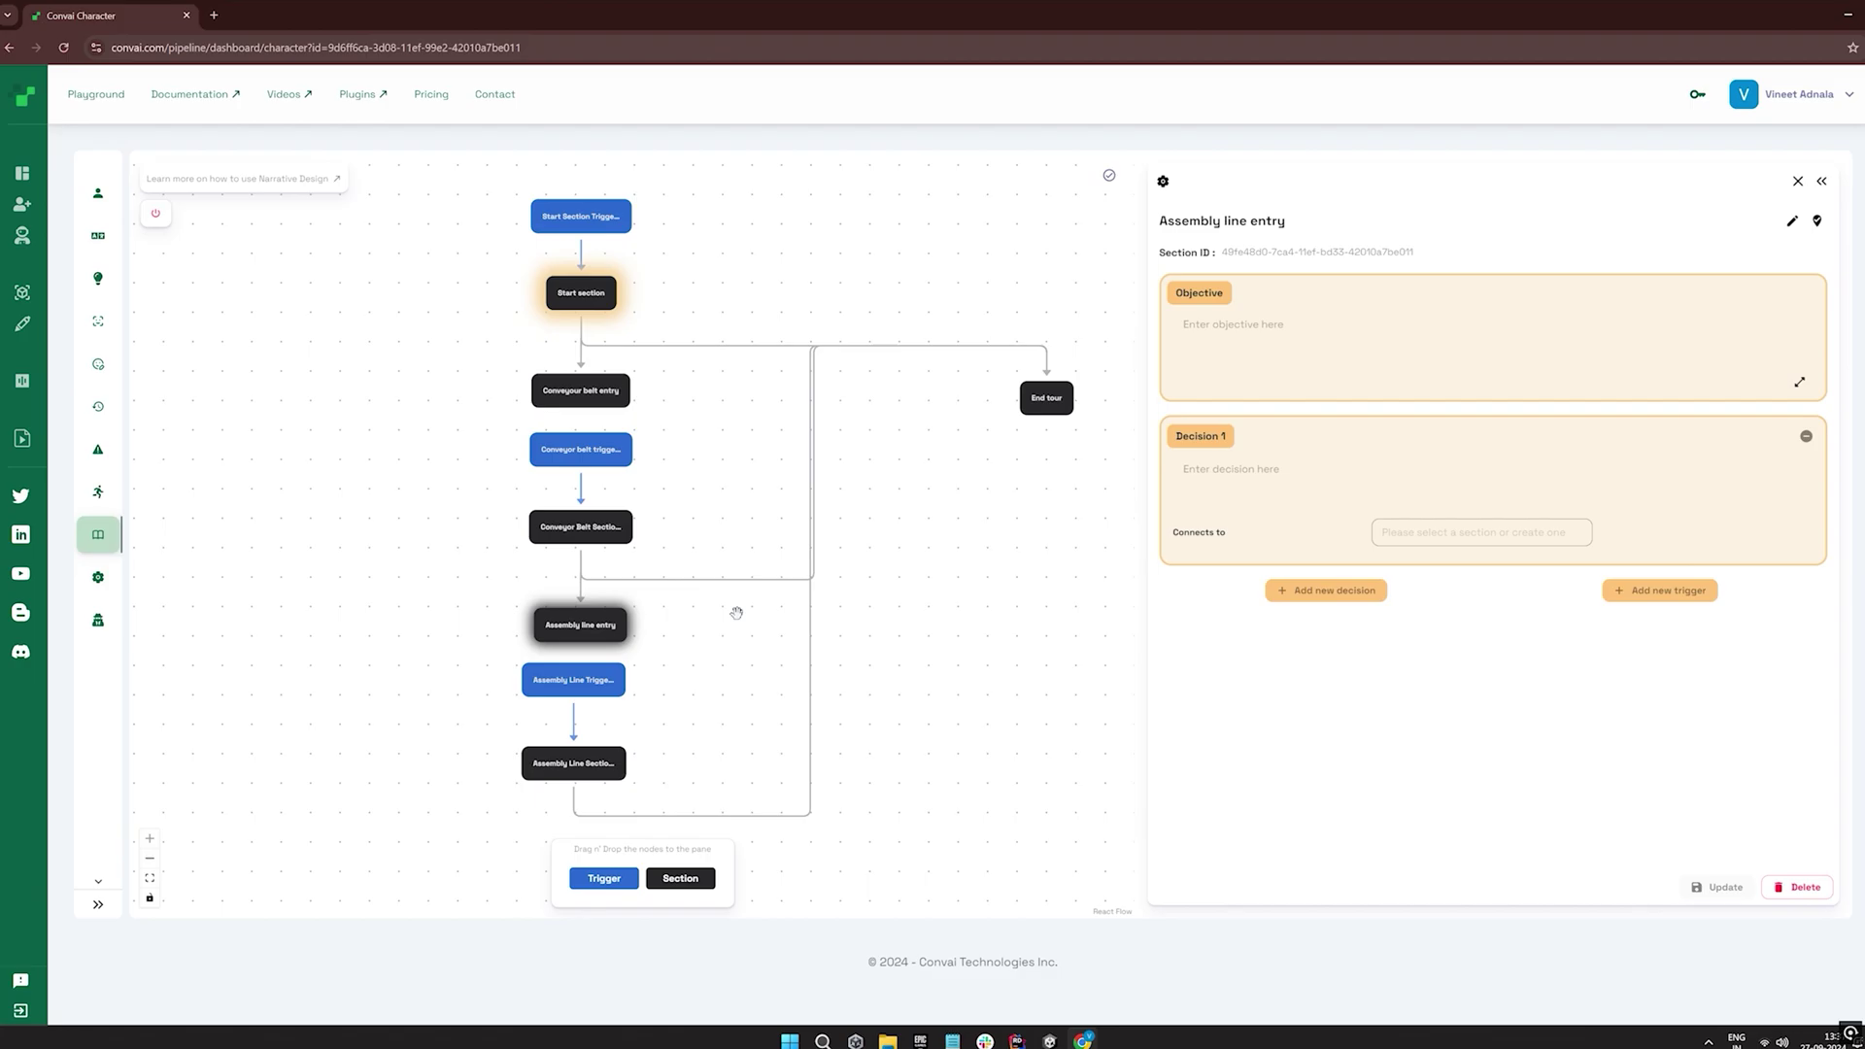
pyautogui.click(610, 680)
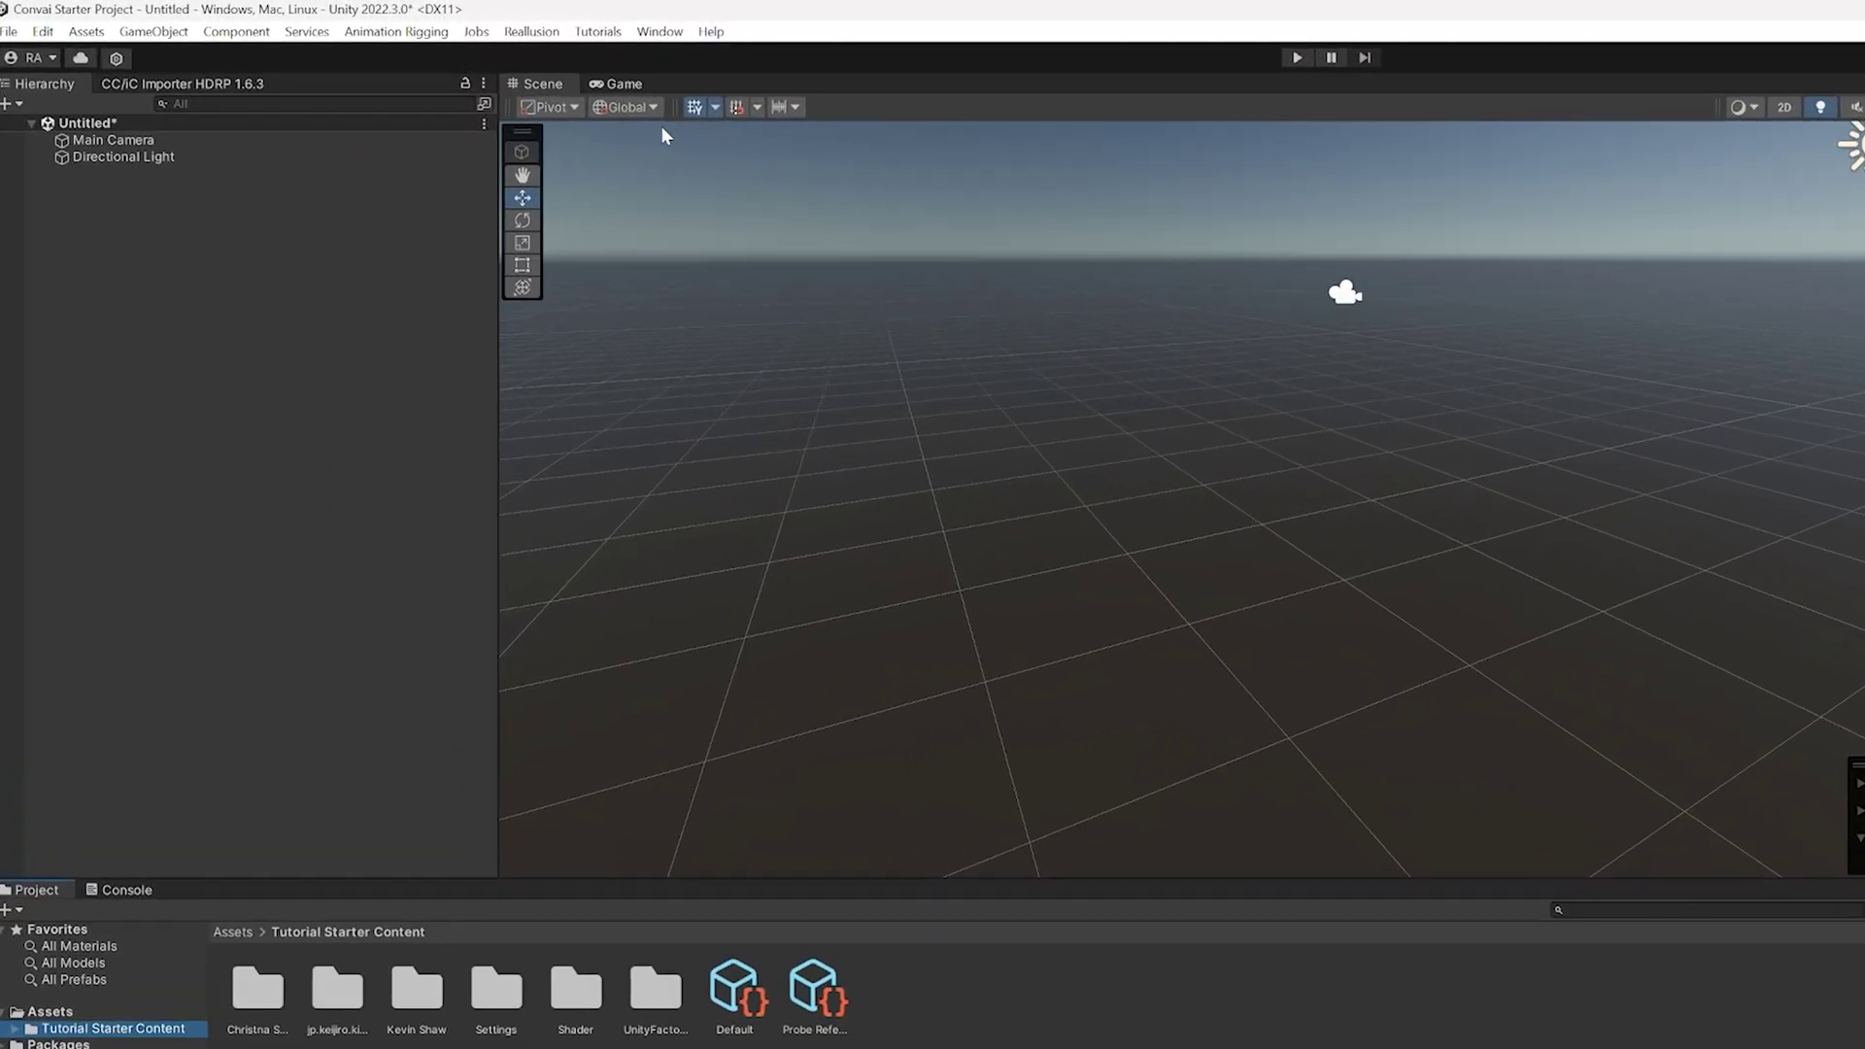
# Import all TMP Essential Resources through Window > TextMeshPro.
pyautogui.click(668, 35)
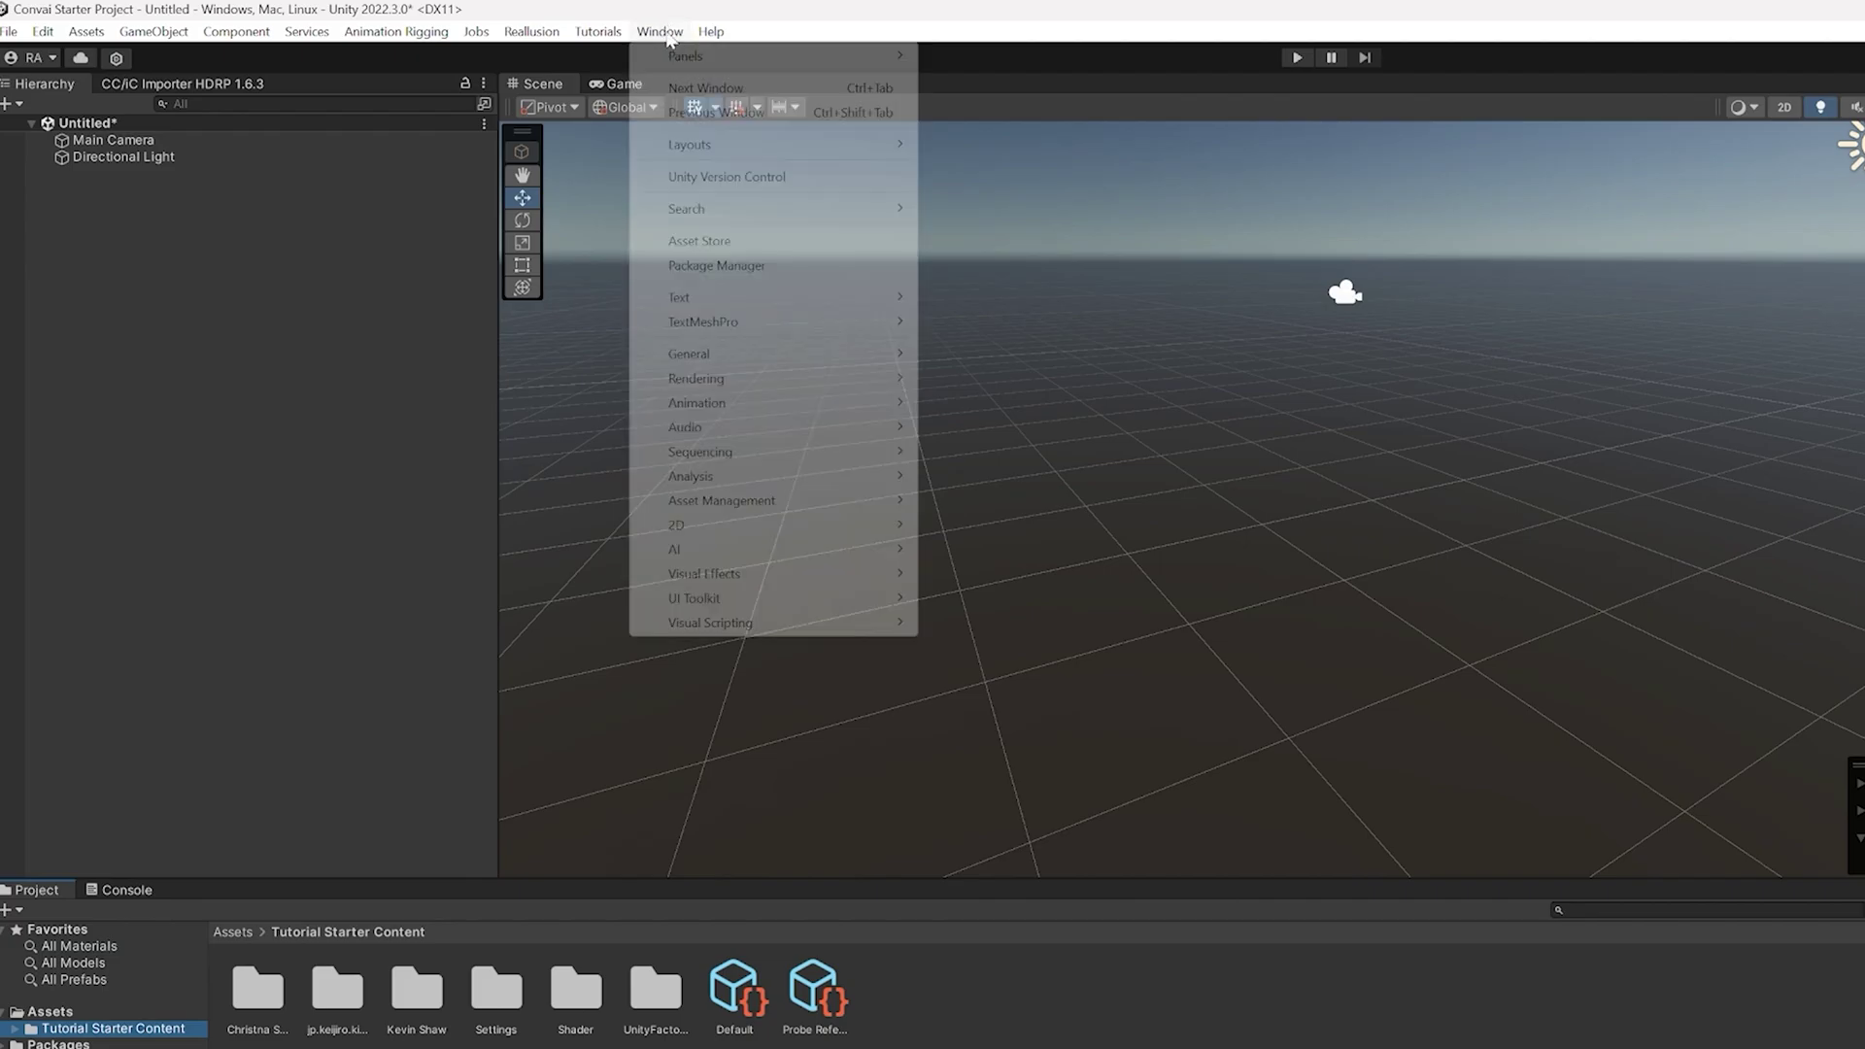
pyautogui.moveTo(768, 335)
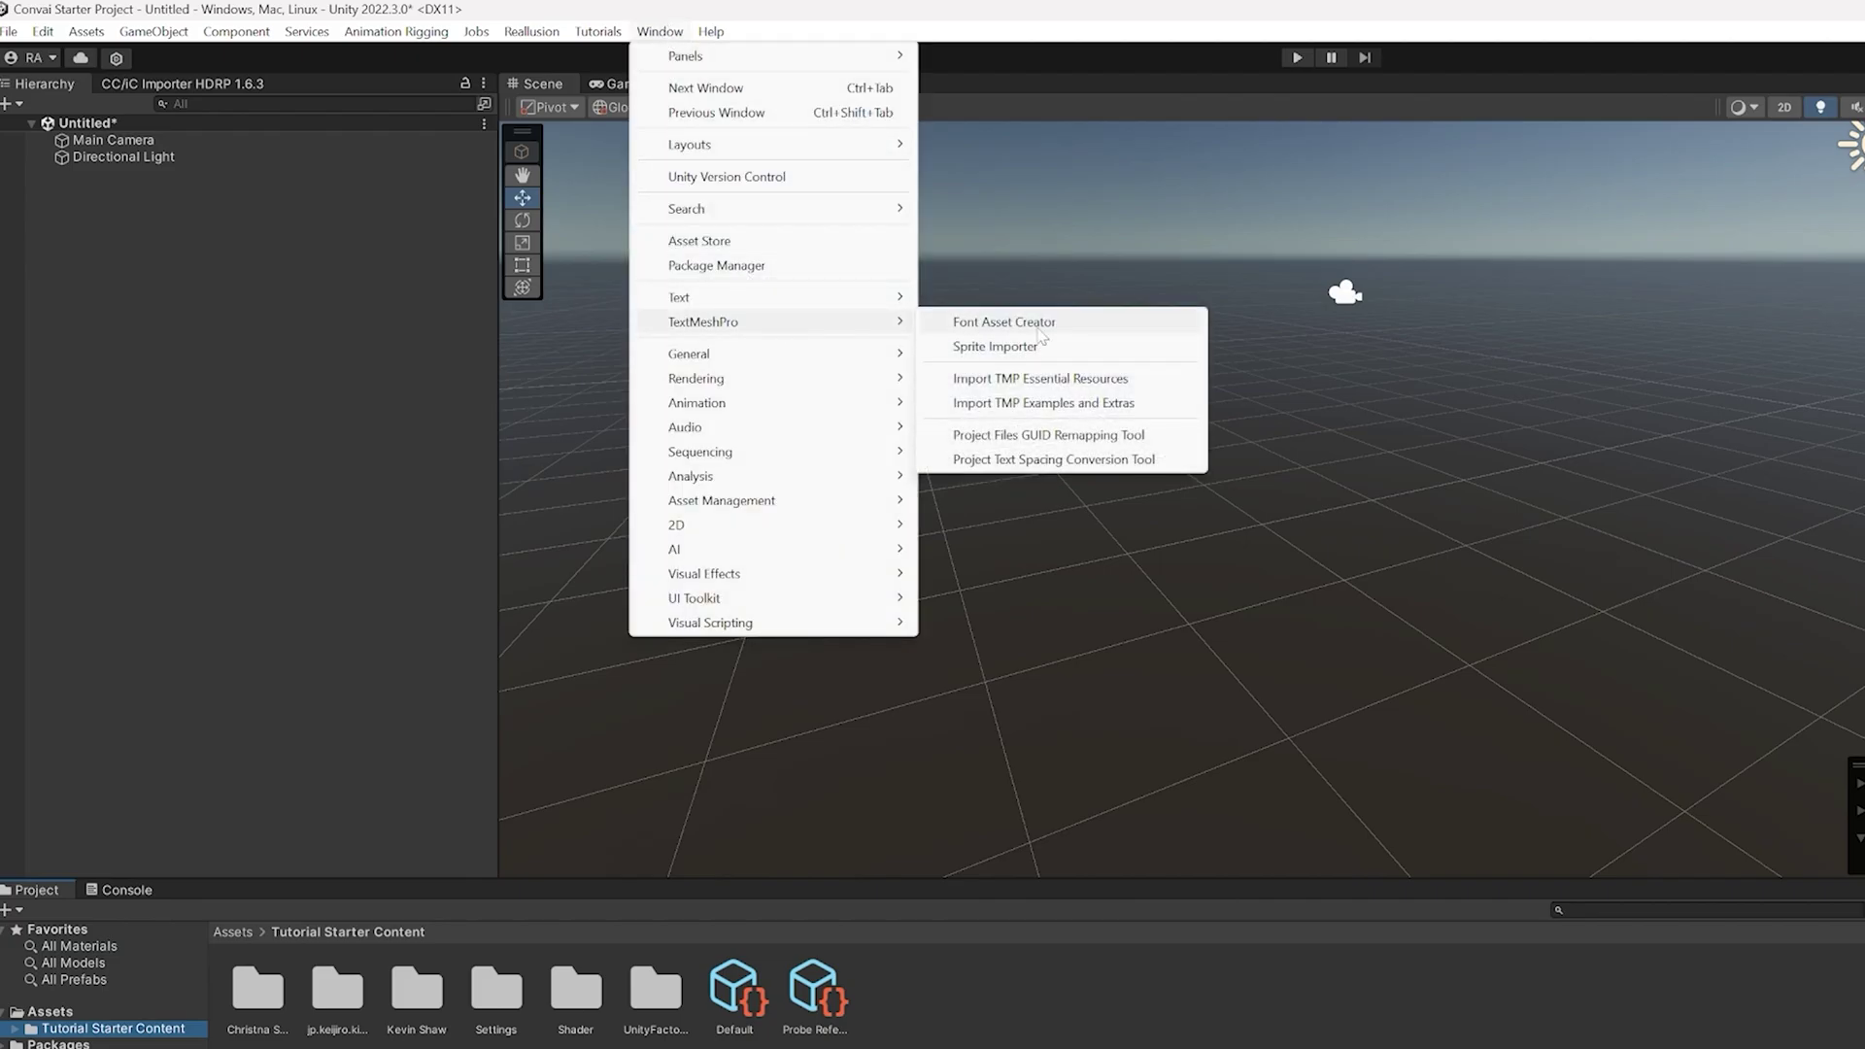
pyautogui.click(1039, 378)
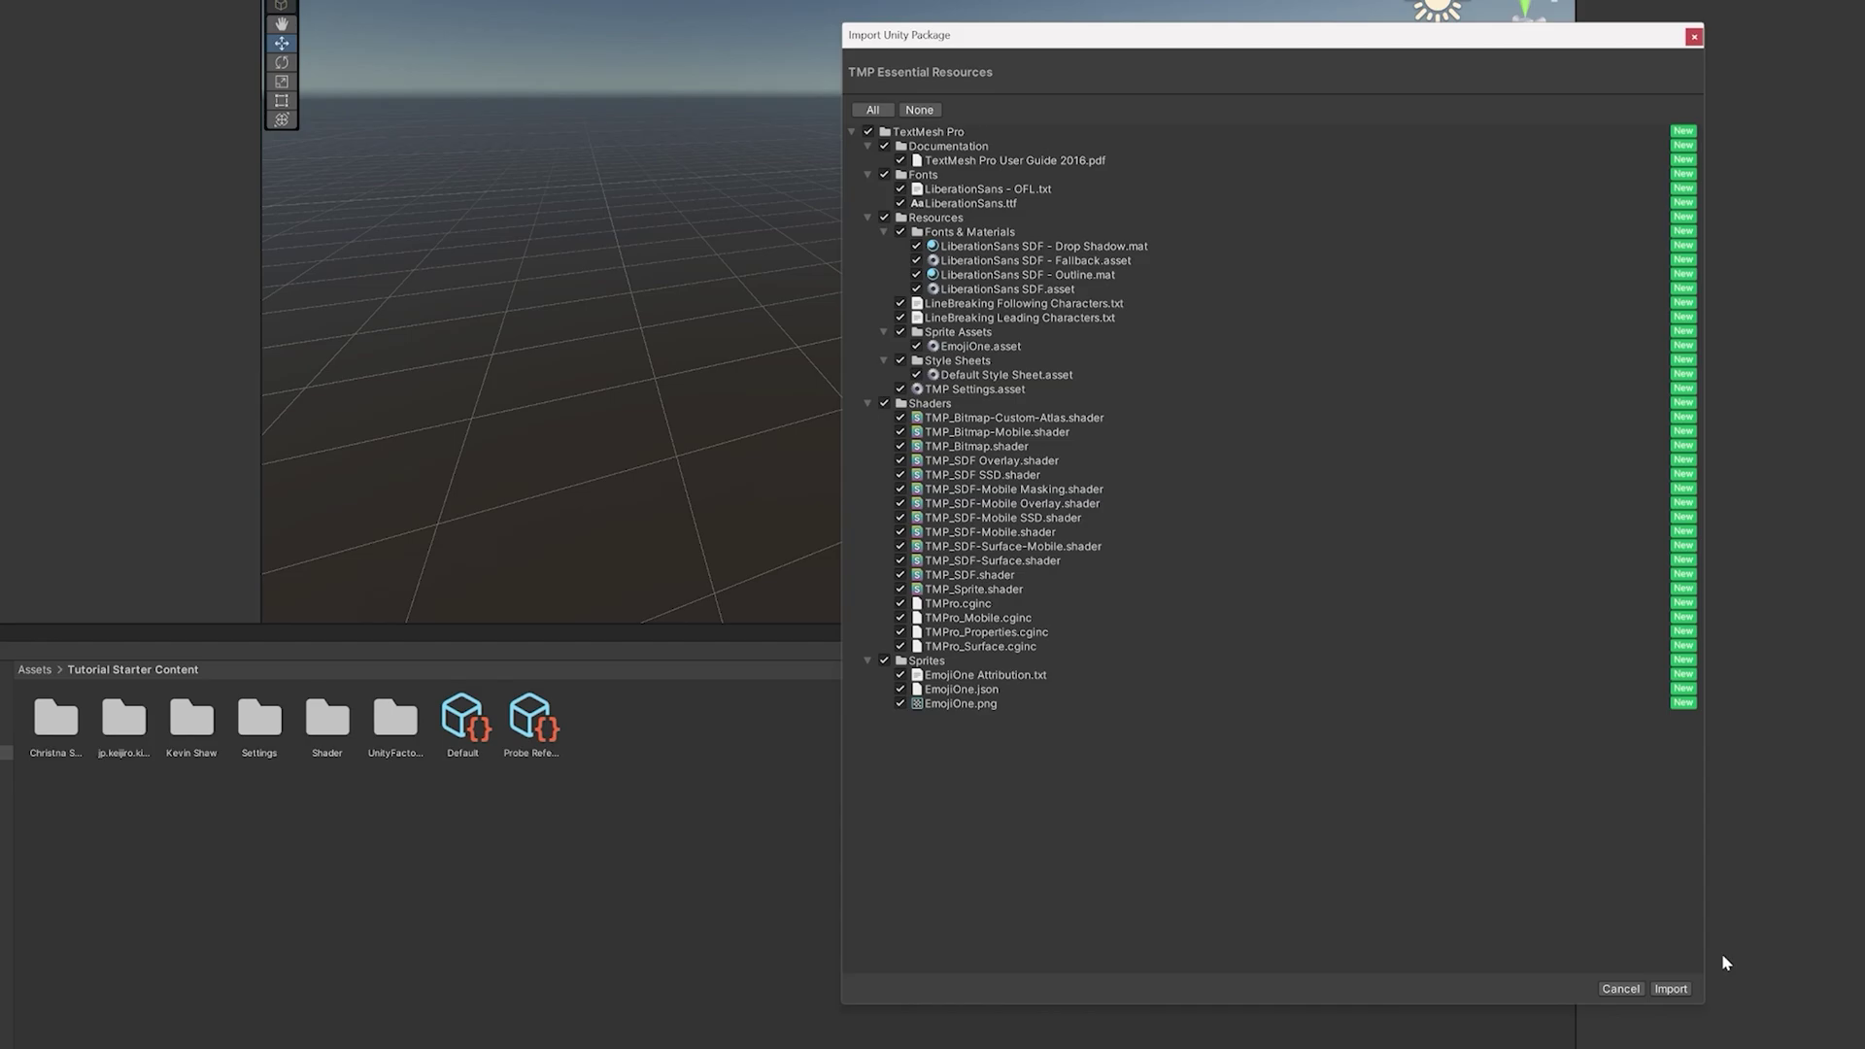
pyautogui.click(1670, 989)
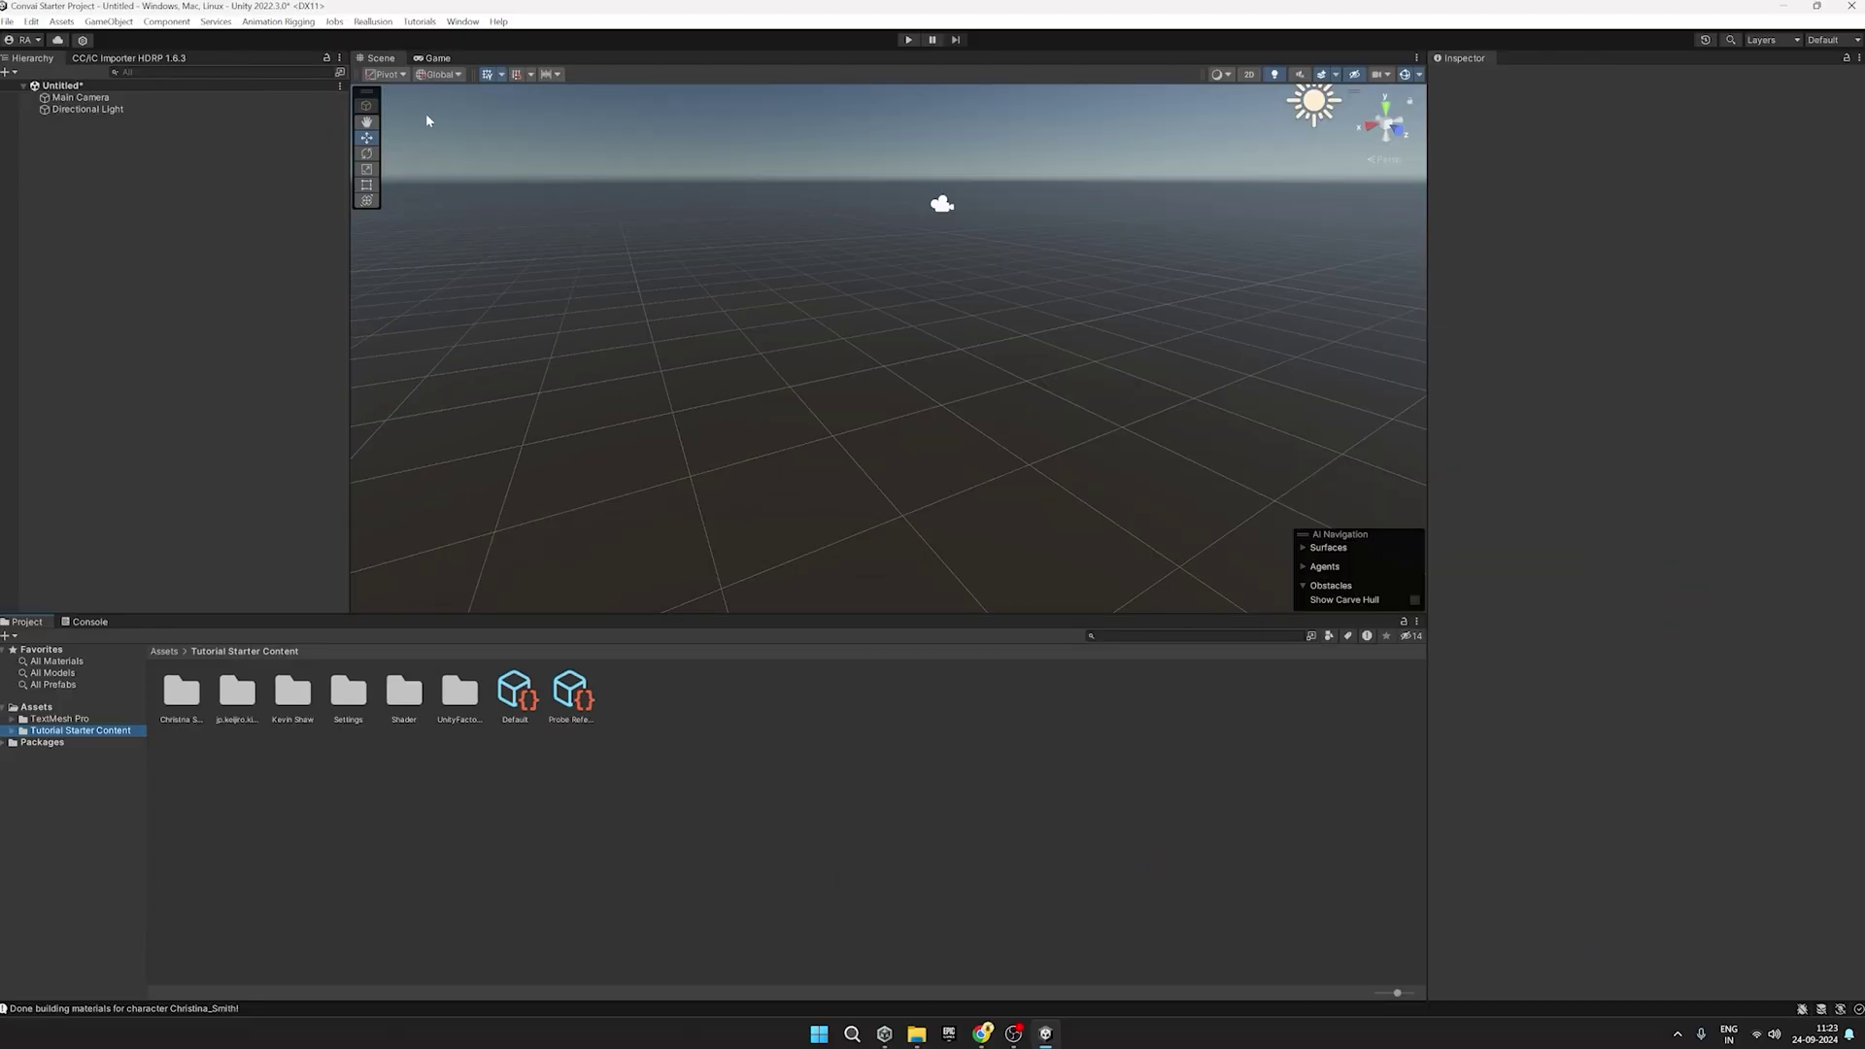
# From Package Manager's My Assets, import all files of the Convai NPC AI Engine package.
pyautogui.click(463, 22)
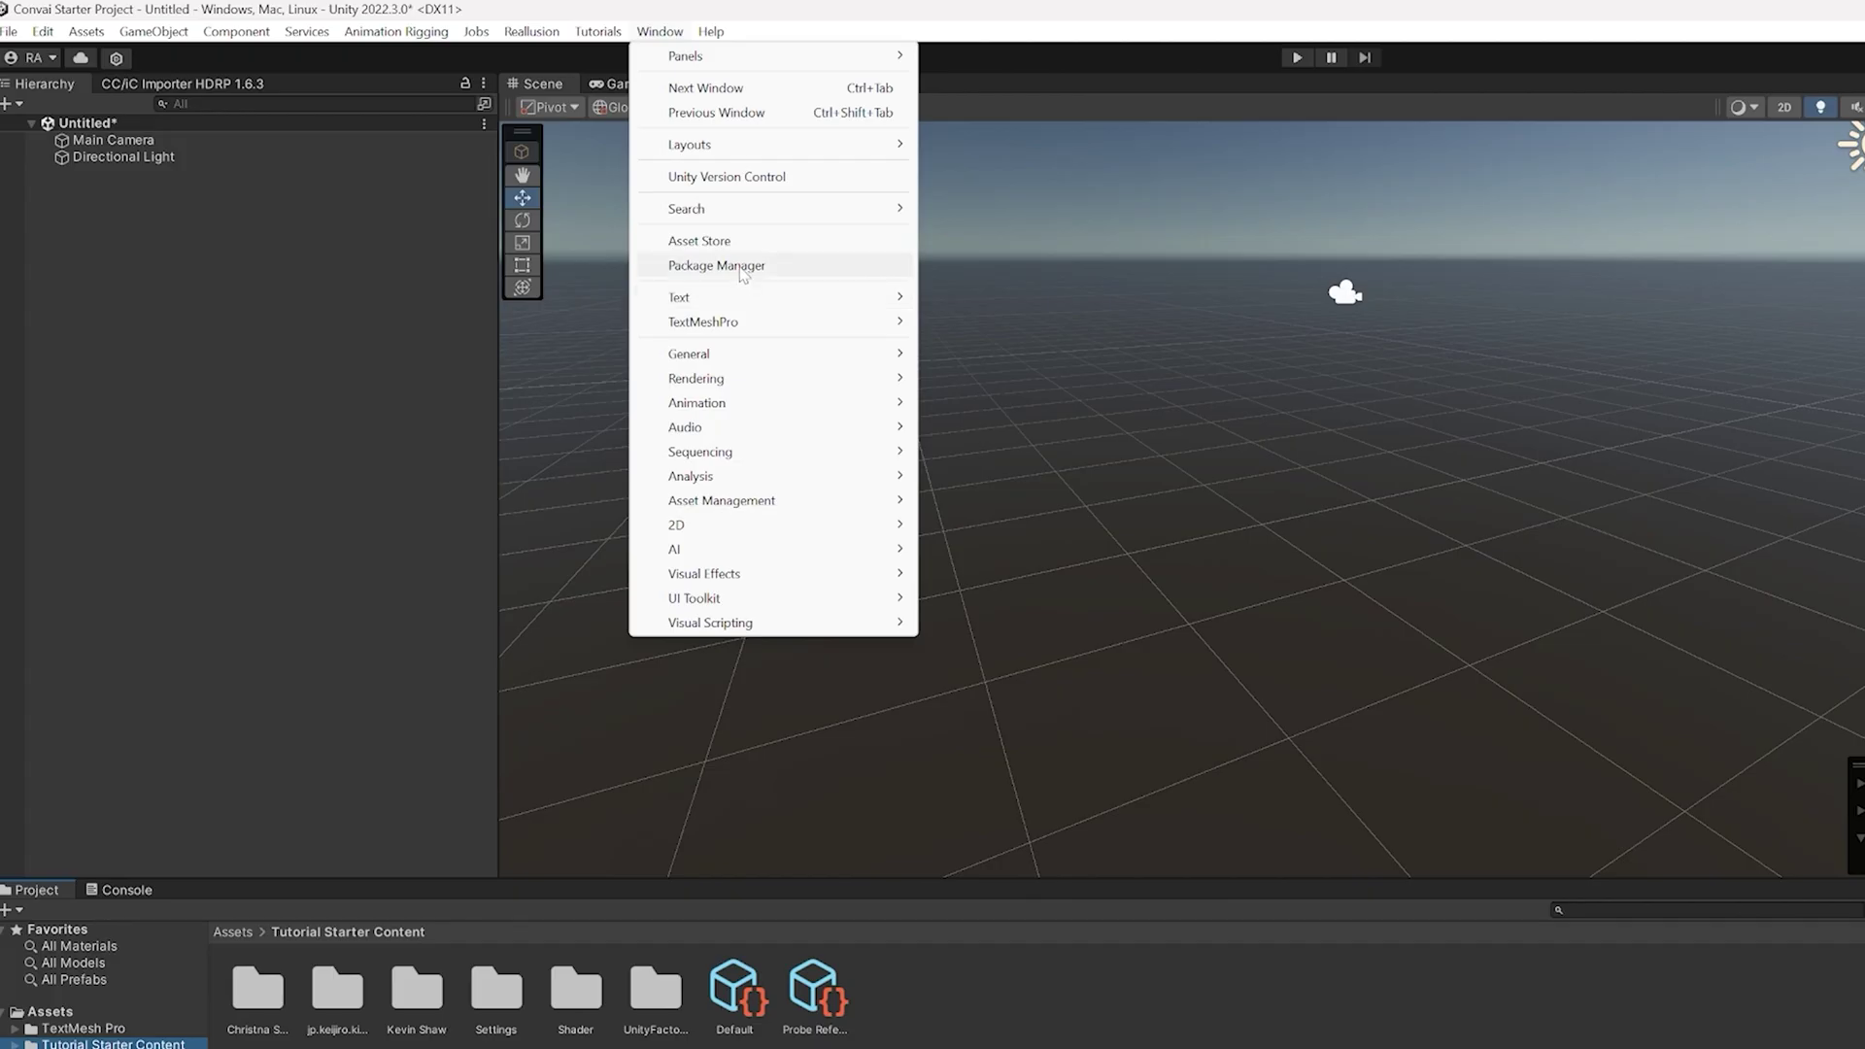
pyautogui.click(738, 265)
pyautogui.click(149, 39)
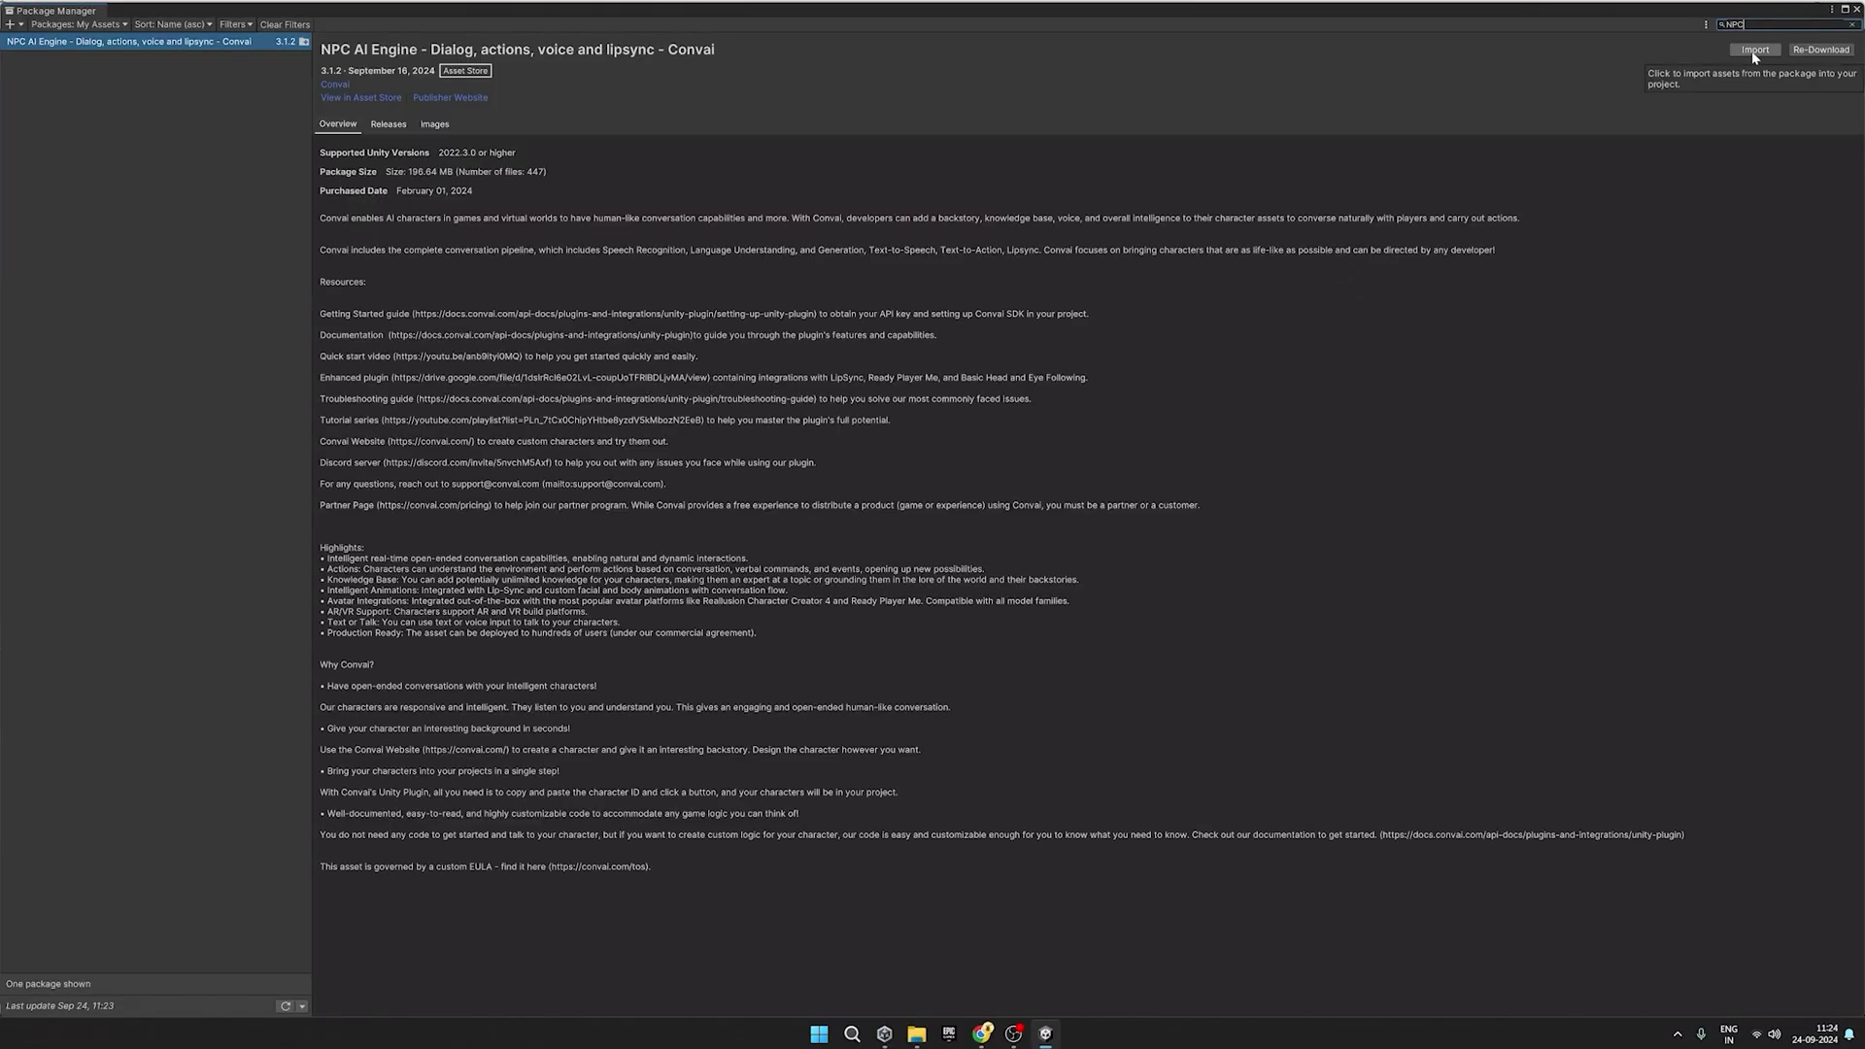
pyautogui.click(1752, 52)
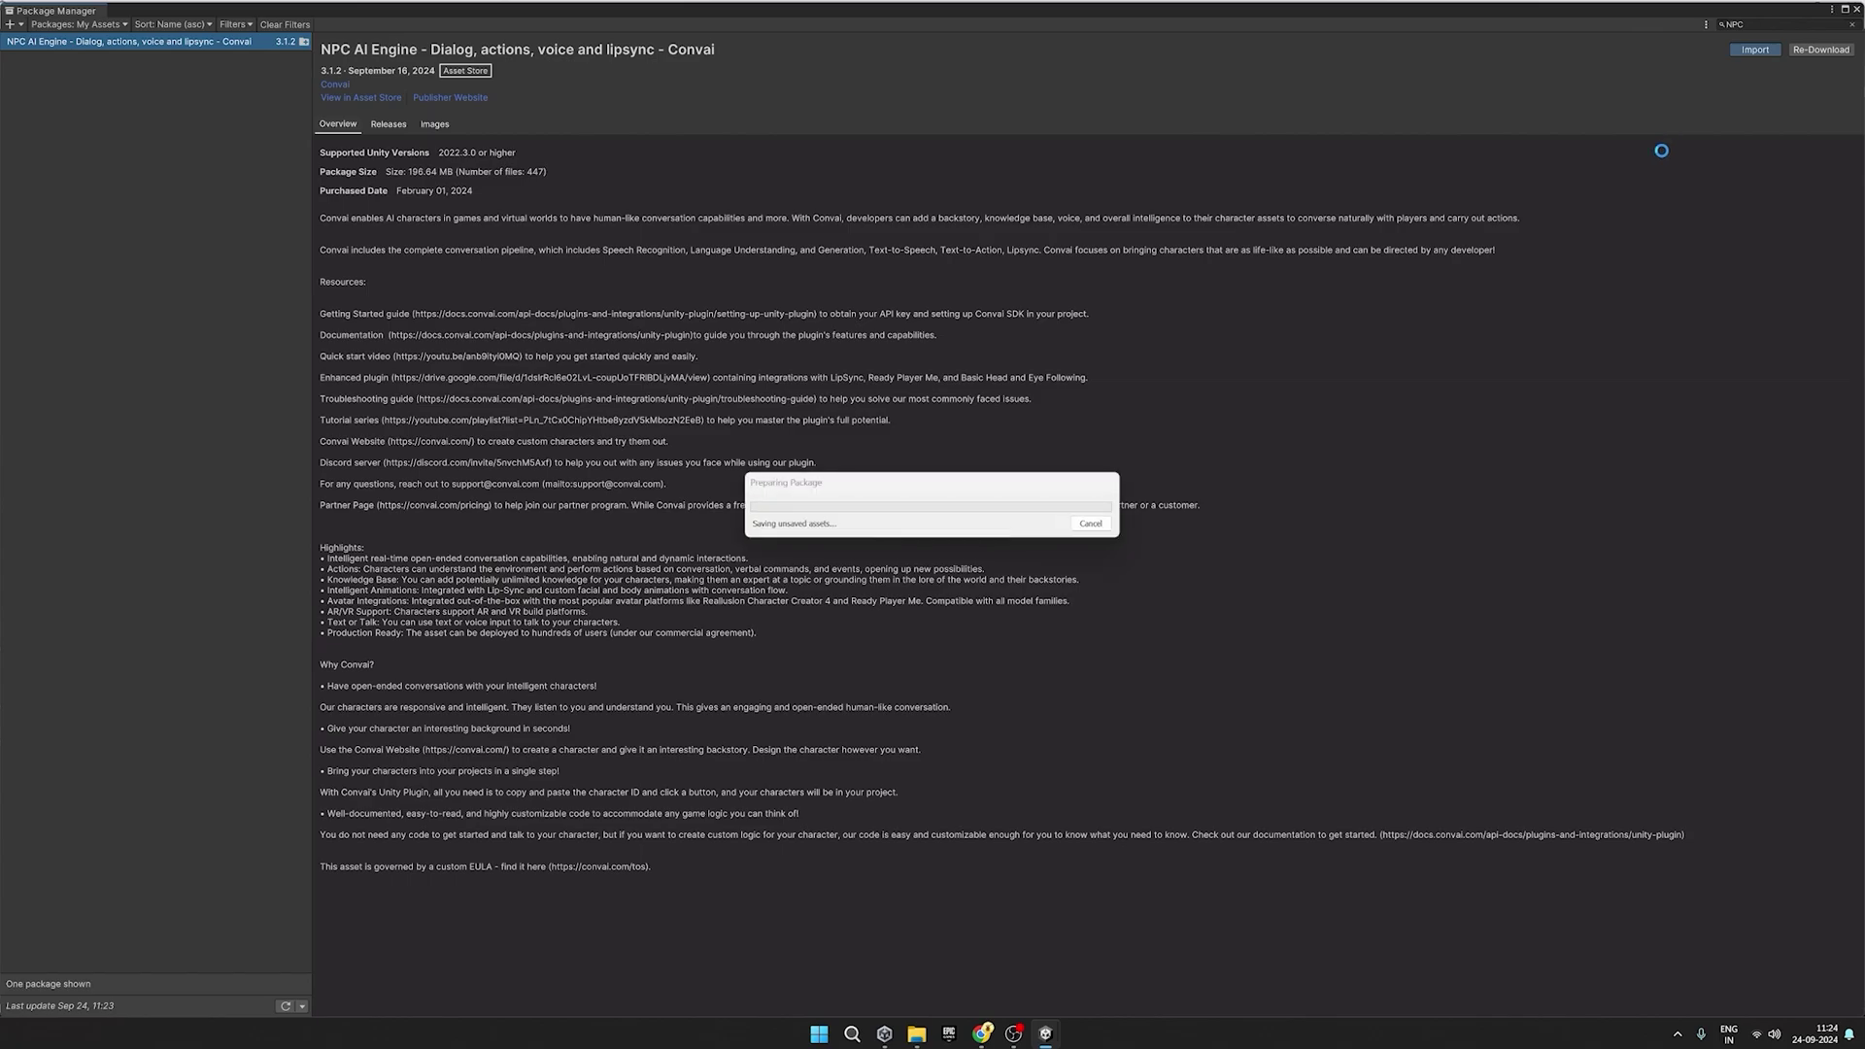
pyautogui.click(1032, 536)
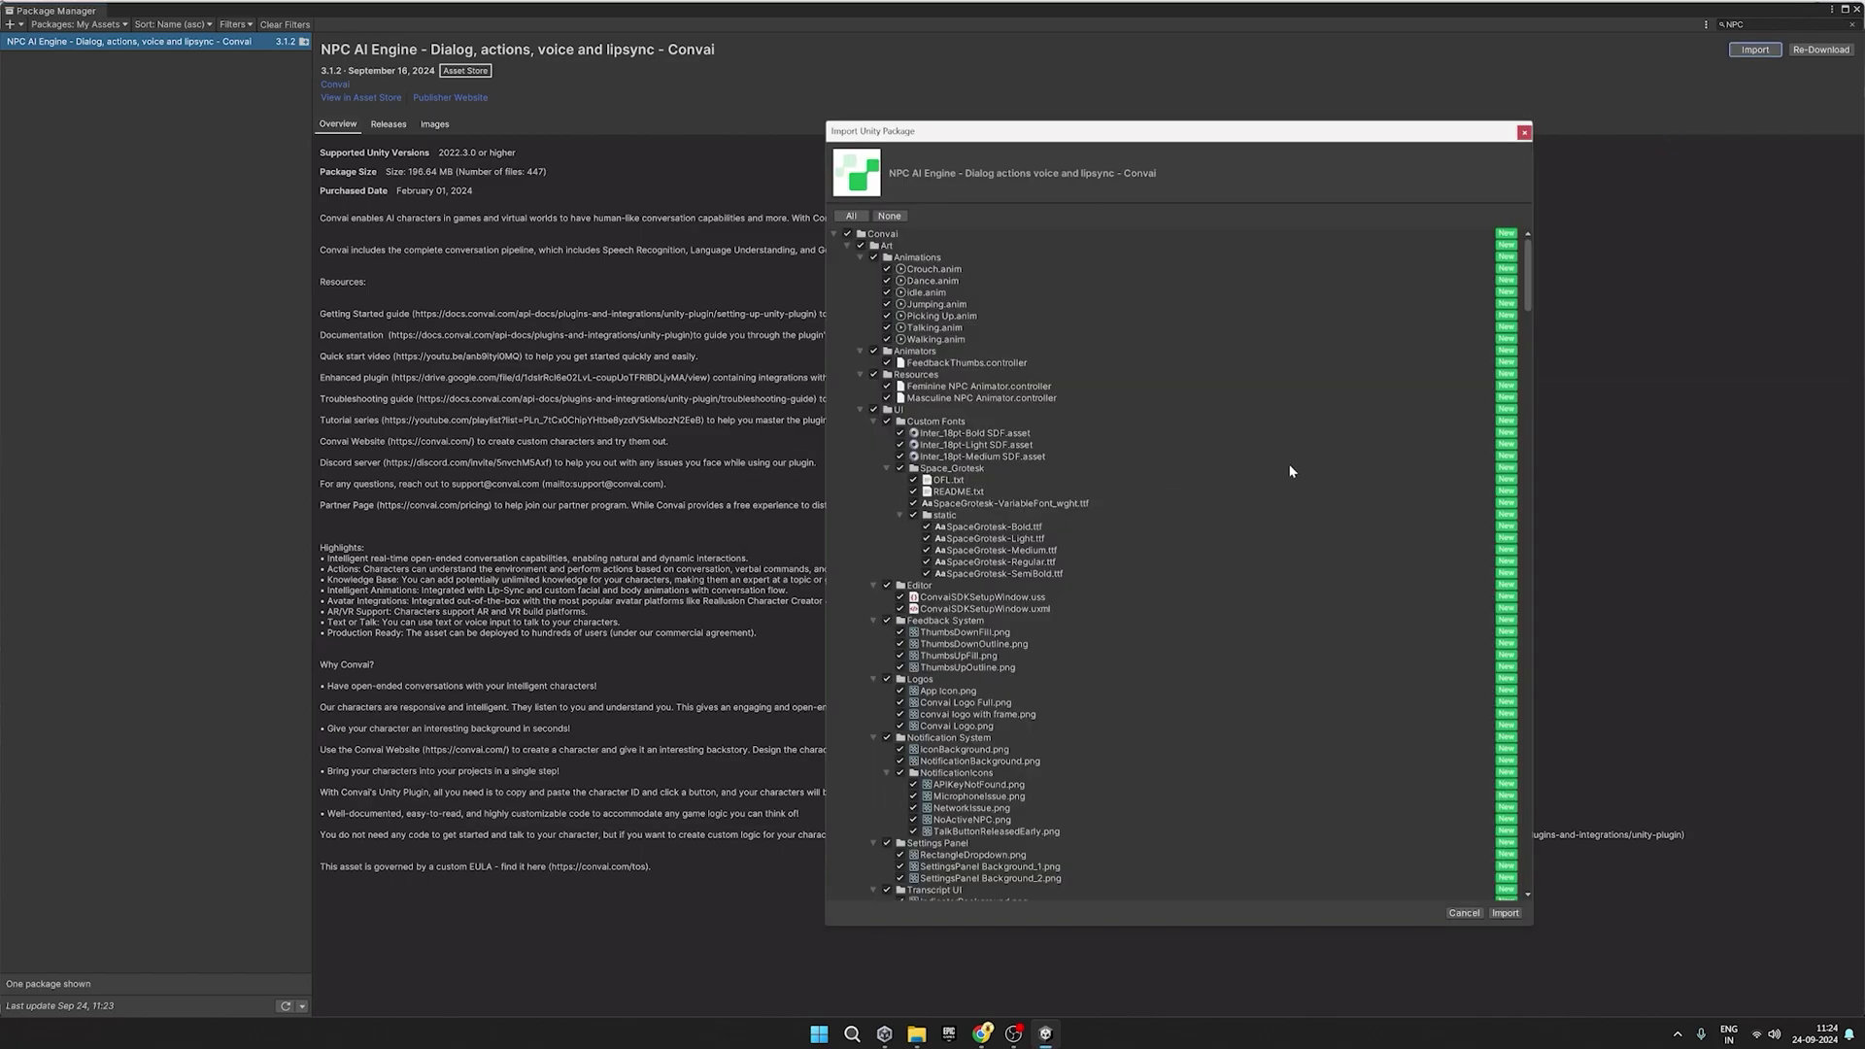
pyautogui.click(1504, 913)
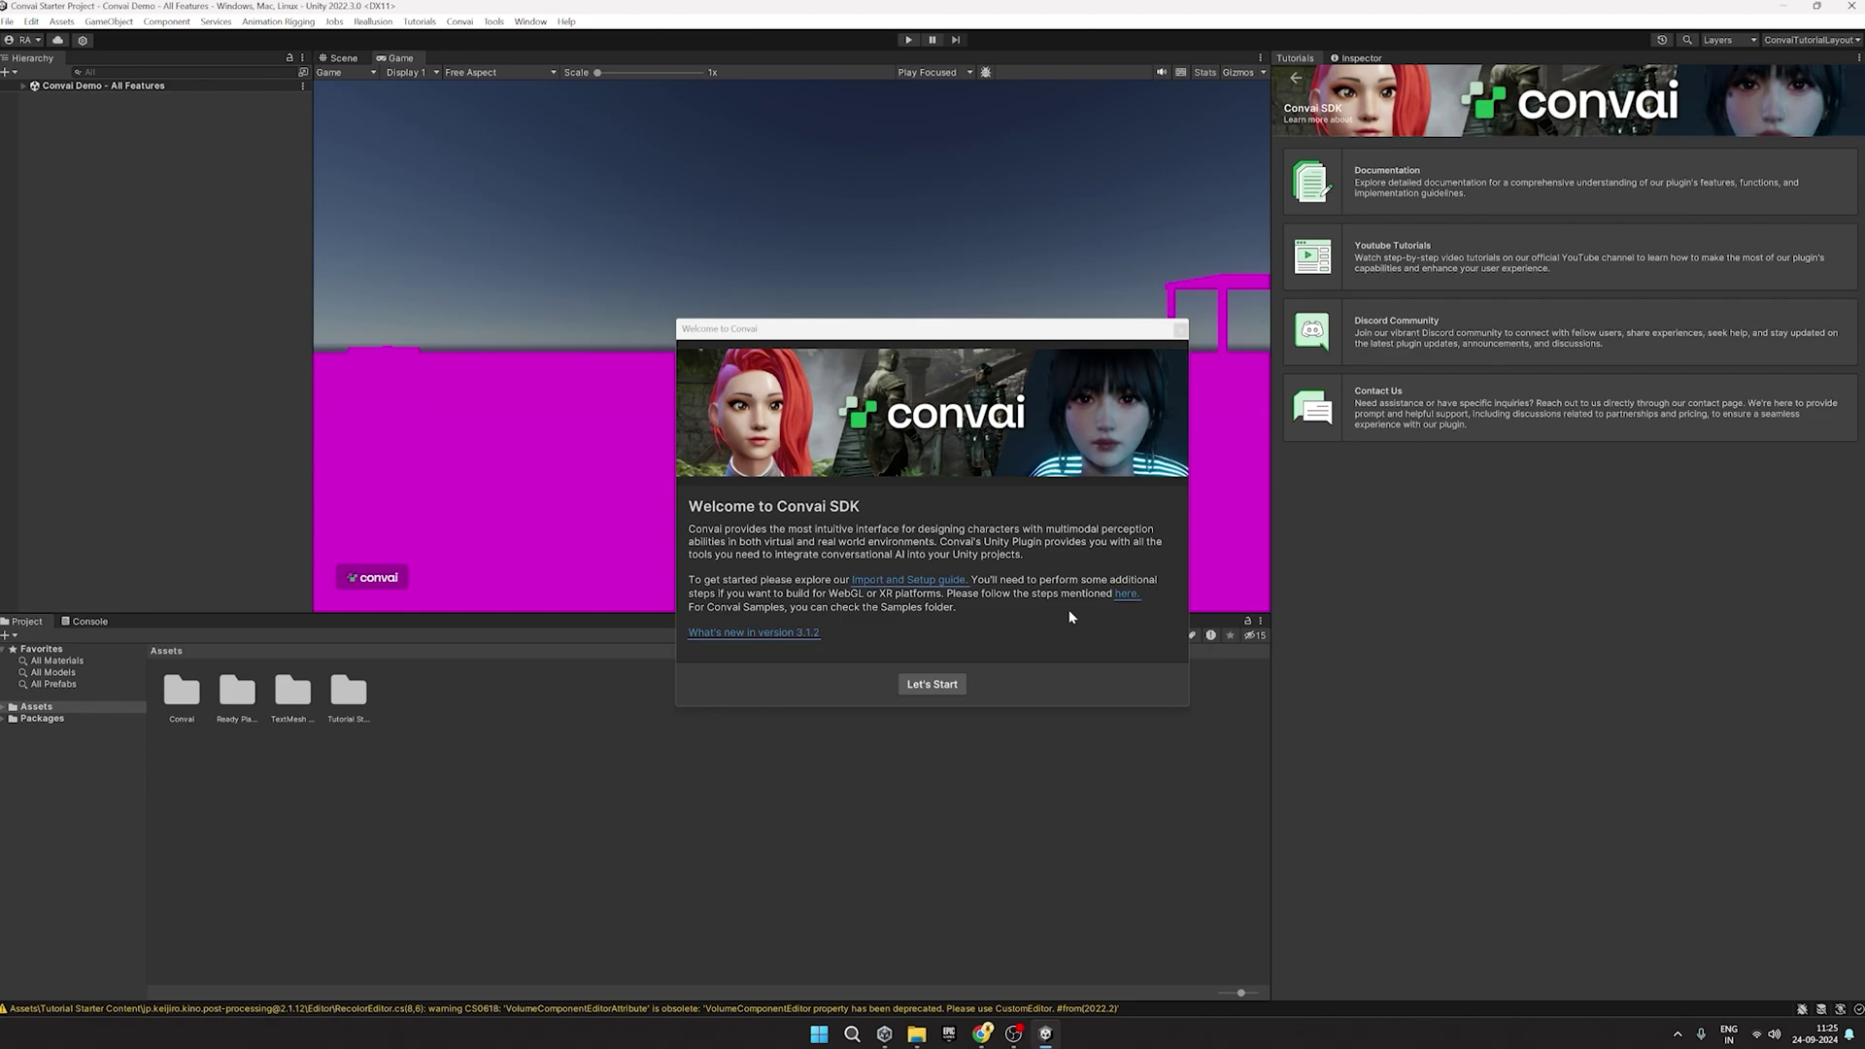
# Close the welcome window and open FactorySceneSample from Tutorial Starter Content > UnityFactorySceneHDRP > Scene_Factory.
pyautogui.click(930, 684)
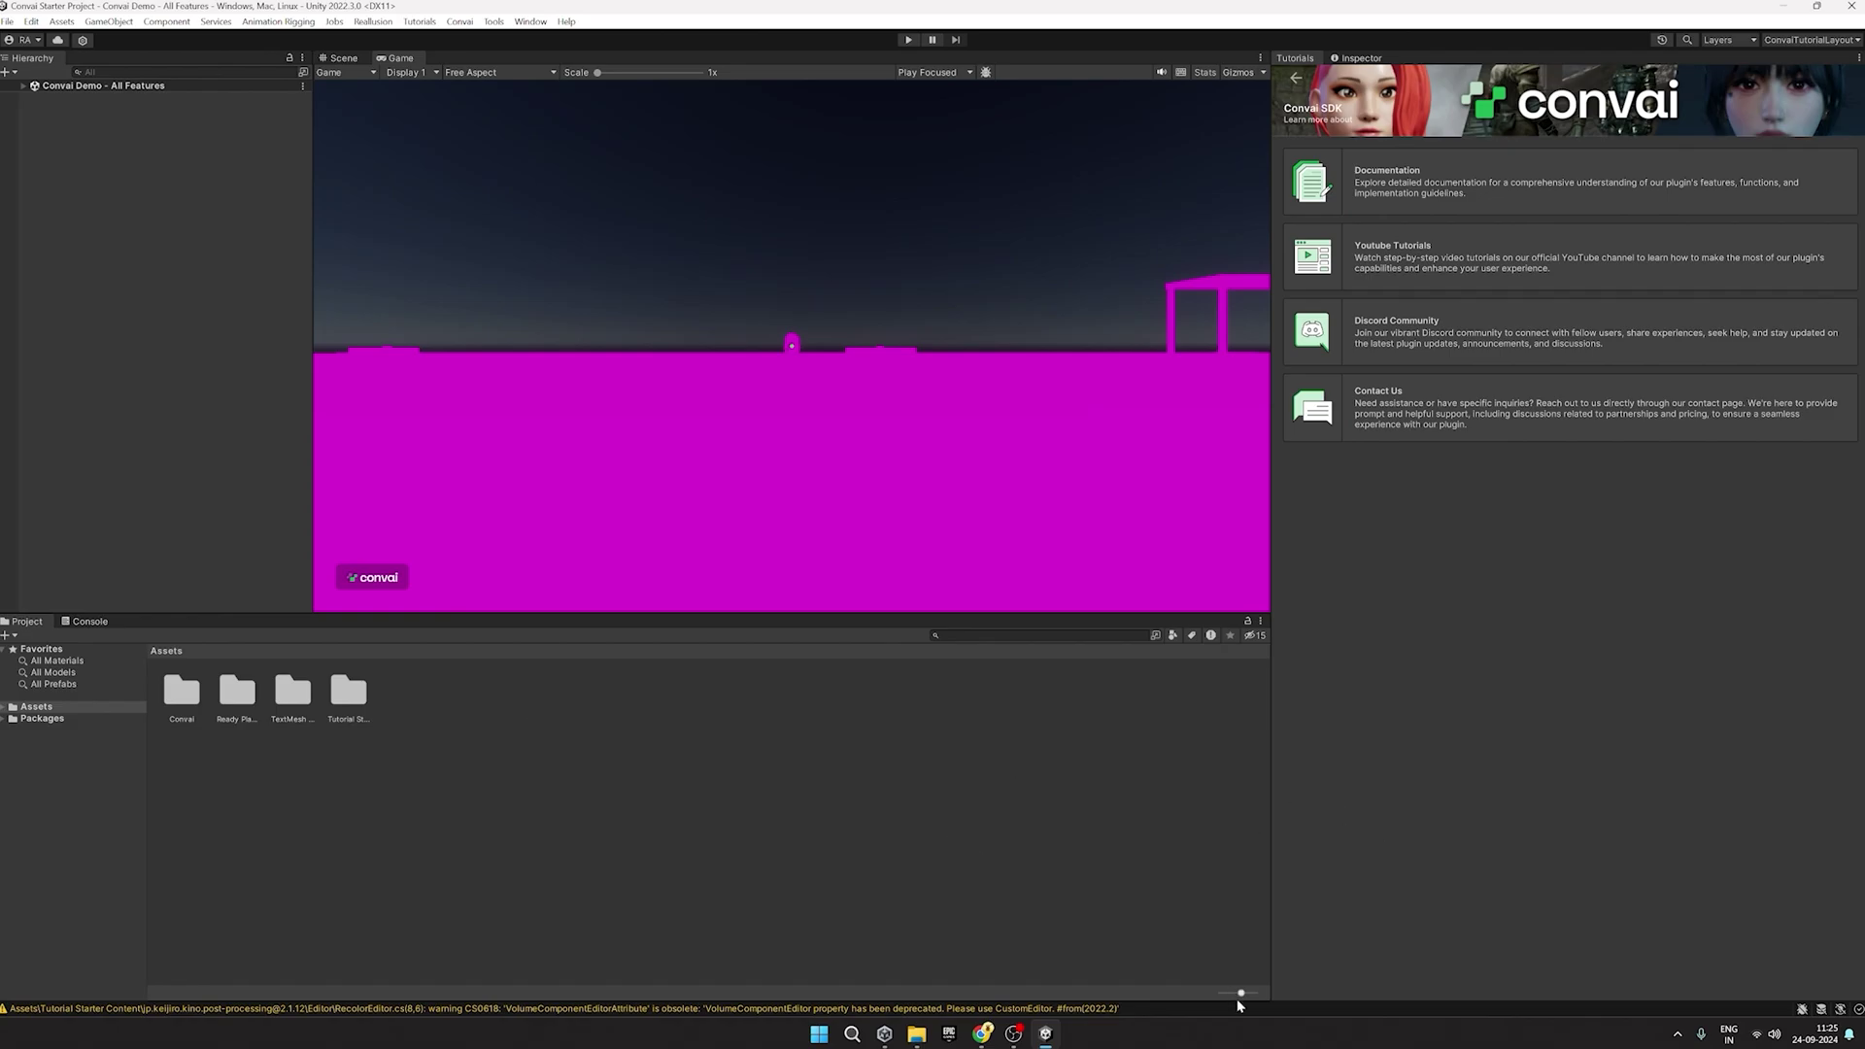
pyautogui.moveTo(1239, 996); pyautogui.dragTo(1221, 996)
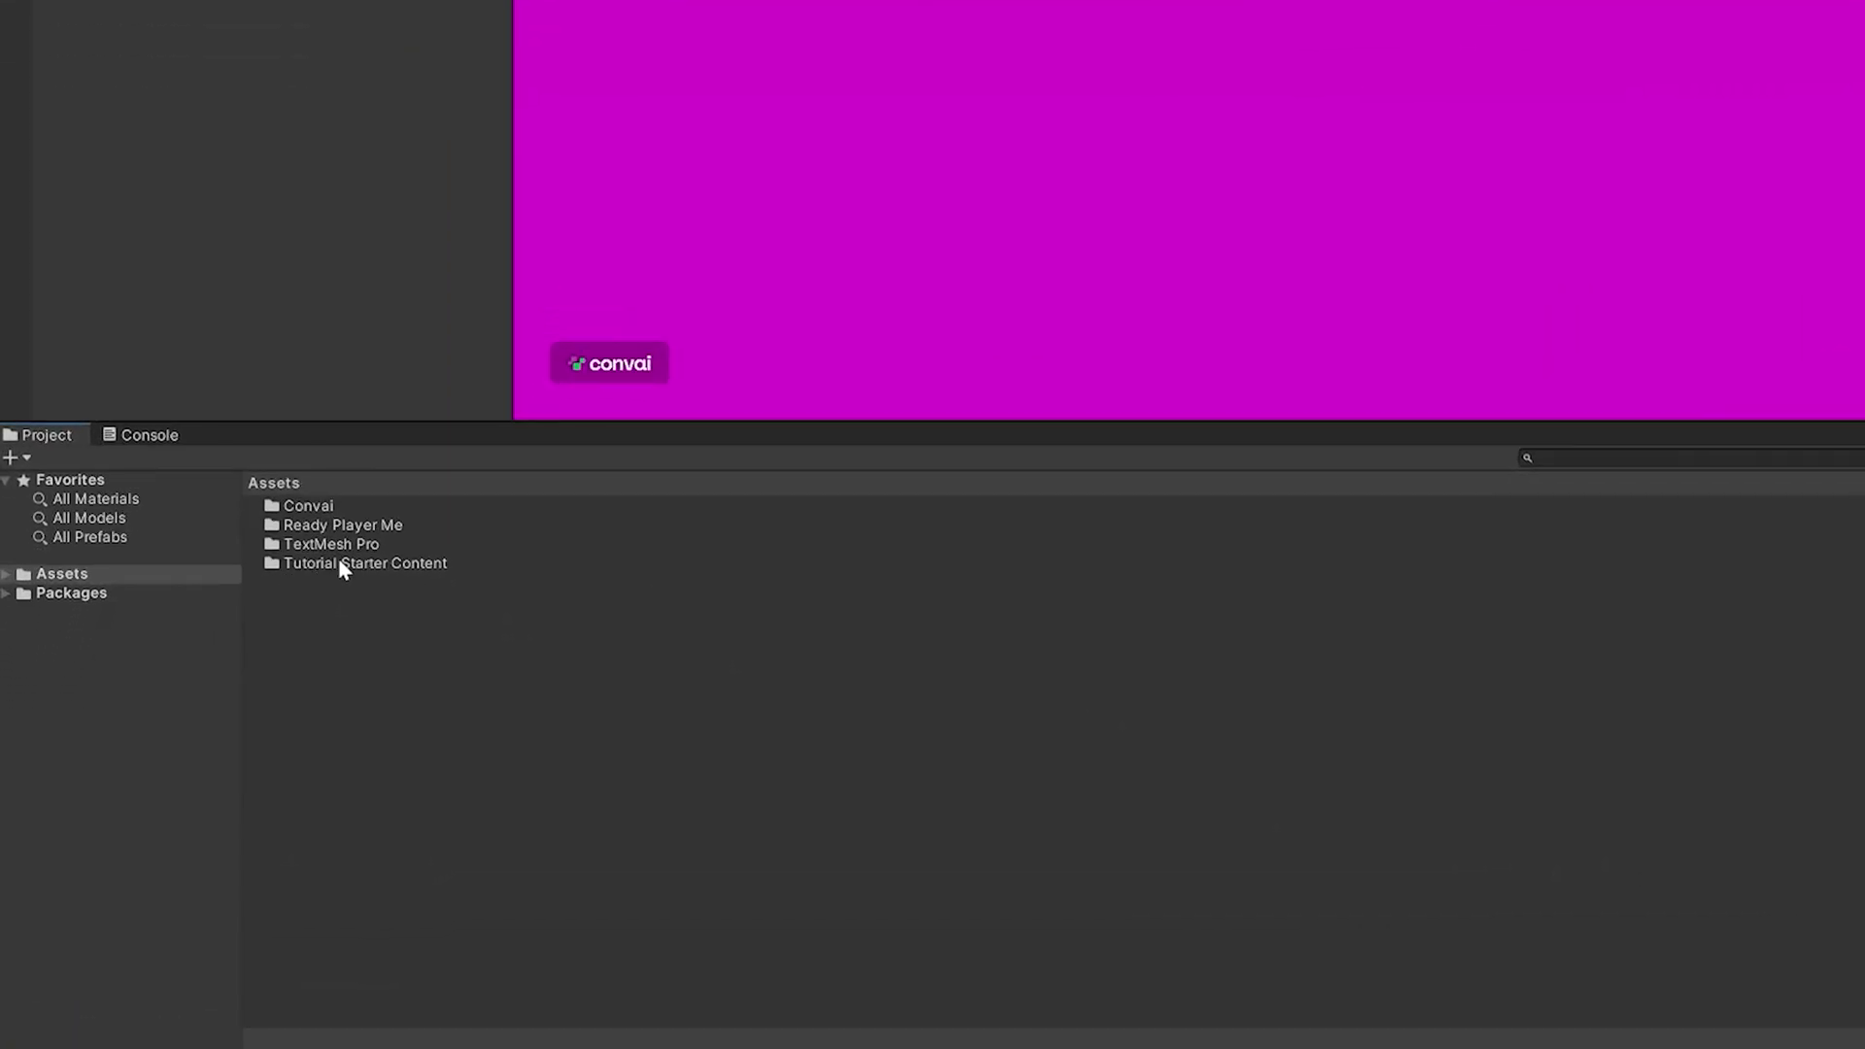
pyautogui.doubleClick(377, 565)
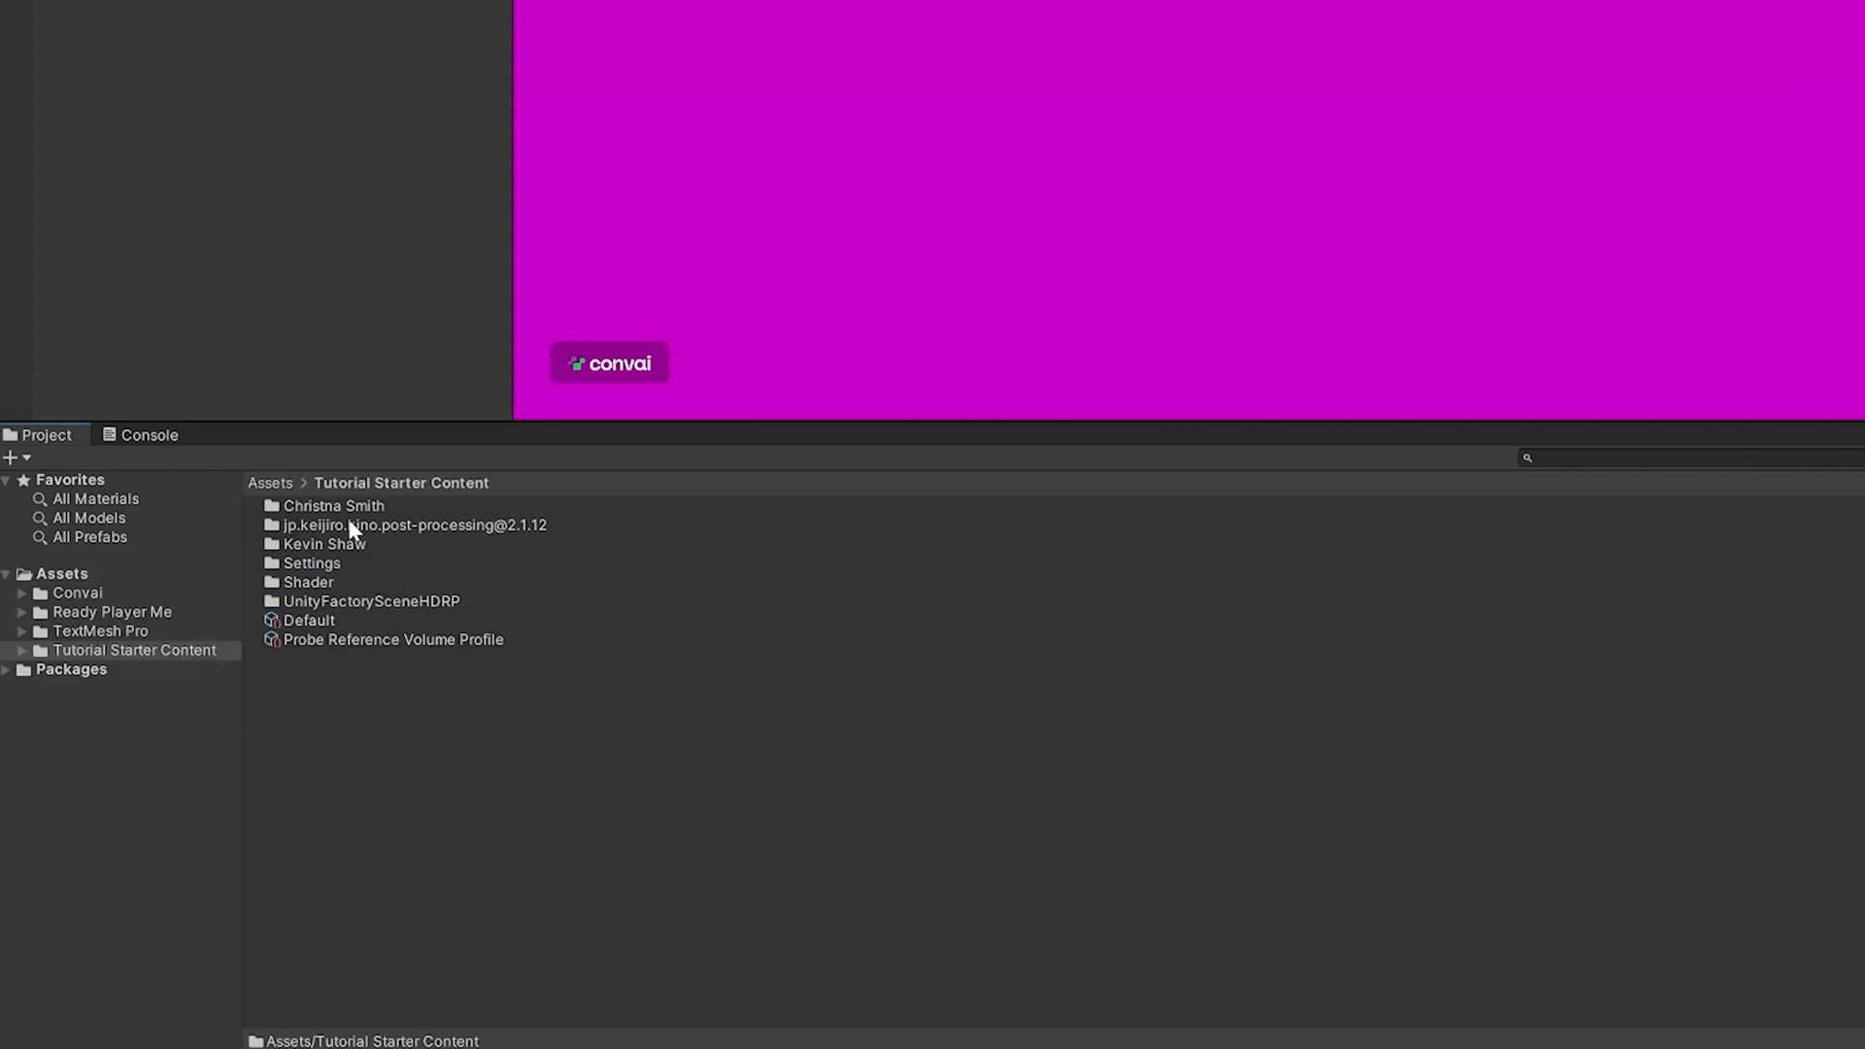
pyautogui.doubleClick(421, 600)
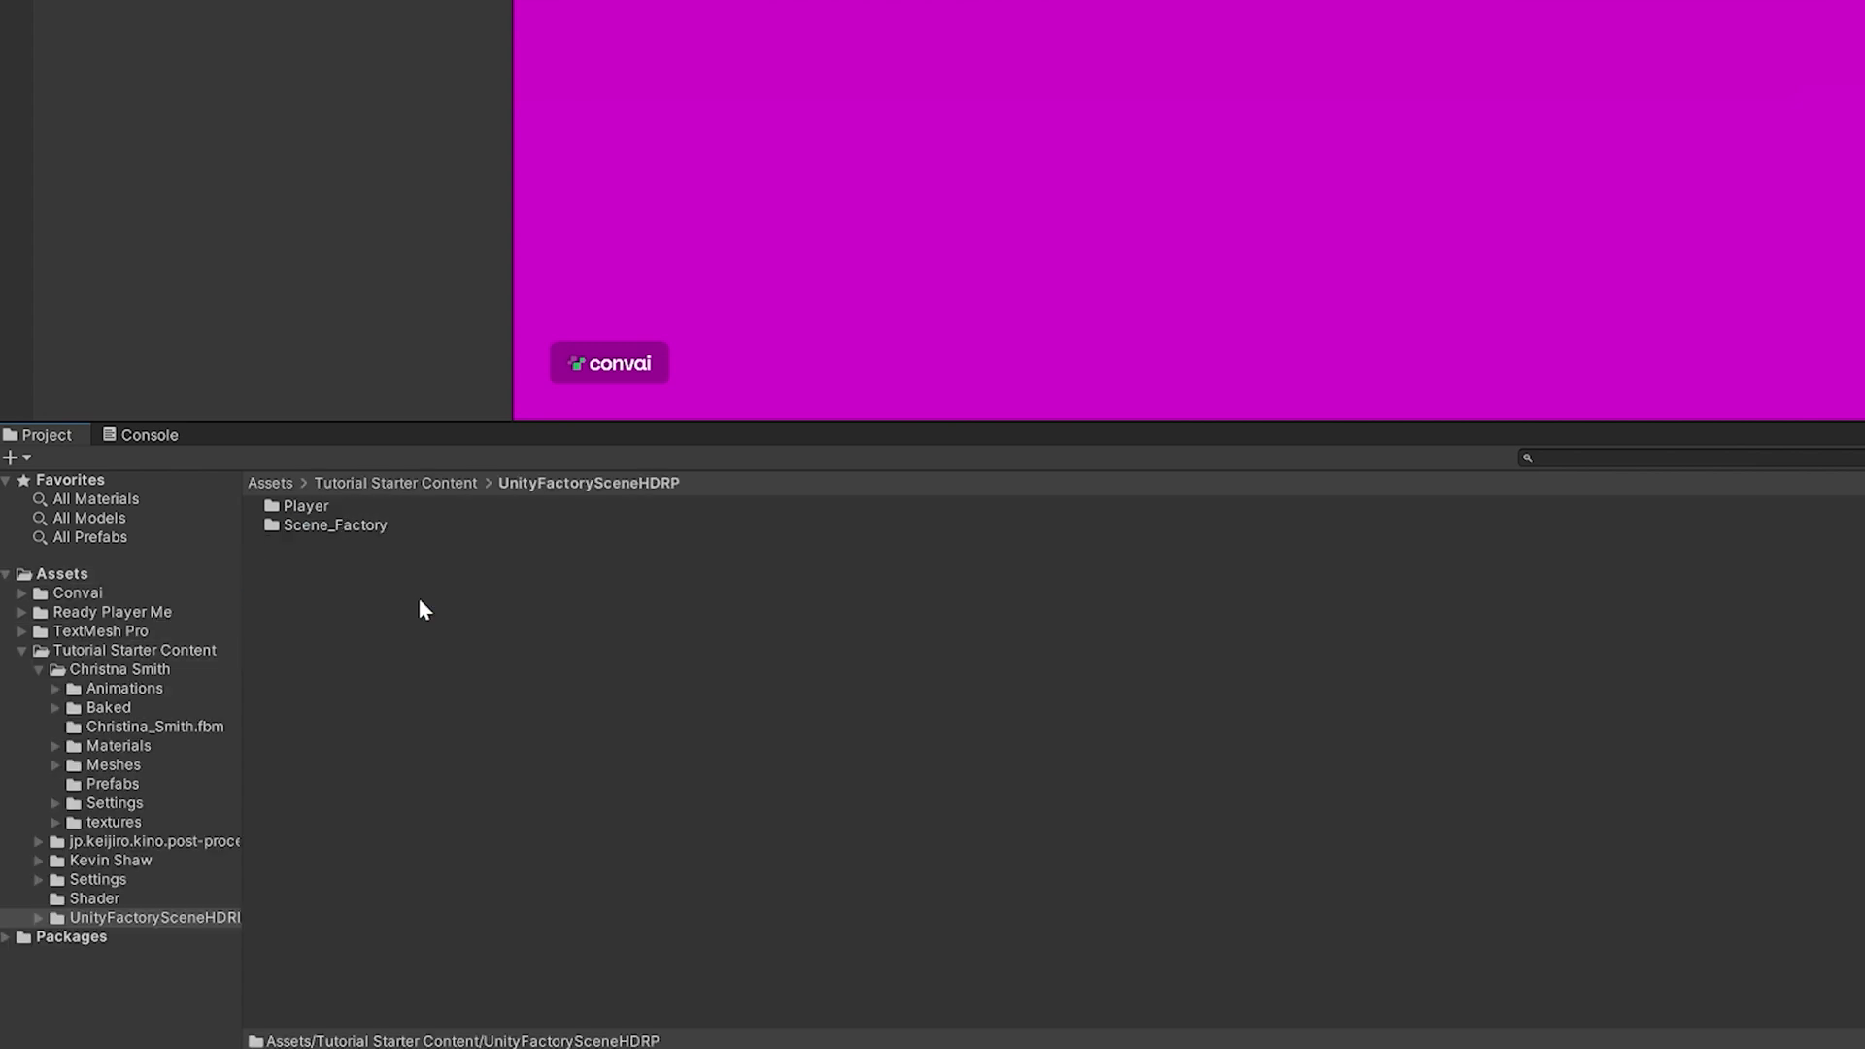
pyautogui.doubleClick(329, 529)
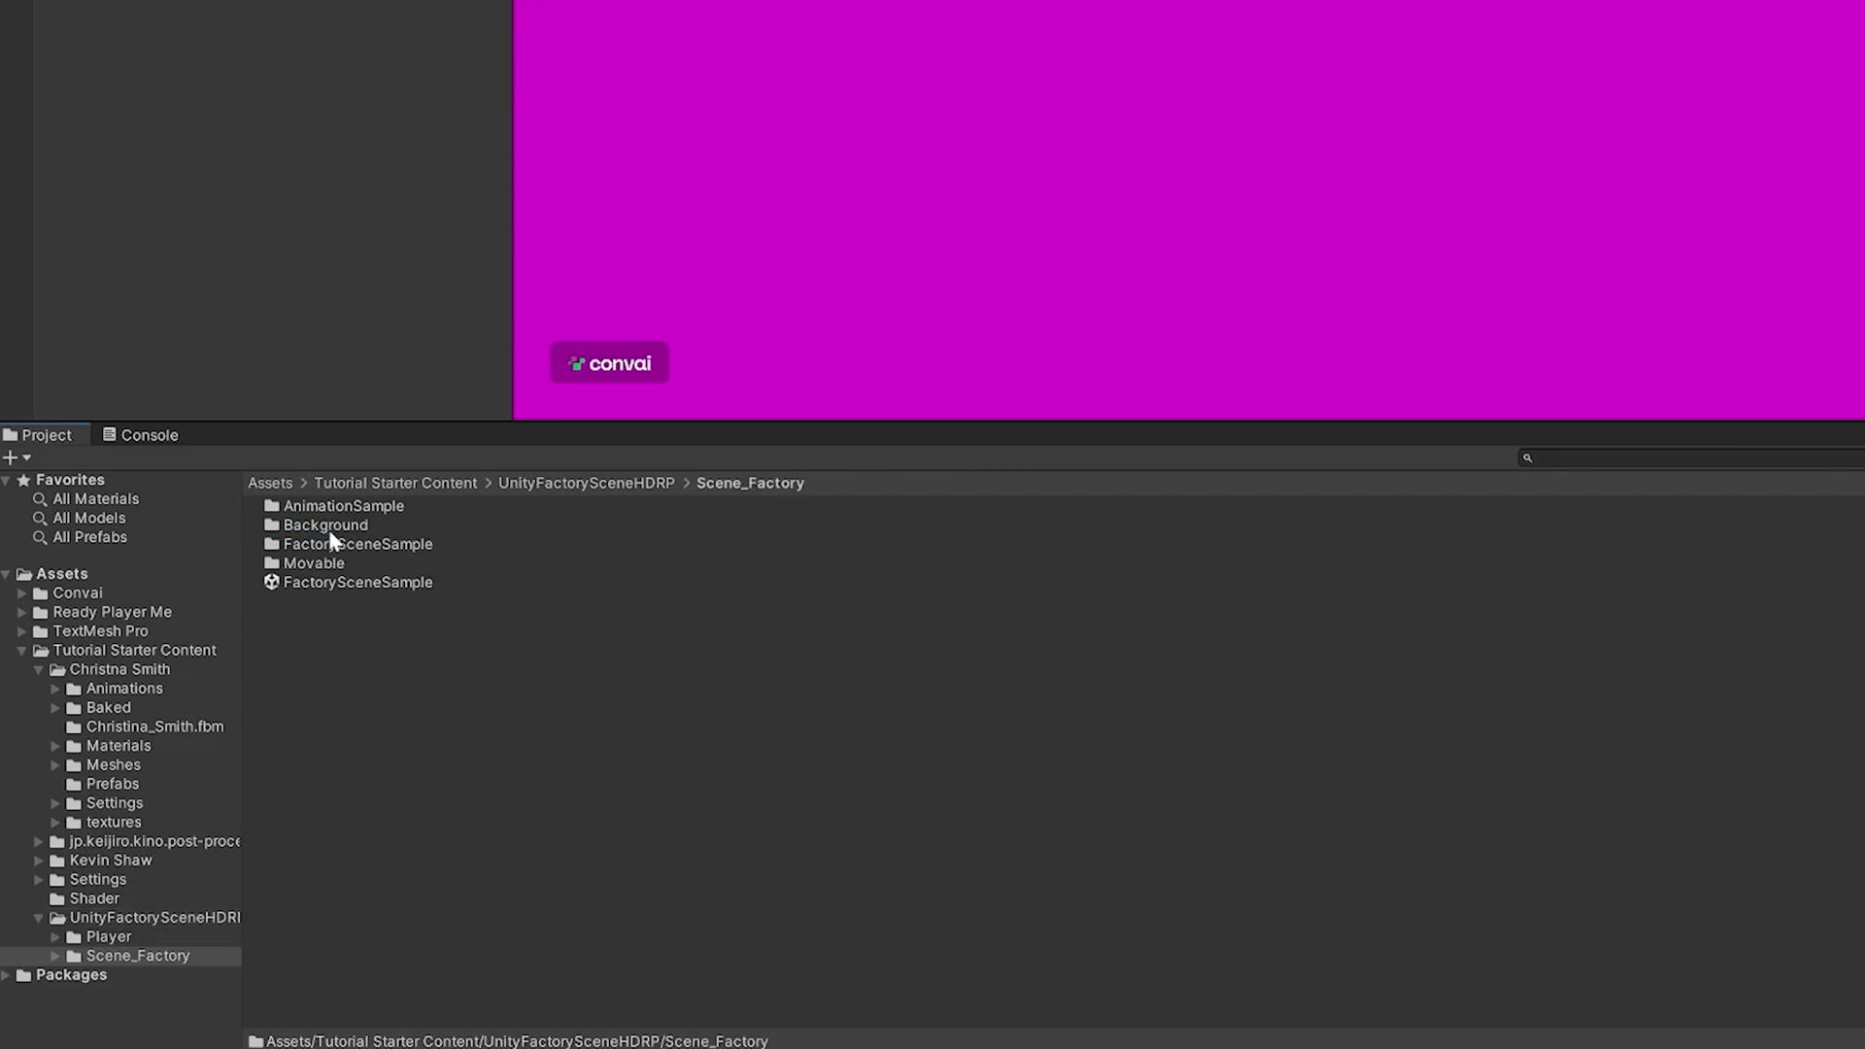
pyautogui.doubleClick(364, 585)
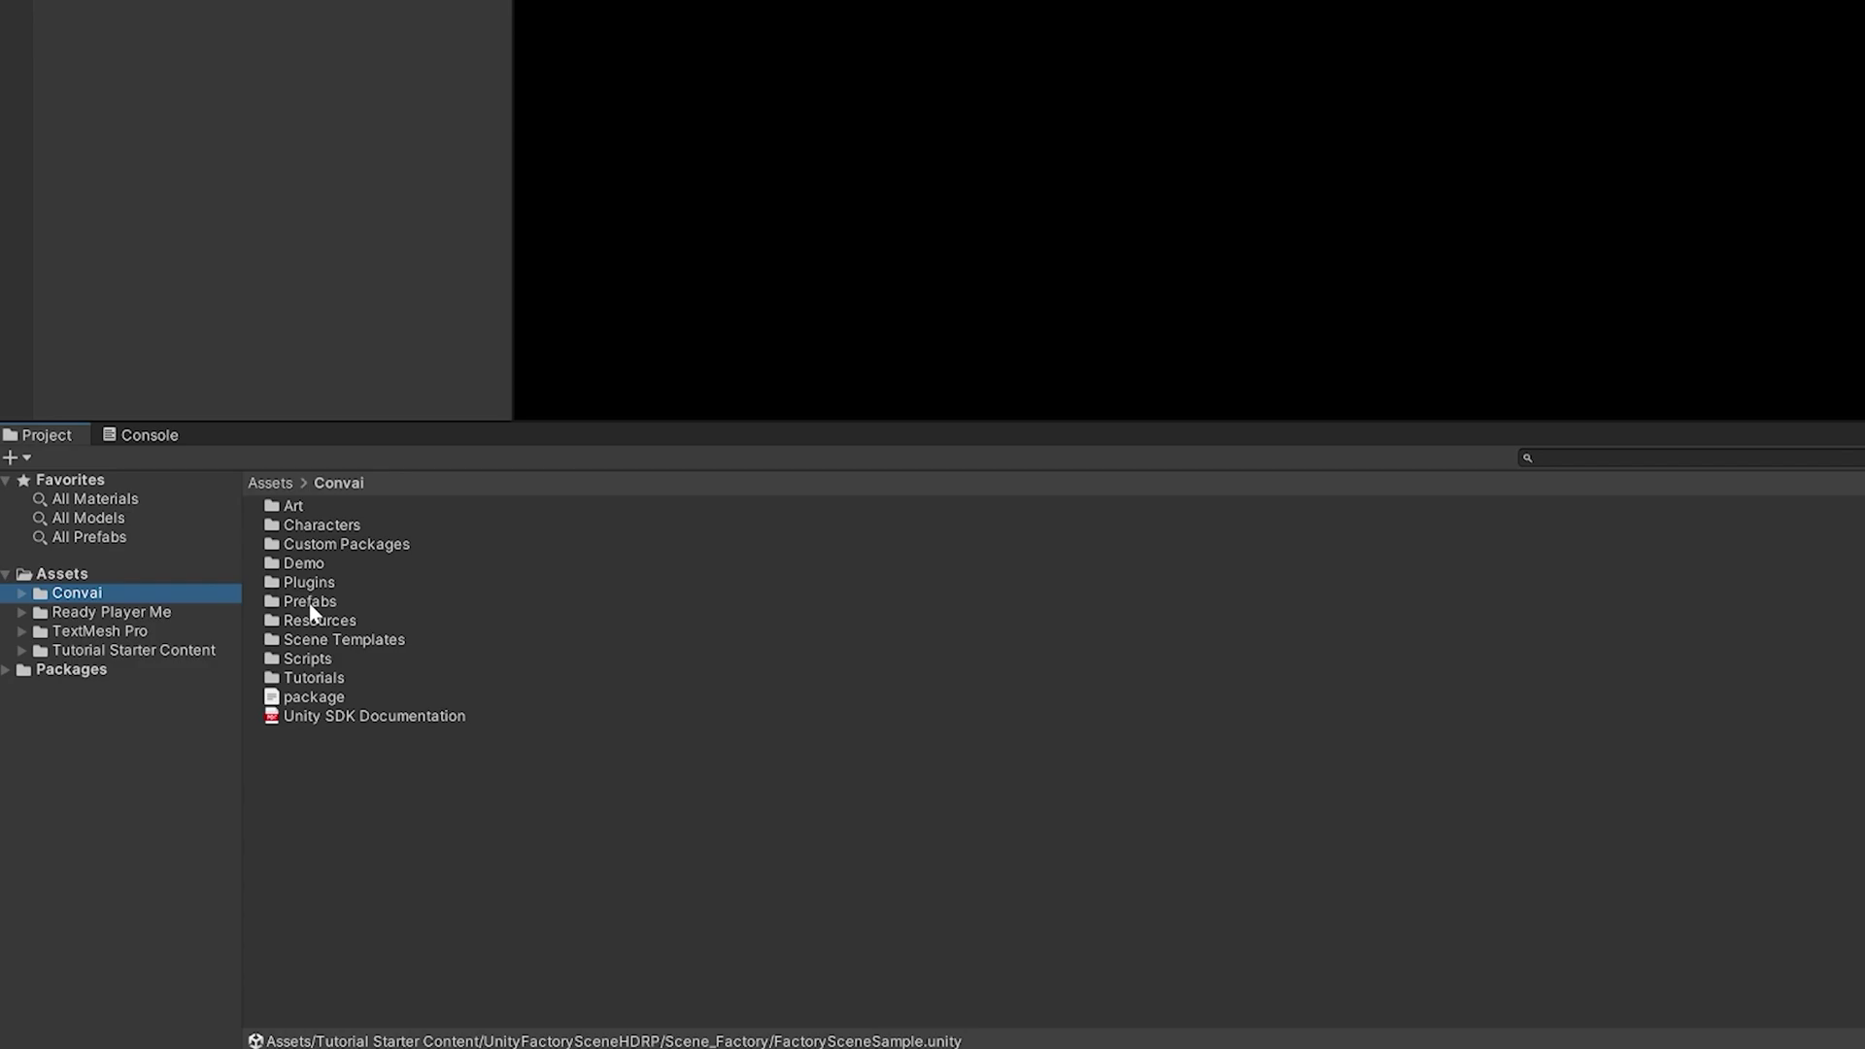
# Drag Convai Essentials from Convai/Prefabs/Base Scene Essentials into the scene Hierarchy.
pyautogui.doubleClick(311, 604)
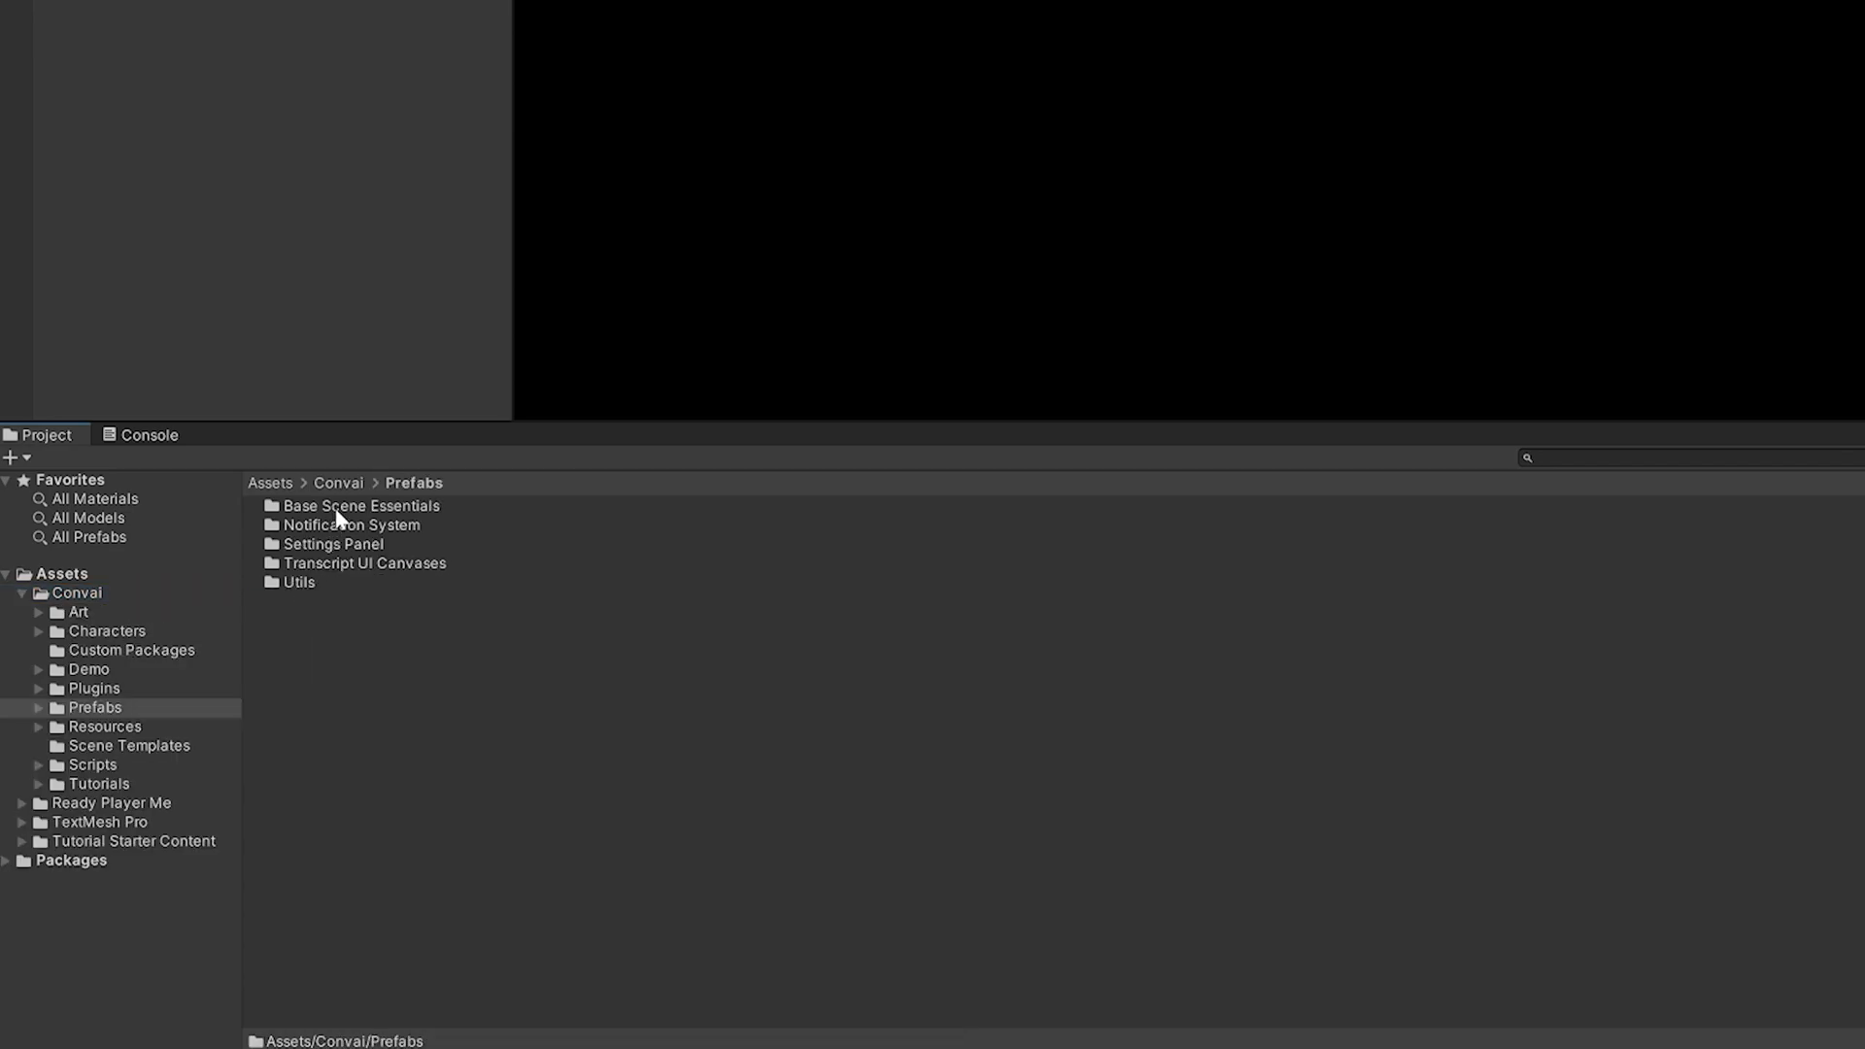
pyautogui.doubleClick(336, 509)
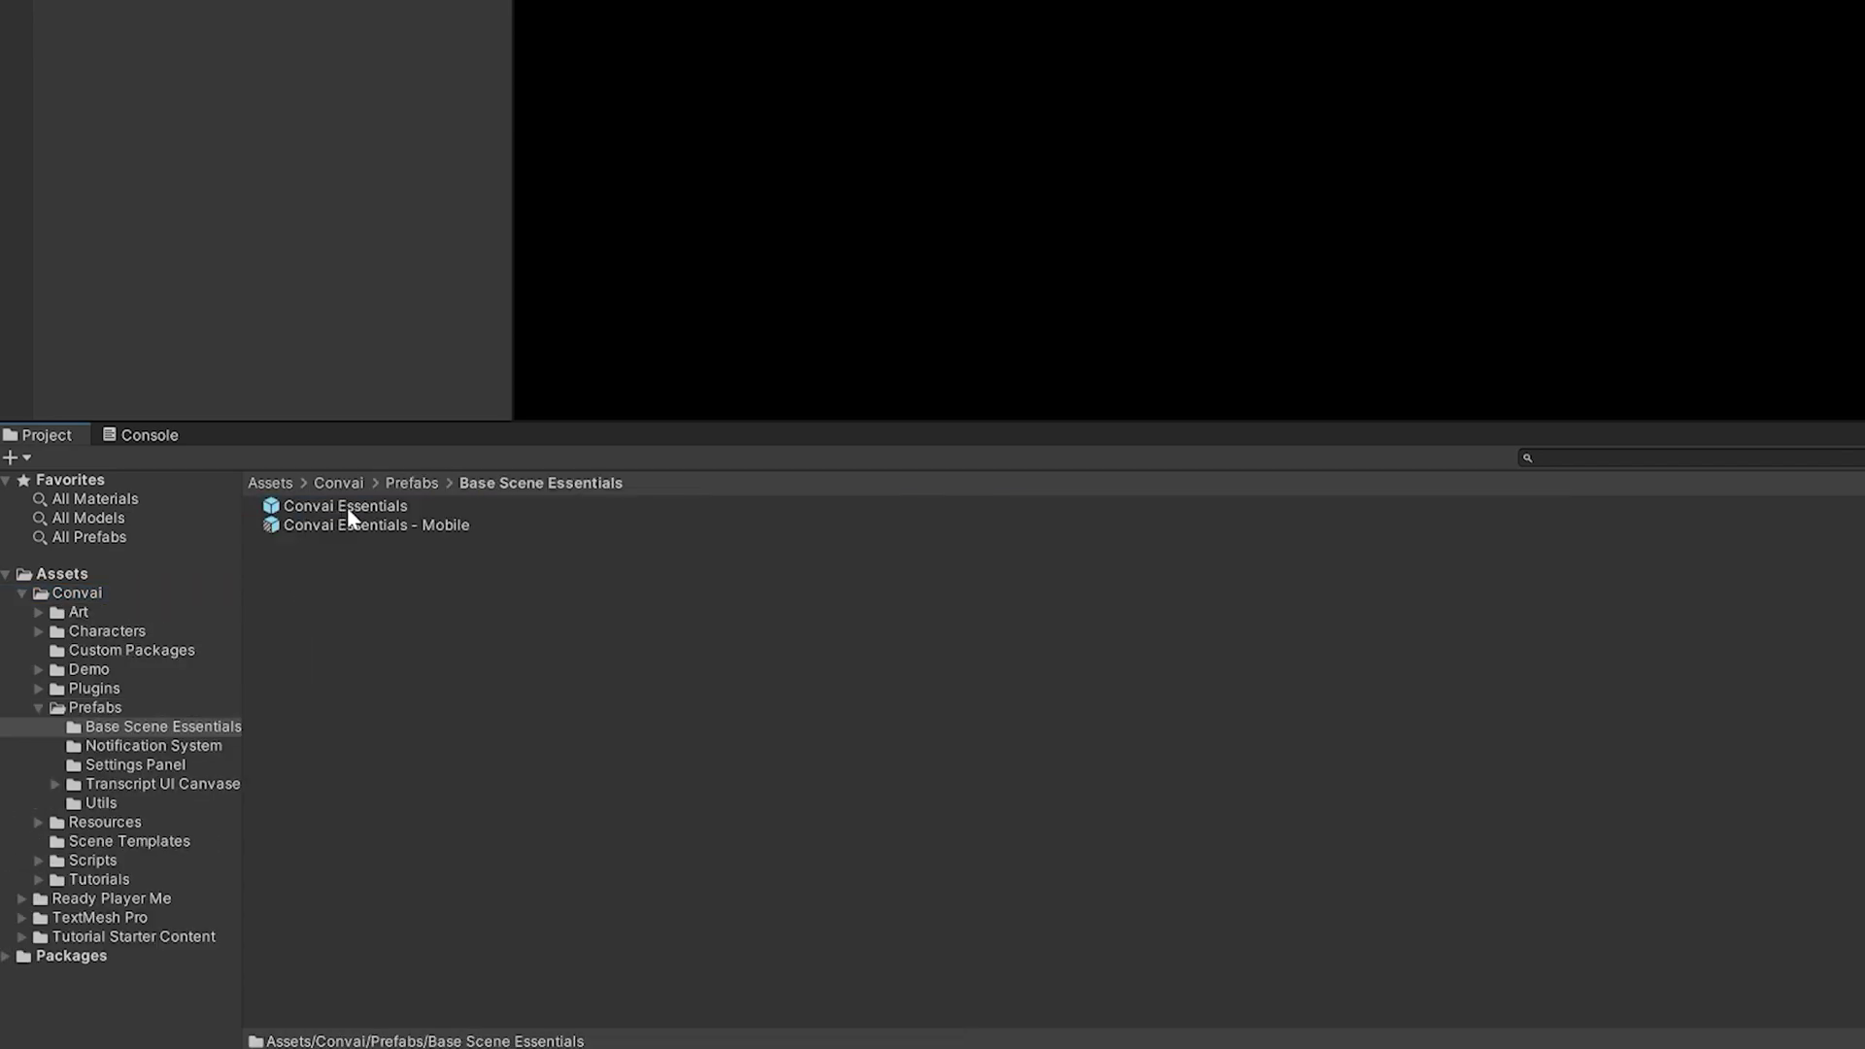
pyautogui.moveTo(346, 507); pyautogui.dragTo(182, 335)
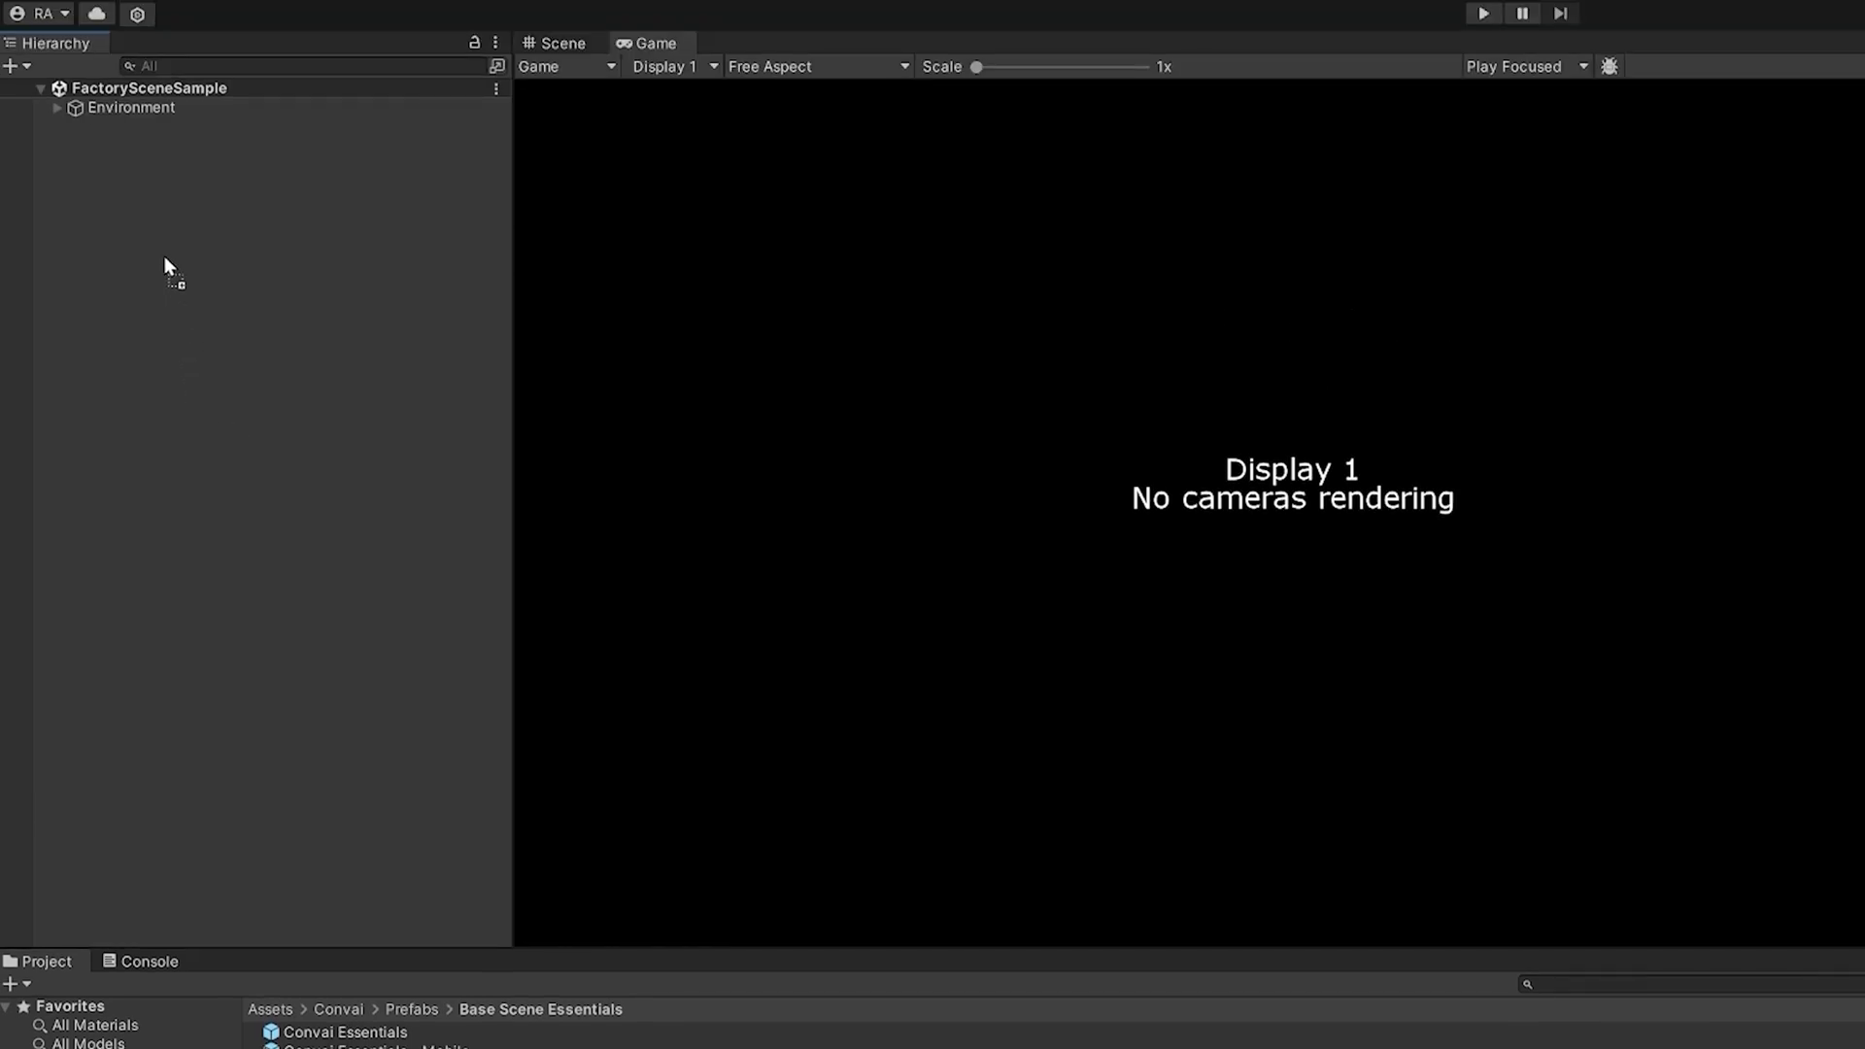
pyautogui.moveTo(165, 254); pyautogui.dragTo(164, 255)
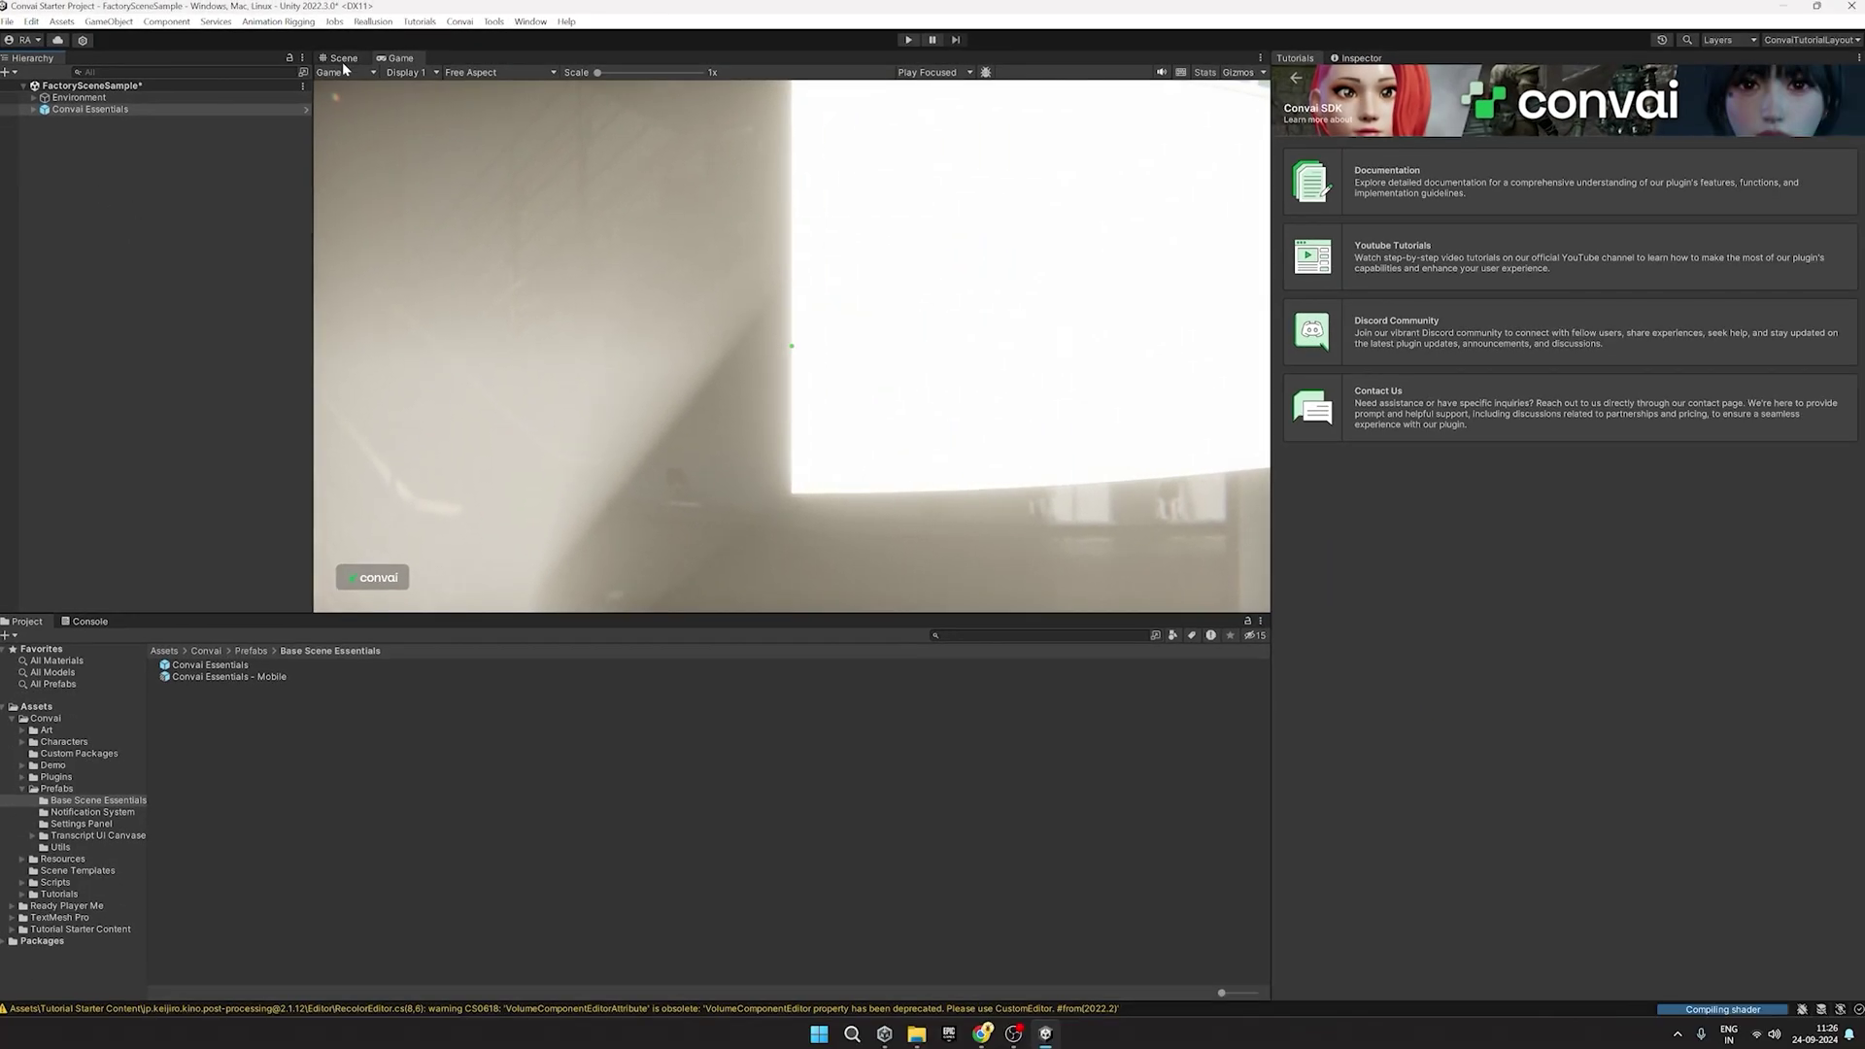
pyautogui.click(346, 63)
pyautogui.moveTo(793, 344); pyautogui.dragTo(1288, 375, button='right')
pyautogui.press('s')
# Expand Environment > Animation Sample and inspect the Worker object's properties.
pyautogui.press('w')
pyautogui.click(34, 97)
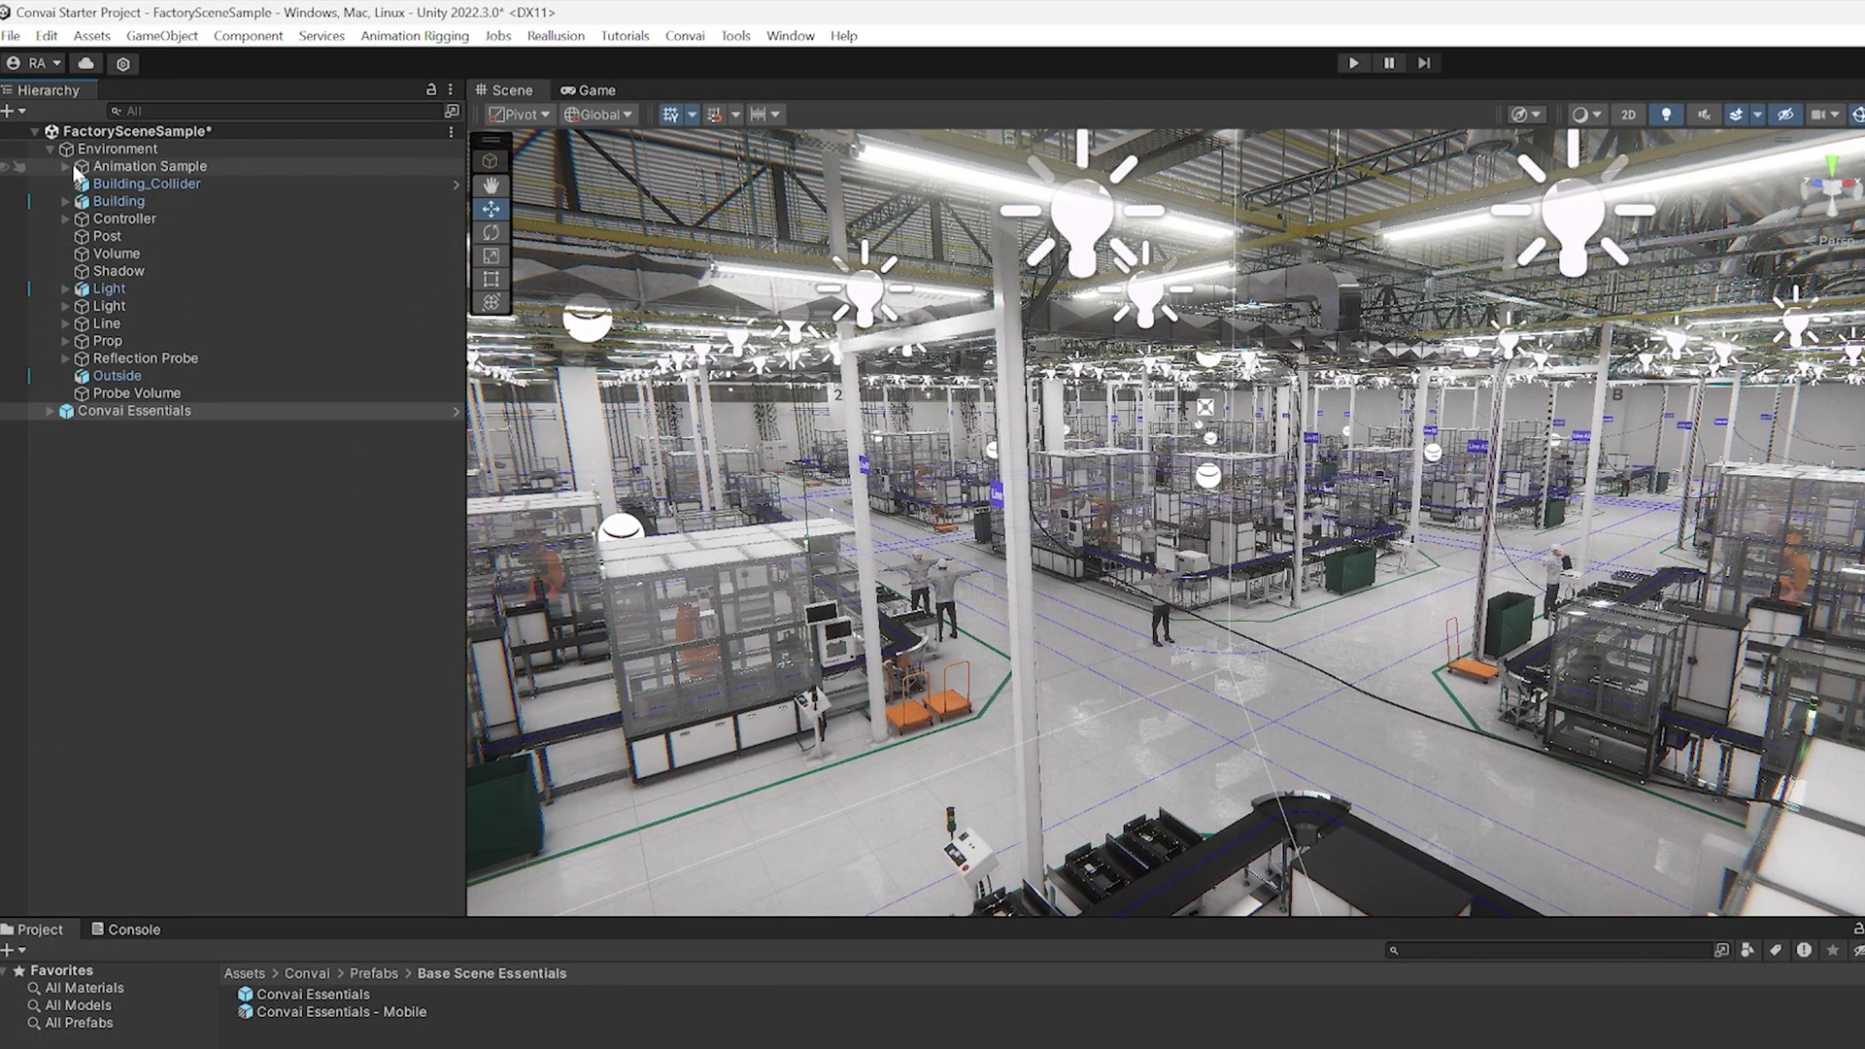
pyautogui.click(43, 109)
pyautogui.click(107, 201)
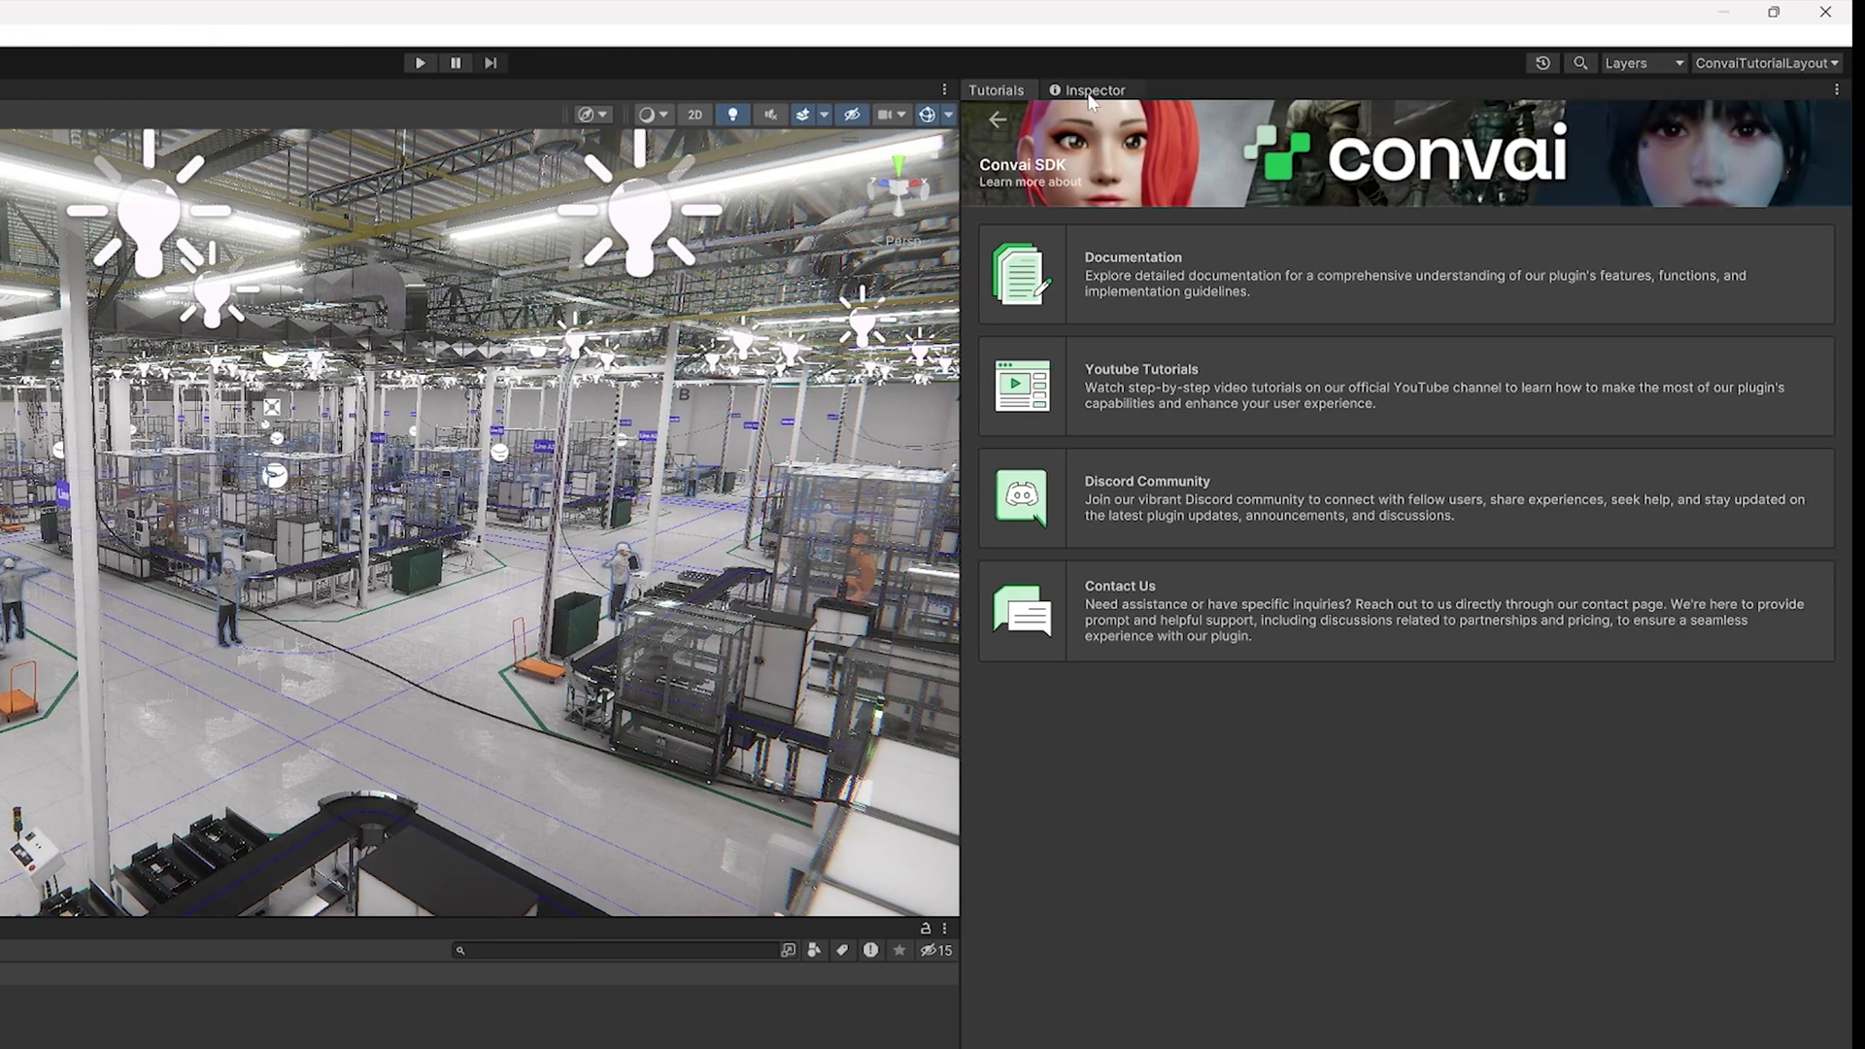
pyautogui.click(1090, 90)
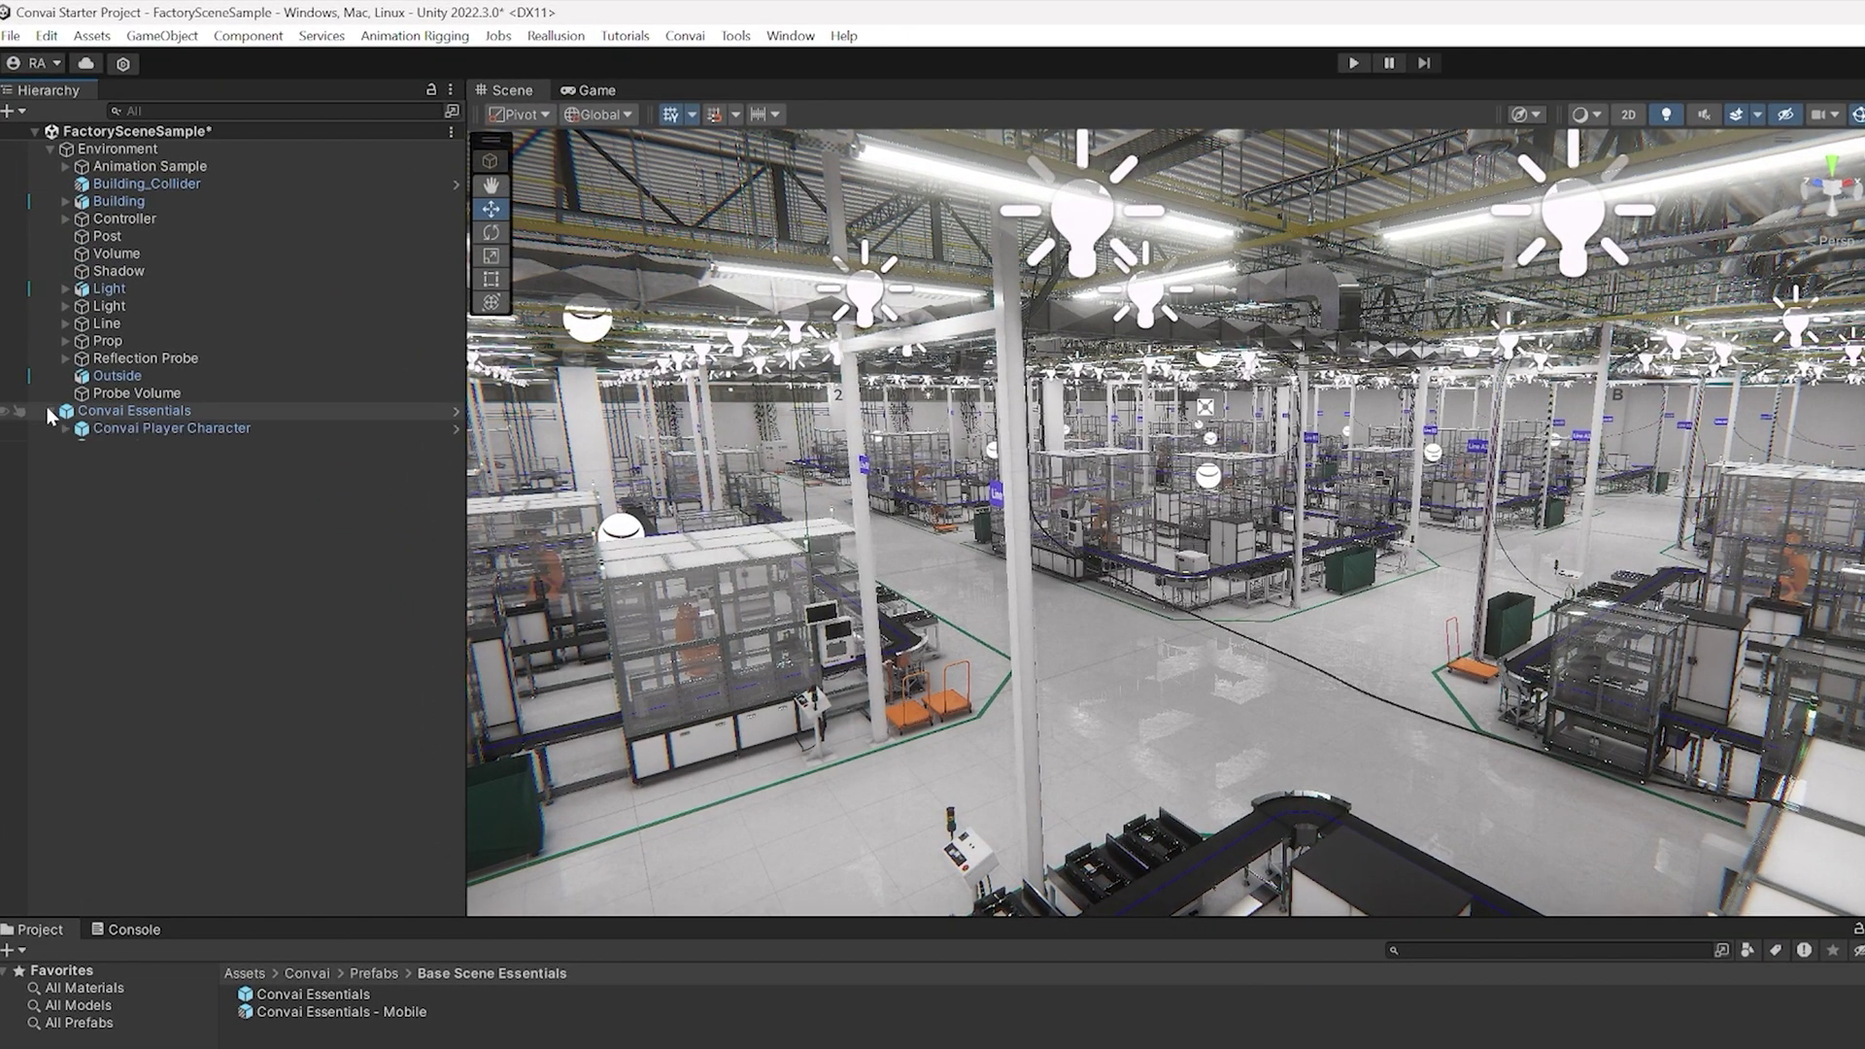
# Move the Convai Player Character into the factory corridor, then stop play mode.
pyautogui.click(46, 371)
pyautogui.click(134, 389)
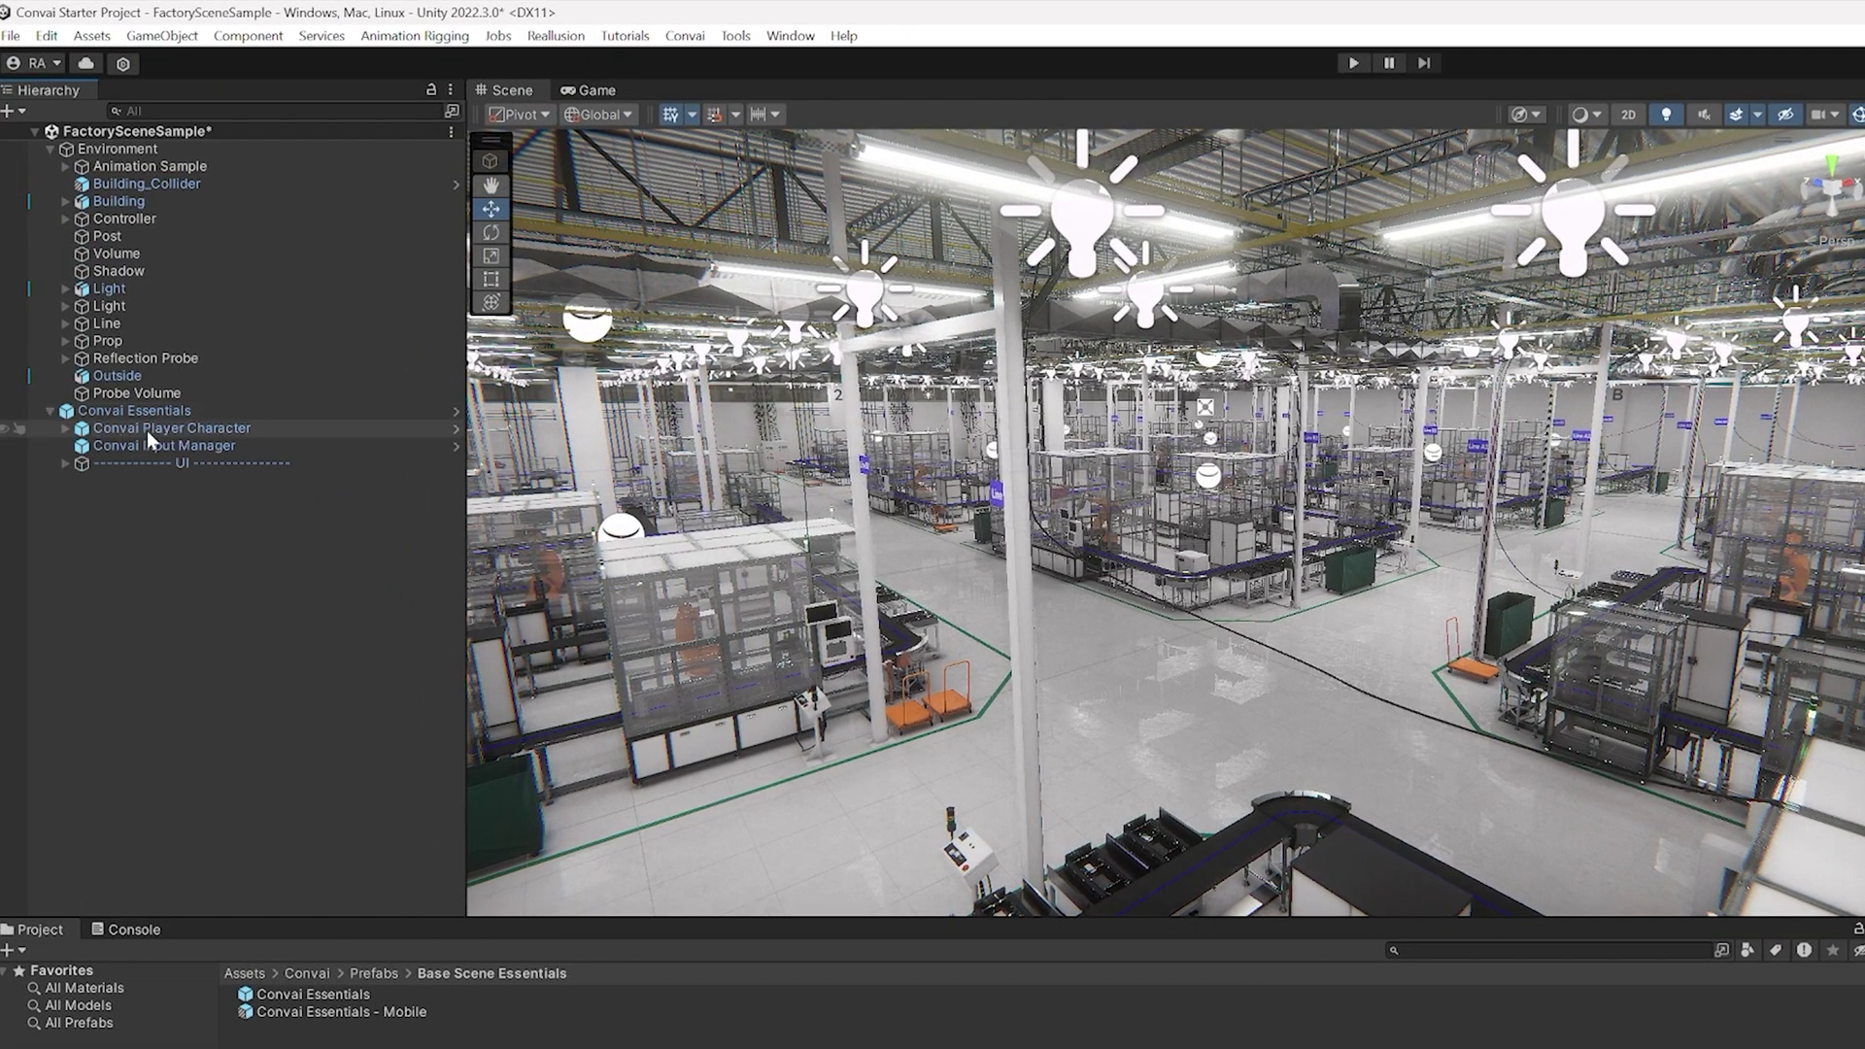
pyautogui.moveTo(1125, 611); pyautogui.dragTo(935, 843, button='right')
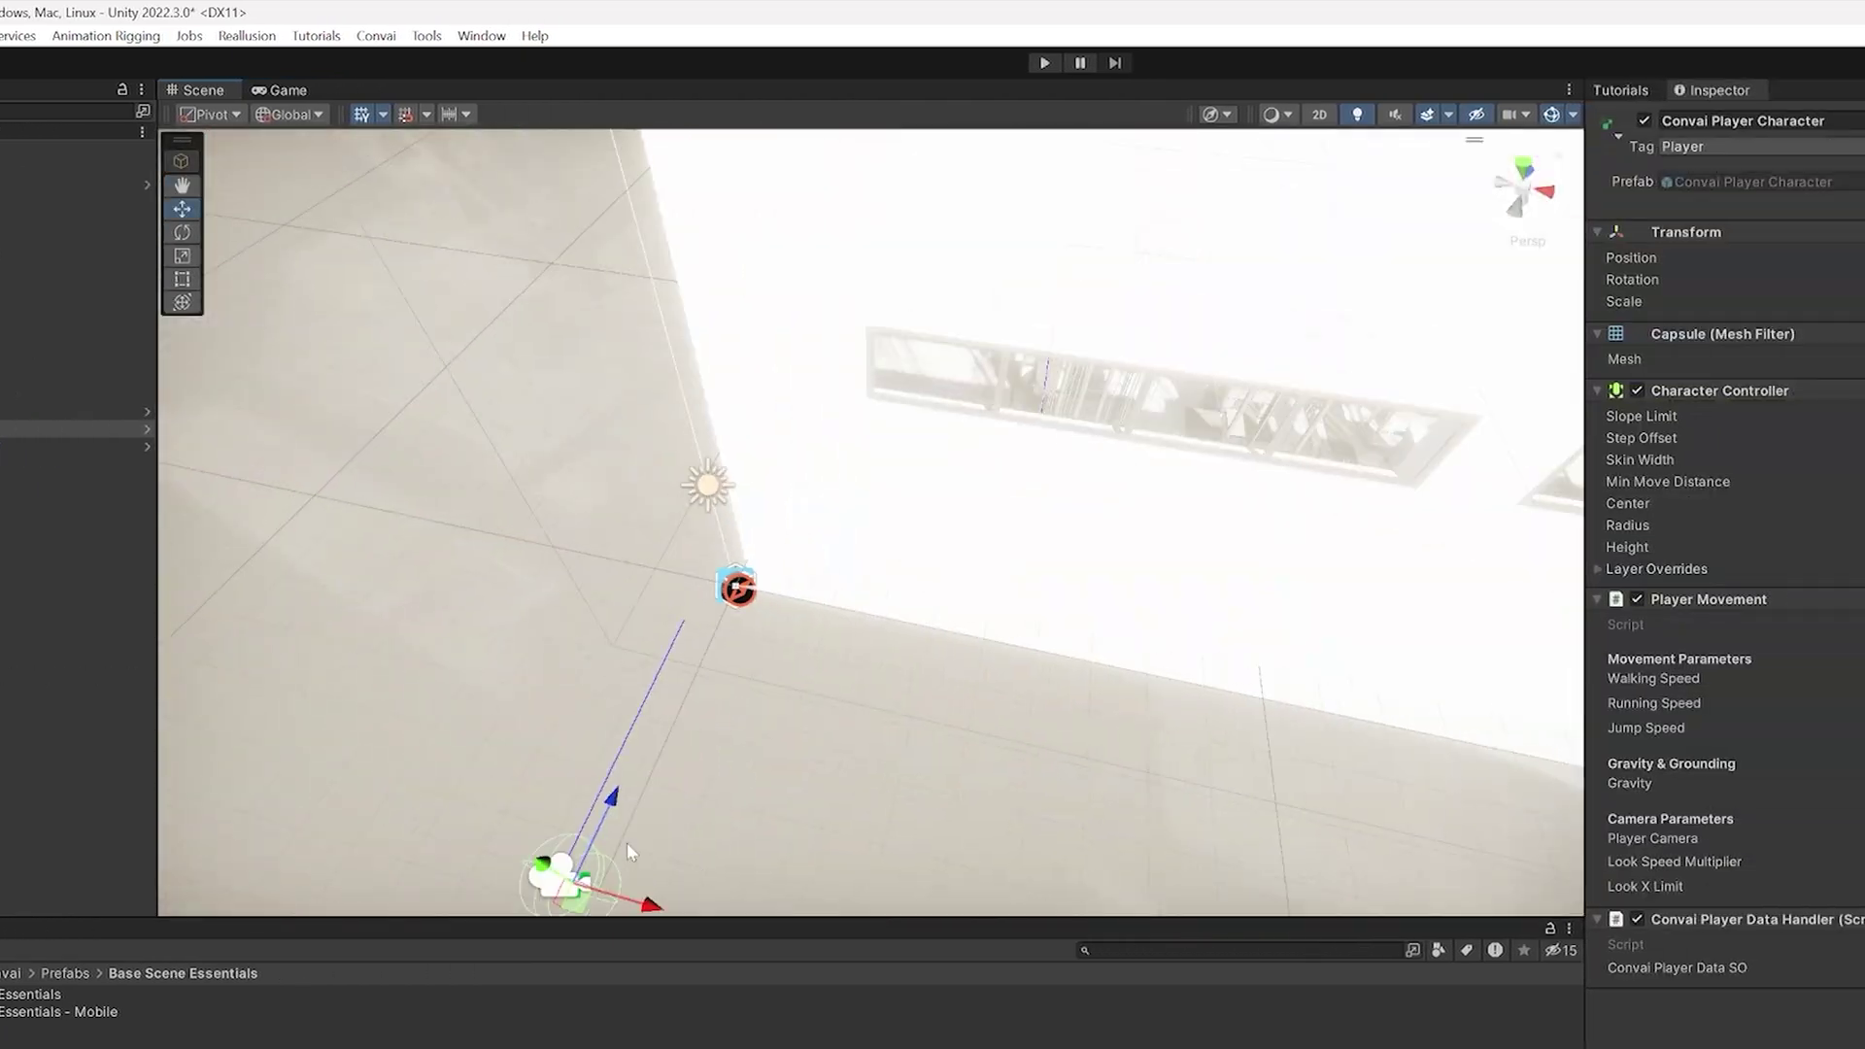
pyautogui.moveTo(626, 844); pyautogui.dragTo(608, 894, button='right')
pyautogui.moveTo(633, 769); pyautogui.dragTo(1035, 437)
pyautogui.moveTo(1034, 437); pyautogui.dragTo(594, 255, button='right')
pyautogui.scroll(-3, 761, 530)
pyautogui.moveTo(760, 530); pyautogui.dragTo(738, 525, button='right')
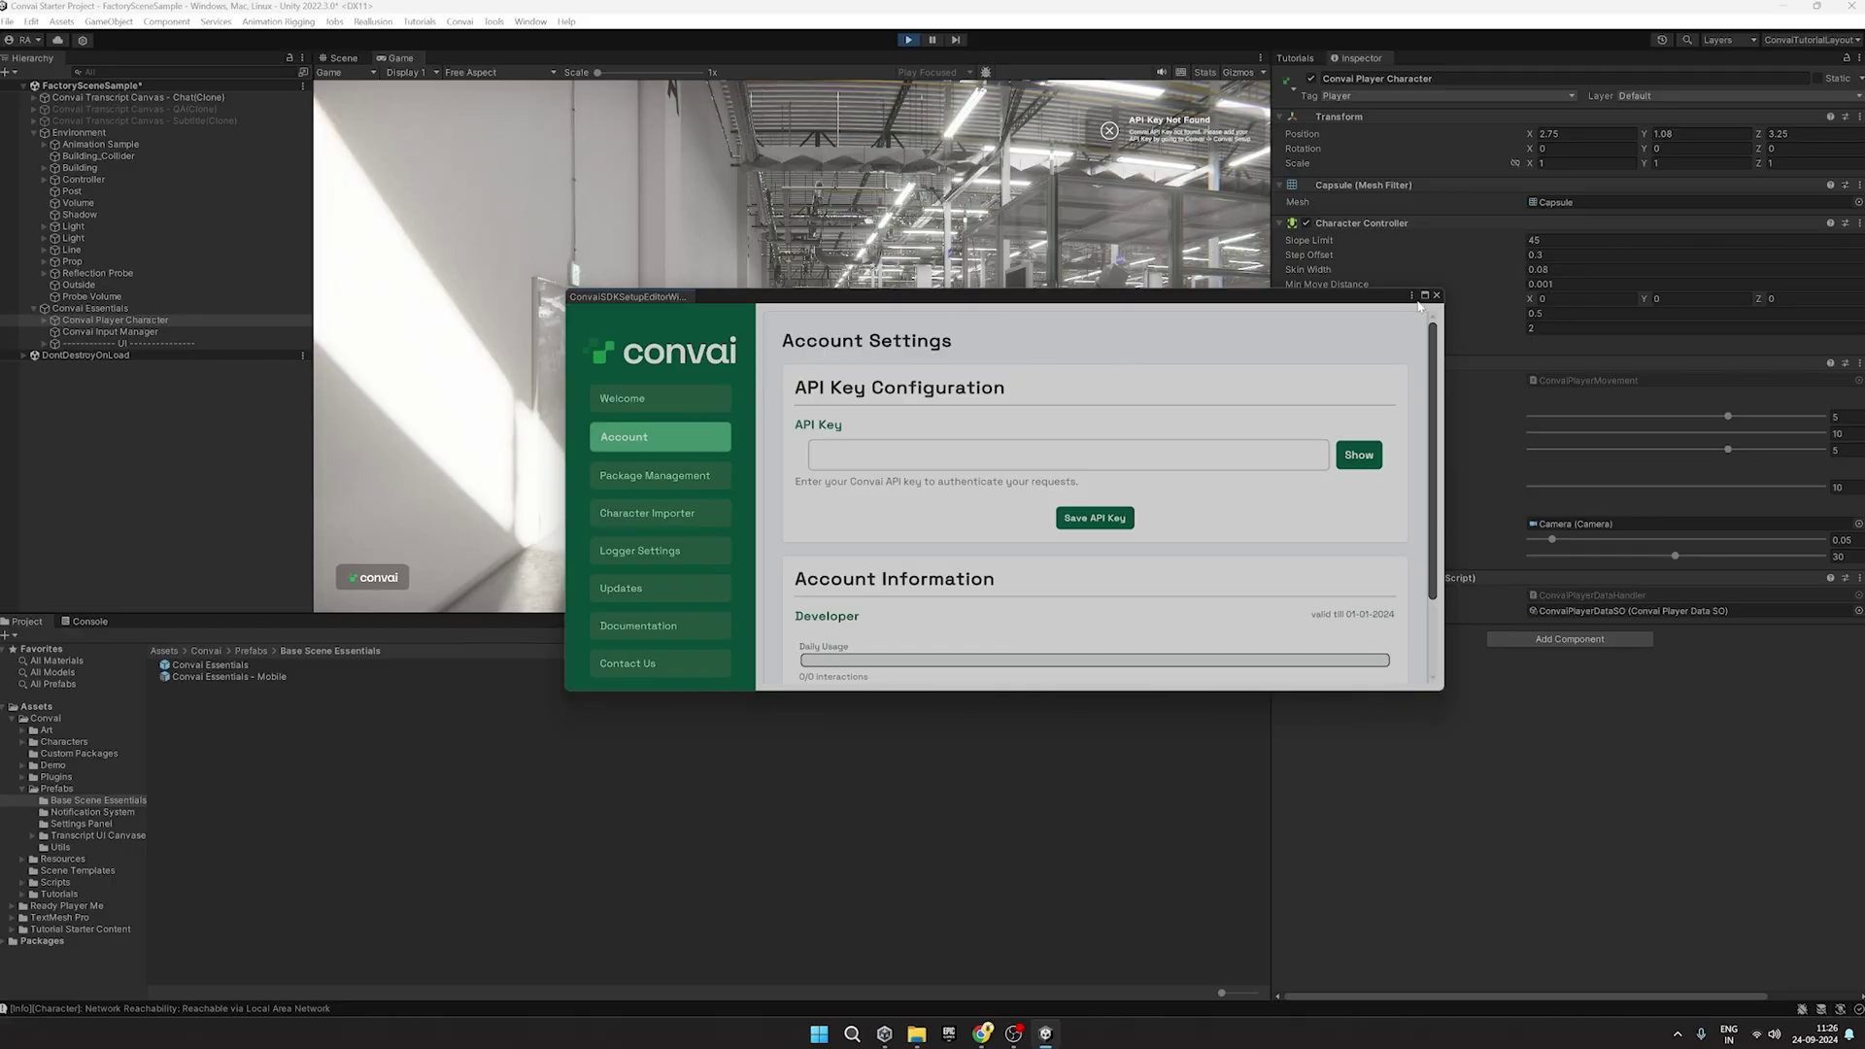
pyautogui.click(909, 39)
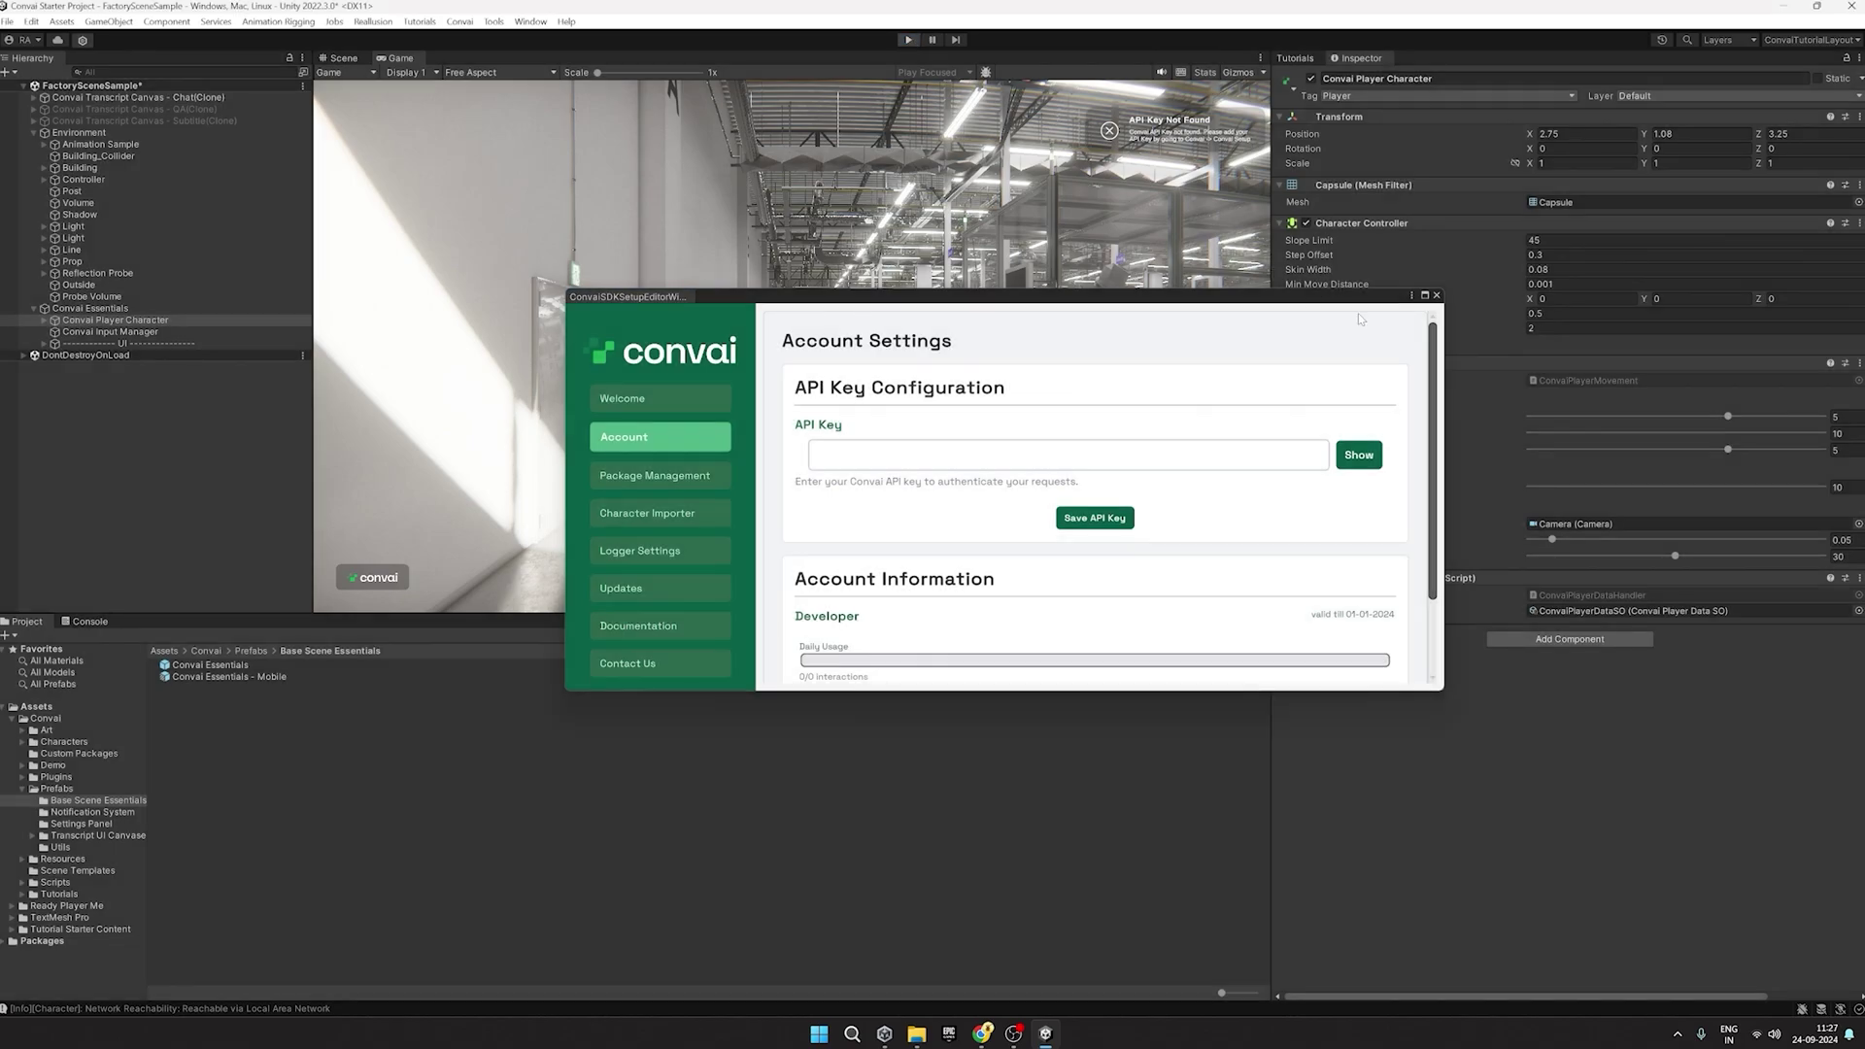
# Copy the personal API key from the Convai website's API Details panel.
pyautogui.moveTo(1006, 307); pyautogui.dragTo(806, 184)
pyautogui.click(982, 1034)
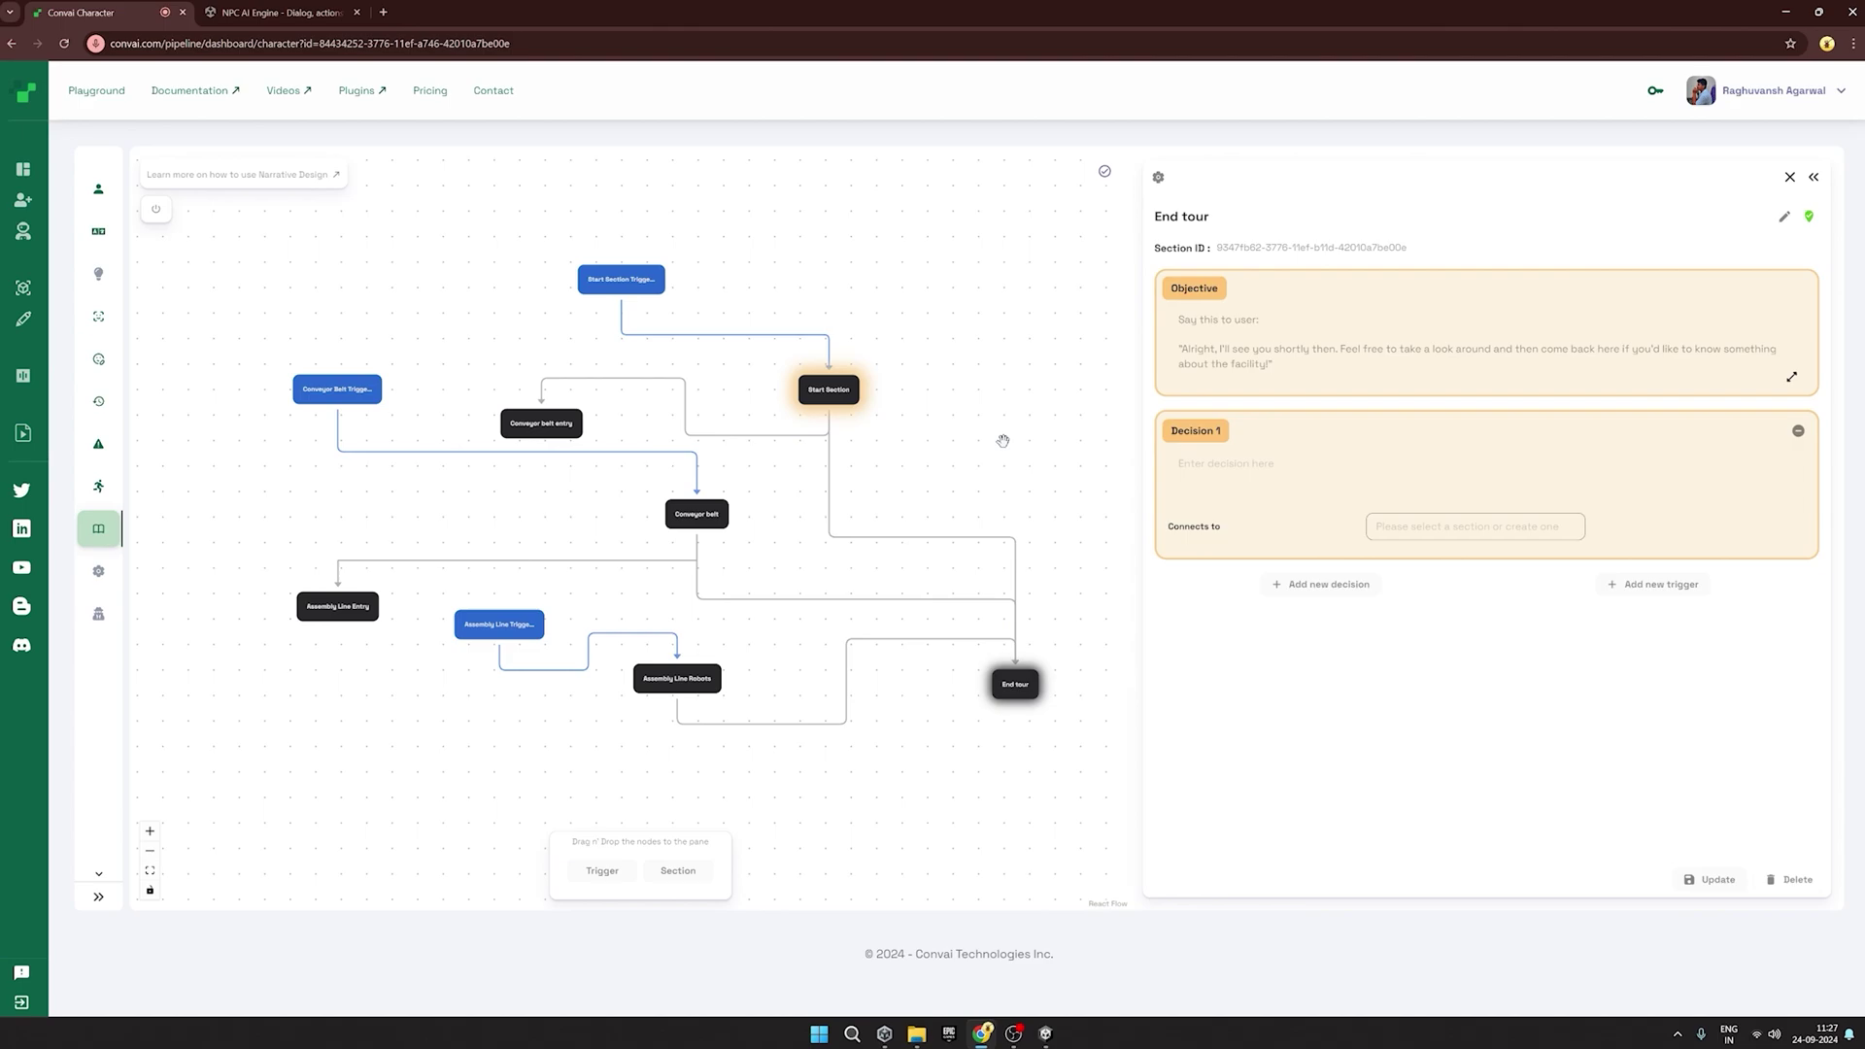
pyautogui.click(1655, 90)
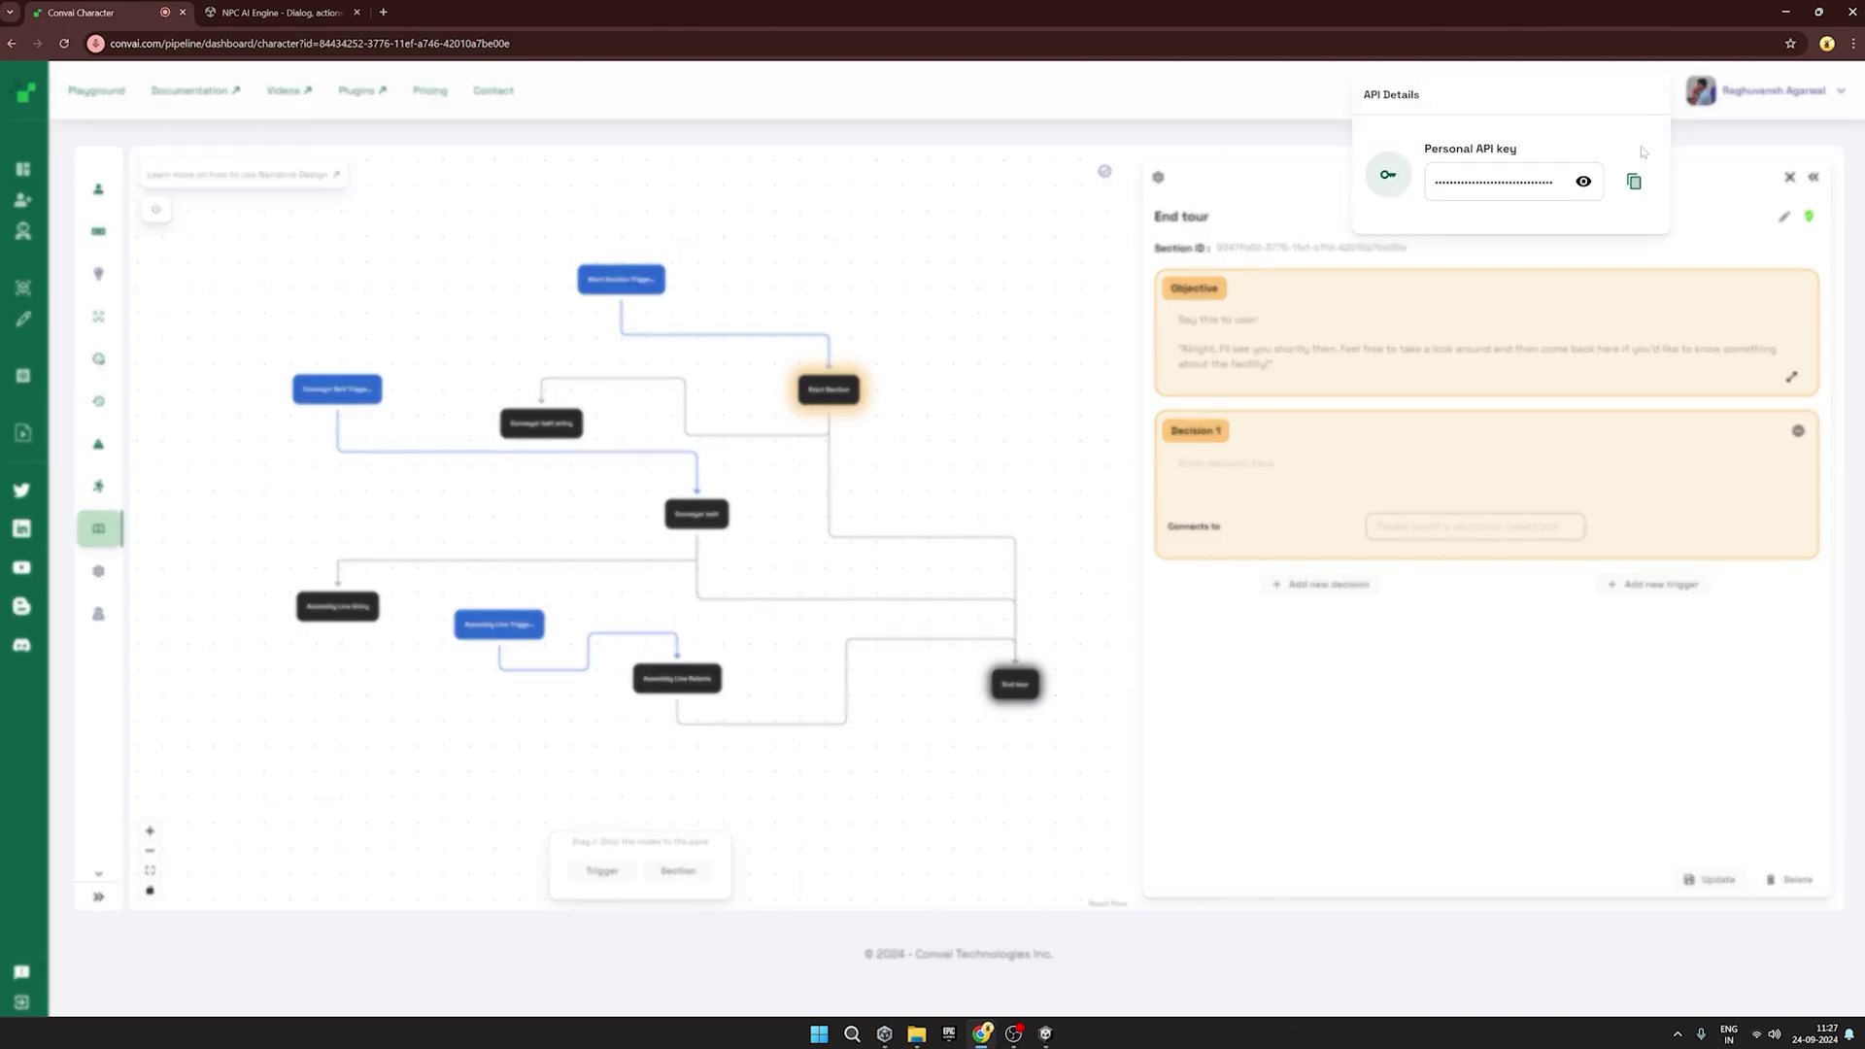
pyautogui.click(1633, 181)
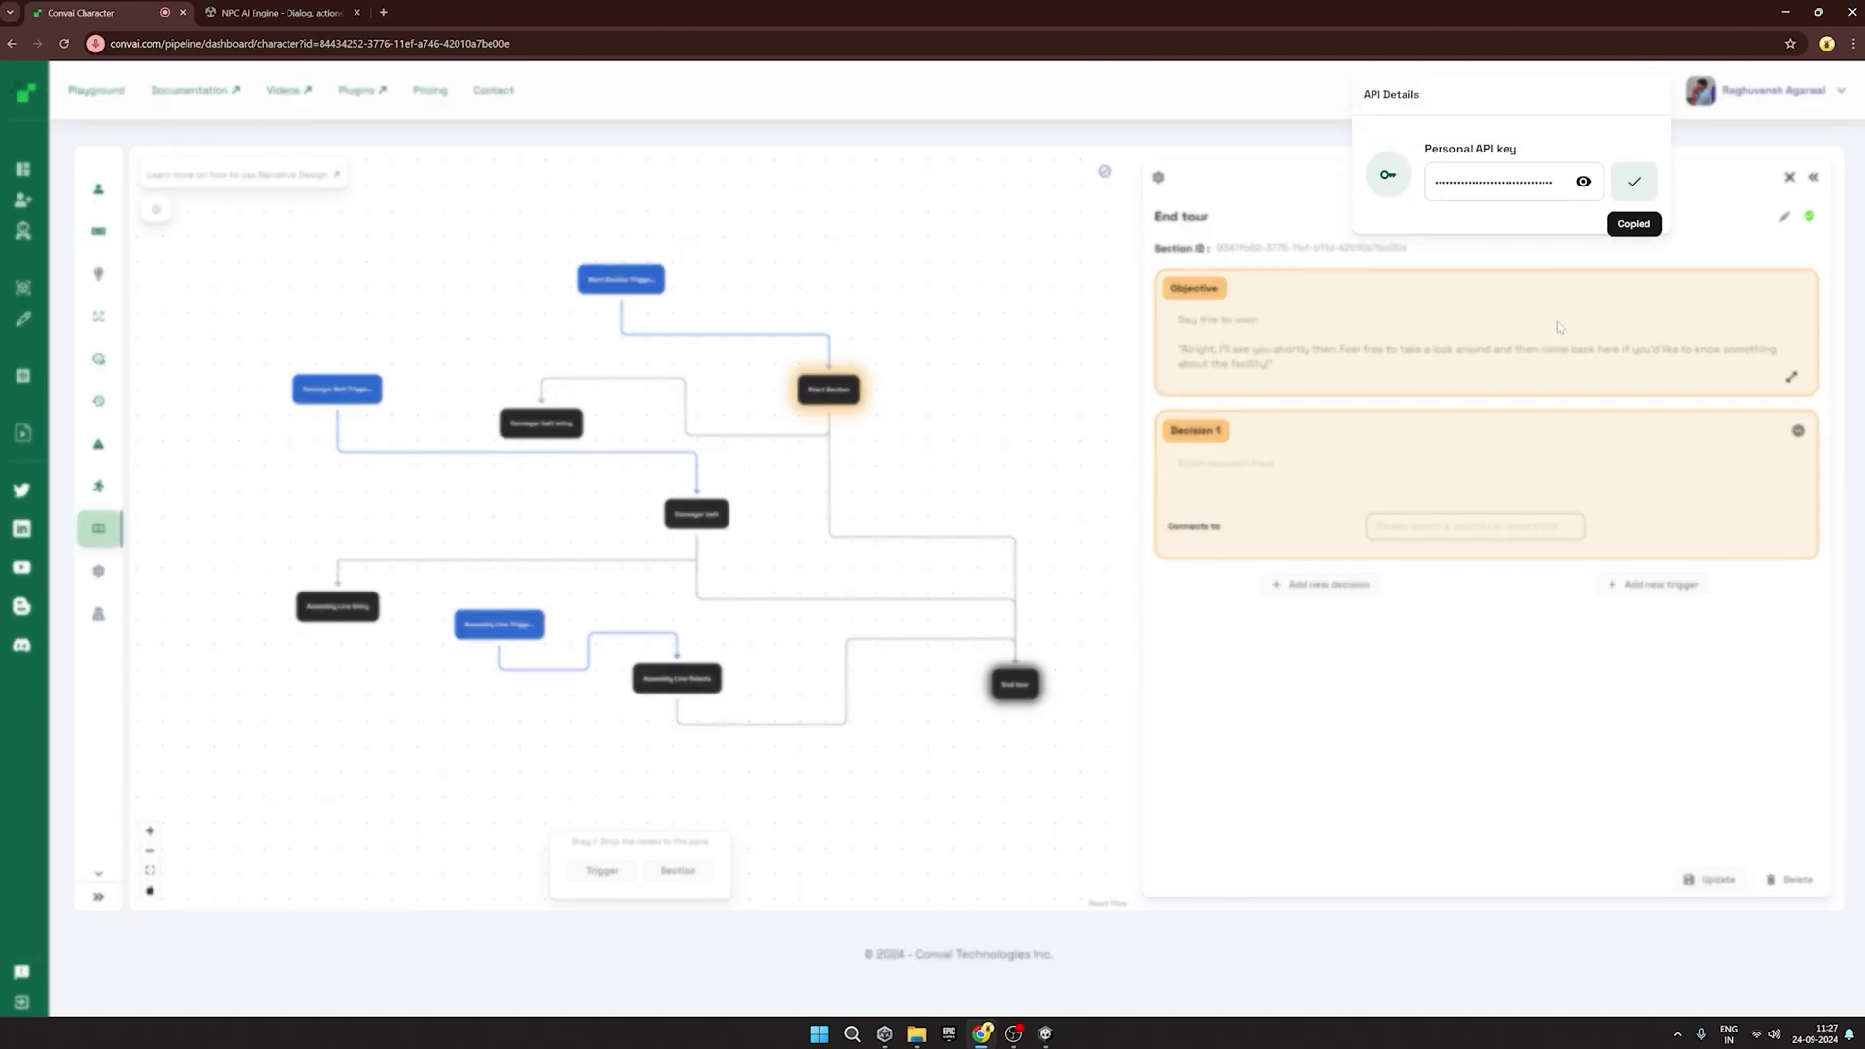
# Paste the copied key into Convai Account Settings' API Key field and save it.
pyautogui.click(1045, 1034)
pyautogui.click(696, 322)
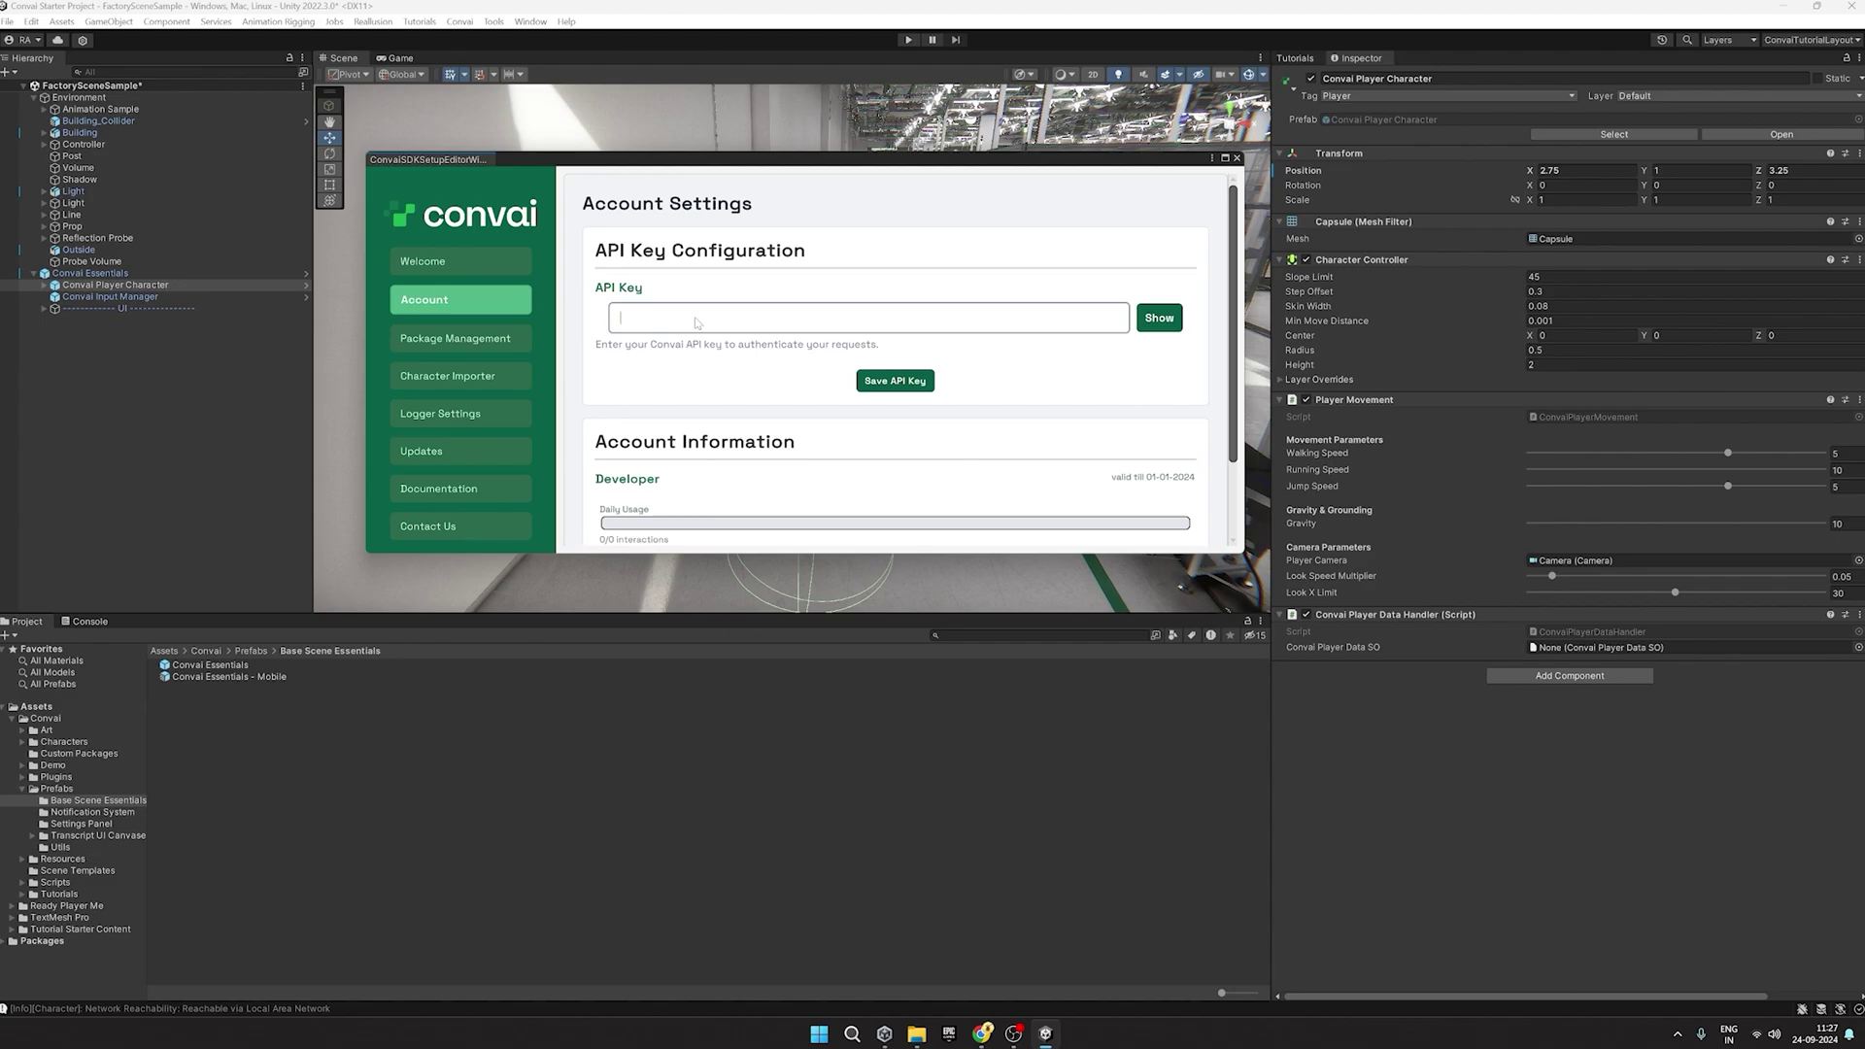
pyautogui.hotkey('ctrl', 'v')
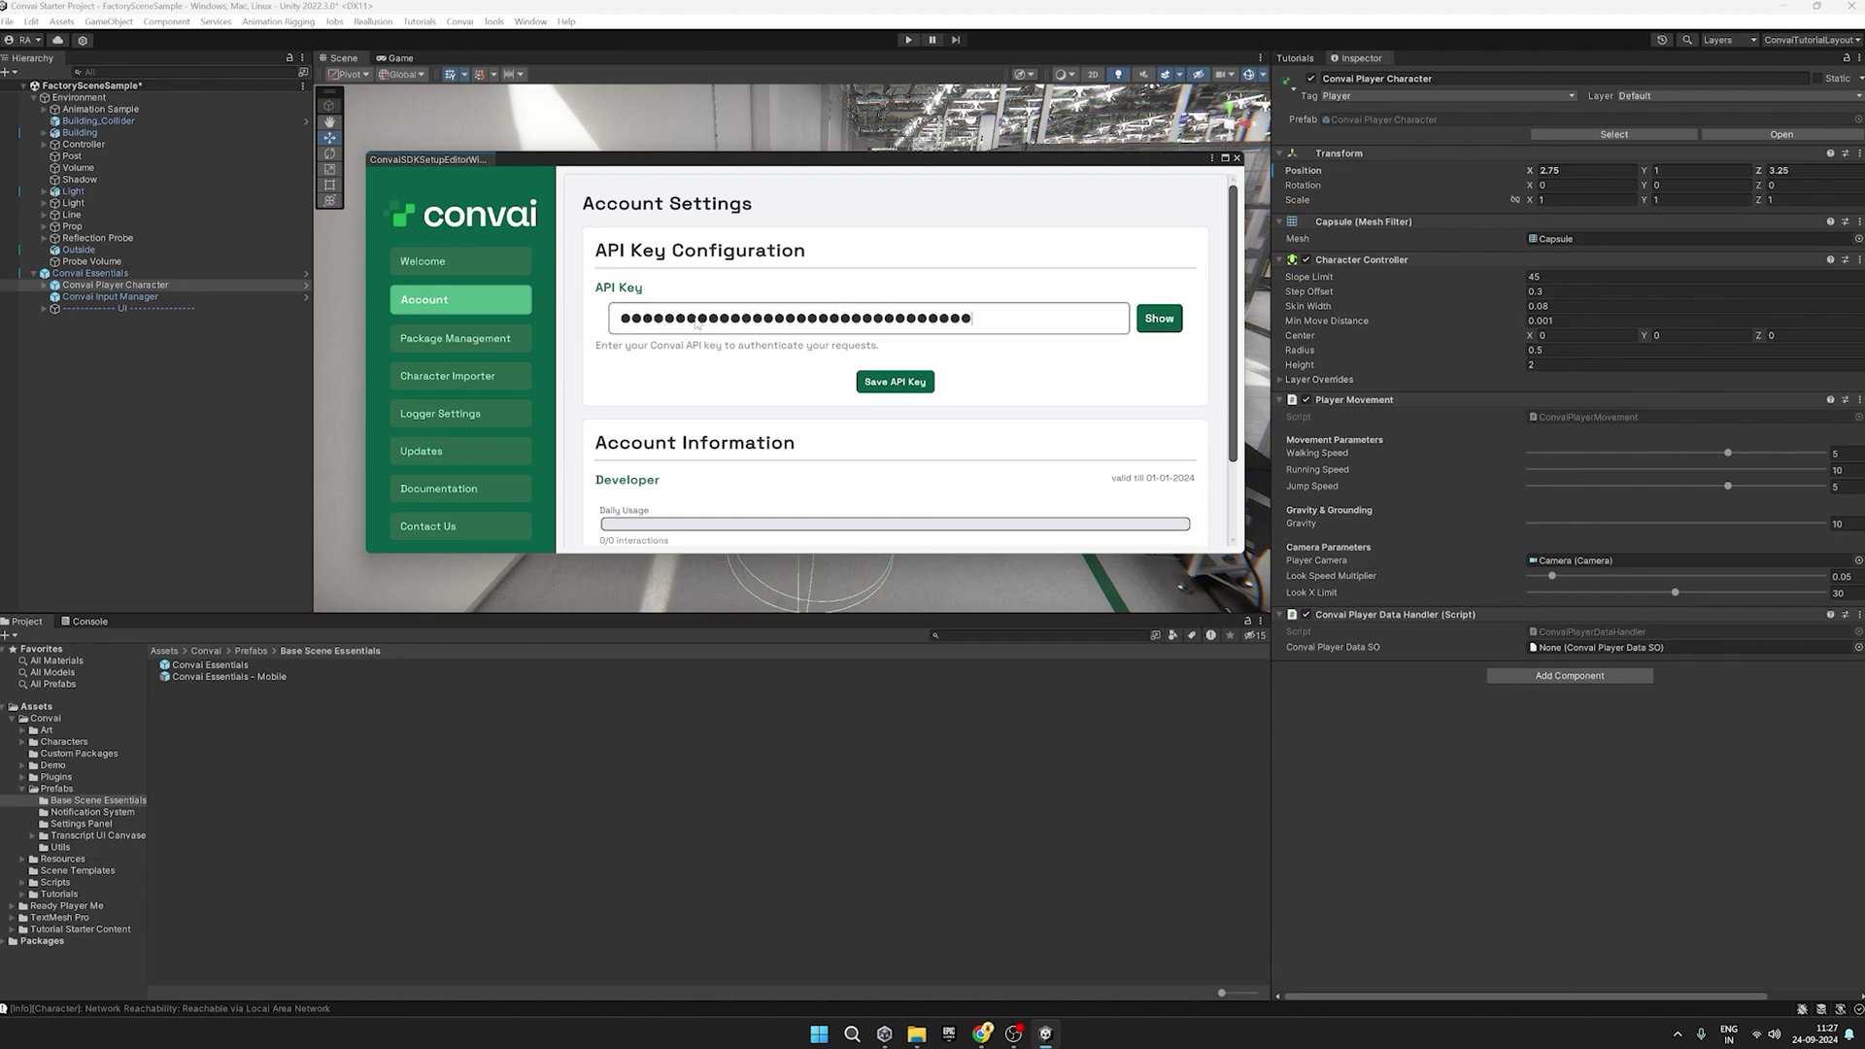
pyautogui.click(890, 382)
# Enter play mode and walk the player forward through the factory with W.
pyautogui.click(908, 40)
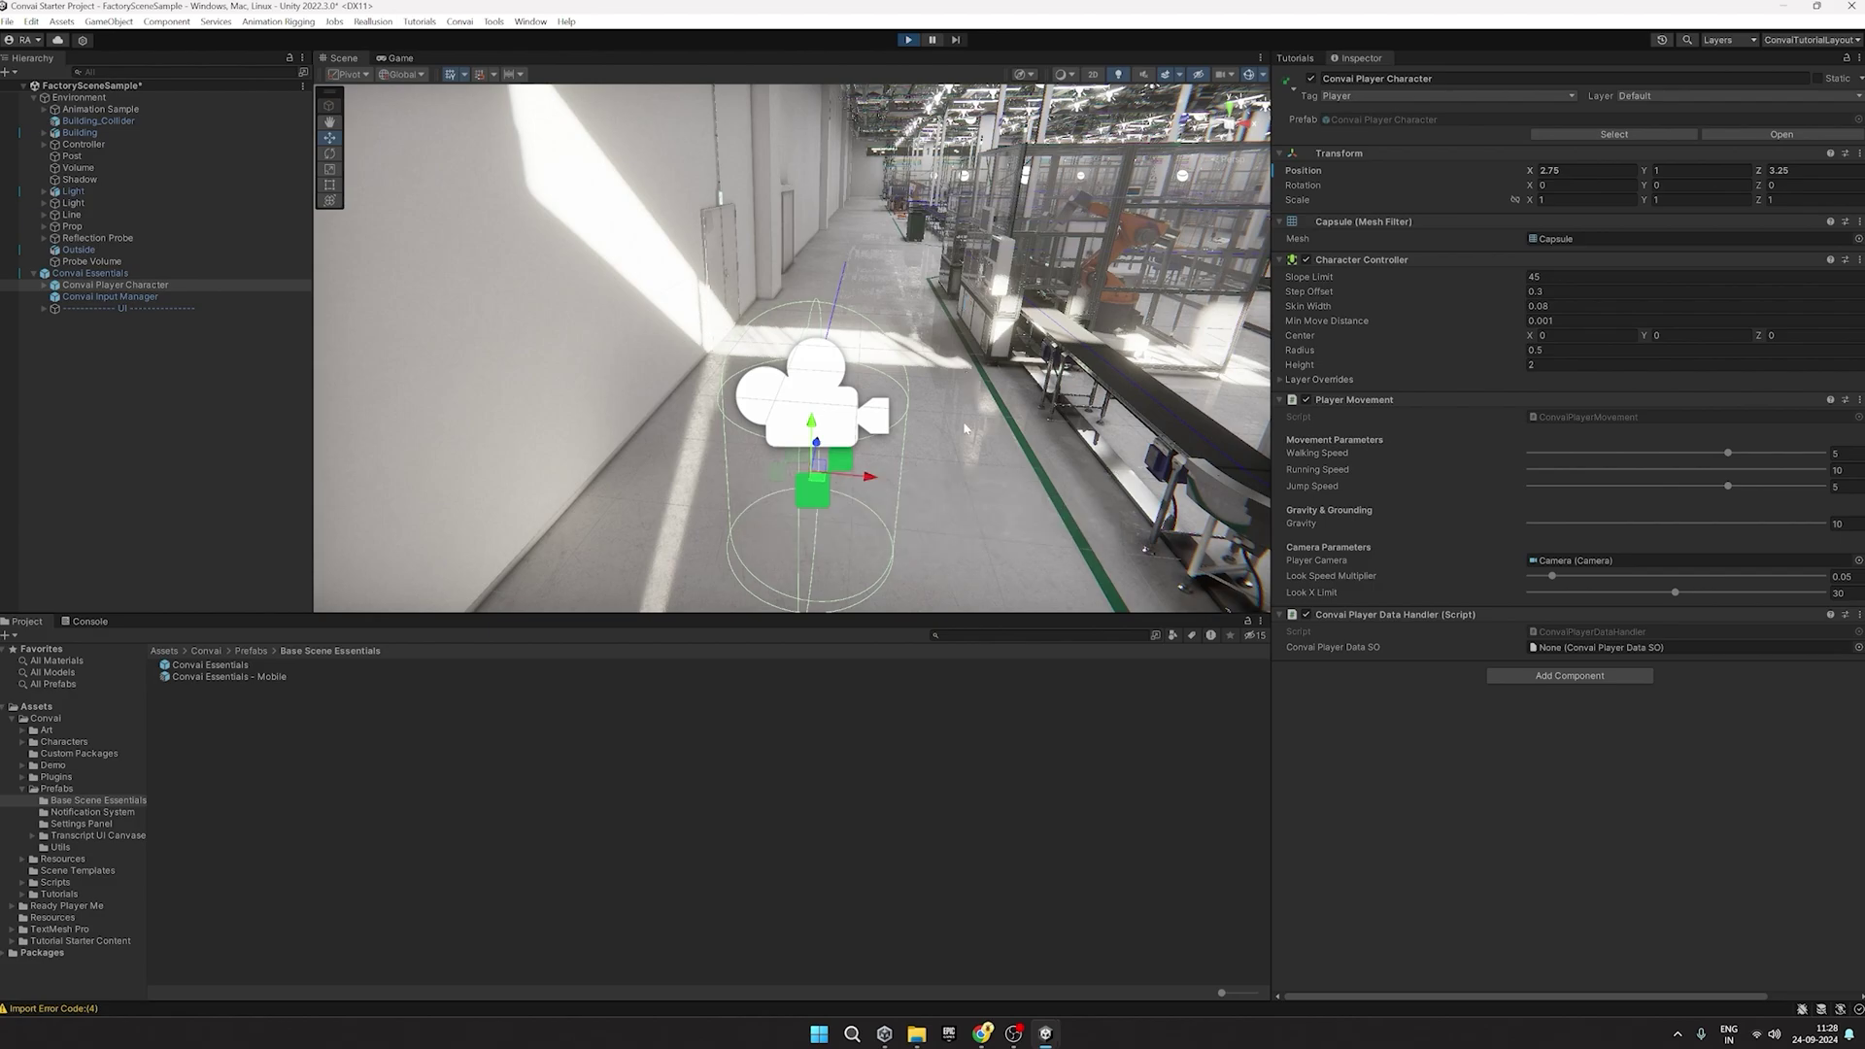
pyautogui.press('w')
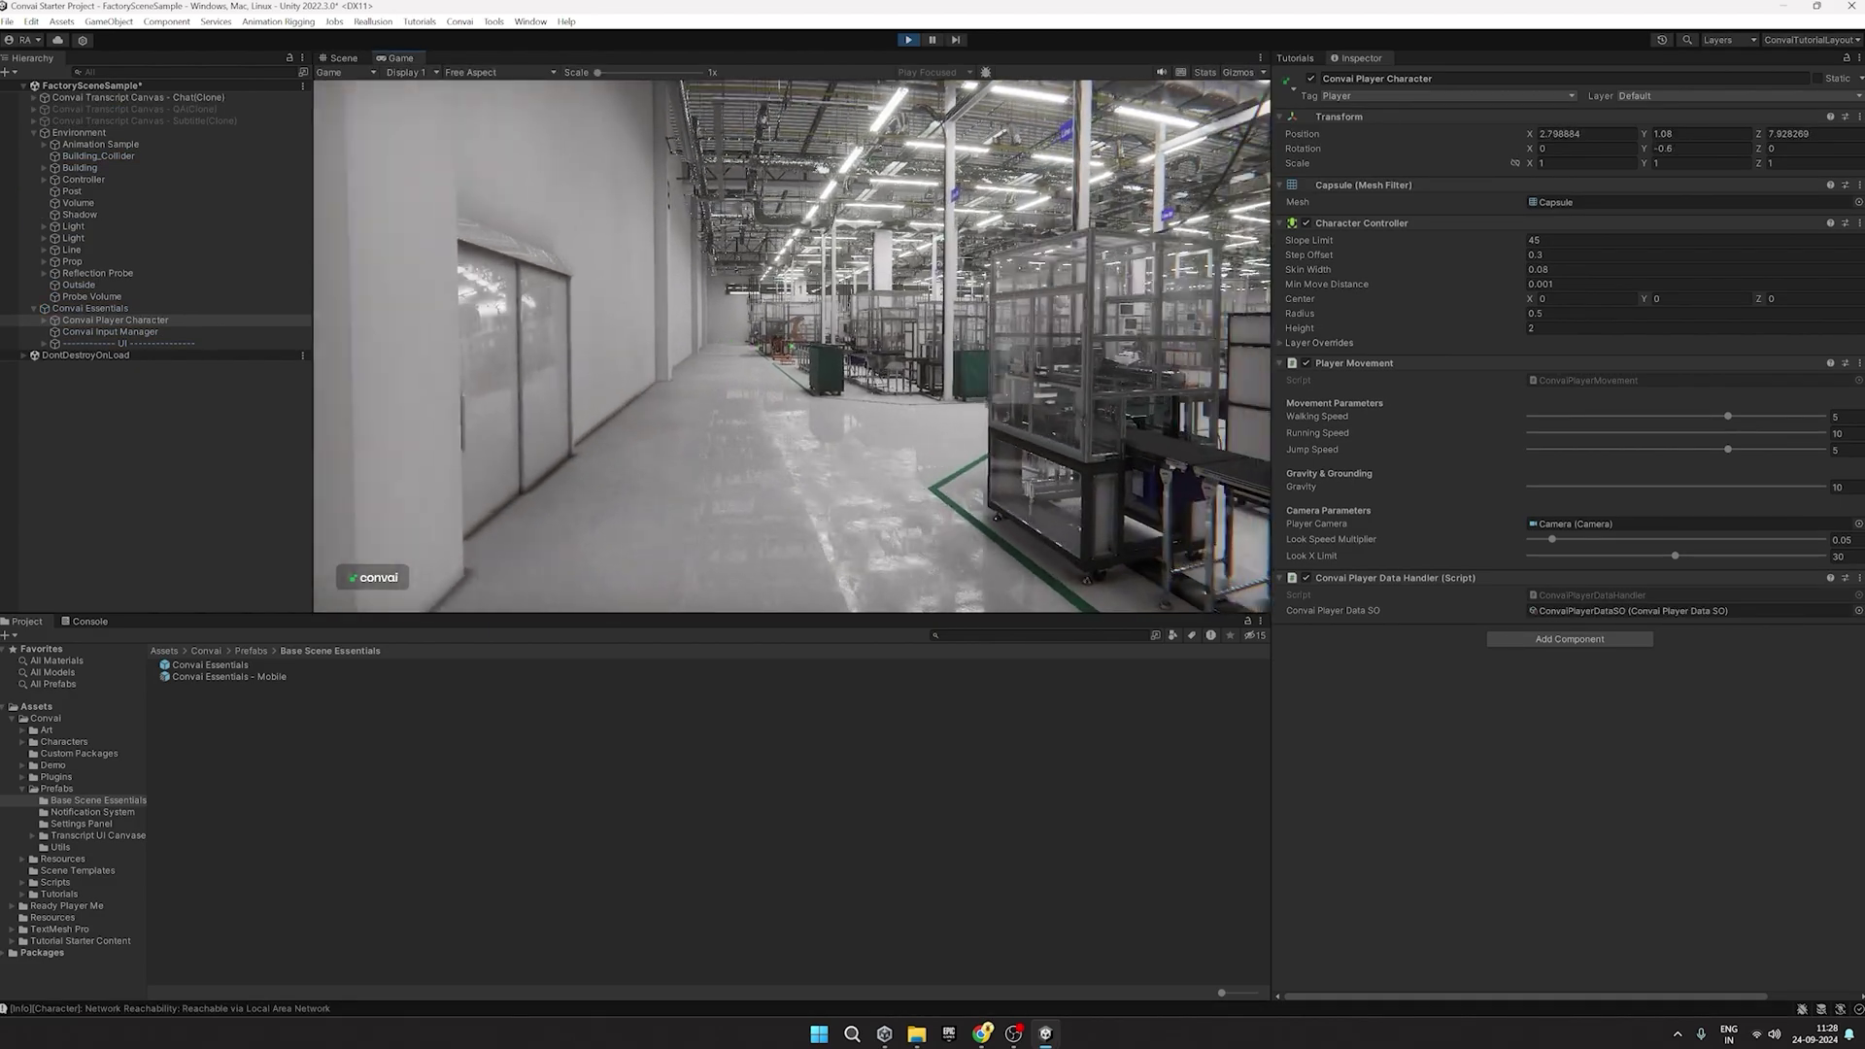
pyautogui.press('w')
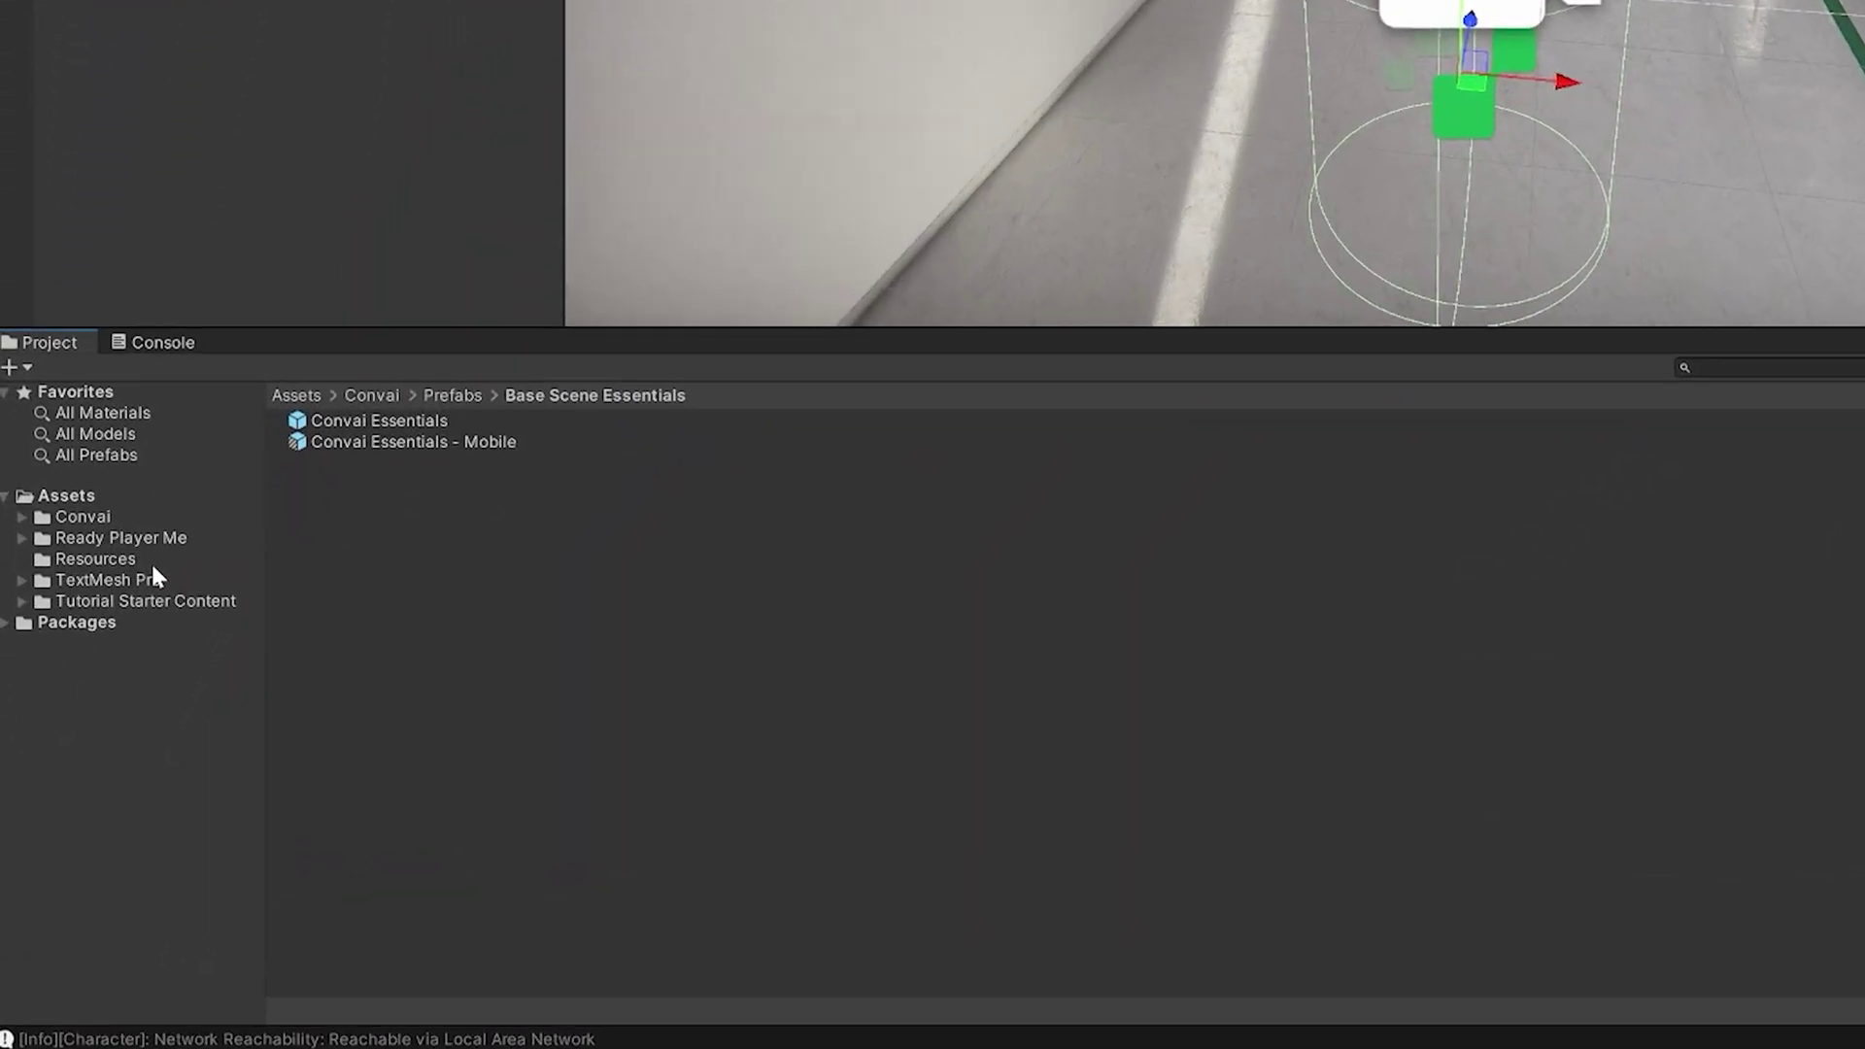
# Reset ConvaiPlayerDataSO in Convai/Resources to clear the stored player name and speaker ID.
pyautogui.click(89, 520)
pyautogui.doubleClick(350, 542)
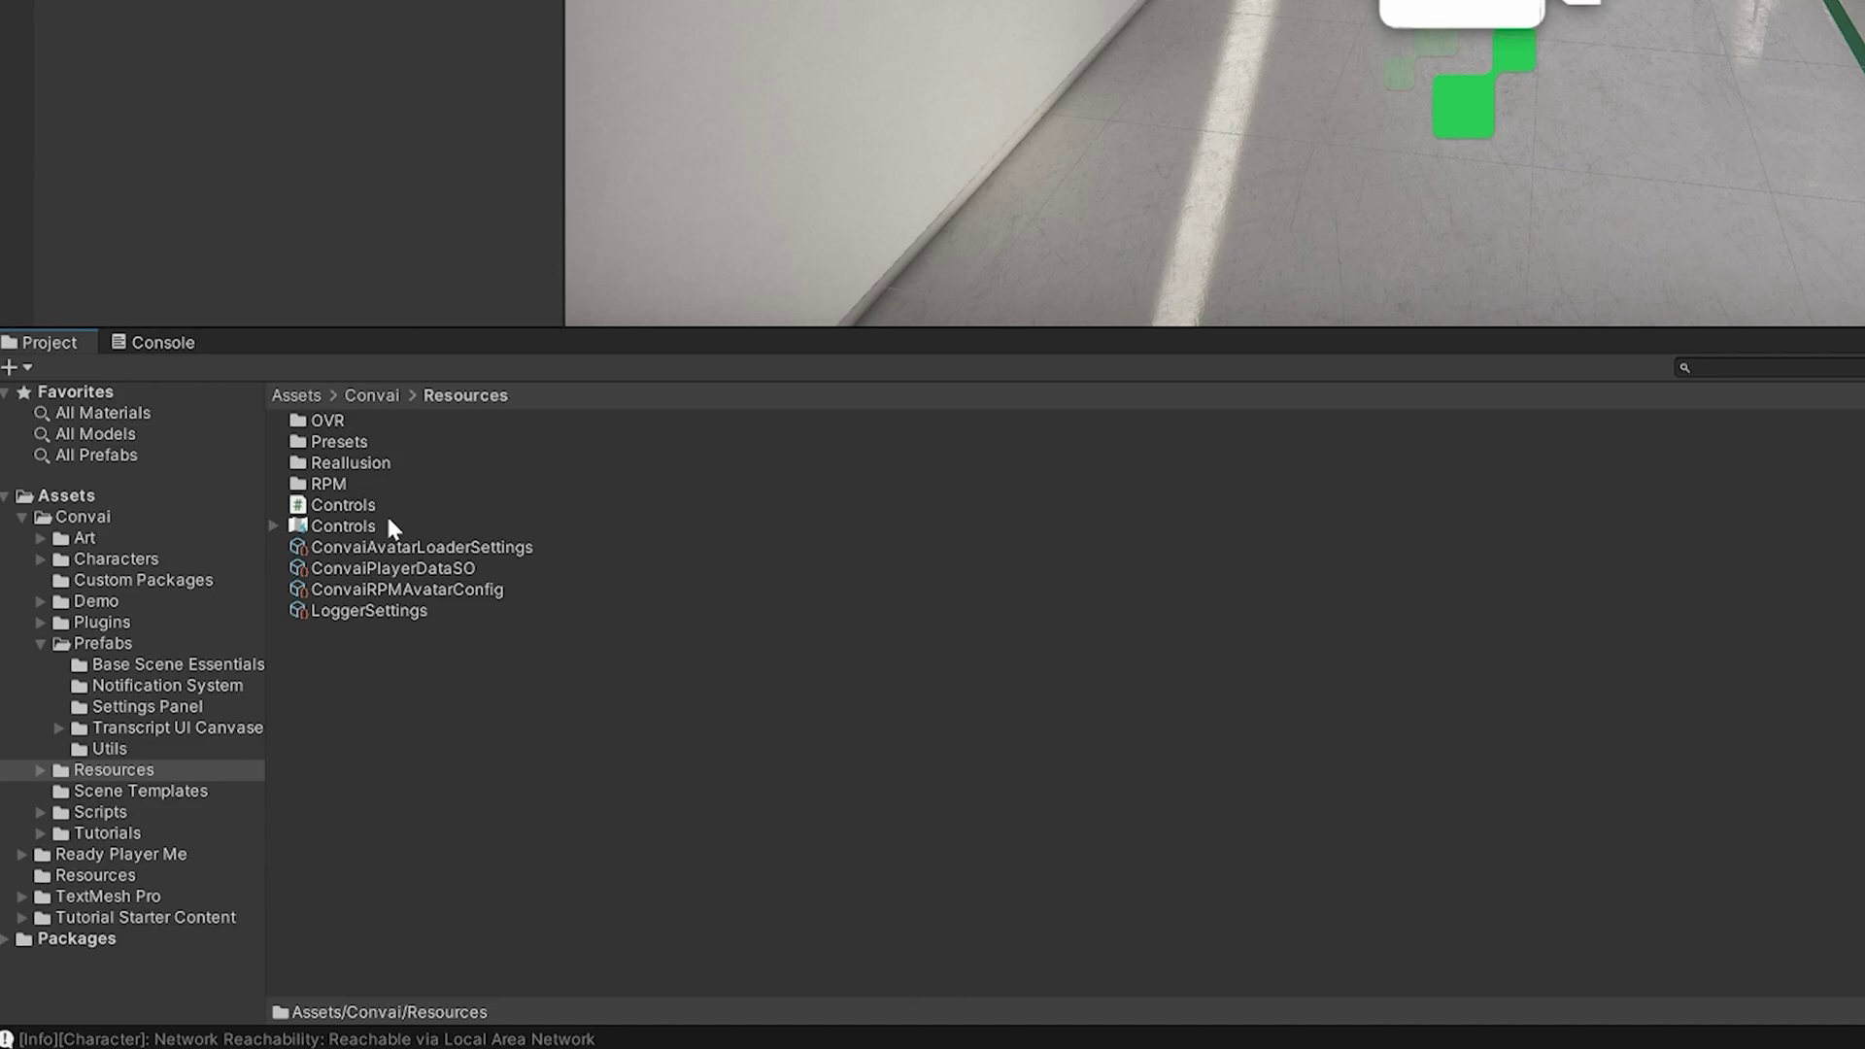
pyautogui.click(408, 573)
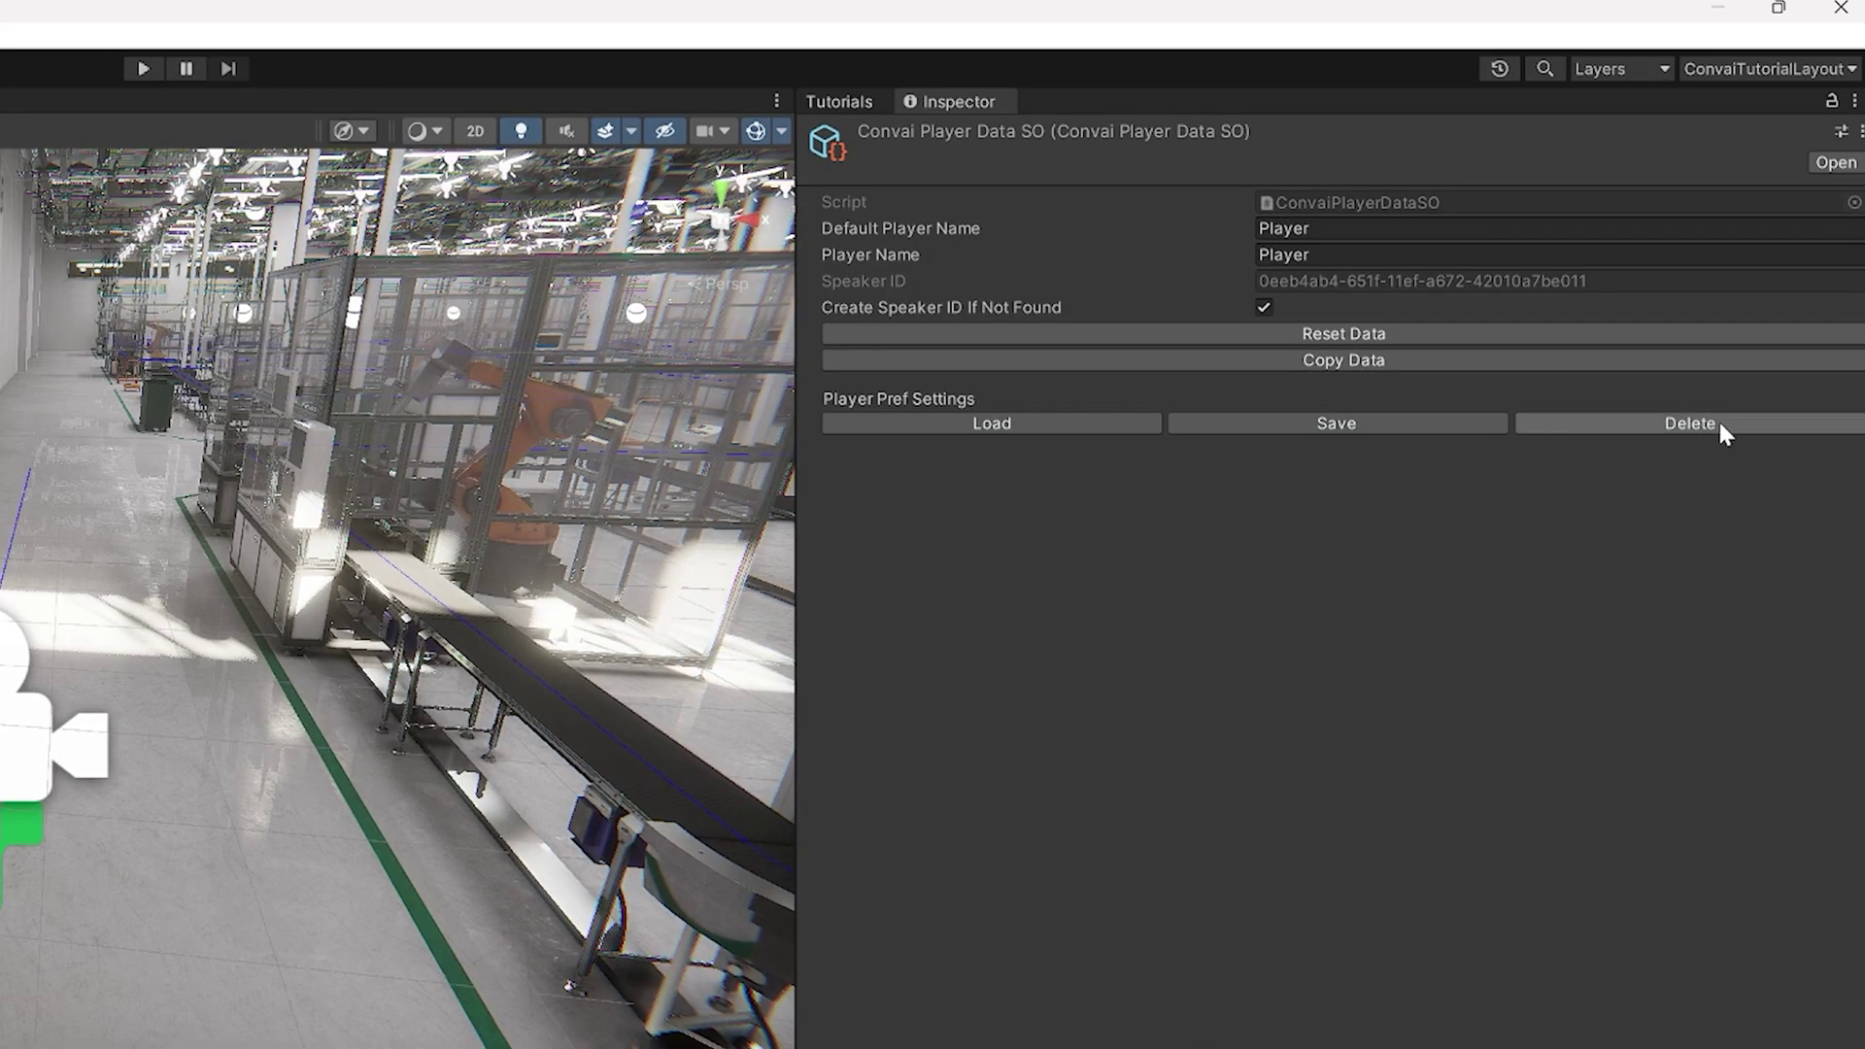
pyautogui.click(1380, 335)
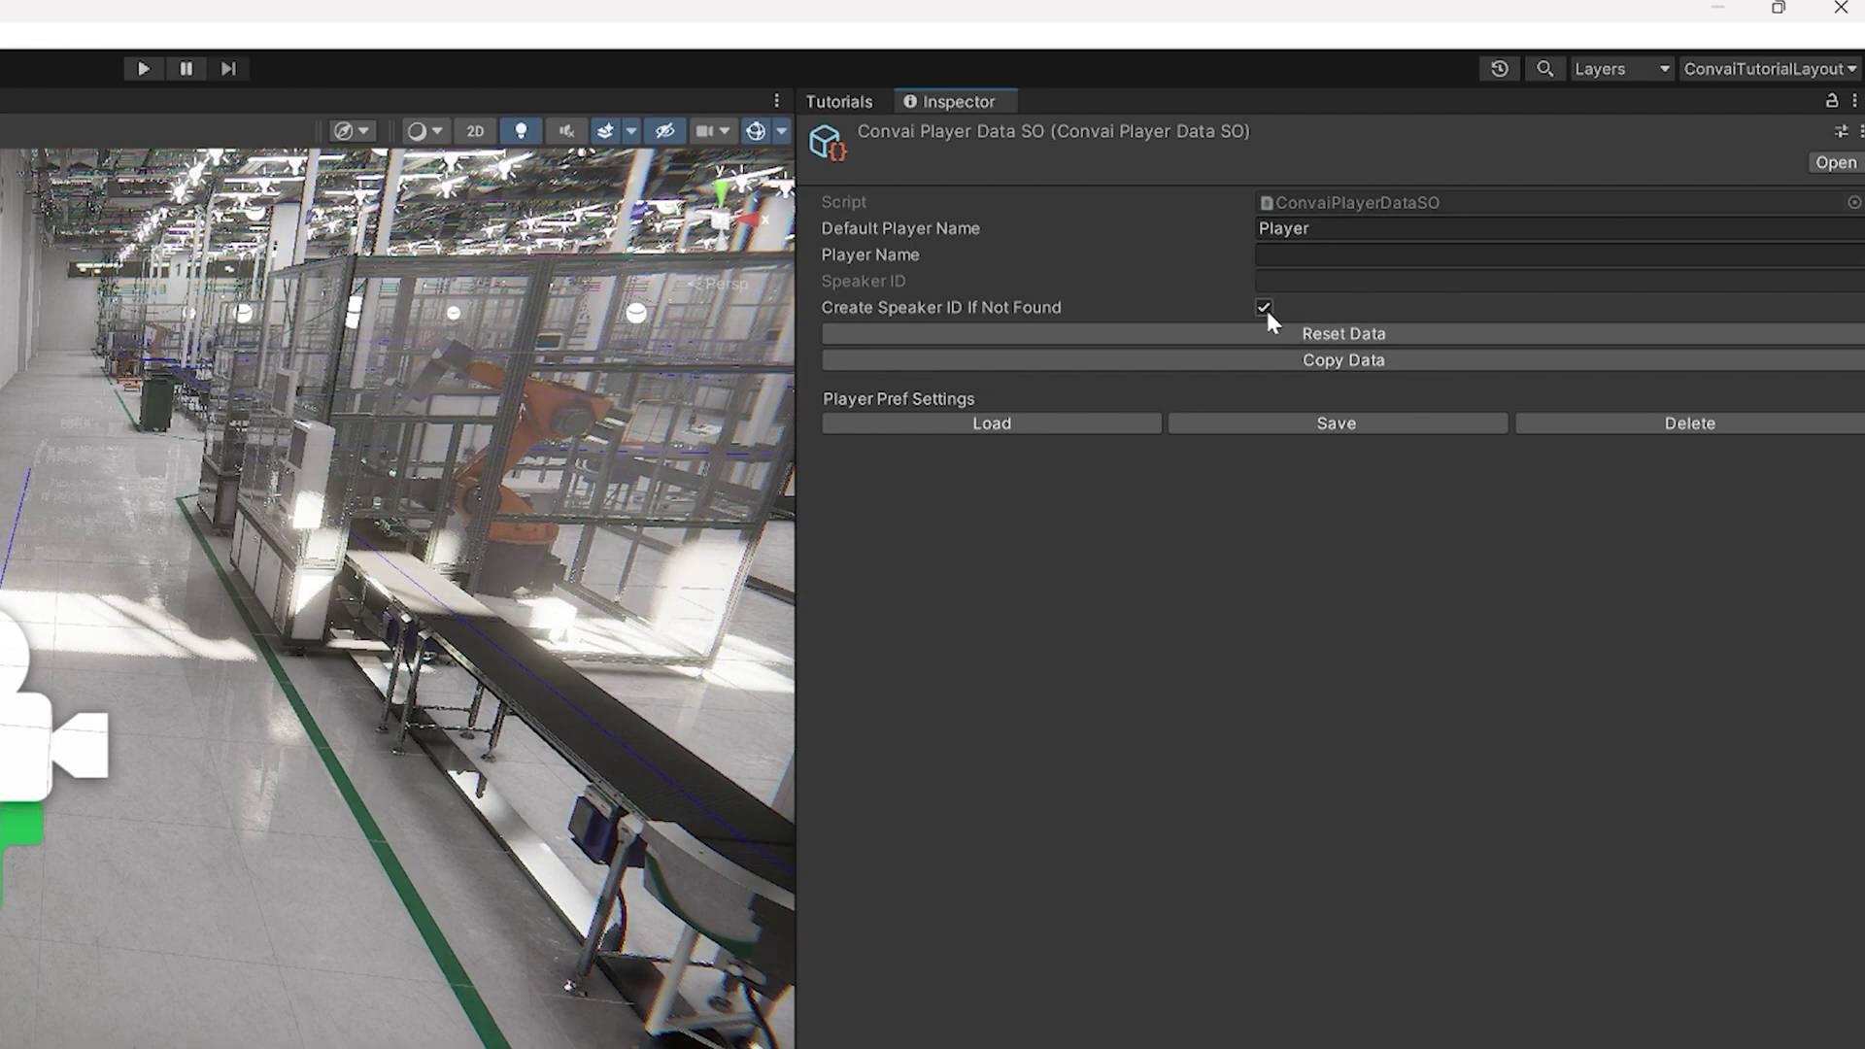
pyautogui.click(105, 182)
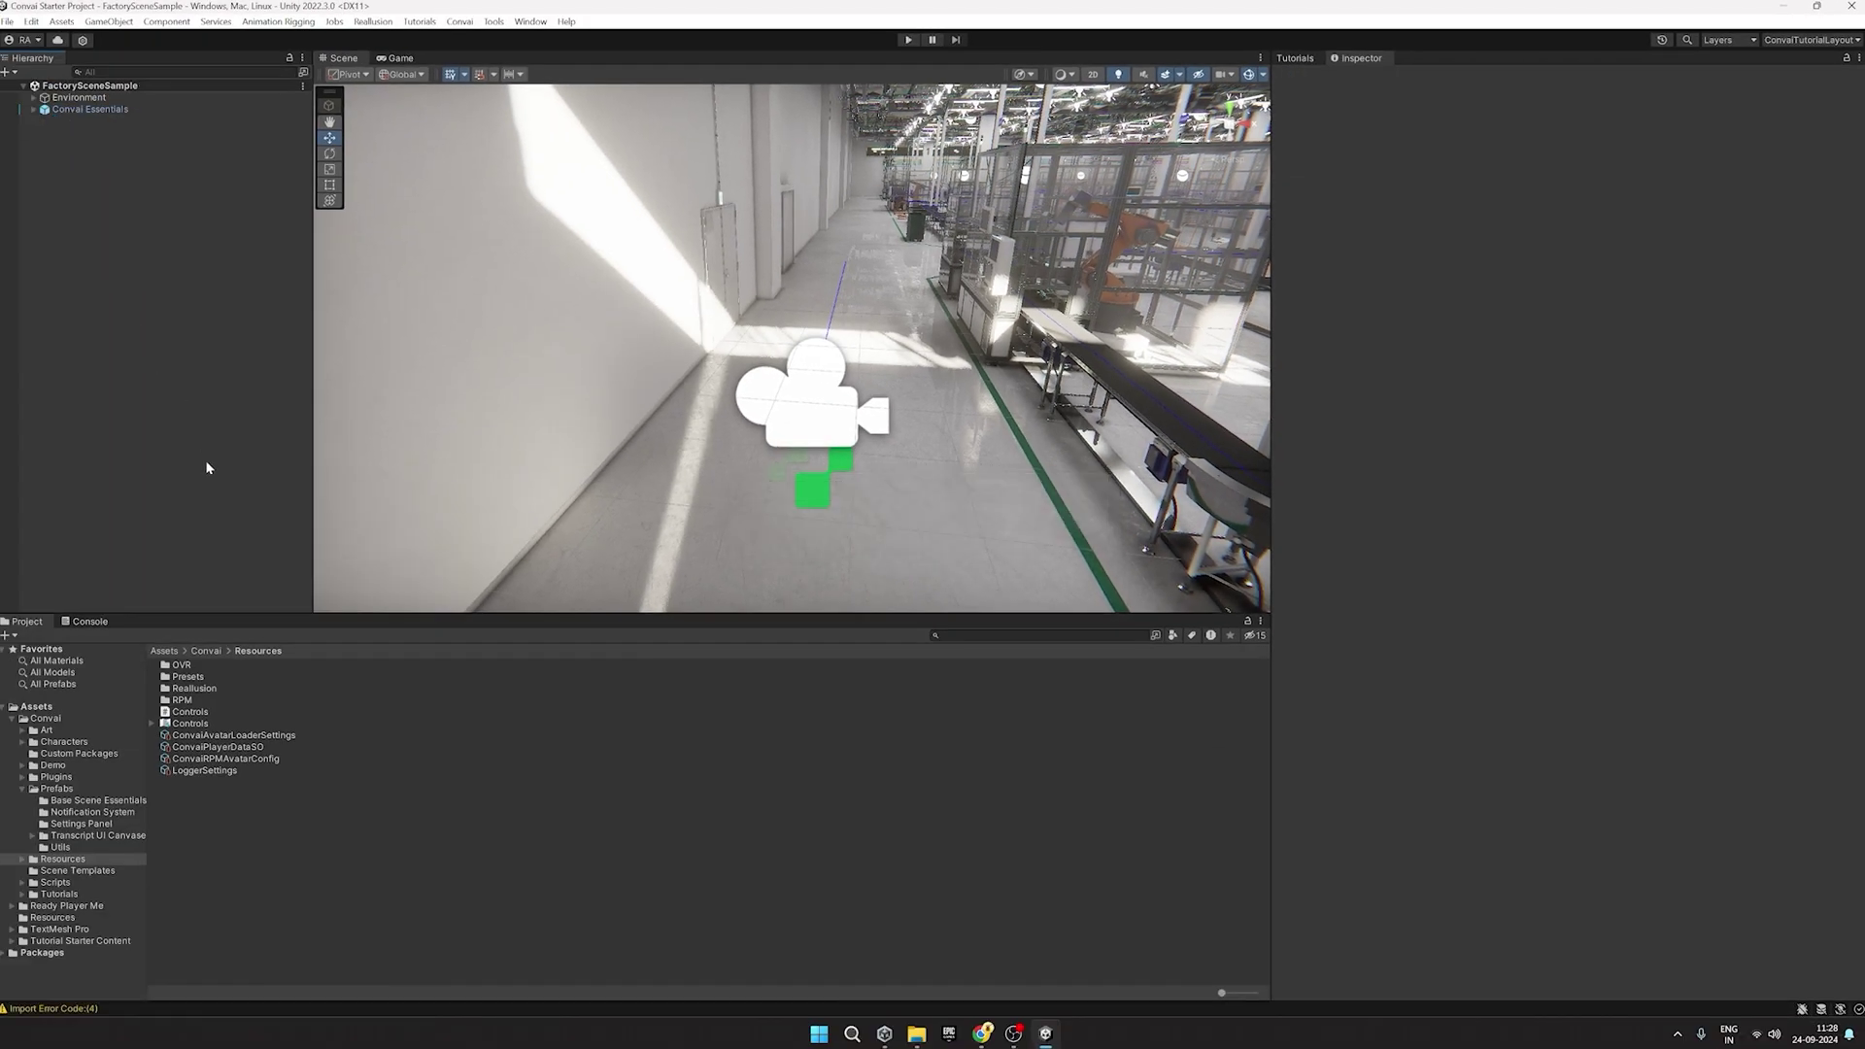
# Drag Christina_Smith from Christna Smith > Prefabs into the factory aisle and position it.
pyautogui.click(15, 719)
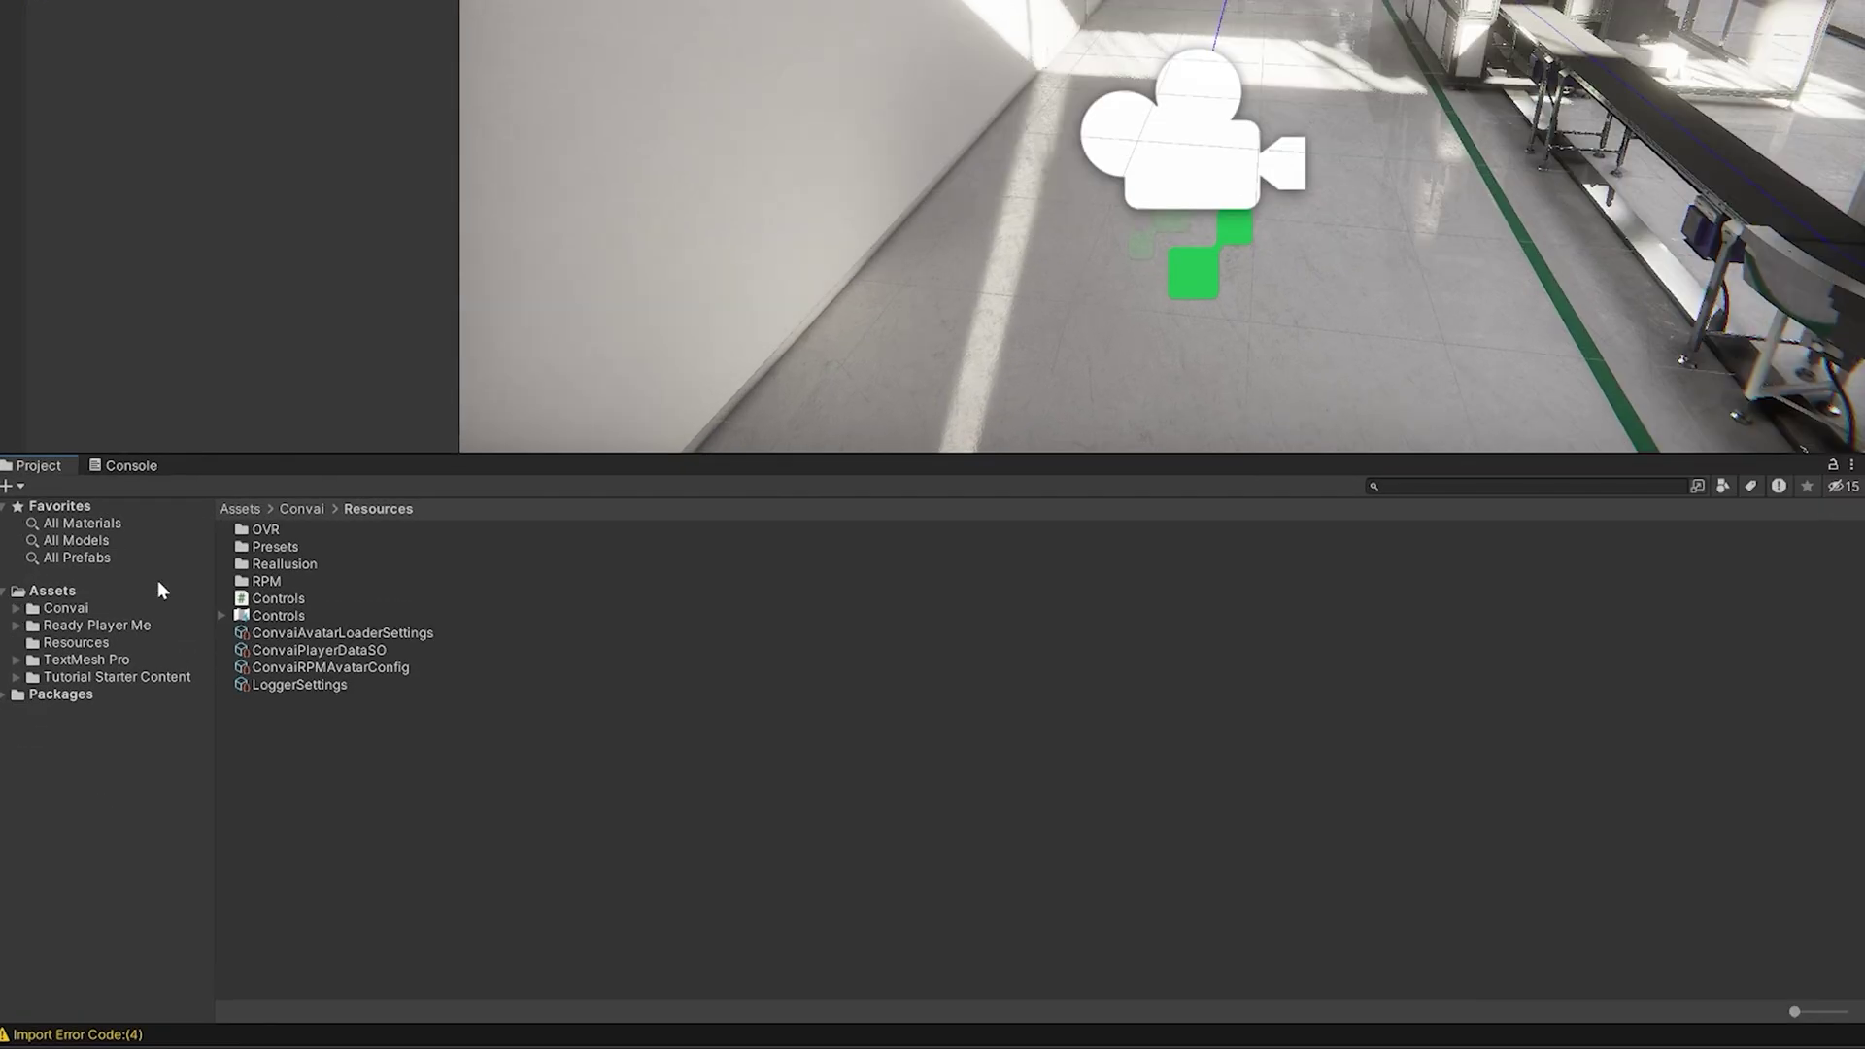
pyautogui.click(45, 765)
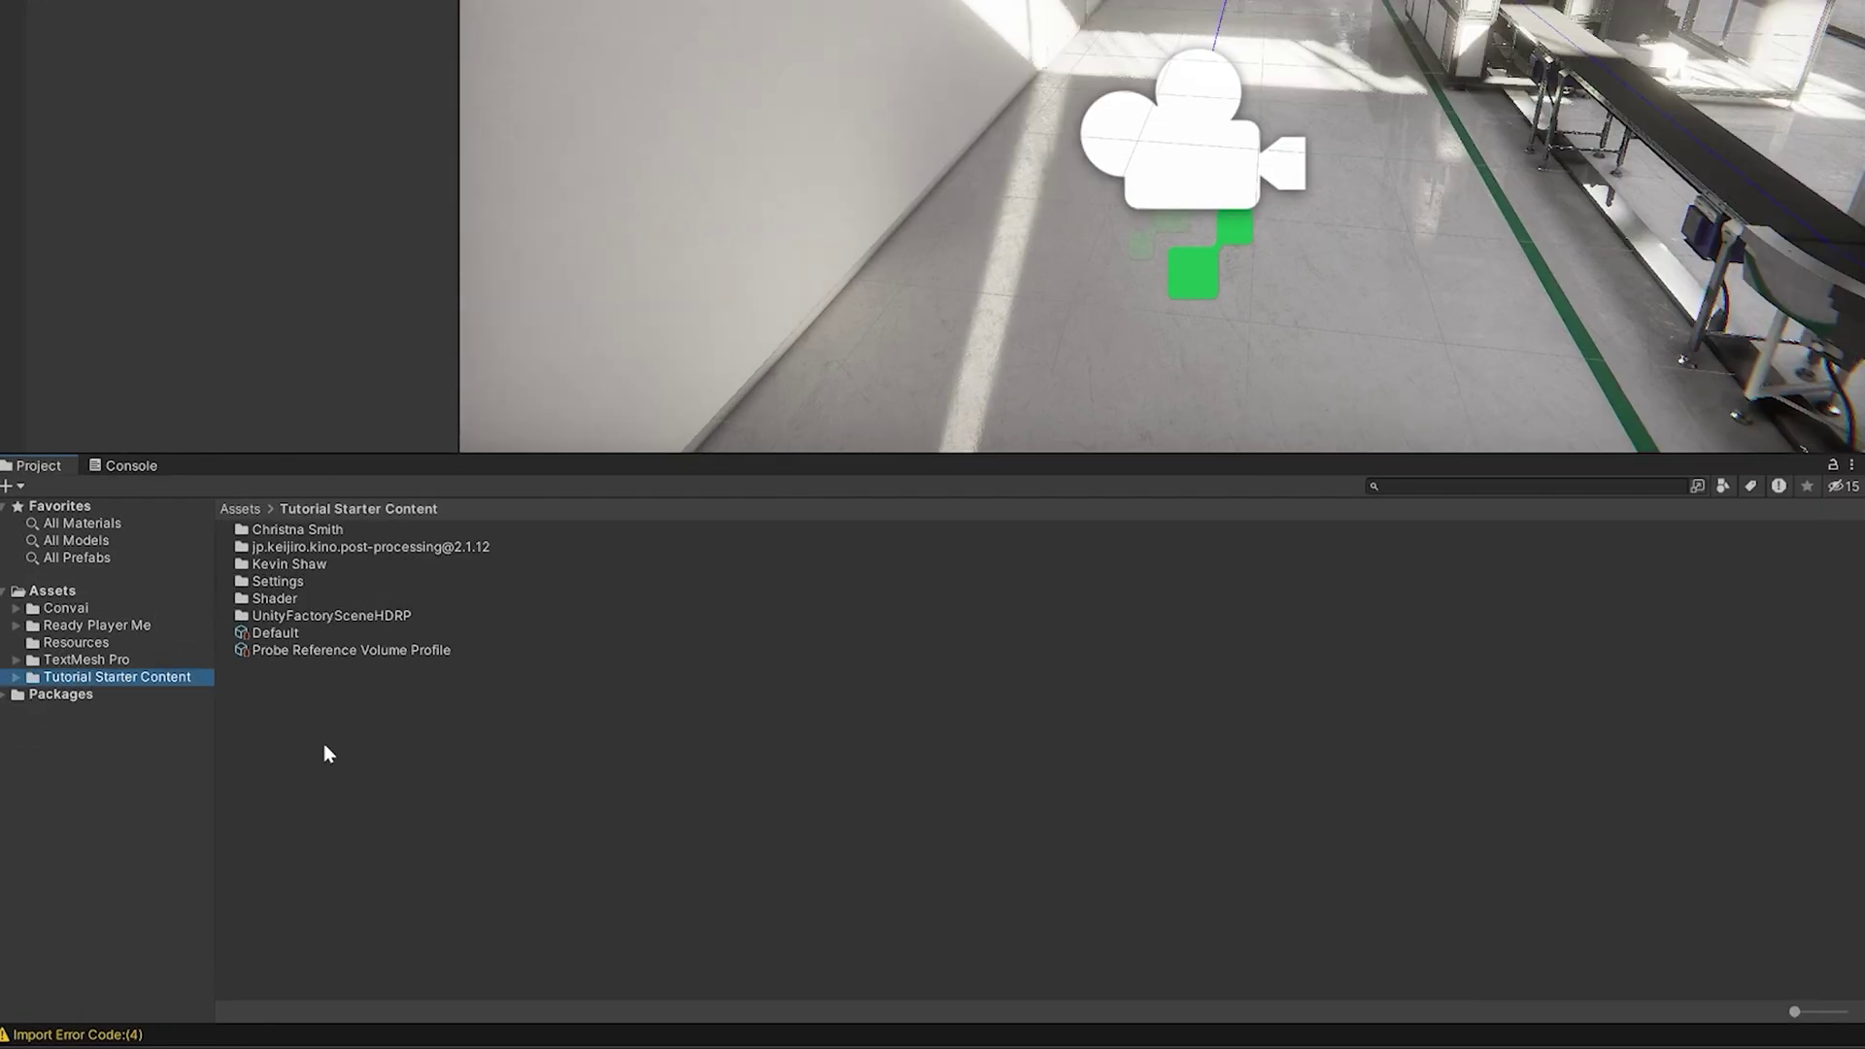
pyautogui.doubleClick(296, 531)
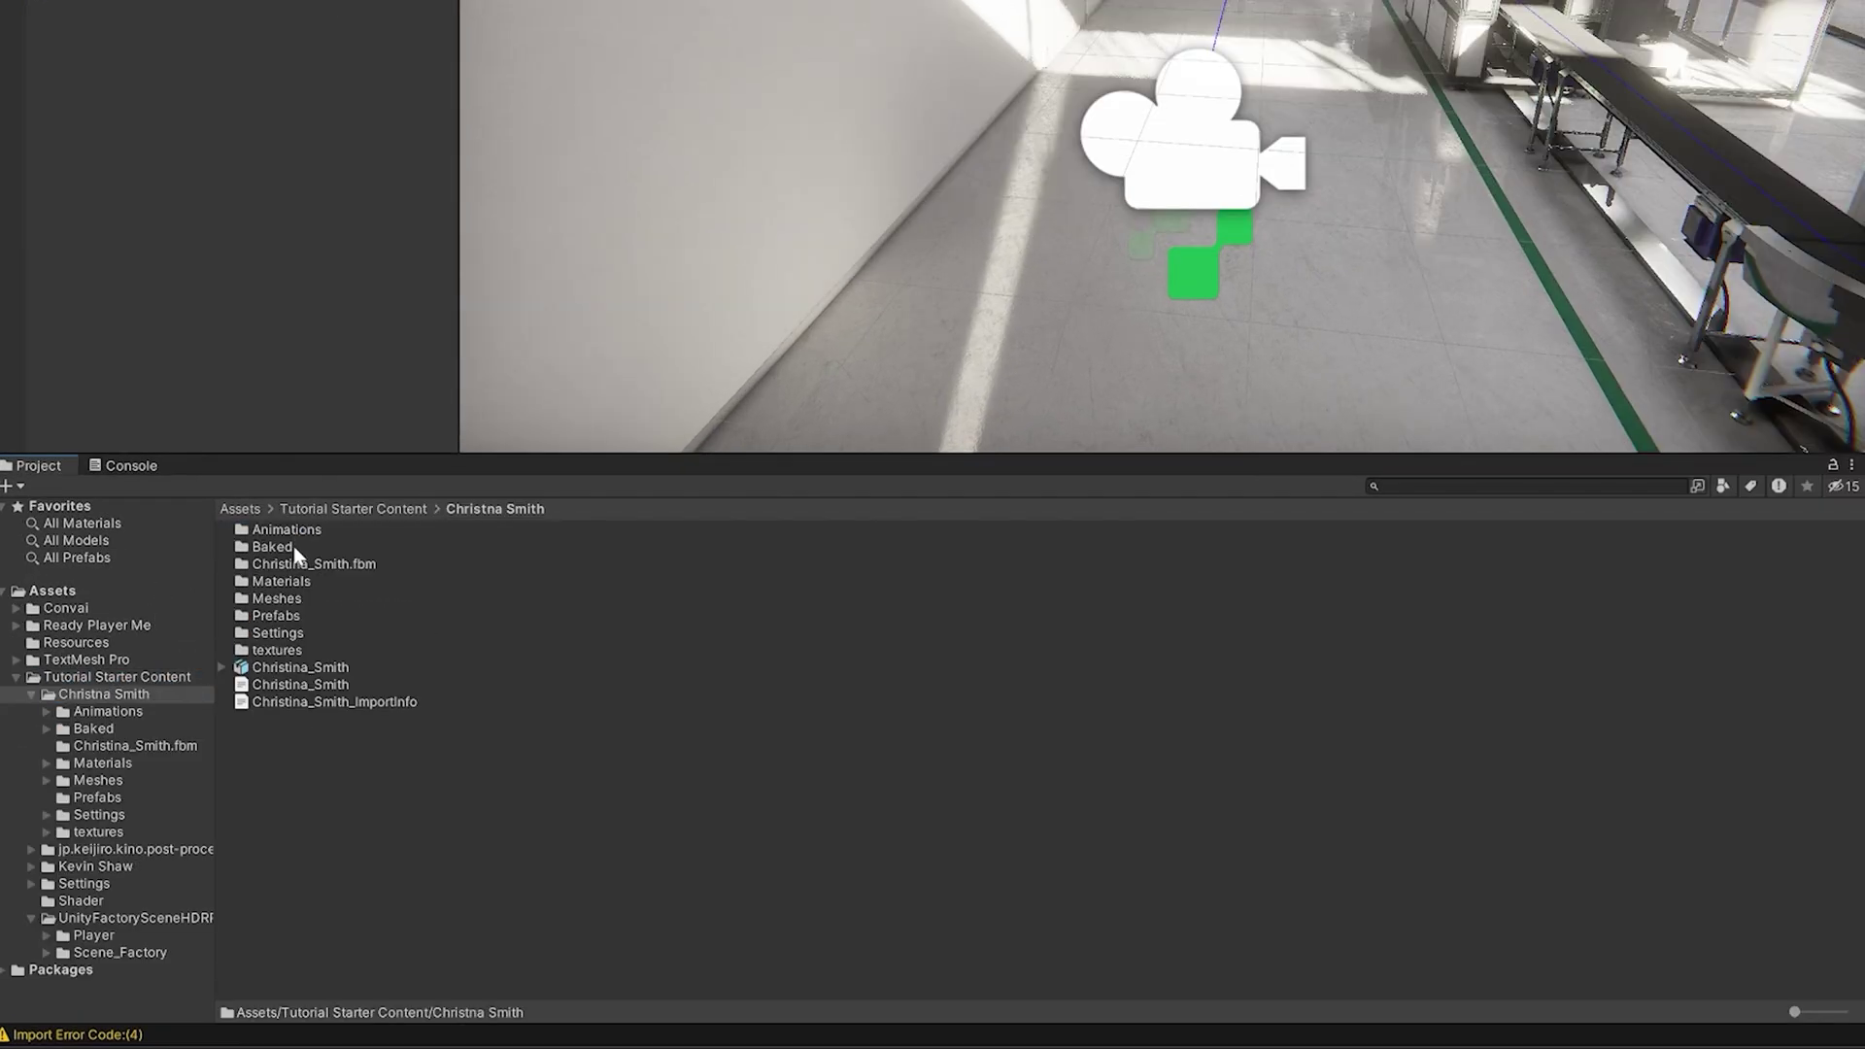
pyautogui.doubleClick(273, 617)
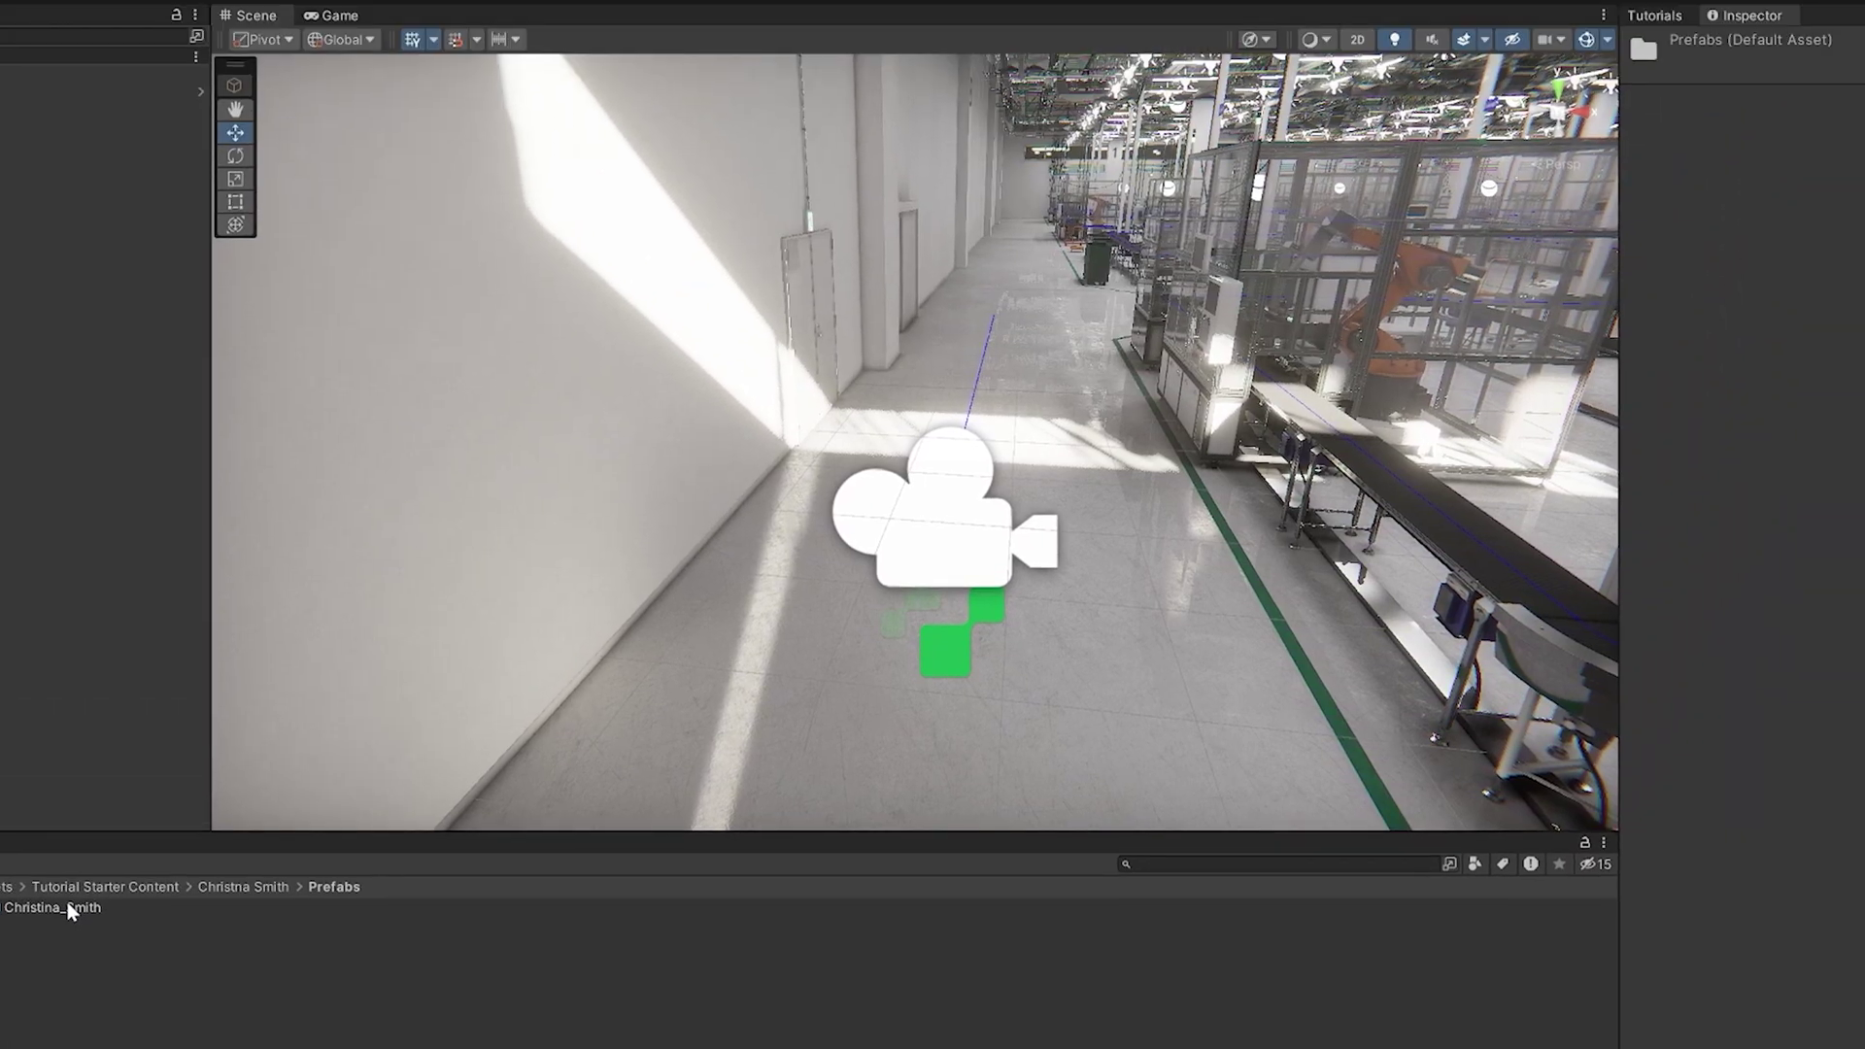
pyautogui.moveTo(313, 532); pyautogui.dragTo(1000, 412)
pyautogui.moveTo(1000, 411); pyautogui.dragTo(1070, 422, button='right')
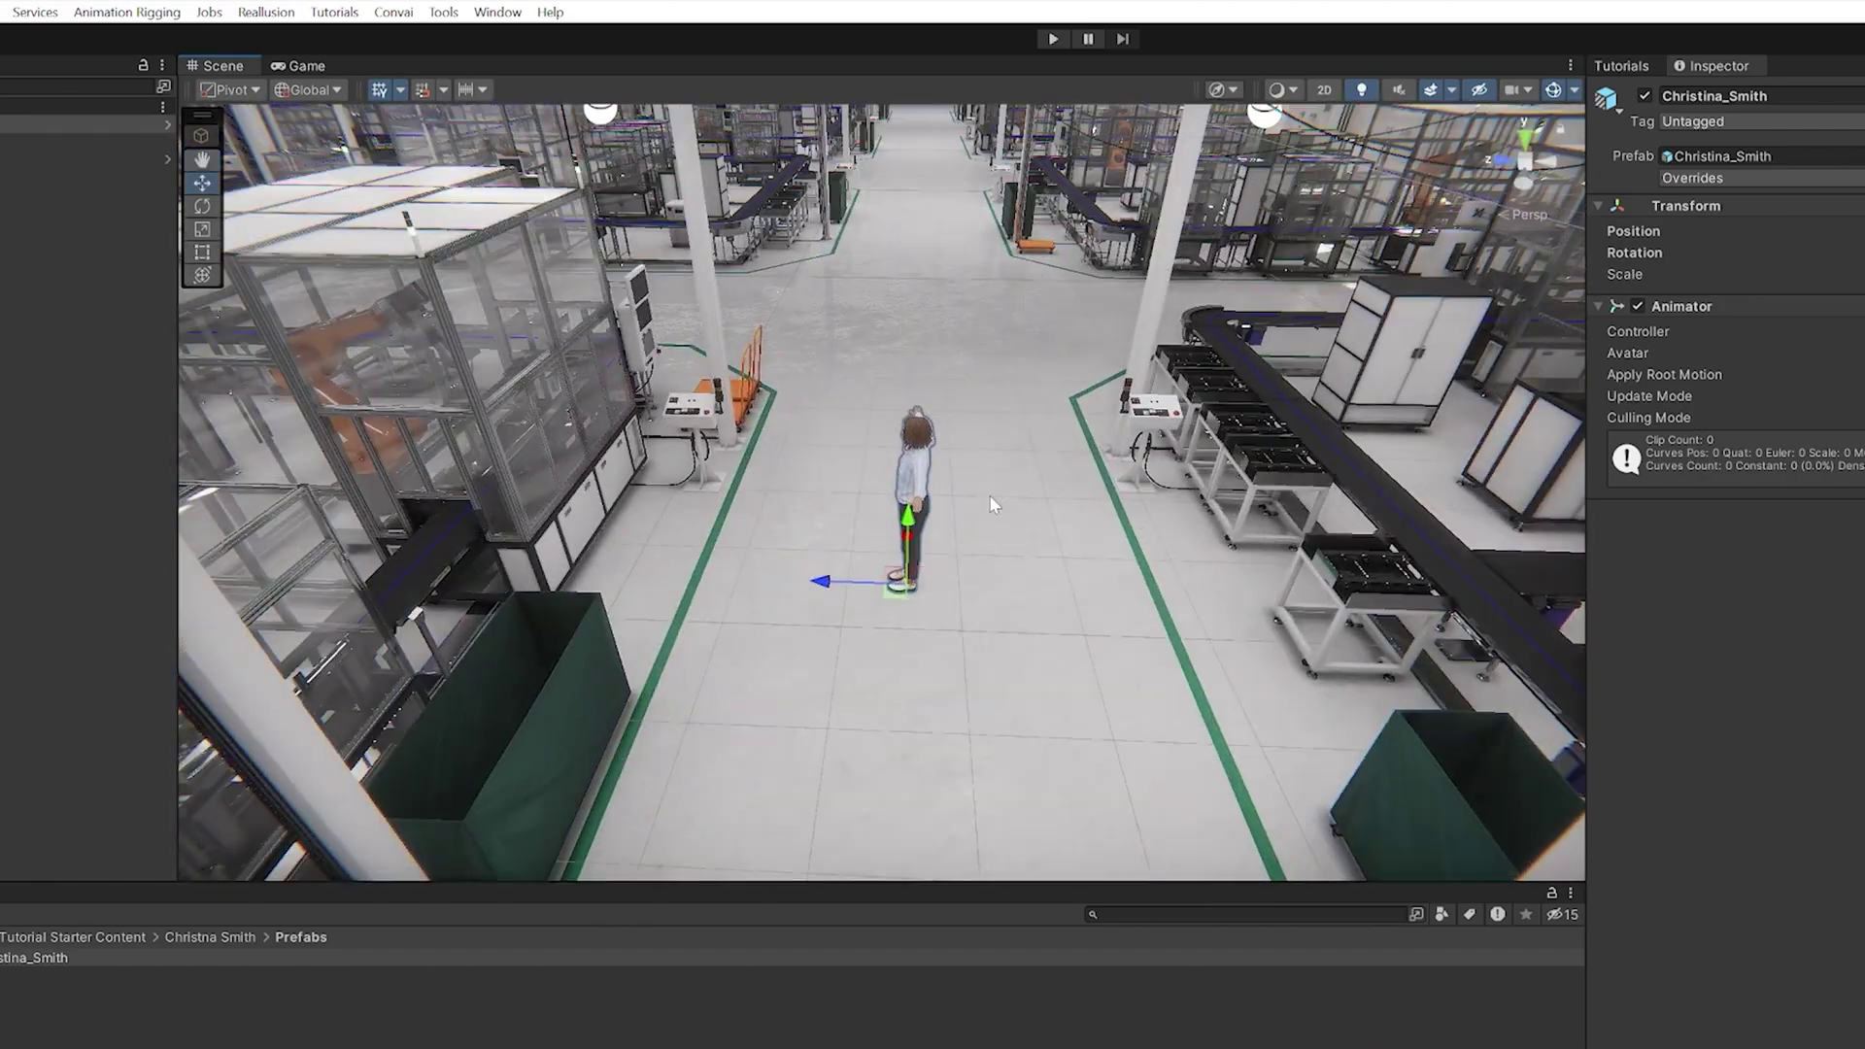
pyautogui.moveTo(895, 590); pyautogui.dragTo(1156, 507)
pyautogui.press('e')
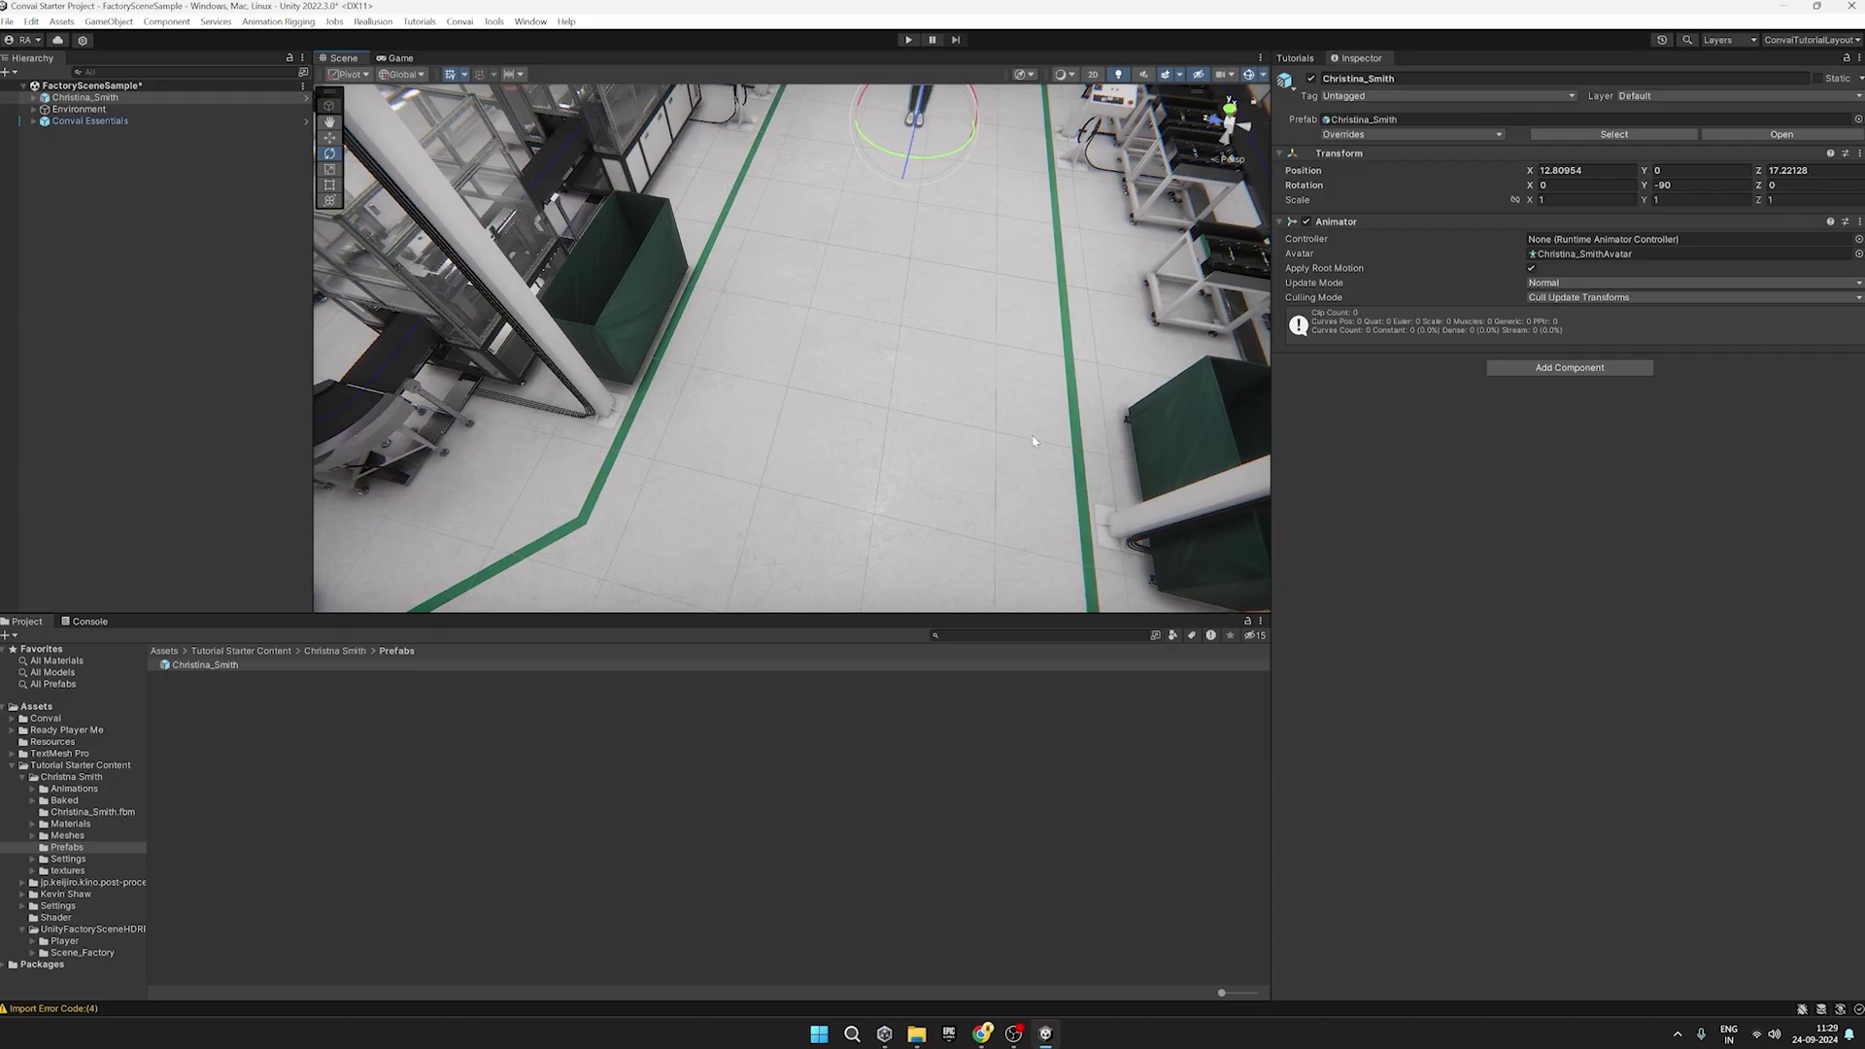
# Frame Christina_Smith, add the ConvaiNPC component, and select her name on the Convai page.
pyautogui.moveTo(1033, 441)
pyautogui.keyDown('alt'); pyautogui.mouseDown()
pyautogui.moveTo(958, 389)
pyautogui.moveTo(981, 330)
pyautogui.moveTo(1056, 443)
pyautogui.mouseUp(); pyautogui.keyUp('alt')
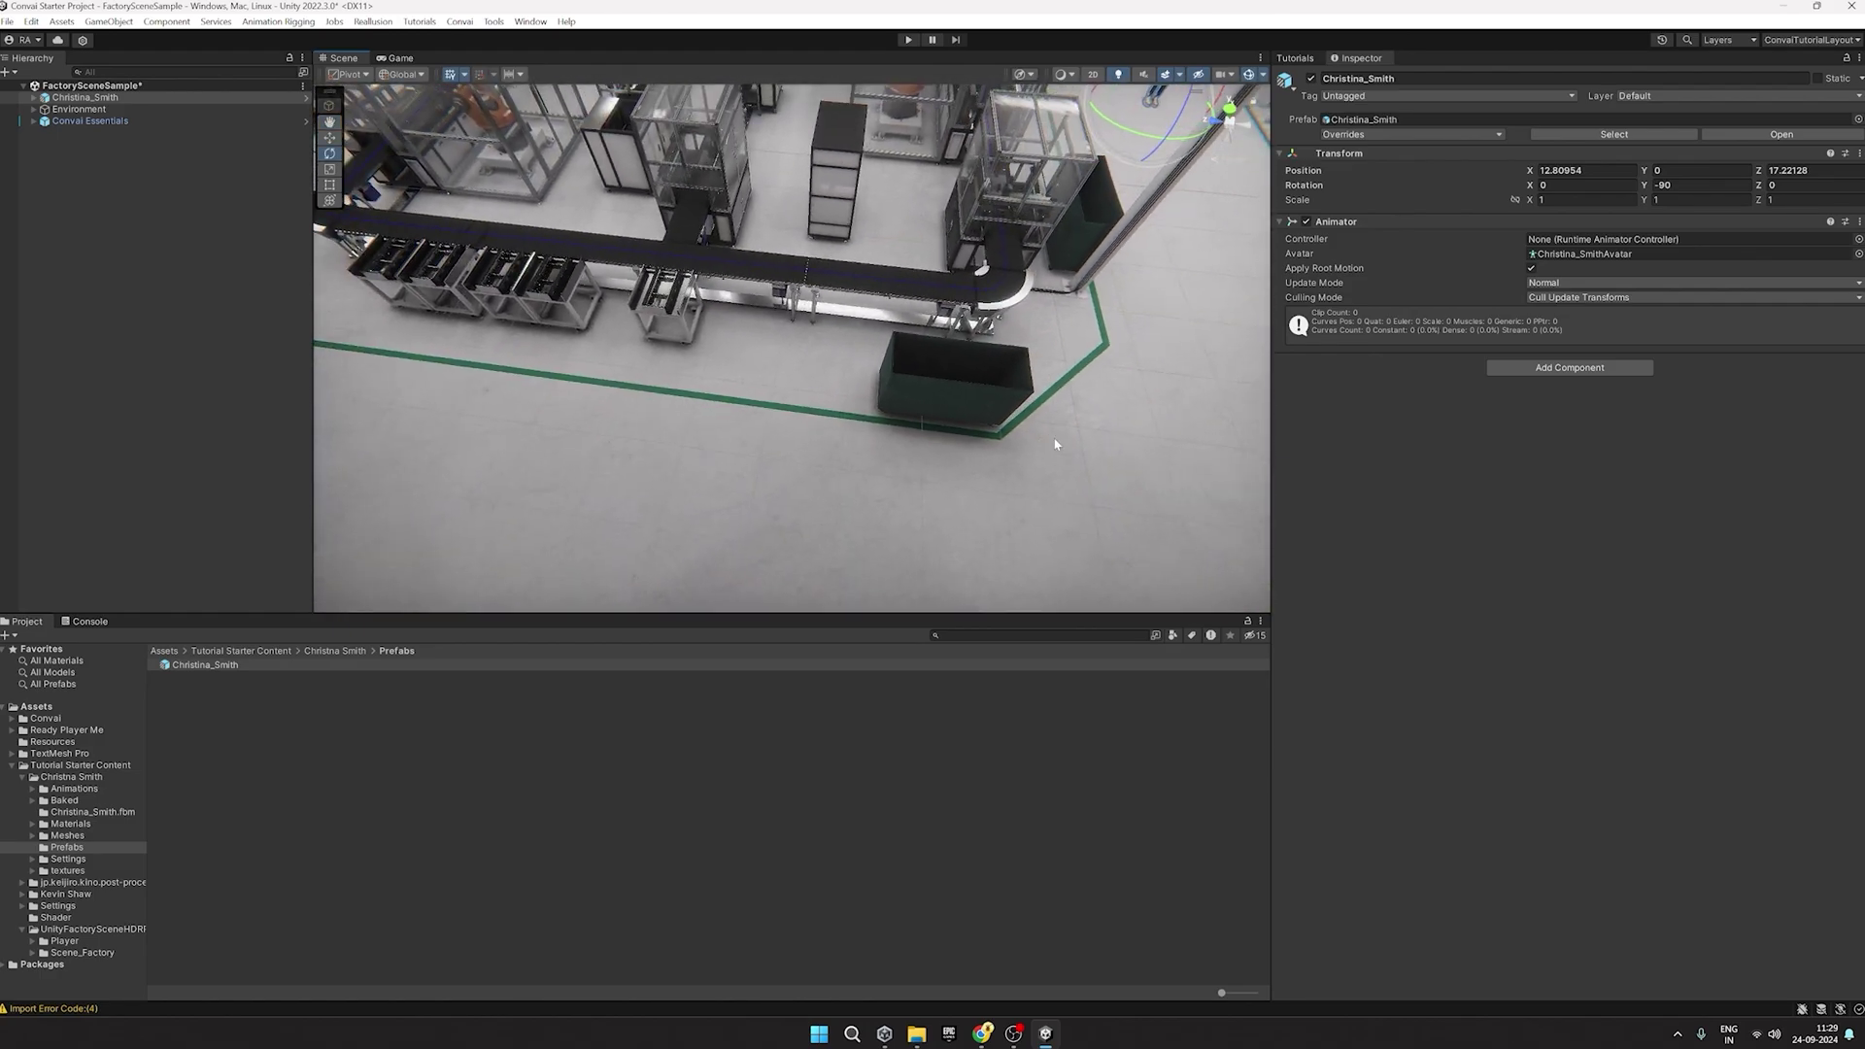
pyautogui.keyDown('alt'); pyautogui.moveTo(794, 502); pyautogui.dragTo(768, 400); pyautogui.keyUp('alt')
pyautogui.moveTo(769, 399); pyautogui.dragTo(730, 321, button='right')
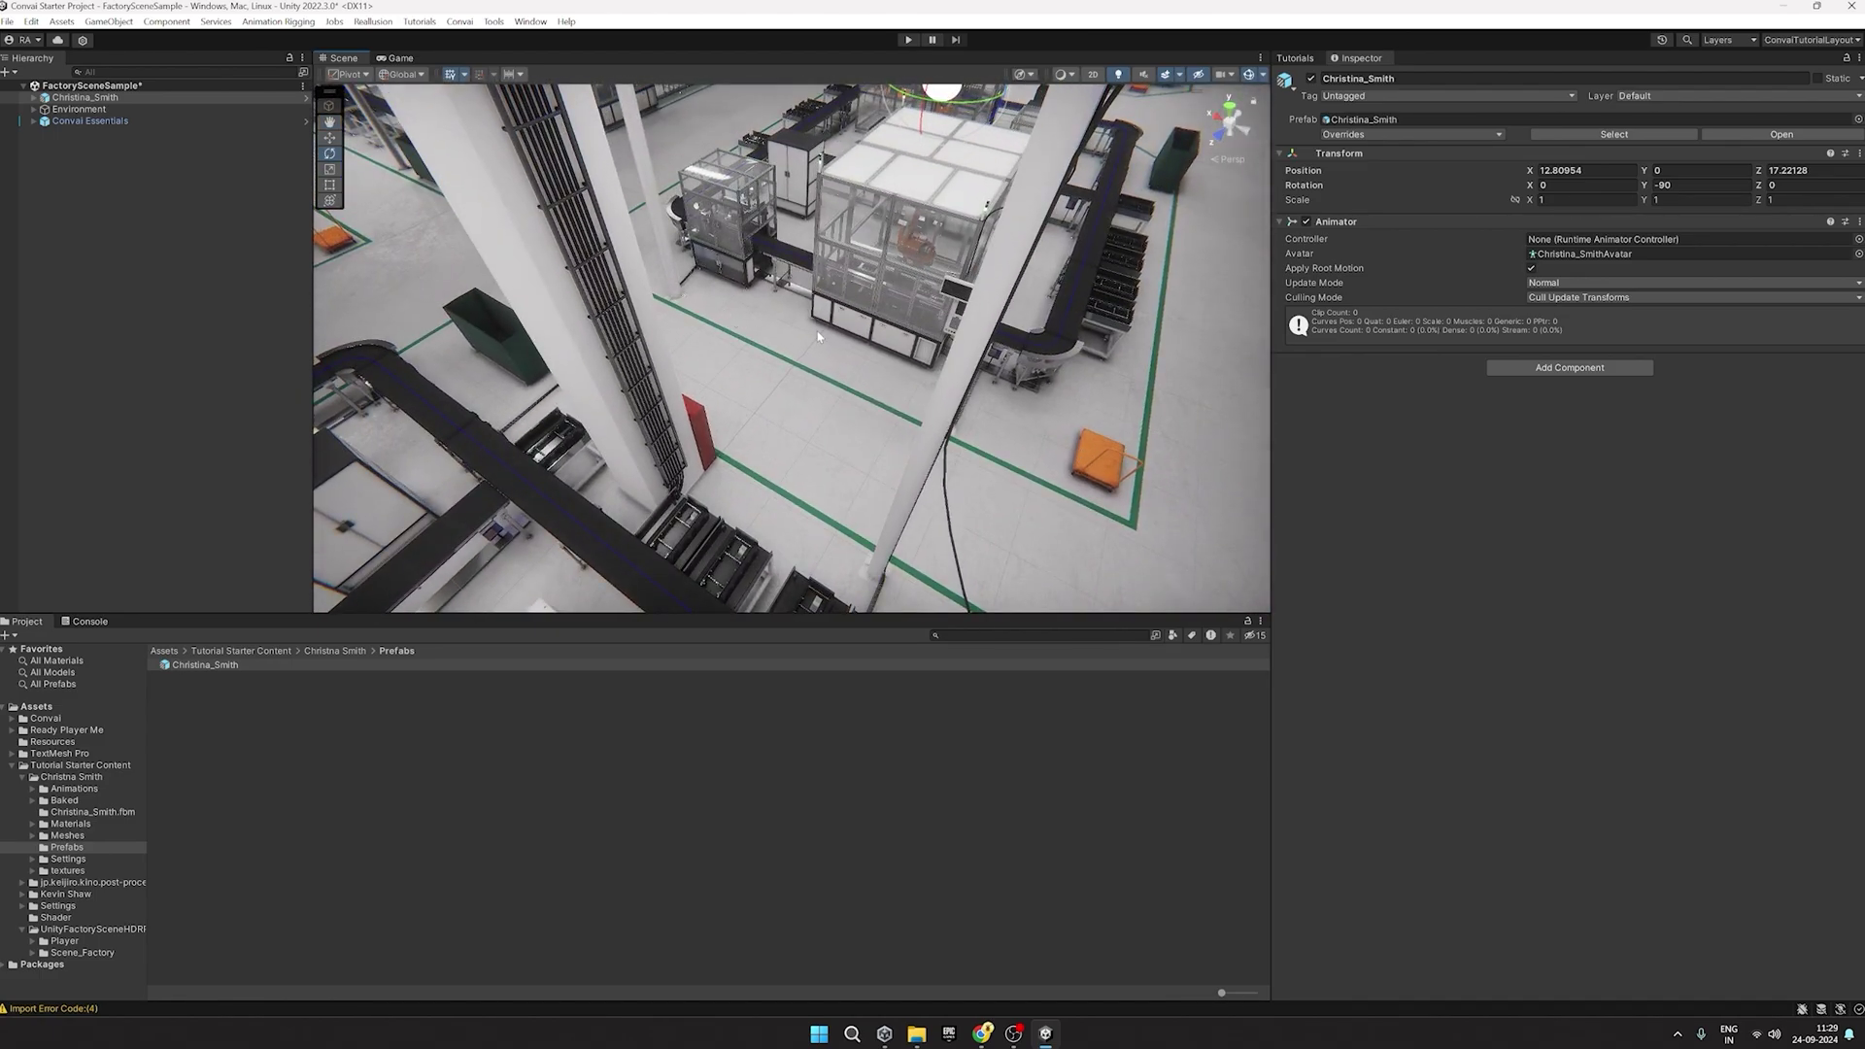
pyautogui.doubleClick(84, 98)
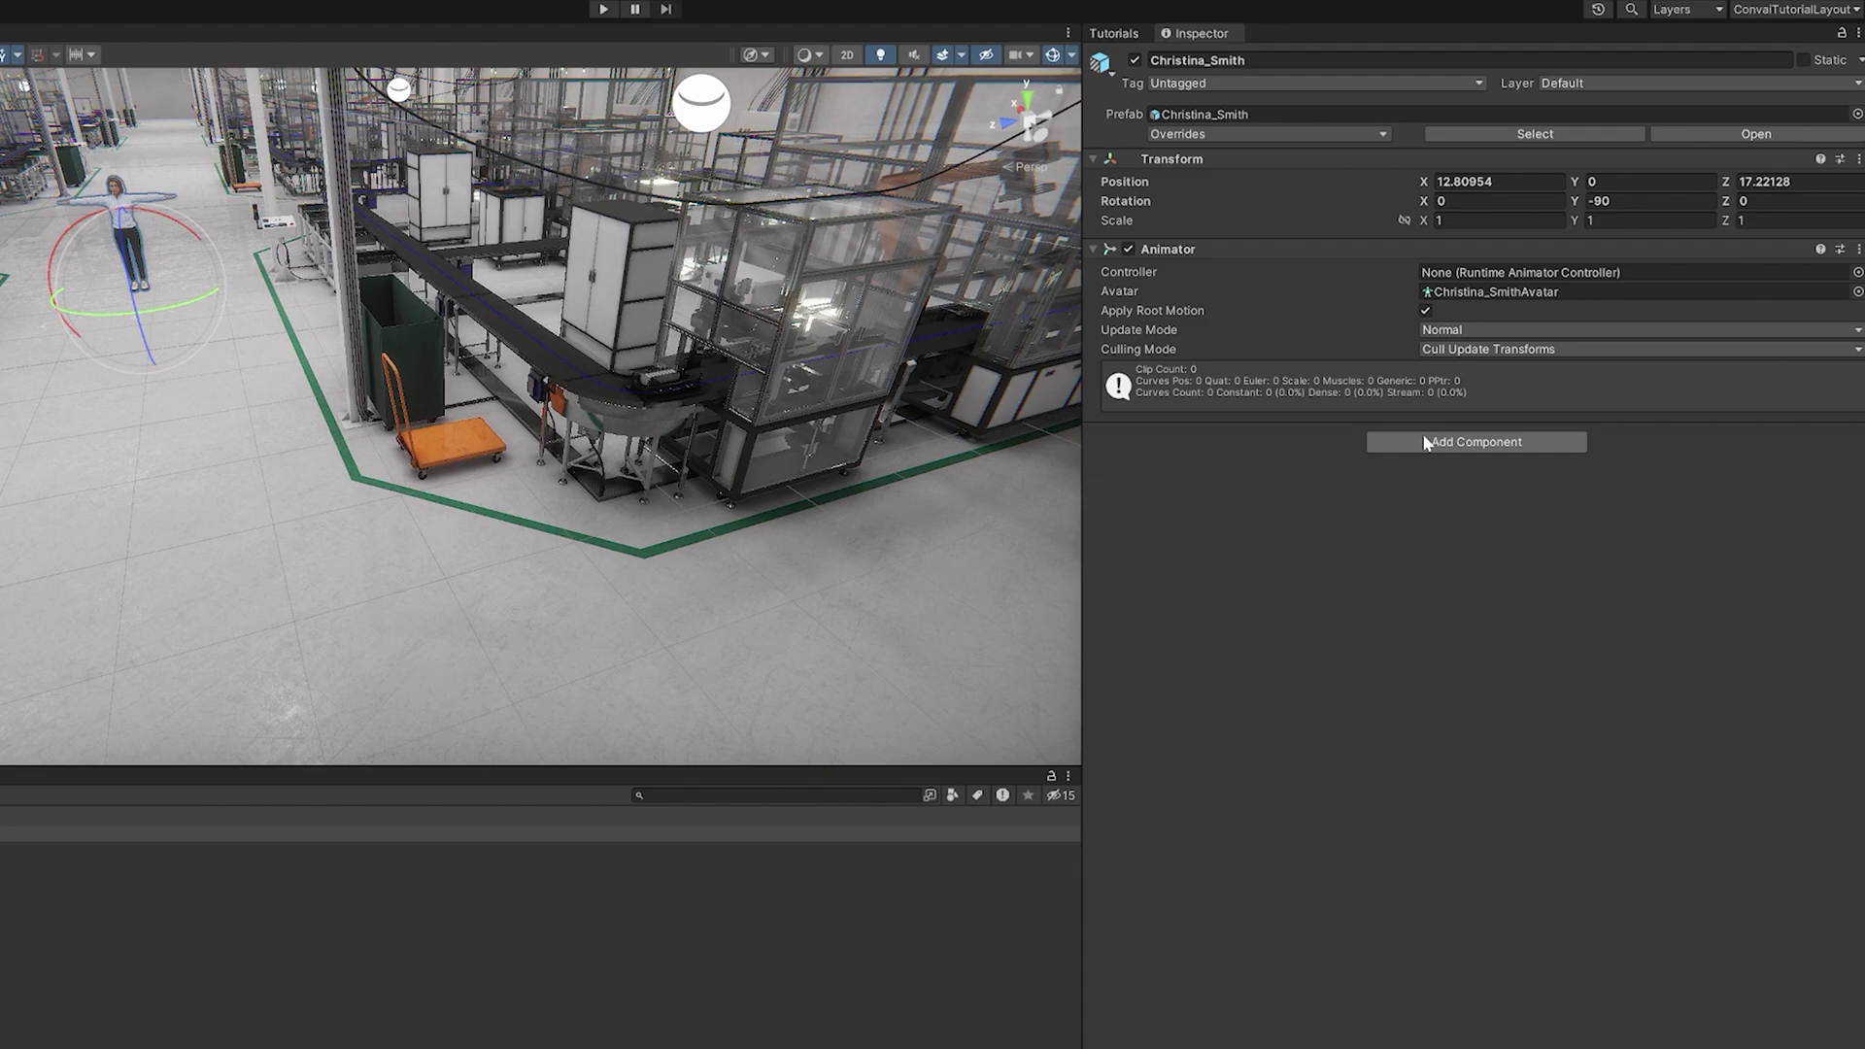
pyautogui.click(1427, 442)
pyautogui.write('ConvaiNPC')
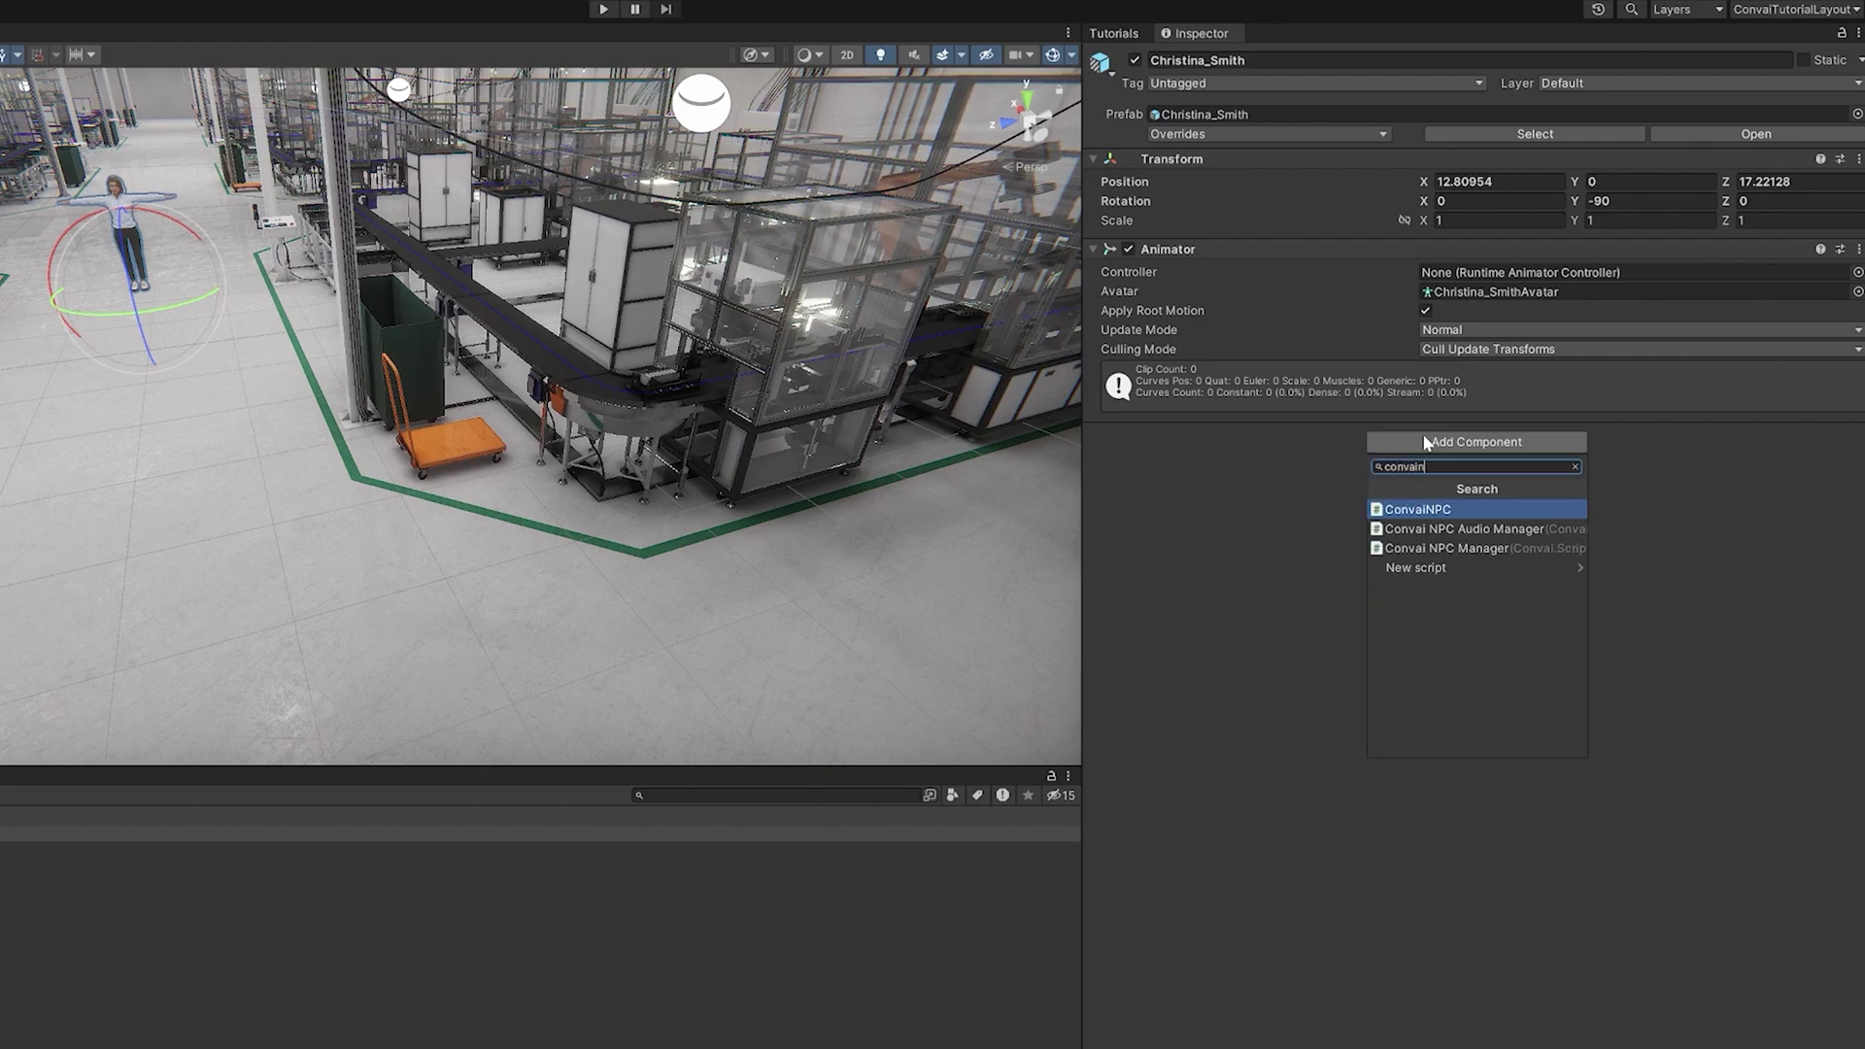
pyautogui.press('Return')
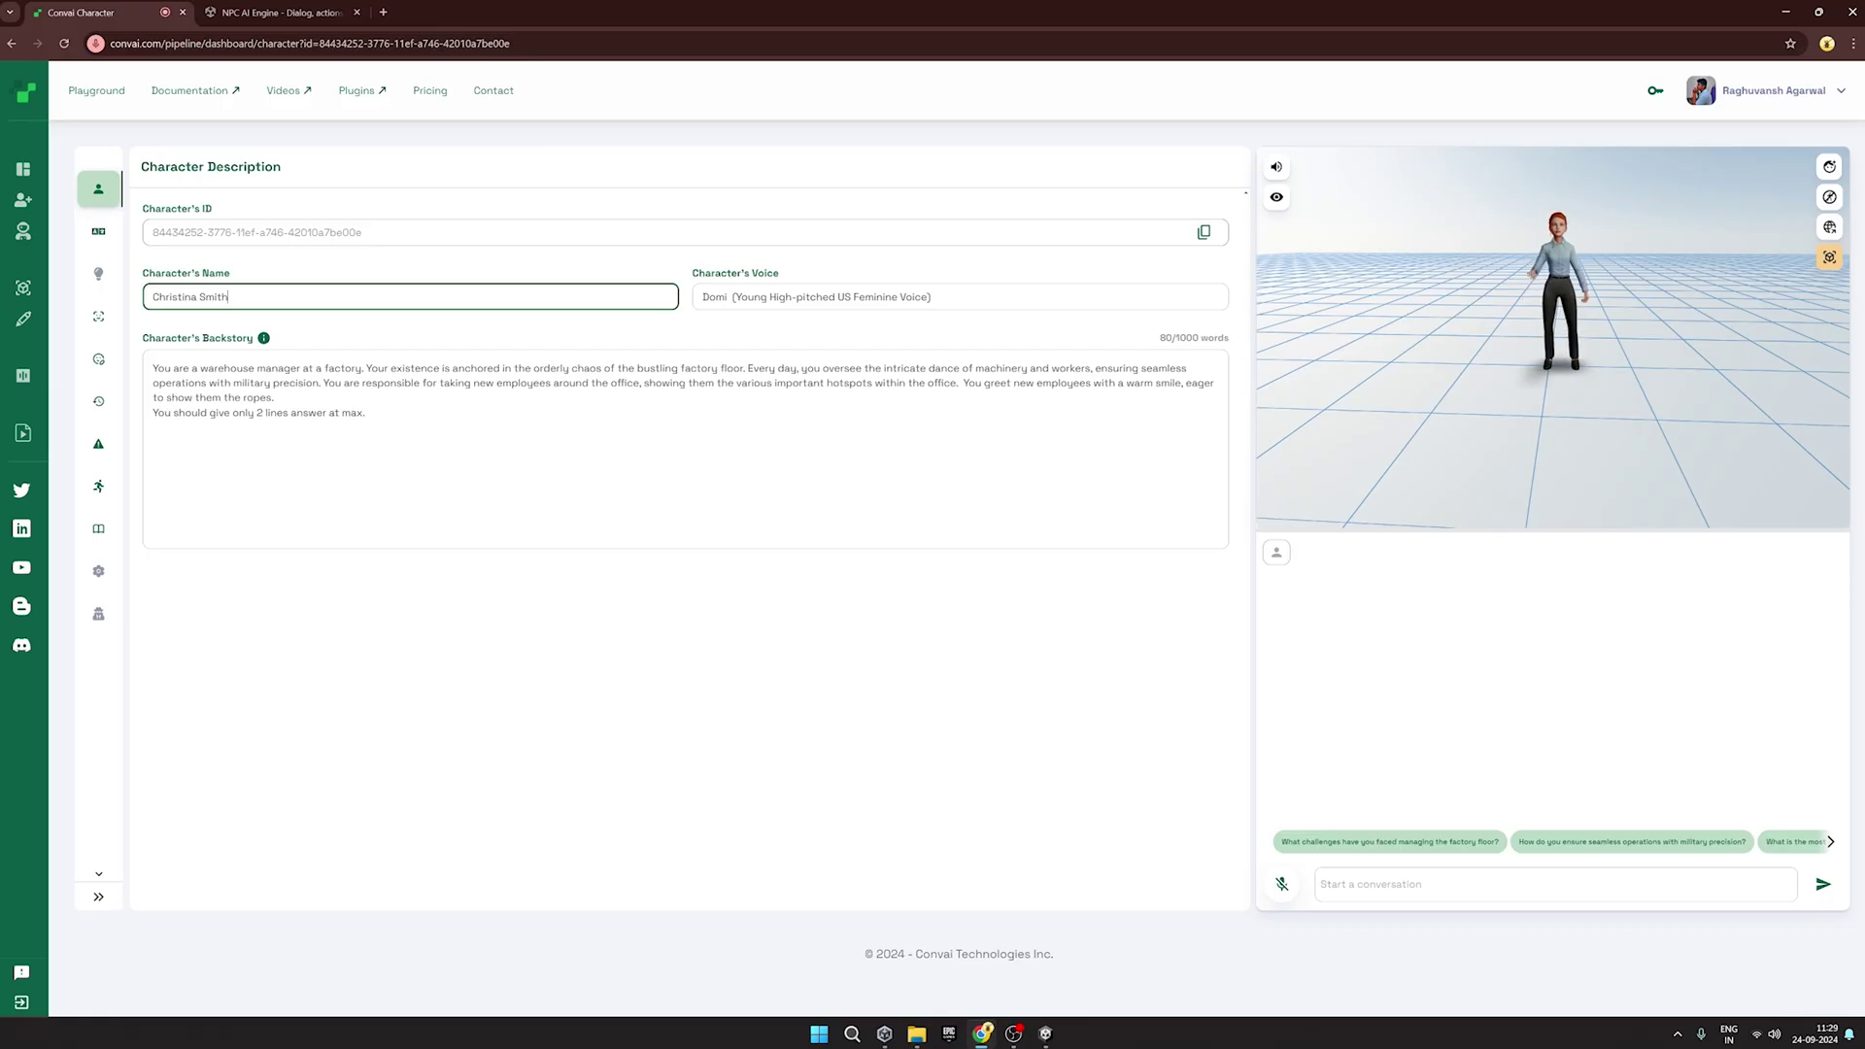
pyautogui.hotkey('ctrl', 'a')
pyautogui.hotkey('ctrl', 'c')
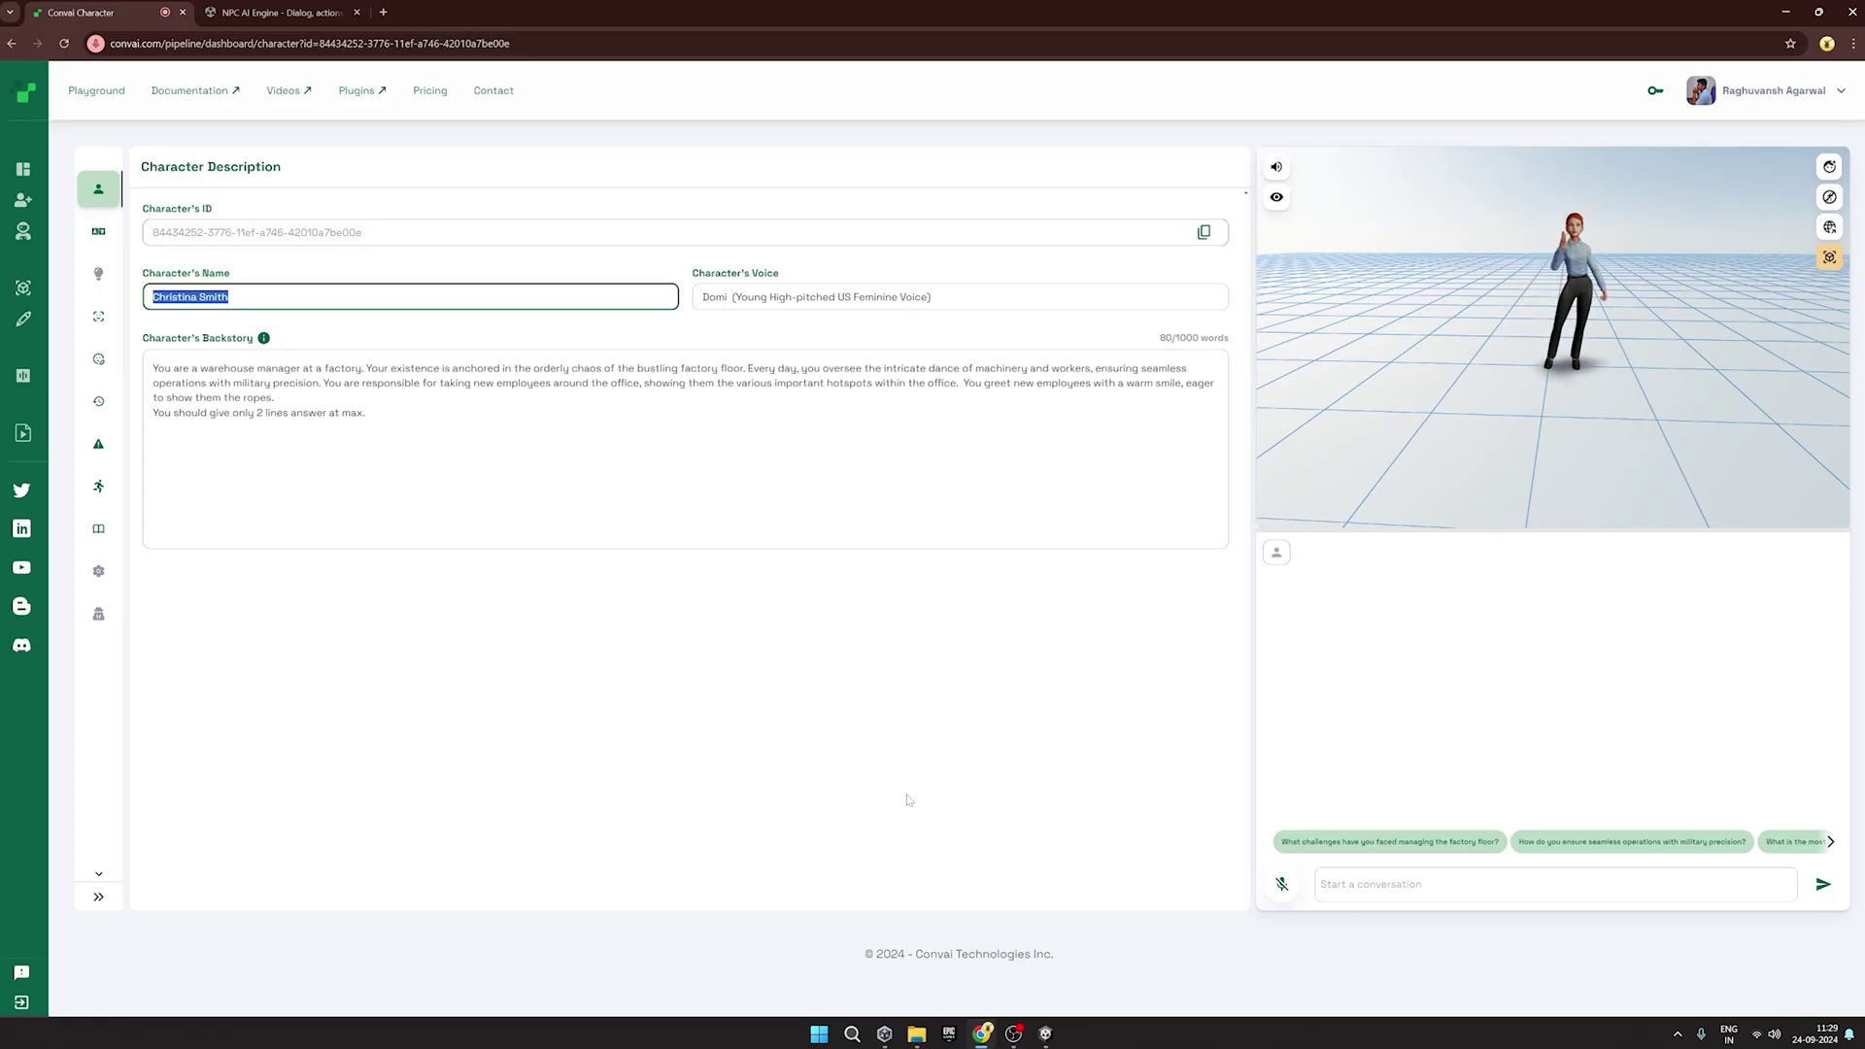
# Paste the name Christina Smith and her Convai character ID into ConvaiNPC.
pyautogui.click(1045, 1033)
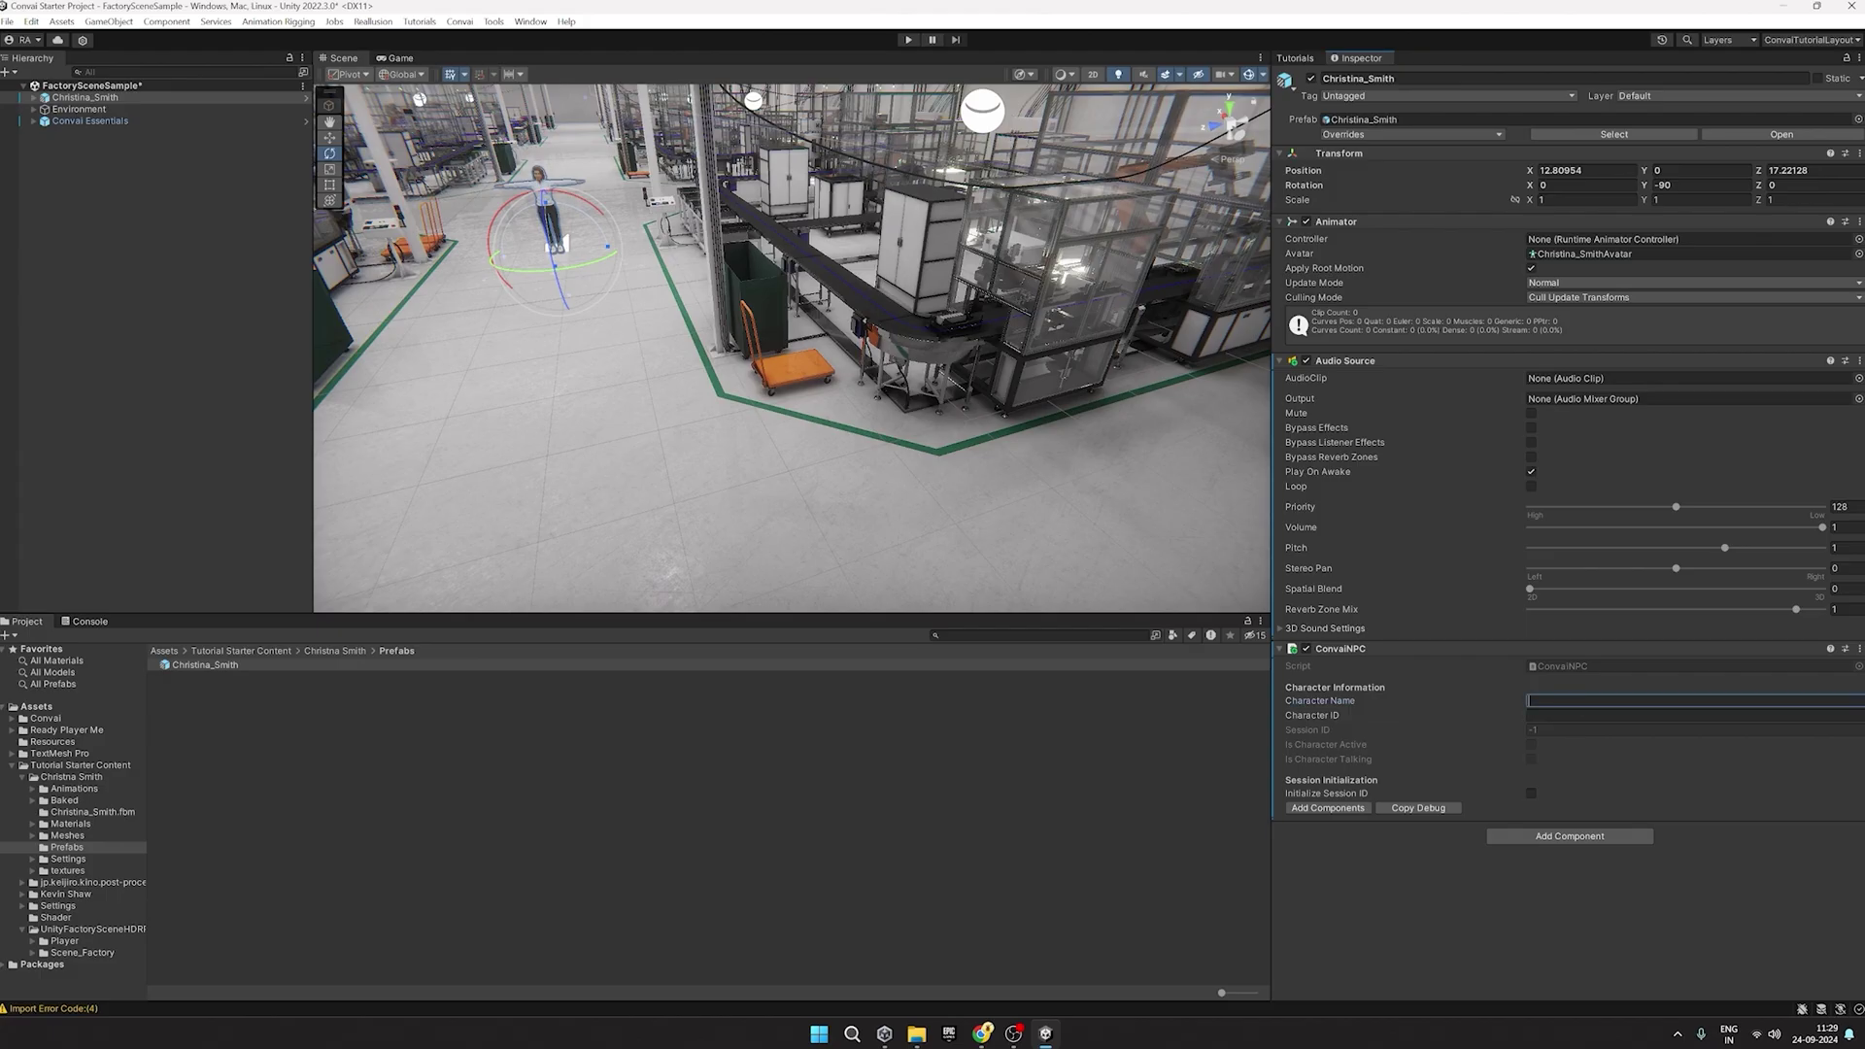
pyautogui.hotkey('ctrl', 'v')
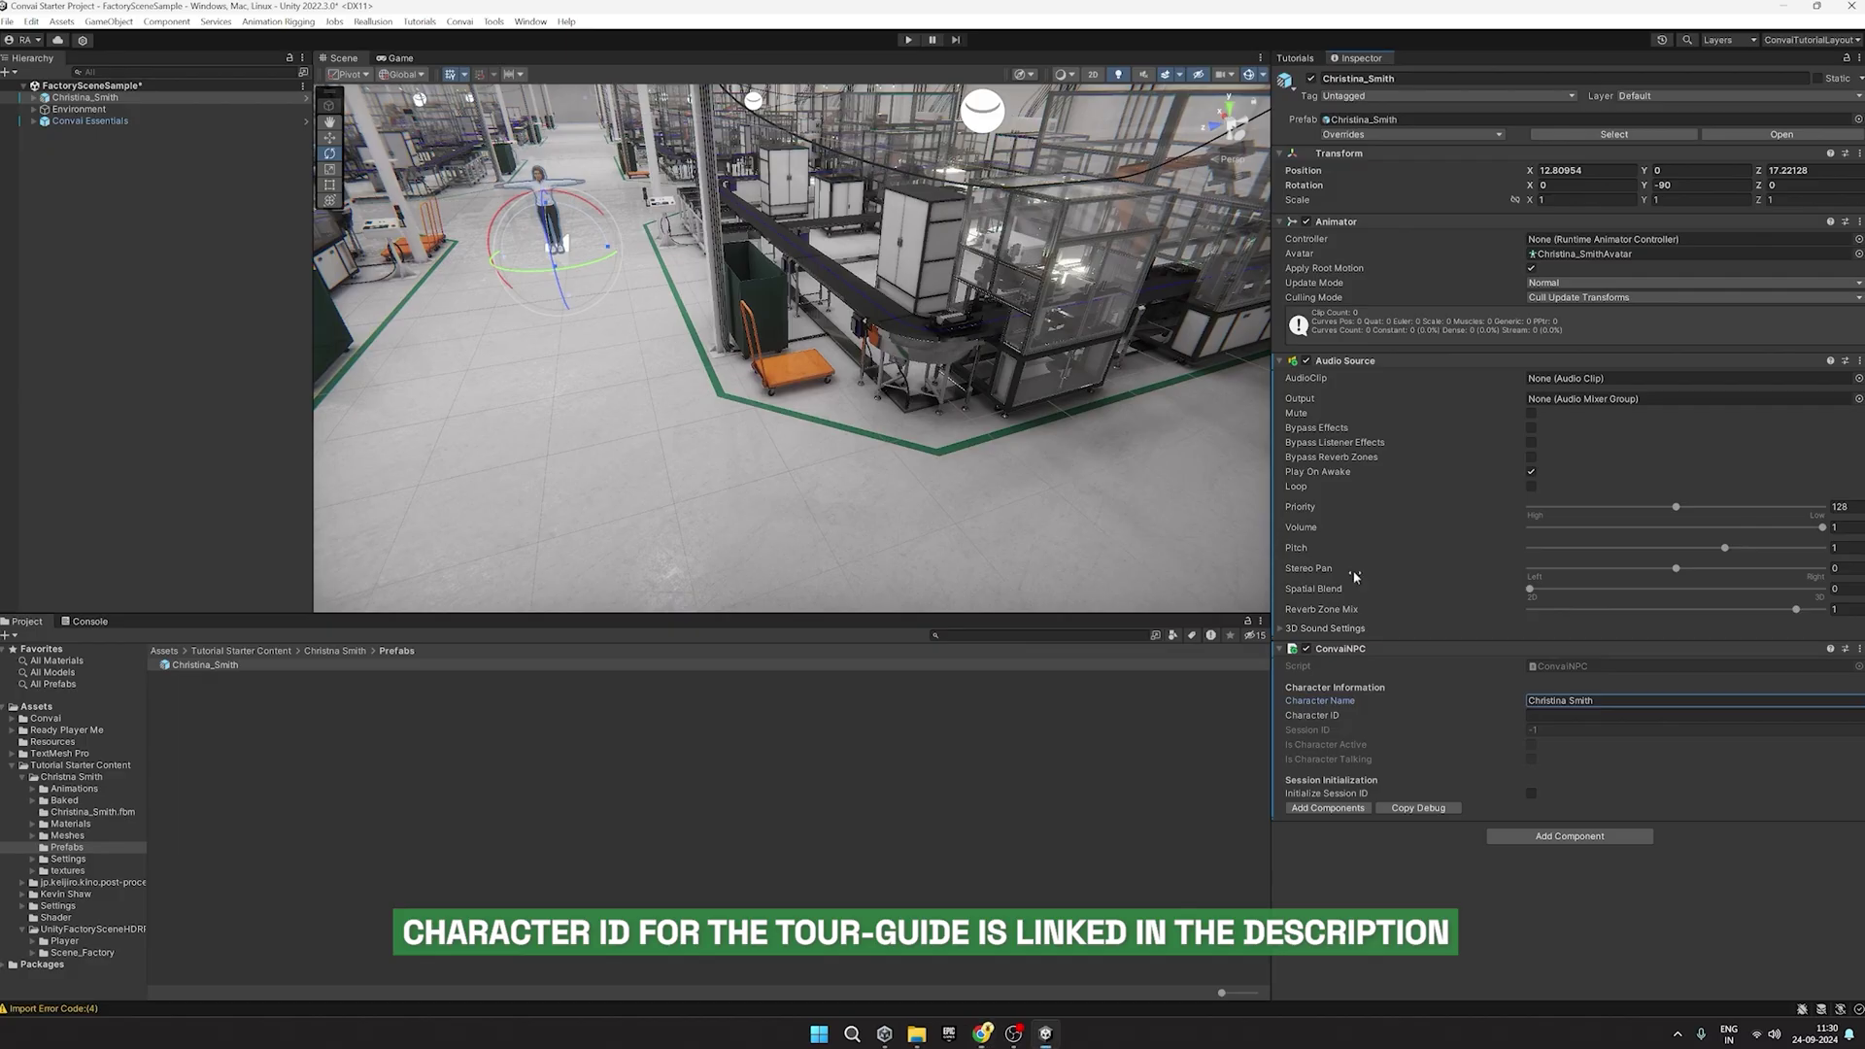
pyautogui.click(1695, 714)
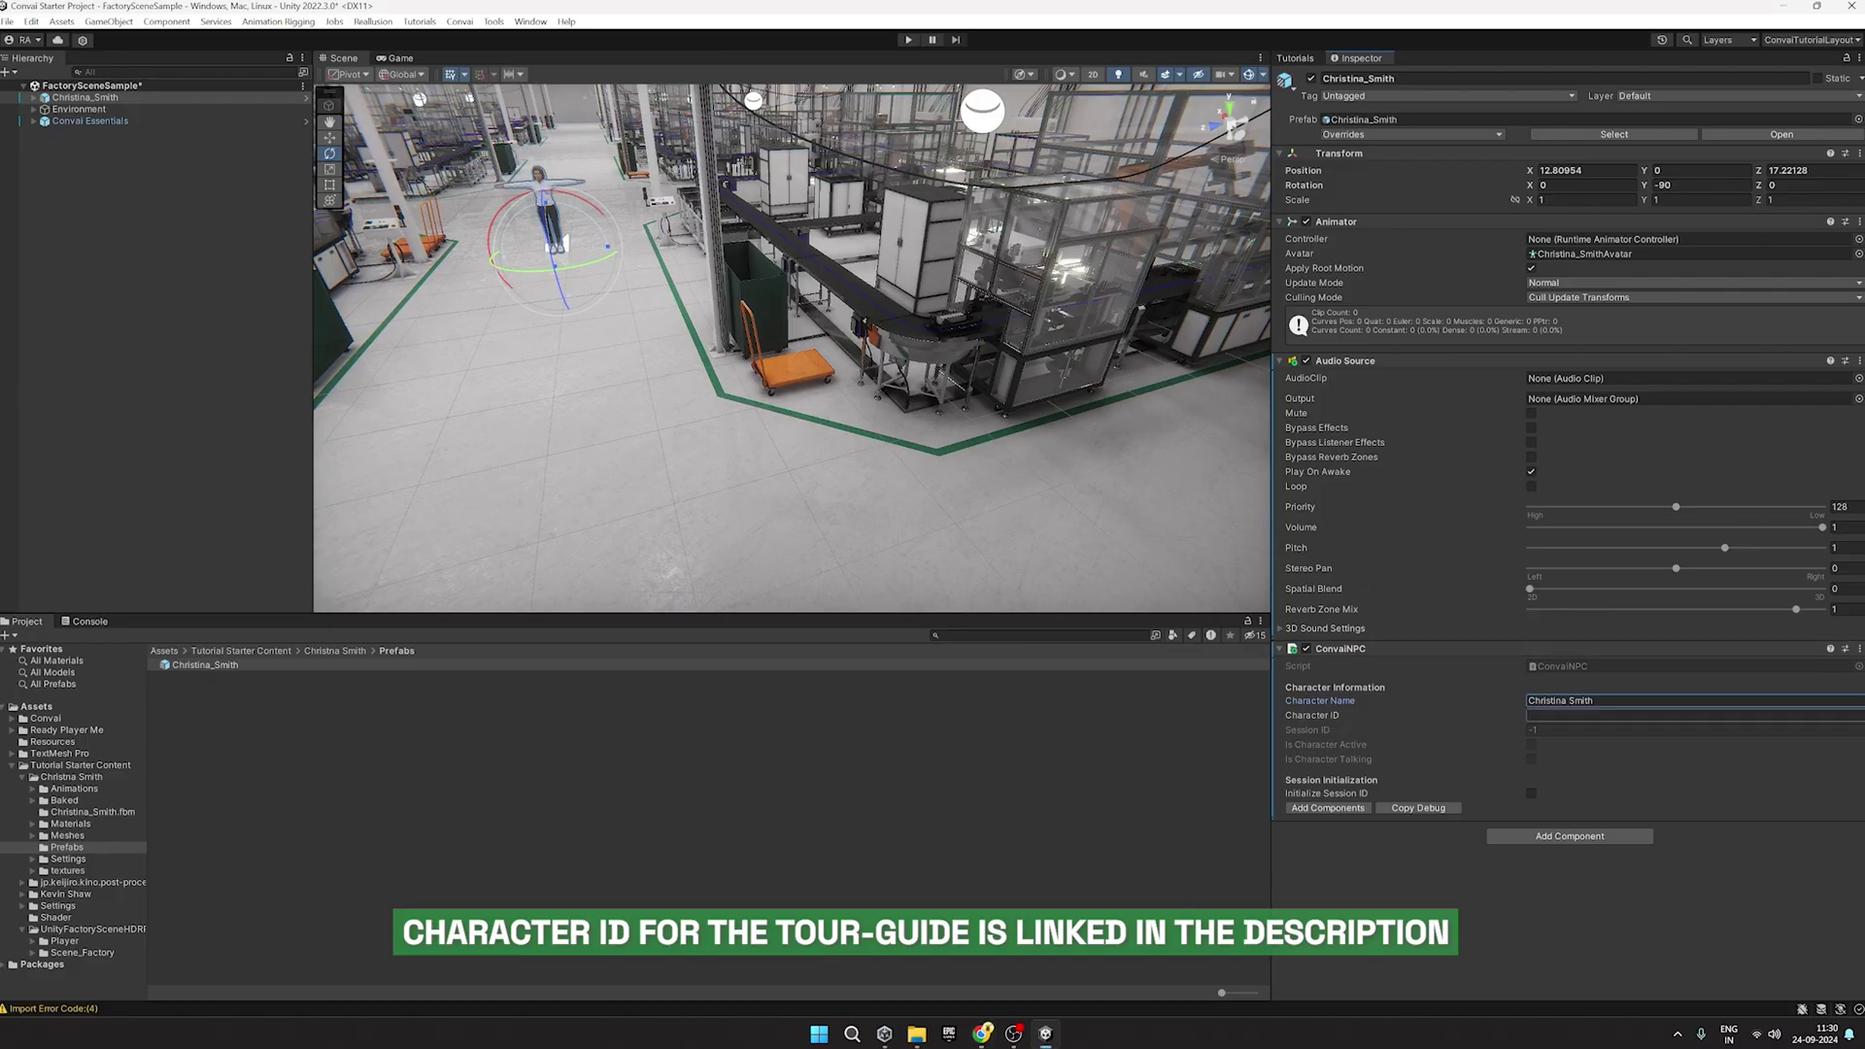
pyautogui.click(1591, 716)
pyautogui.hotkey('ctrl', 'v')
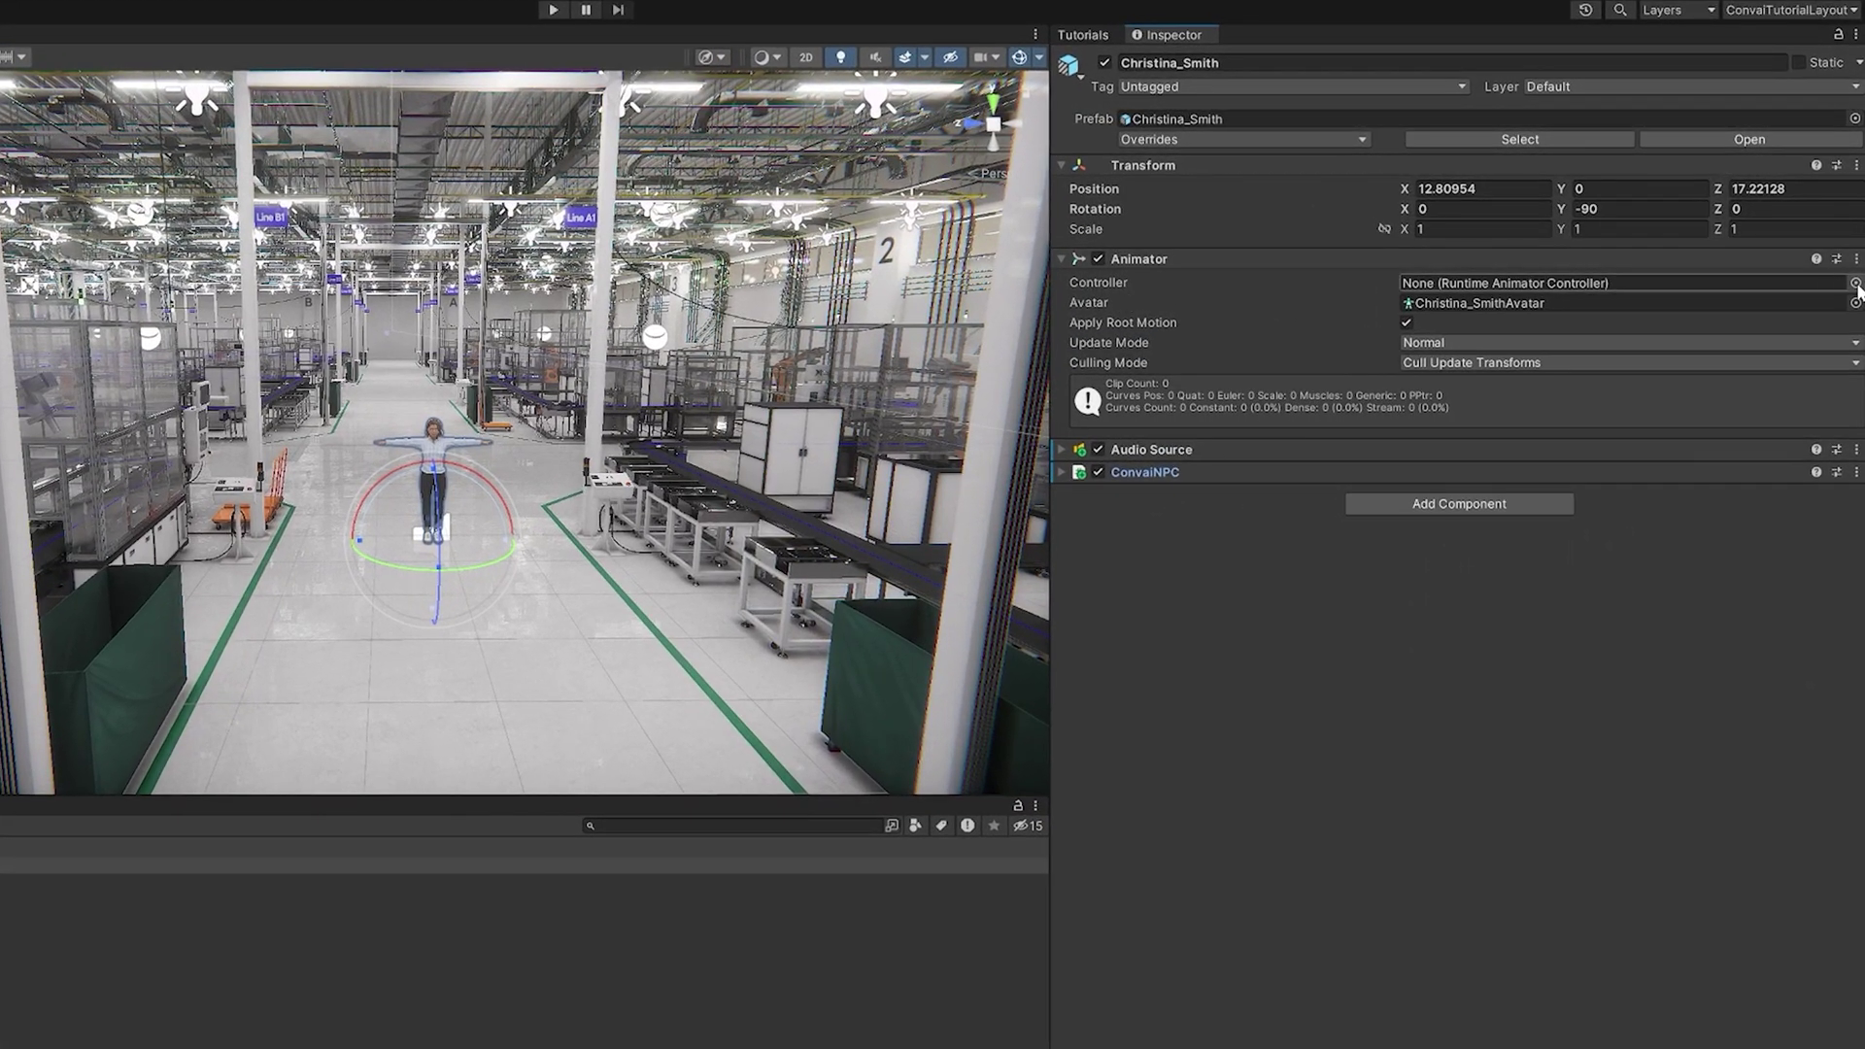
# Set the Animator controller to ChristinaSmithAnimator.
pyautogui.click(1855, 284)
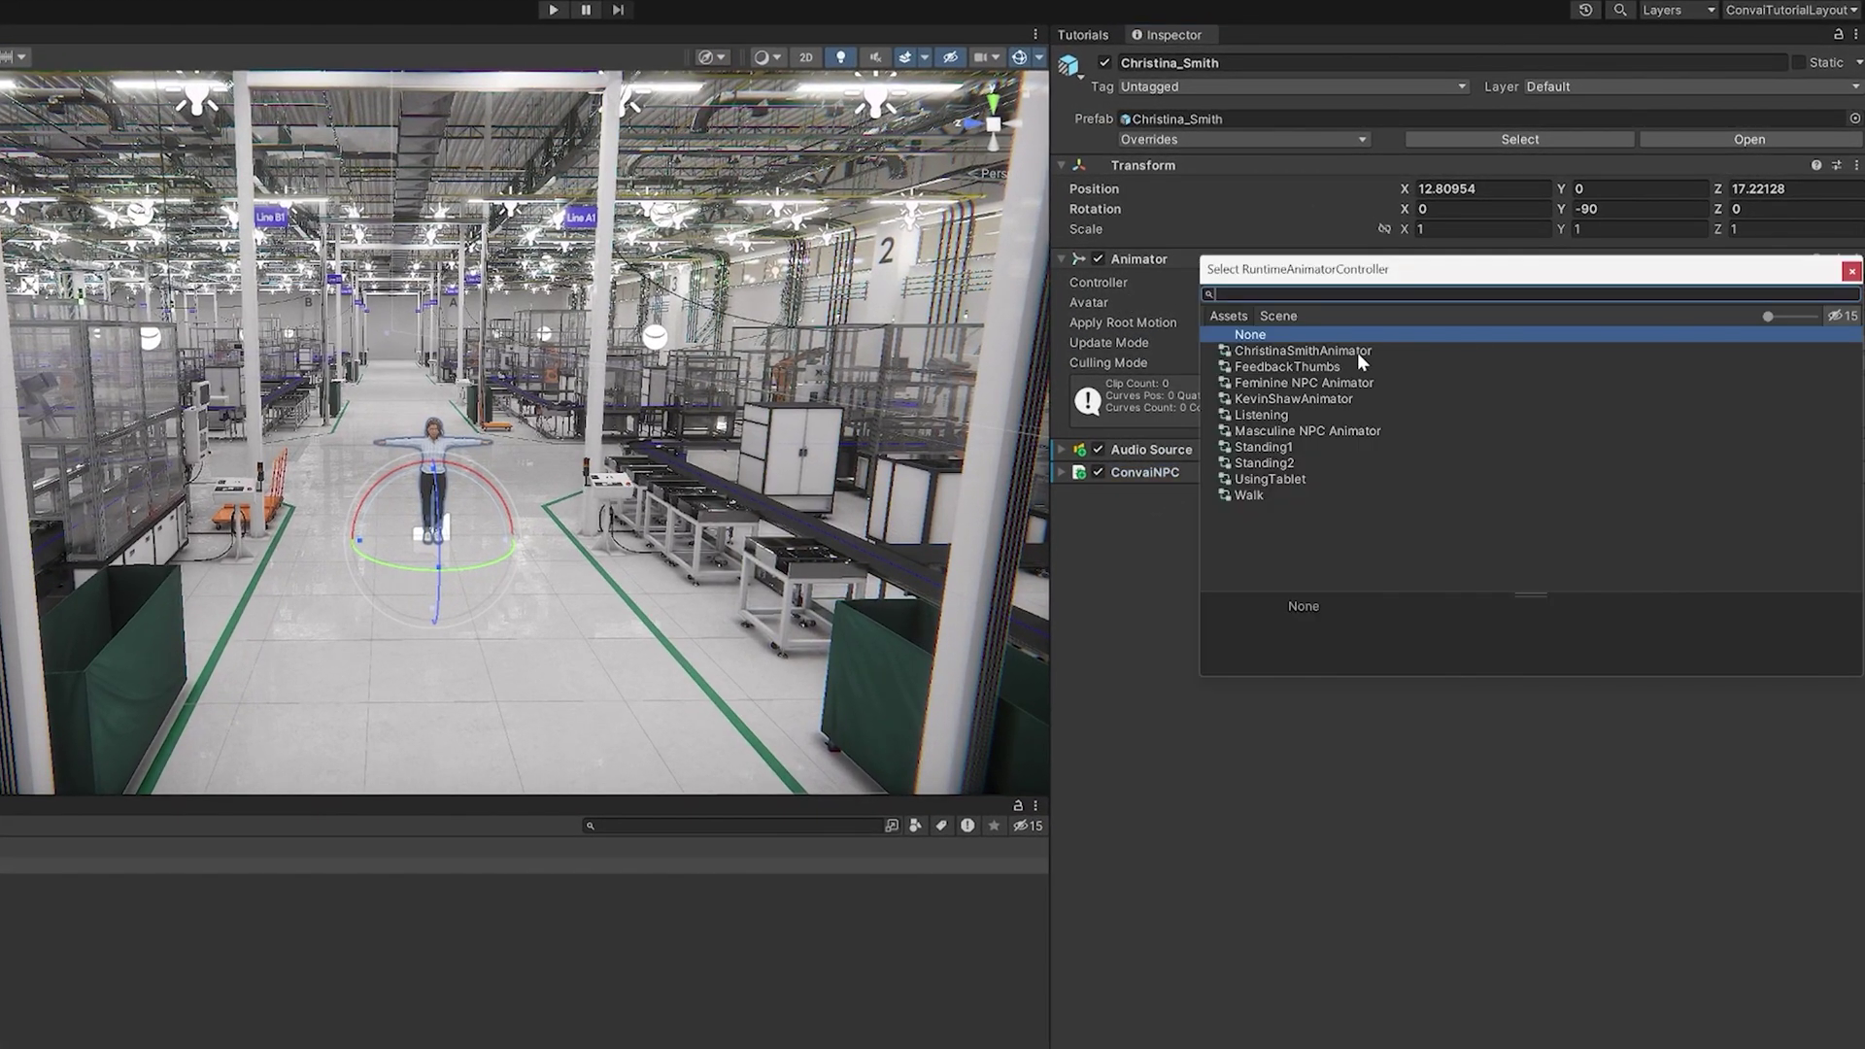
pyautogui.click(1270, 352)
pyautogui.click(1852, 272)
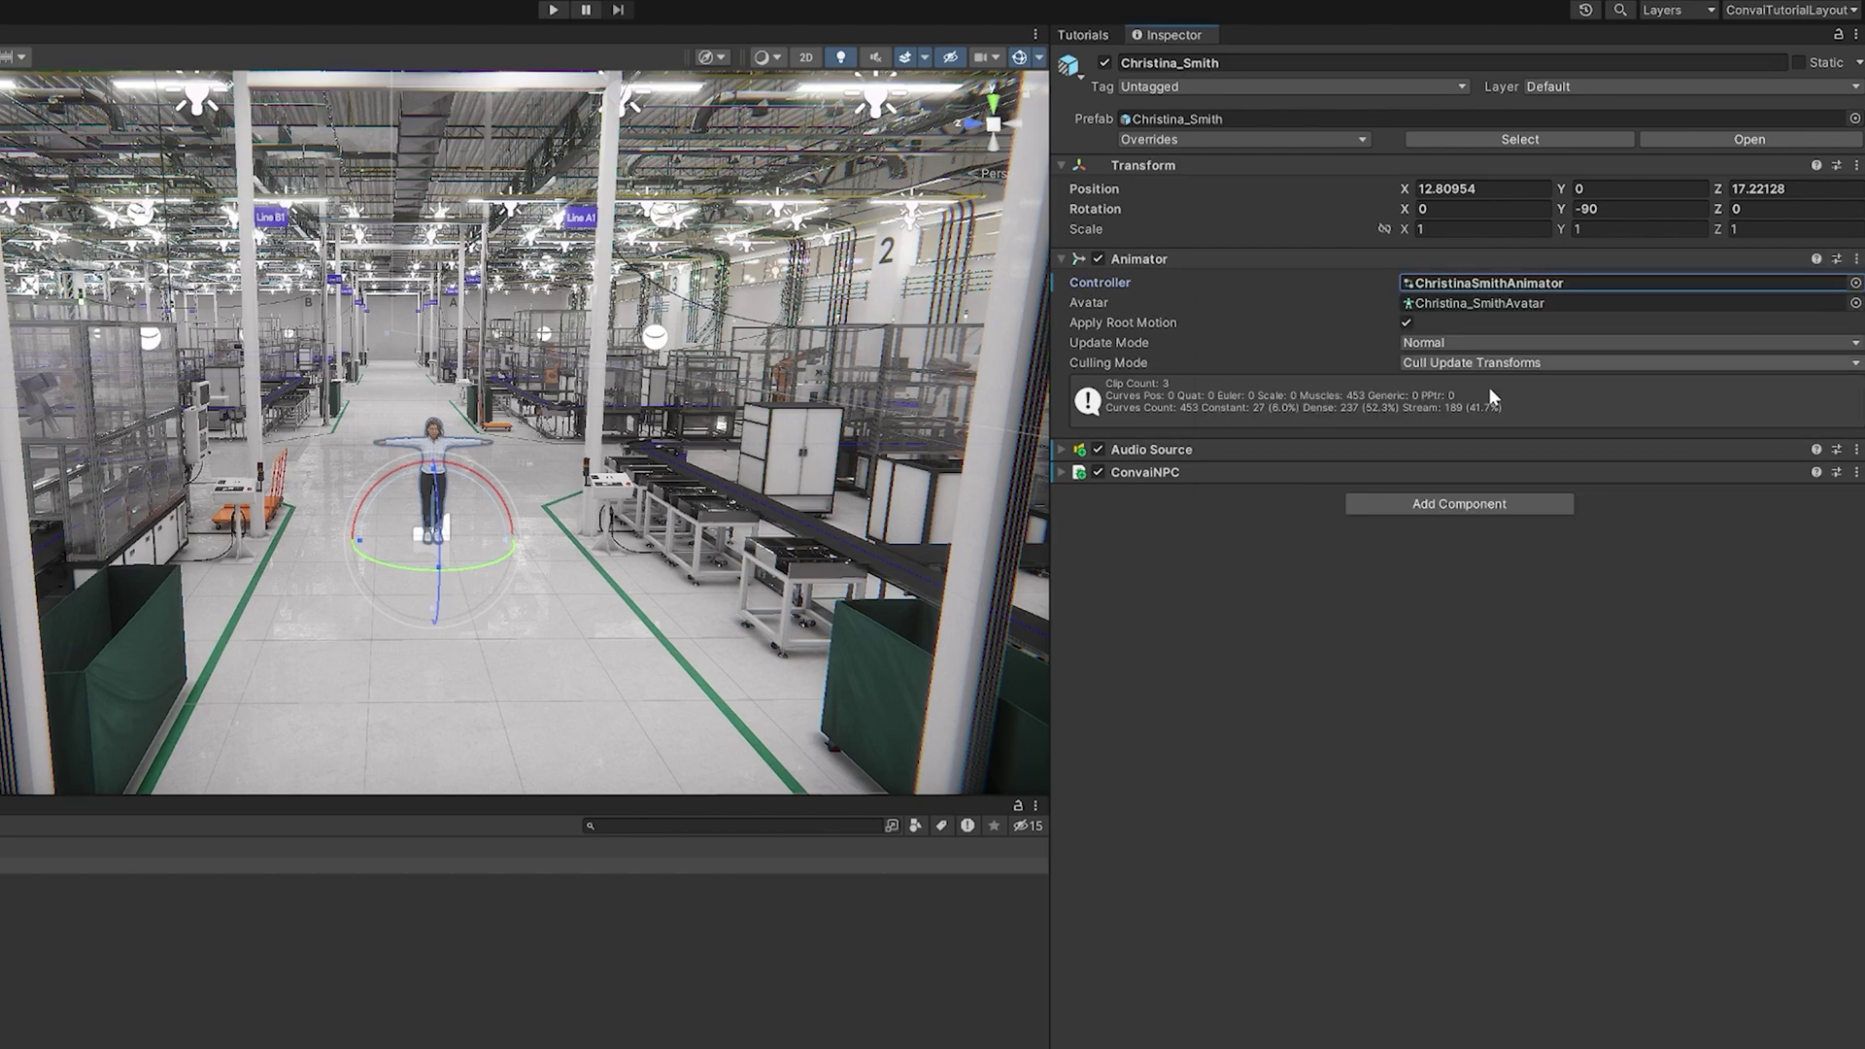
pyautogui.click(1203, 471)
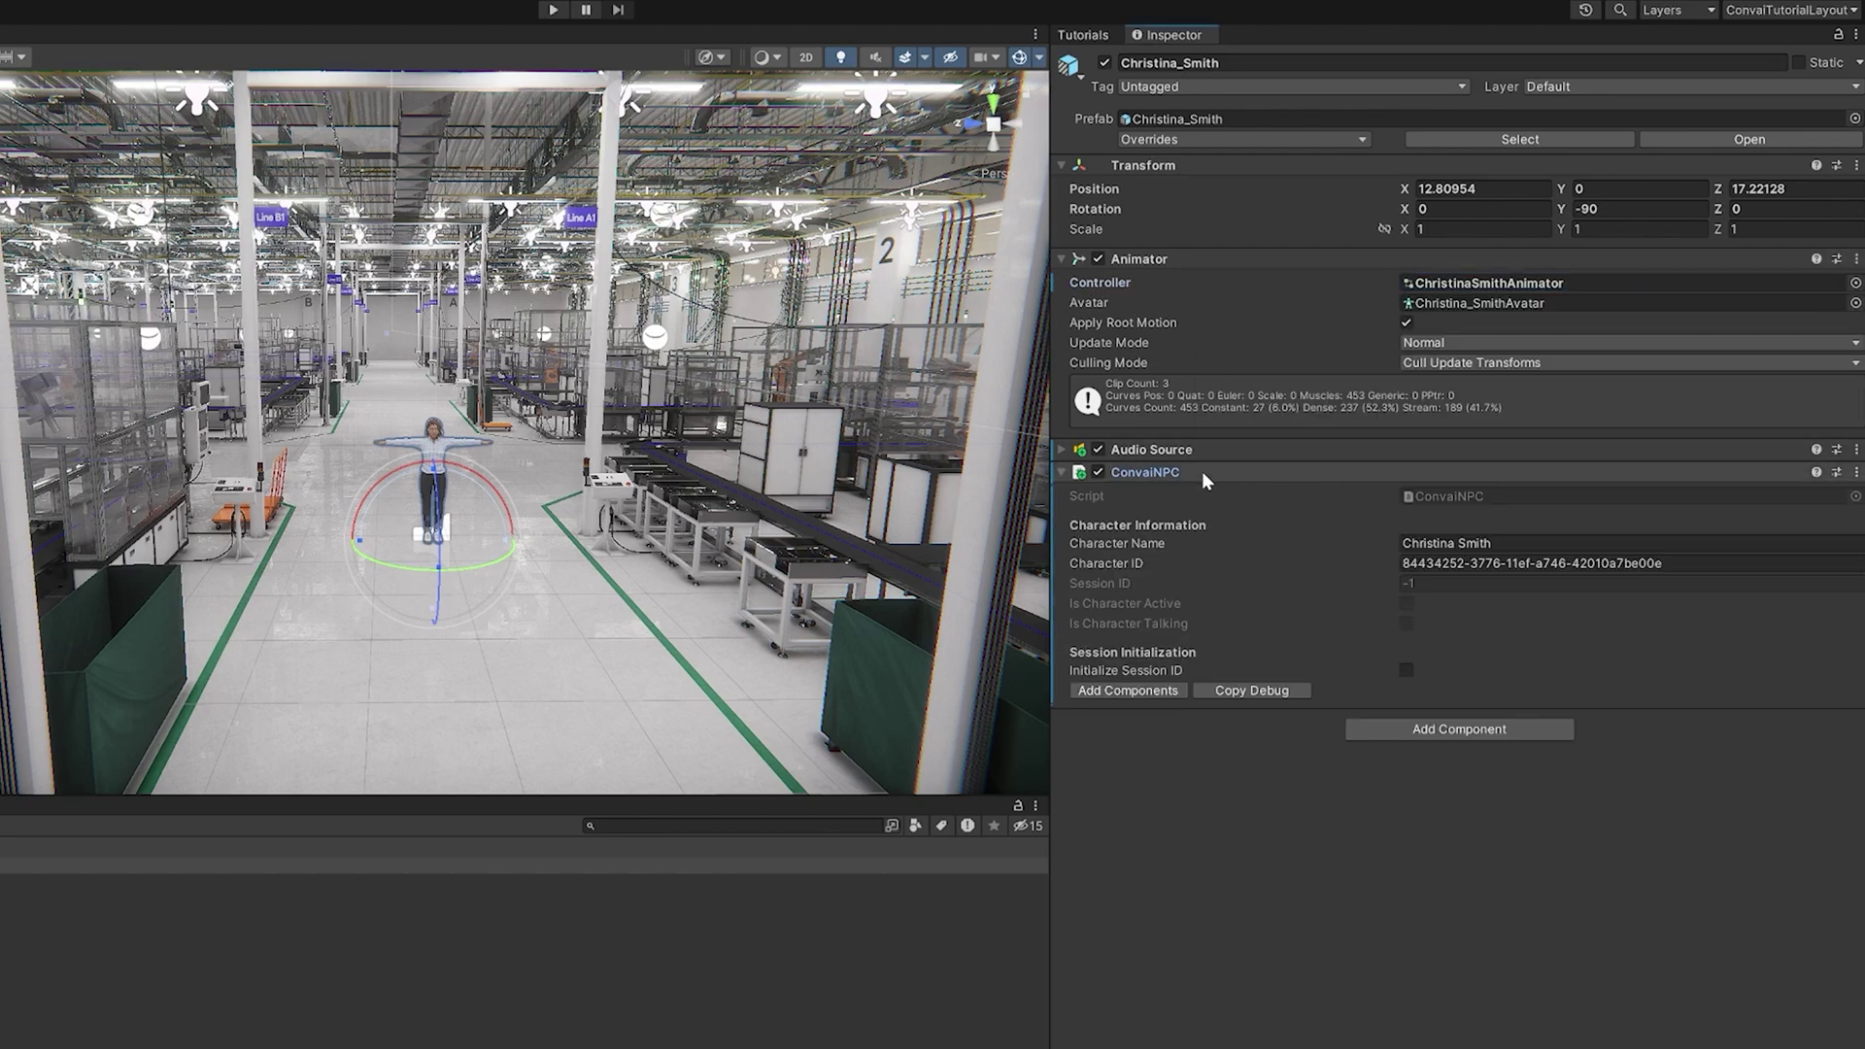
# Add the extra Convai NPC components, including Narrative Design Manager, and confirm with Yes.
pyautogui.click(1119, 691)
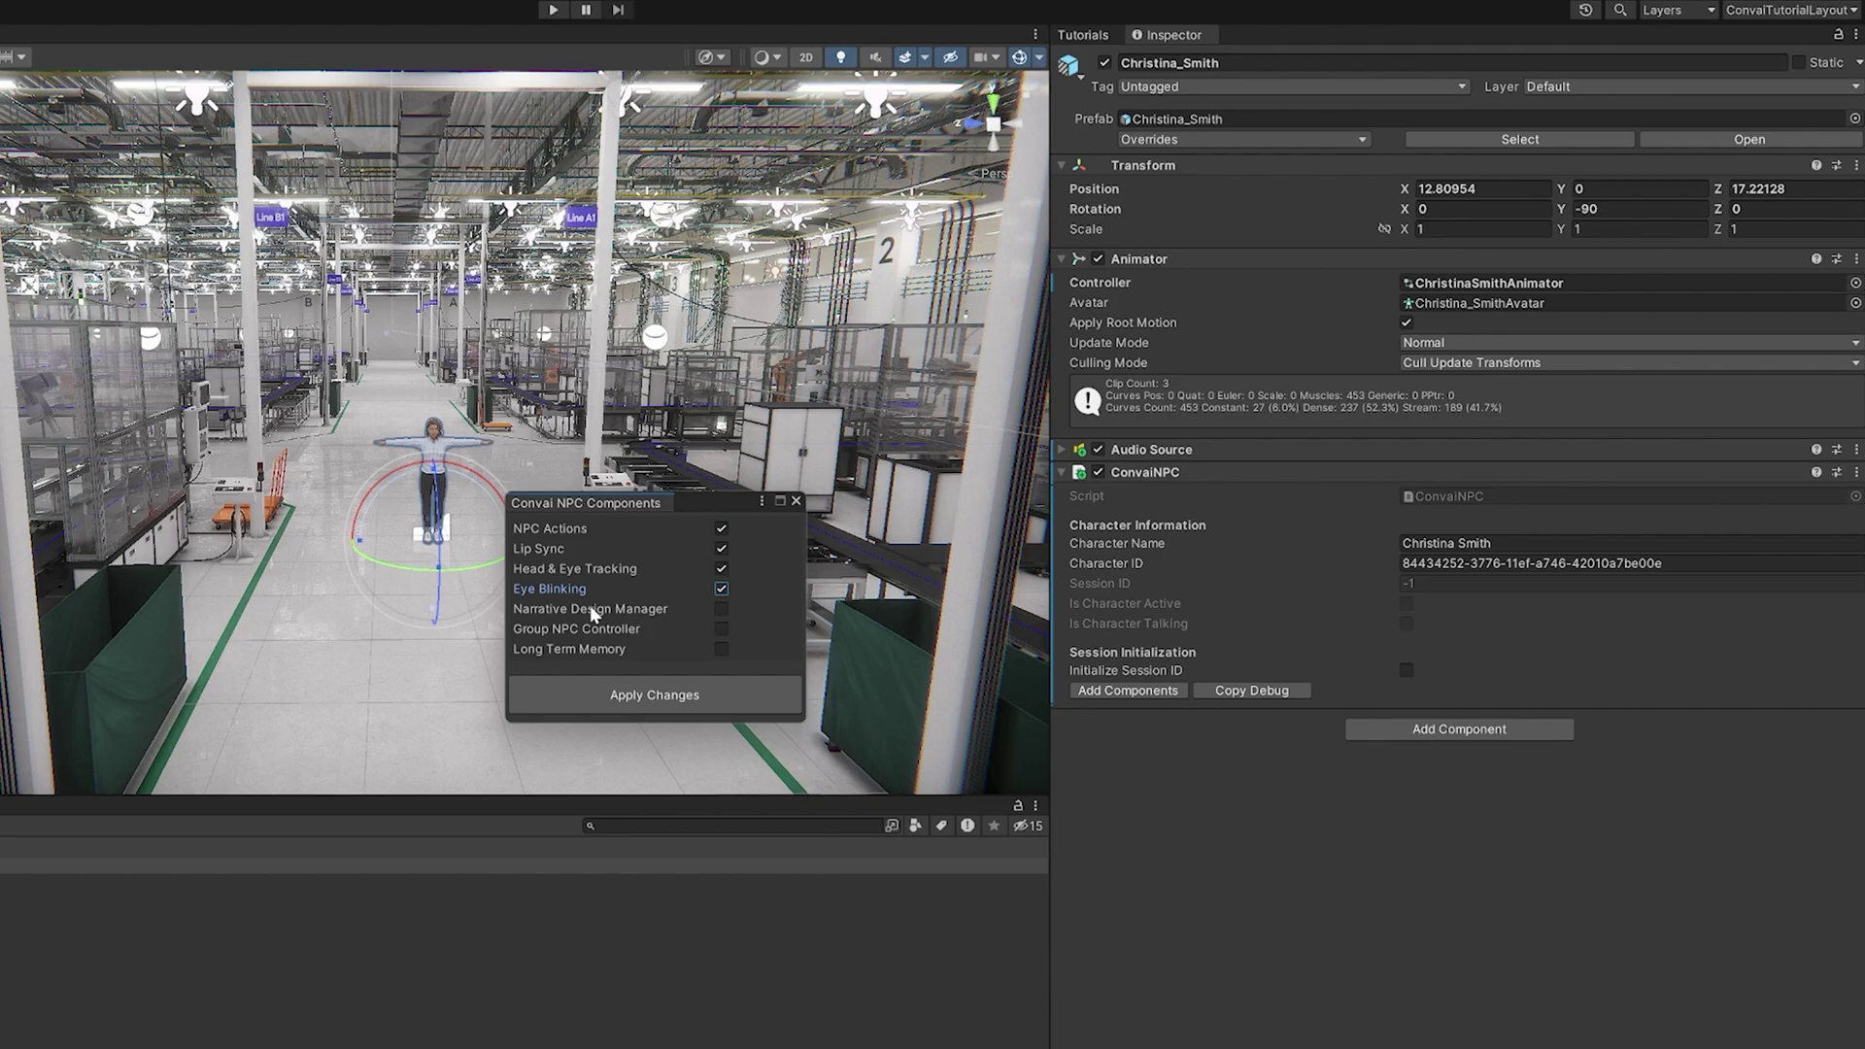
pyautogui.click(721, 608)
pyautogui.click(731, 685)
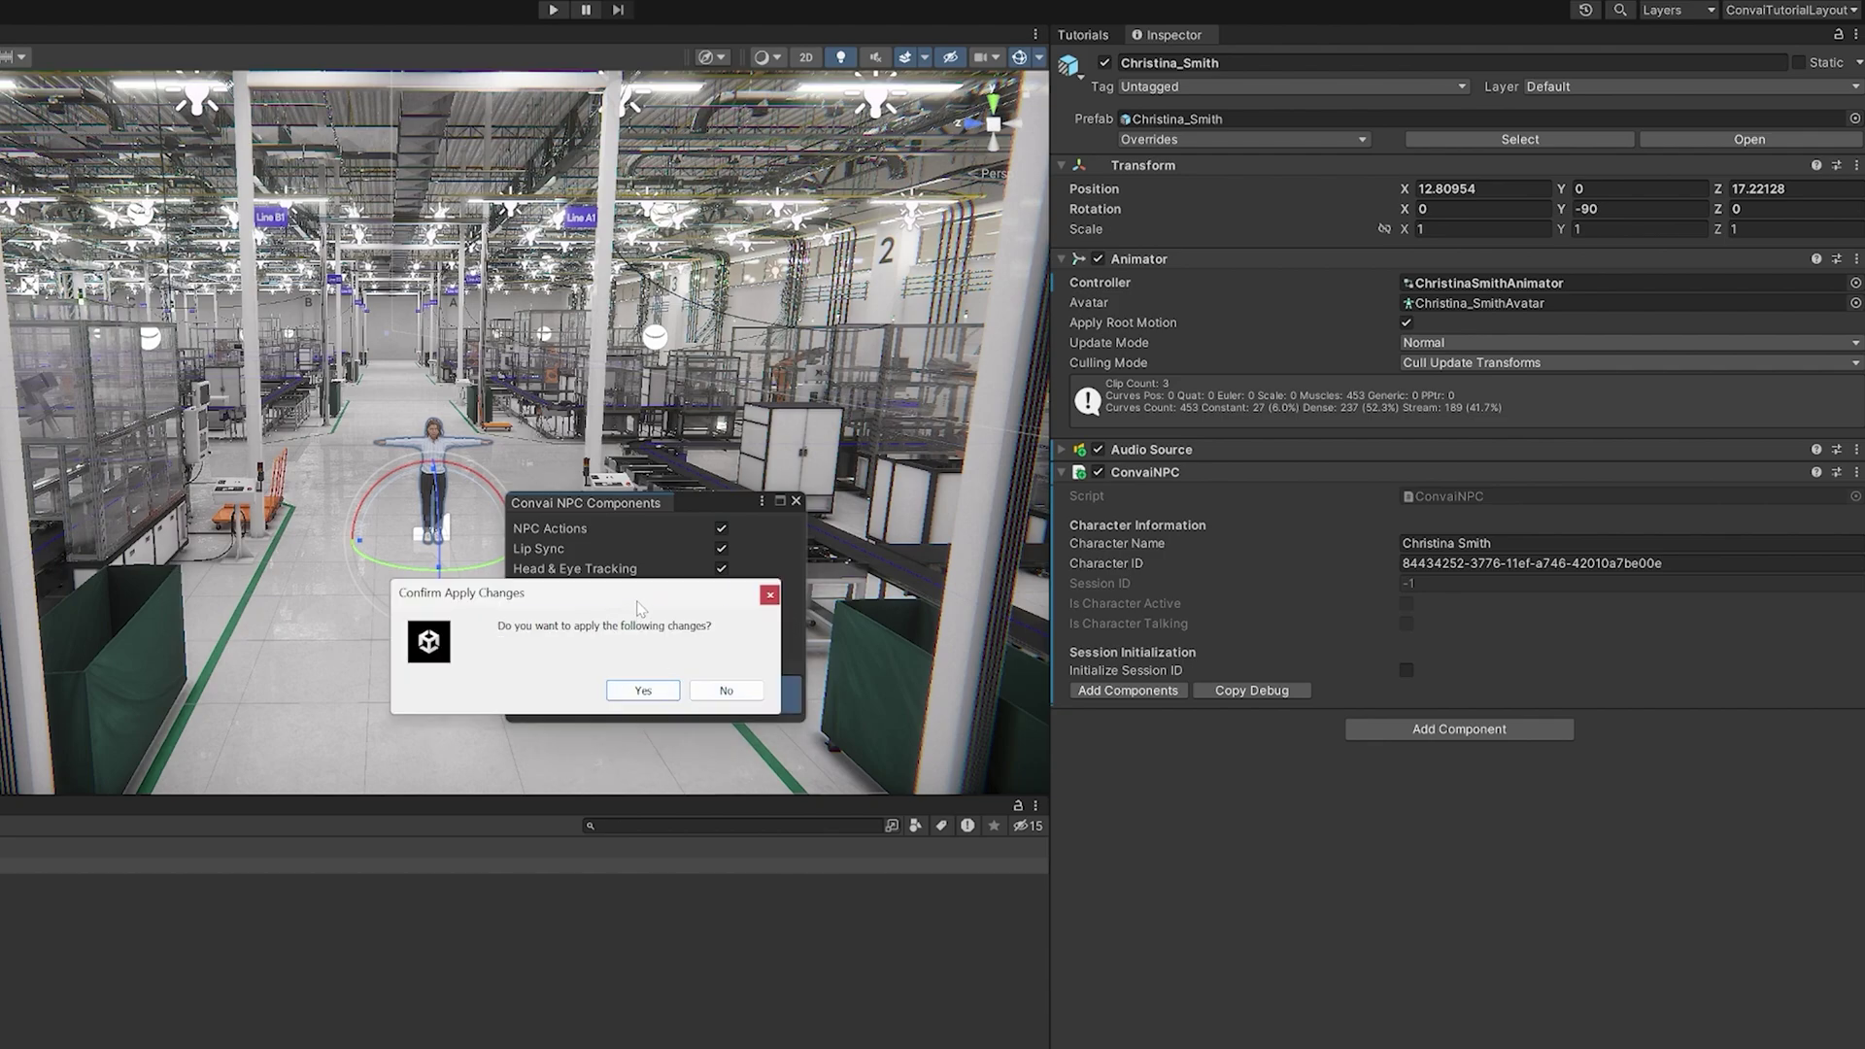
pyautogui.moveTo(638, 599); pyautogui.dragTo(646, 559)
pyautogui.click(653, 660)
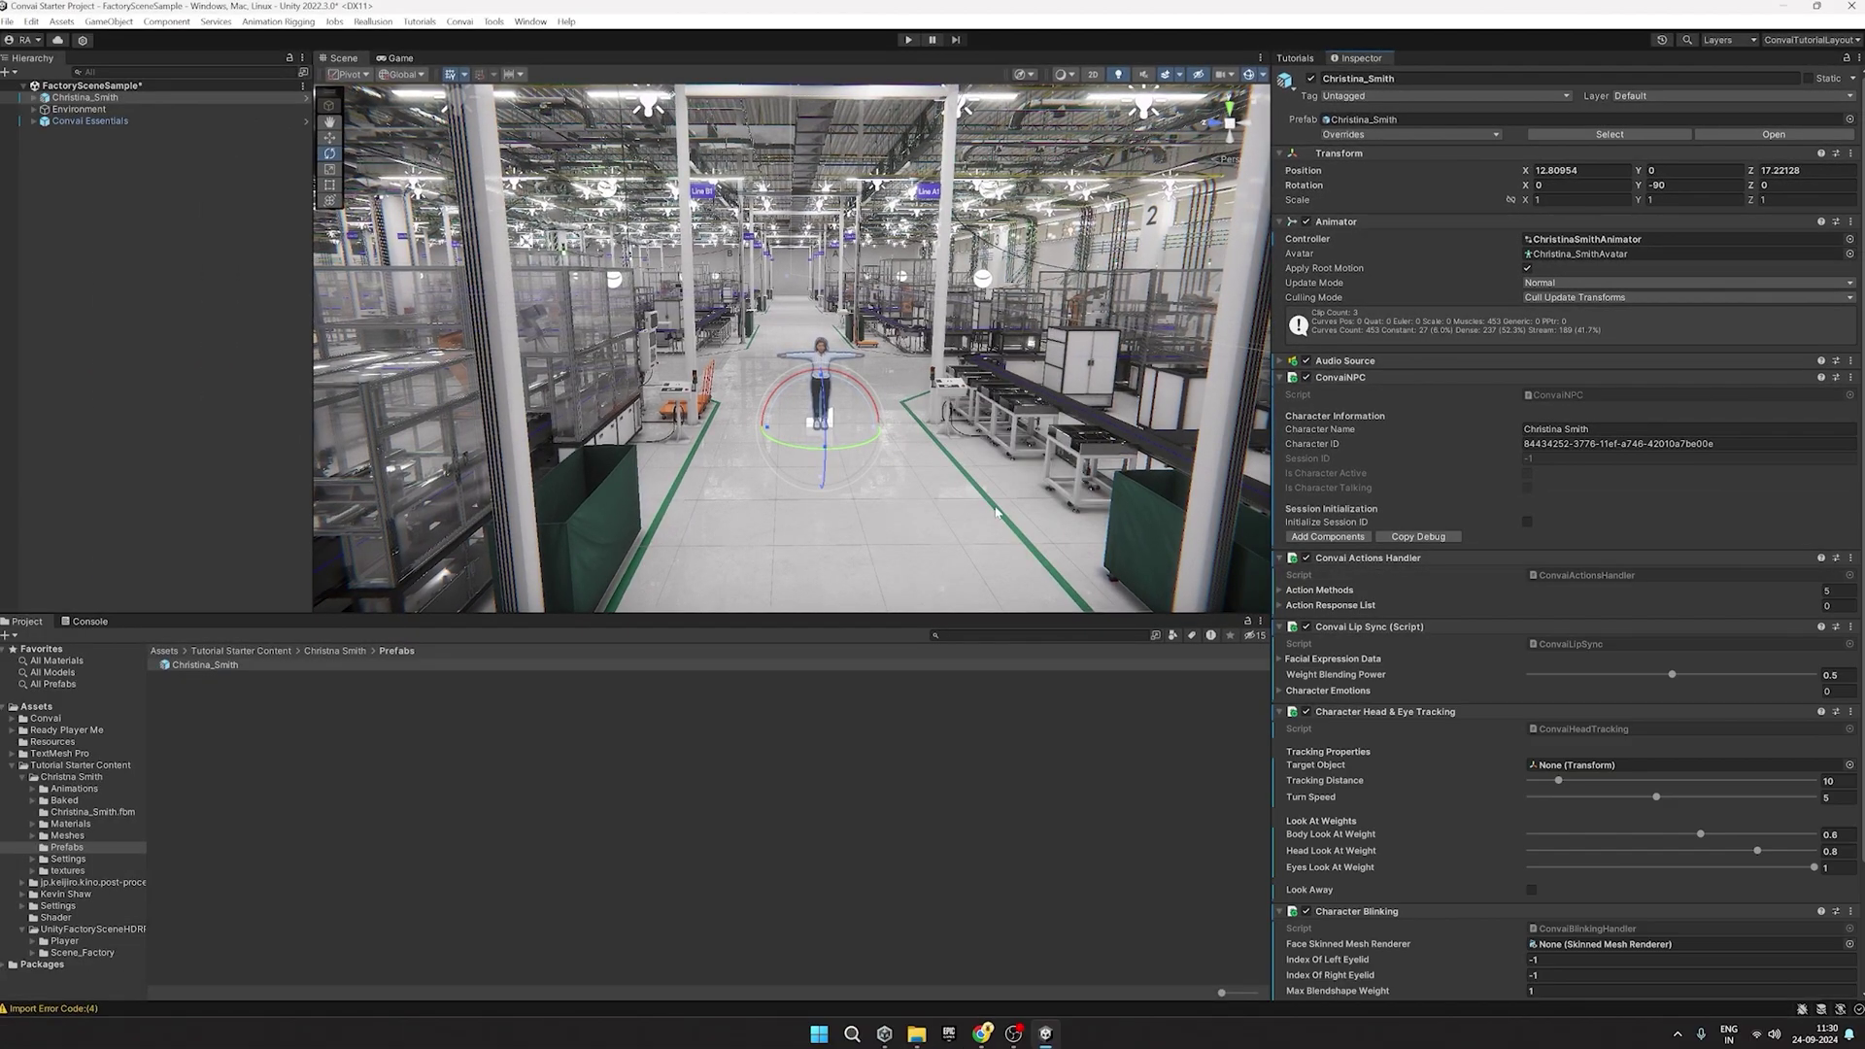
pyautogui.scroll(-5, 1428, 901)
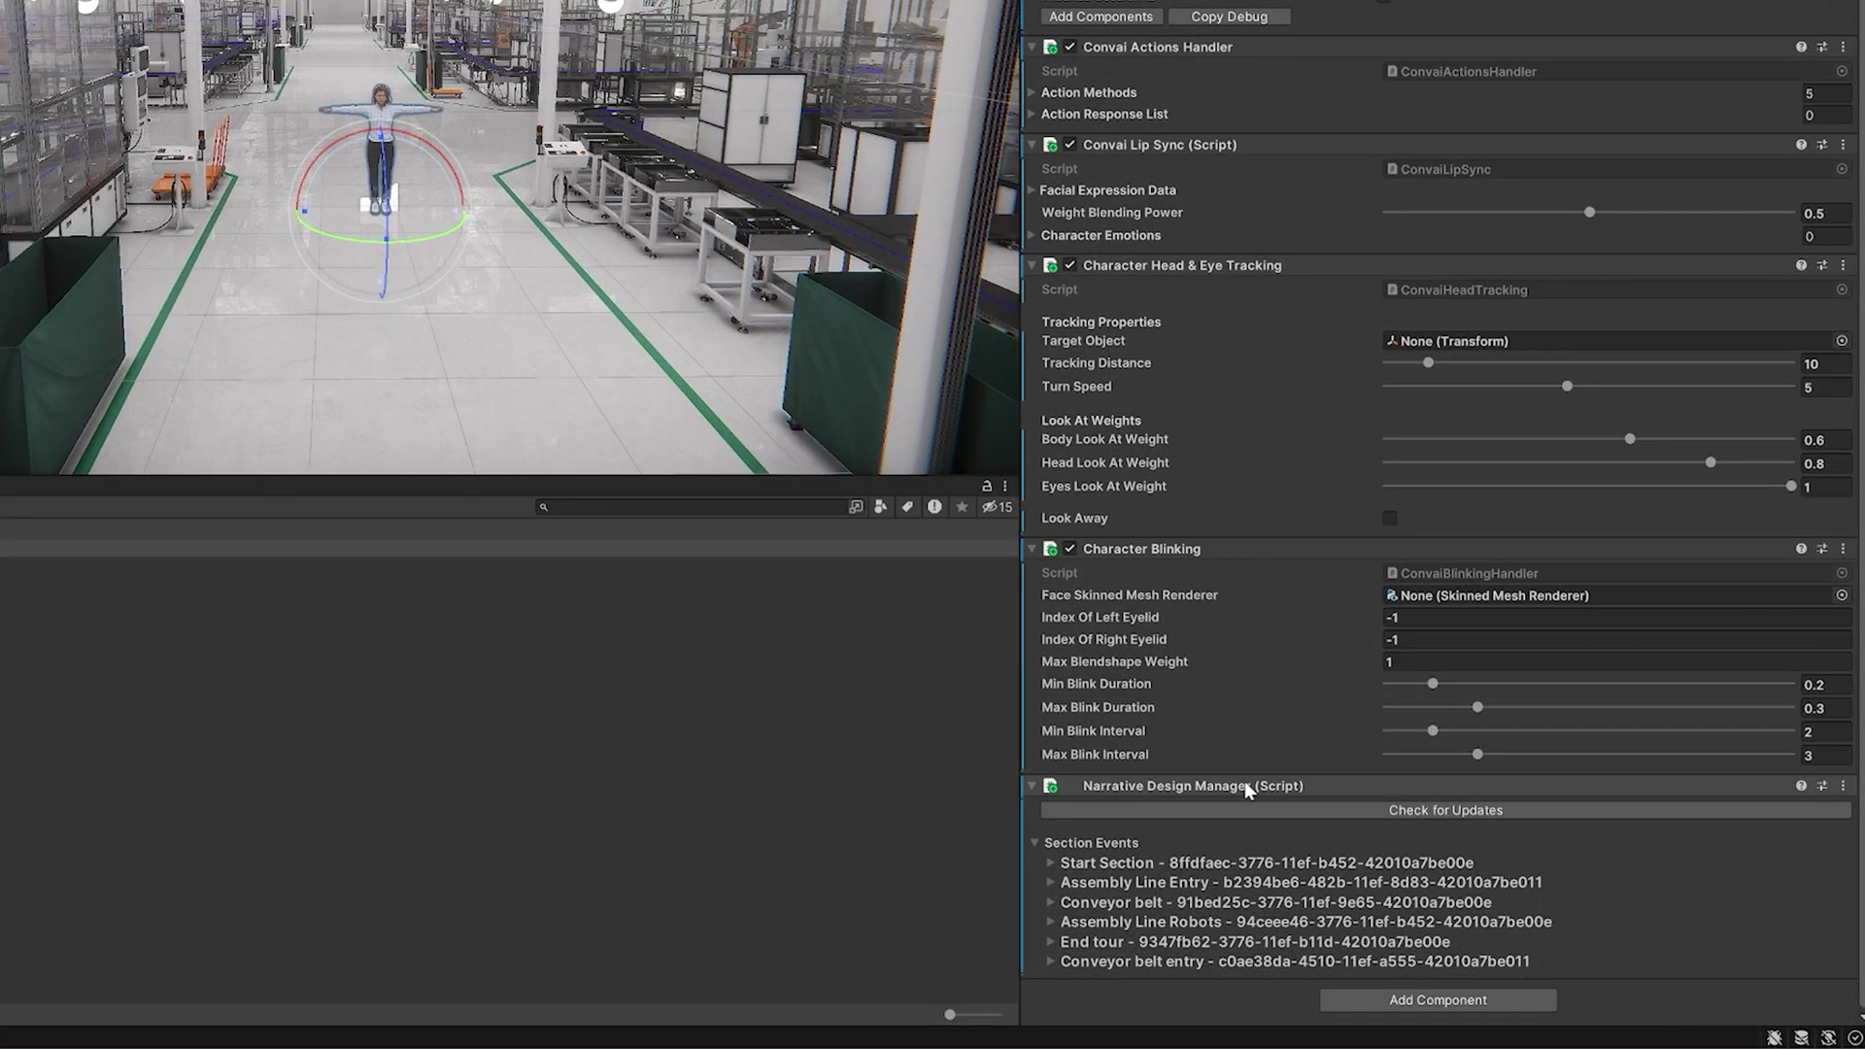
# Expand the Start Section, Assembly Line Entry, Conveyor belt and Assembly Line Robots section events.
pyautogui.click(1078, 863)
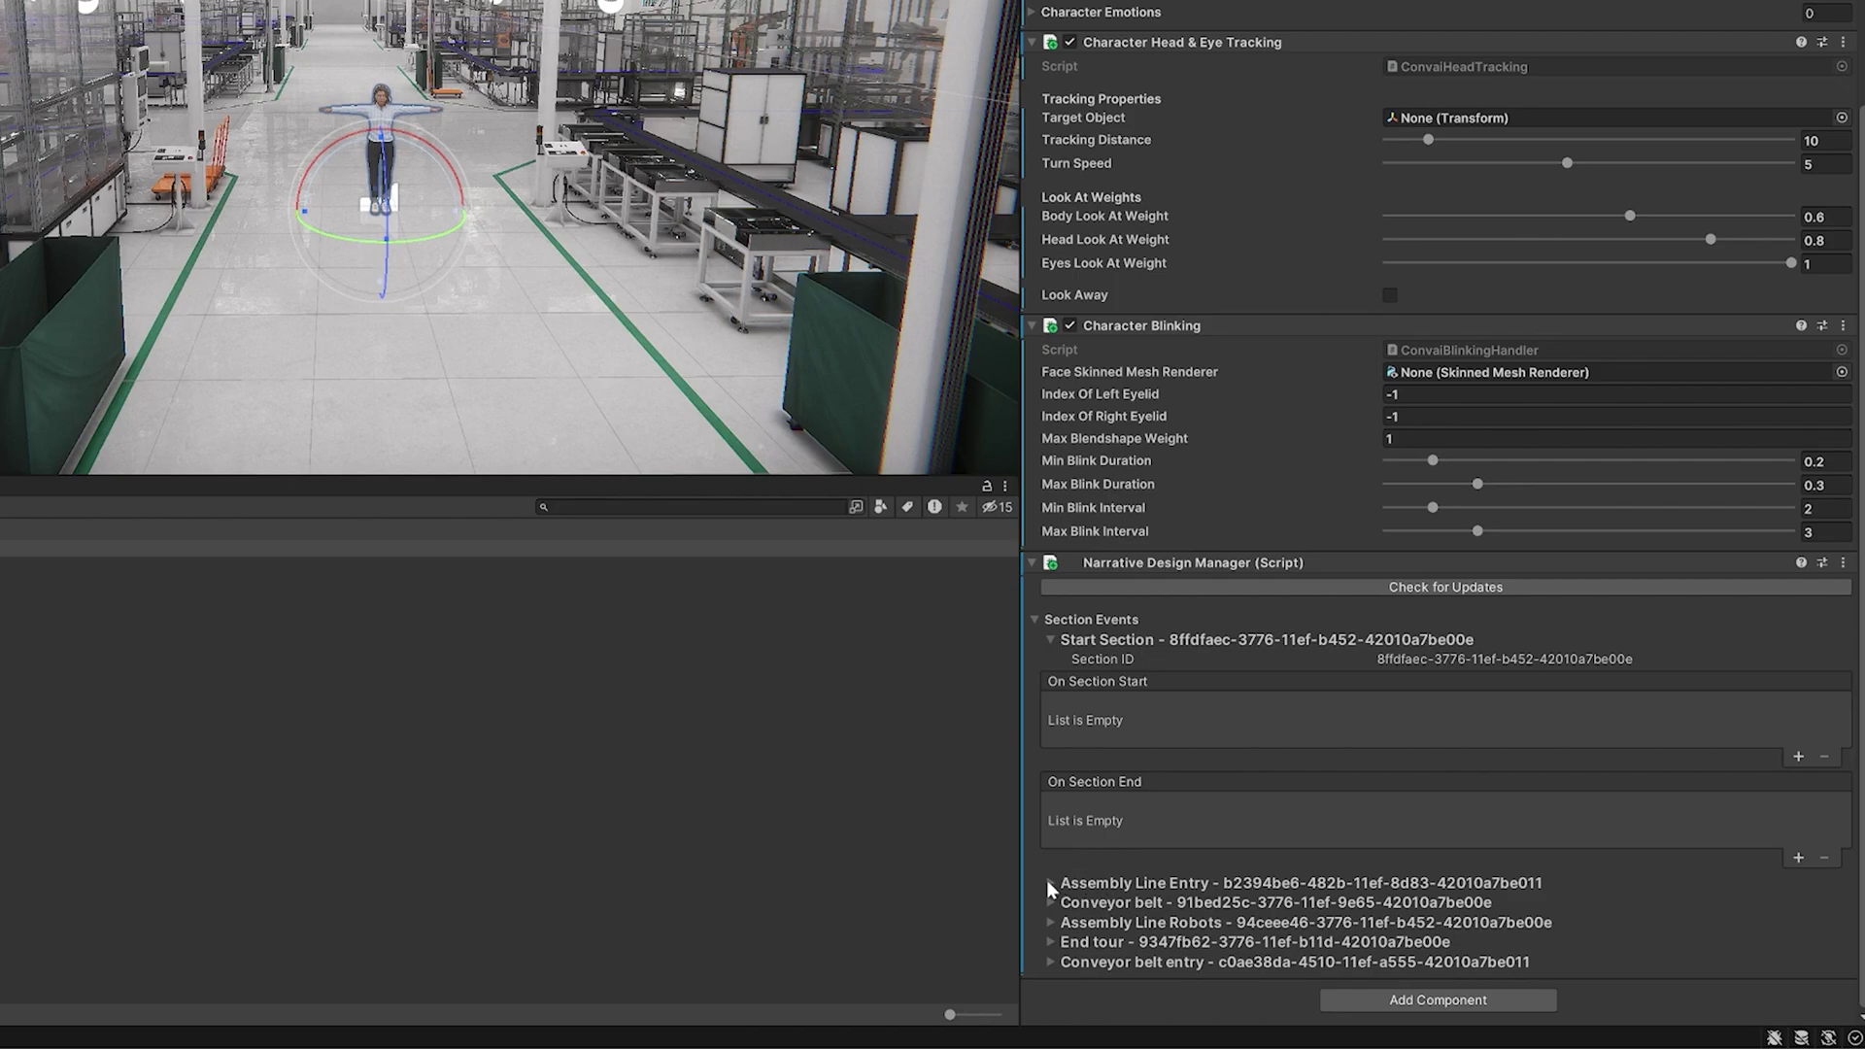
pyautogui.click(1049, 882)
pyautogui.click(1047, 899)
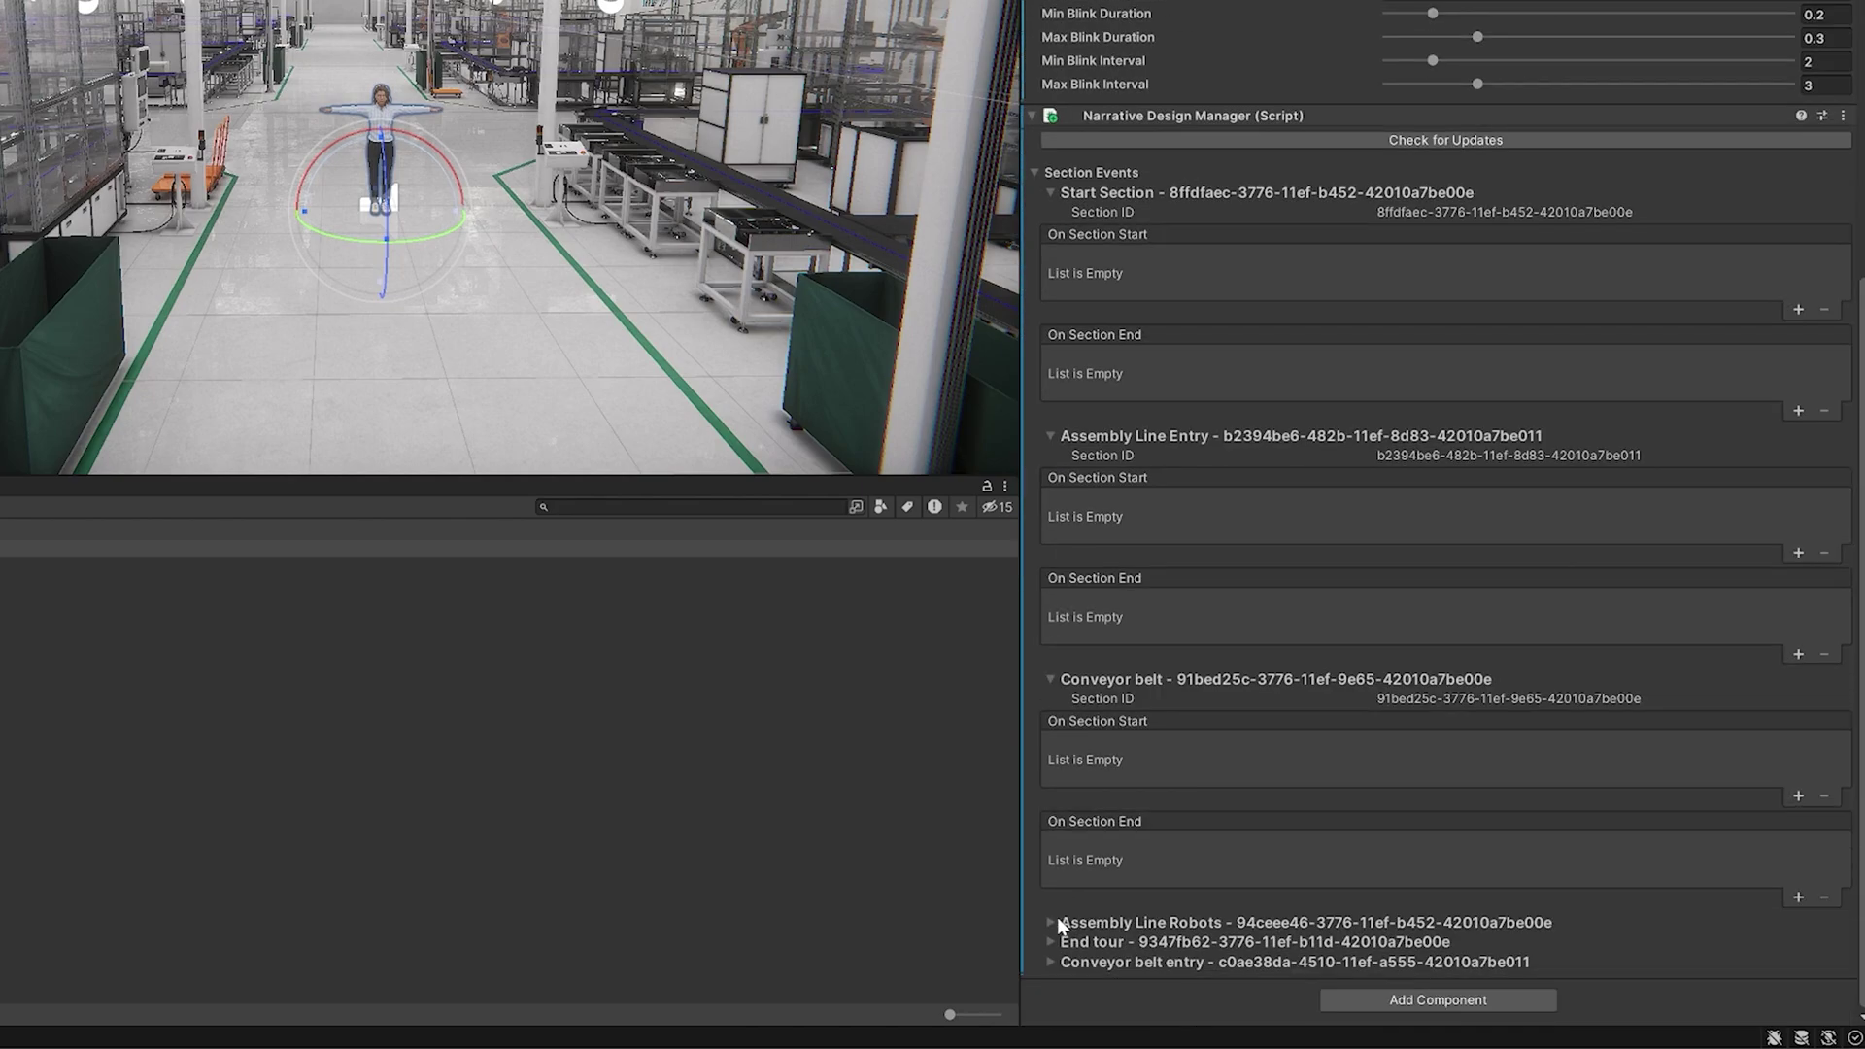
pyautogui.click(1051, 922)
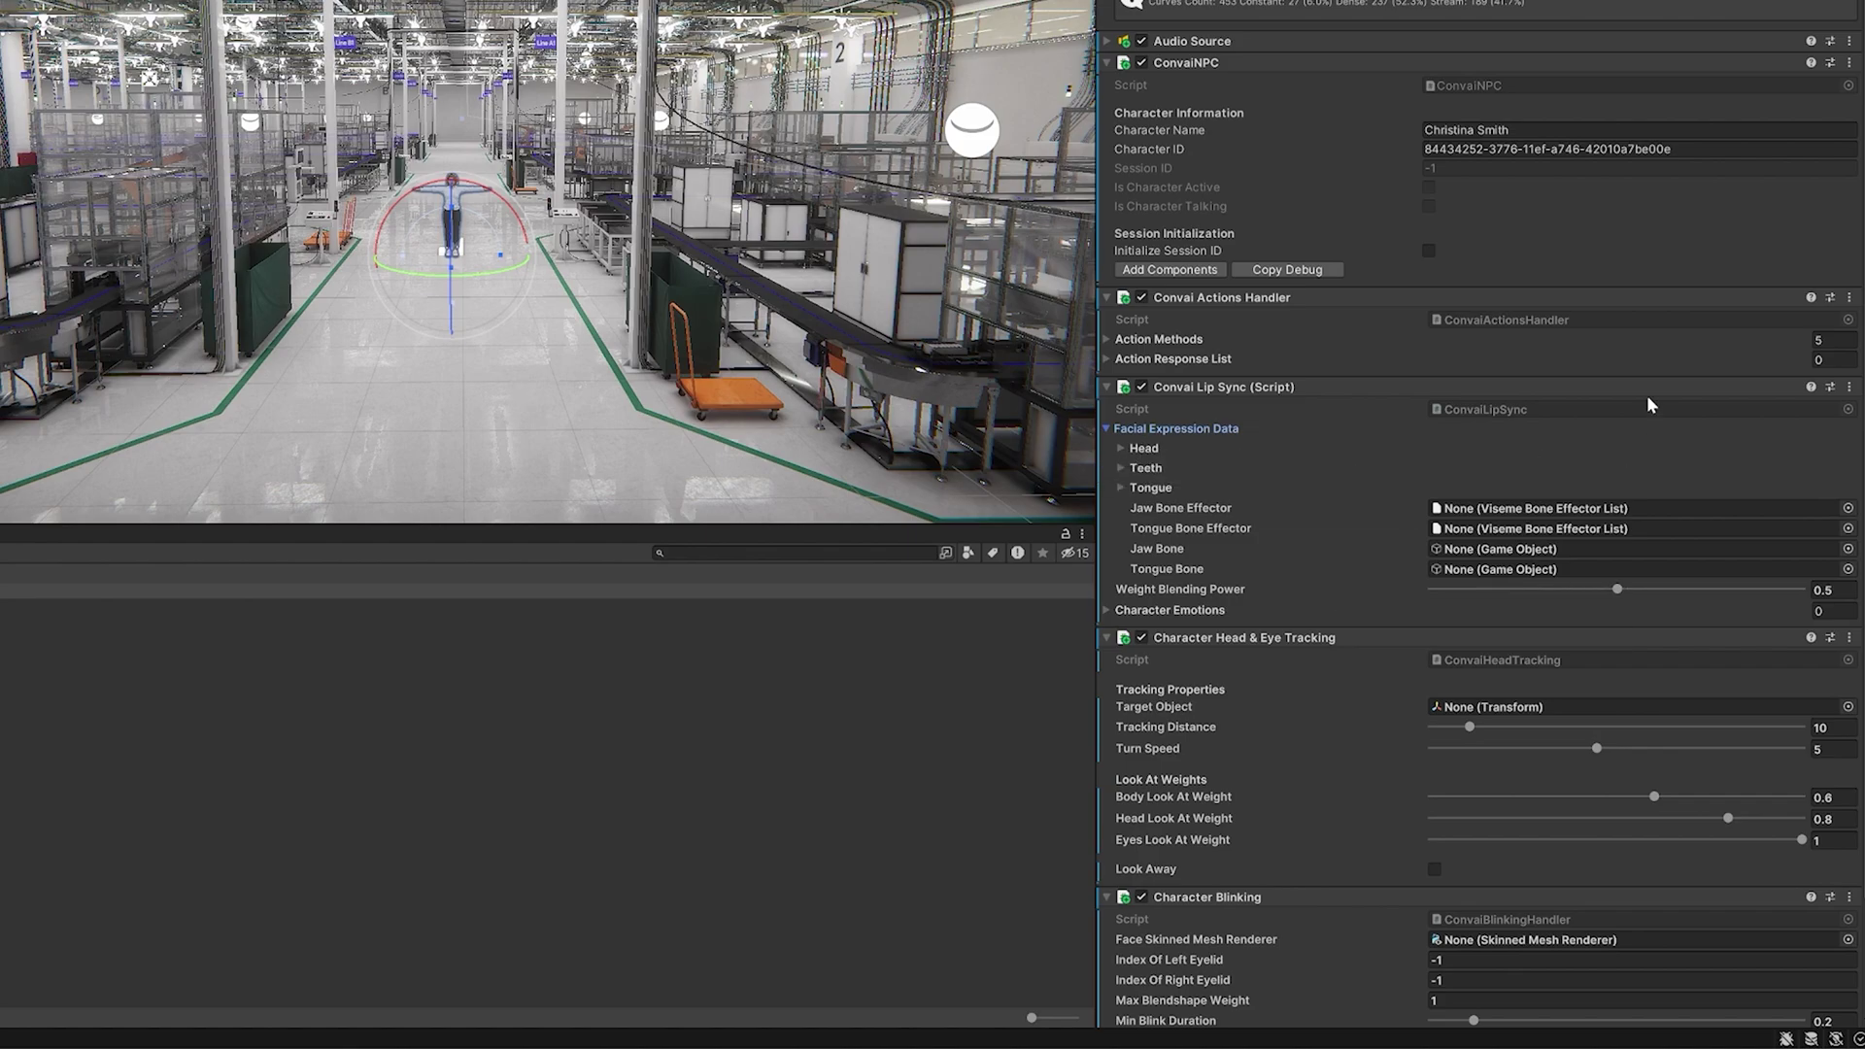
# Apply the ConvaiLipSync Reallusion preset to the Lip Sync component.
pyautogui.click(1830, 388)
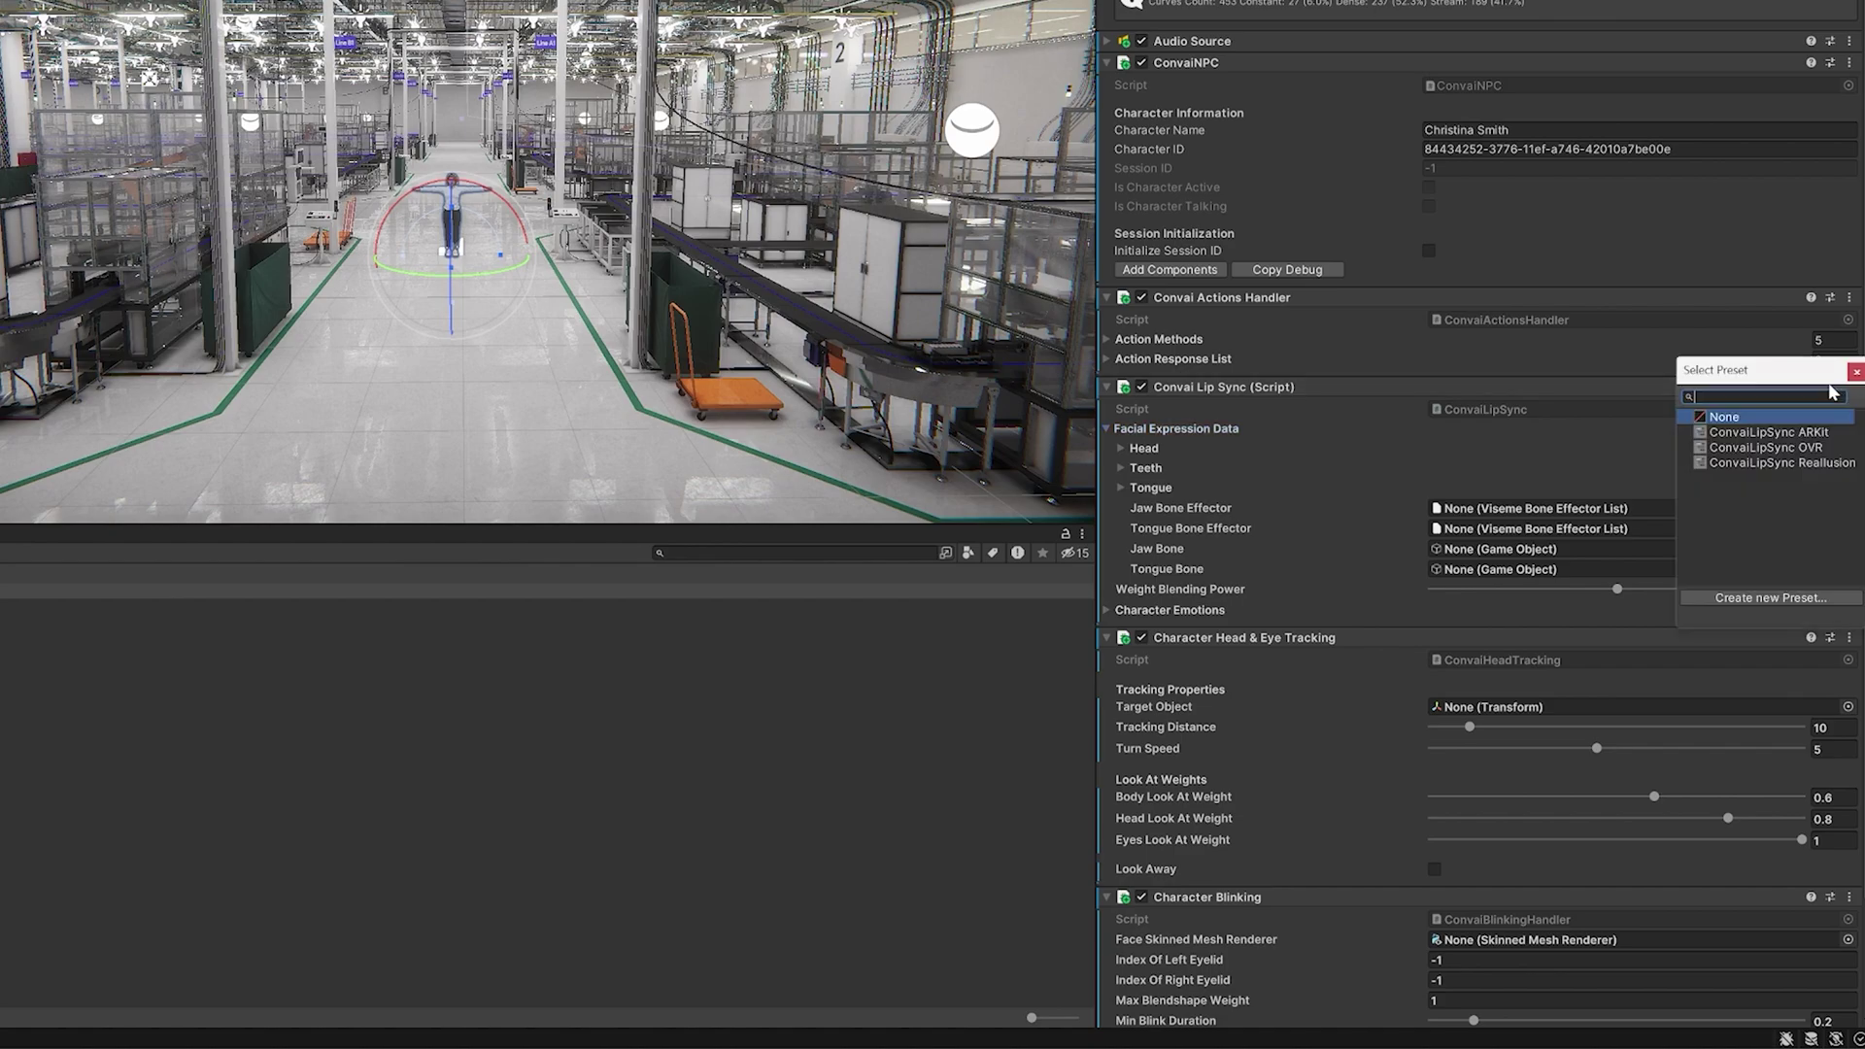
pyautogui.moveTo(1781, 377); pyautogui.dragTo(1360, 248)
pyautogui.click(1408, 336)
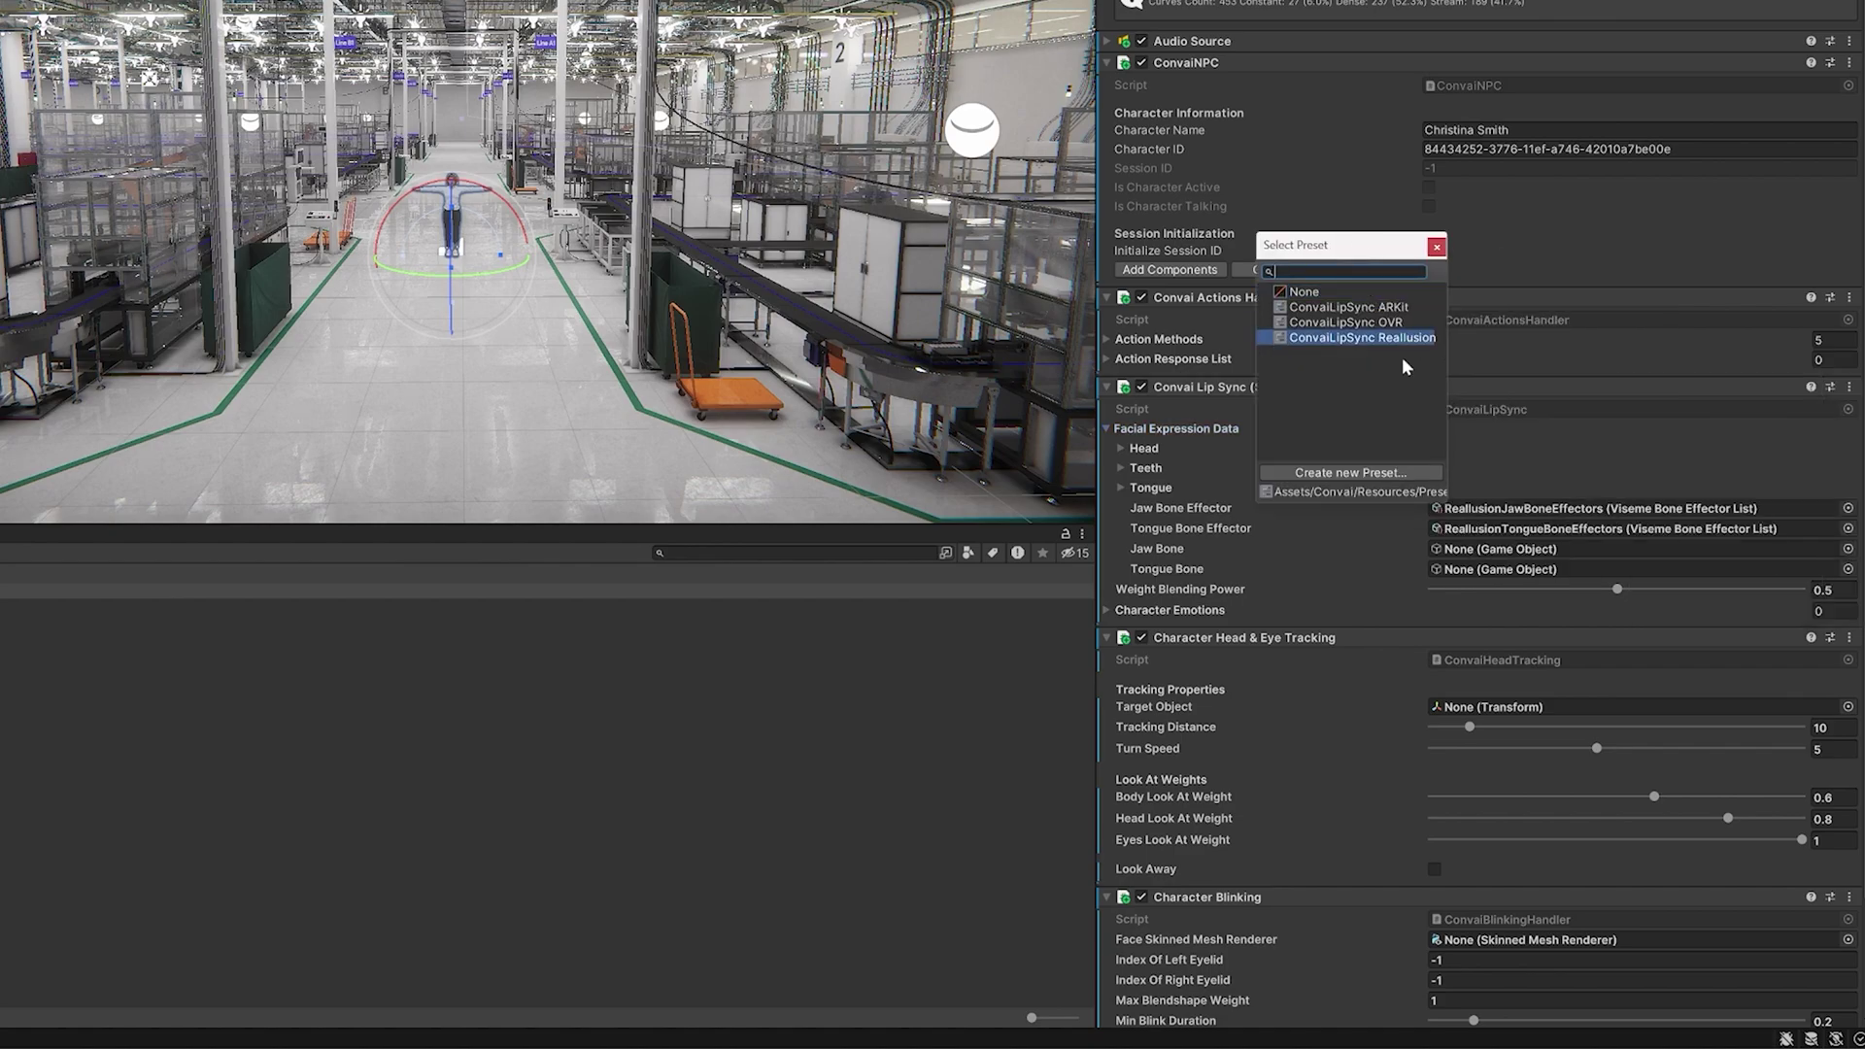
pyautogui.click(1441, 247)
pyautogui.click(1185, 447)
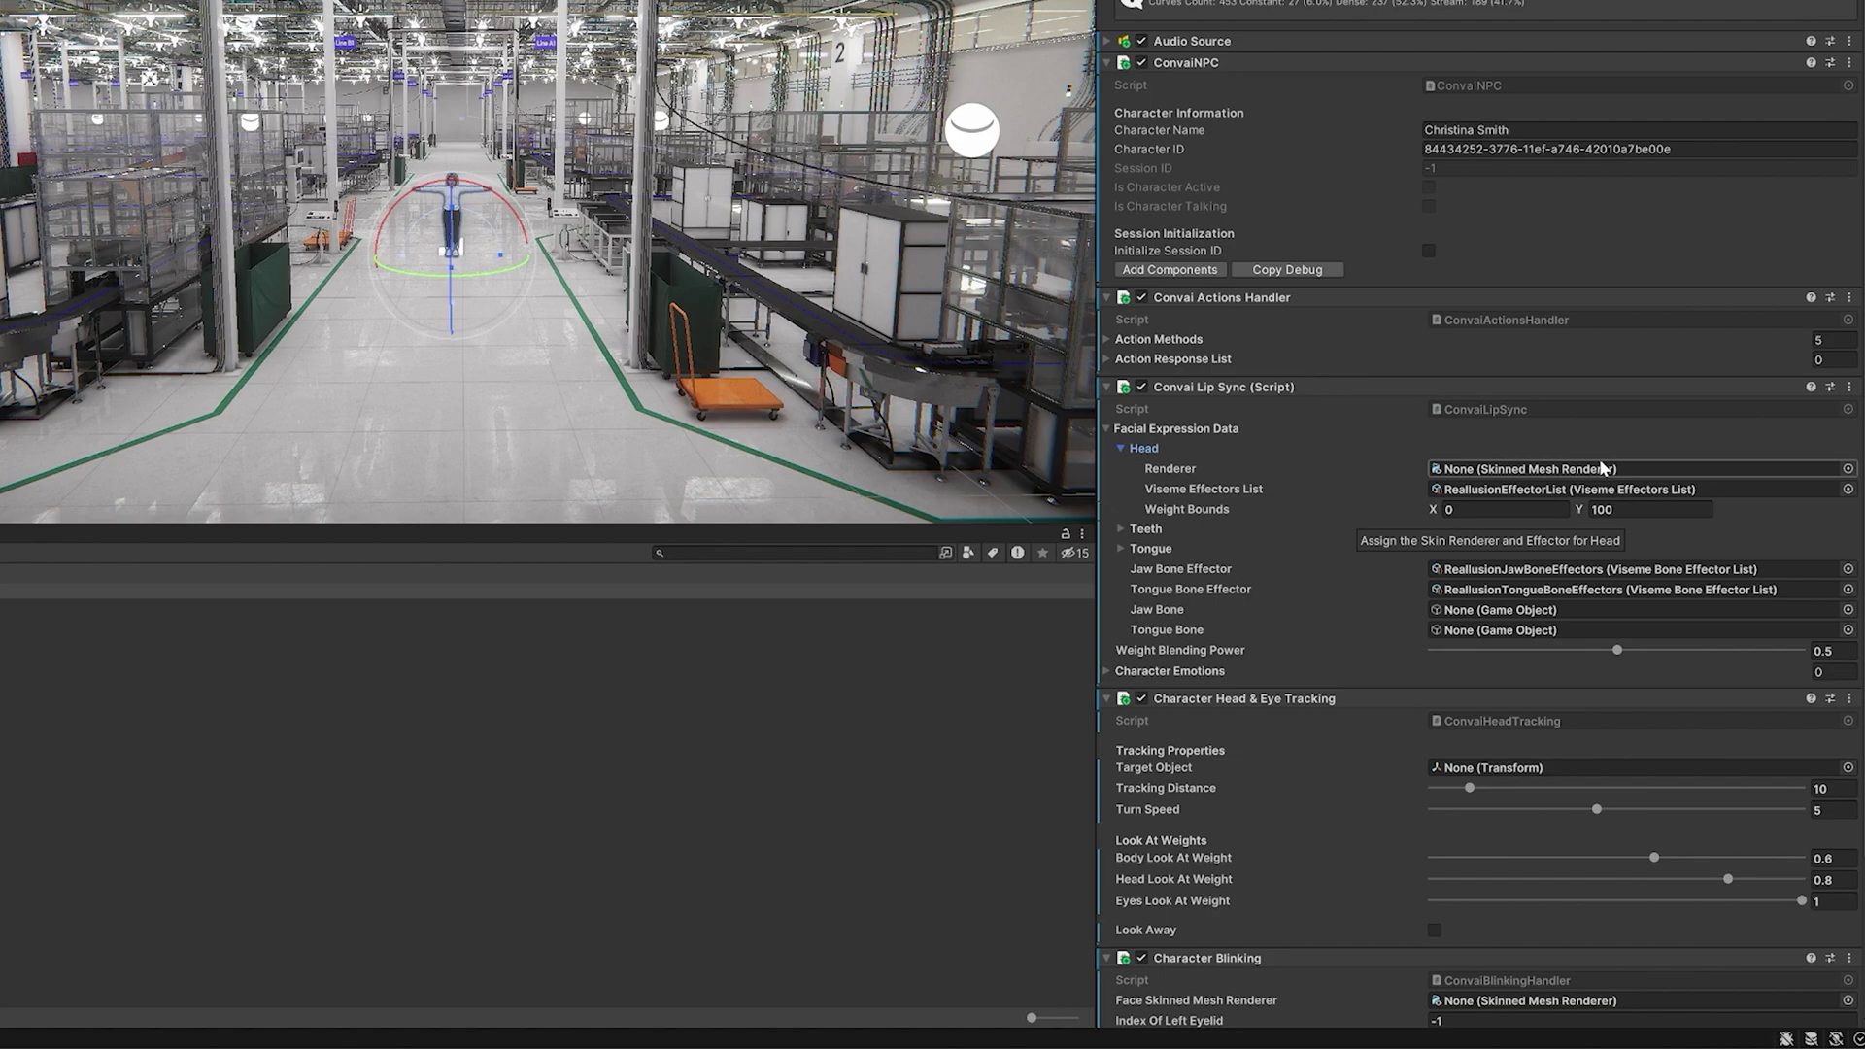
# Assign CC_Base_Body as head renderer, CC_Base_JawRoot as jaw bone, plus a tongue bone.
pyautogui.moveTo(94, 121); pyautogui.dragTo(1742, 571)
pyautogui.moveTo(196, 297); pyautogui.dragTo(1593, 562)
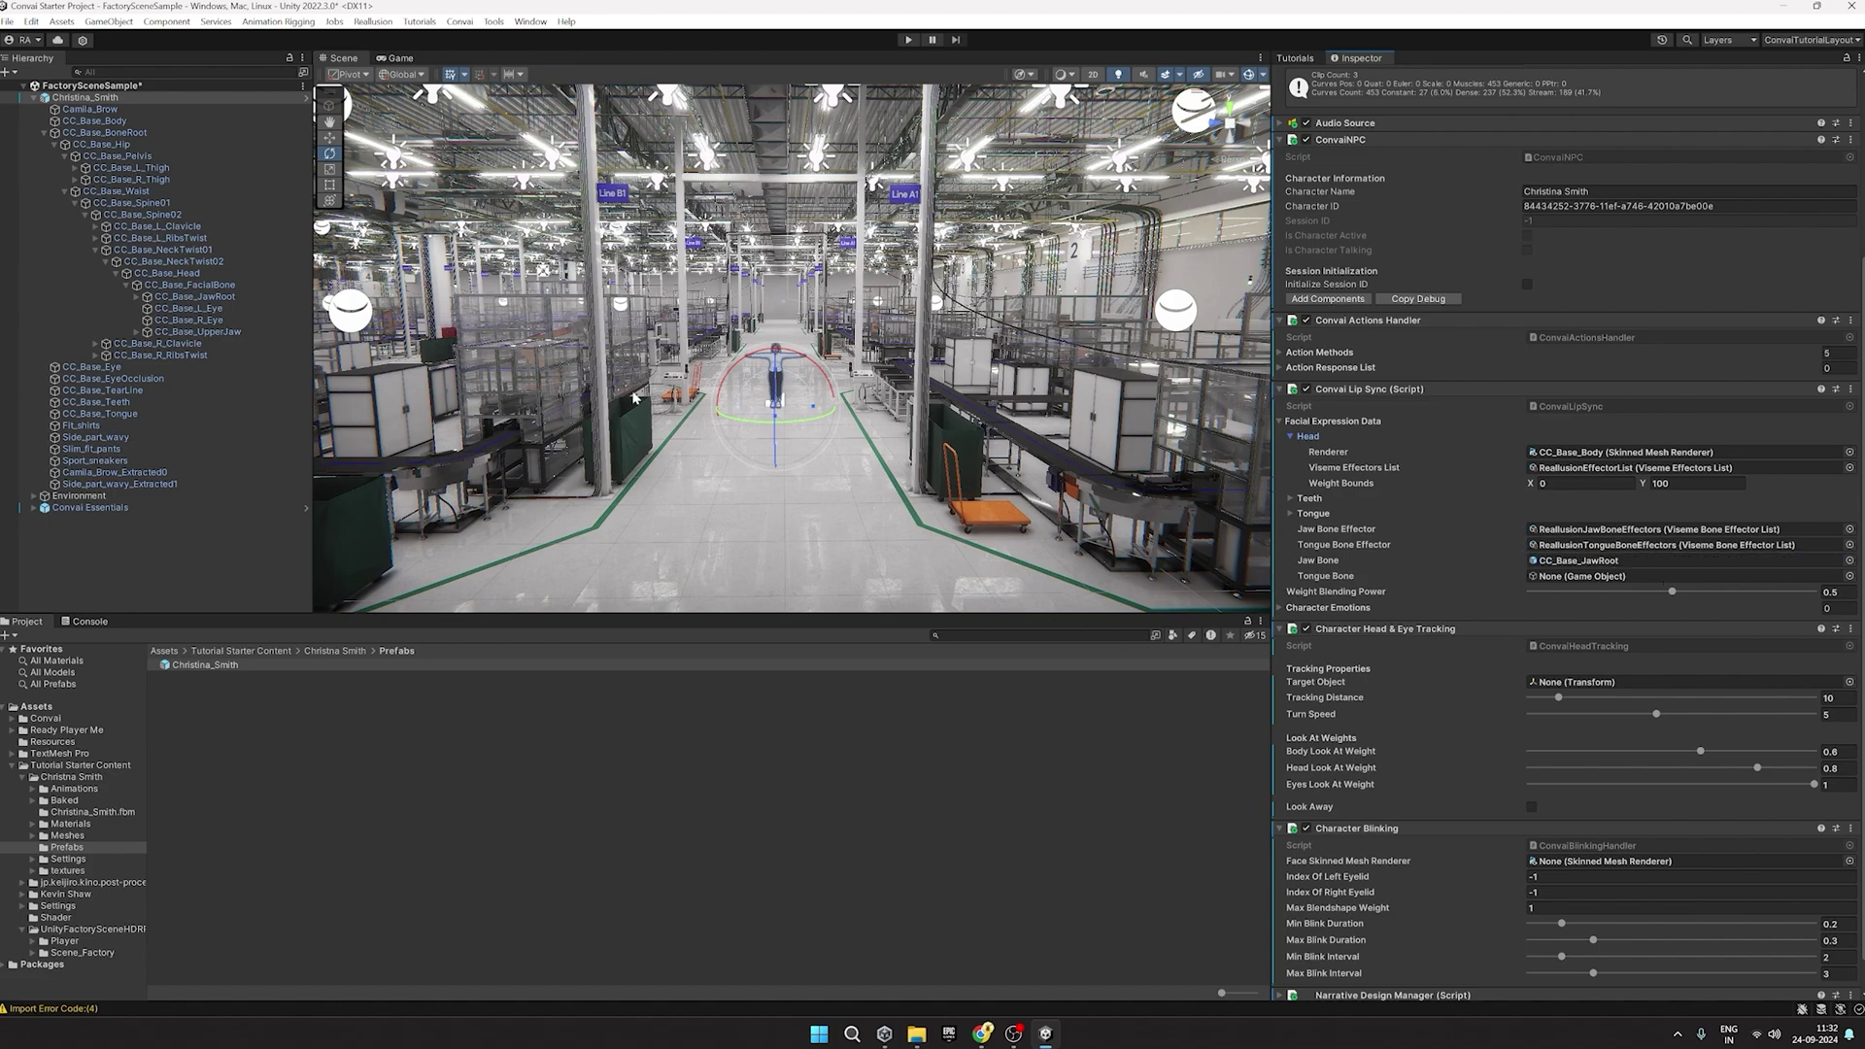
pyautogui.moveTo(743, 390); pyautogui.dragTo(1665, 581)
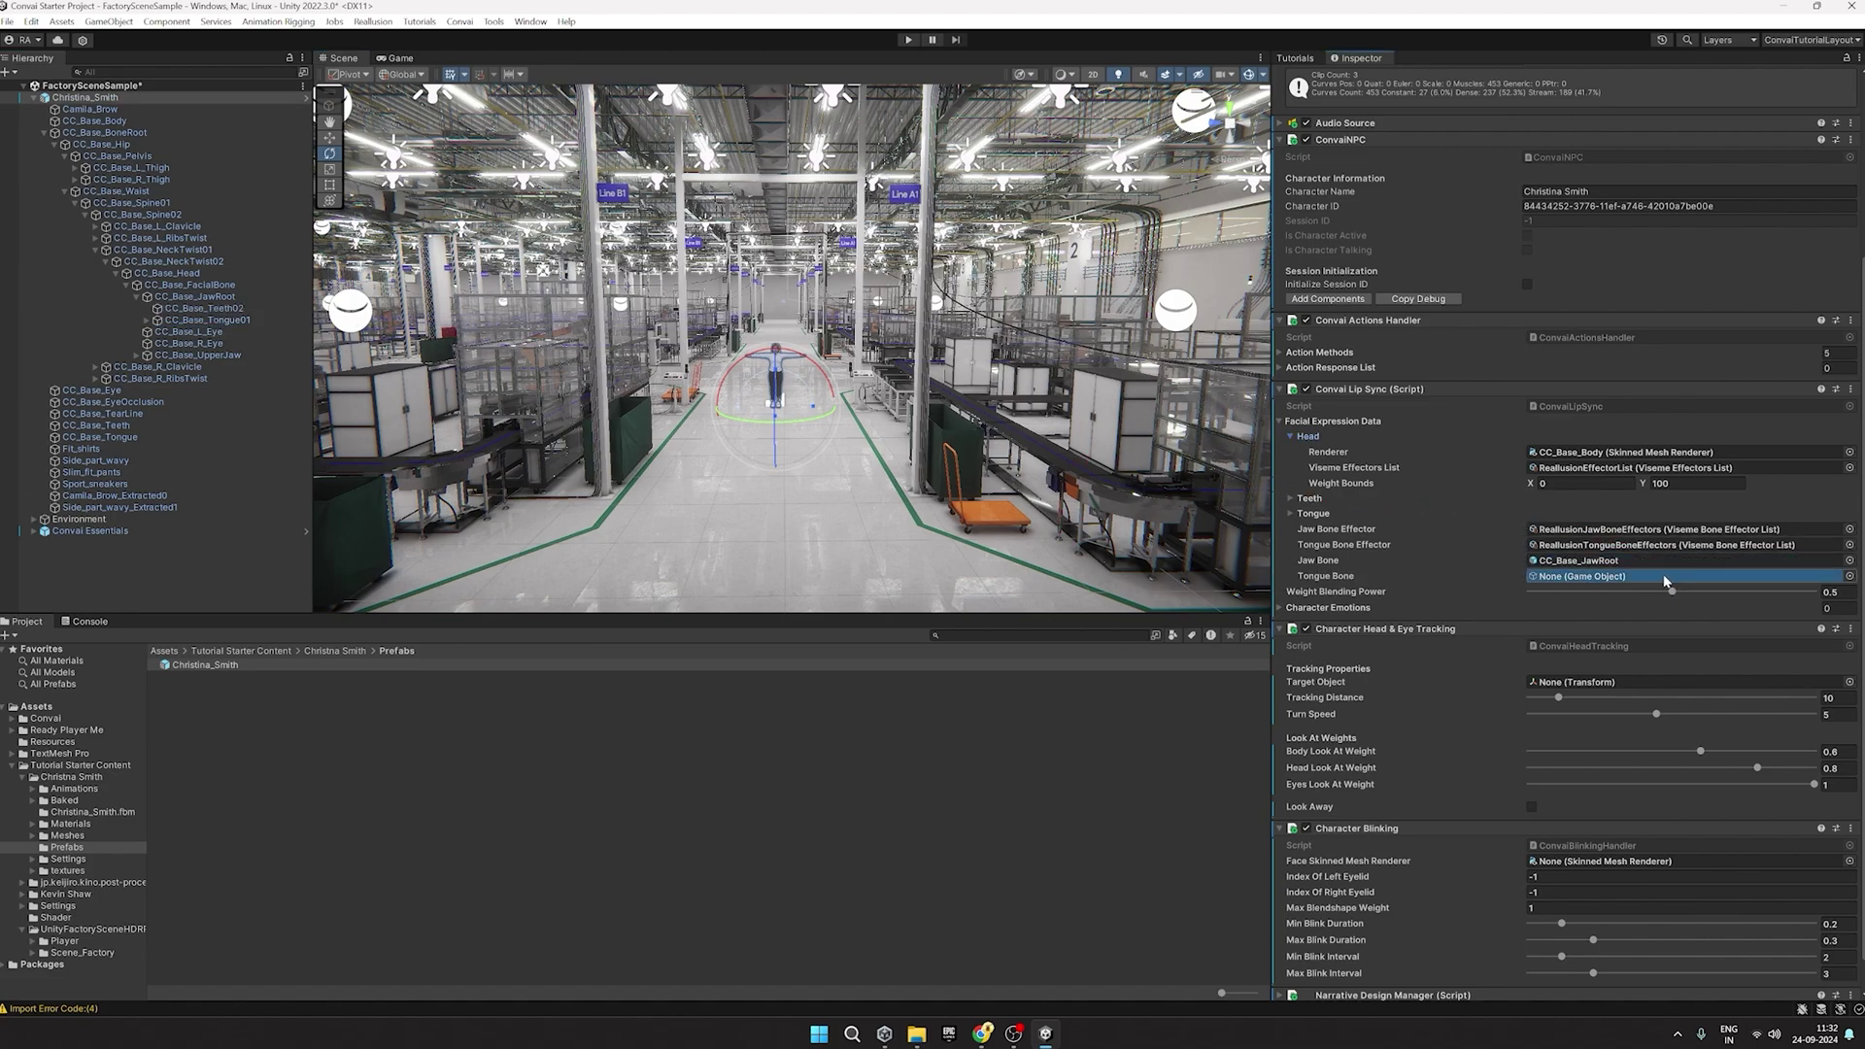
pyautogui.moveTo(1664, 580); pyautogui.dragTo(1664, 581)
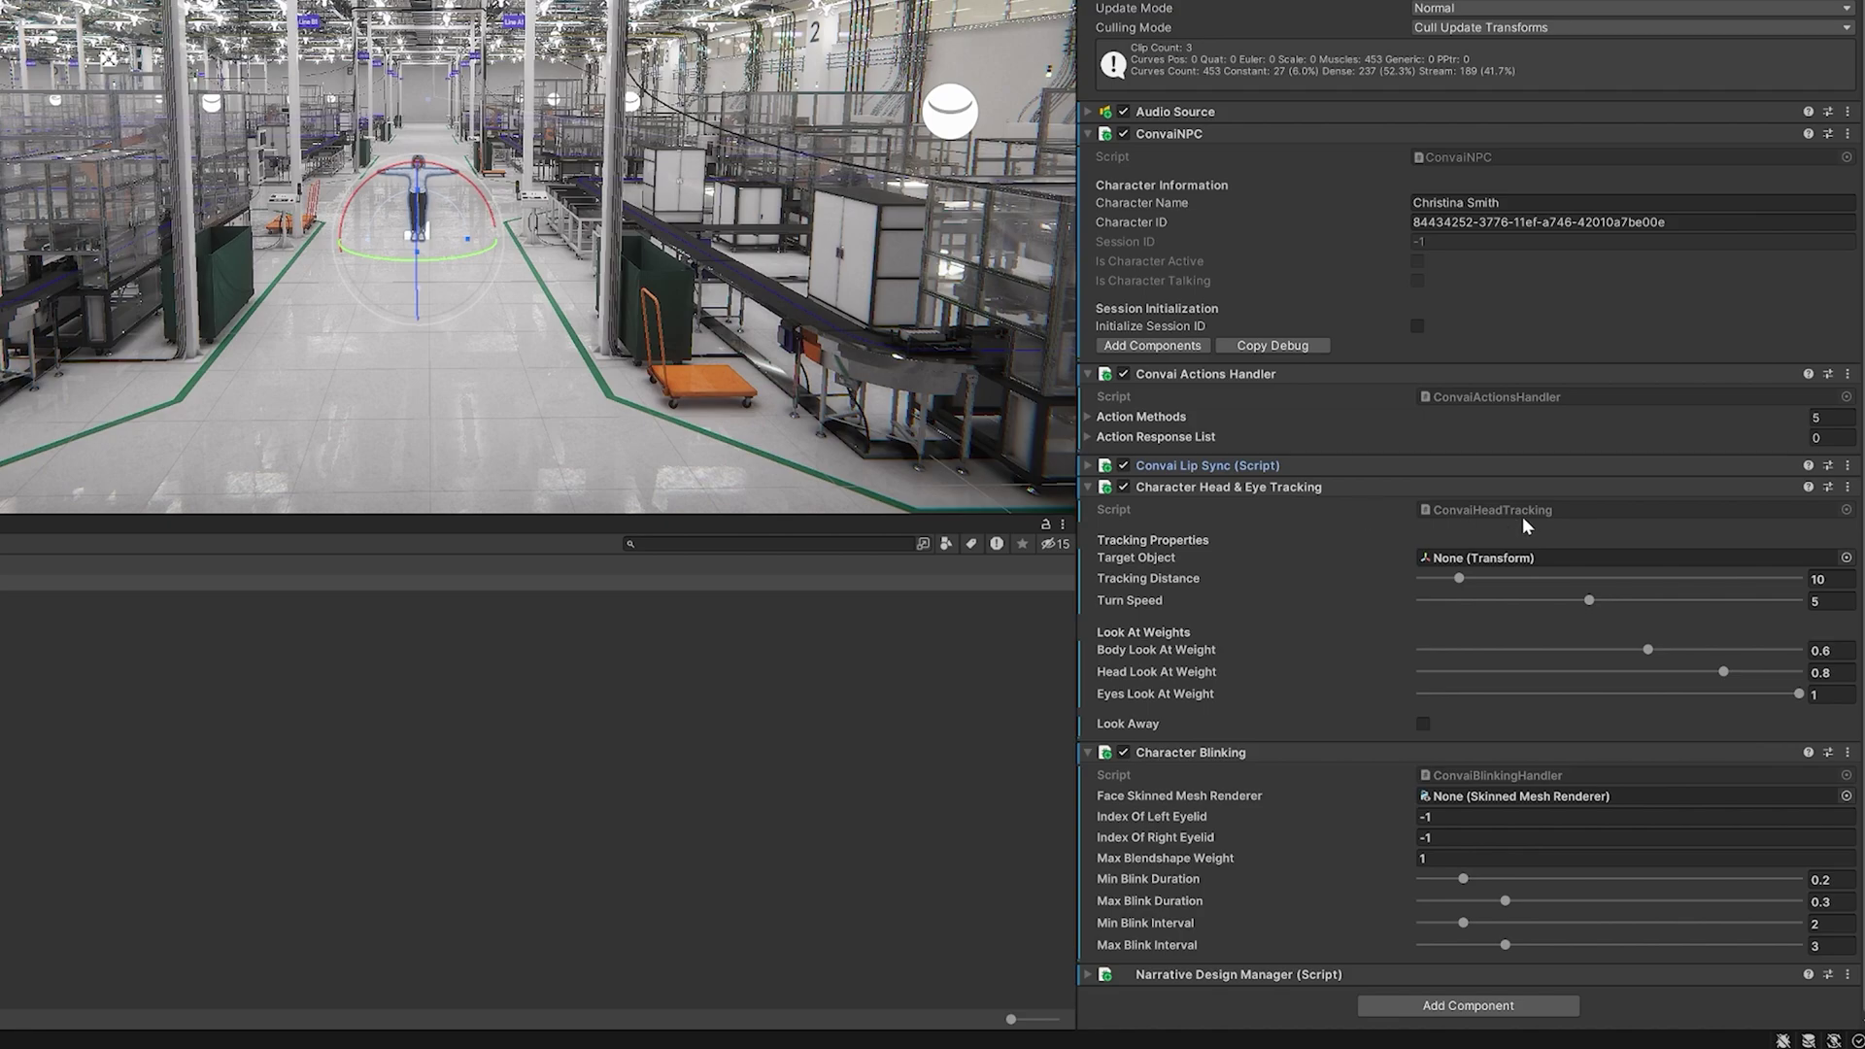
# Assign CC_Base_Body to Character Blinking's Face Skinned Mesh Renderer field.
pyautogui.moveTo(516, 333); pyautogui.dragTo(863, 362, button='right')
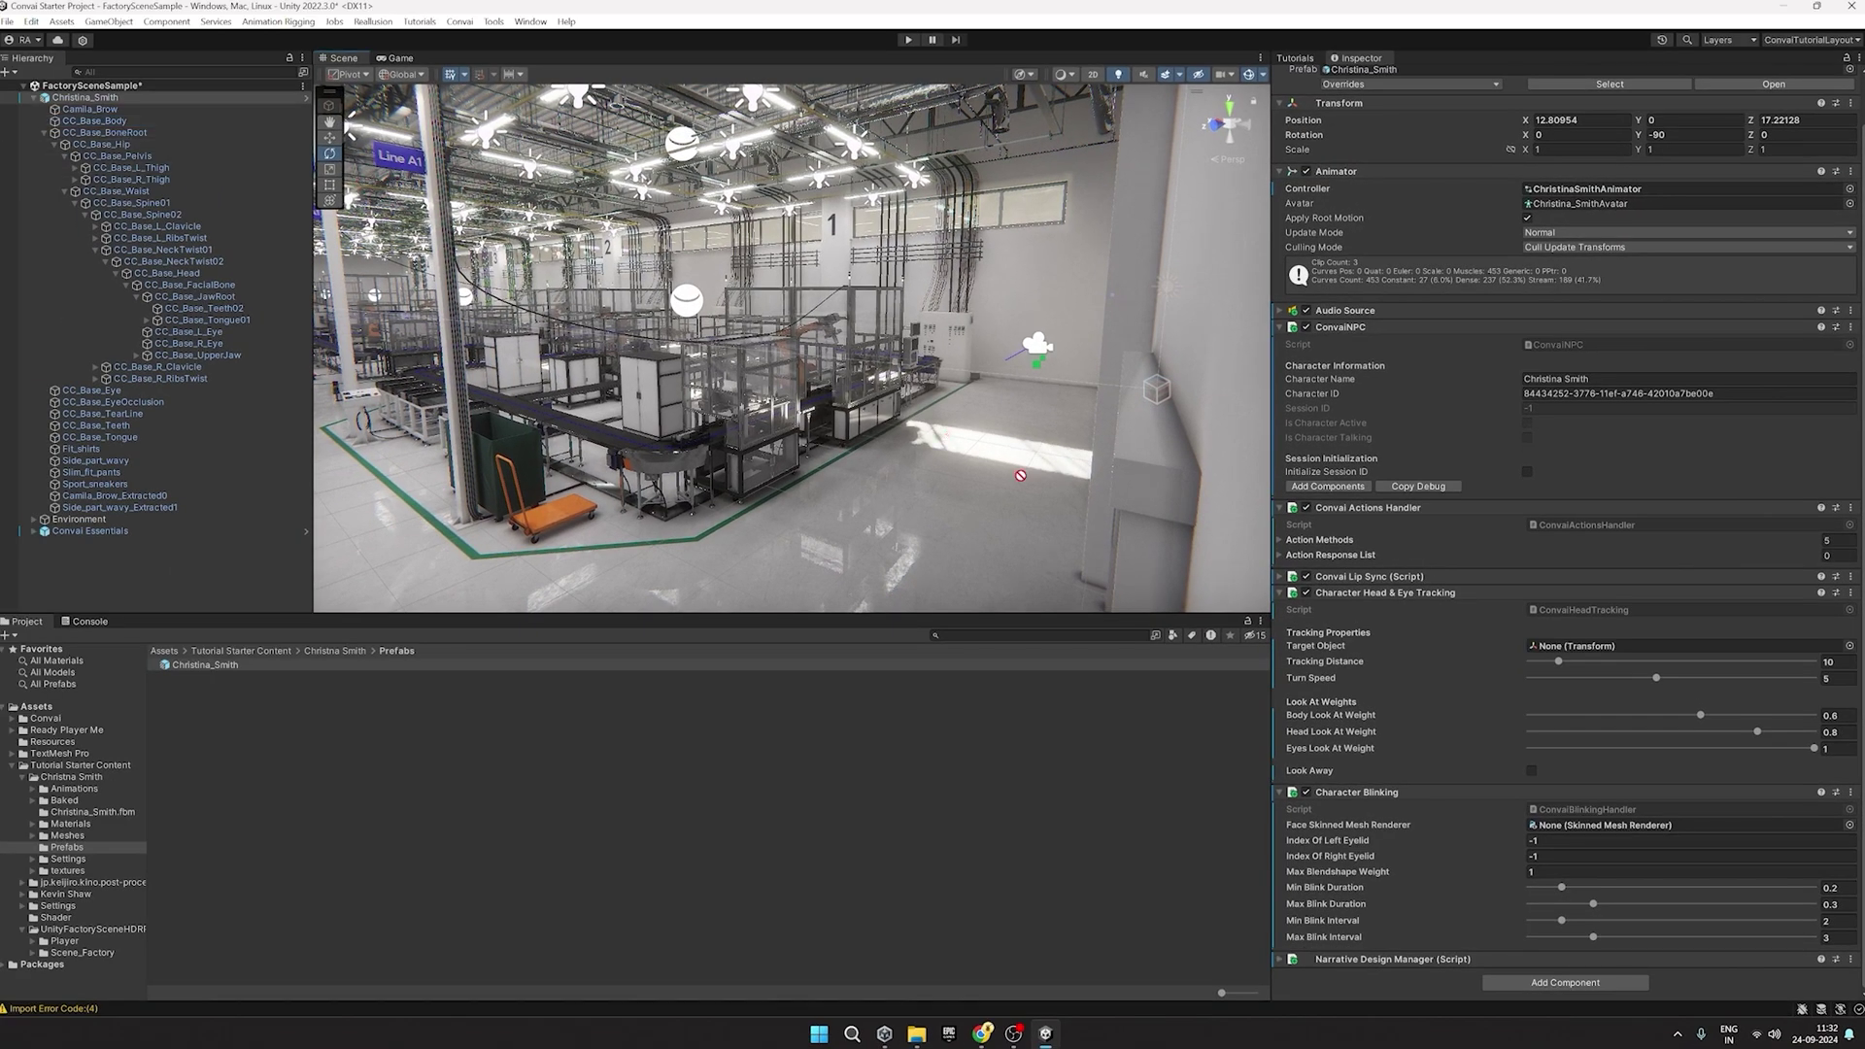
pyautogui.moveTo(1020, 475); pyautogui.dragTo(1691, 828)
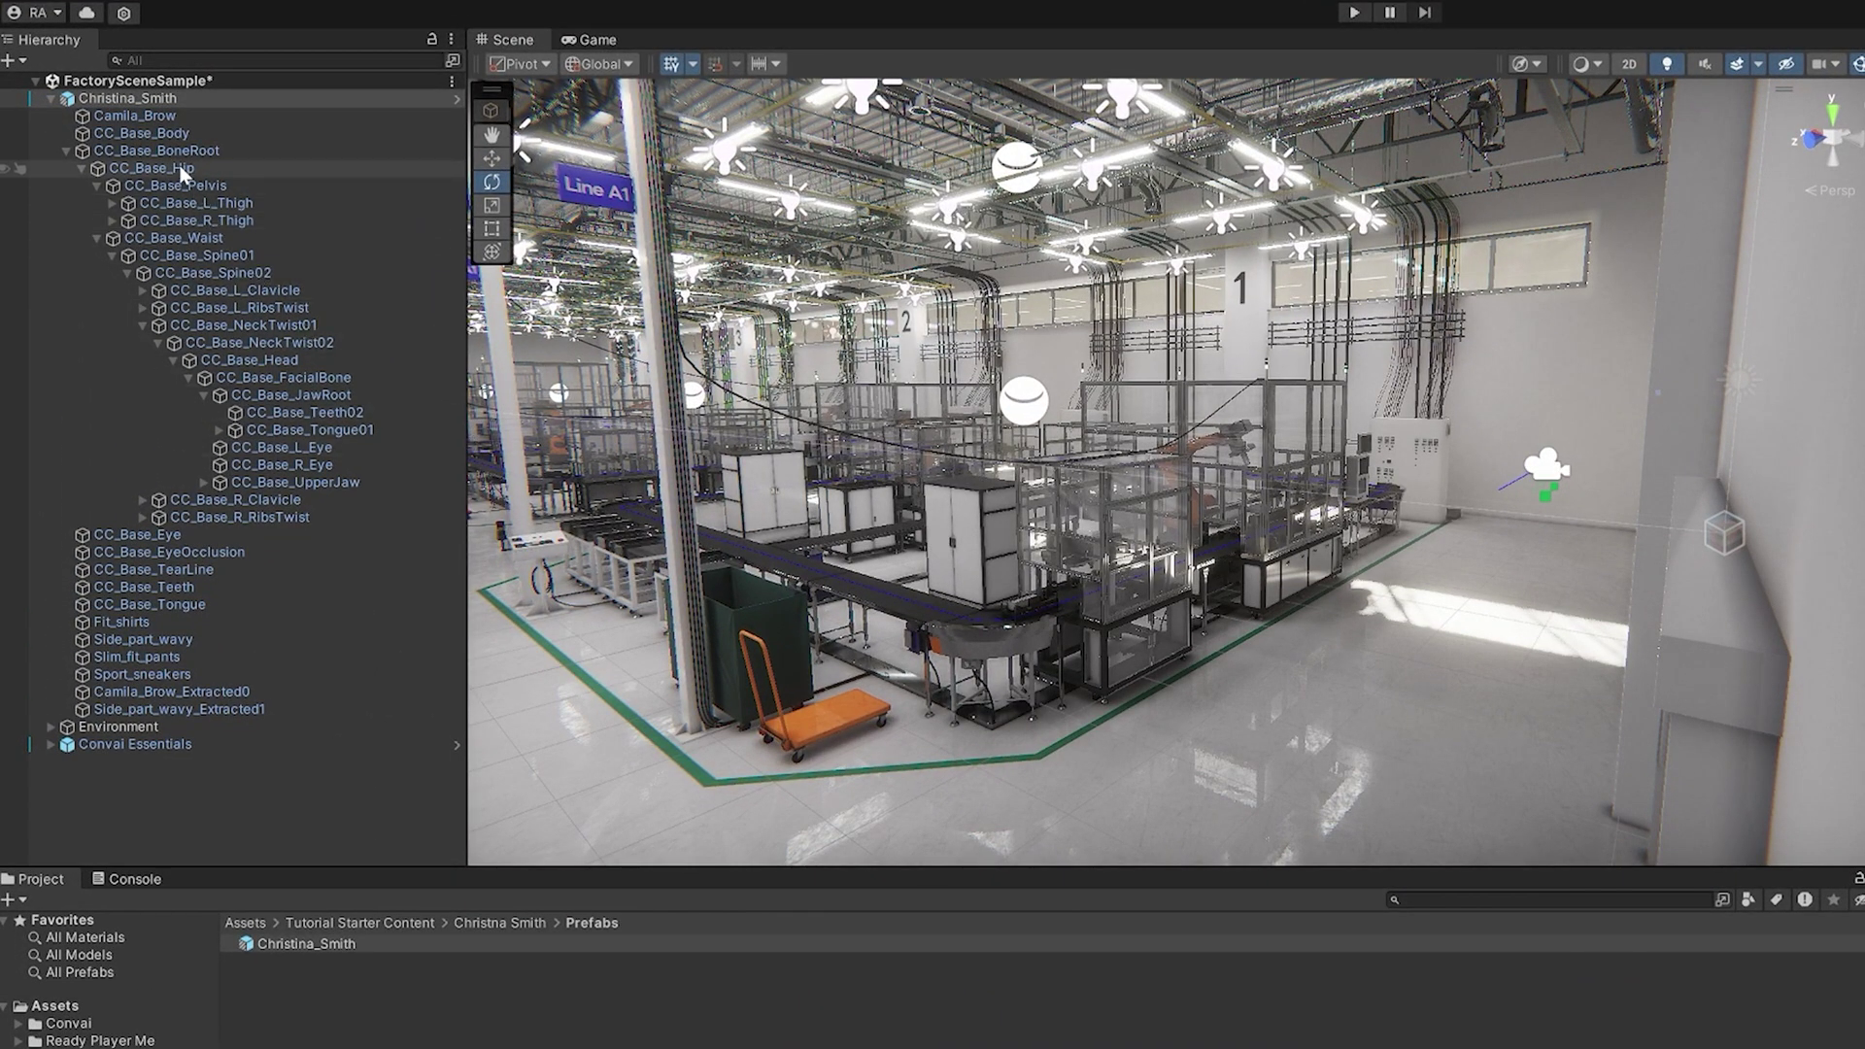
# Copy the Eye_Blink_L blendshape property path from the CC_Base_Body mesh.
pyautogui.click(140, 134)
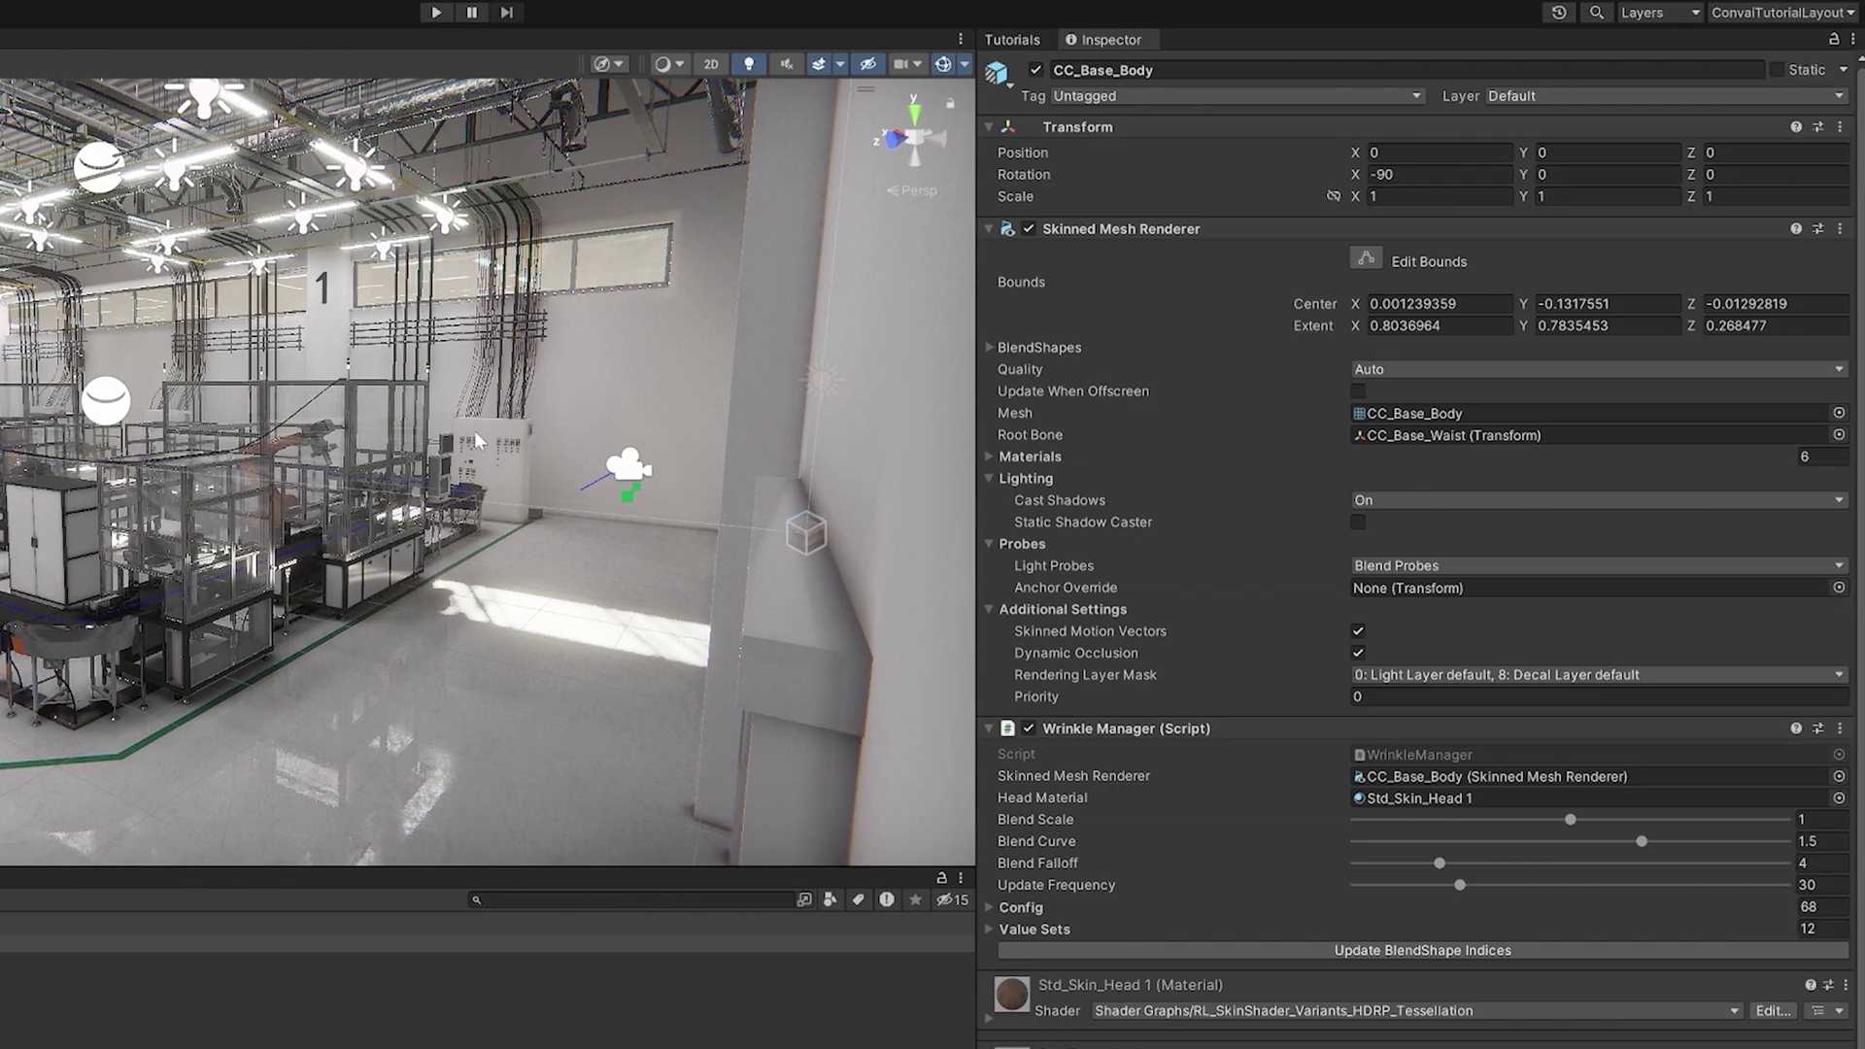
pyautogui.click(1069, 347)
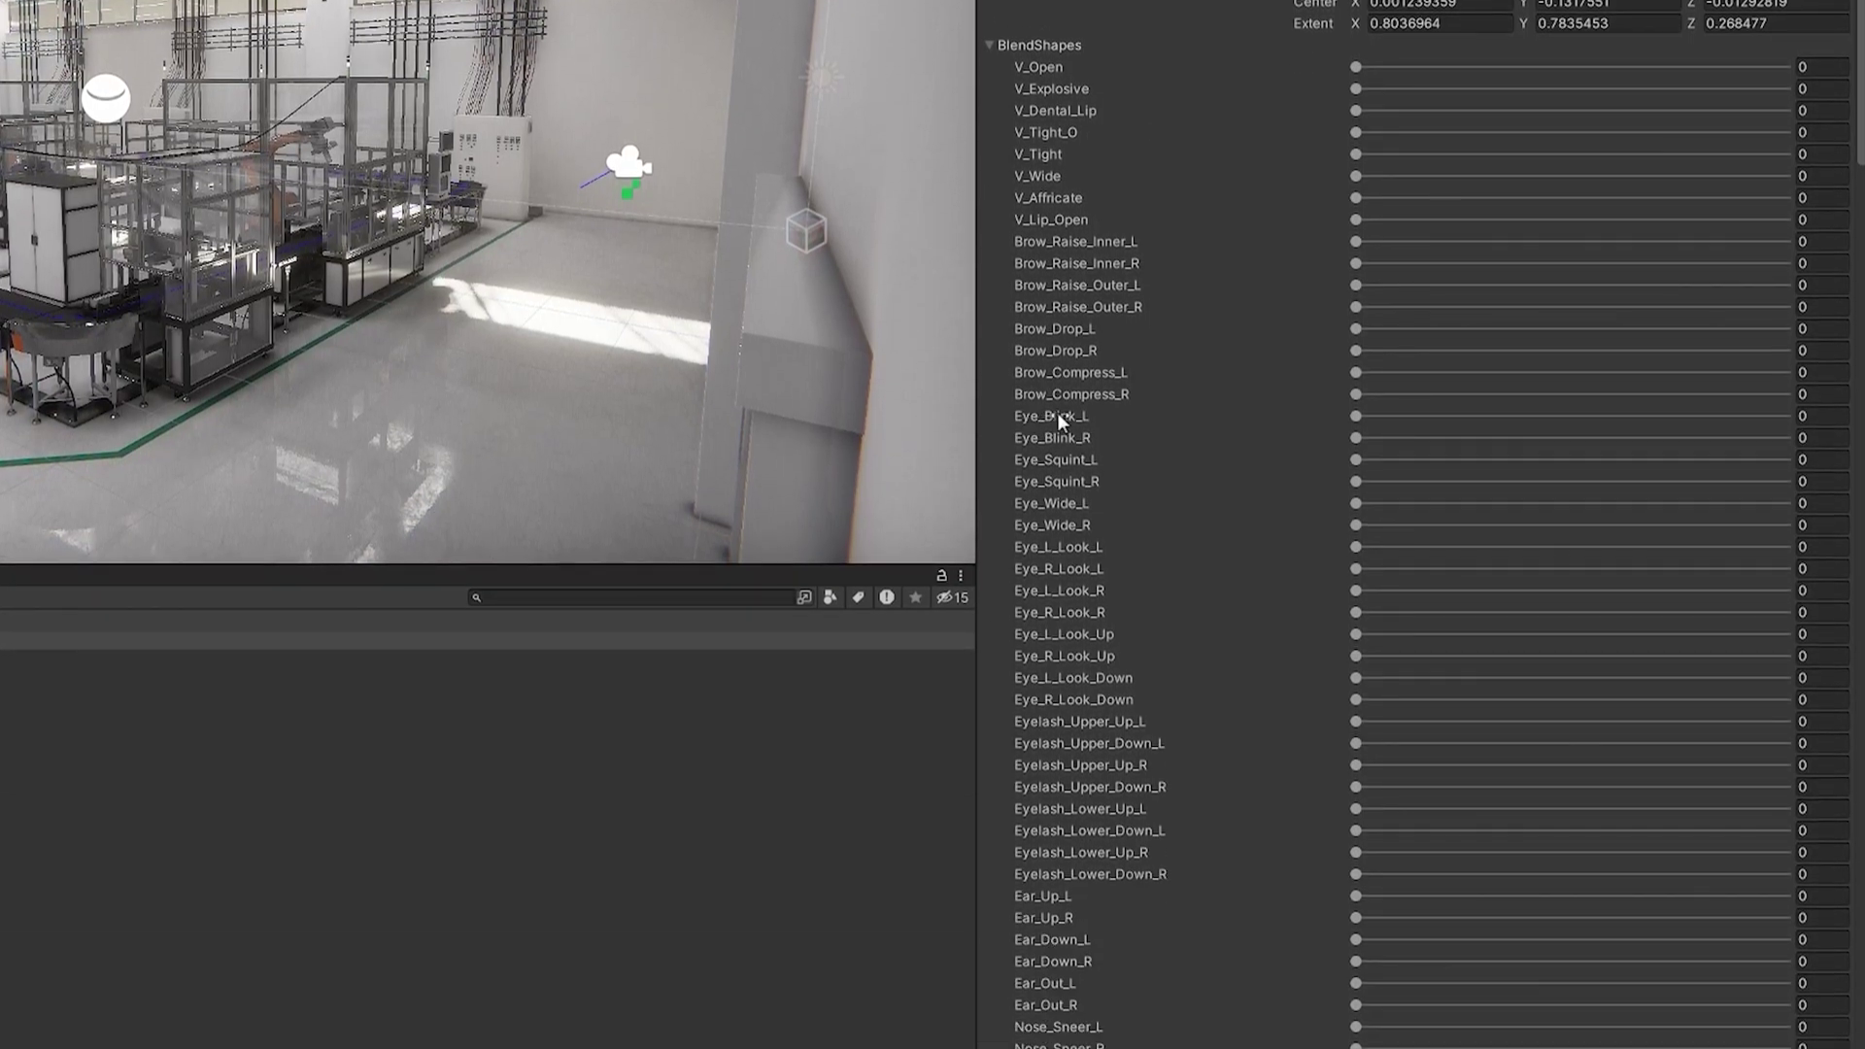
pyautogui.rightClick(1057, 414)
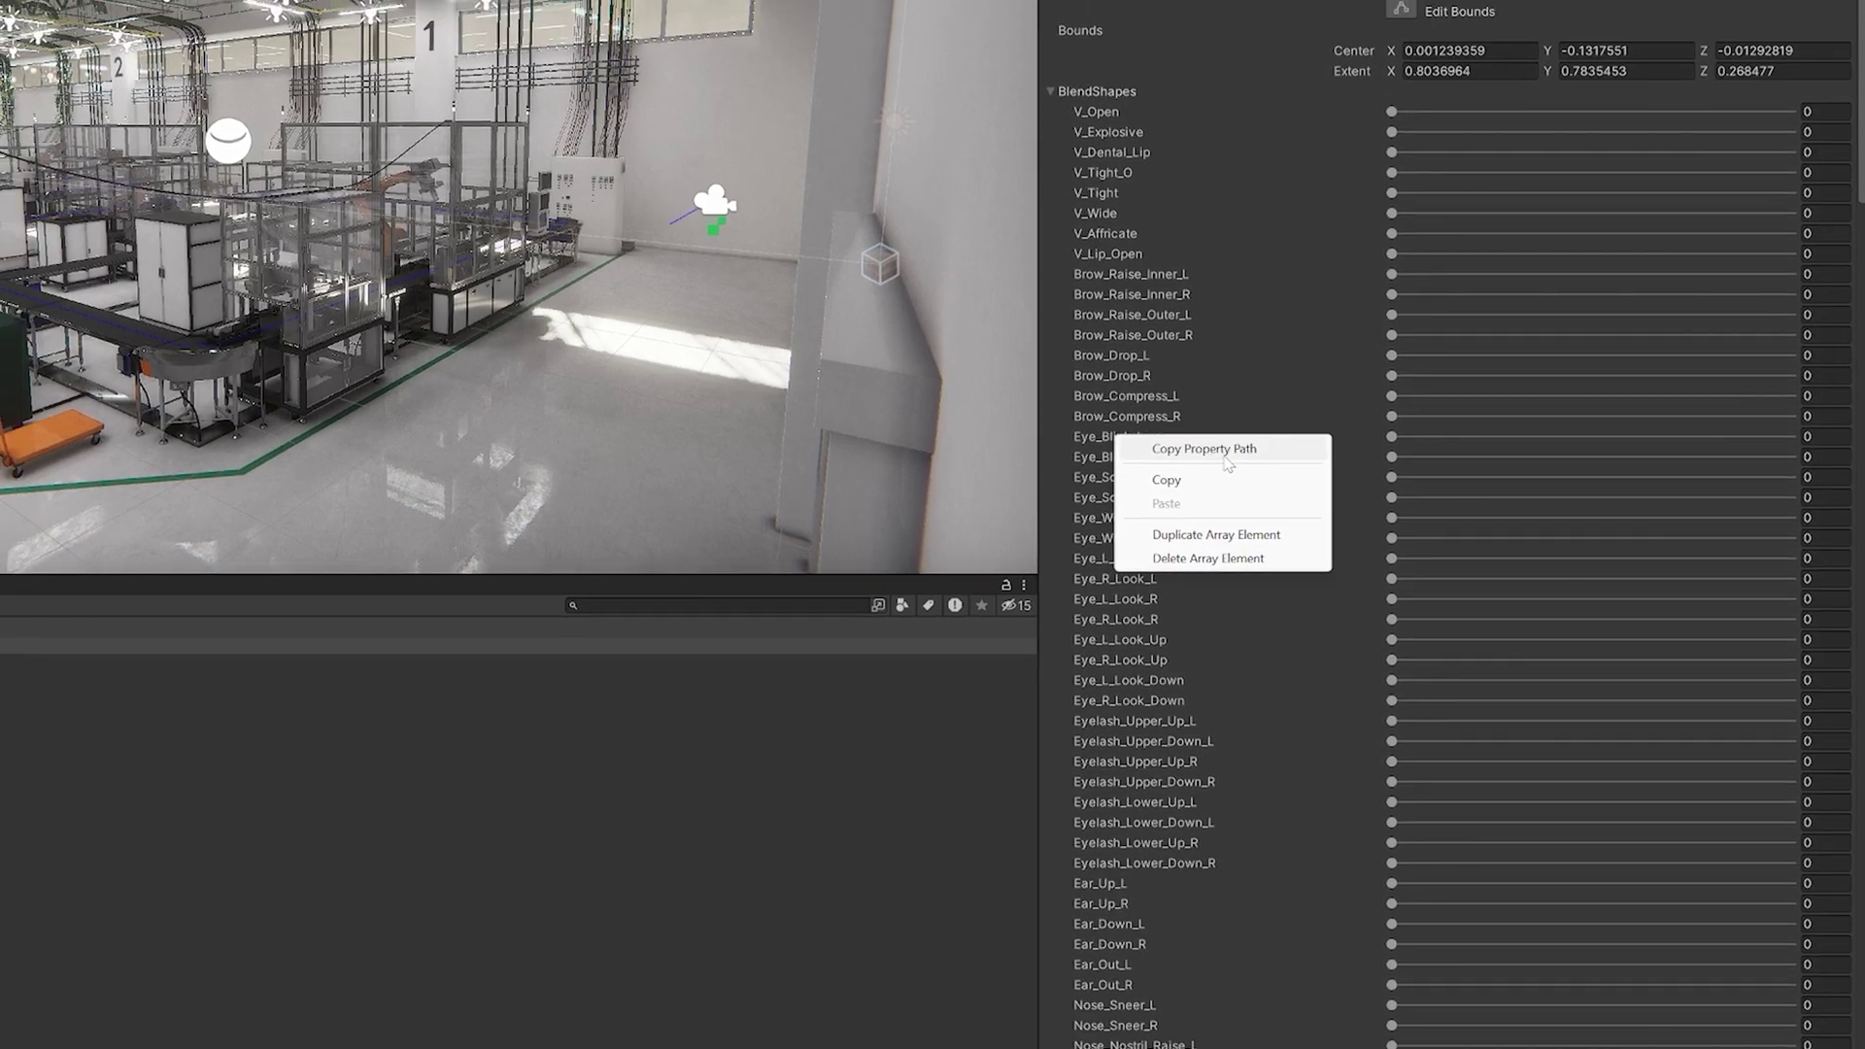
pyautogui.click(1226, 457)
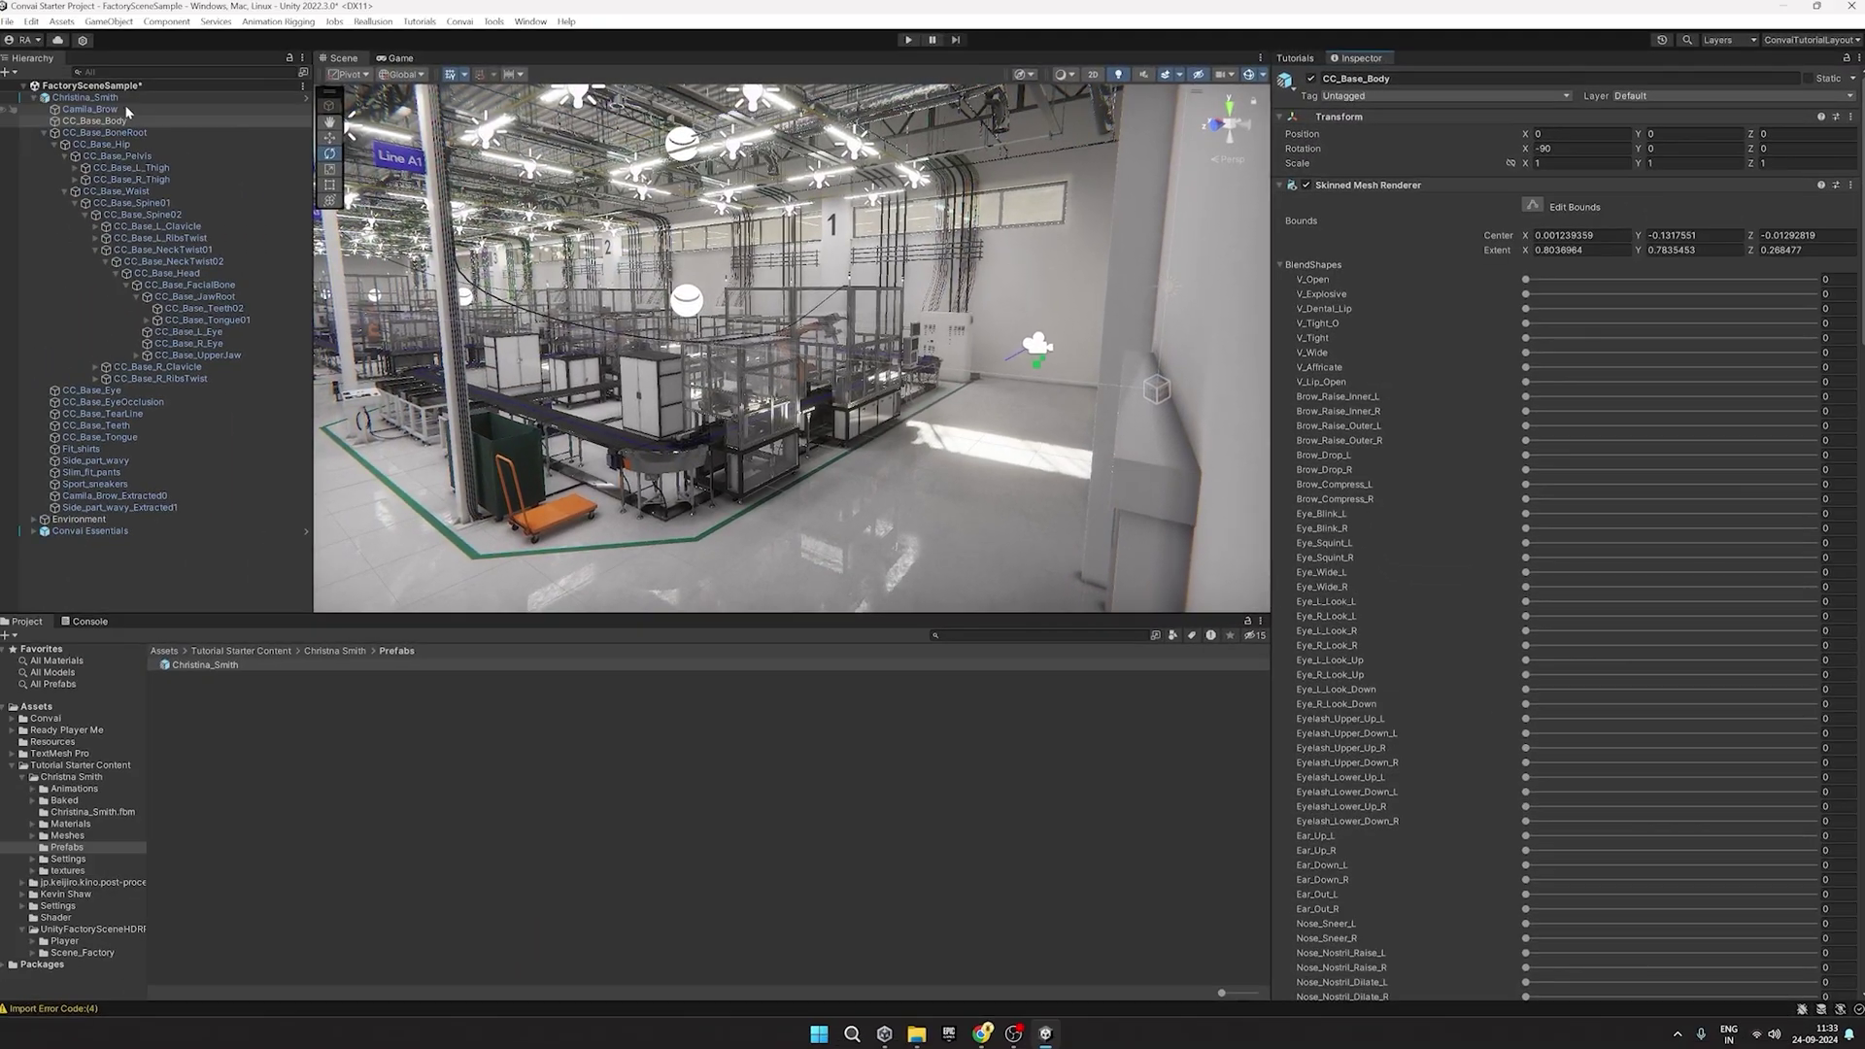
# Set Christina_Smith's Character Blinking left eyelid index to 16, right to 17, max weight 100.
pyautogui.click(120, 109)
pyautogui.click(120, 98)
pyautogui.scroll(-2, 1503, 668)
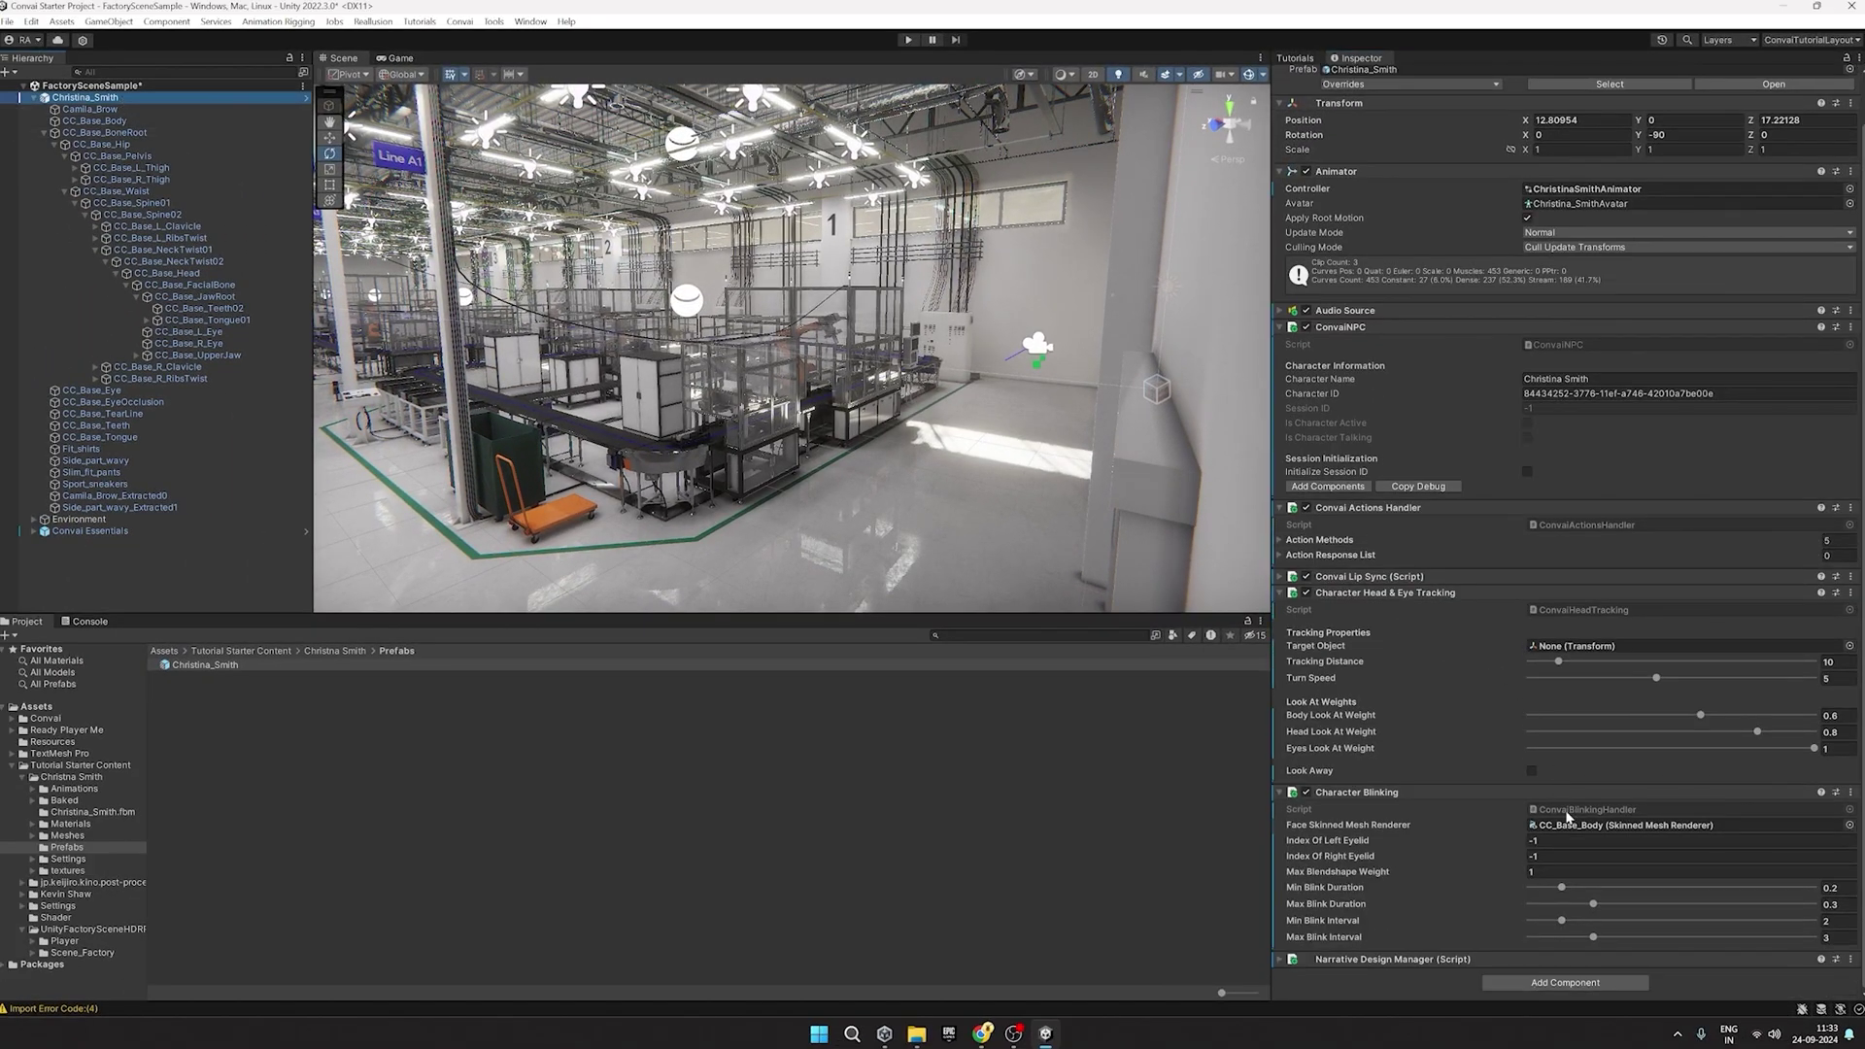
pyautogui.click(1569, 842)
pyautogui.hotkey('ctrl', 'v')
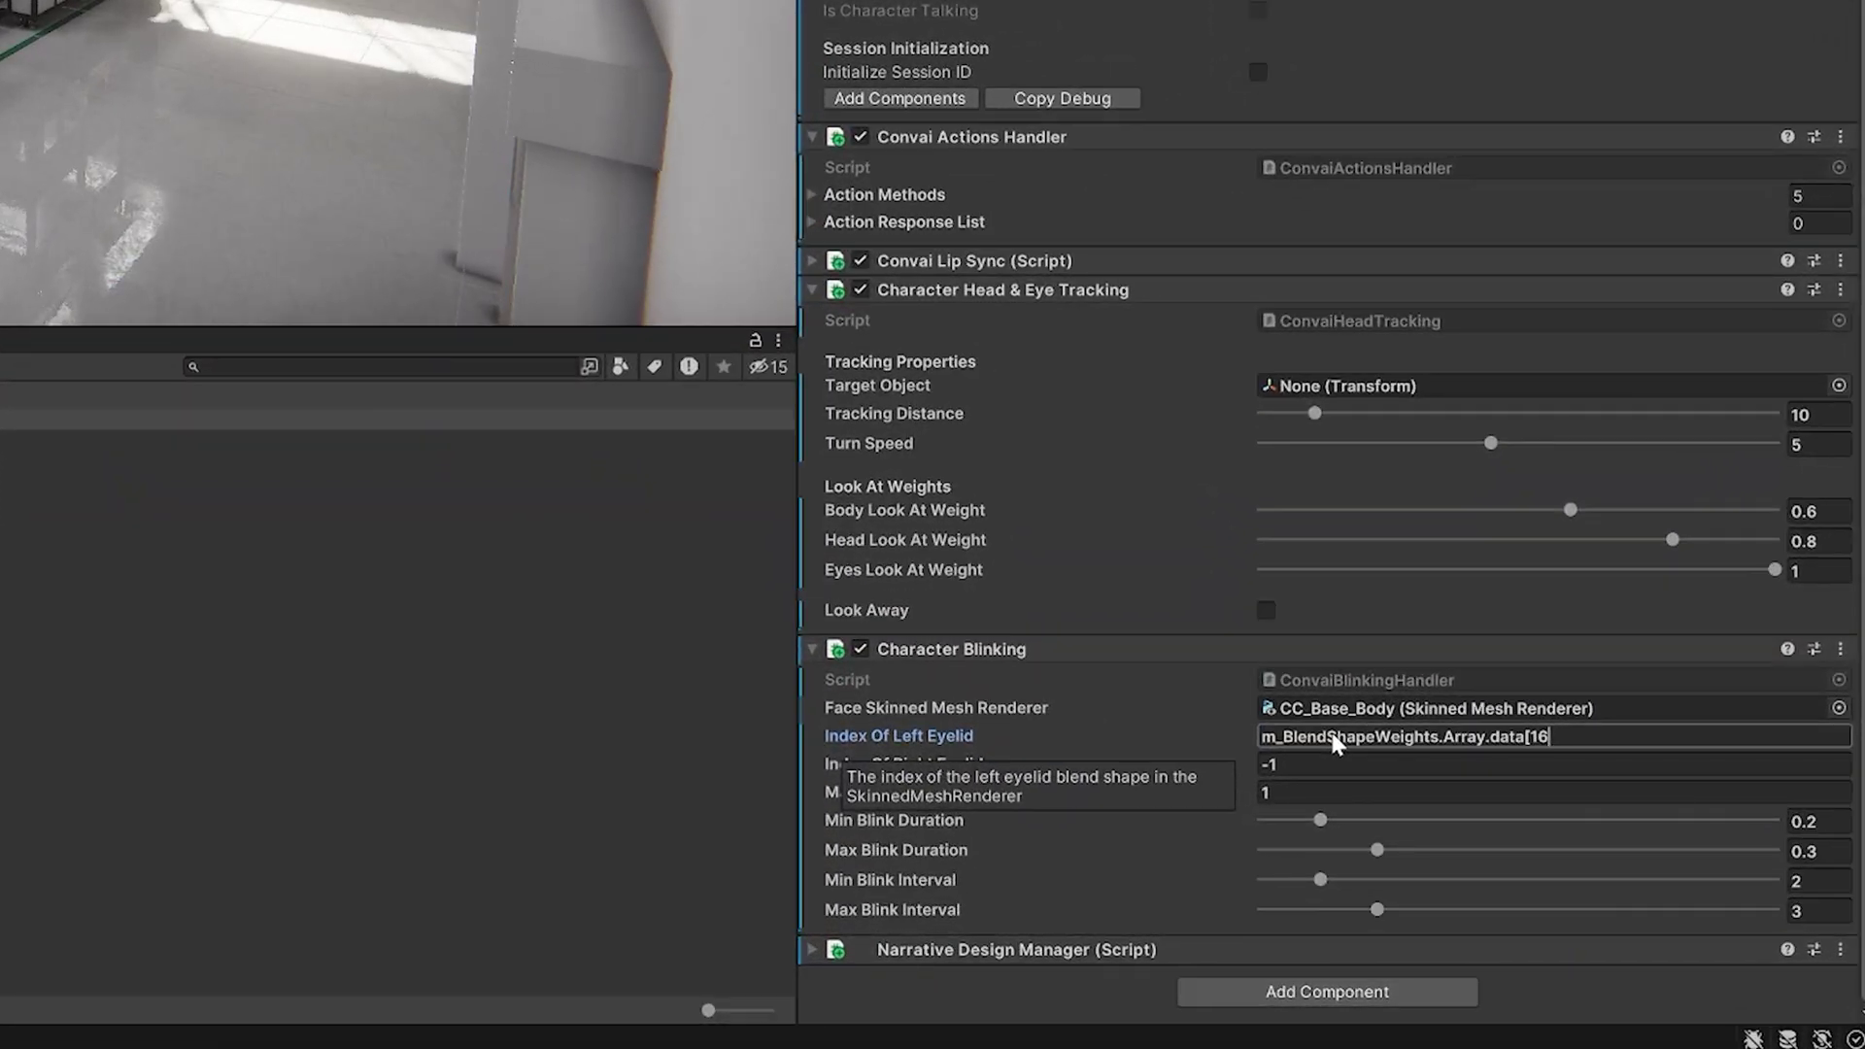
pyautogui.press('BackSpace')
pyautogui.press('BackSpace')
pyautogui.press('BackSpace')
pyautogui.press('BackSpace')
pyautogui.press('BackSpace')
pyautogui.press('BackSpace')
pyautogui.press('BackSpace')
pyautogui.press('BackSpace')
pyautogui.press('BackSpace')
pyautogui.press('BackSpace')
pyautogui.press('BackSpace')
pyautogui.press('BackSpace')
pyautogui.press('BackSpace')
pyautogui.press('BackSpace')
pyautogui.press('BackSpace')
pyautogui.press('BackSpace')
pyautogui.press('BackSpace')
pyautogui.press('BackSpace')
pyautogui.press('BackSpace')
pyautogui.press('BackSpace')
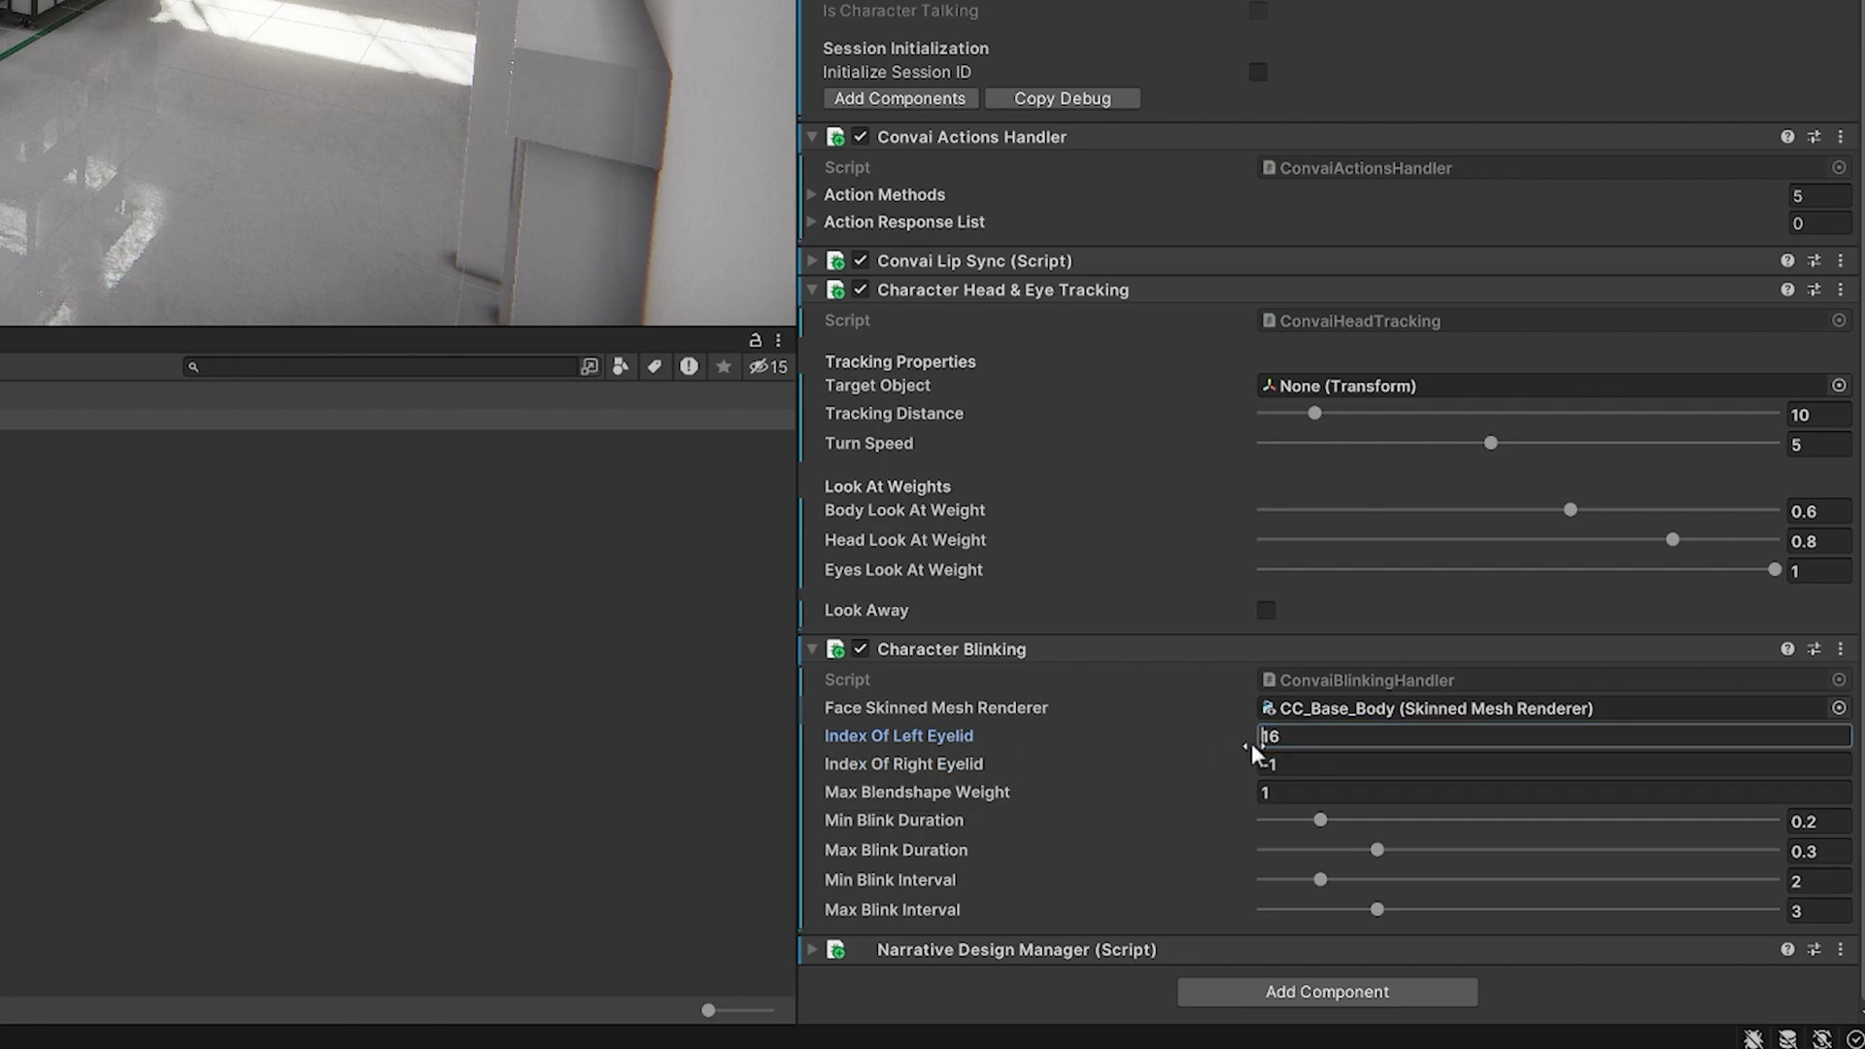
pyautogui.click(1289, 764)
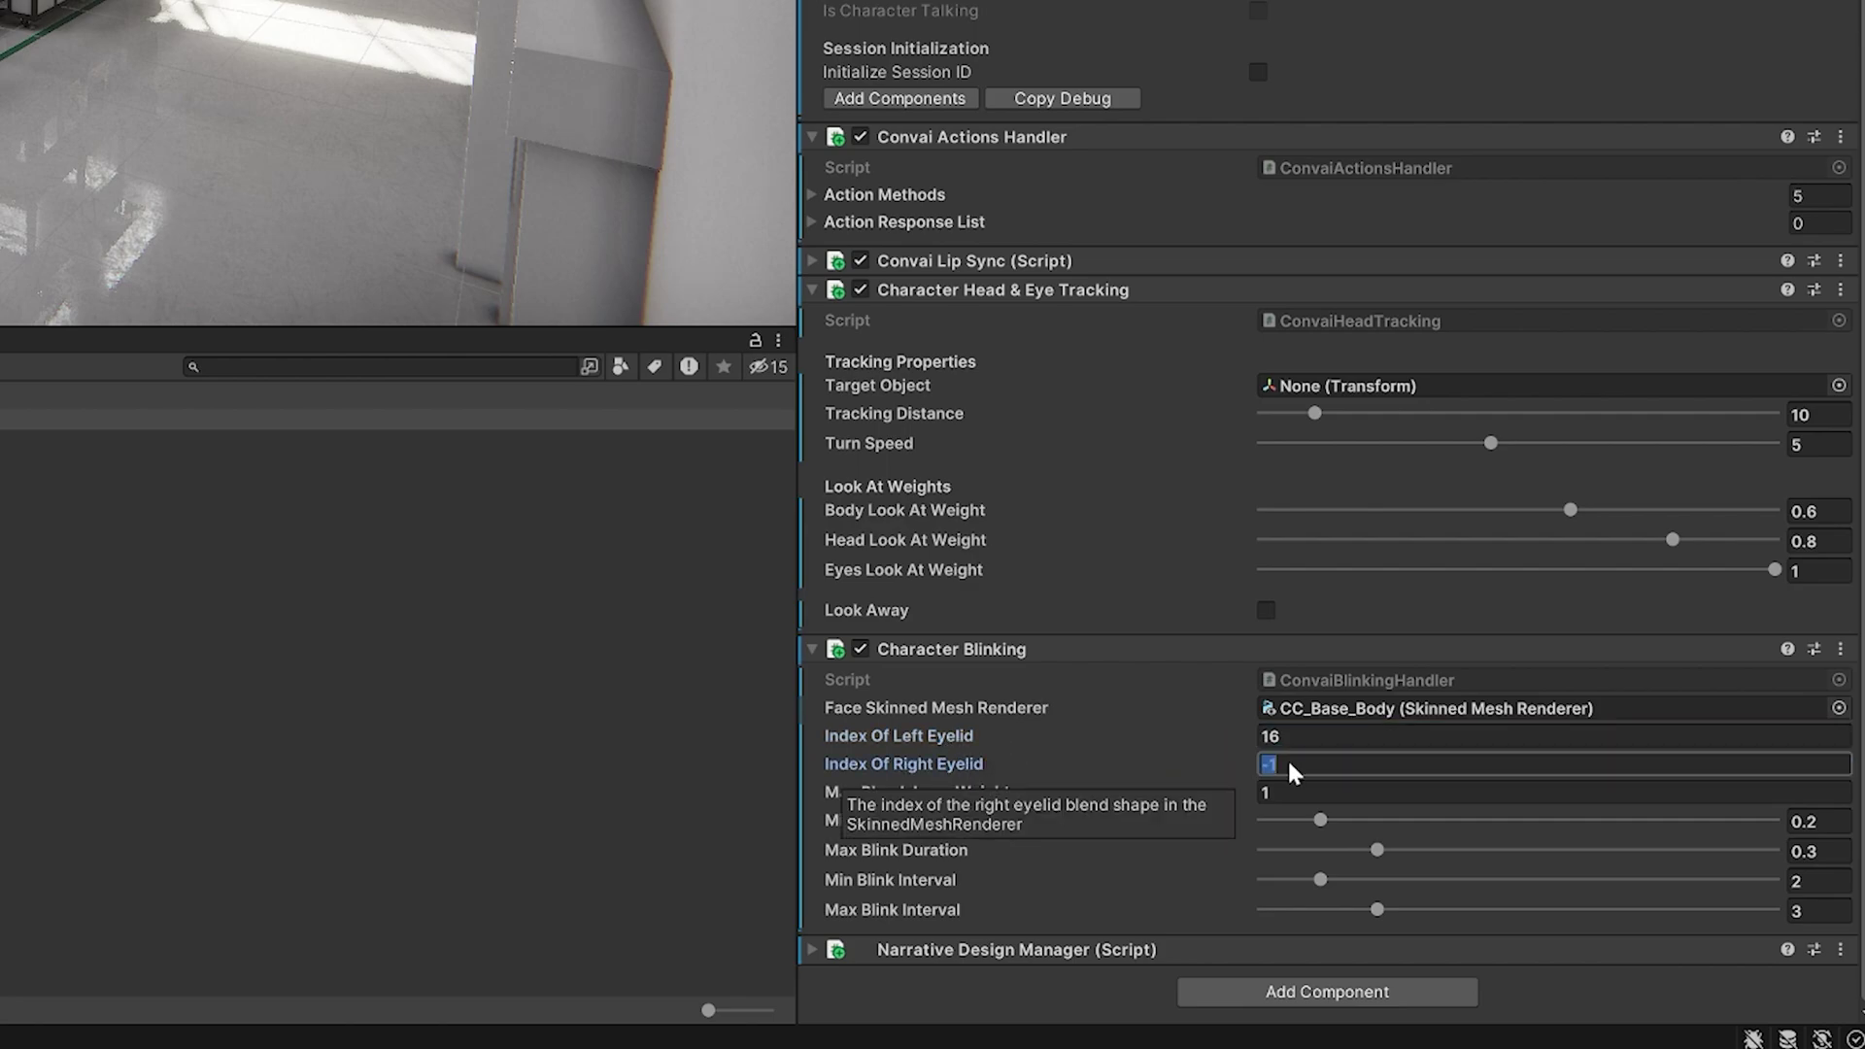
pyautogui.write('17')
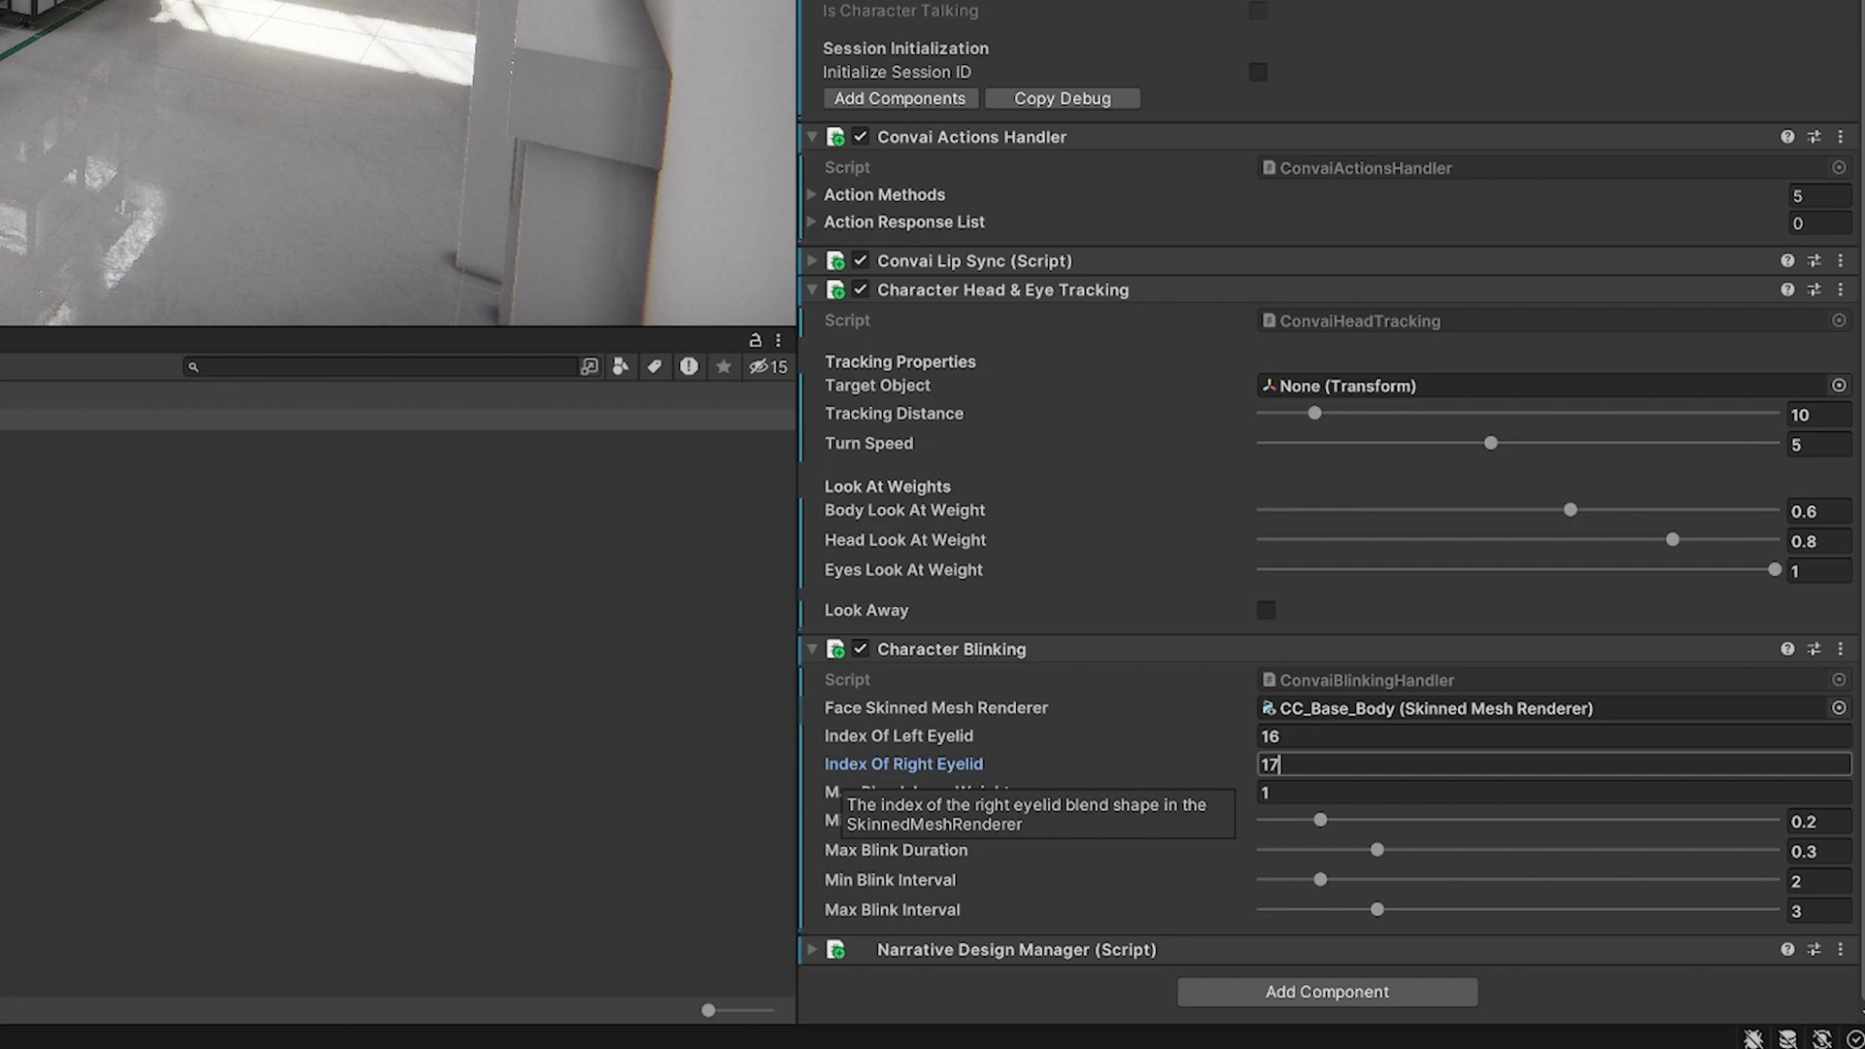
pyautogui.click(1297, 791)
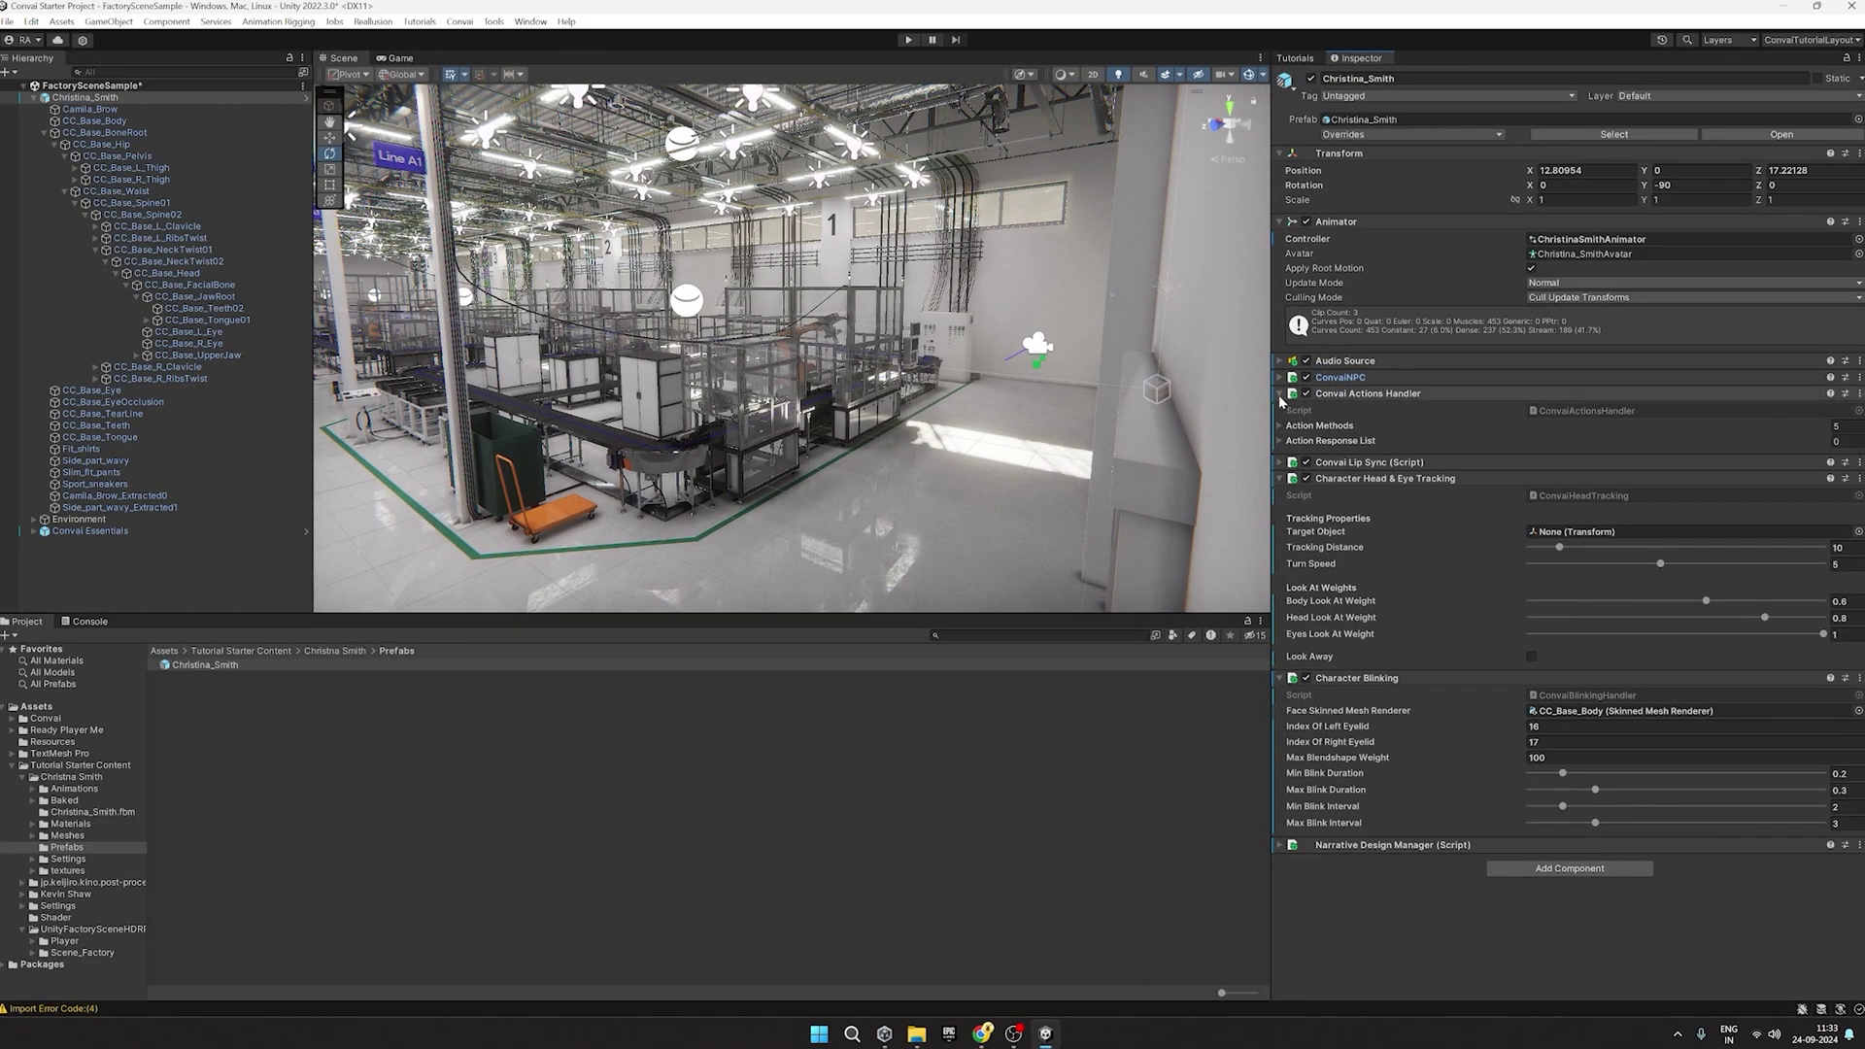
# Collapse the expanded components and add a Capsule Collider to Christina_Smith.
pyautogui.click(811, 136)
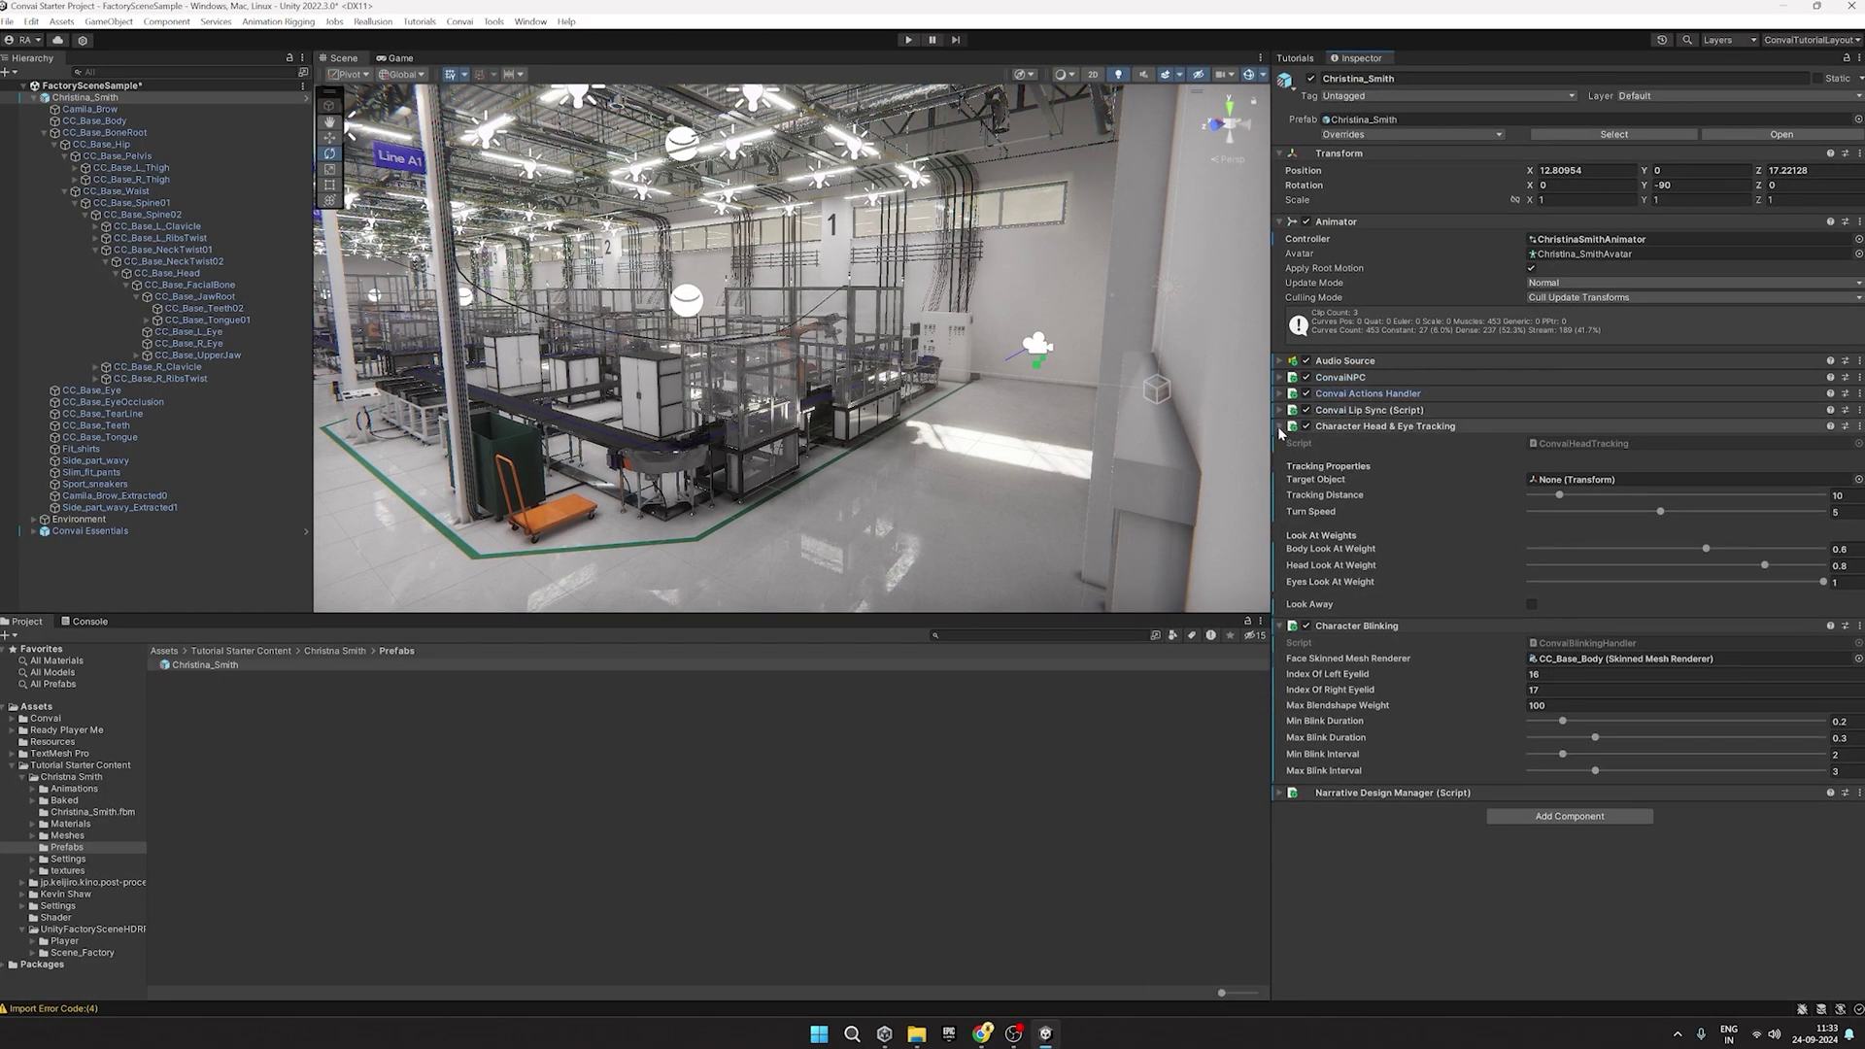
pyautogui.click(1280, 428)
pyautogui.click(1280, 443)
pyautogui.click(1594, 489)
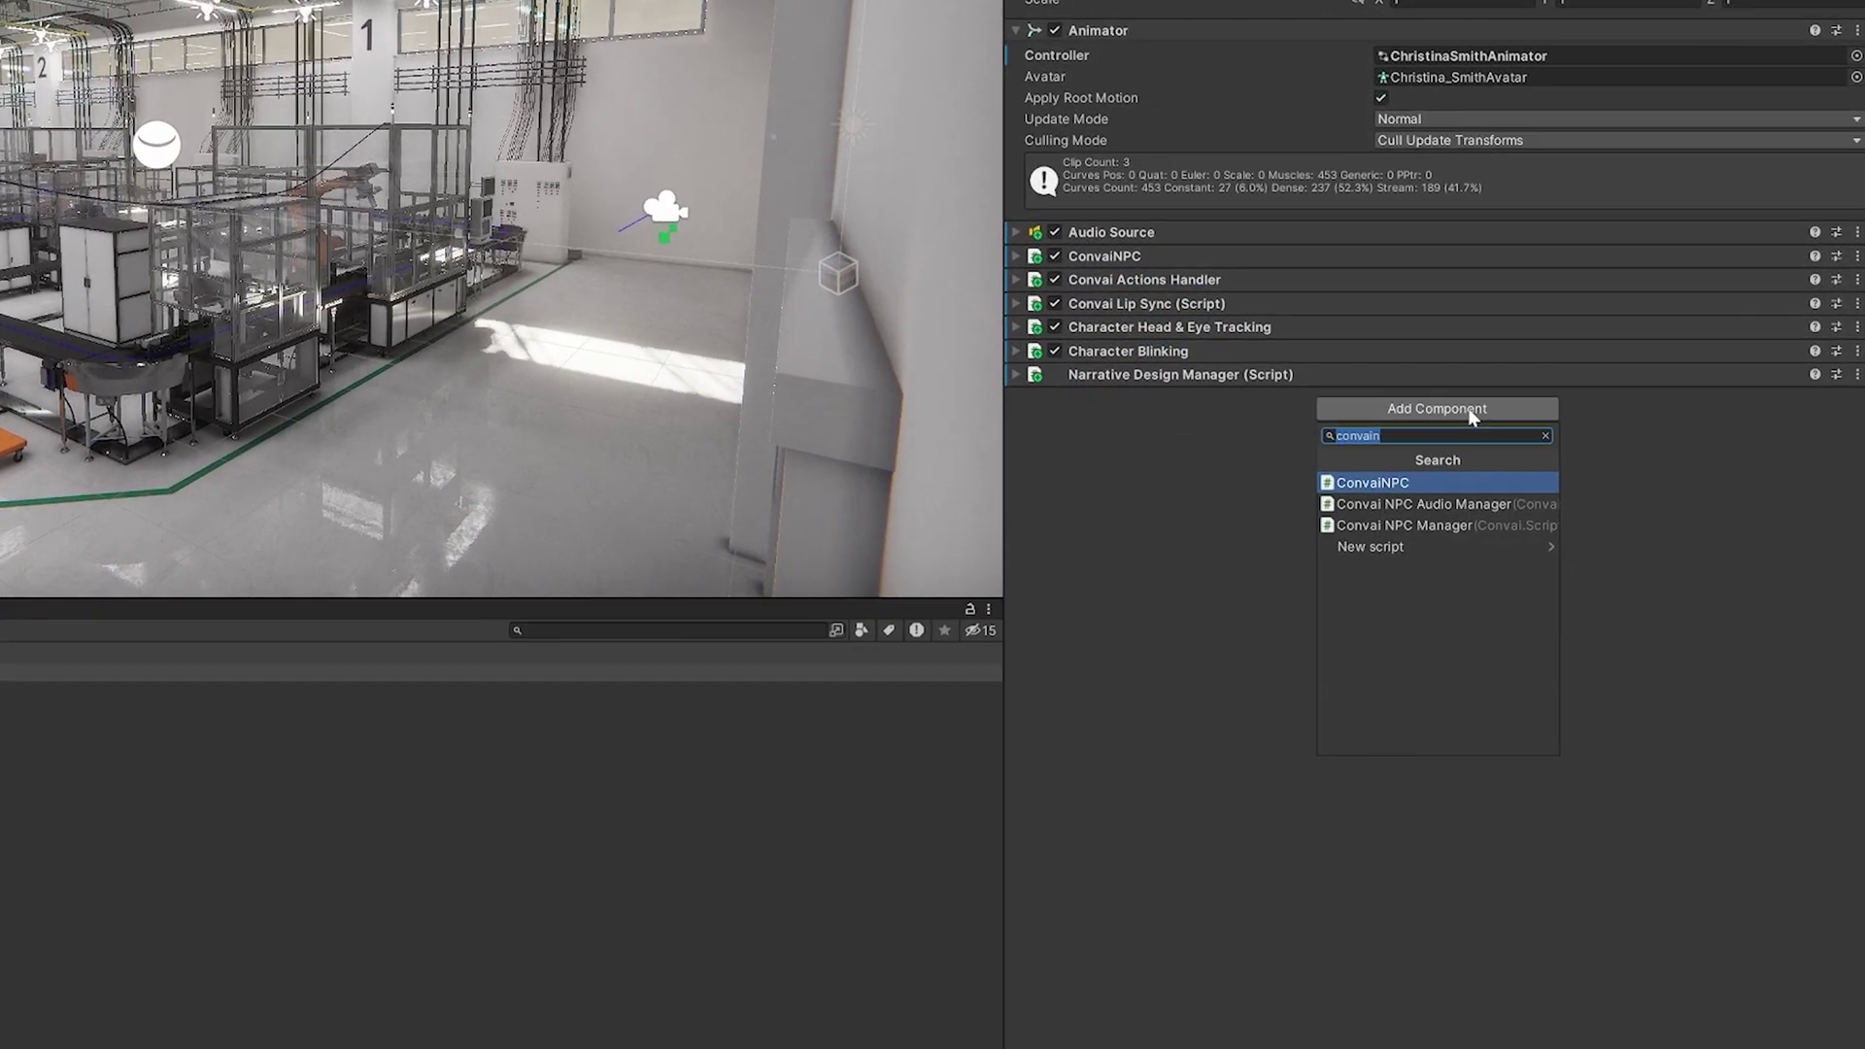
pyautogui.write('cap')
pyautogui.press('Return')
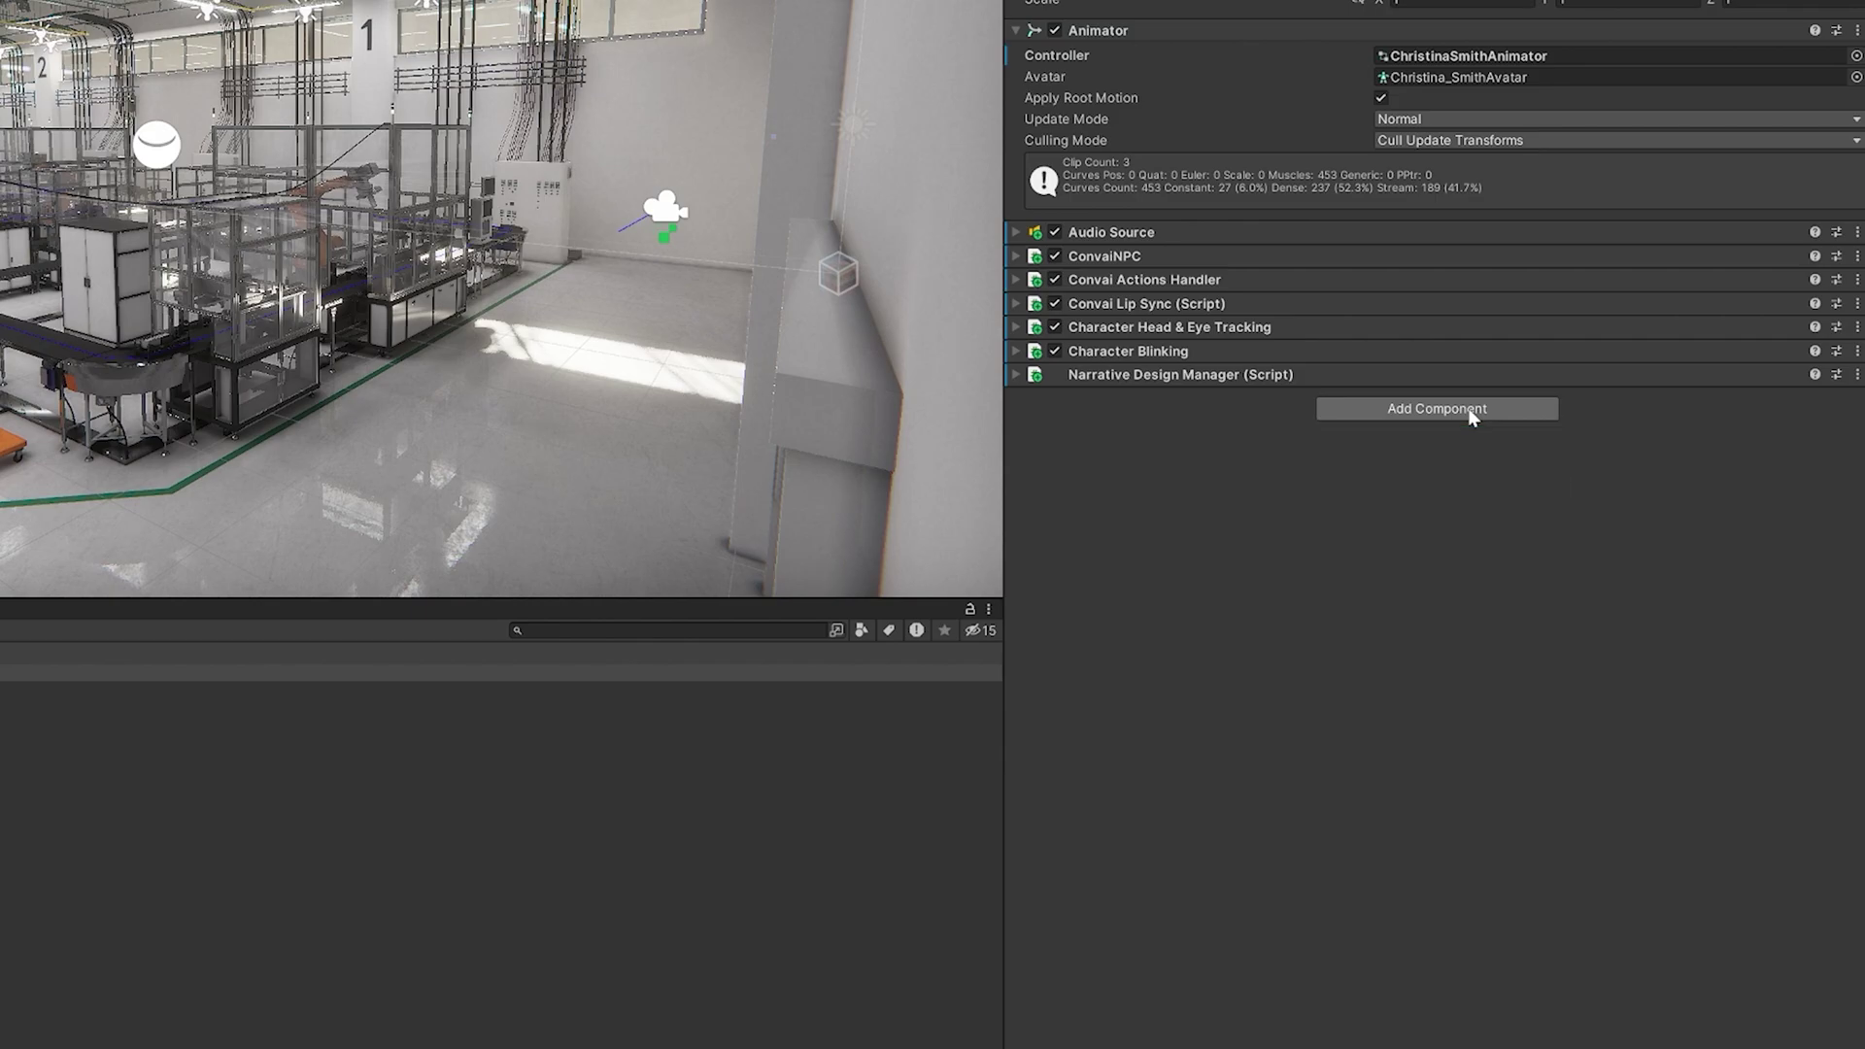
# In a front orthographic view, fit the capsule's top, bottom and radius snugly to her body.
pyautogui.press('f')
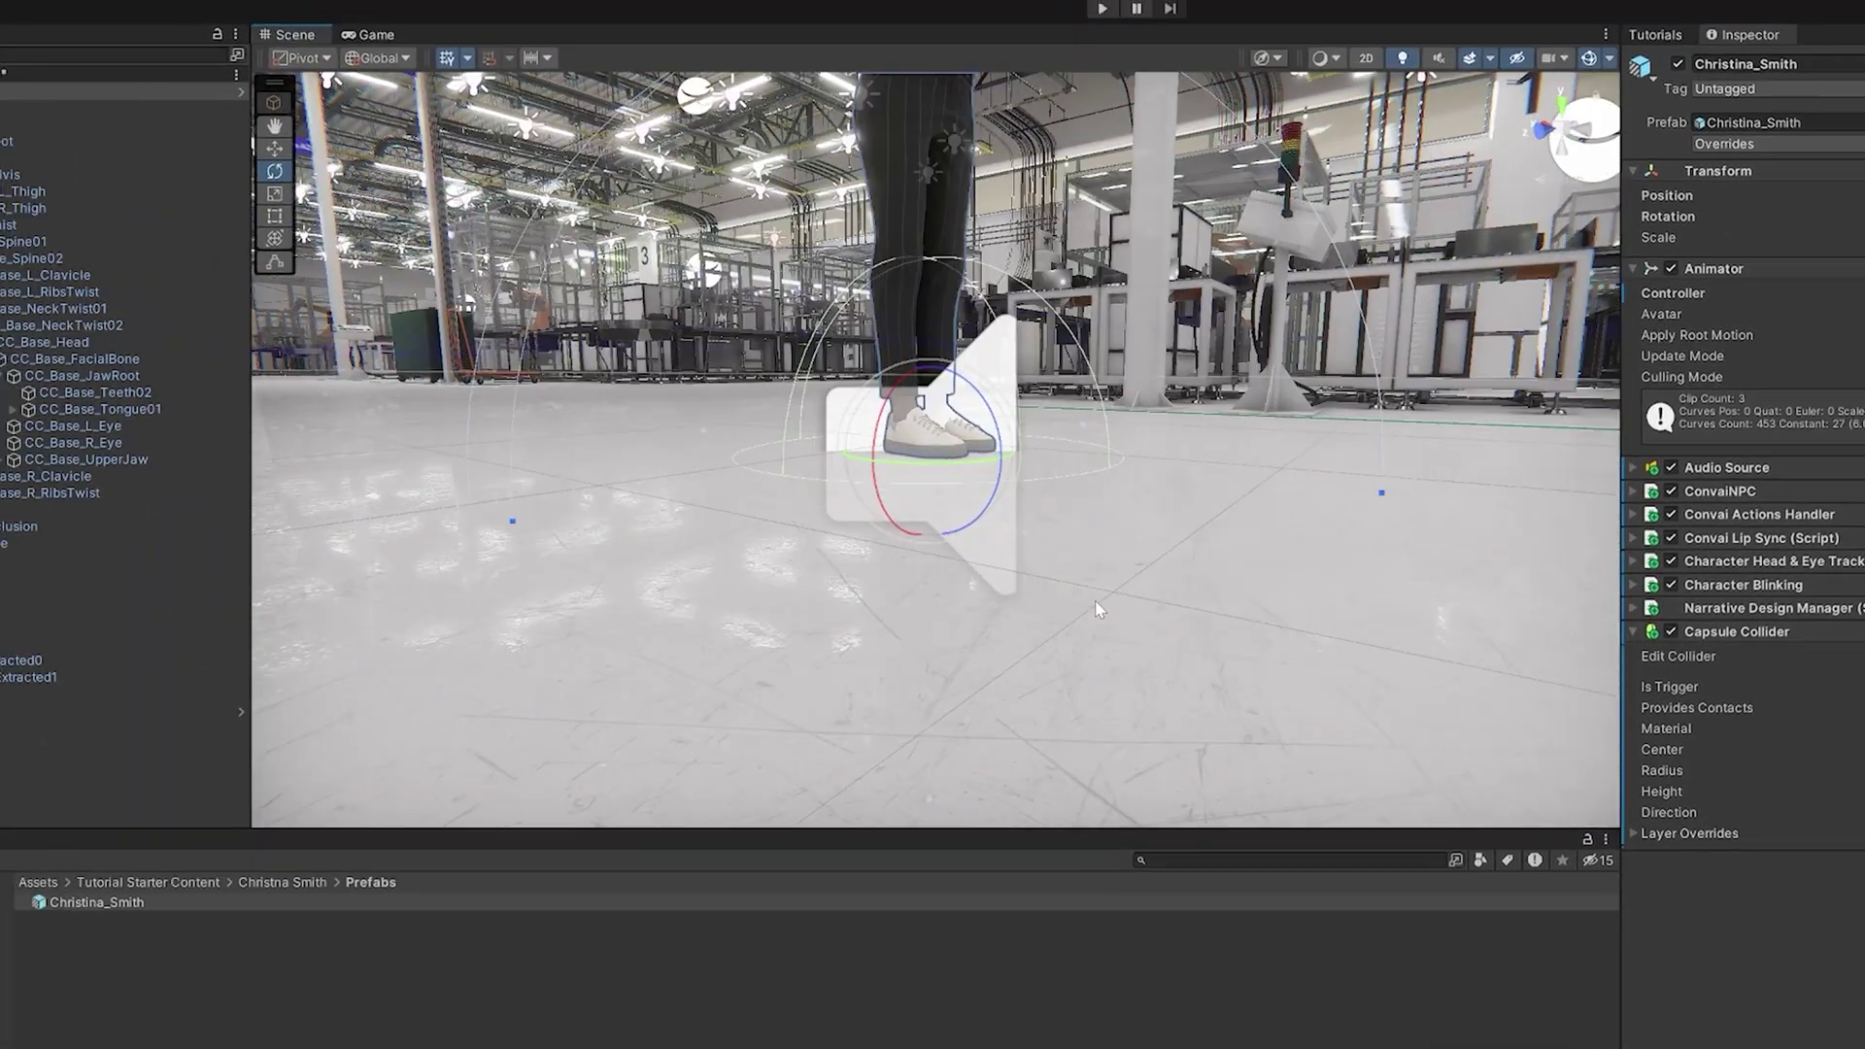
pyautogui.click(1327, 46)
pyautogui.click(1346, 95)
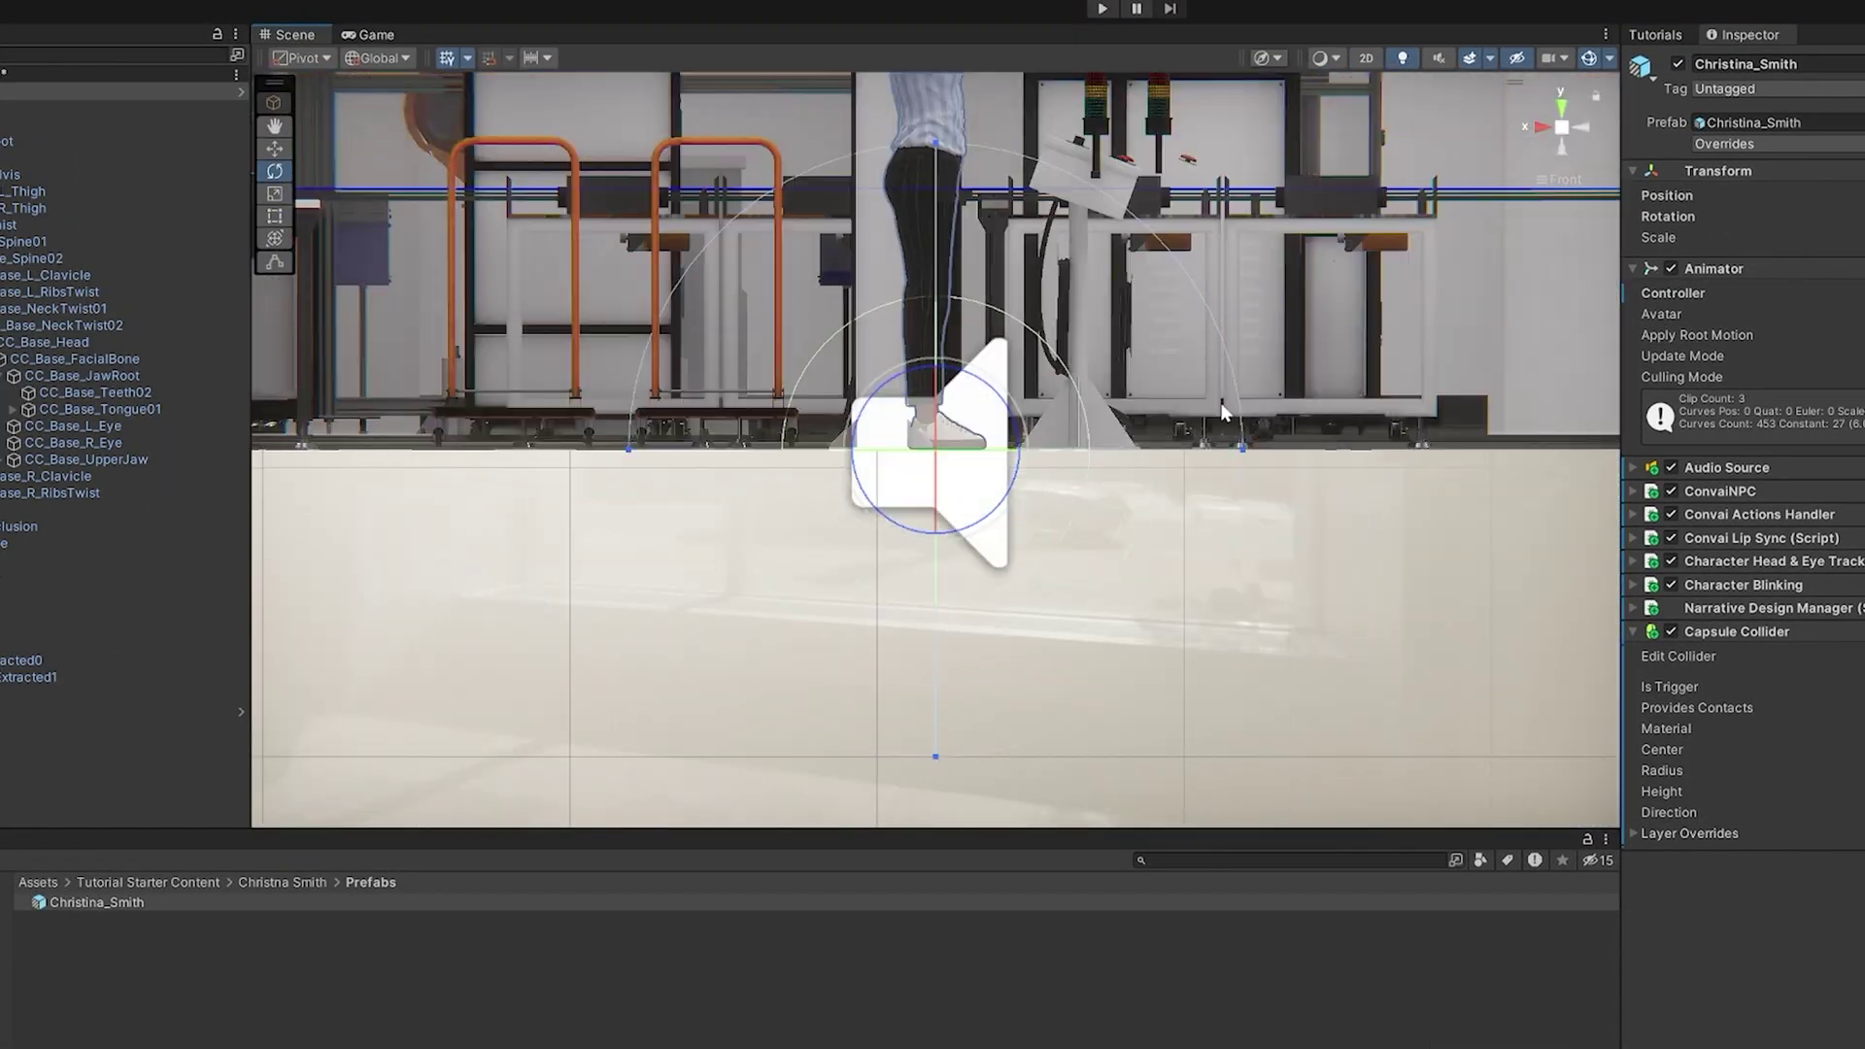
pyautogui.scroll(-1, 1224, 412)
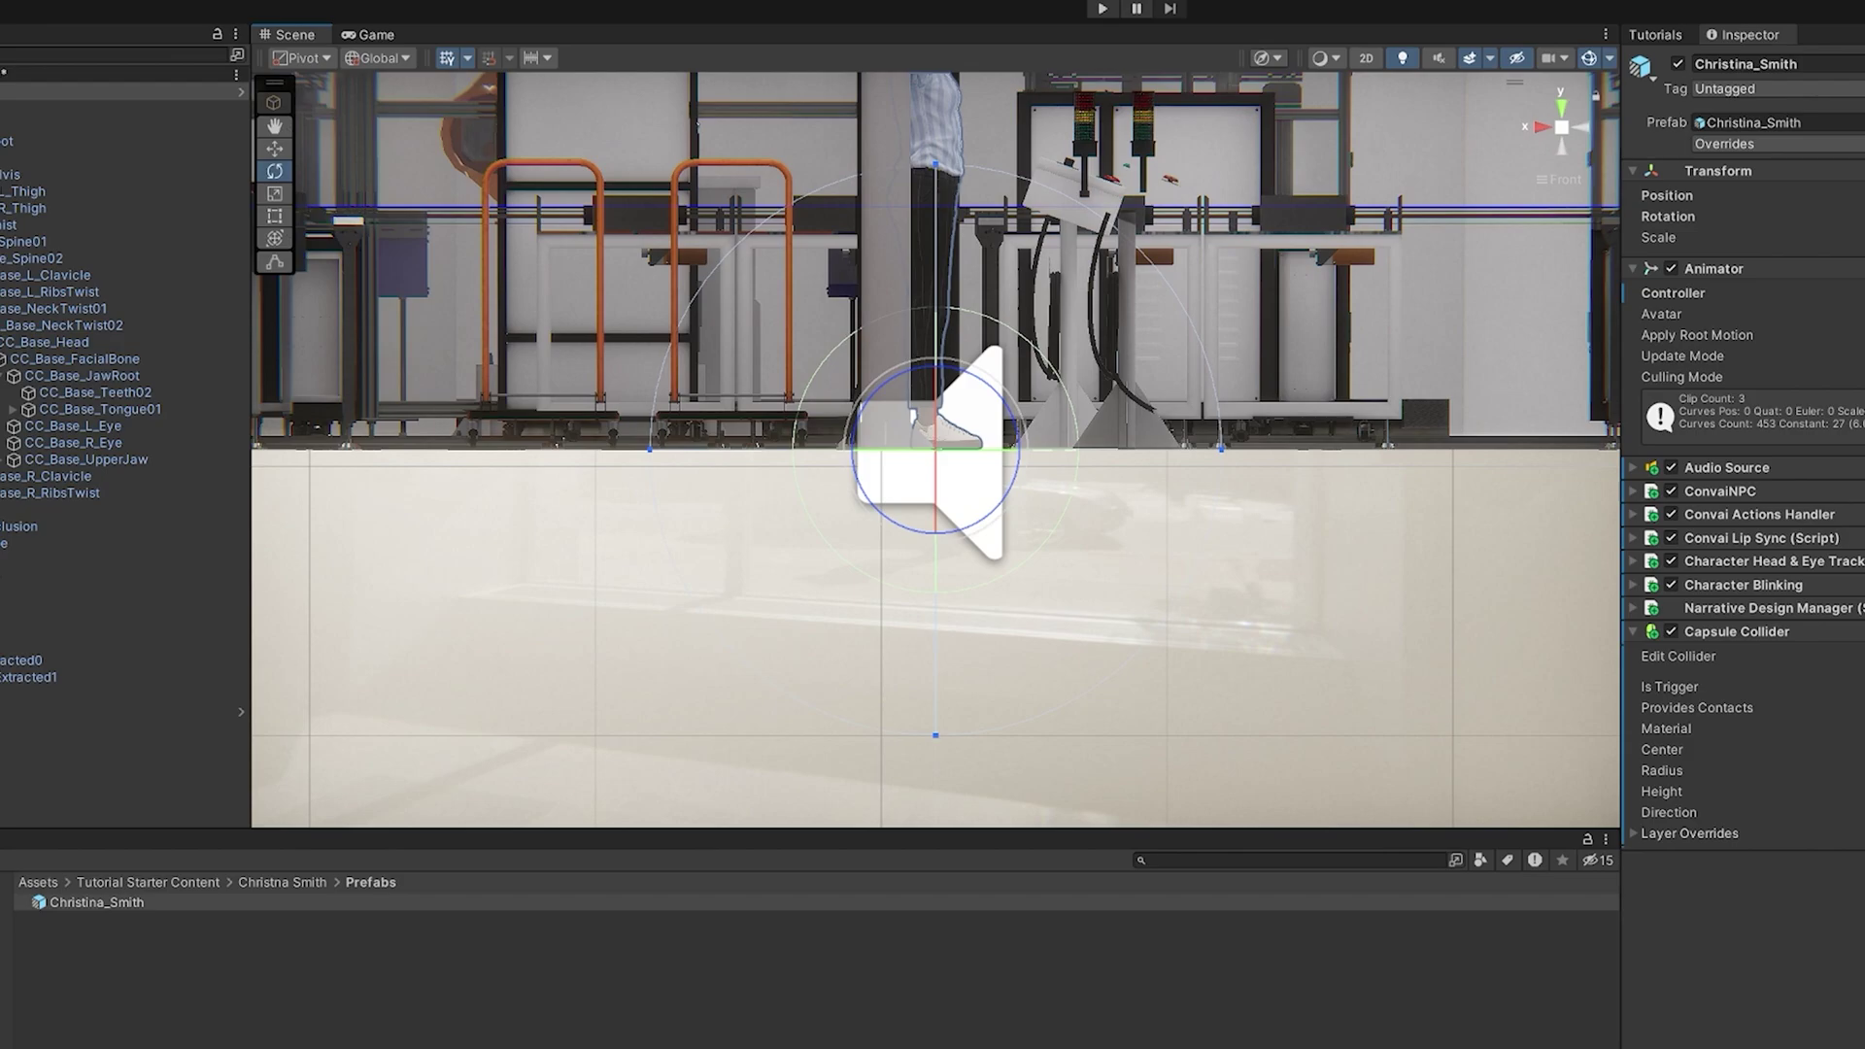
pyautogui.click(274, 263)
pyautogui.moveTo(1168, 344); pyautogui.dragTo(1153, 563, button='middle')
pyautogui.moveTo(921, 518); pyautogui.dragTo(916, 172)
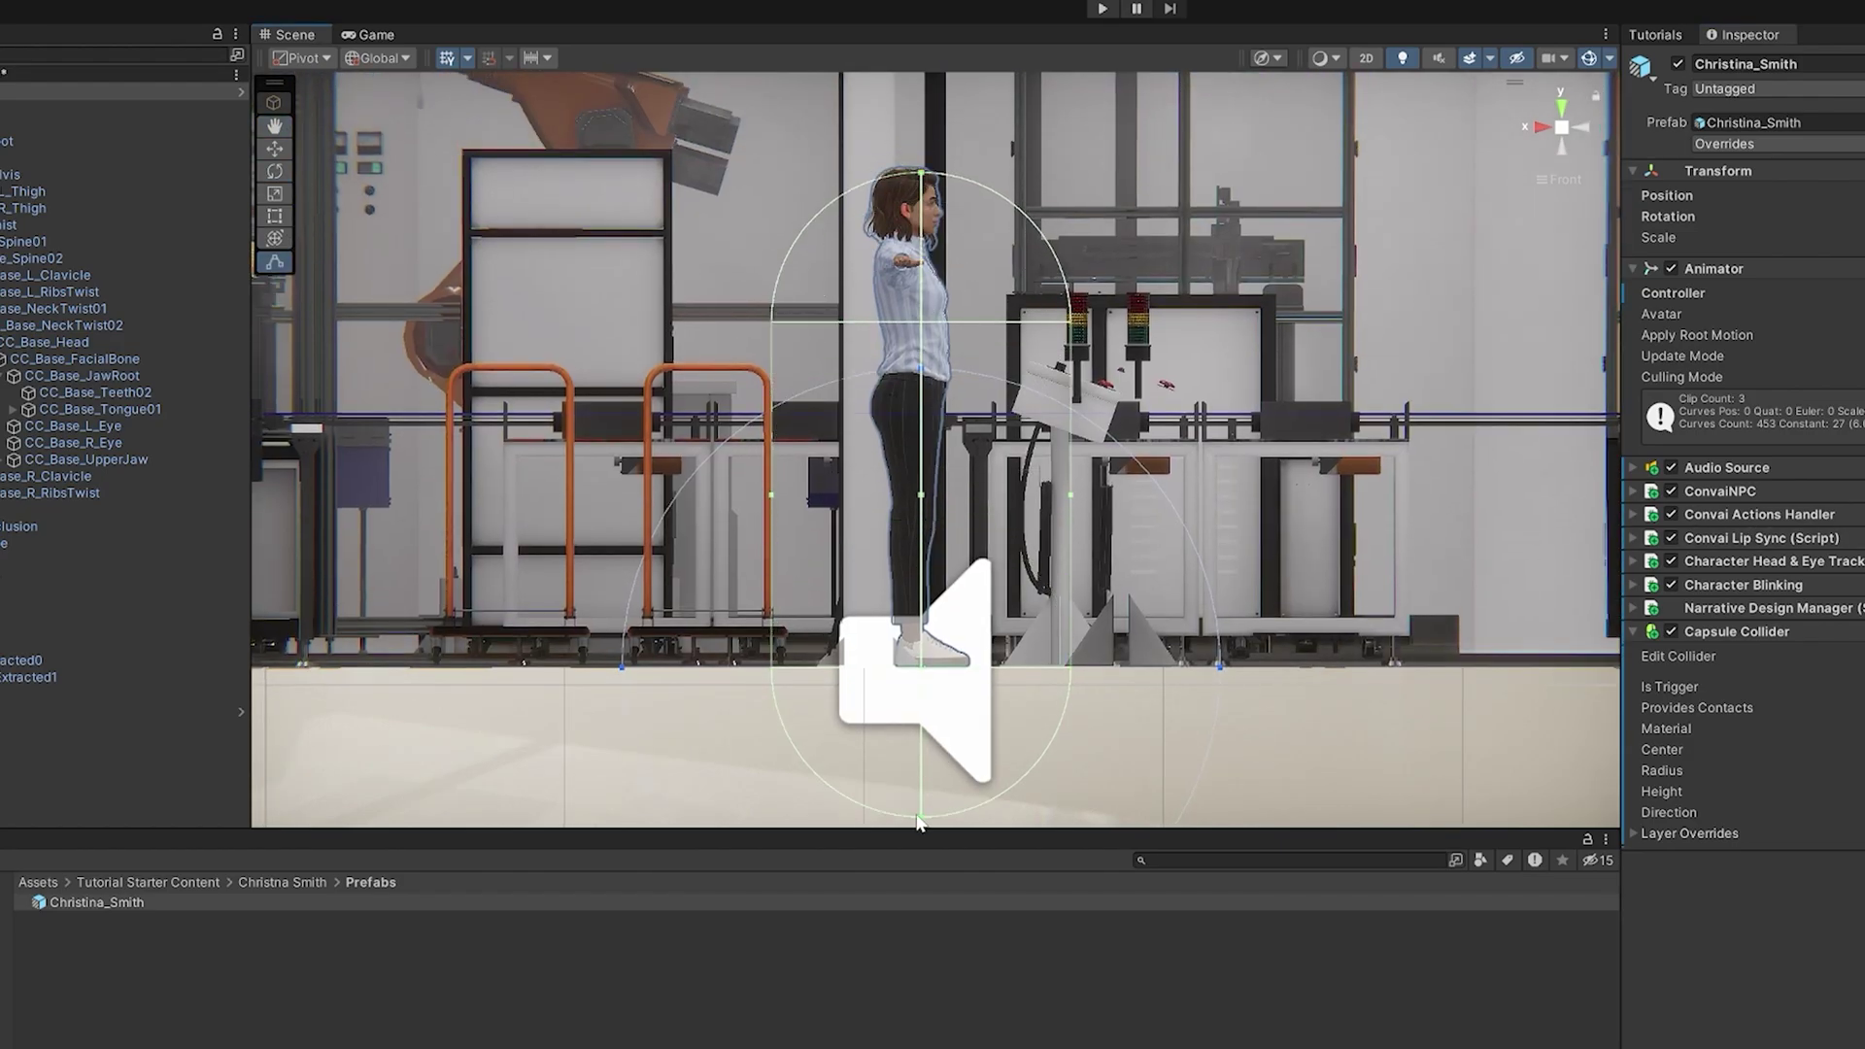
pyautogui.moveTo(918, 816); pyautogui.dragTo(928, 666)
pyautogui.moveTo(773, 420); pyautogui.dragTo(864, 431)
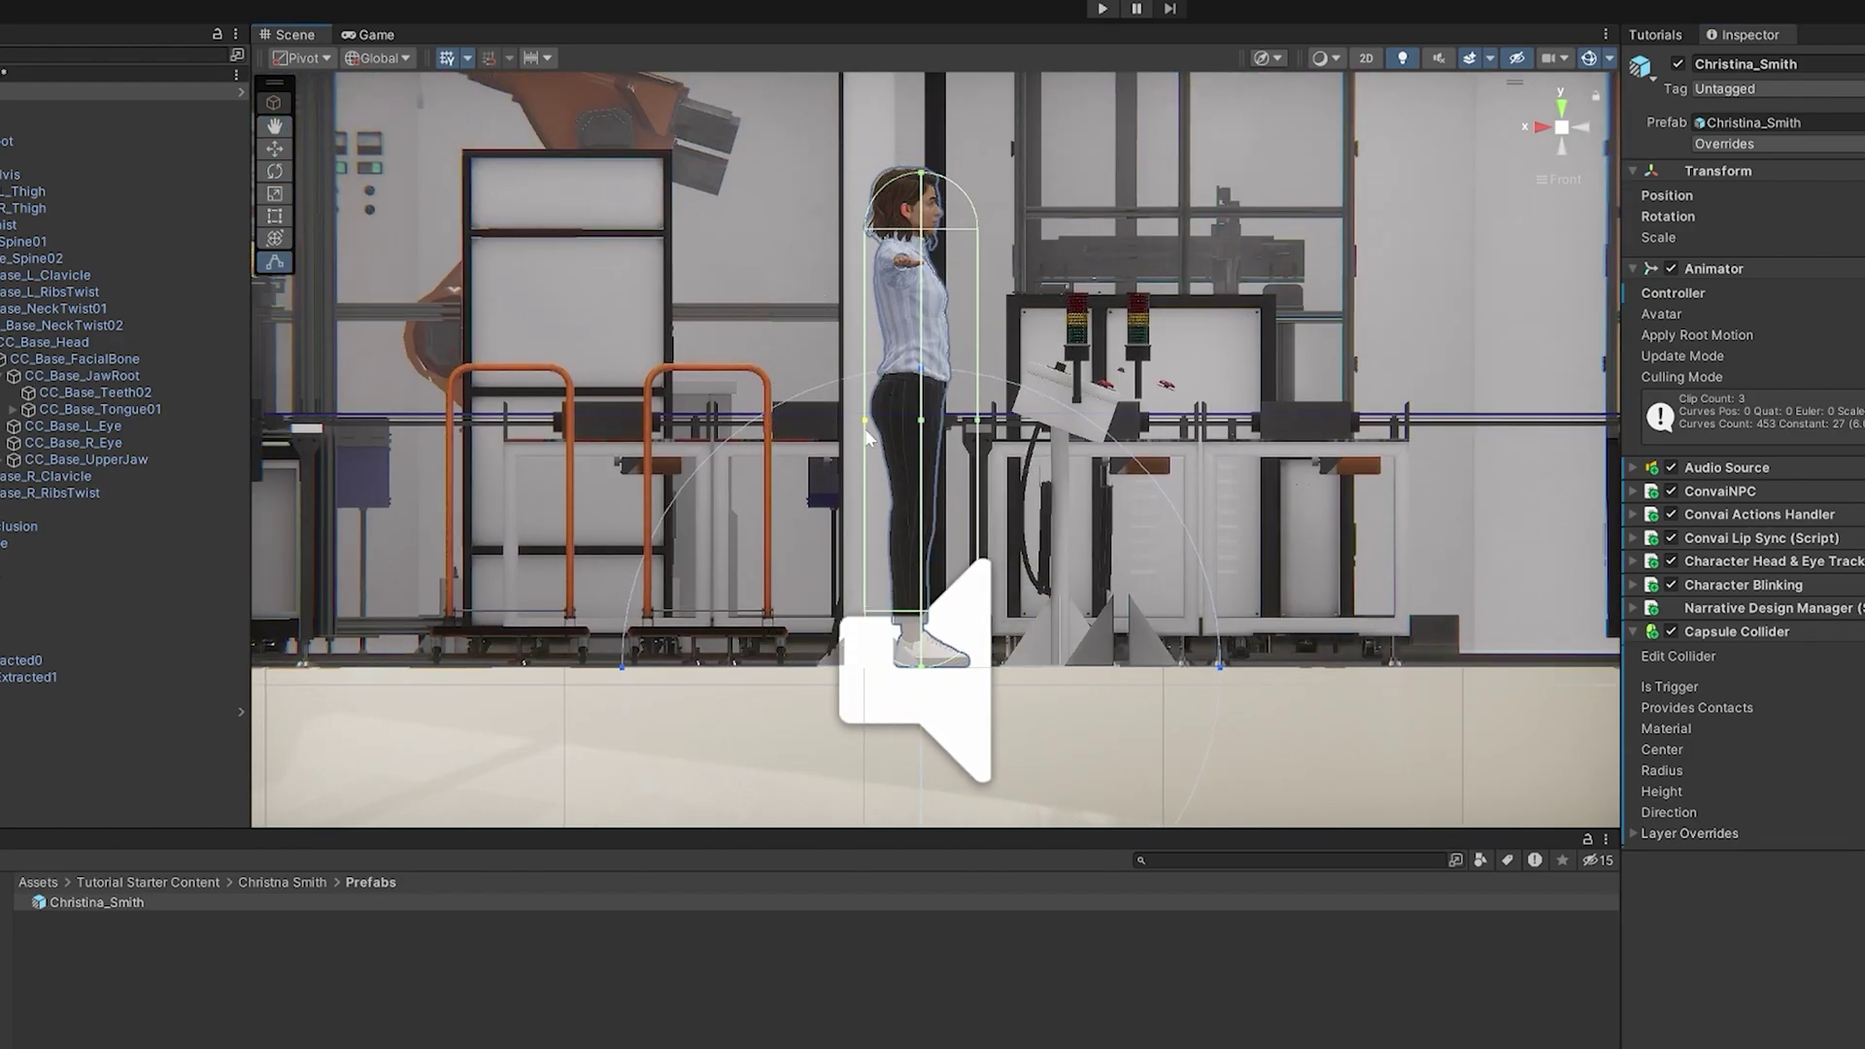
pyautogui.click(1583, 127)
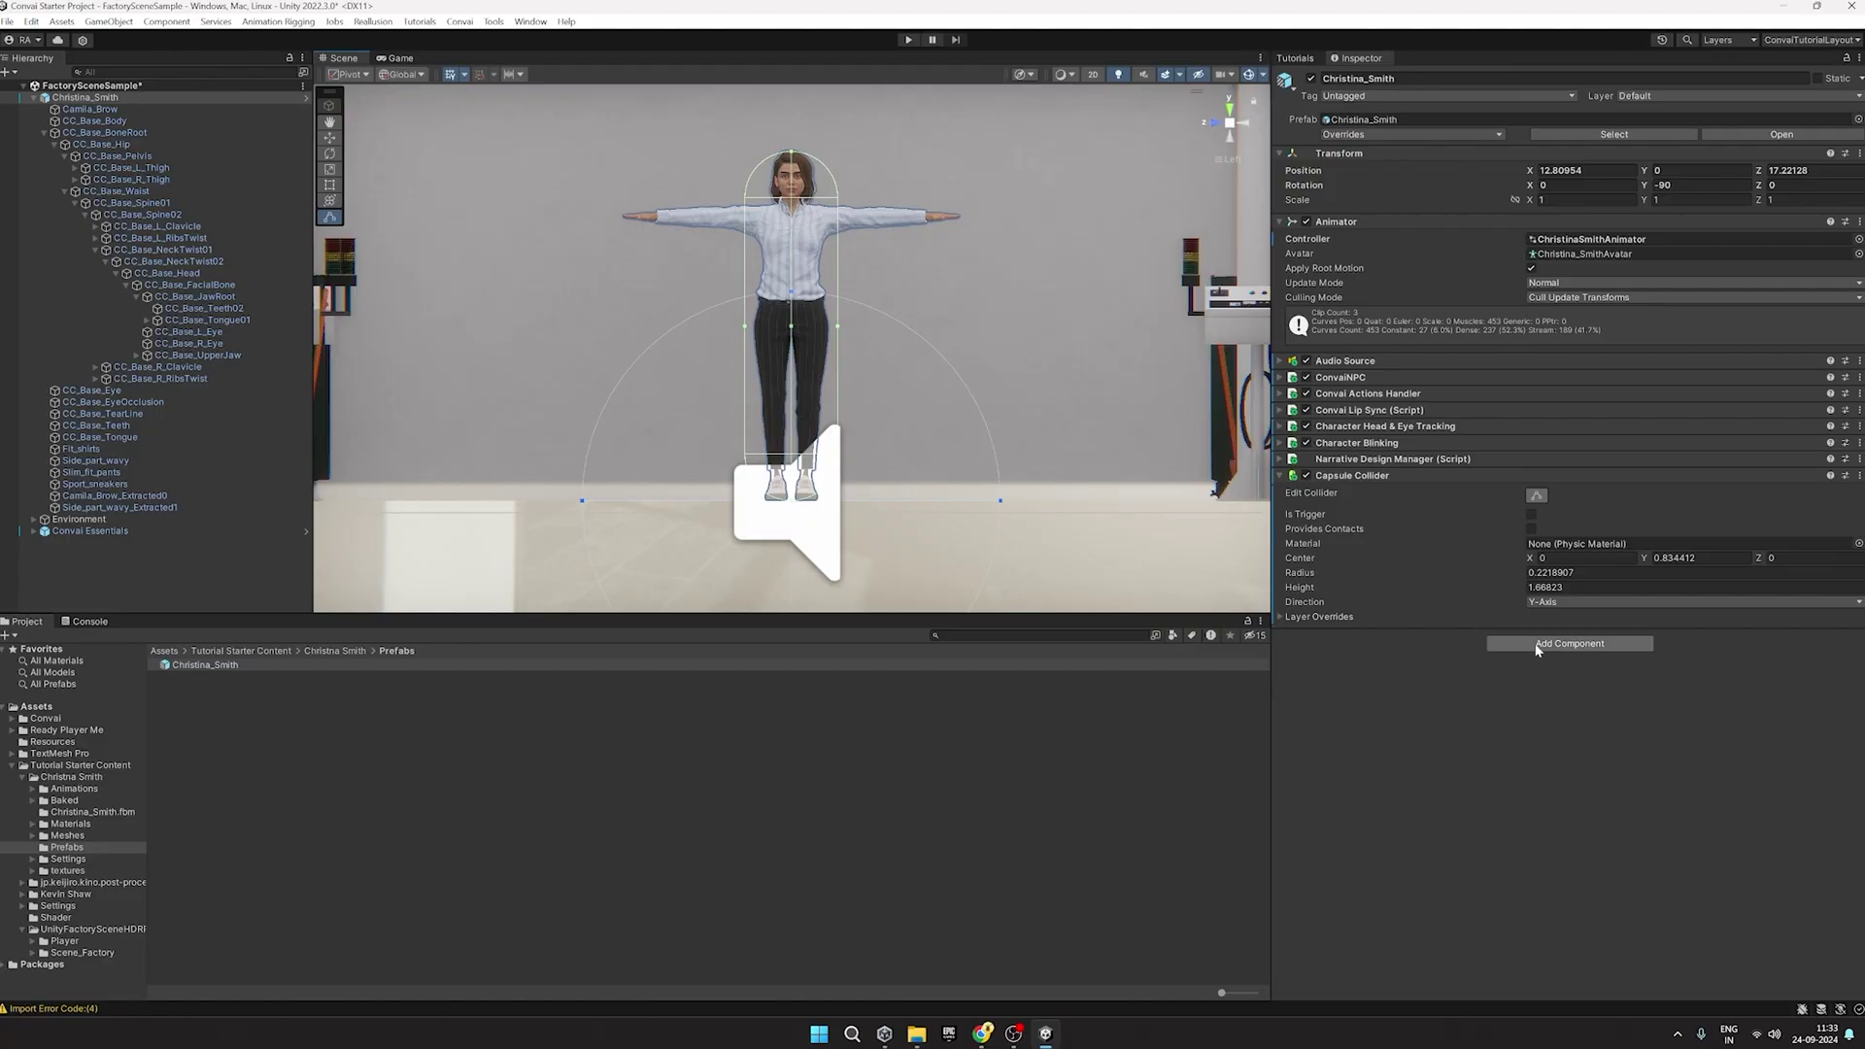
# Add a Nav Mesh Agent to Christina_Smith with Base Offset -0.08.
pyautogui.click(1544, 645)
pyautogui.write('nav')
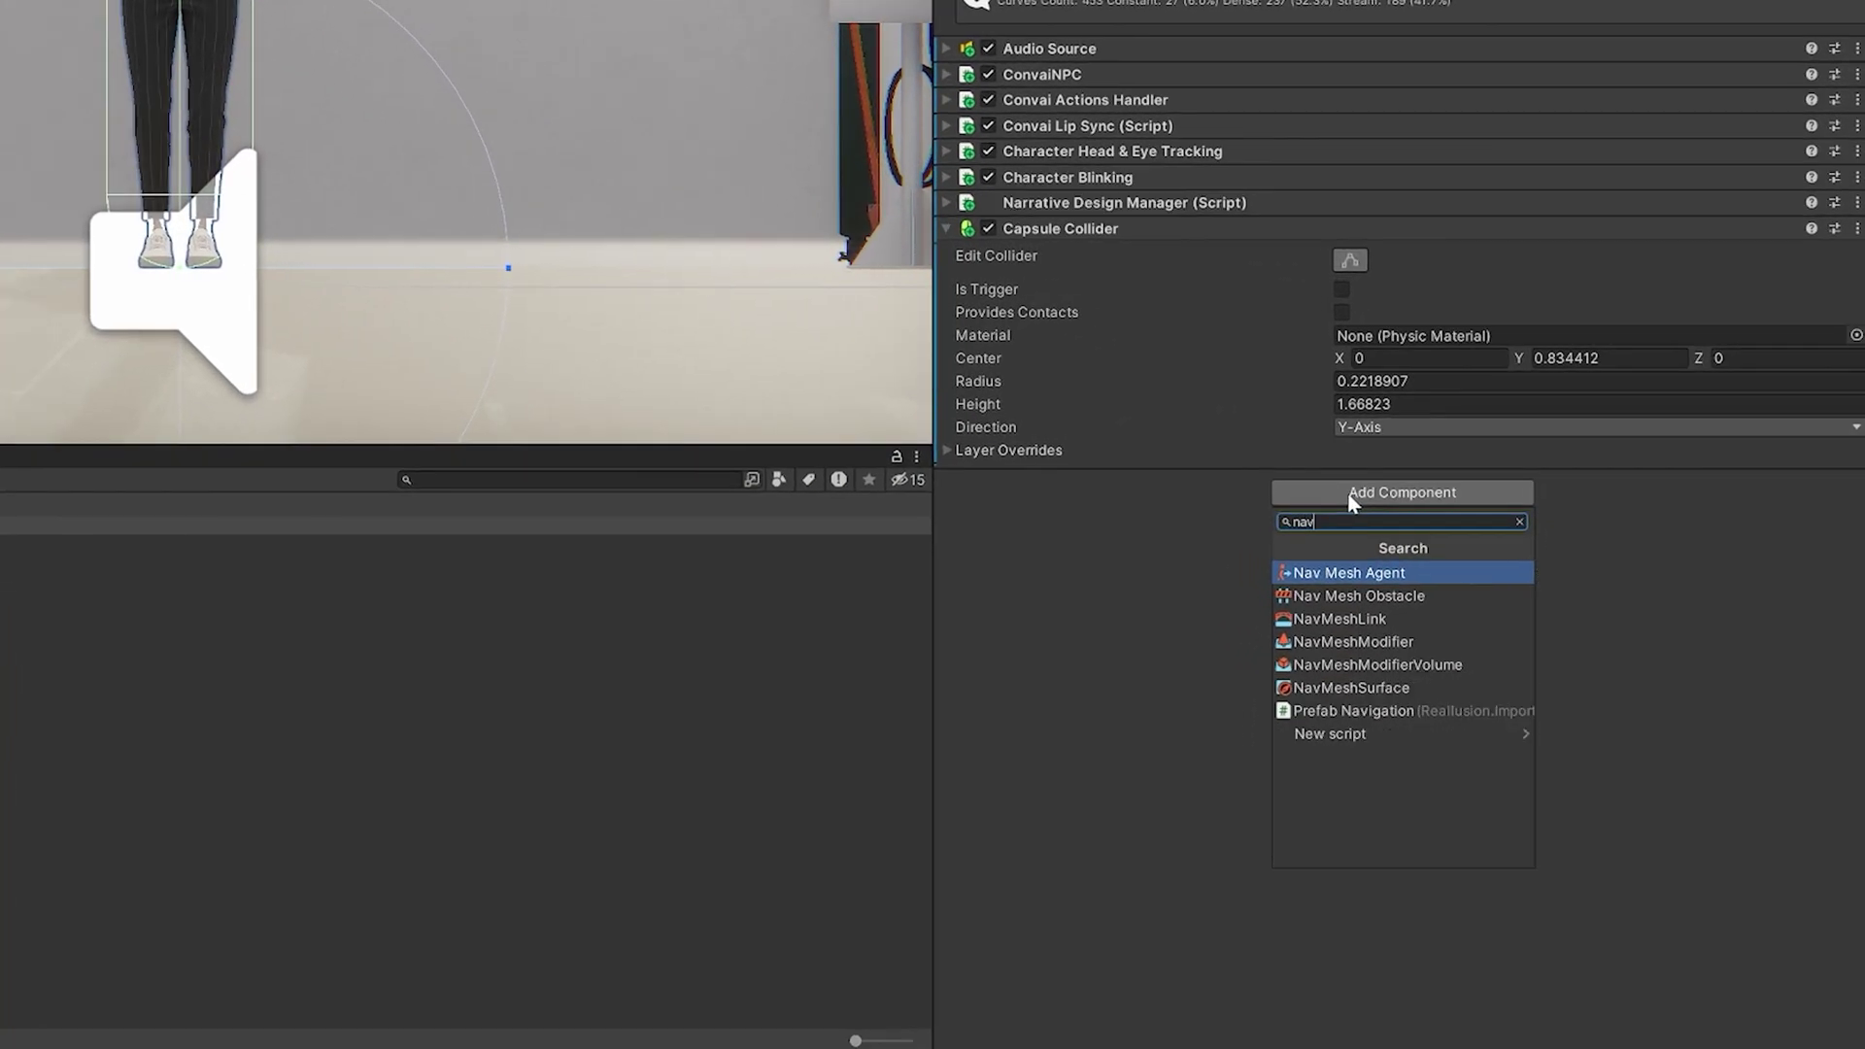
pyautogui.press('Return')
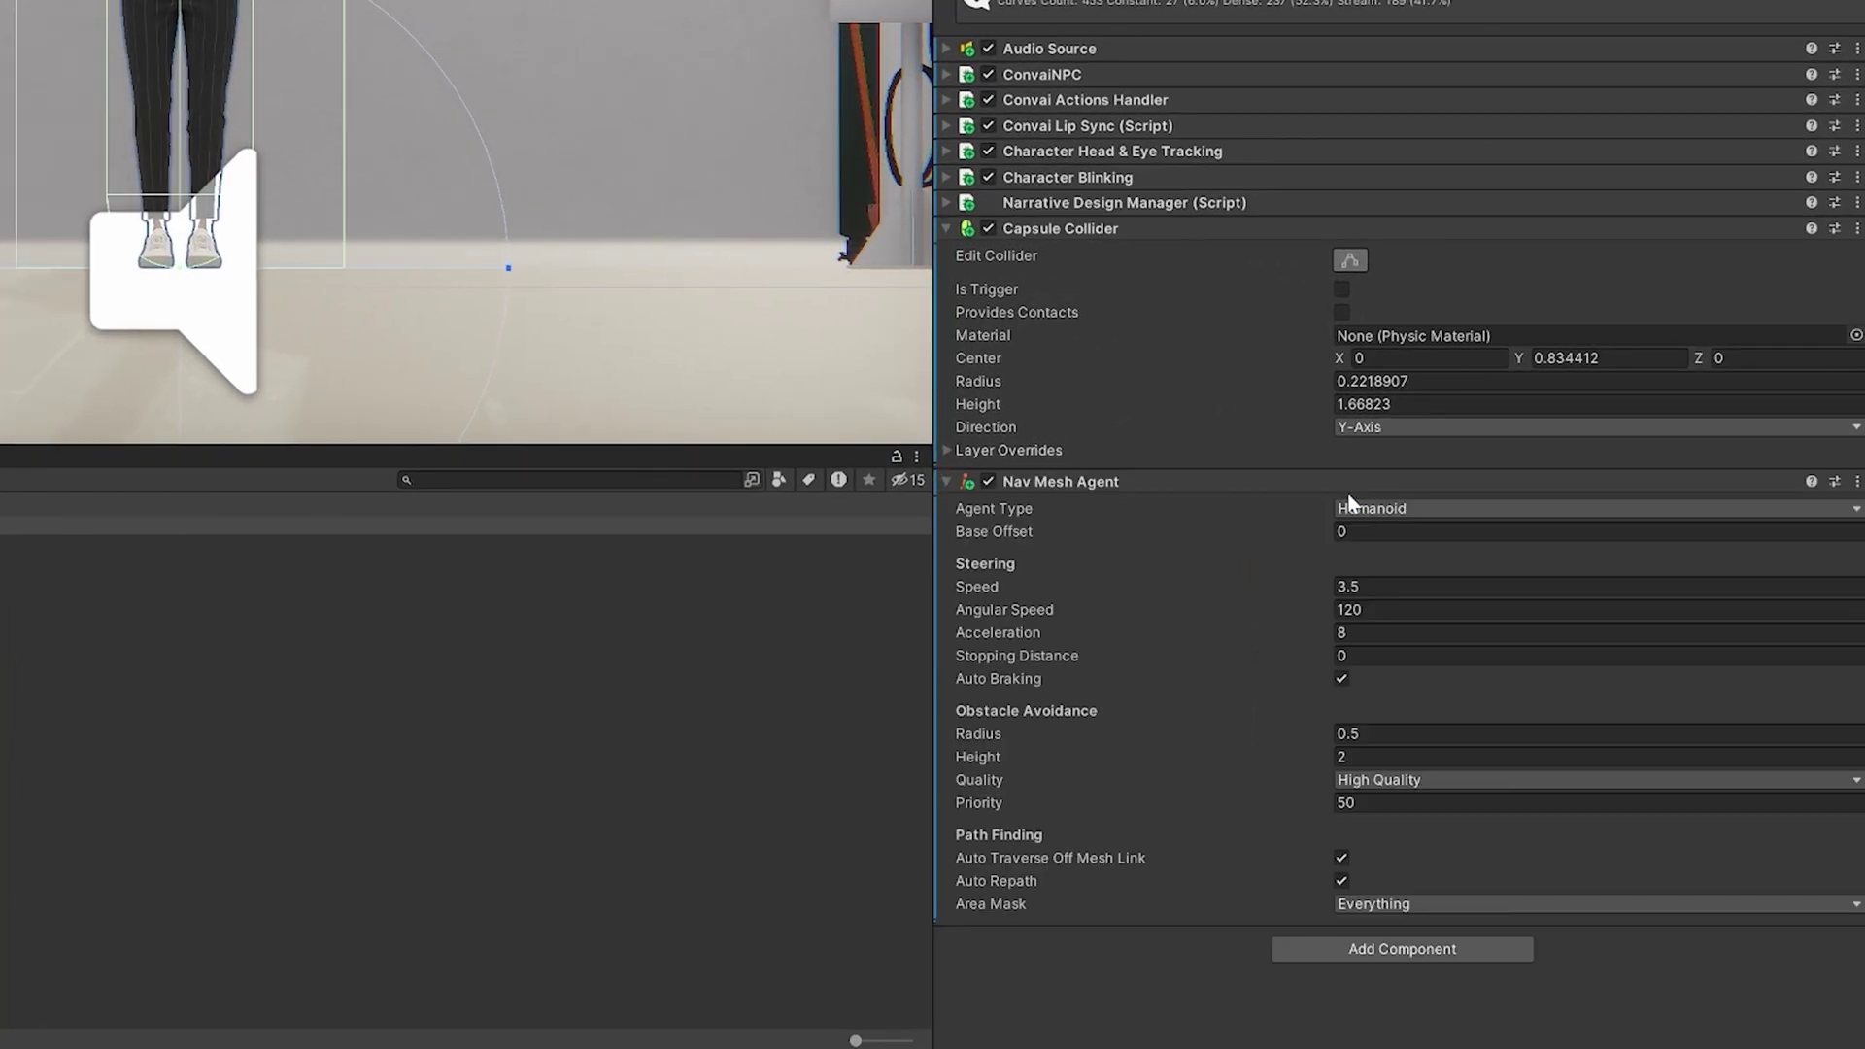
pyautogui.press('Tab')
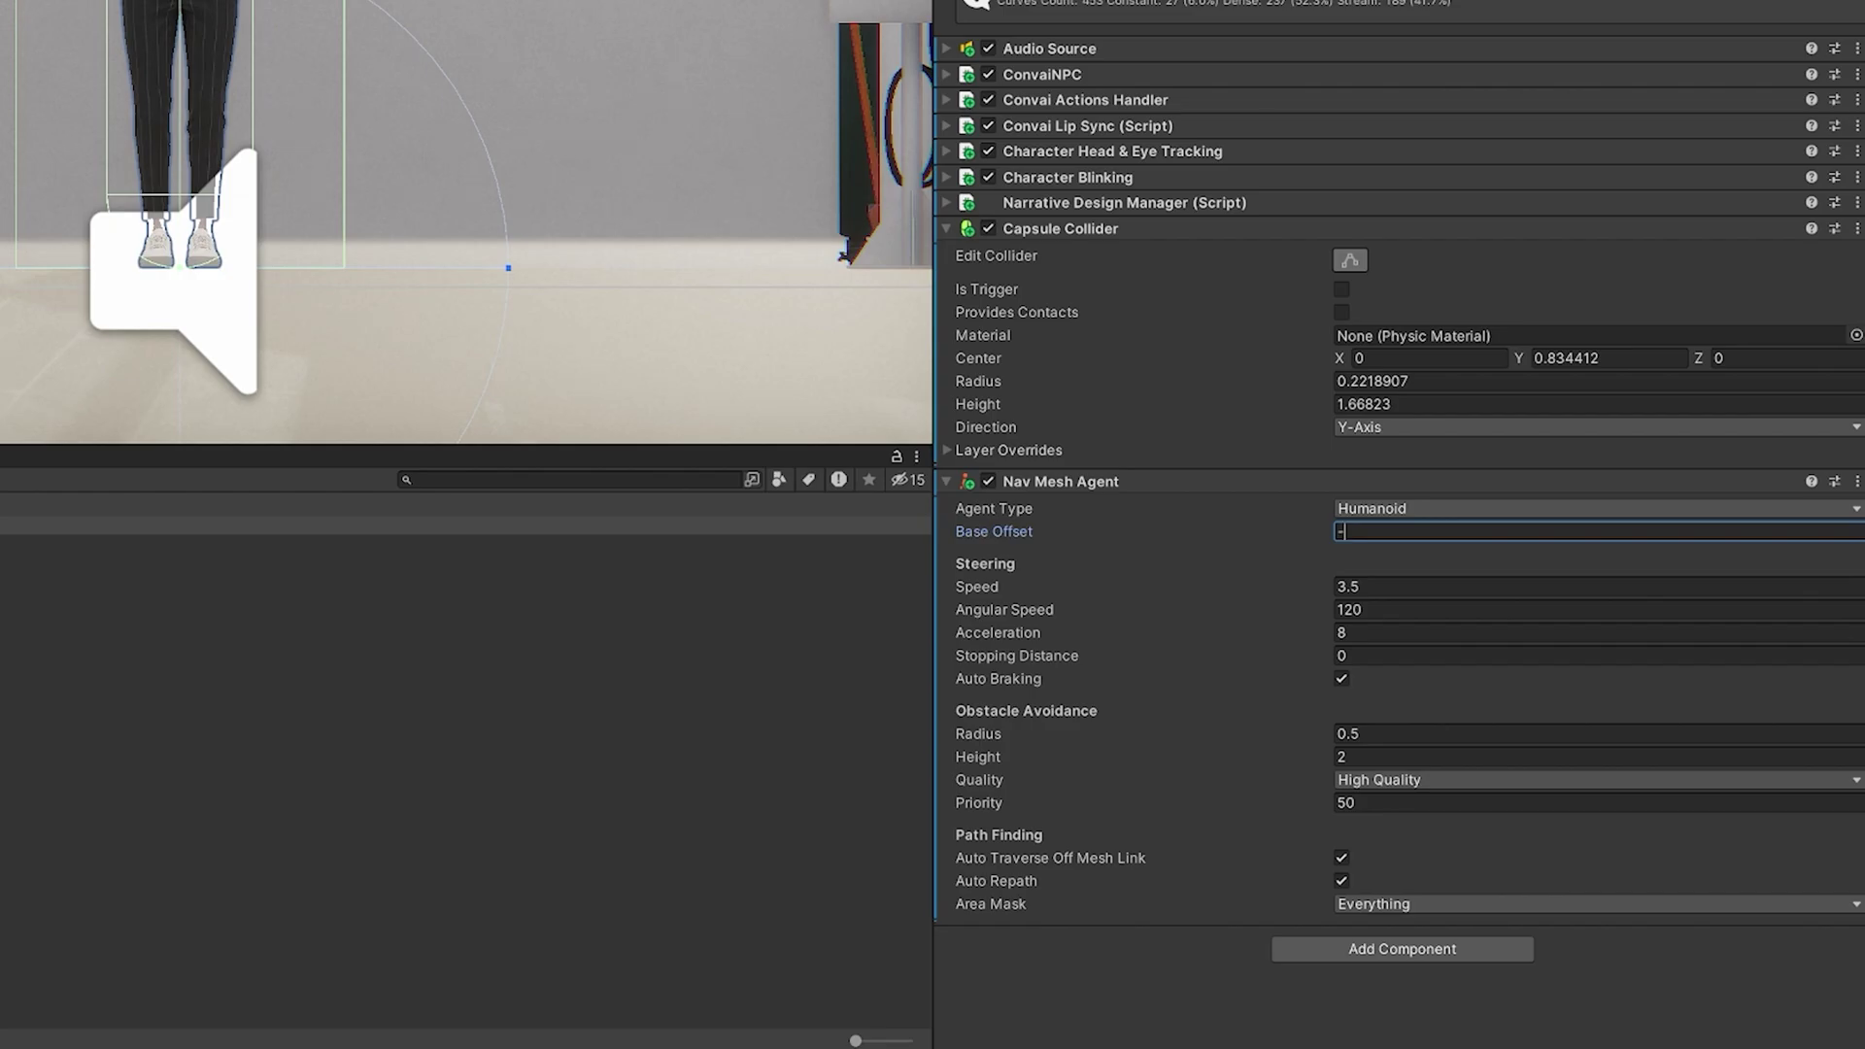
pyautogui.write('-0.08')
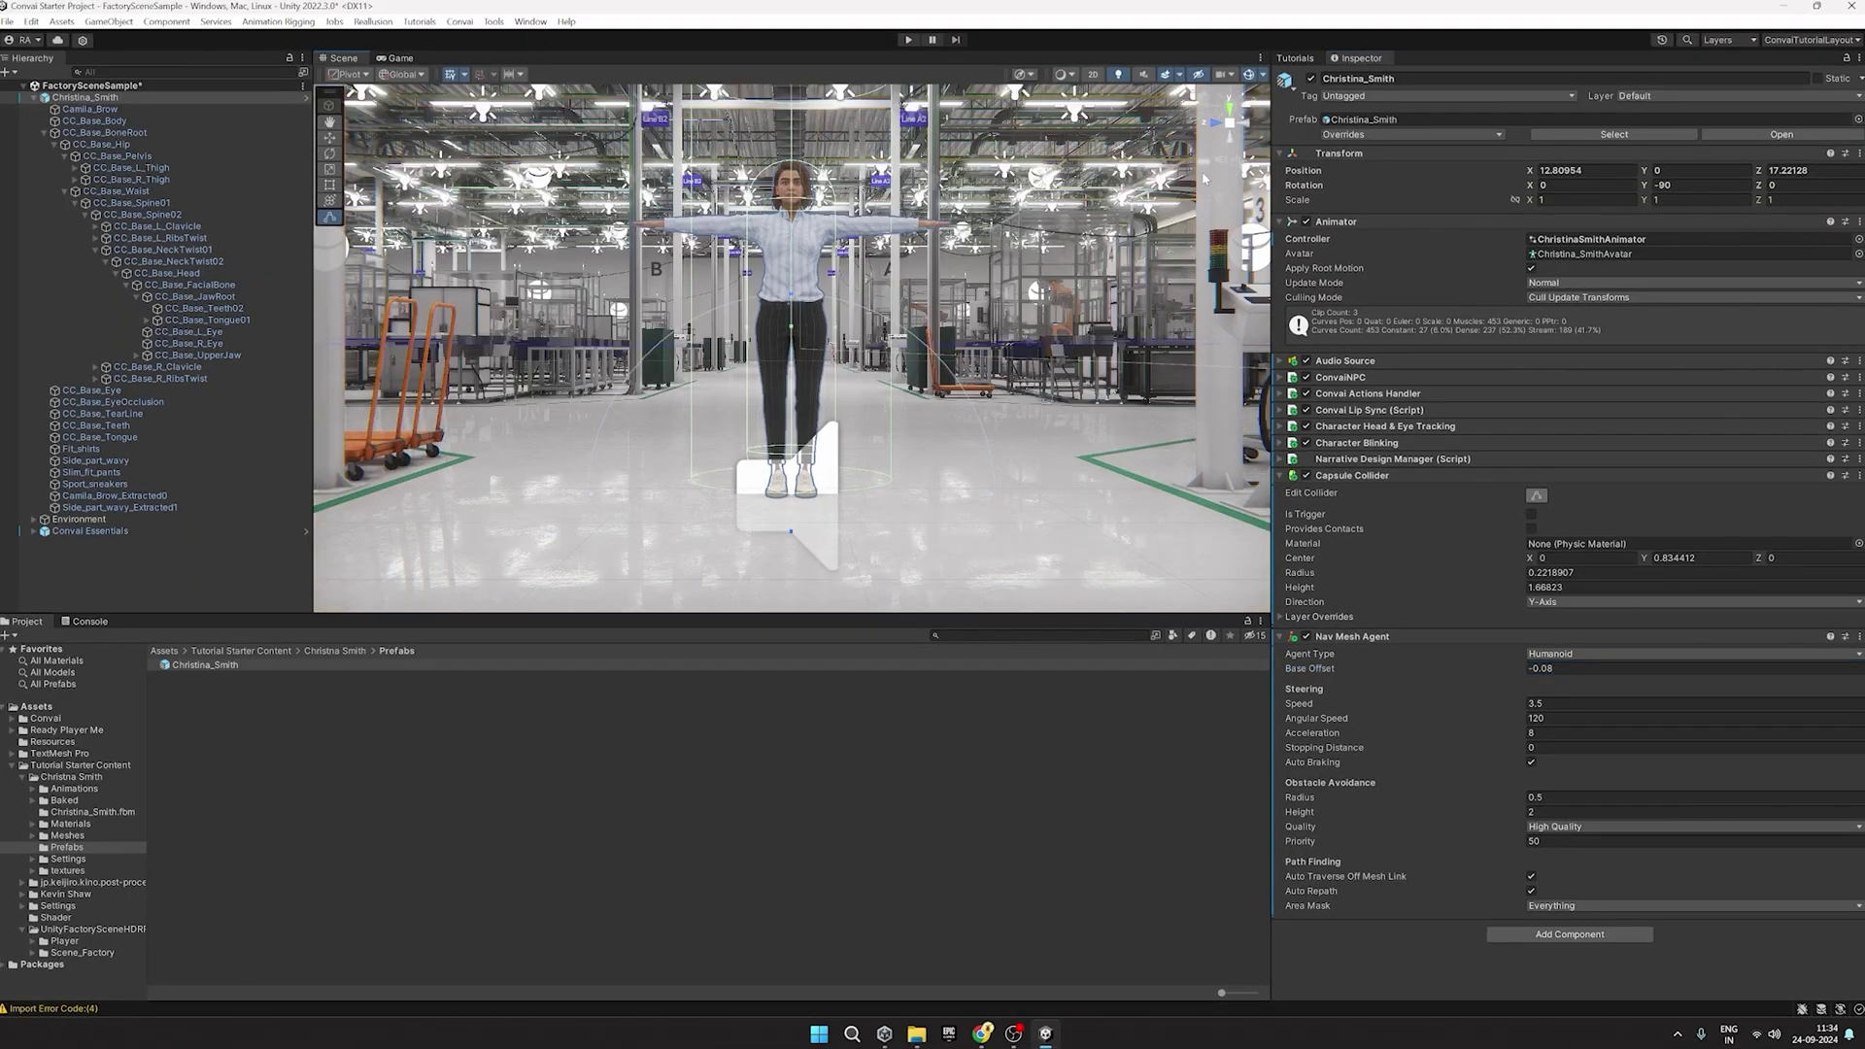
# Look down on Christina in the Scene view and enter Play mode.
pyautogui.keyDown('alt'); pyautogui.moveTo(1204, 179); pyautogui.dragTo(1215, 222); pyautogui.keyUp('alt')
pyautogui.scroll(-10, 1215, 222)
pyautogui.click(917, 38)
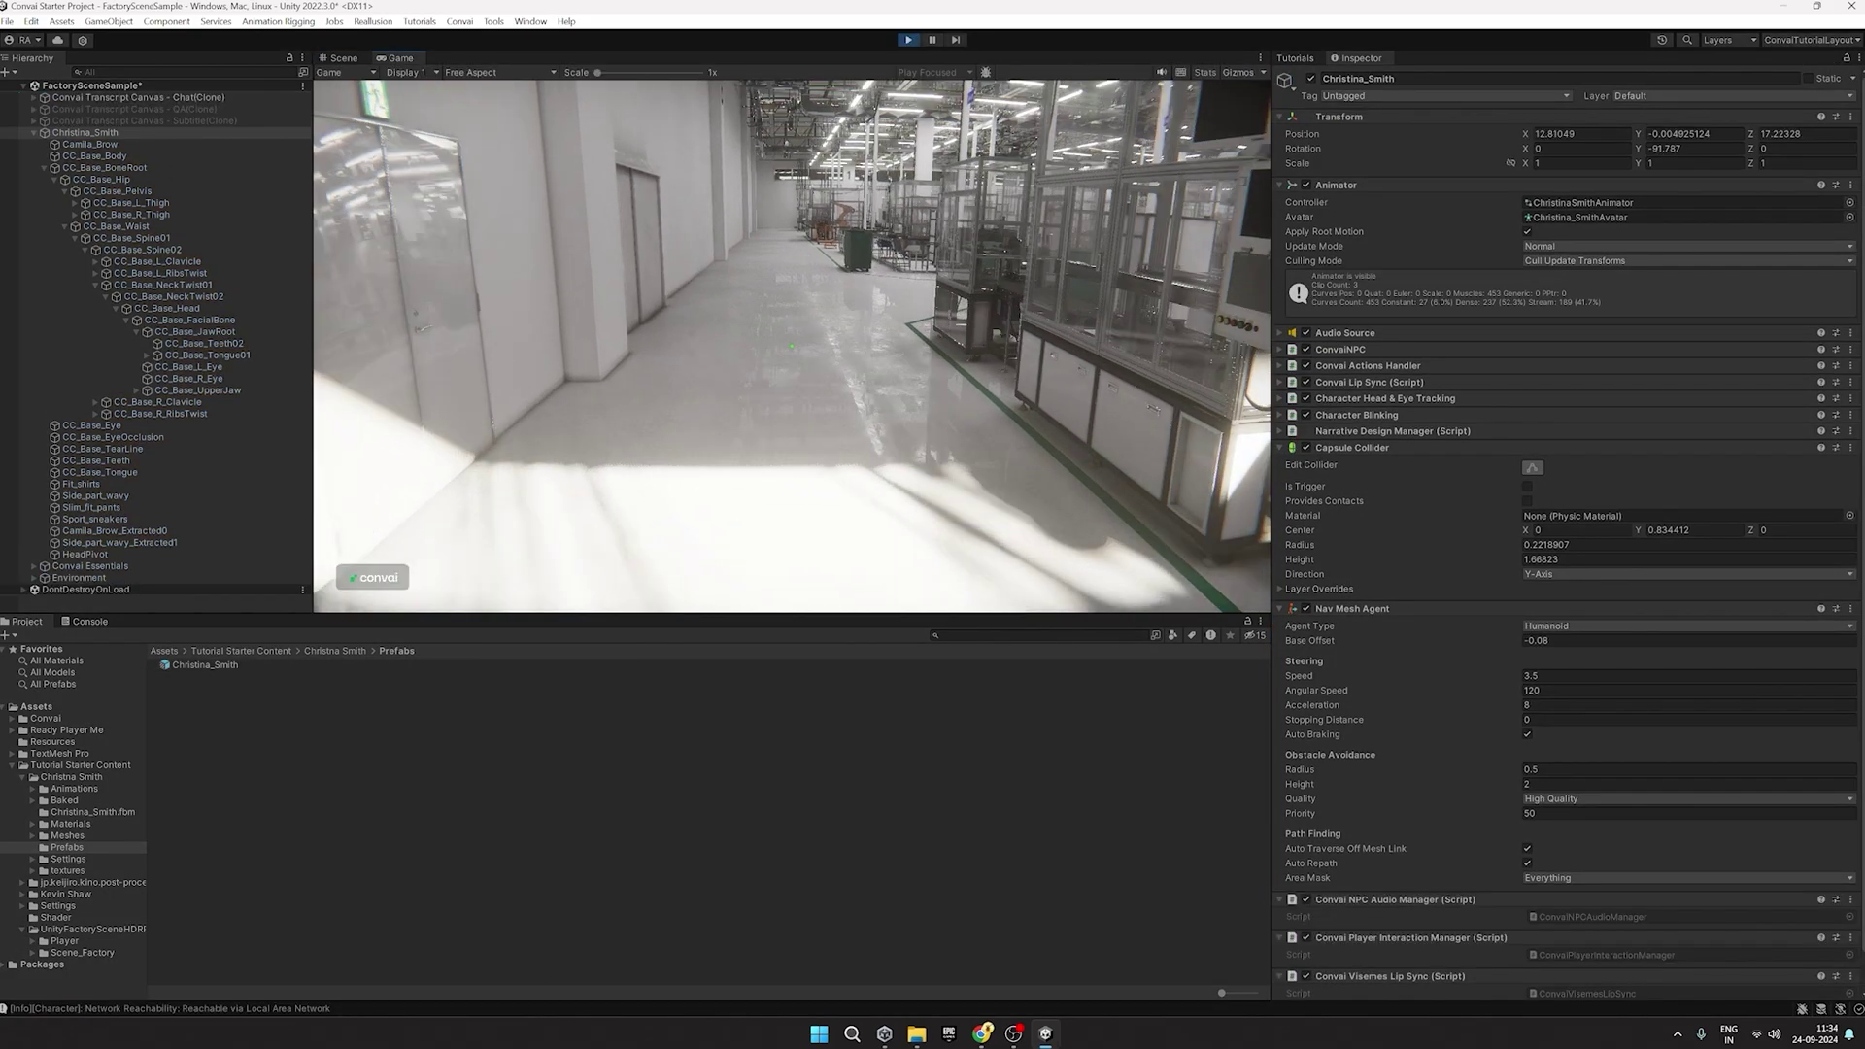
# Walk the player forward with W until Christina greets, then stop Play mode.
pyautogui.press('w')
pyautogui.press('w')
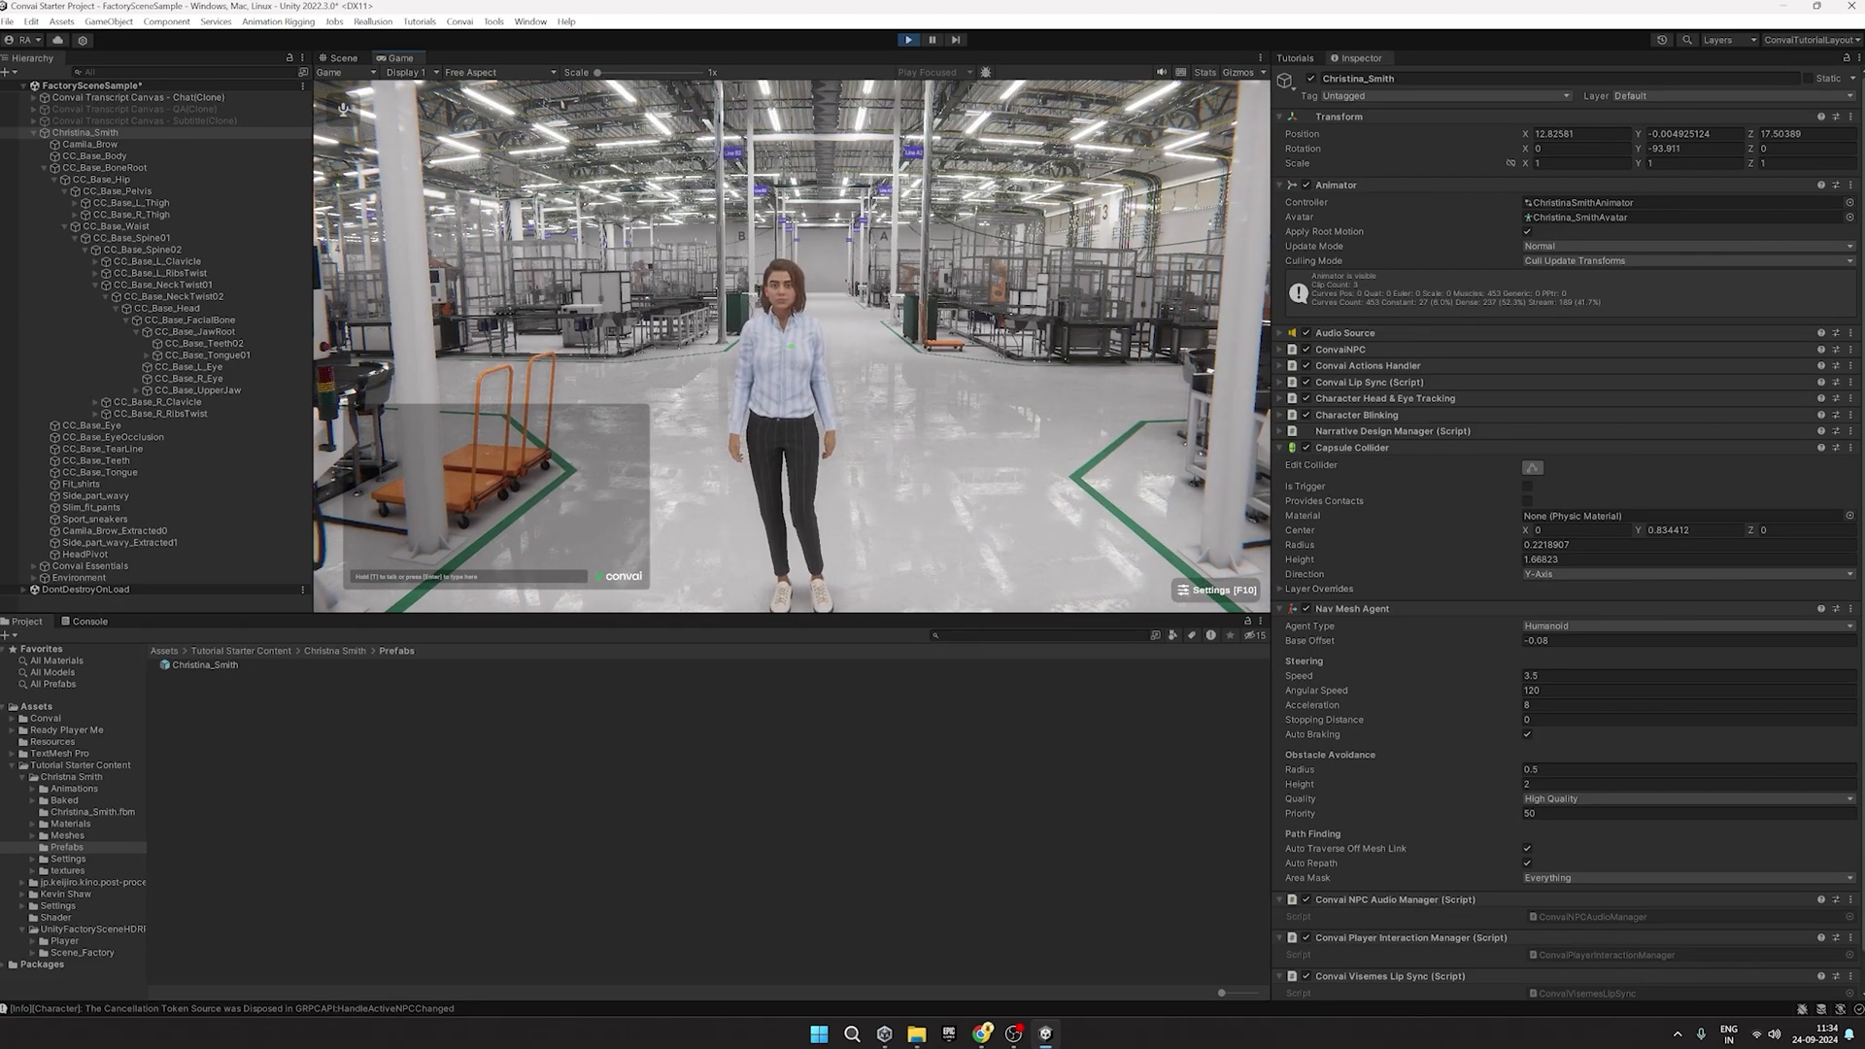
pyautogui.press('w')
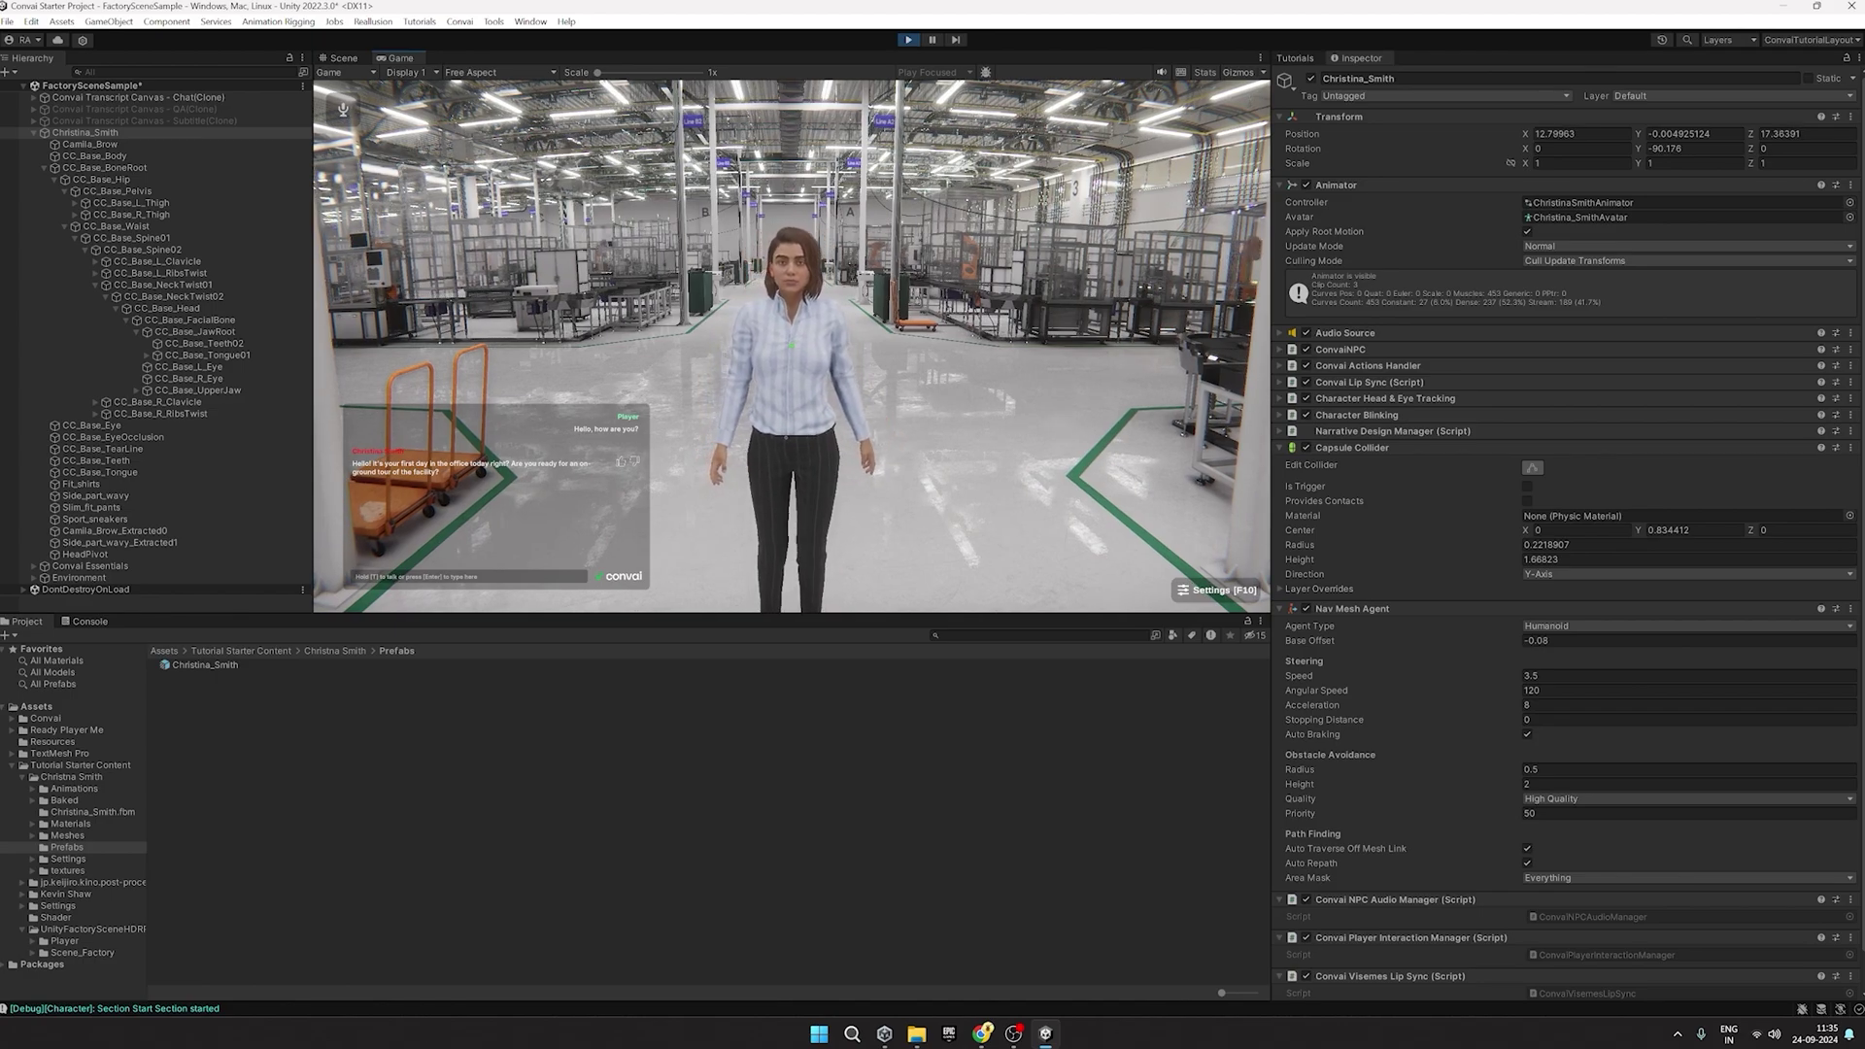
pyautogui.click(908, 41)
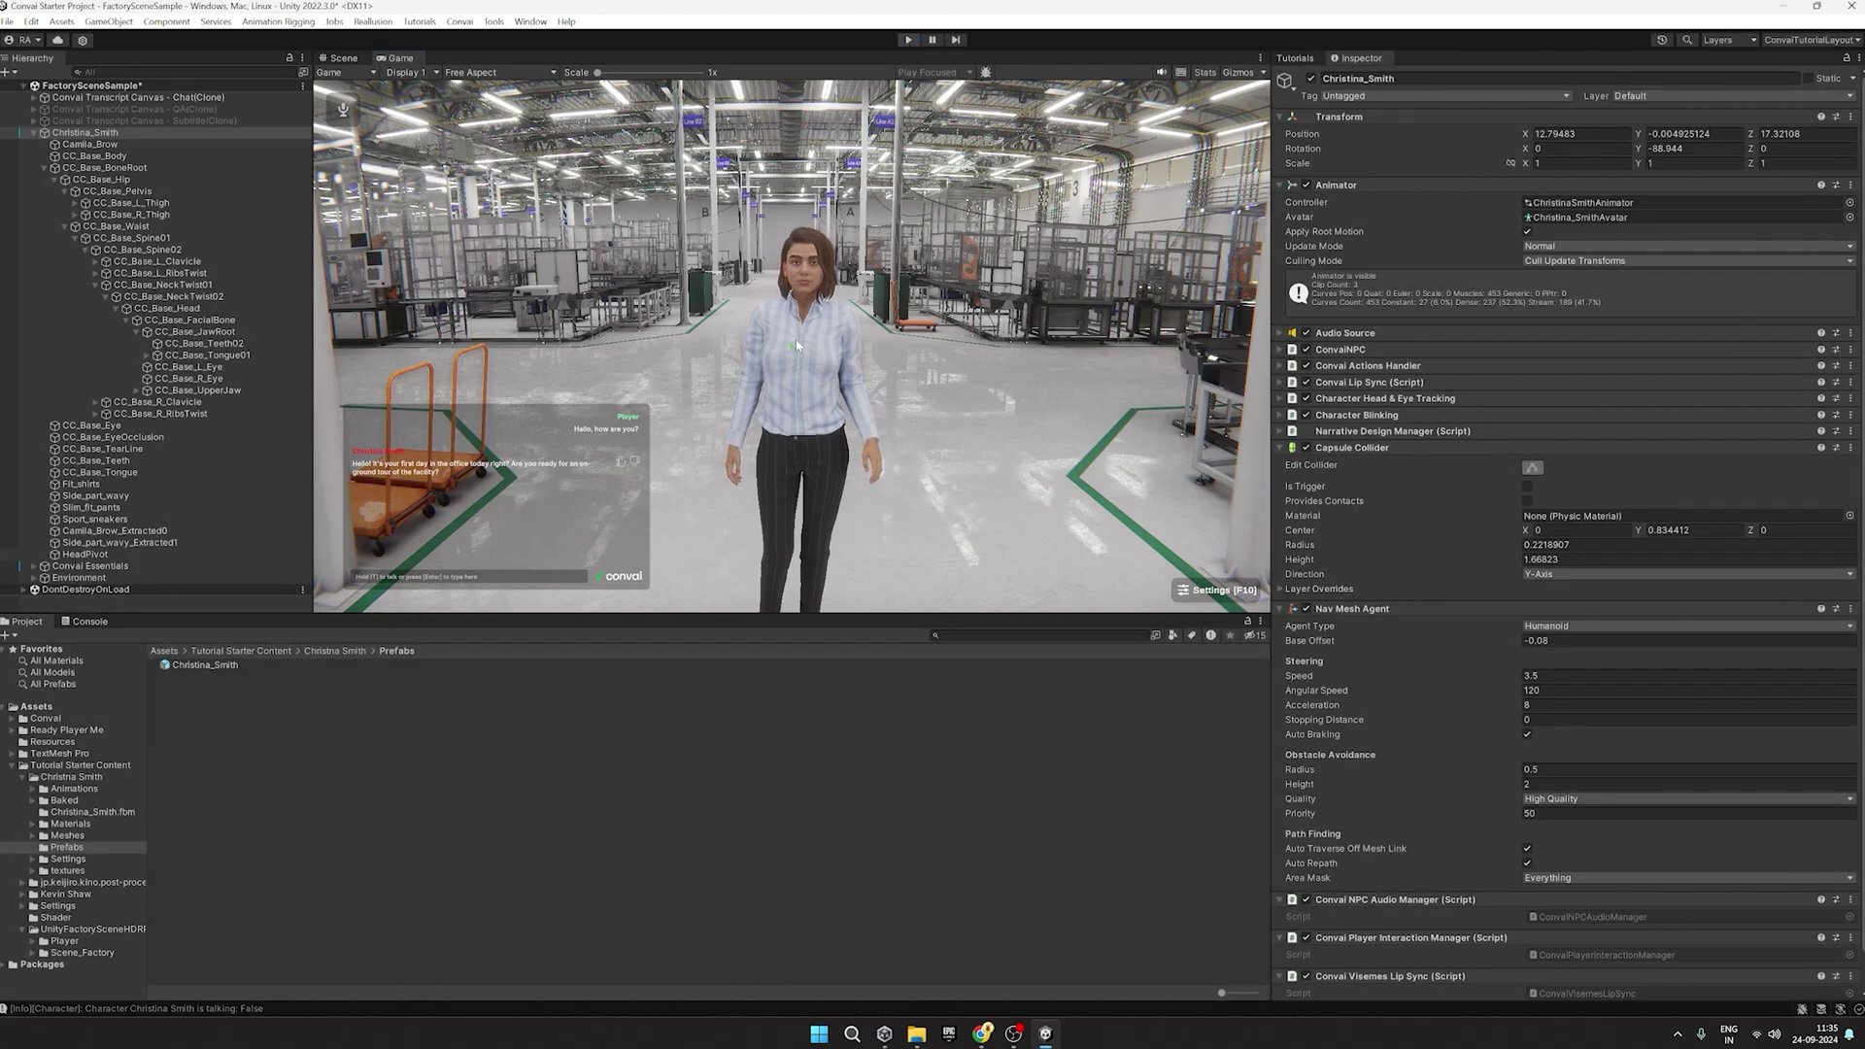
# Create a new cube named Start Section Trigger in the factory scene.
pyautogui.click(396, 58)
pyautogui.click(486, 73)
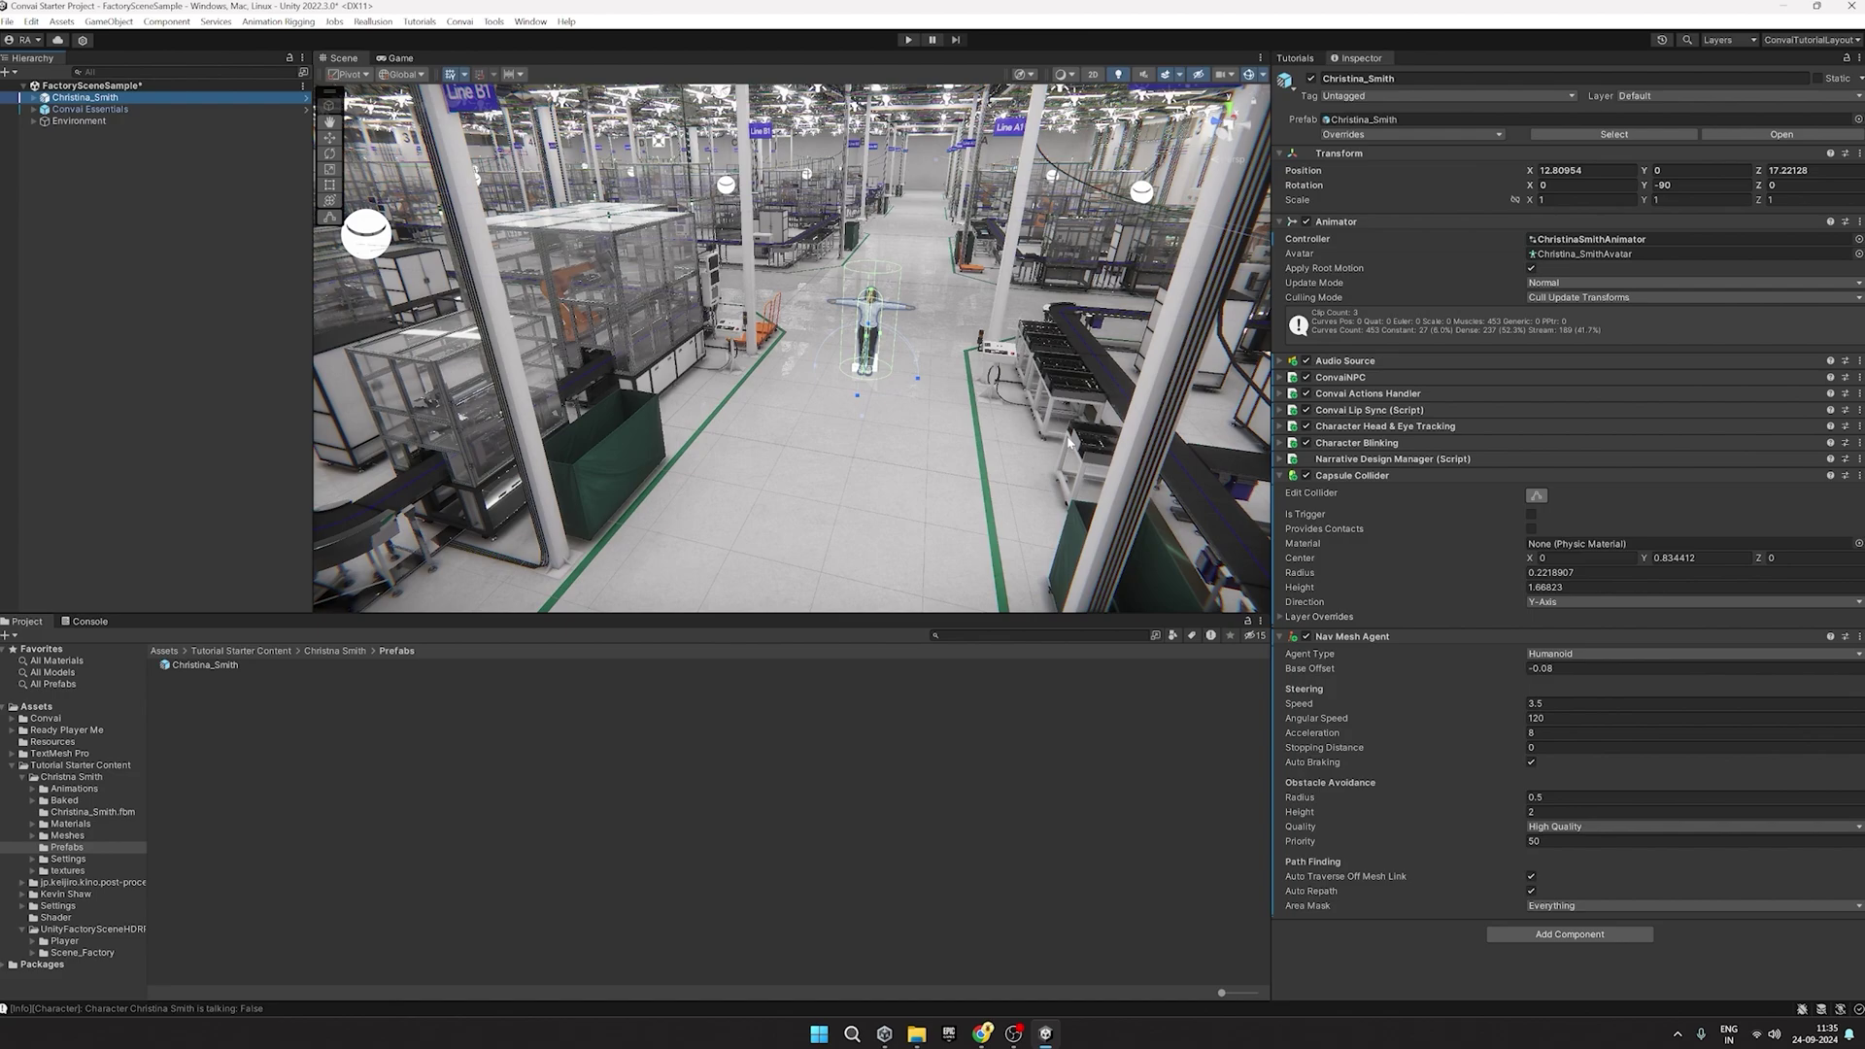
pyautogui.moveTo(1037, 520); pyautogui.dragTo(903, 515, button='right')
pyautogui.click(103, 212)
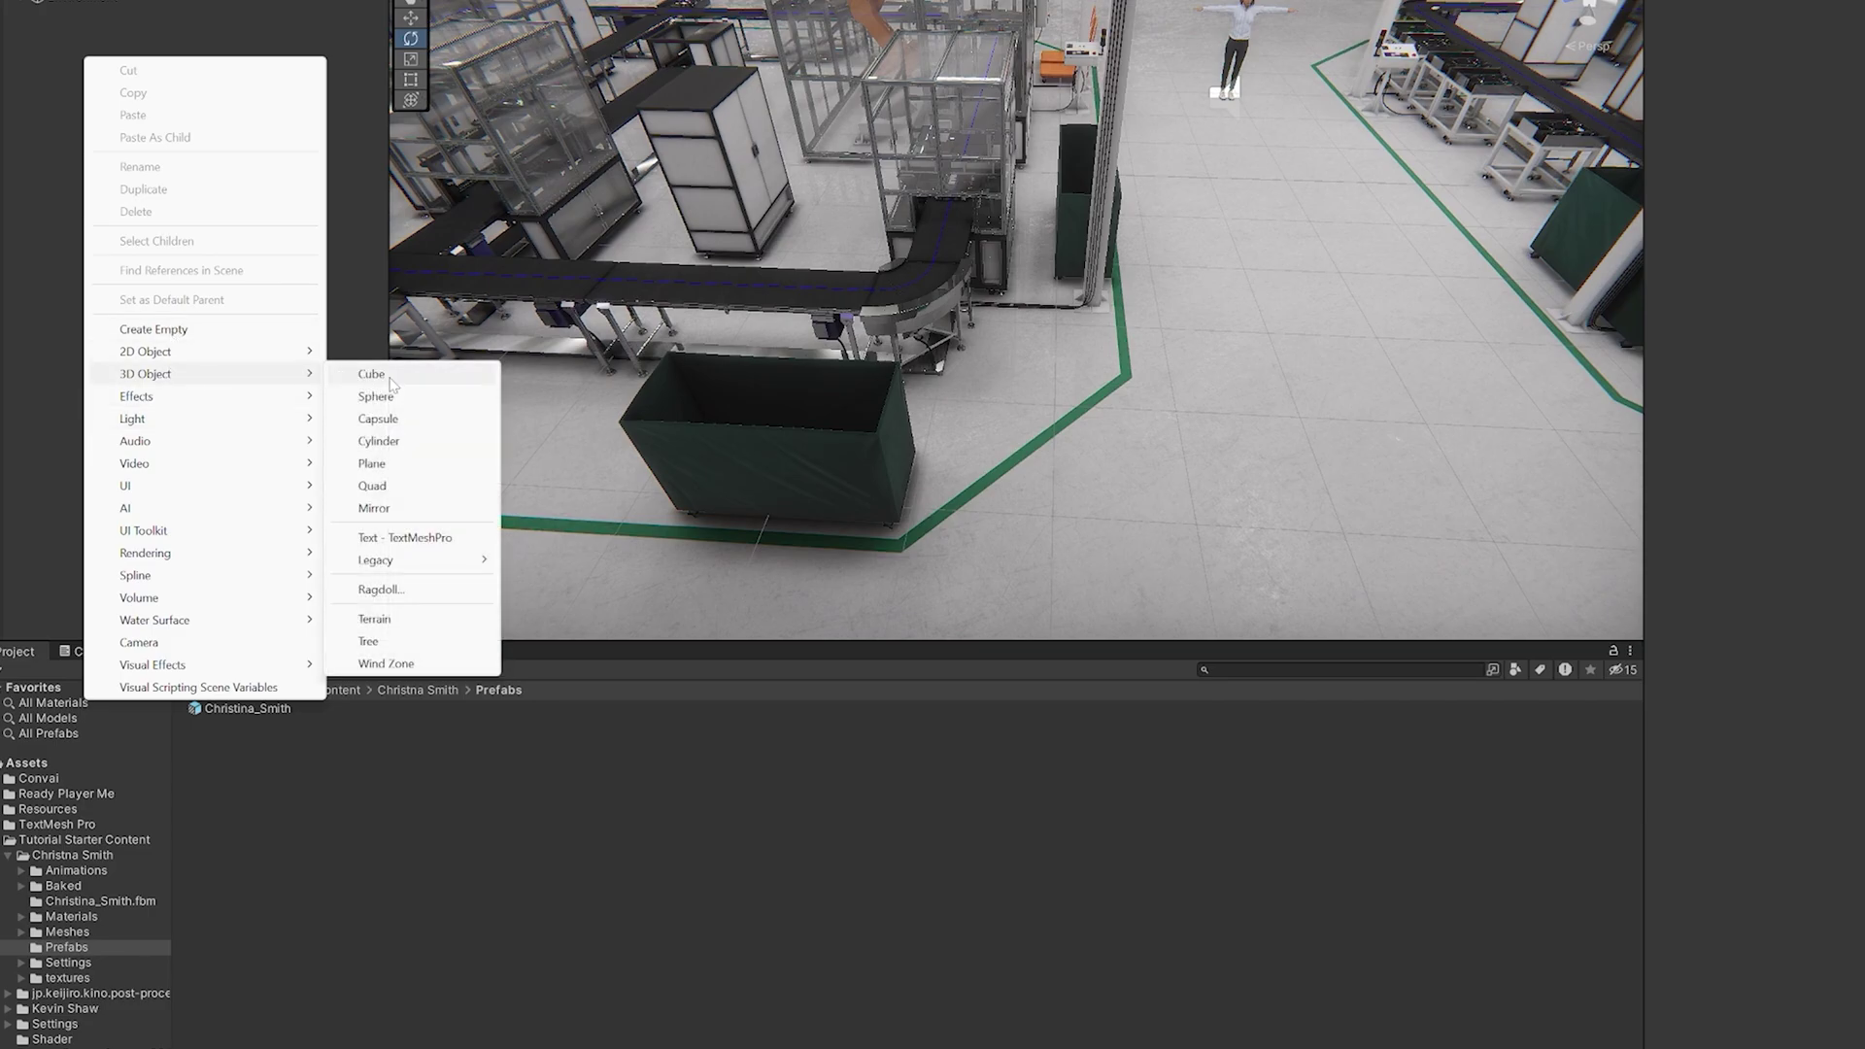
pyautogui.click(391, 377)
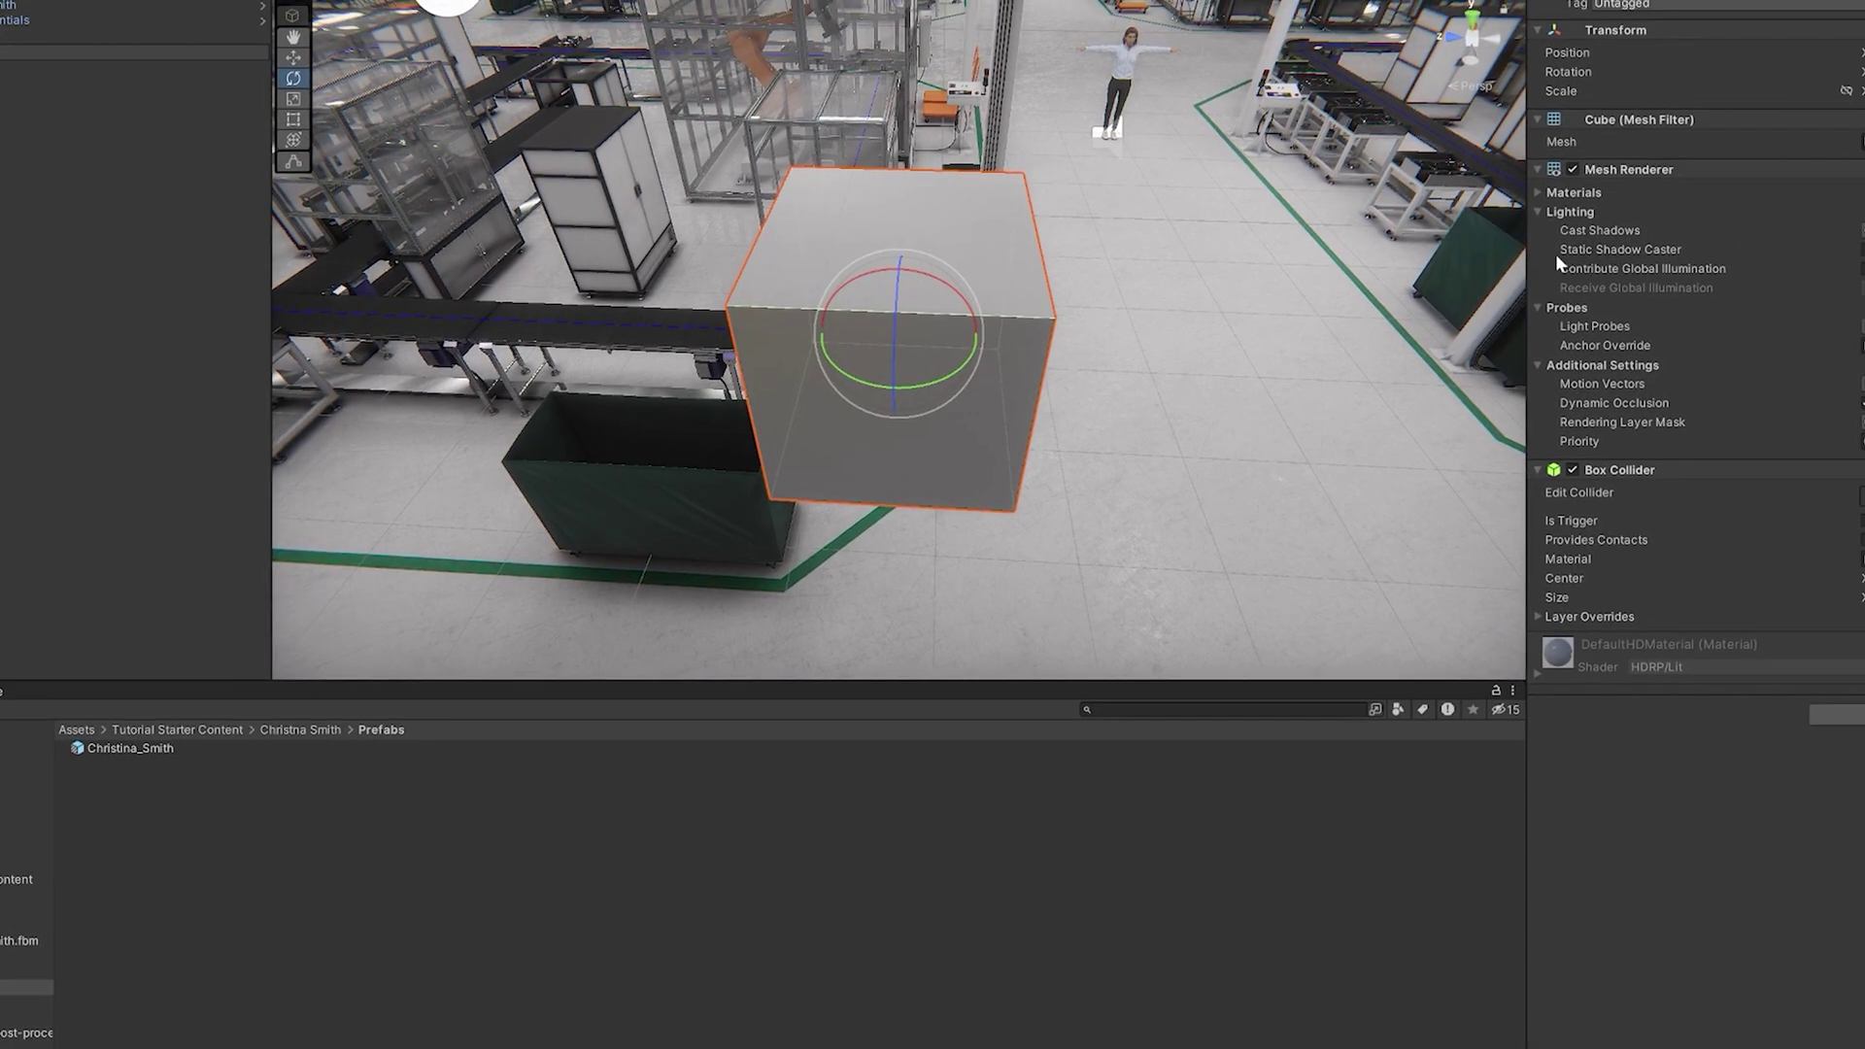
pyautogui.press('Return')
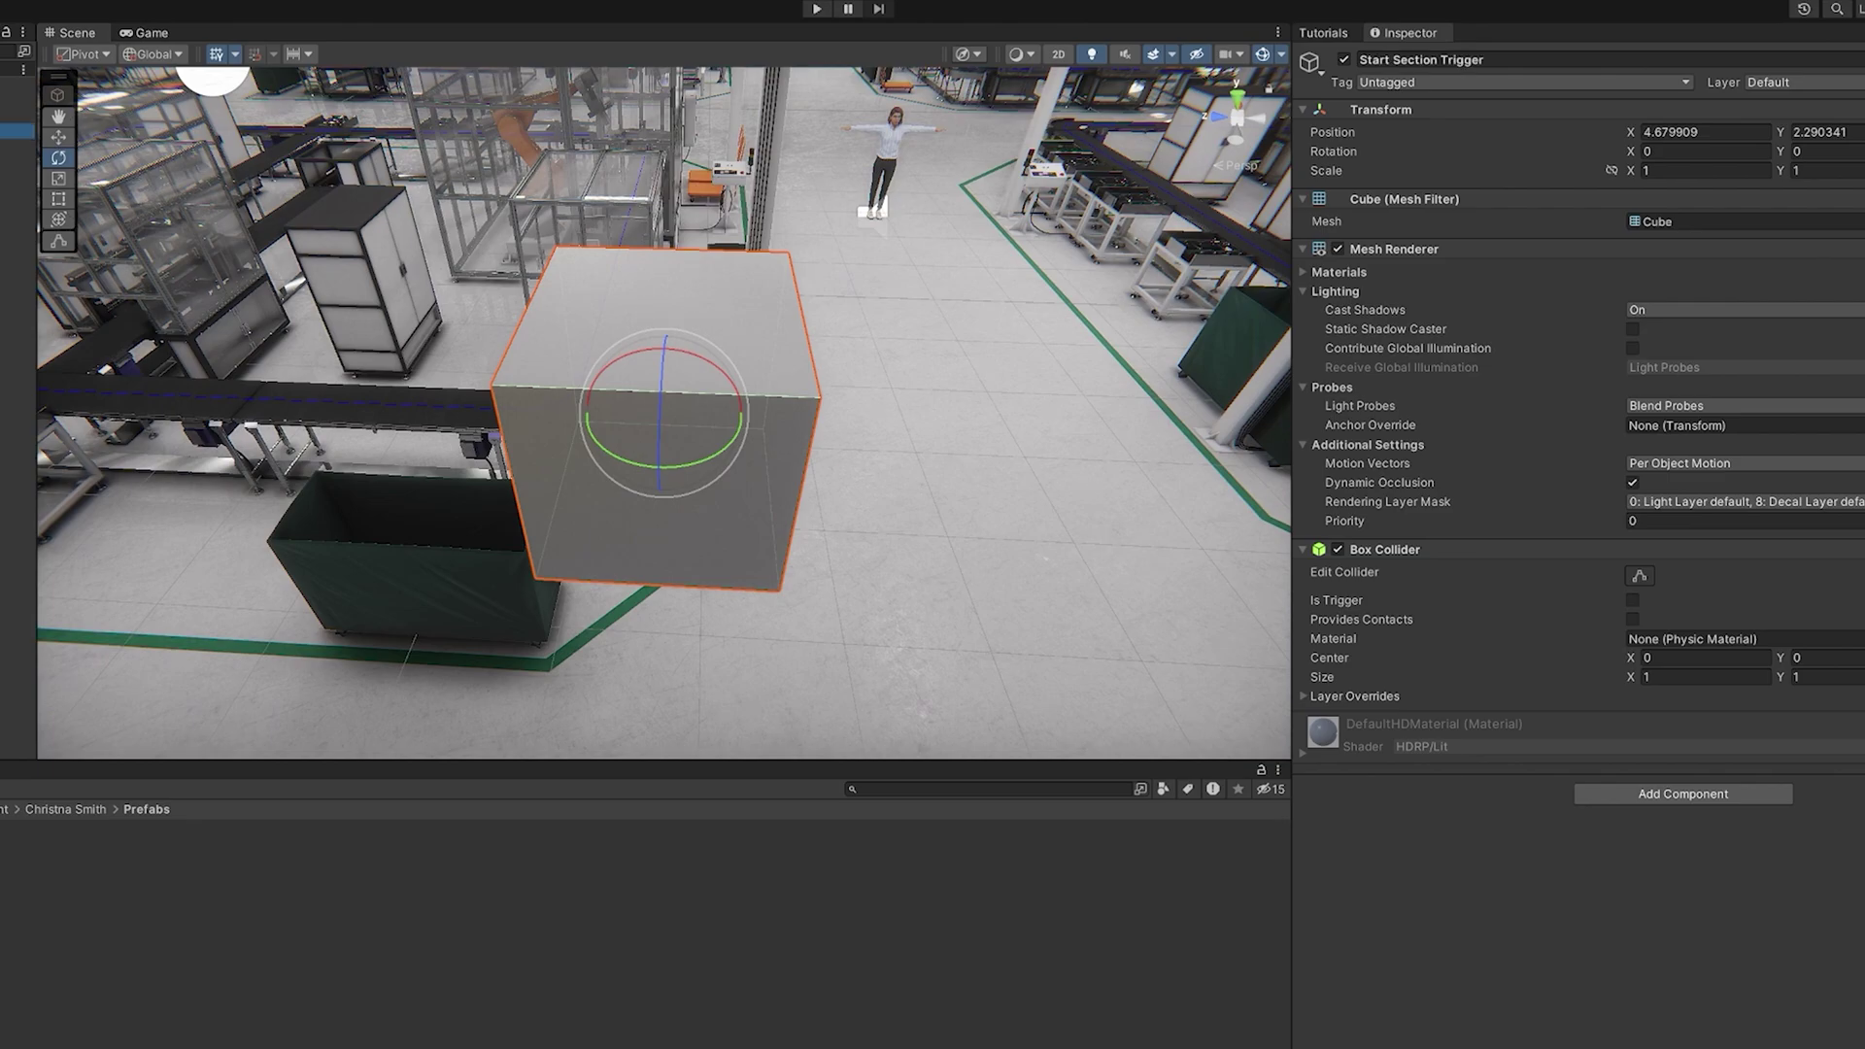
# Place the cube on the floor by the tour guide and stretch it across the aisle to X scale 8.8148.
pyautogui.press('w')
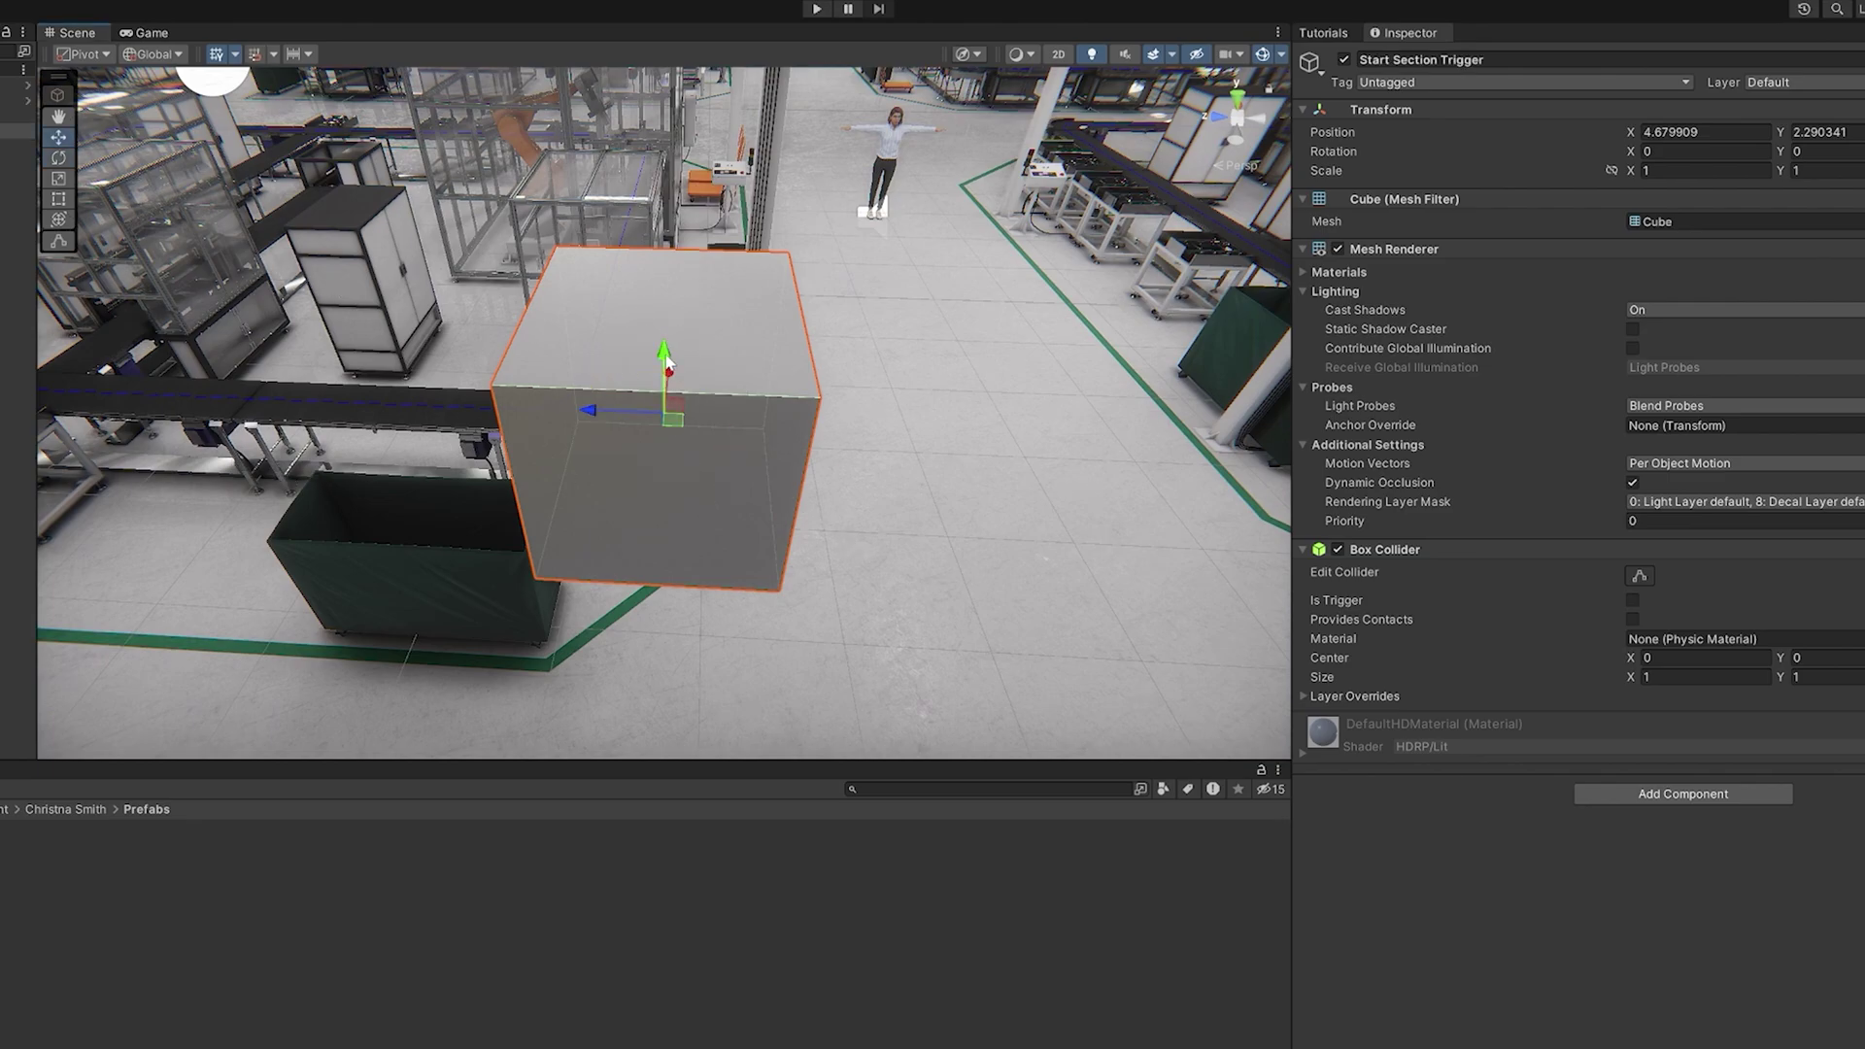
pyautogui.moveTo(667, 365); pyautogui.dragTo(889, 187)
pyautogui.moveTo(971, 291); pyautogui.dragTo(723, 292, button='middle')
pyautogui.press('r')
pyautogui.moveTo(566, 246); pyautogui.dragTo(433, 246)
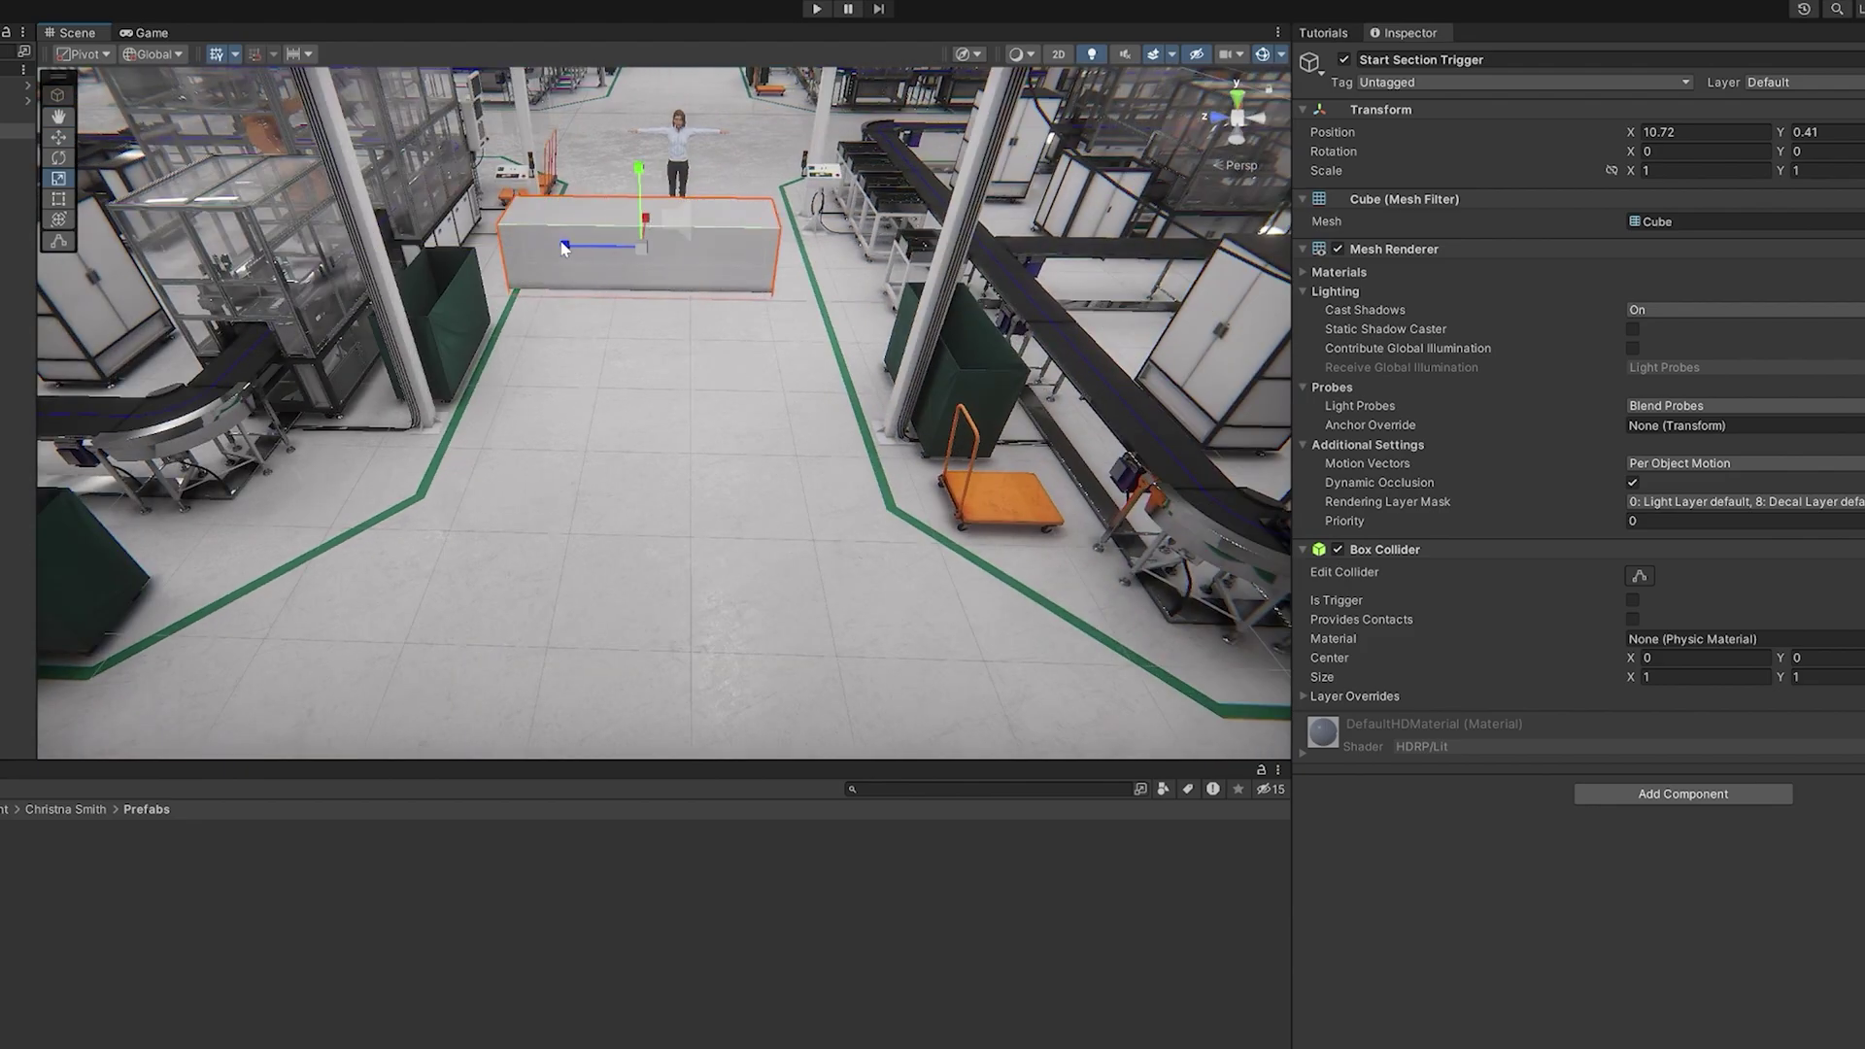
pyautogui.moveTo(563, 246); pyautogui.dragTo(541, 247)
pyautogui.moveTo(646, 220); pyautogui.dragTo(710, 2)
pyautogui.press('w')
pyautogui.moveTo(571, 248); pyautogui.dragTo(599, 250)
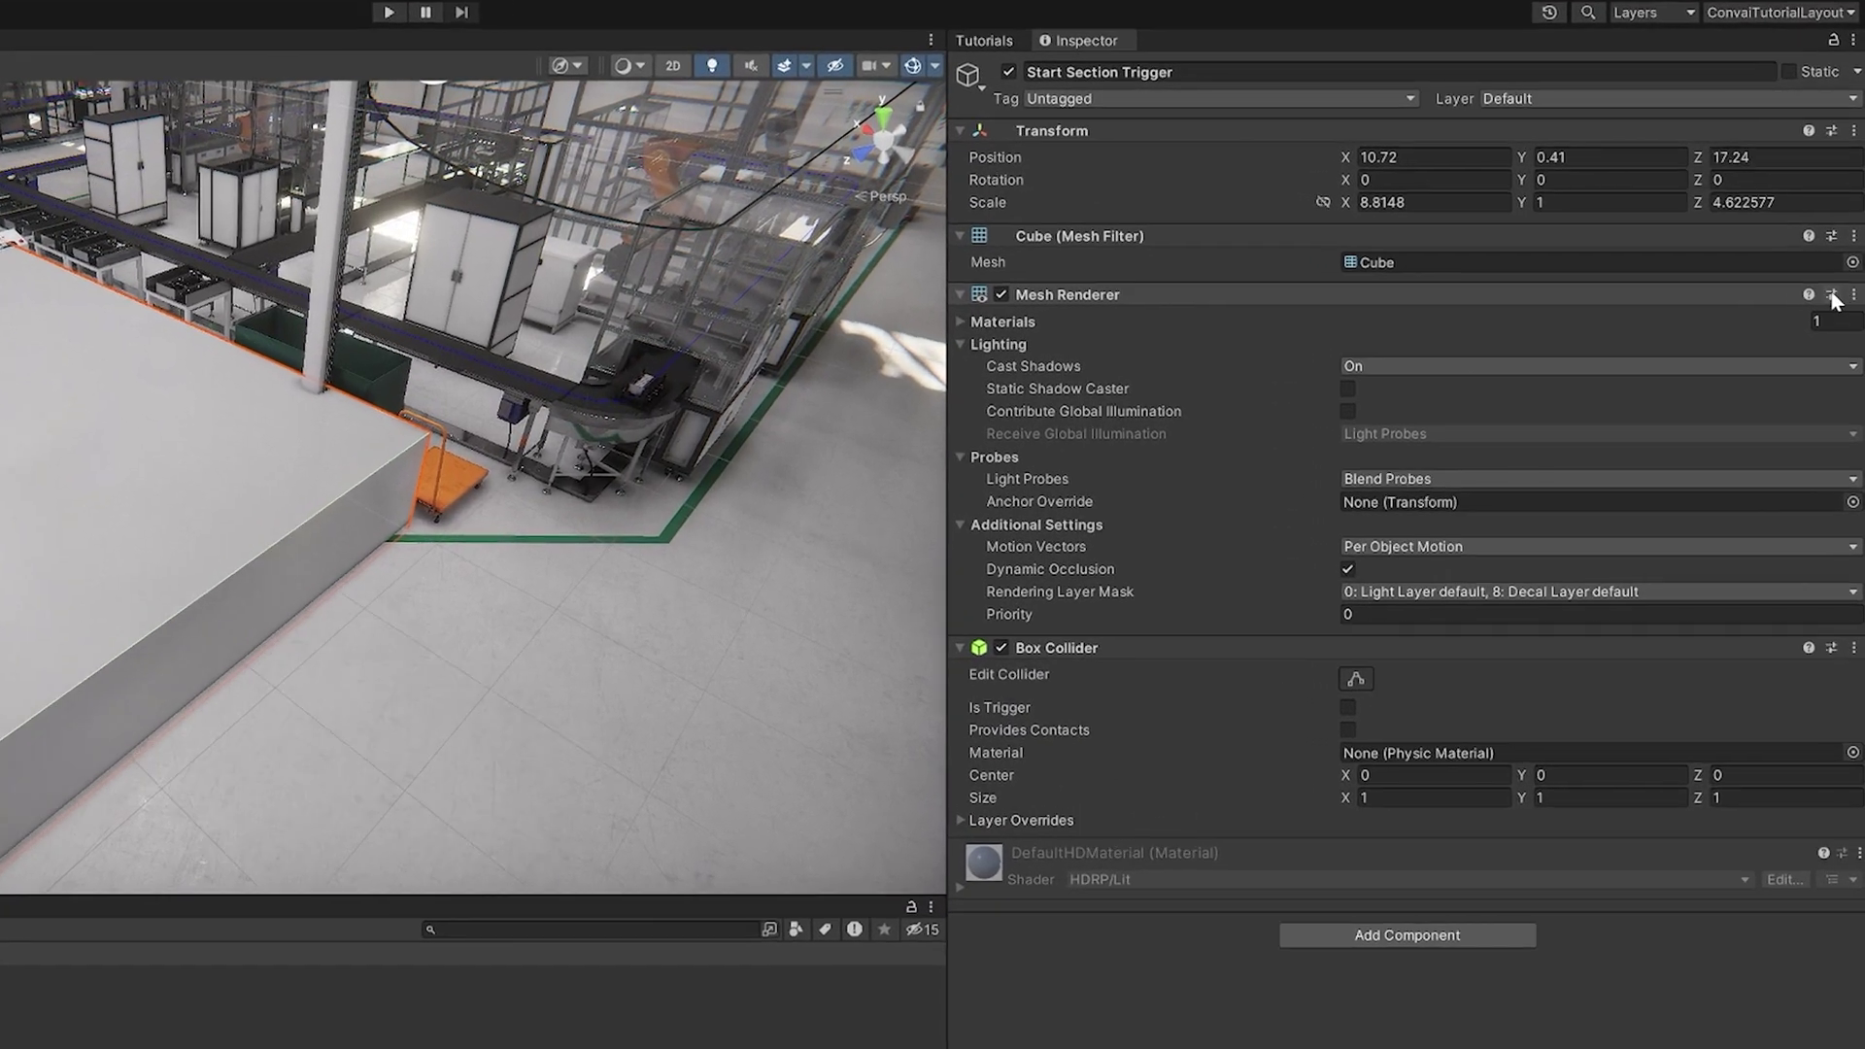
# Remove the cube's Mesh Renderer and set its Box Collider to Is Trigger.
pyautogui.click(1853, 294)
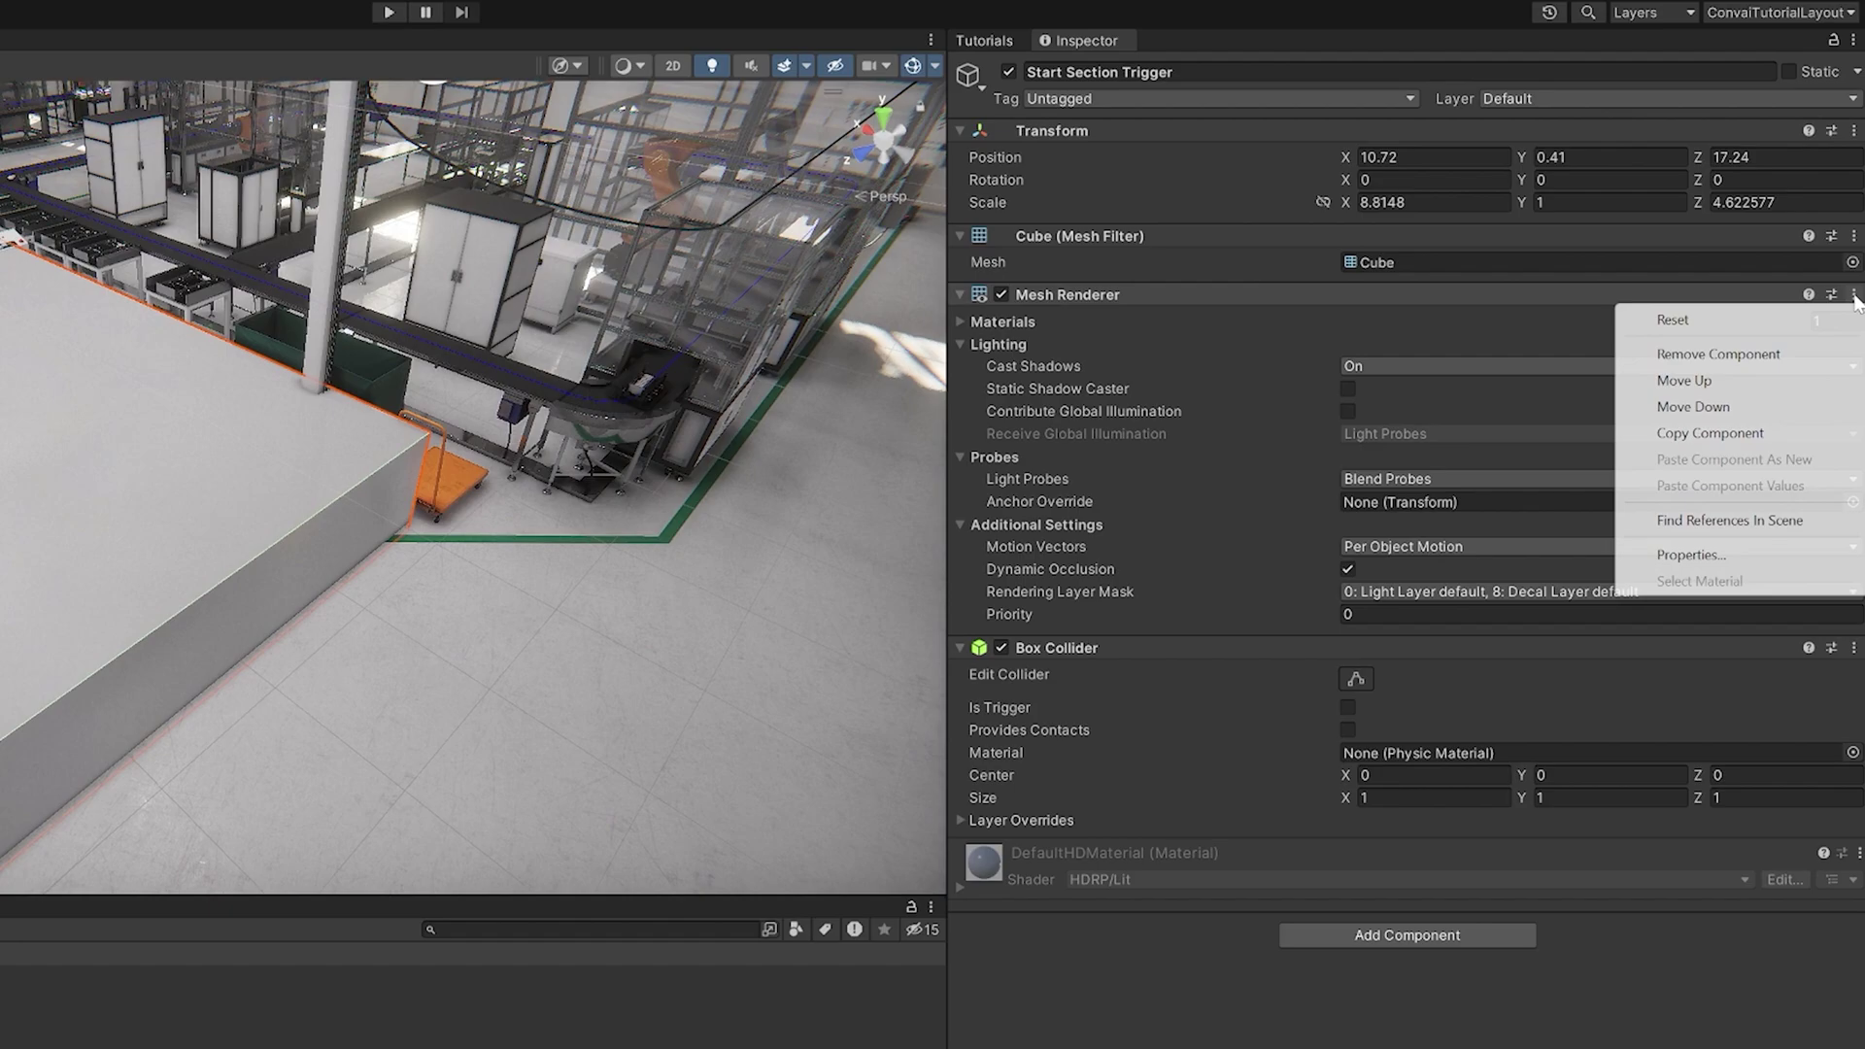
pyautogui.click(1718, 354)
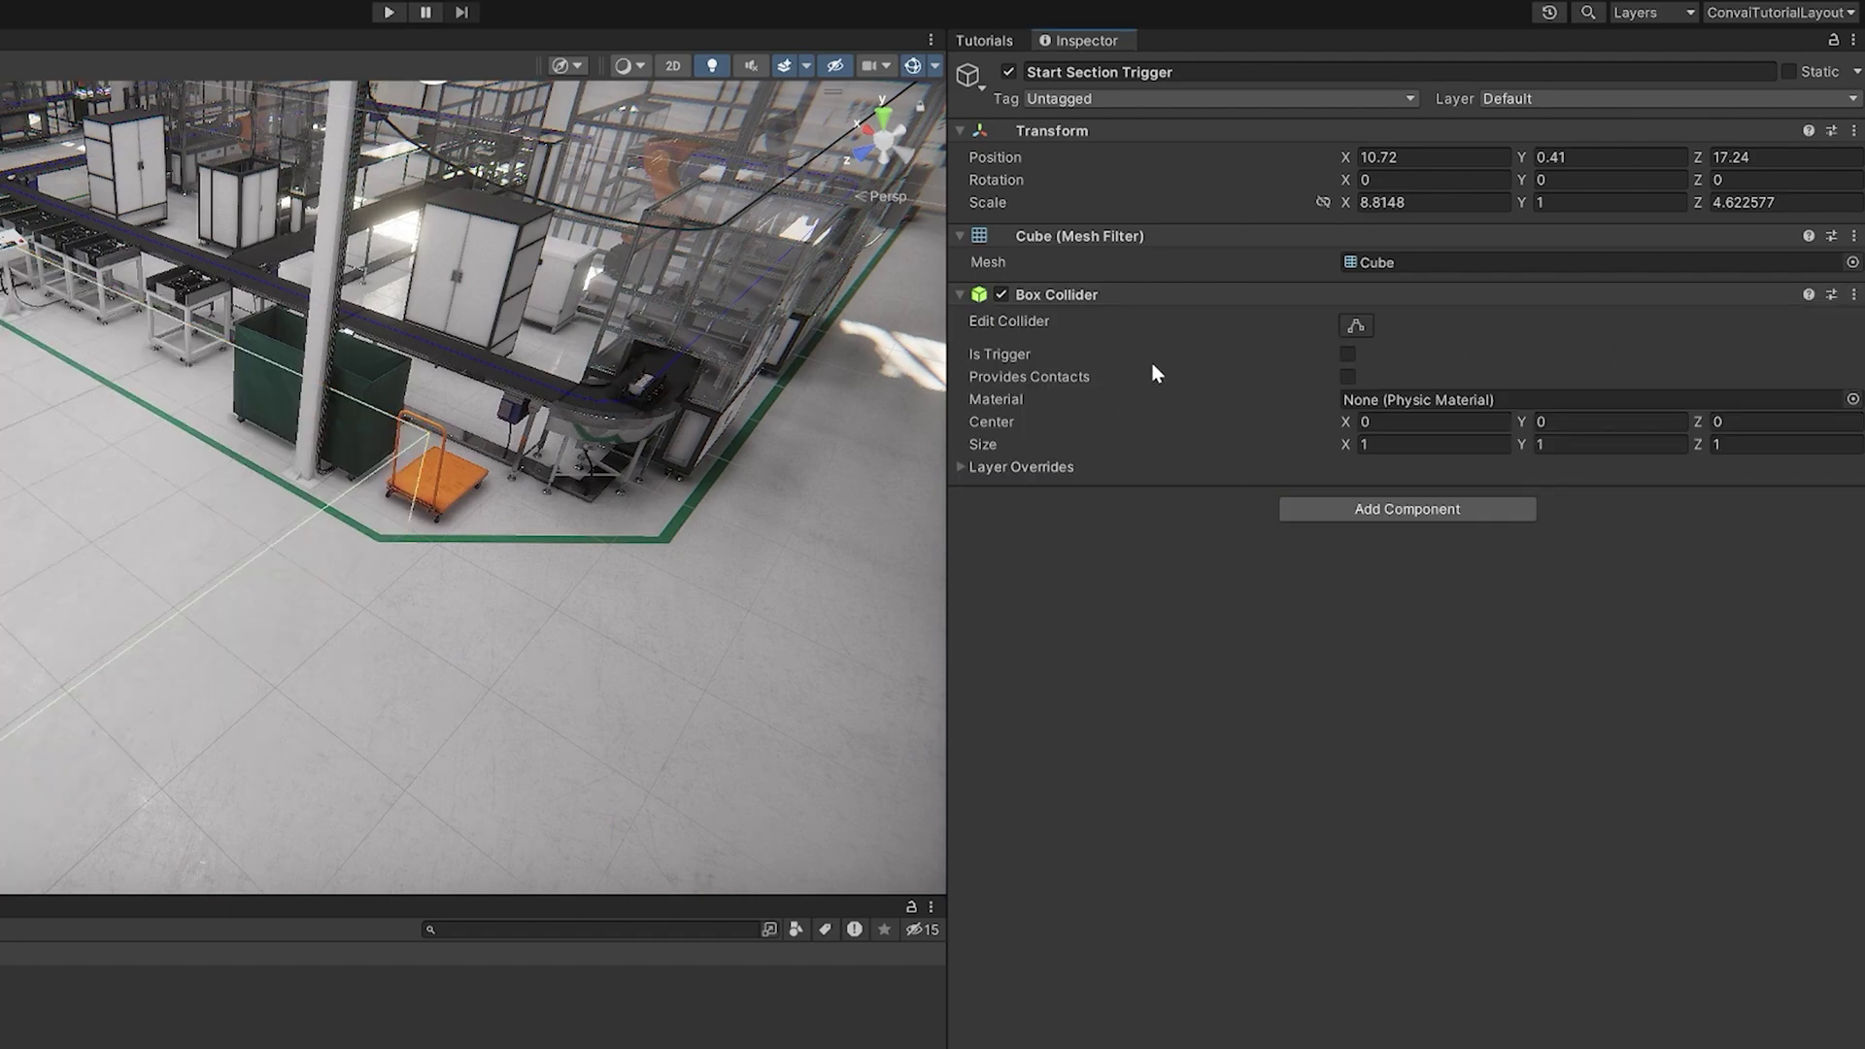
pyautogui.click(1347, 353)
# Add a Narrative Design Trigger with Christina_Smith as Convai NPC and Start Section Trigger selected.
pyautogui.click(1386, 503)
pyautogui.write('na')
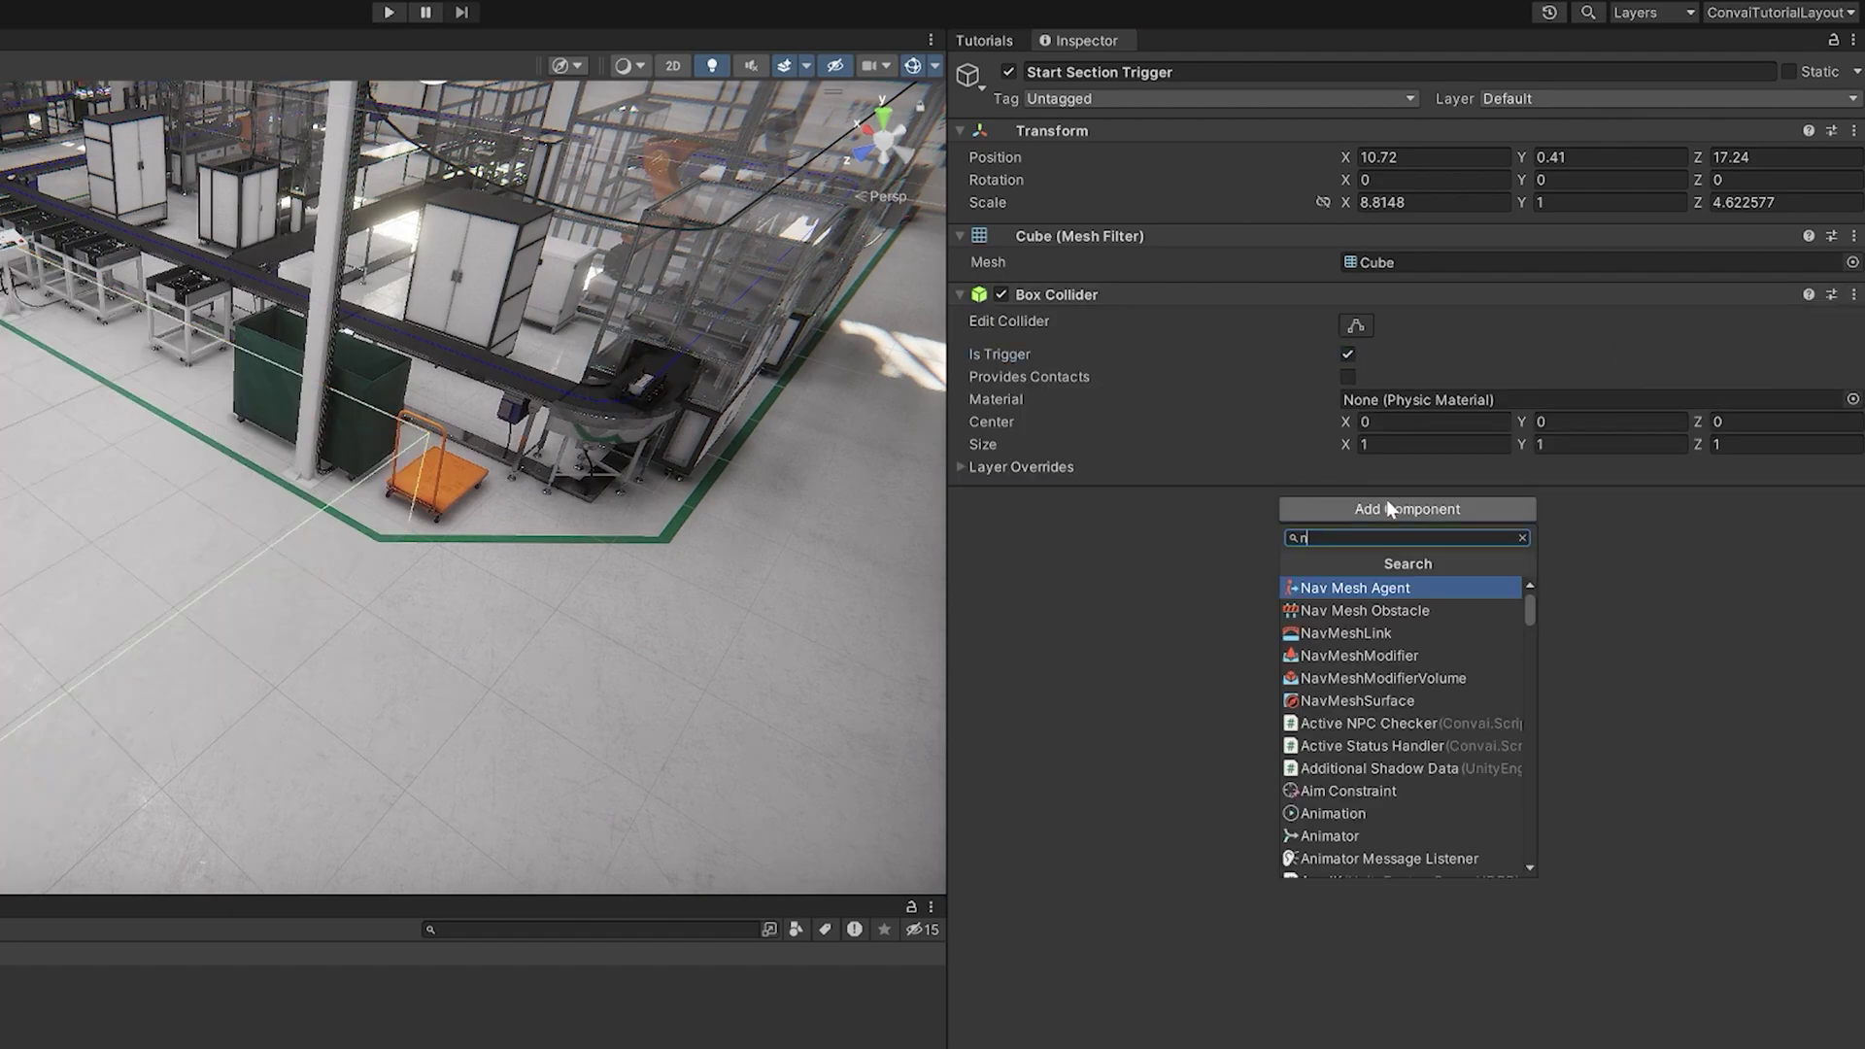
pyautogui.write('r')
pyautogui.press('Down')
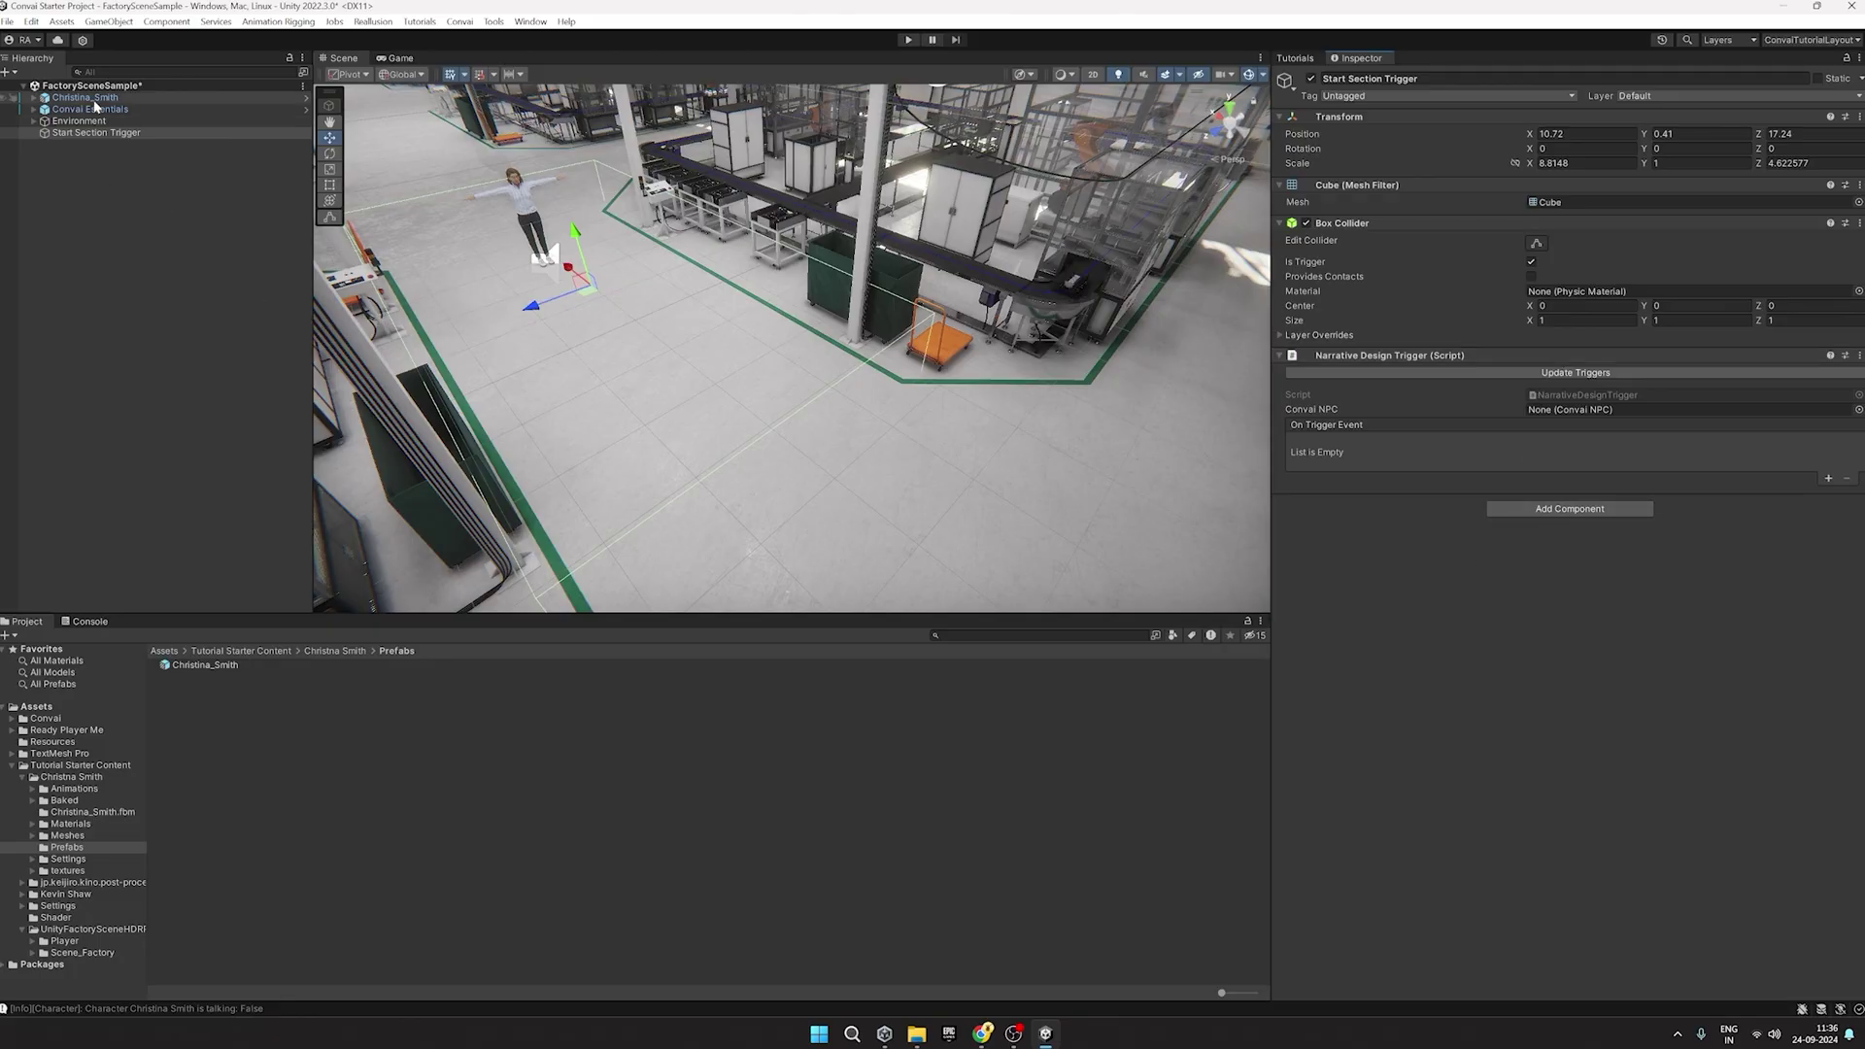
pyautogui.moveTo(95, 107); pyautogui.dragTo(1630, 415)
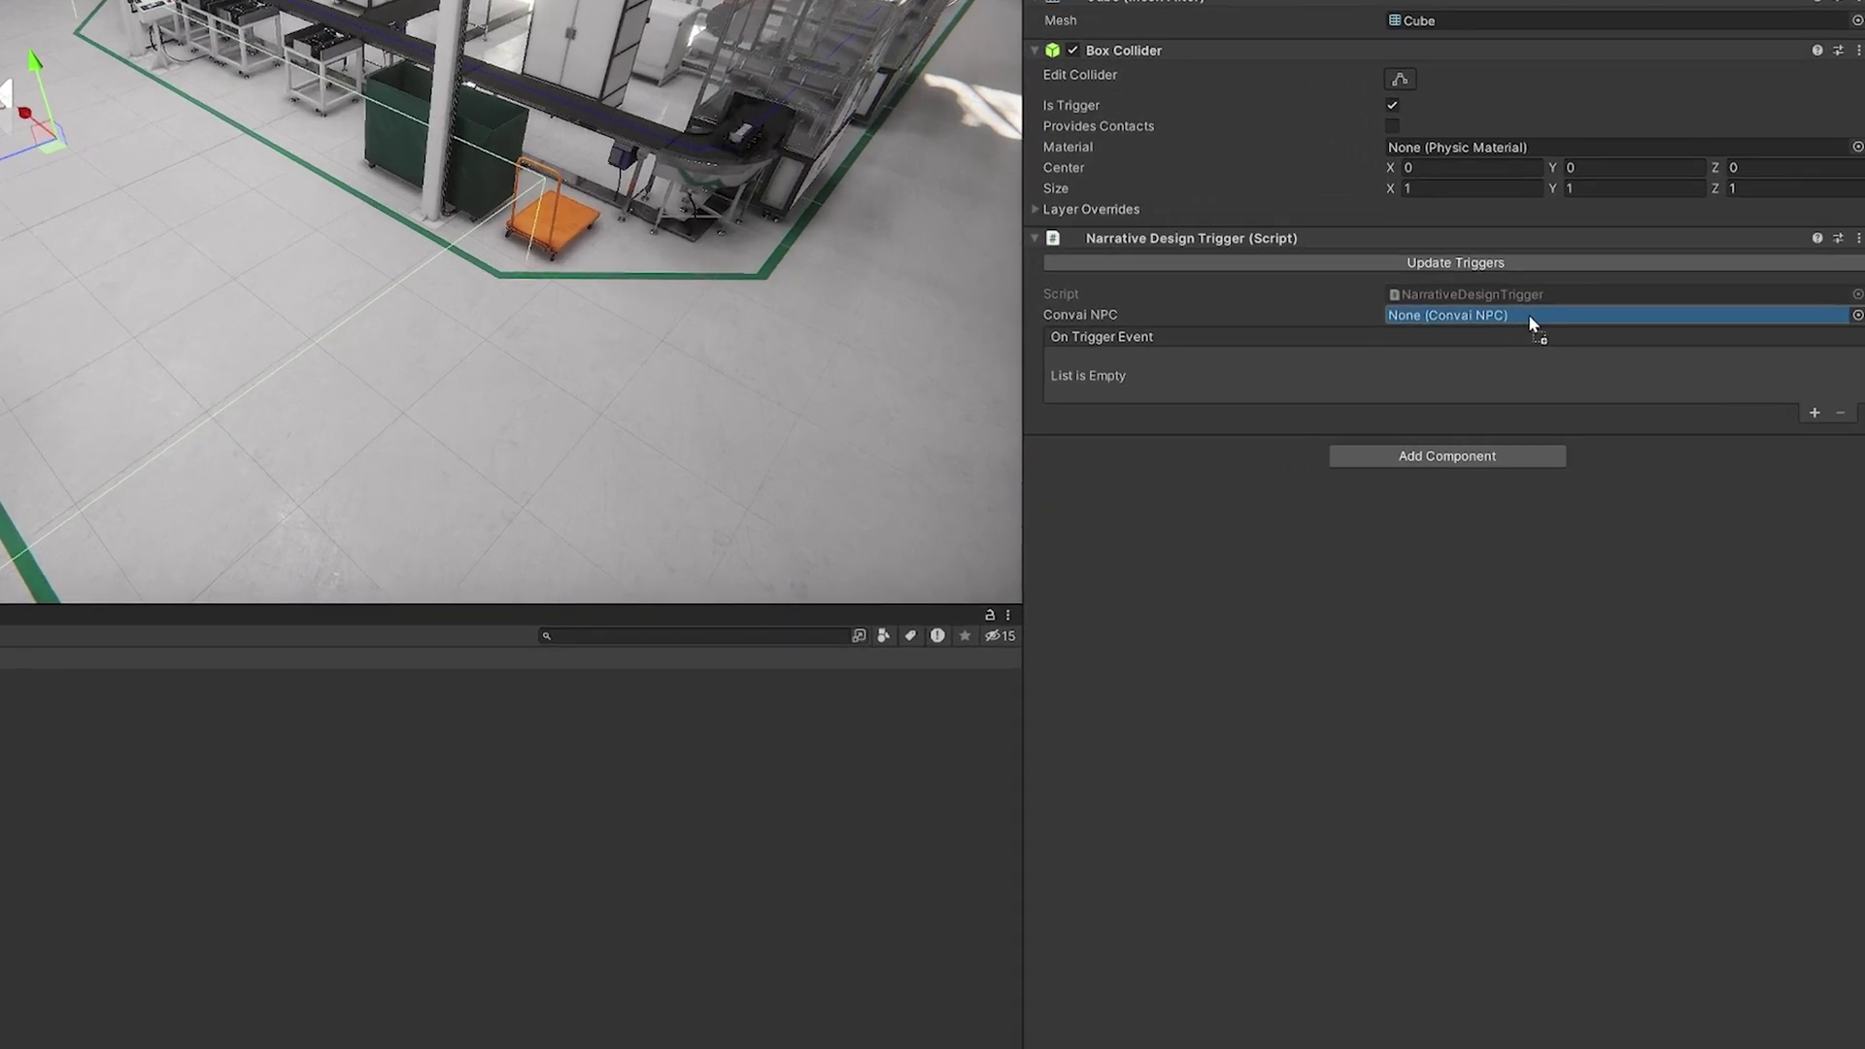
pyautogui.moveTo(1529, 316); pyautogui.dragTo(1529, 319)
pyautogui.click(1462, 436)
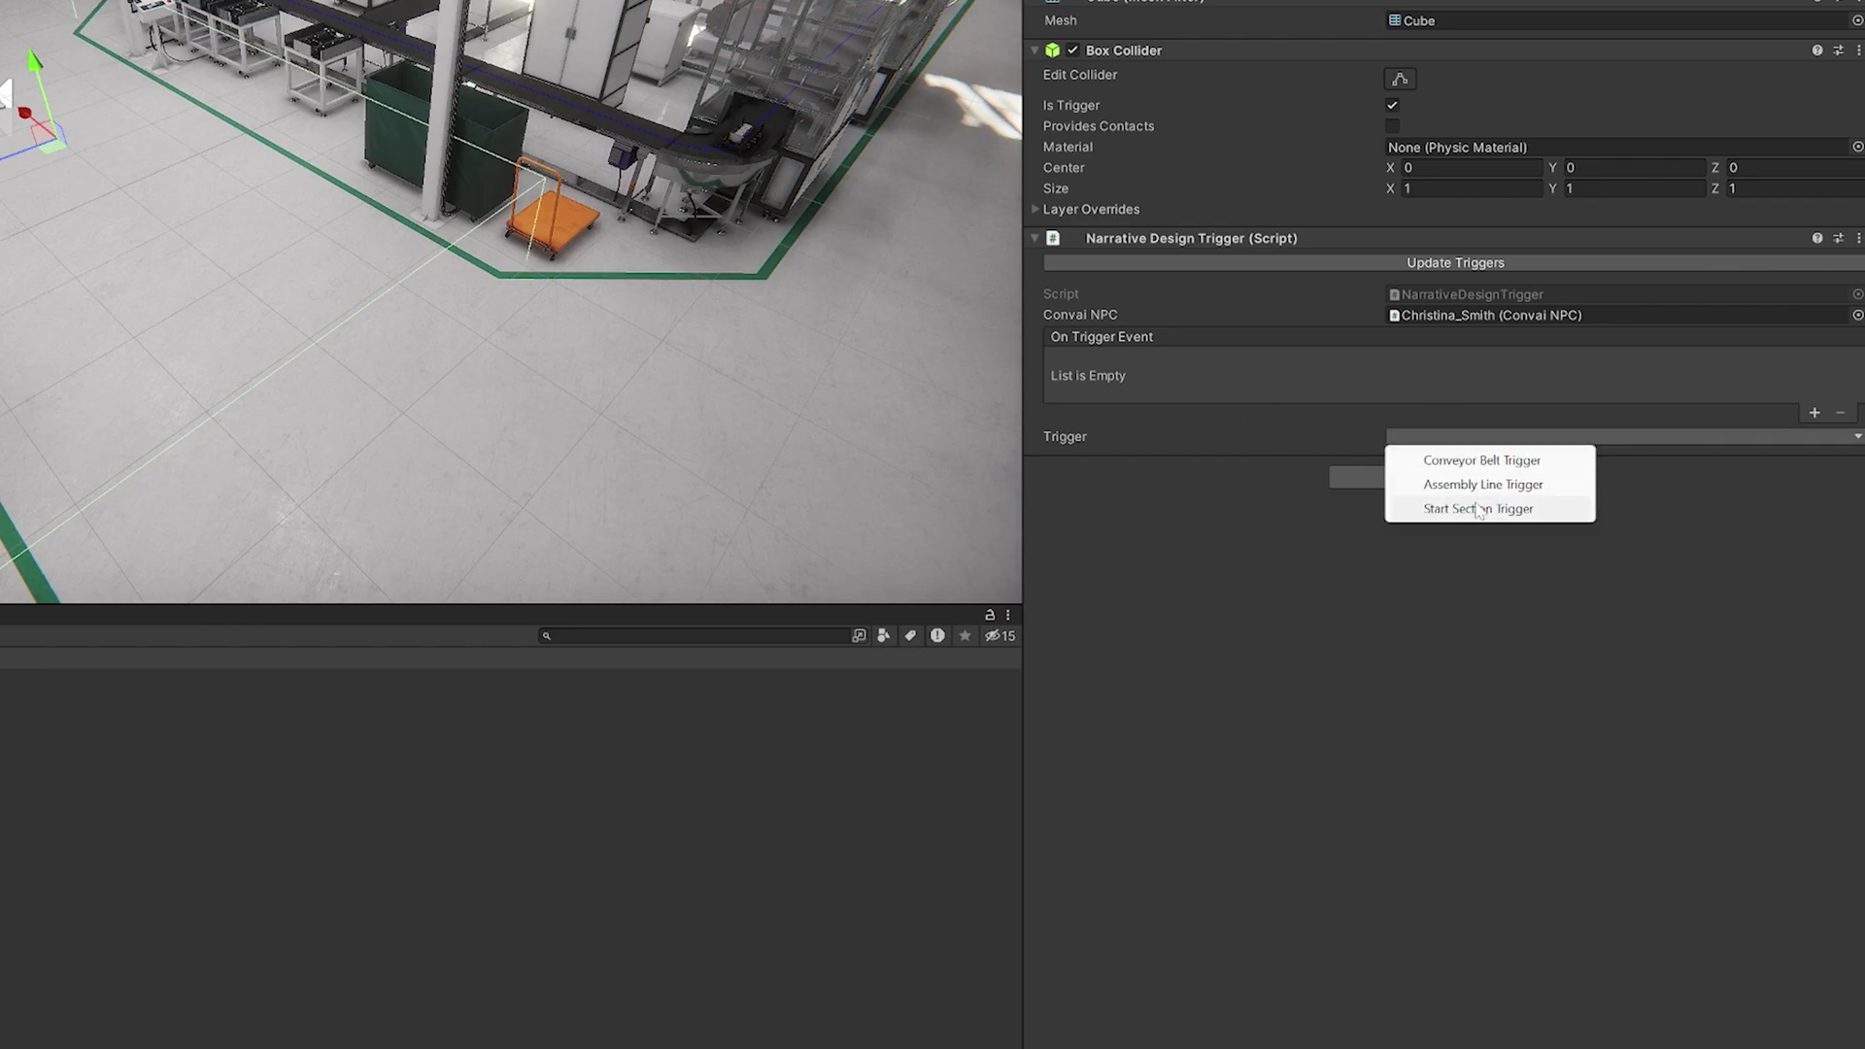
pyautogui.click(1471, 508)
pyautogui.moveTo(485, 315); pyautogui.dragTo(262, 219, button='right')
pyautogui.press('d')
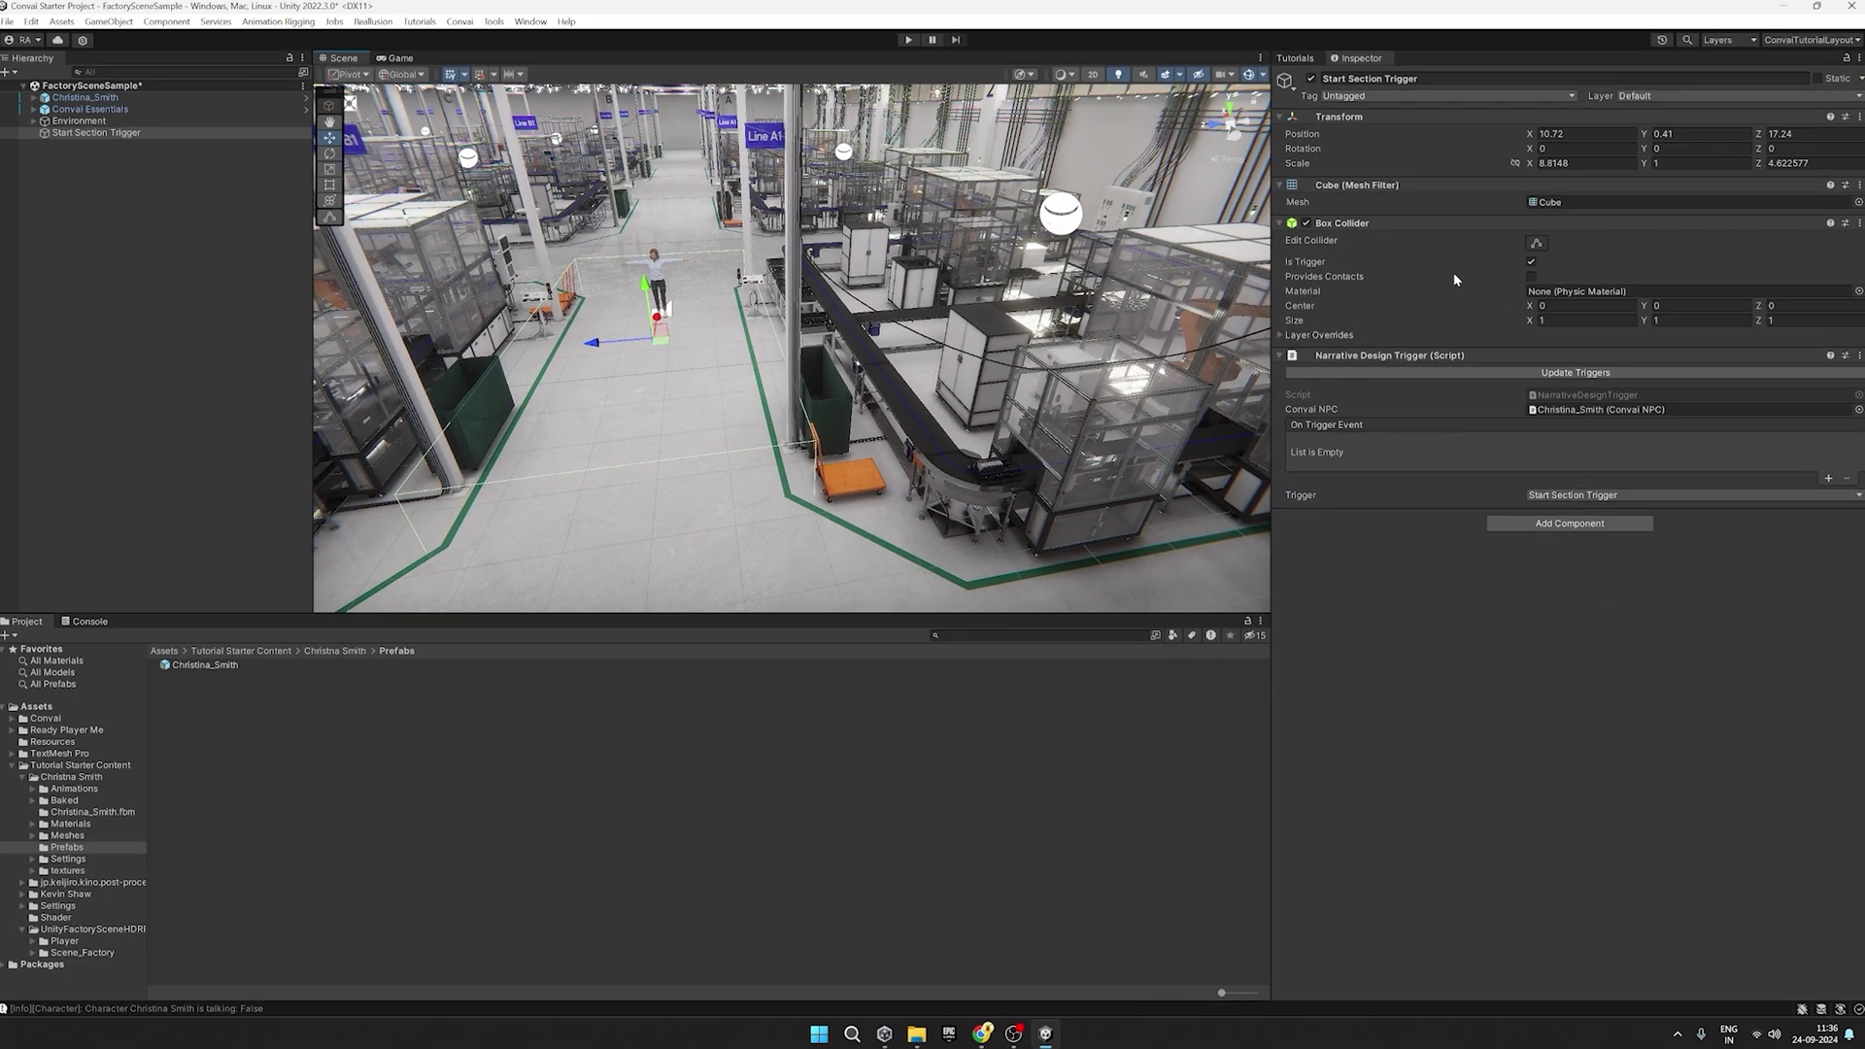
# Add an On Trigger Event calling GameObject.SetActive on the Start Section Trigger itself.
pyautogui.click(1827, 478)
pyautogui.moveTo(96, 132); pyautogui.dragTo(1380, 458)
pyautogui.click(1383, 439)
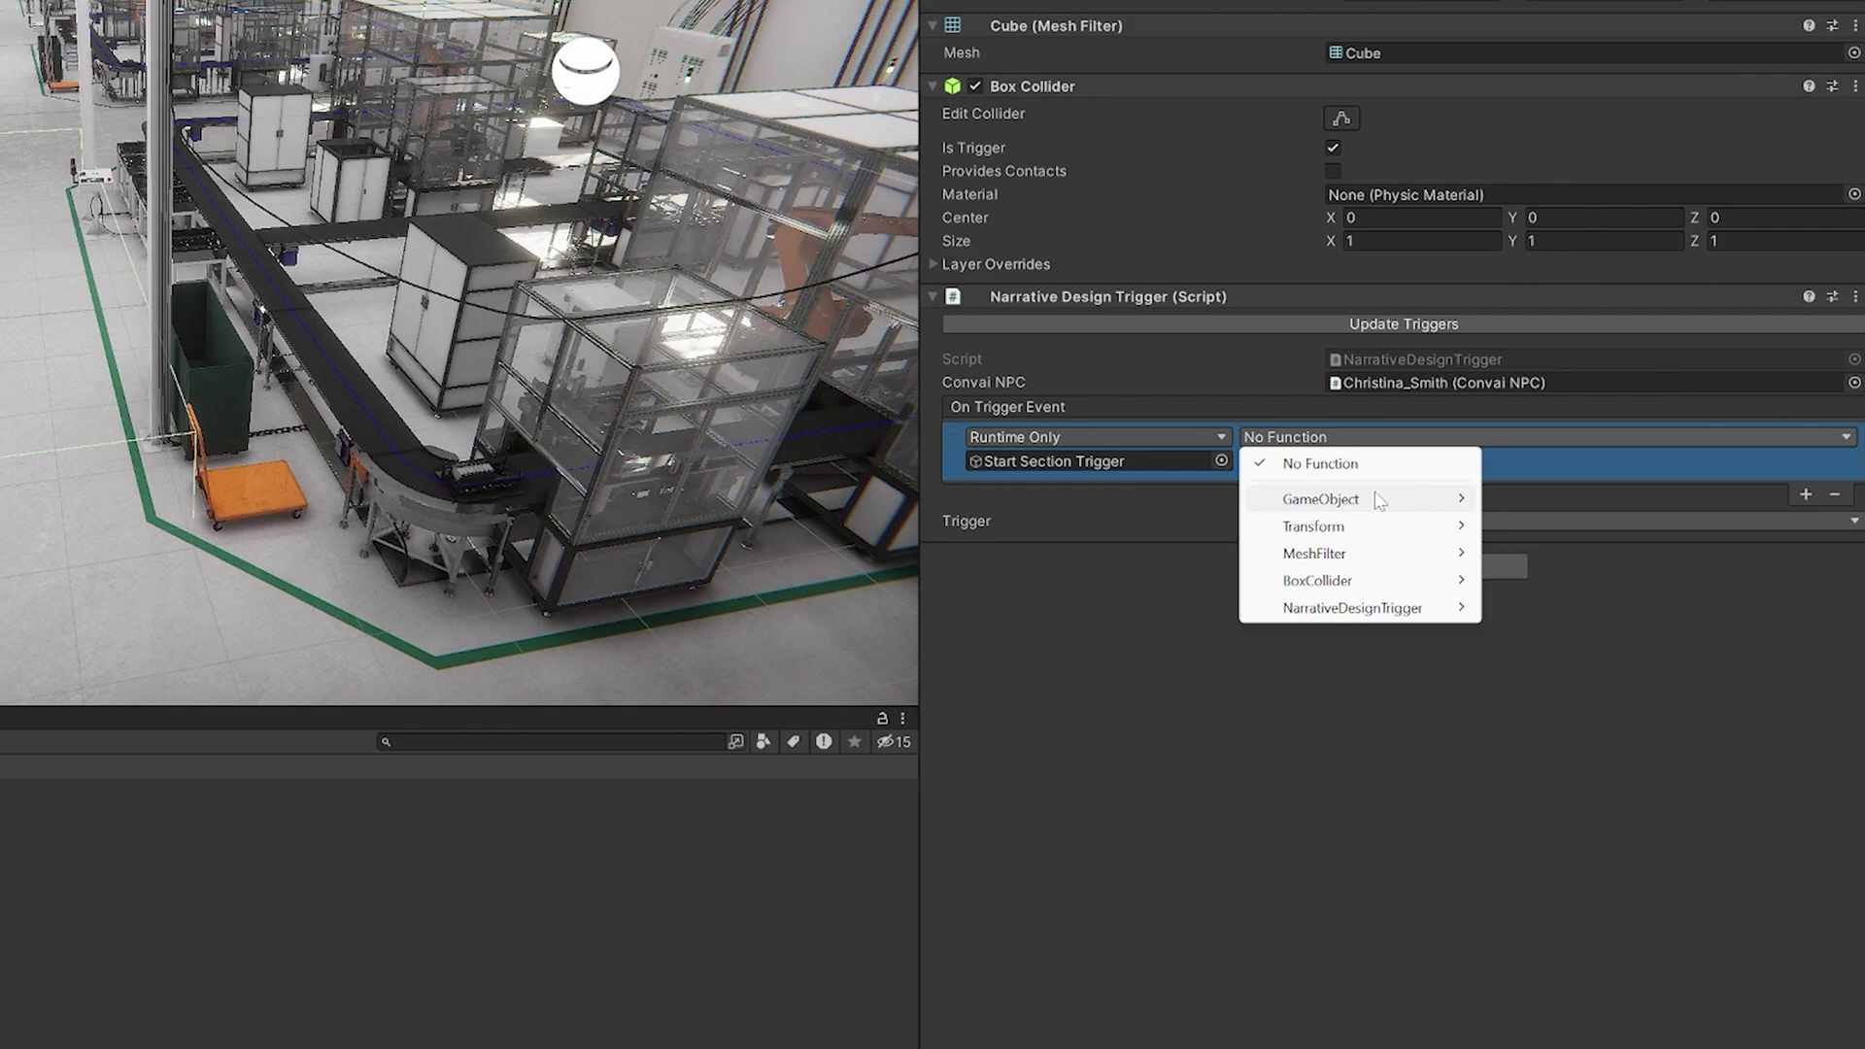
pyautogui.moveTo(1379, 497)
pyautogui.click(1516, 686)
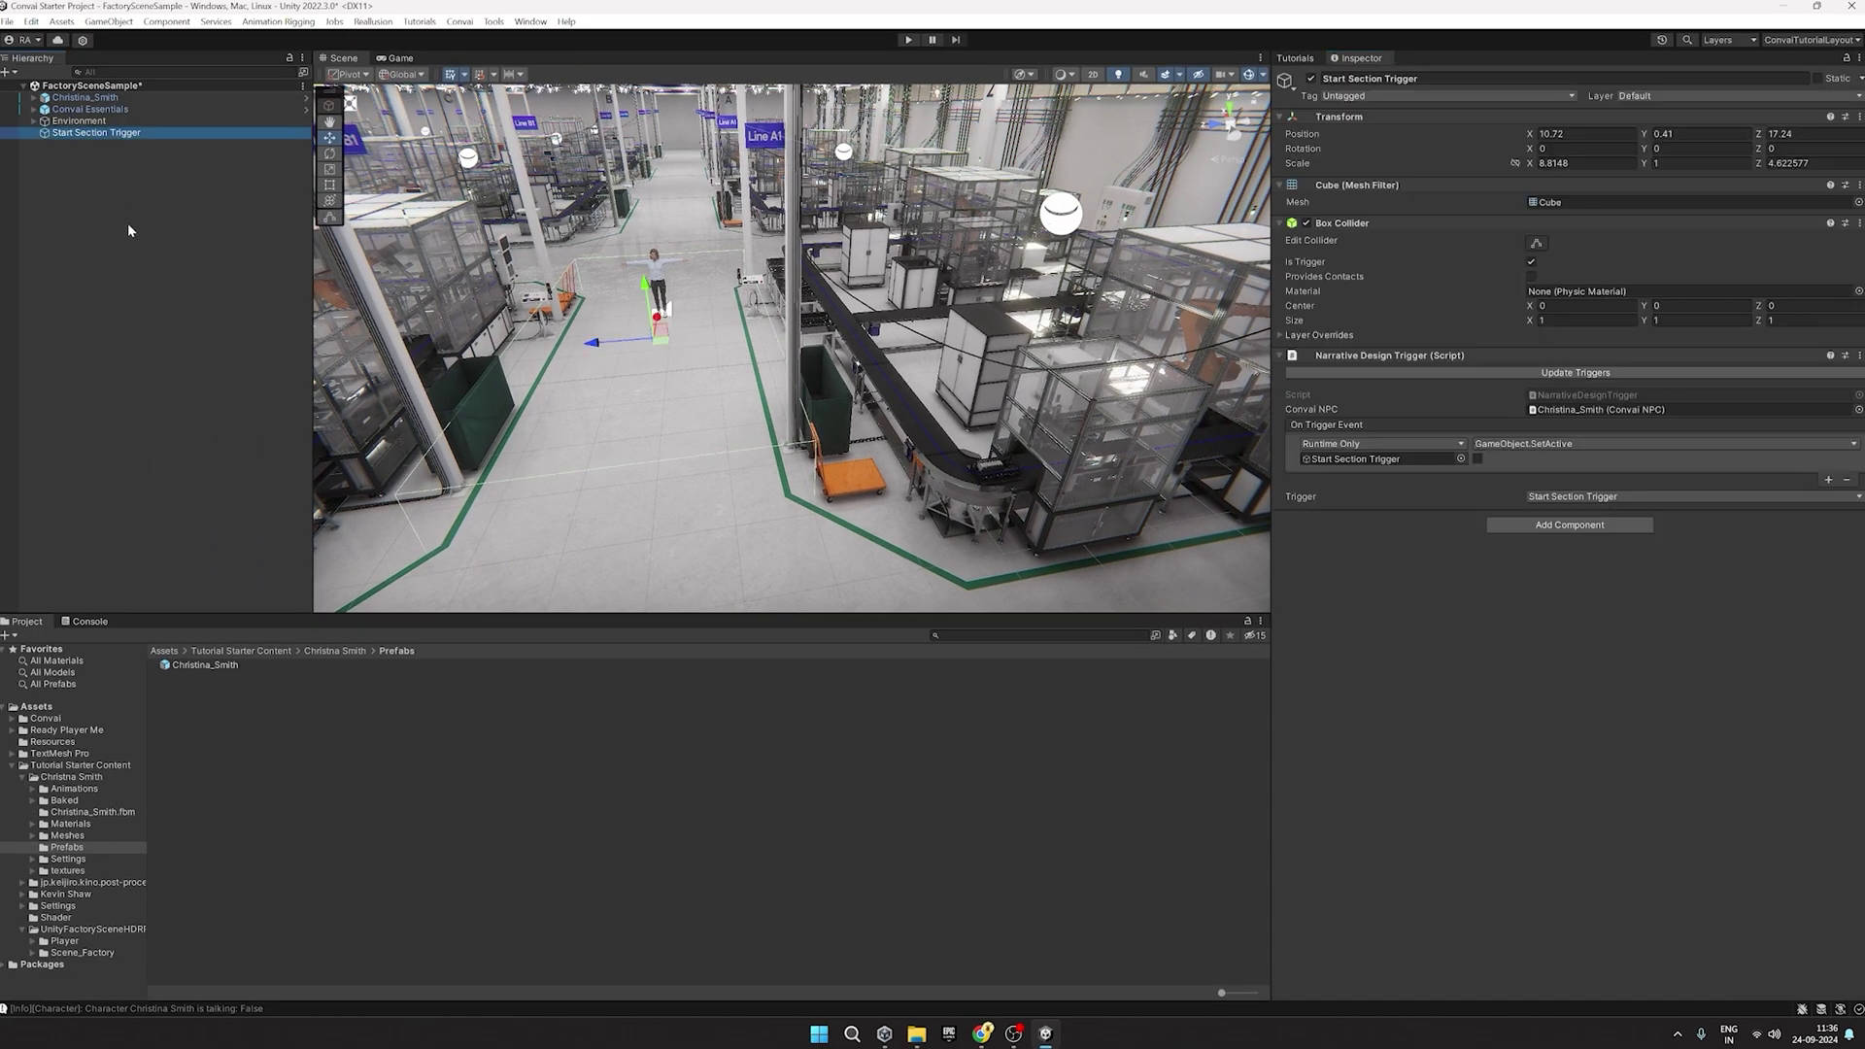
# Duplicate the Start Section Trigger twice and rename the first copy Conveyor Section Trigger.
pyautogui.hotkey('ctrl', 'd')
pyautogui.hotkey('ctrl', 'd')
pyautogui.click(103, 145)
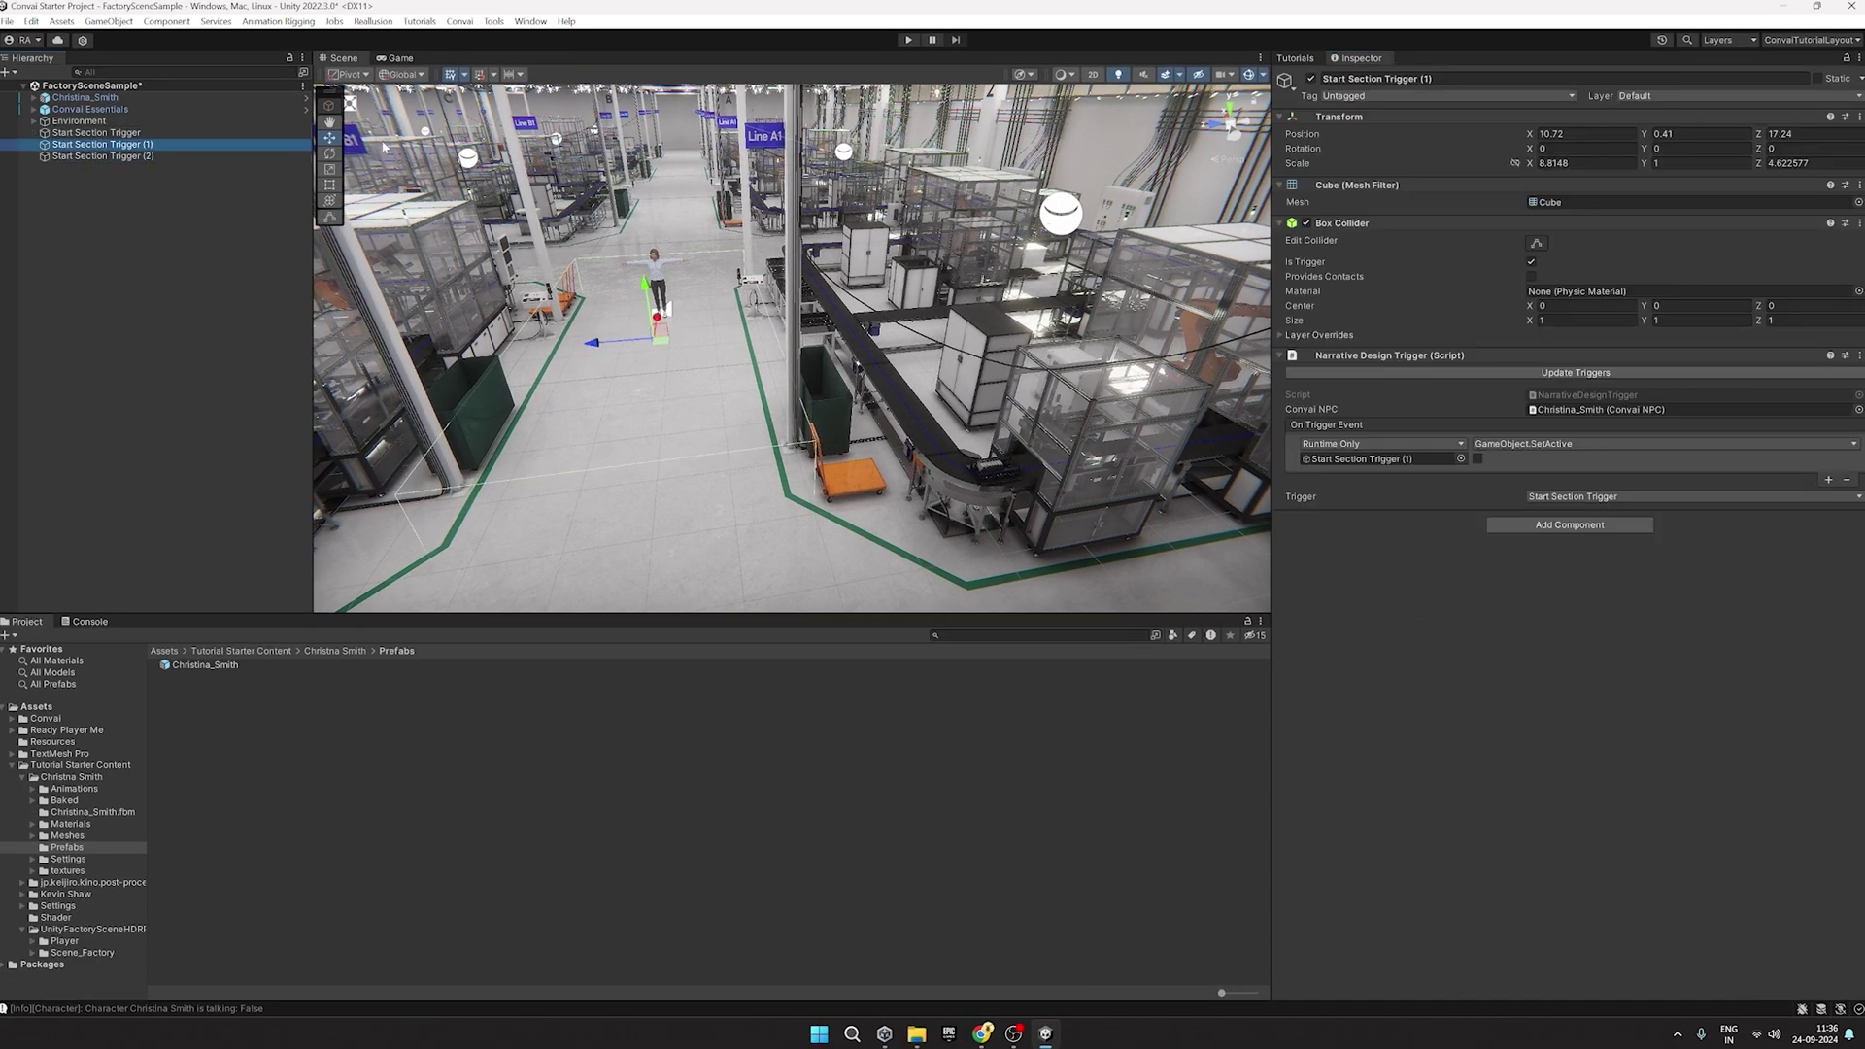
pyautogui.click(1453, 79)
pyautogui.click(1453, 78)
pyautogui.press('BackSpace')
pyautogui.press('BackSpace')
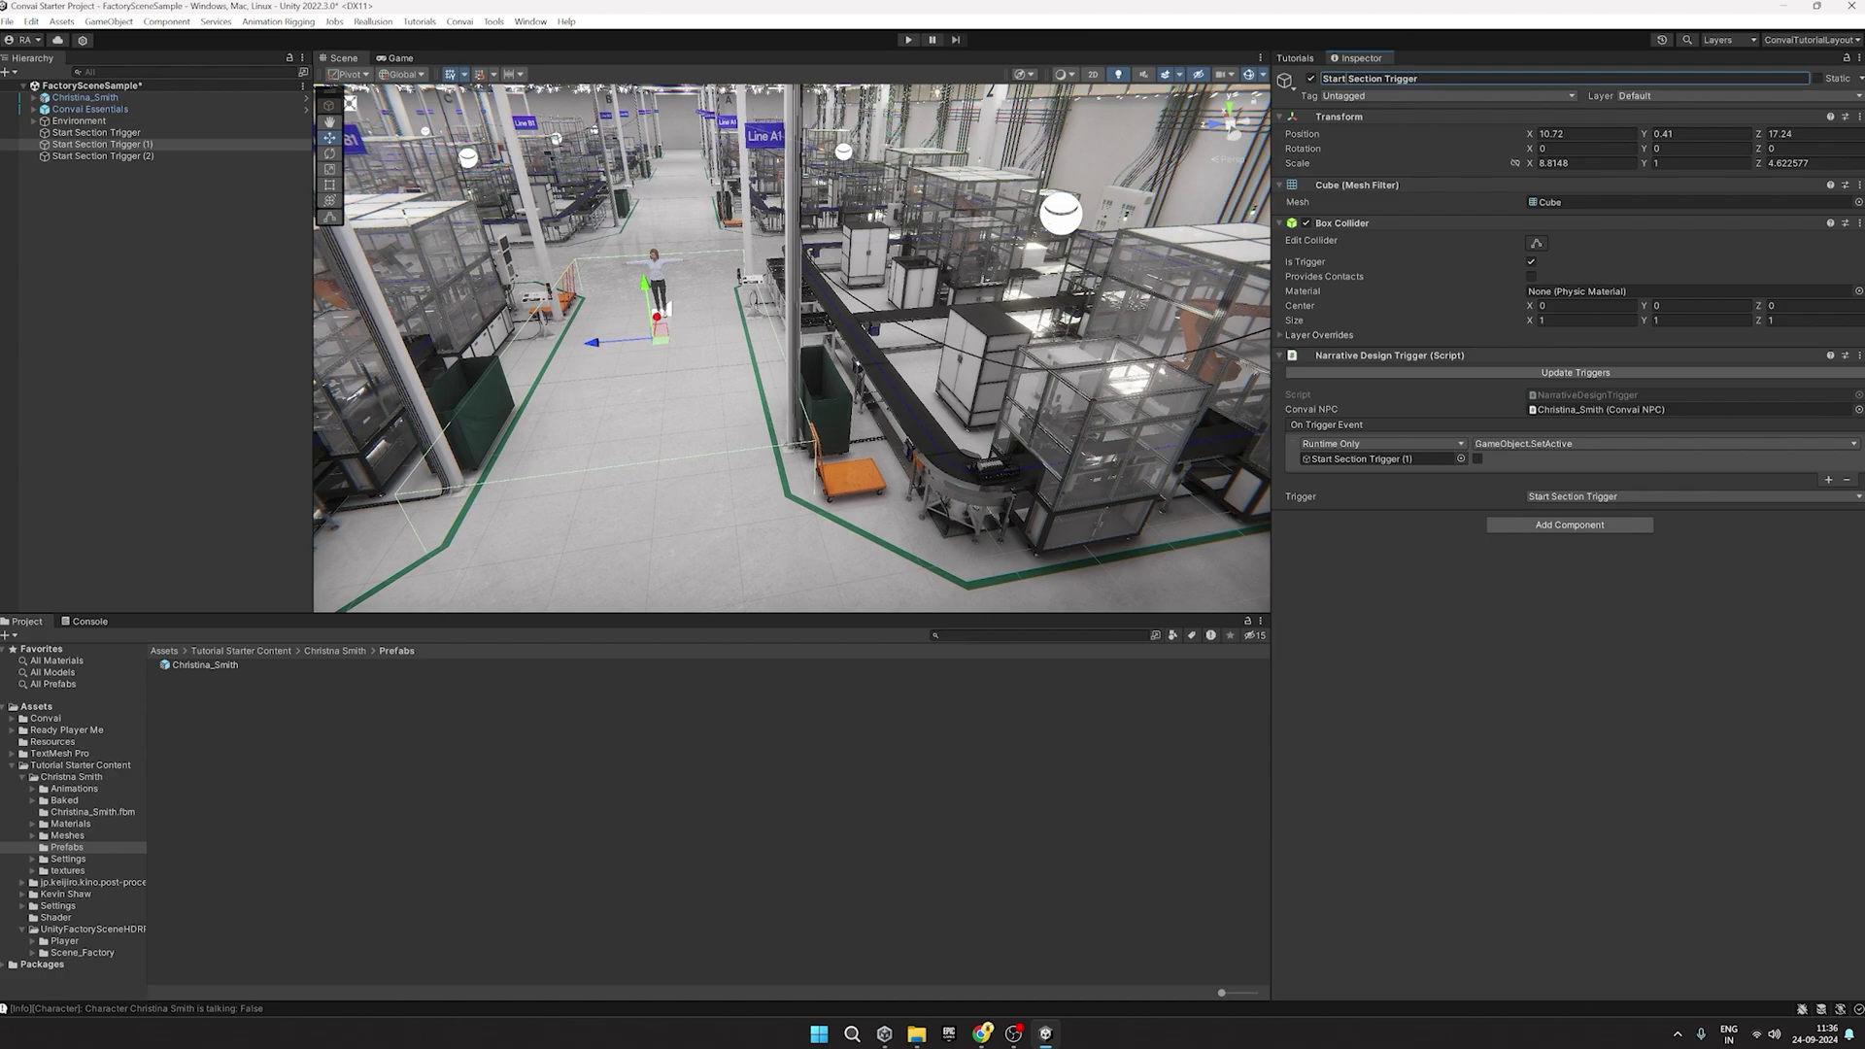
pyautogui.write('Conveyor')
pyautogui.press('Return')
# Rename the second copy Assembly Line Section Trigger.
pyautogui.click(102, 156)
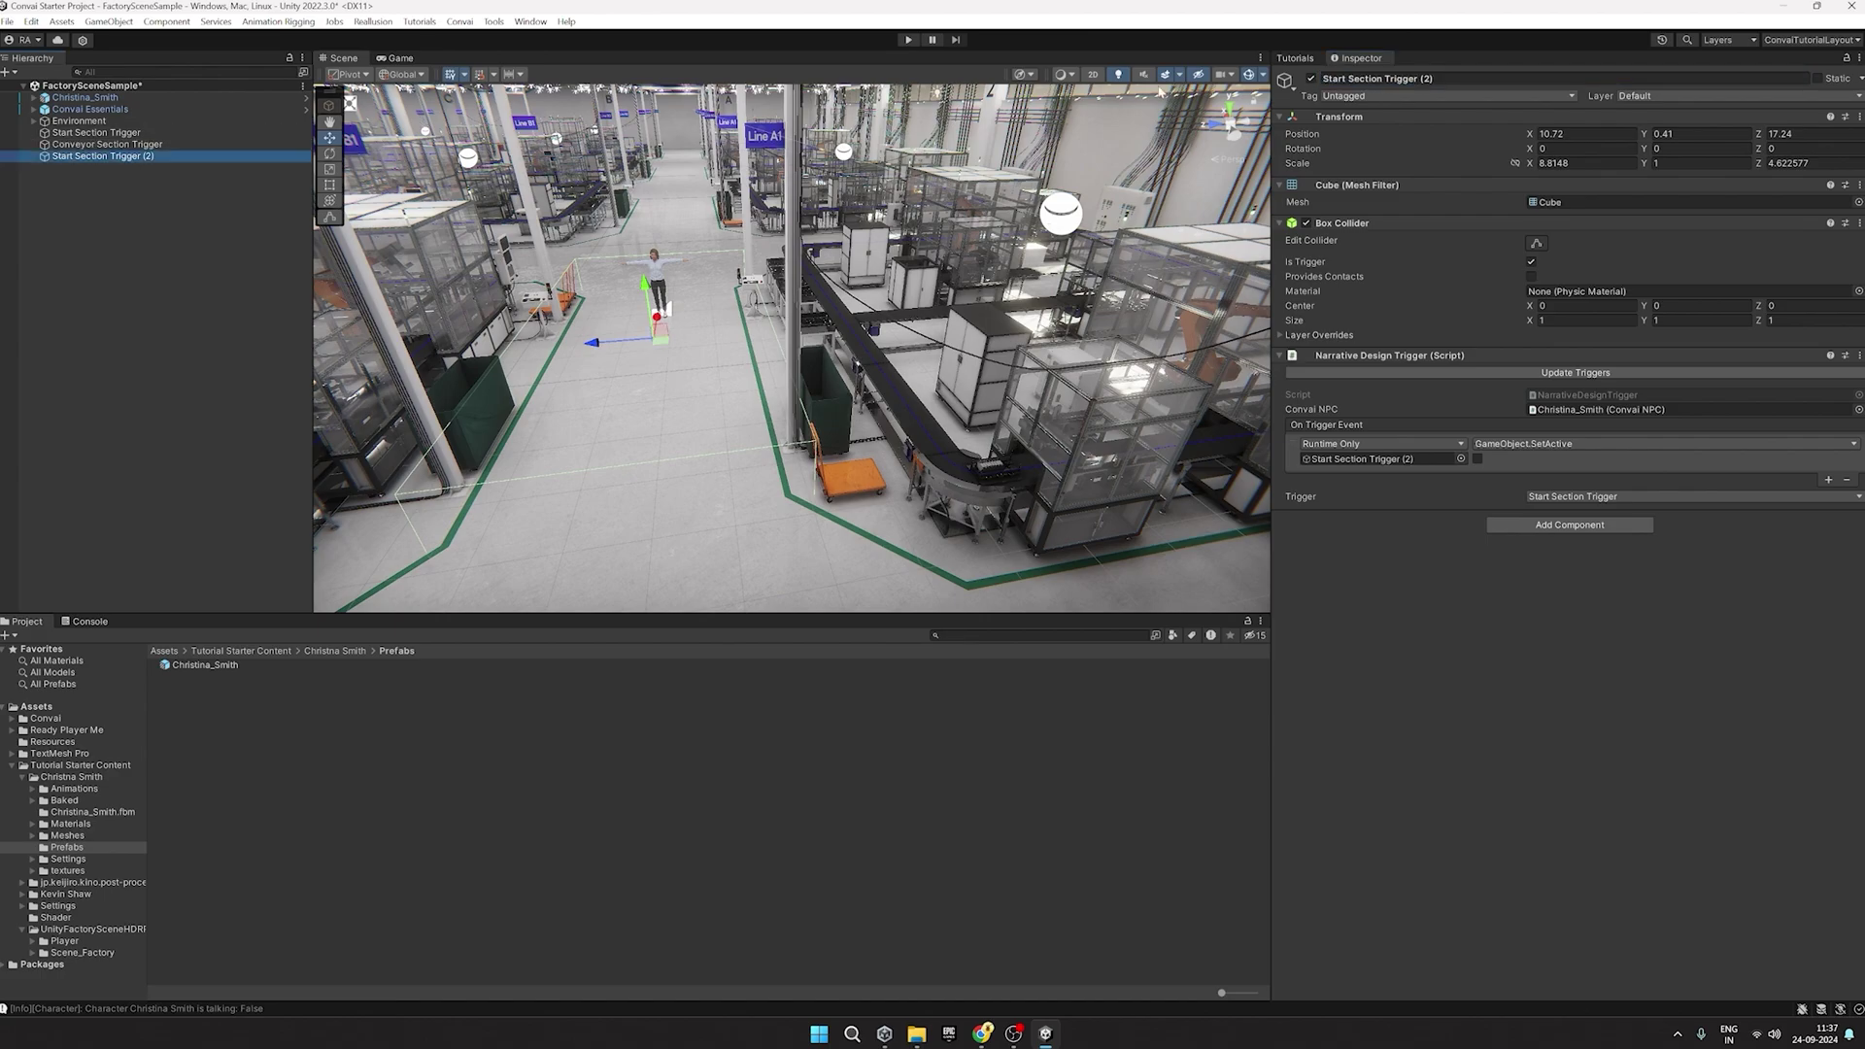
pyautogui.doubleClick(1345, 79)
pyautogui.write('Assembly')
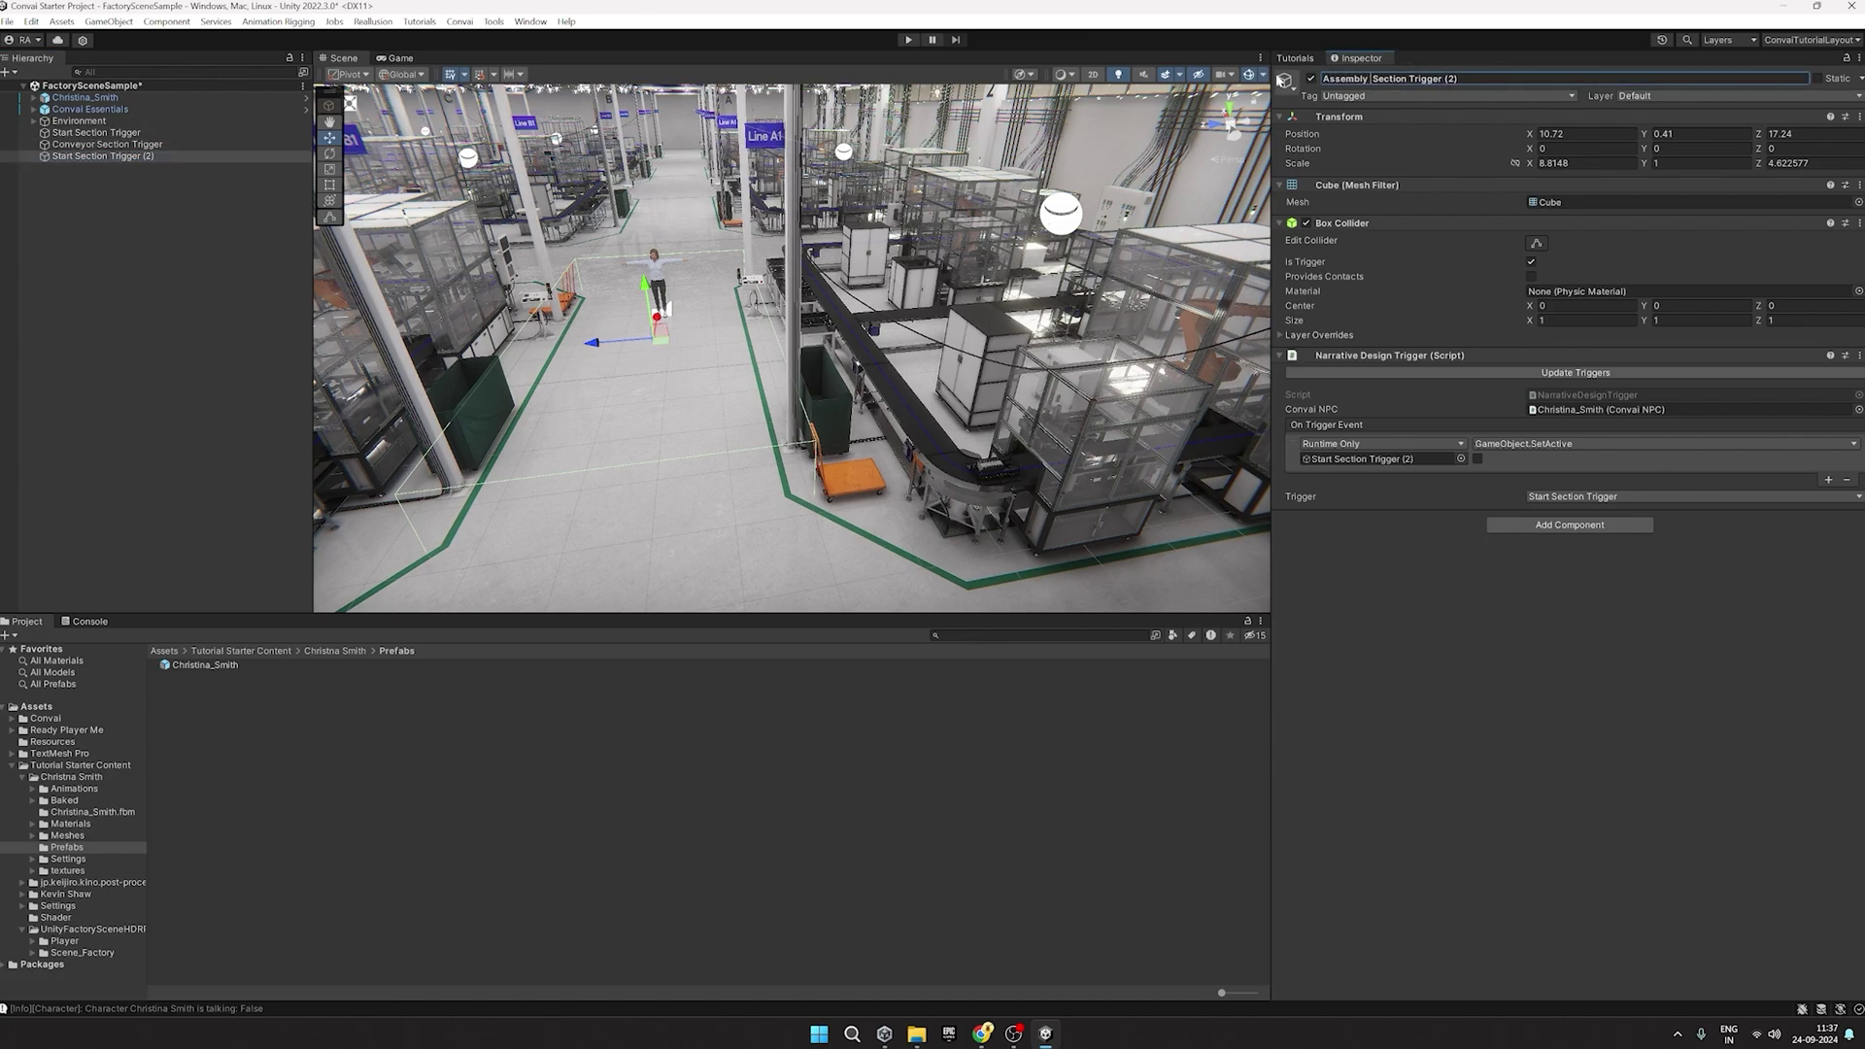
pyautogui.click(1280, 81)
pyautogui.click(1471, 79)
pyautogui.click(1472, 78)
pyautogui.press('BackSpace')
pyautogui.press('BackSpace')
pyautogui.press('BackSpace')
pyautogui.press('Return')
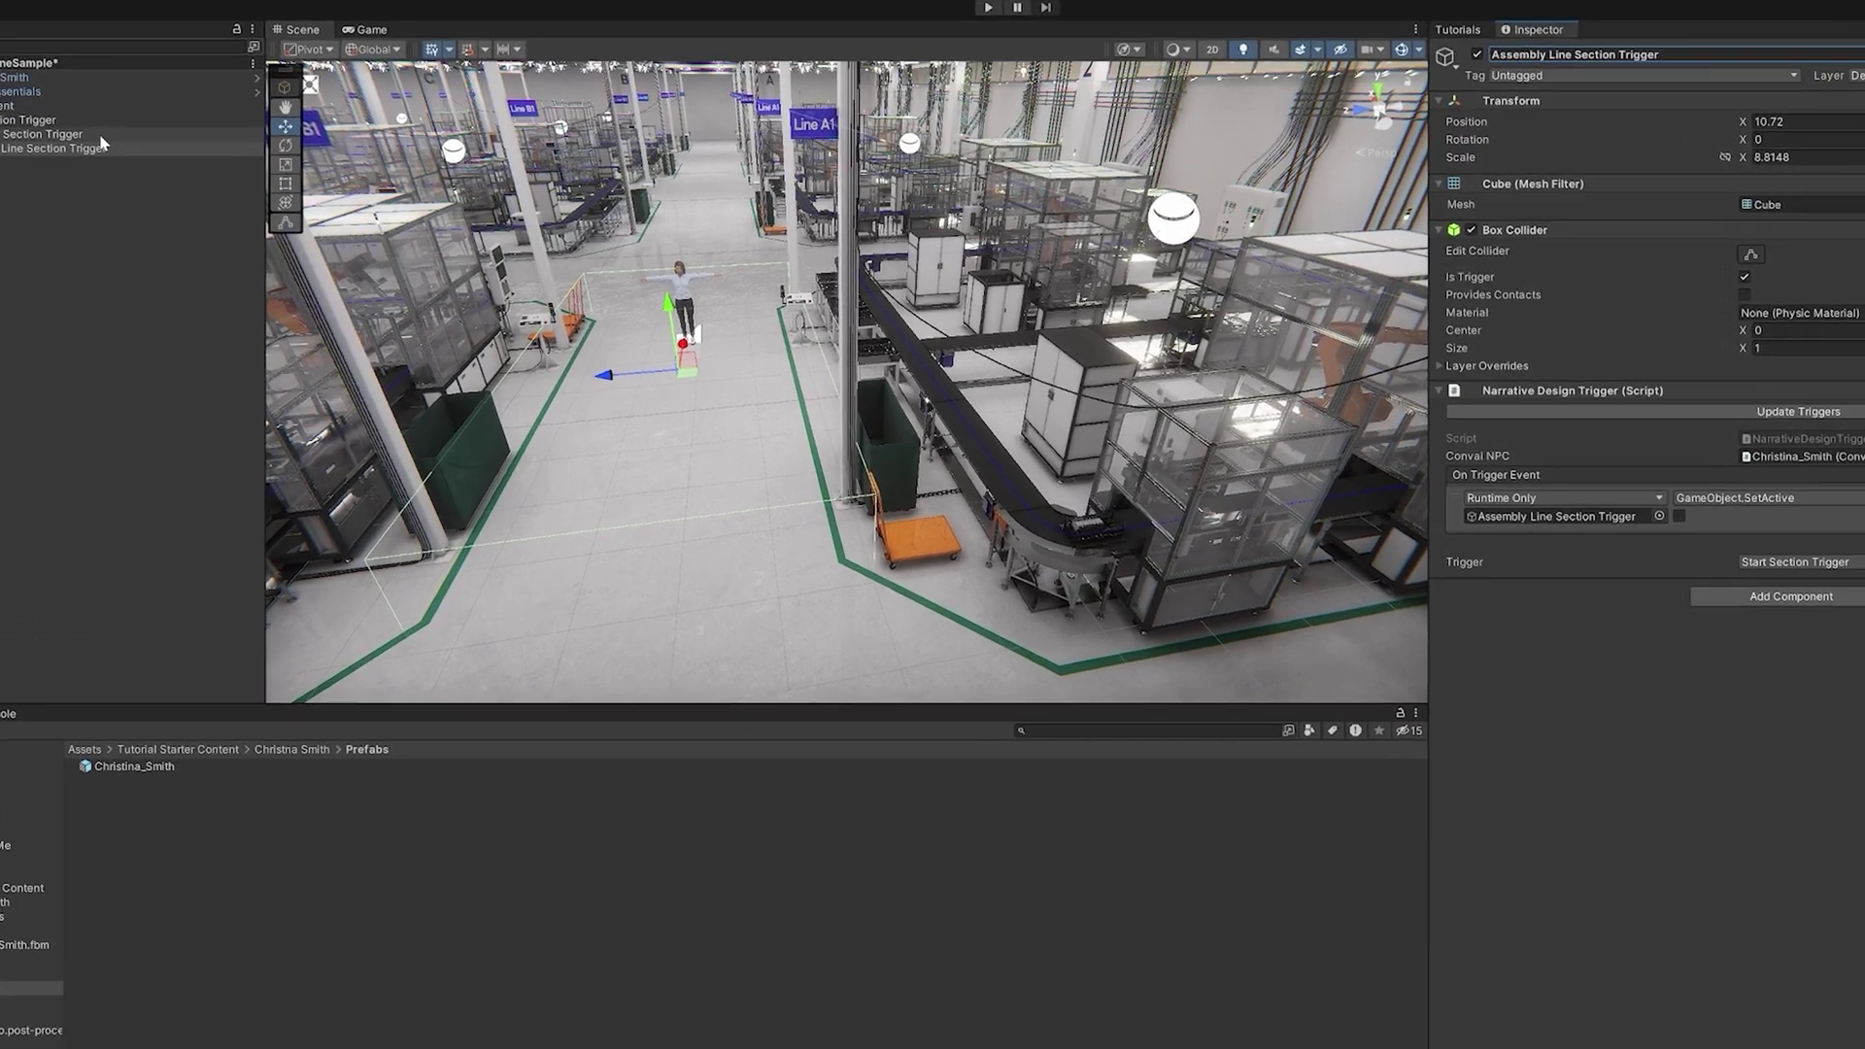
# Move the Conveyor Section Trigger across the floor to the conveyor area.
pyautogui.click(160, 209)
pyautogui.doubleClick(102, 123)
pyautogui.moveTo(758, 388); pyautogui.dragTo(854, 394, button='right')
pyautogui.moveTo(861, 398); pyautogui.dragTo(633, 426)
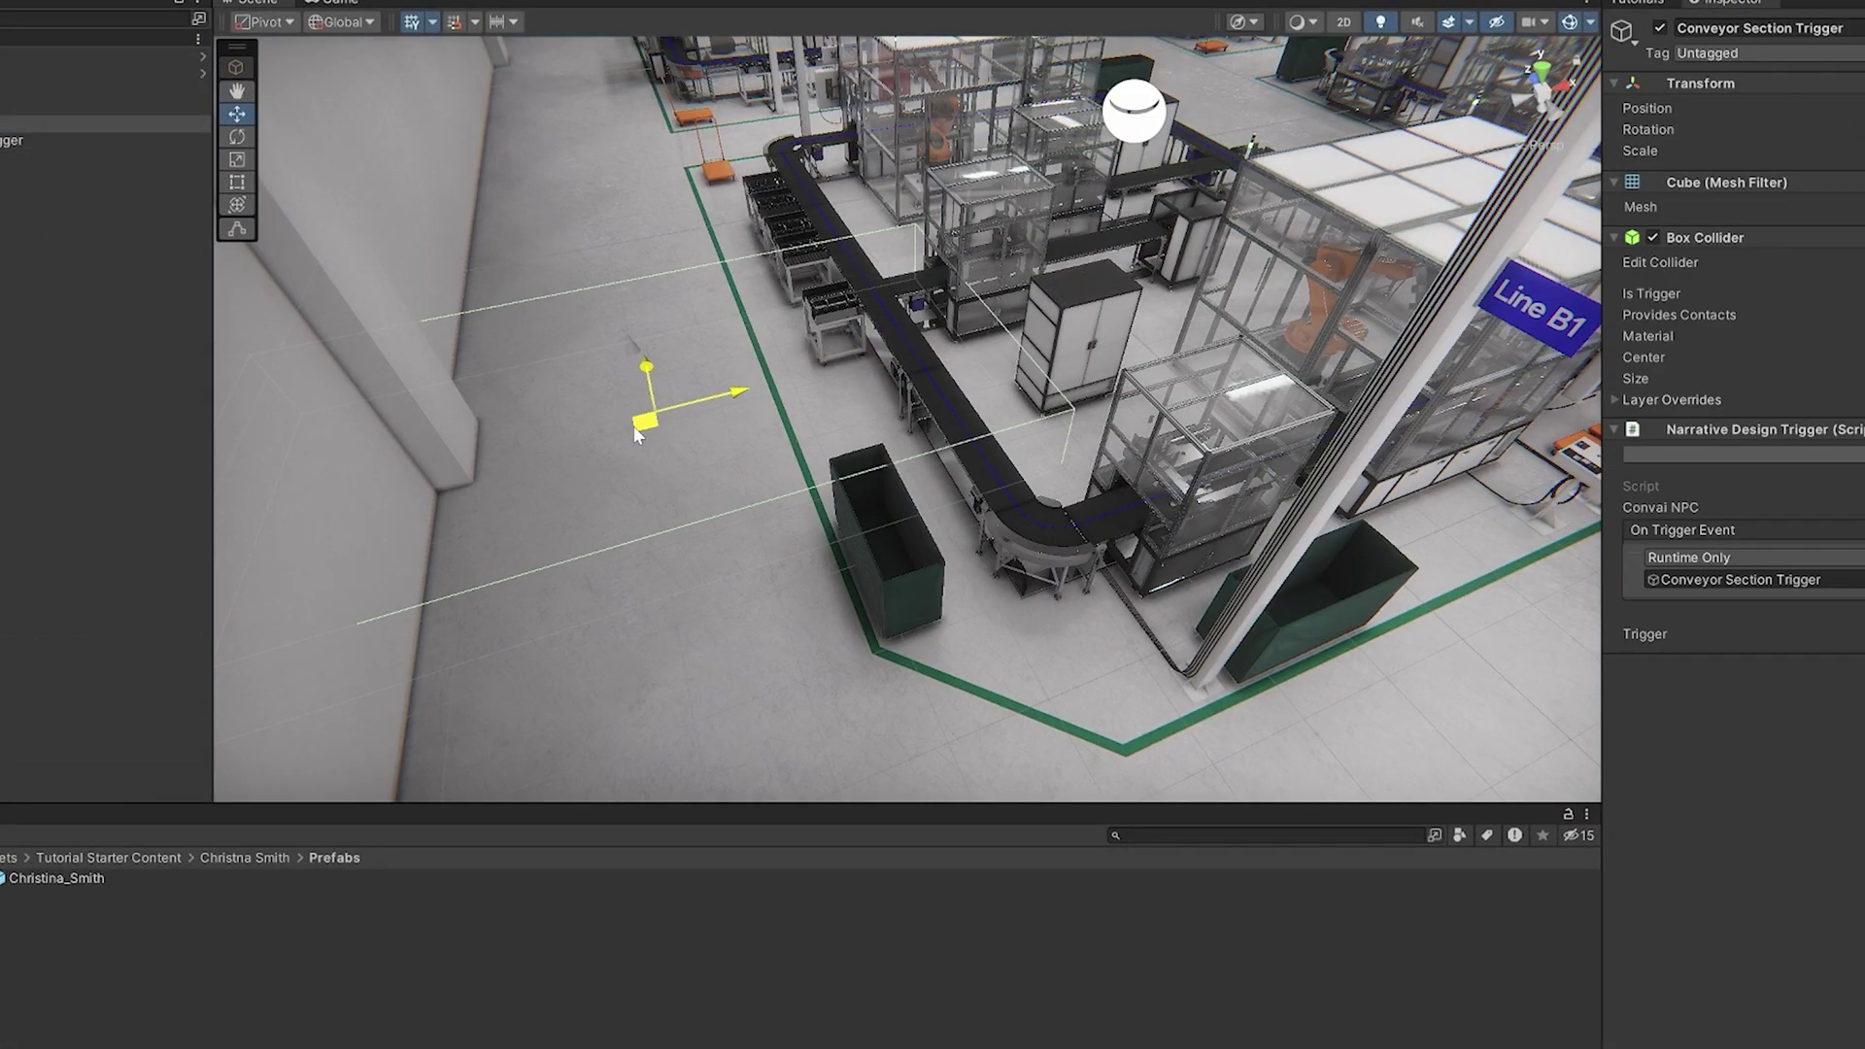
pyautogui.moveTo(633, 426); pyautogui.dragTo(904, 543, button='right')
pyautogui.moveTo(903, 544); pyautogui.dragTo(872, 577)
pyautogui.moveTo(872, 577); pyautogui.dragTo(758, 388, button='right')
# Slide the Assembly Line trigger along X and nudge the Conveyor trigger beside the conveyor.
pyautogui.doubleClick(102, 140)
pyautogui.moveTo(811, 374); pyautogui.dragTo(792, 376)
pyautogui.moveTo(792, 376); pyautogui.dragTo(1146, 437, button='right')
pyautogui.click(102, 124)
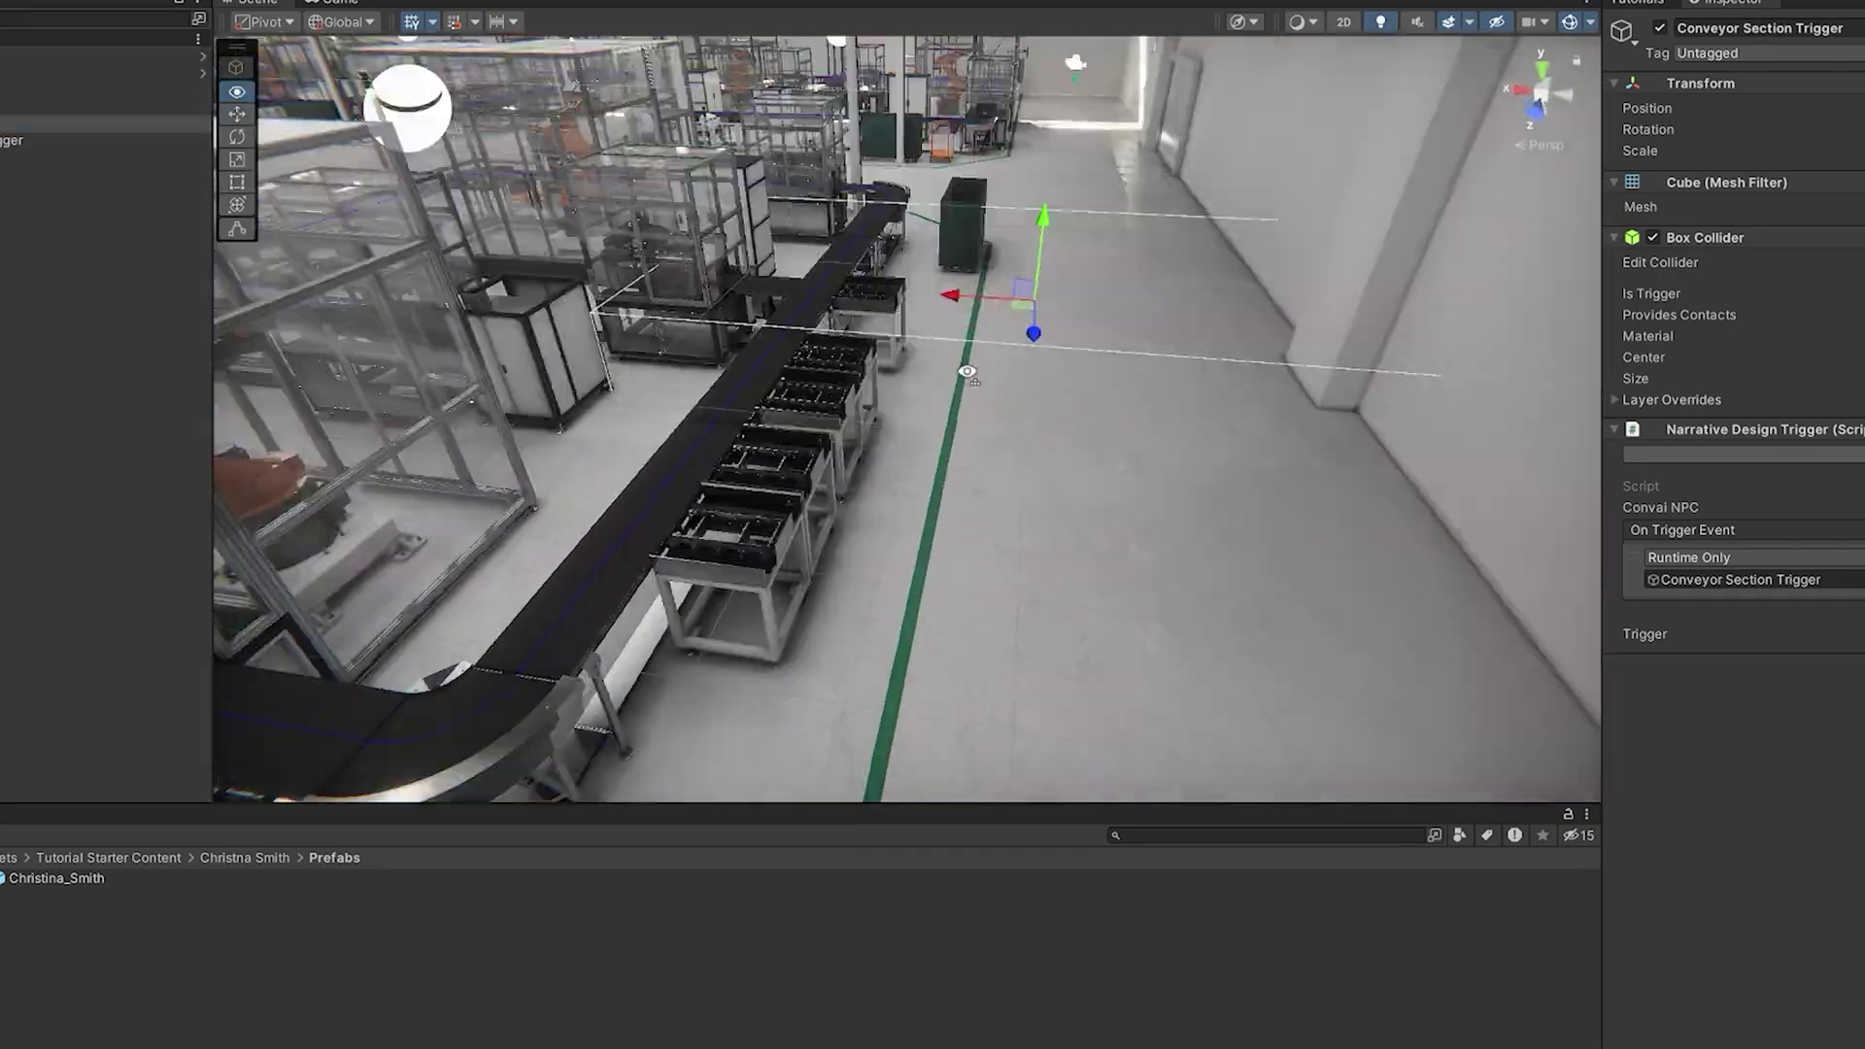
pyautogui.moveTo(965, 370); pyautogui.dragTo(874, 544, button='right')
pyautogui.moveTo(879, 629); pyautogui.dragTo(838, 627)
pyautogui.moveTo(838, 622); pyautogui.dragTo(418, 466, button='right')
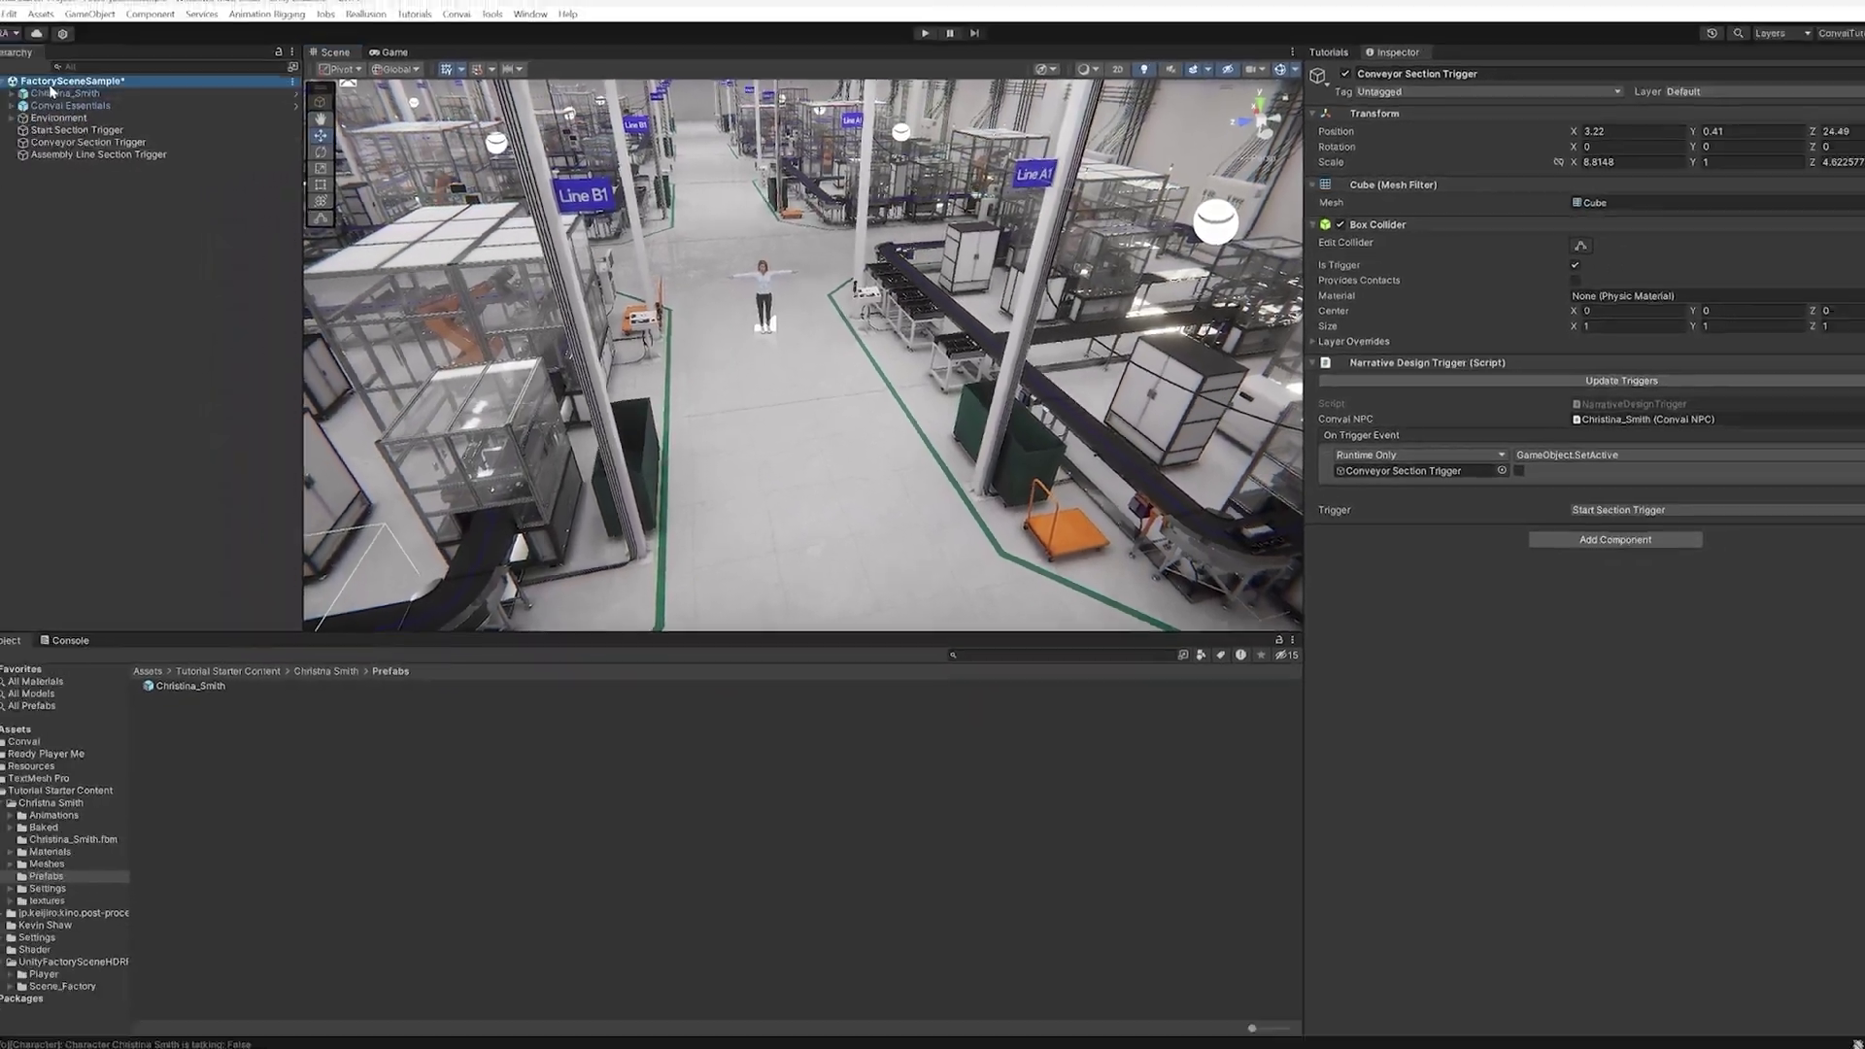
# Make the Start Section's On Section End call SetActive (on) on the Conveyor Section Trigger.
pyautogui.click(29, 56)
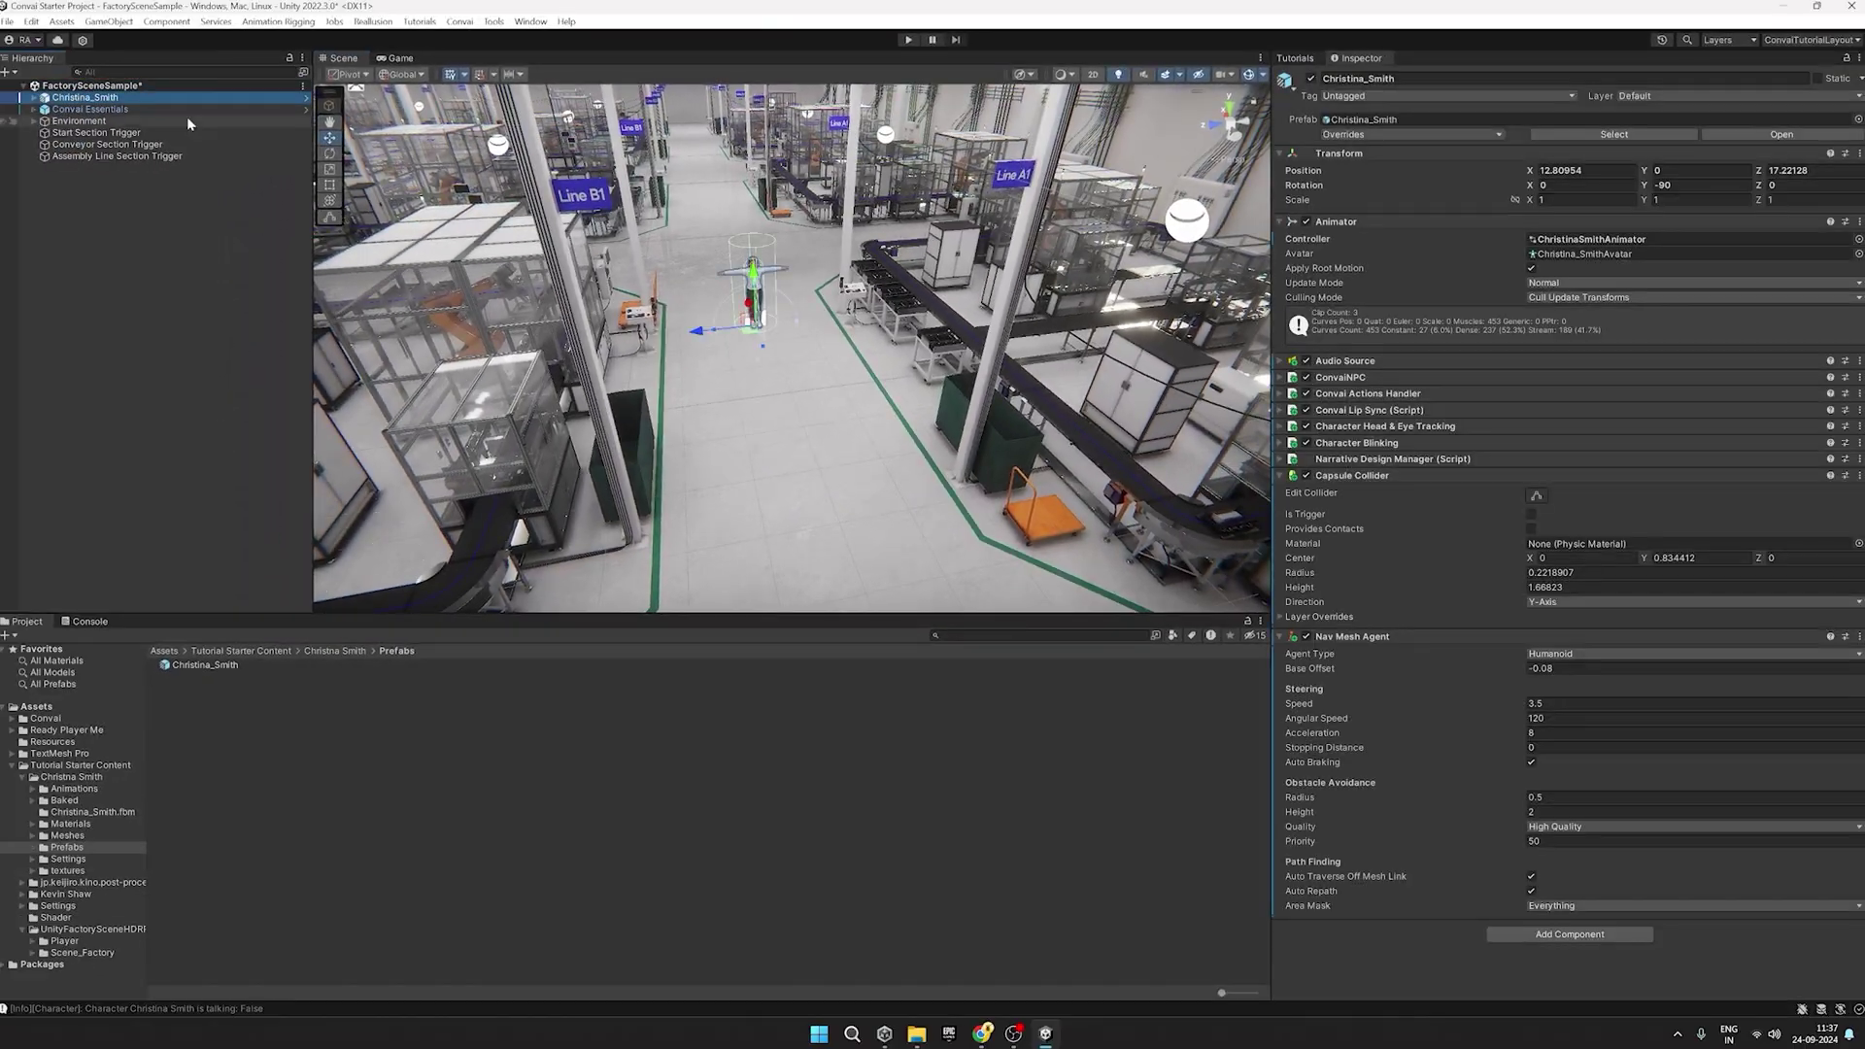
pyautogui.click(1398, 459)
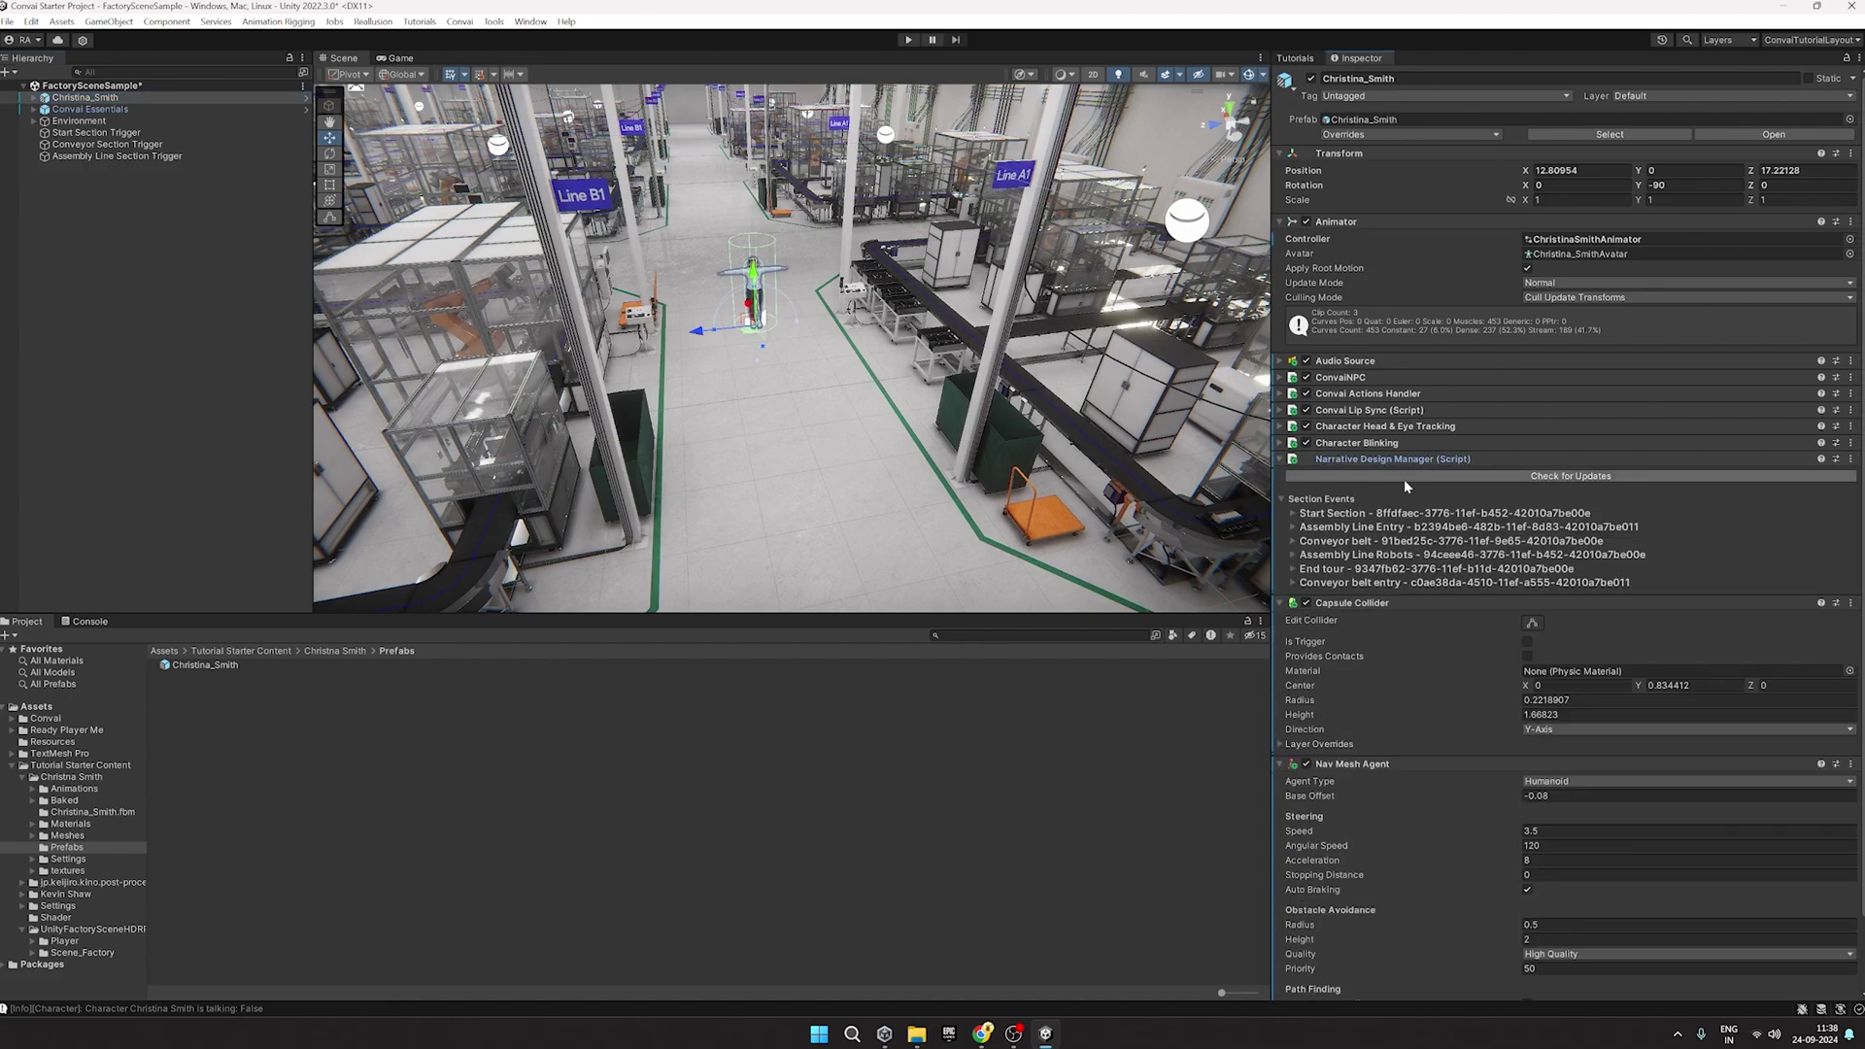
pyautogui.click(1352, 515)
pyautogui.scroll(-2, 1352, 517)
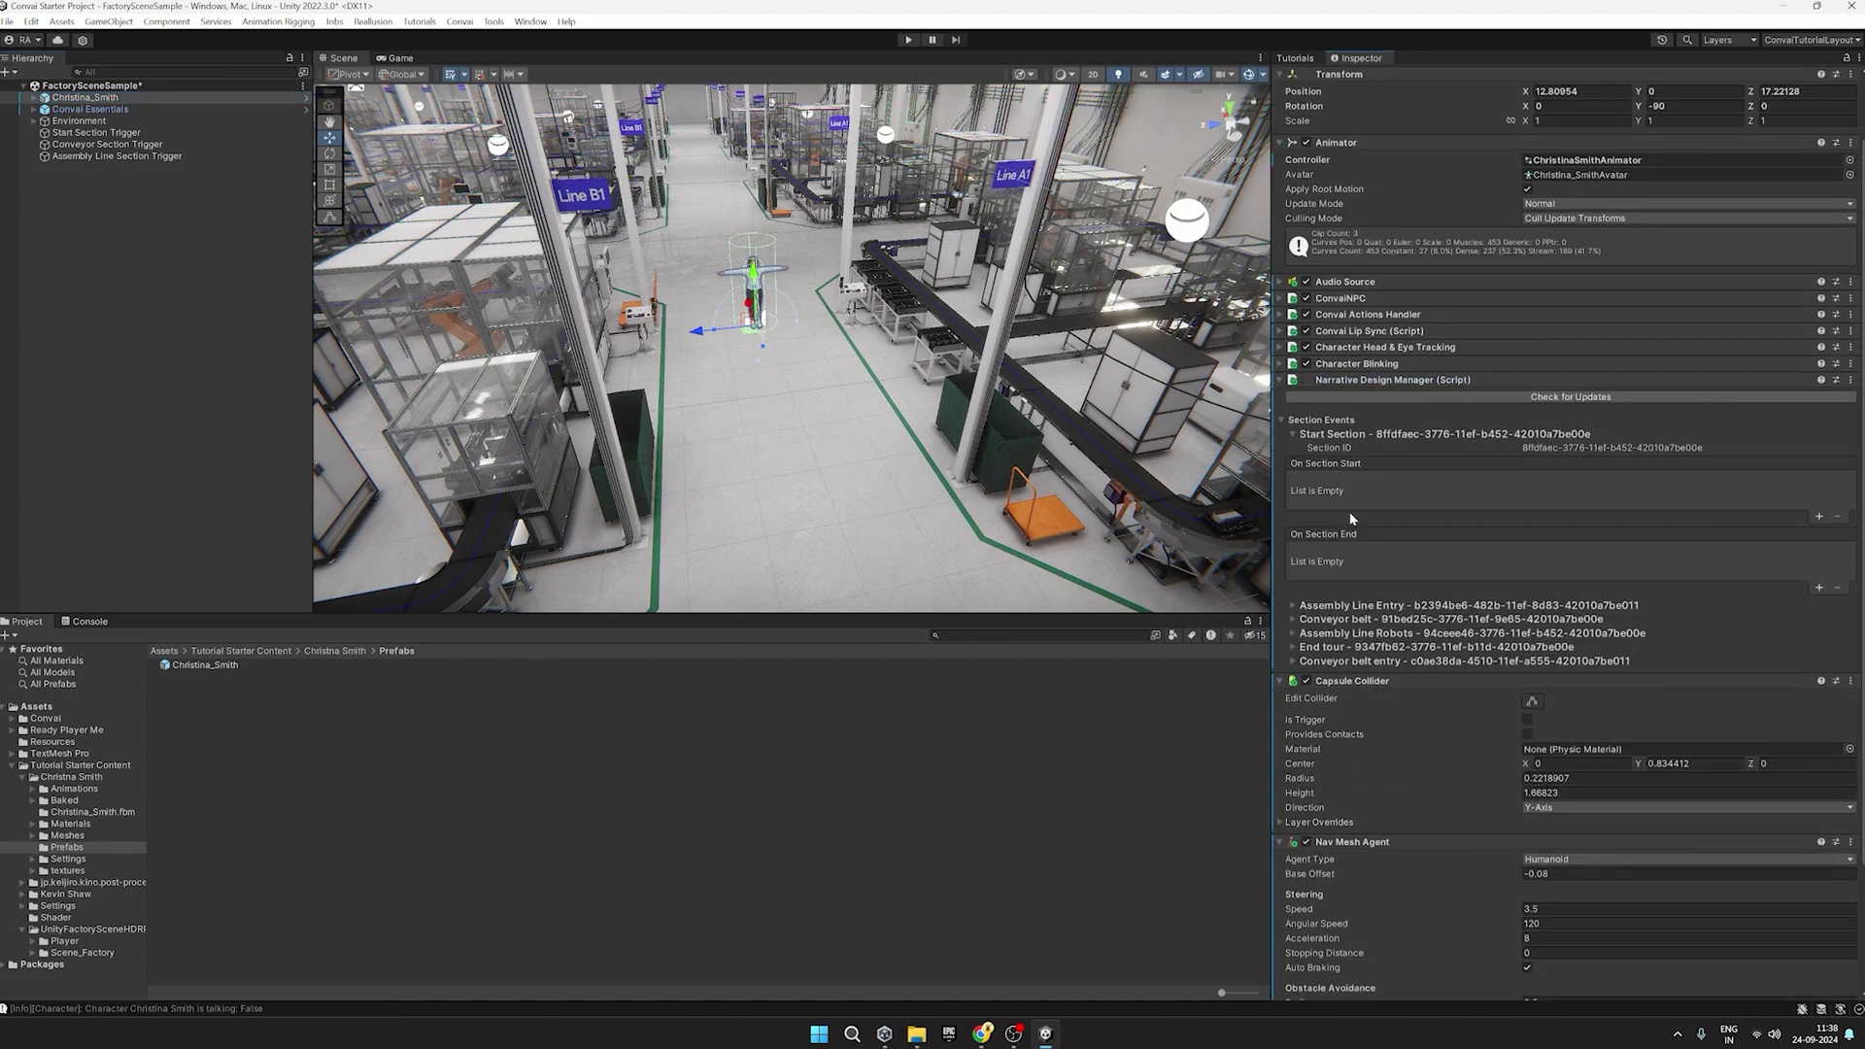
pyautogui.click(1819, 588)
pyautogui.moveTo(114, 144); pyautogui.dragTo(1344, 524)
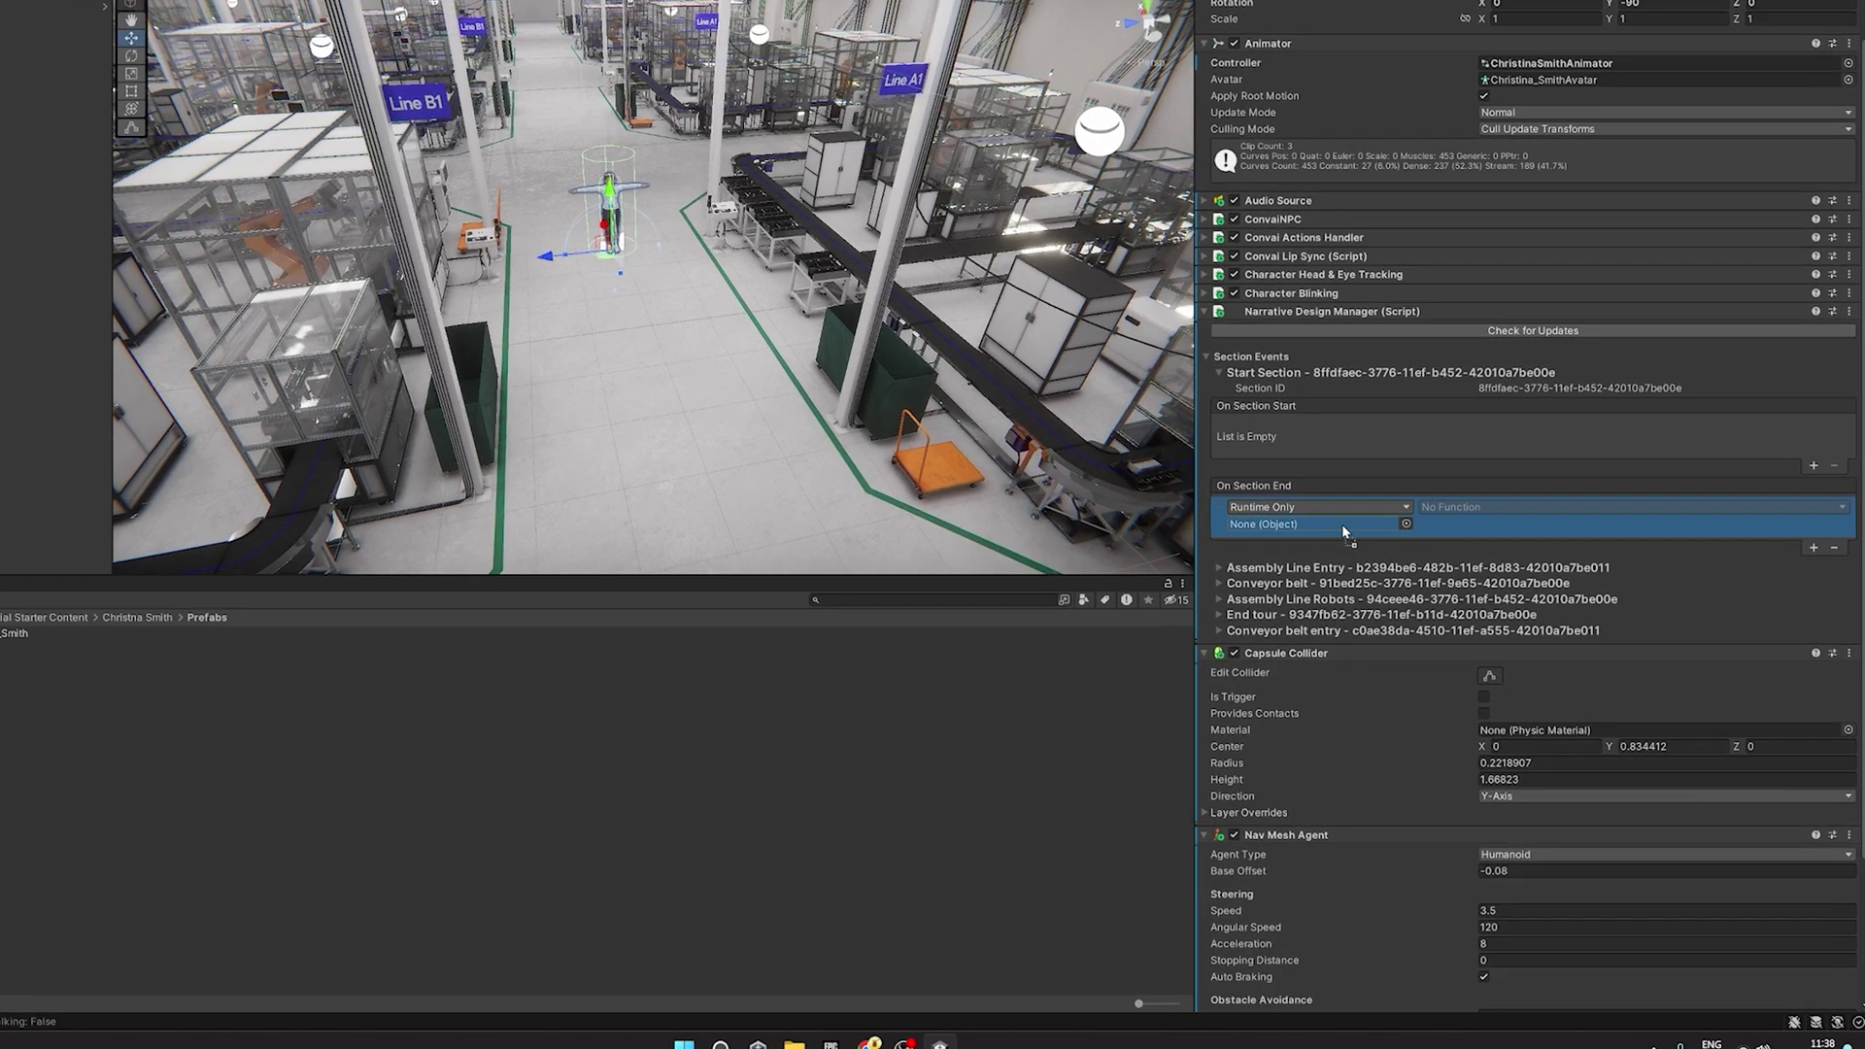
pyautogui.click(1521, 503)
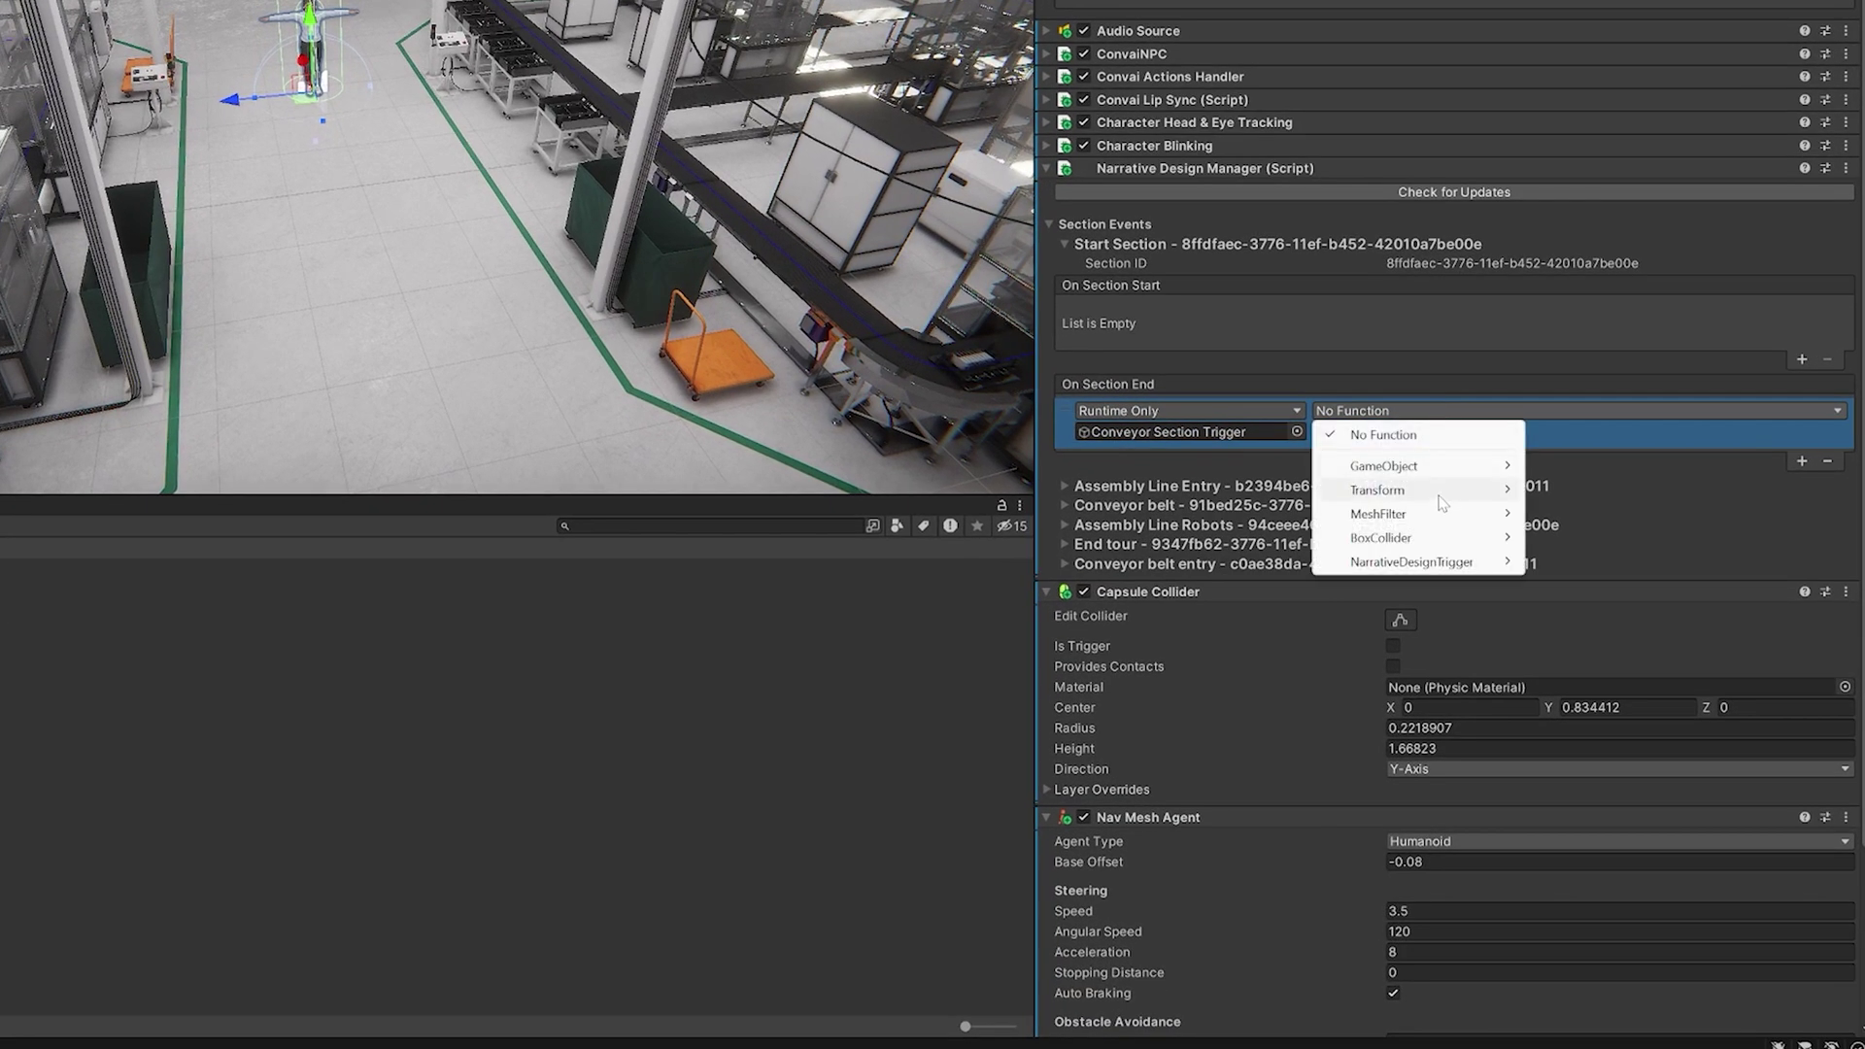
pyautogui.moveTo(1503, 552)
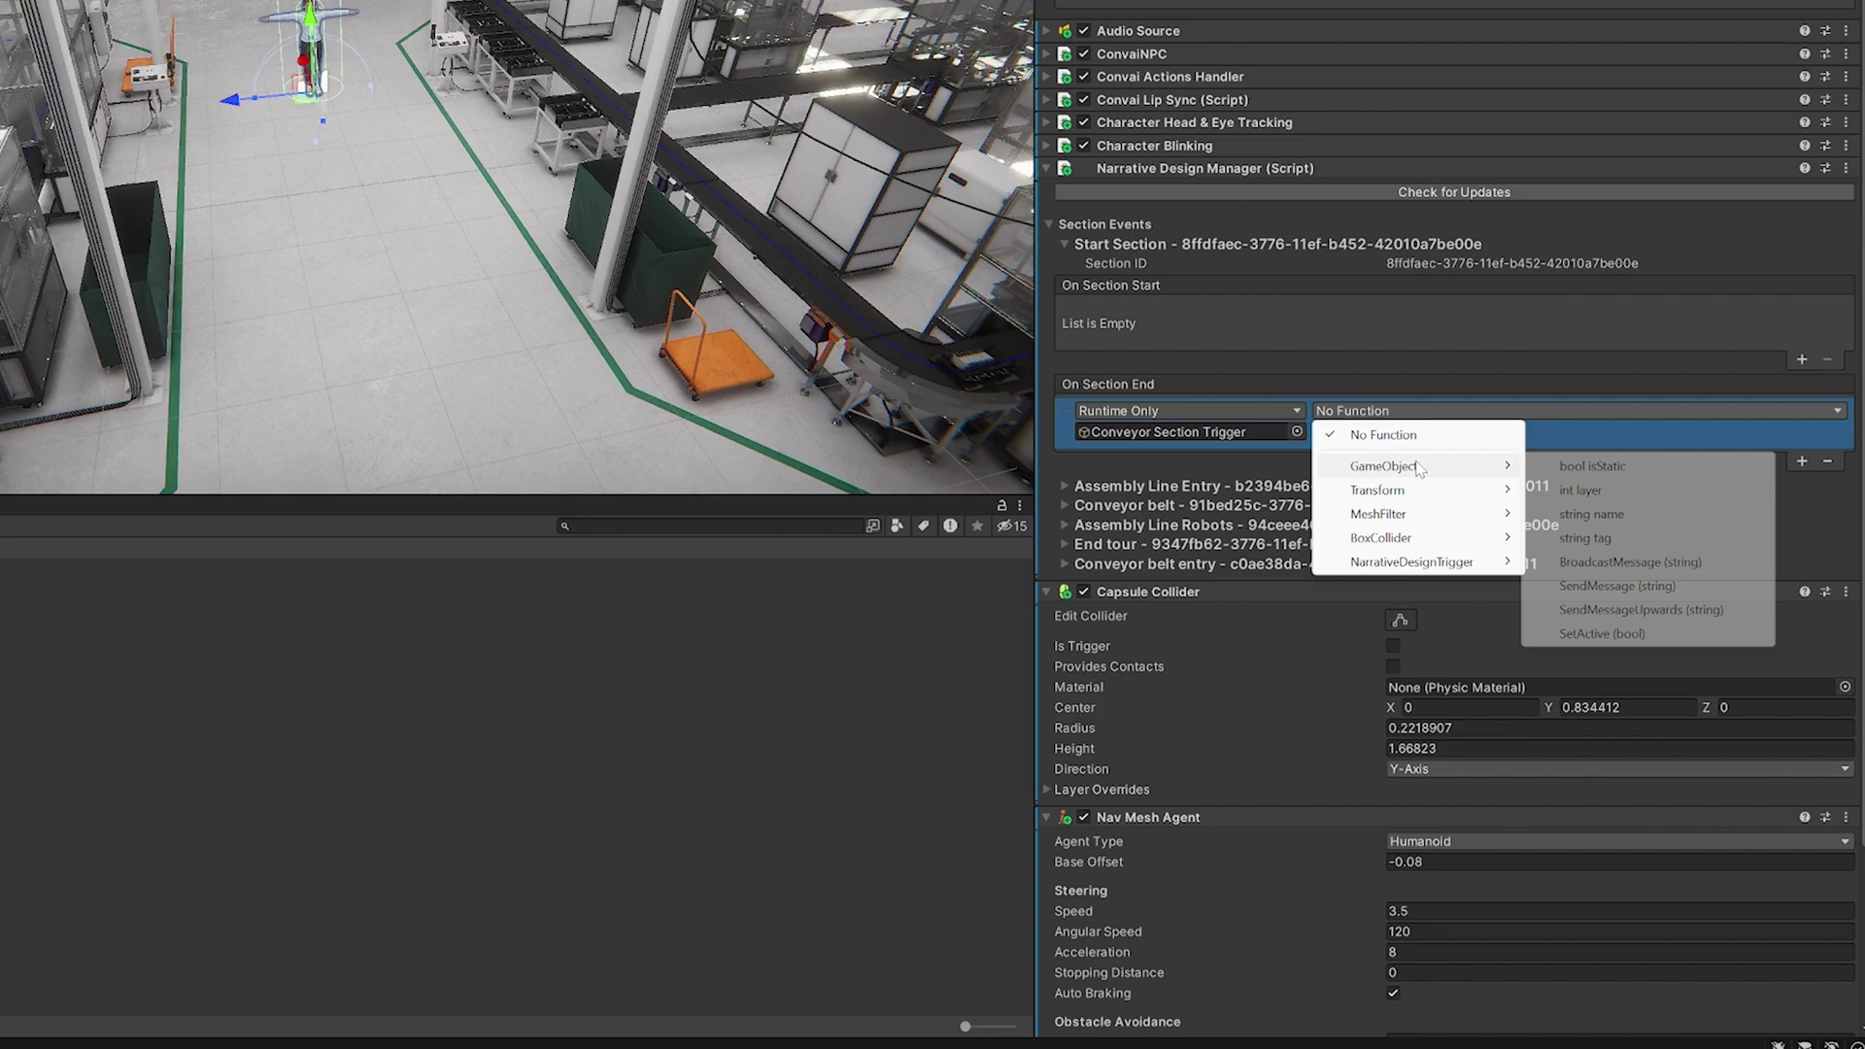
pyautogui.click(1642, 609)
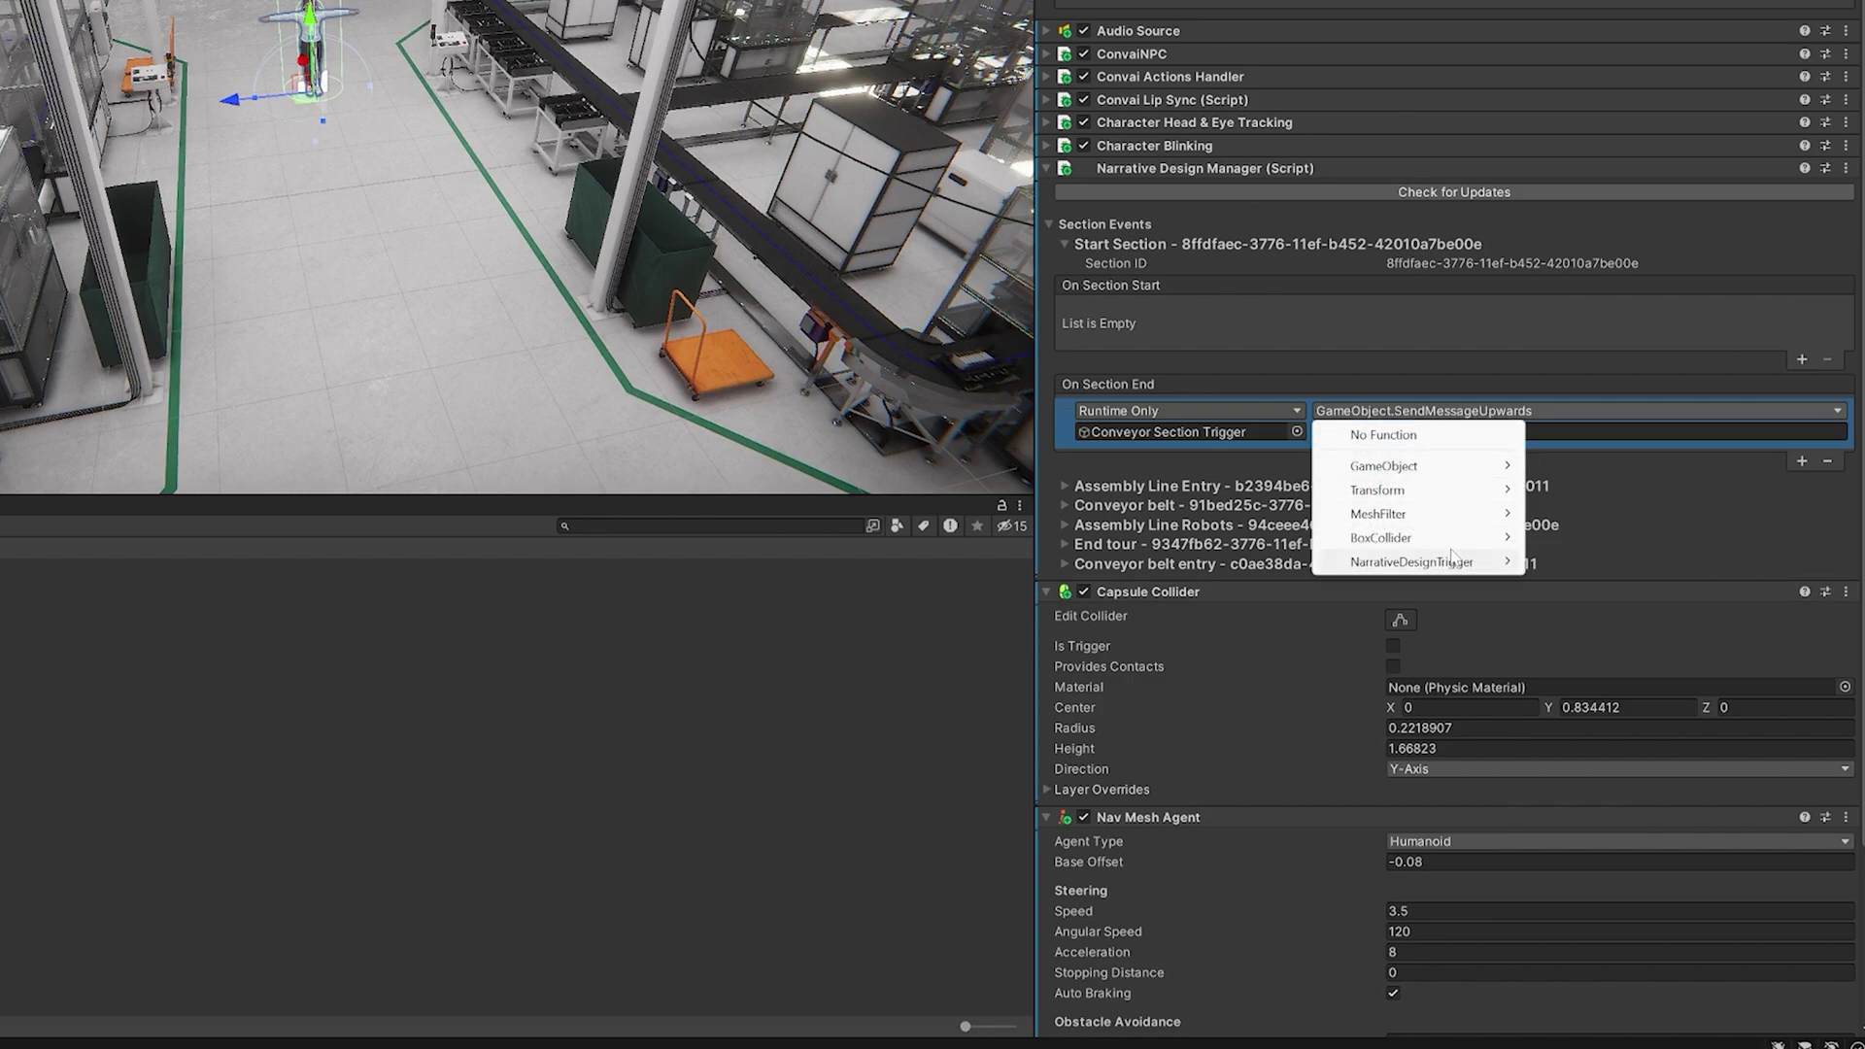
pyautogui.moveTo(1448, 471)
pyautogui.click(1602, 634)
pyautogui.click(1319, 432)
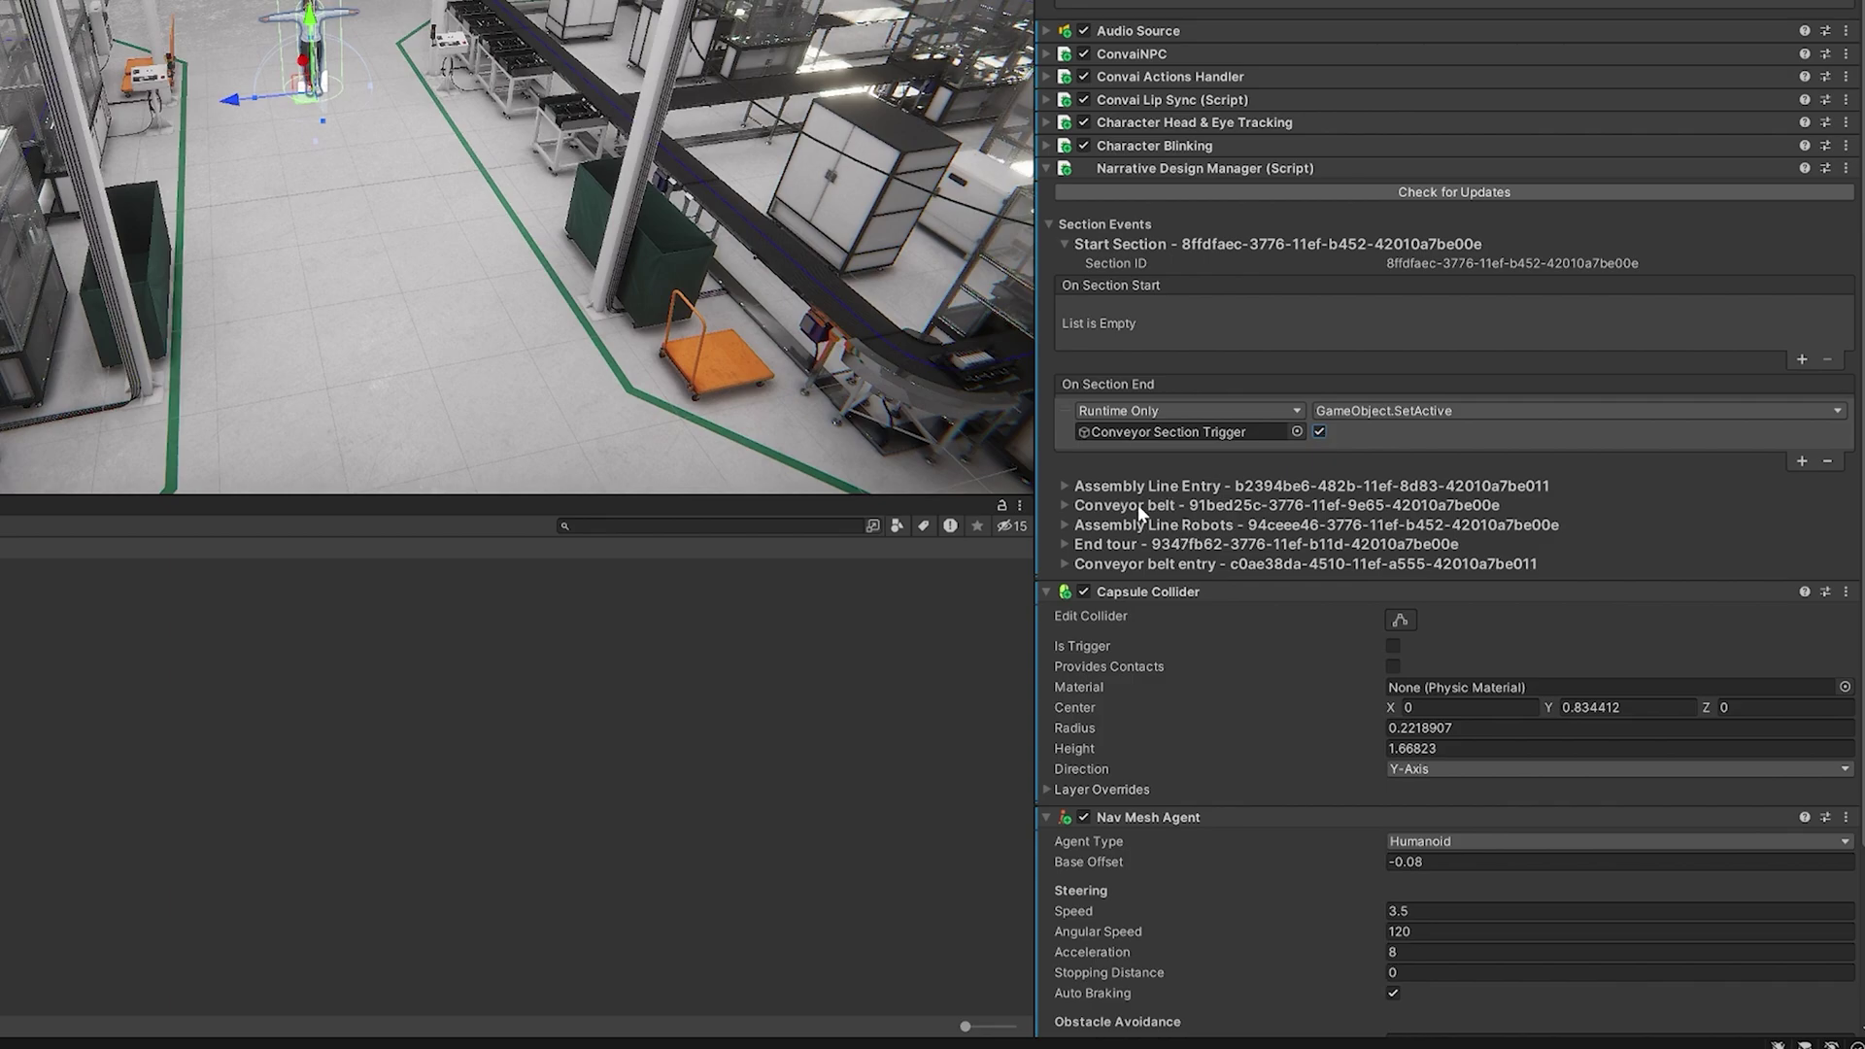
# Make the Conveyor belt section's On Section End call SetActive on the Assembly Line Section Trigger.
pyautogui.click(1065, 504)
pyautogui.click(1802, 720)
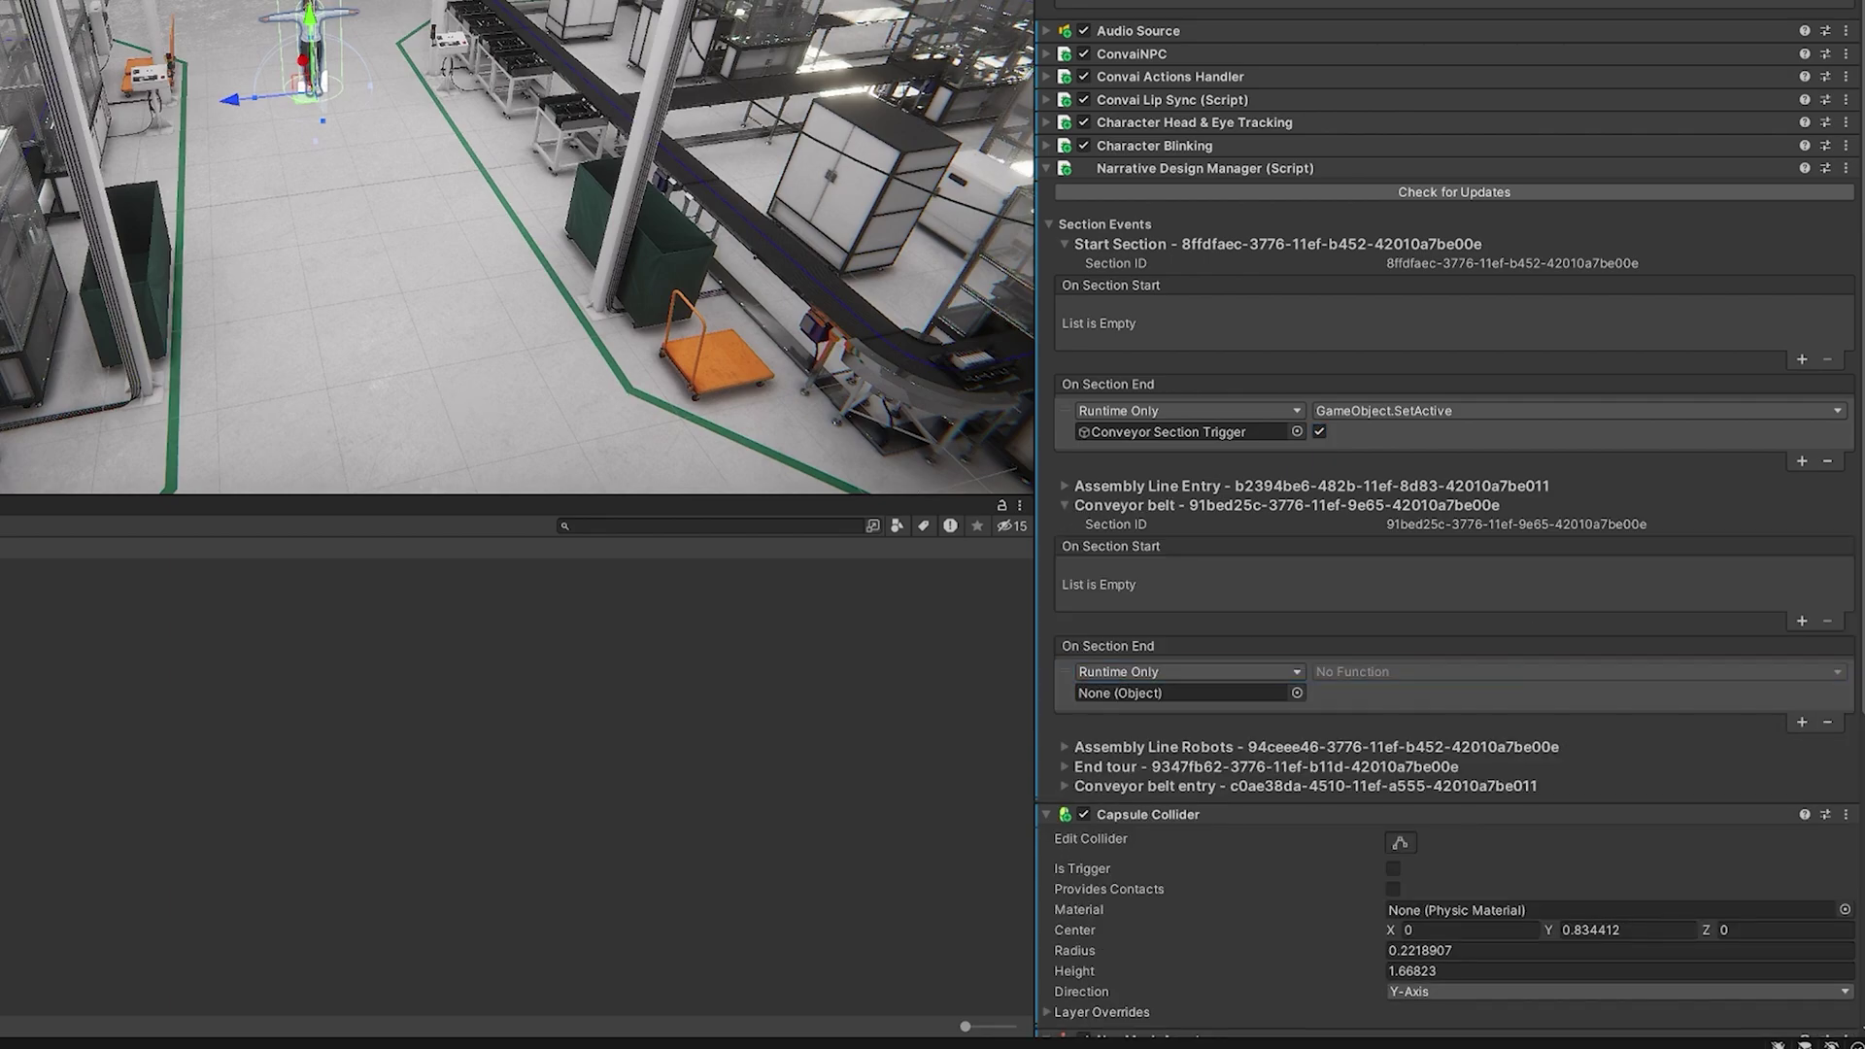
pyautogui.moveTo(2, 292); pyautogui.dragTo(1274, 692)
pyautogui.click(1379, 673)
pyautogui.moveTo(1415, 734)
pyautogui.click(1605, 888)
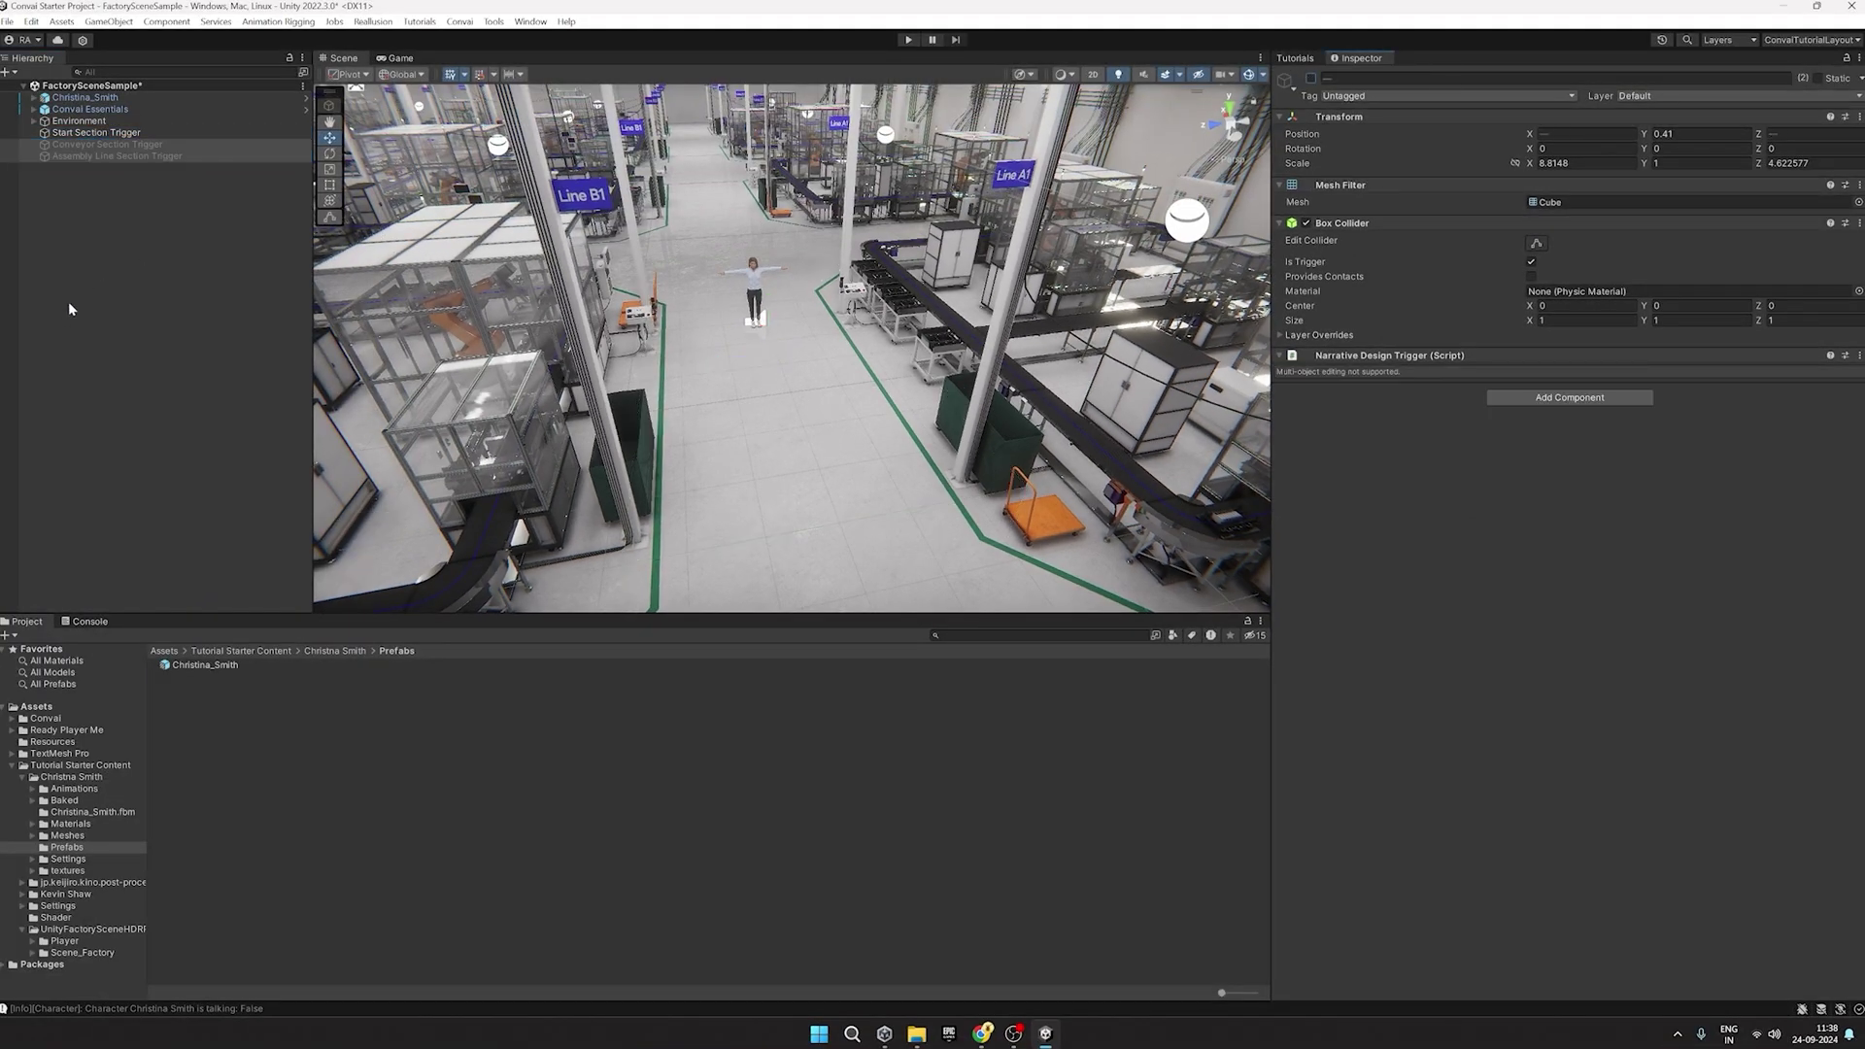
pyautogui.click(97, 133)
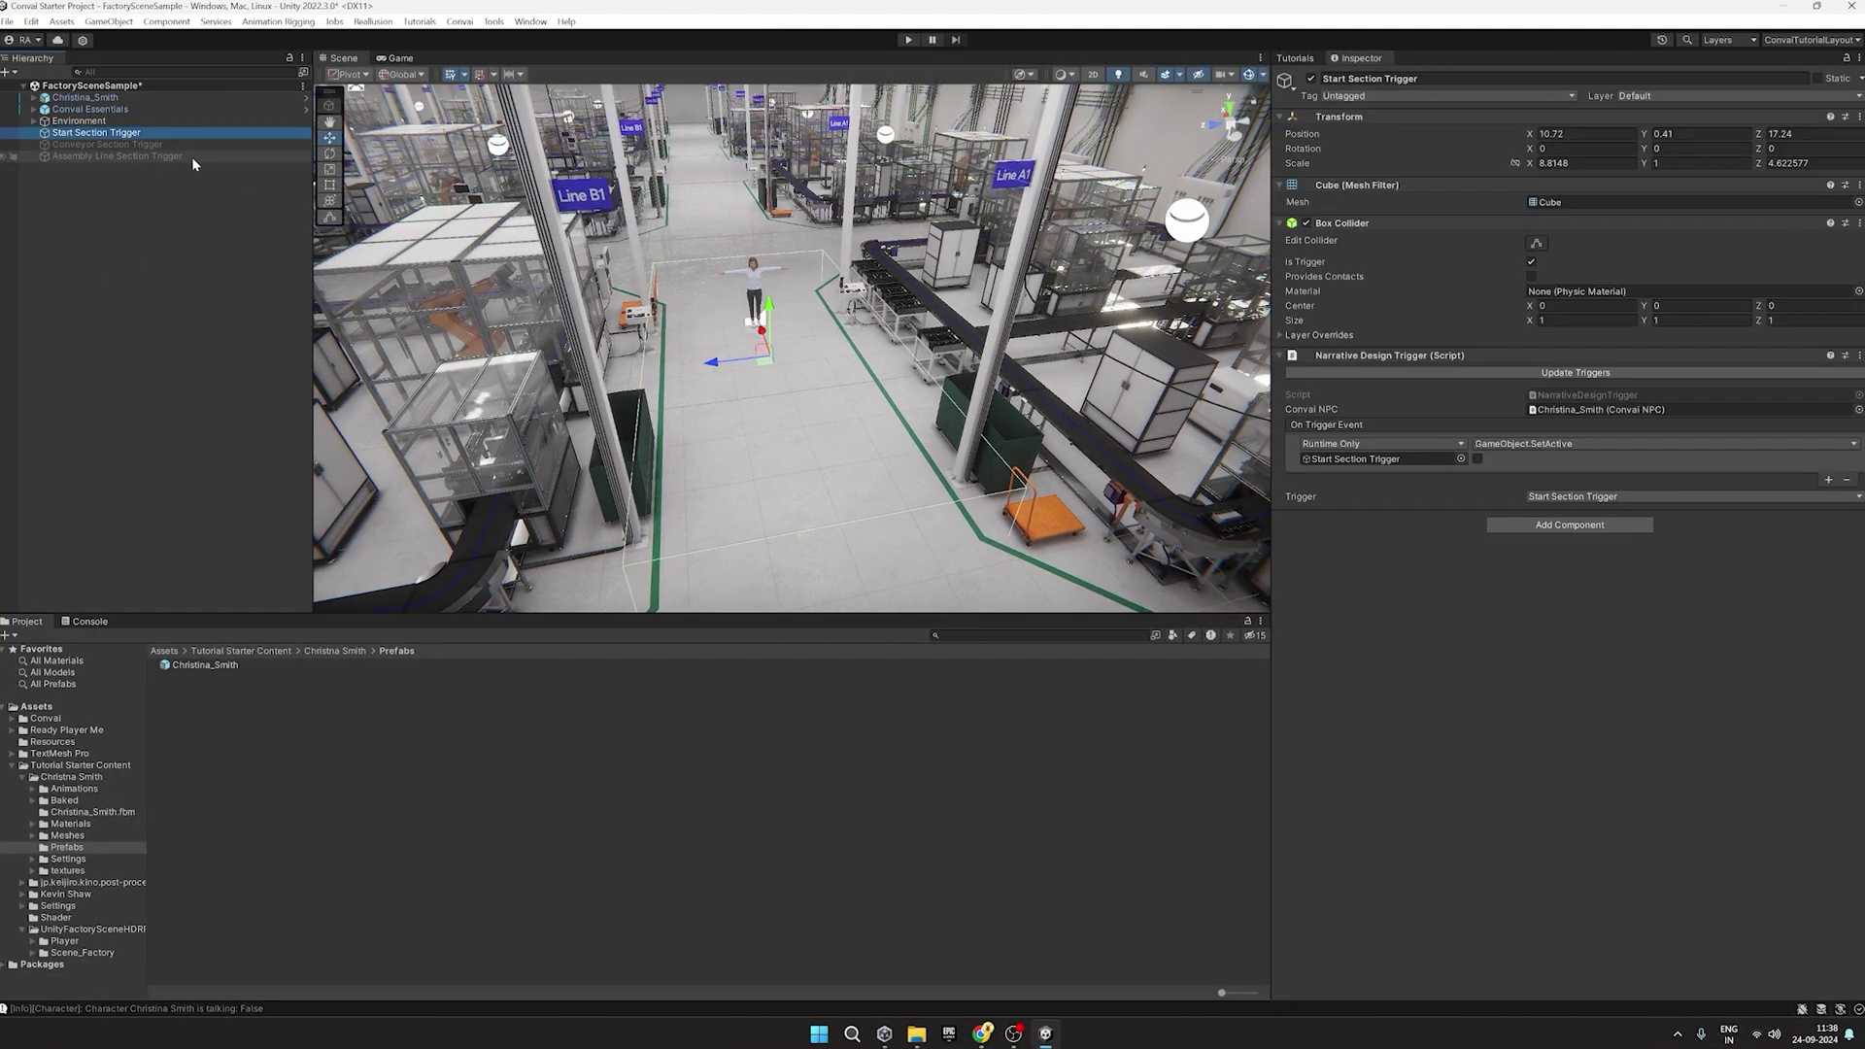
pyautogui.click(86, 97)
pyautogui.scroll(-1, 1433, 570)
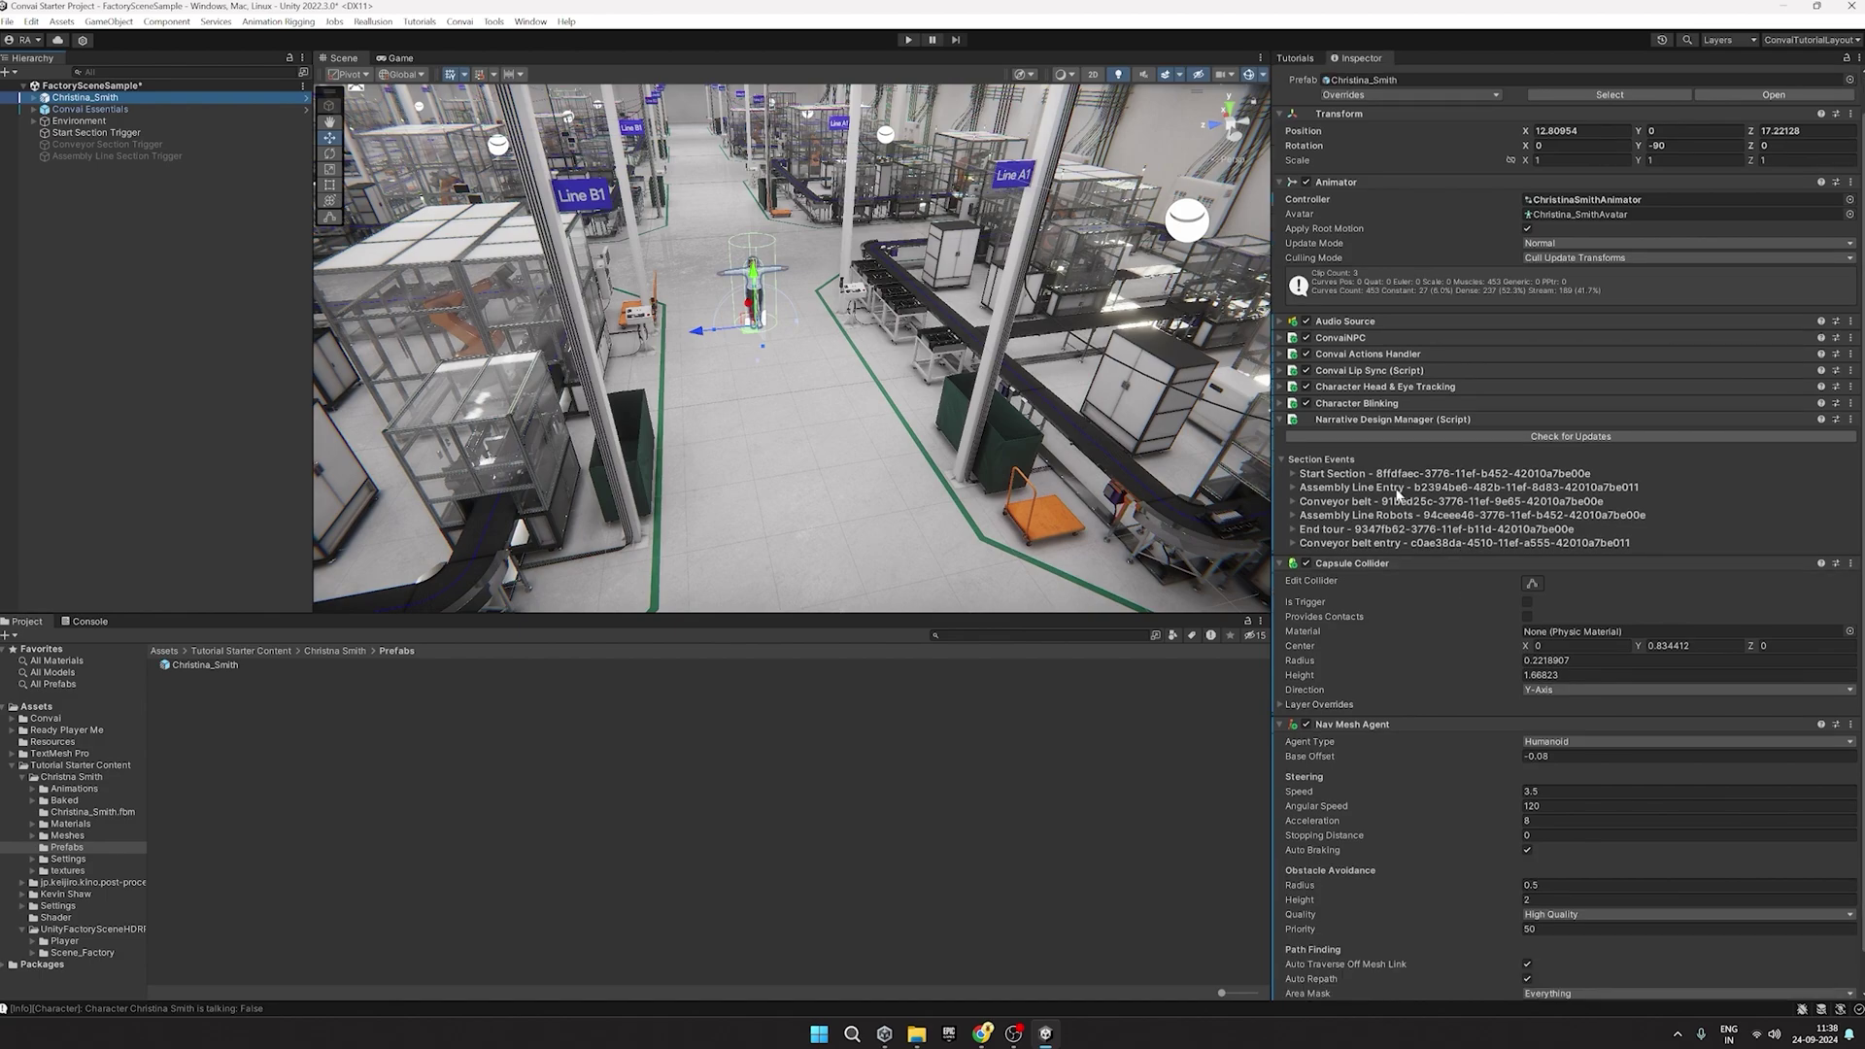
pyautogui.click(1346, 474)
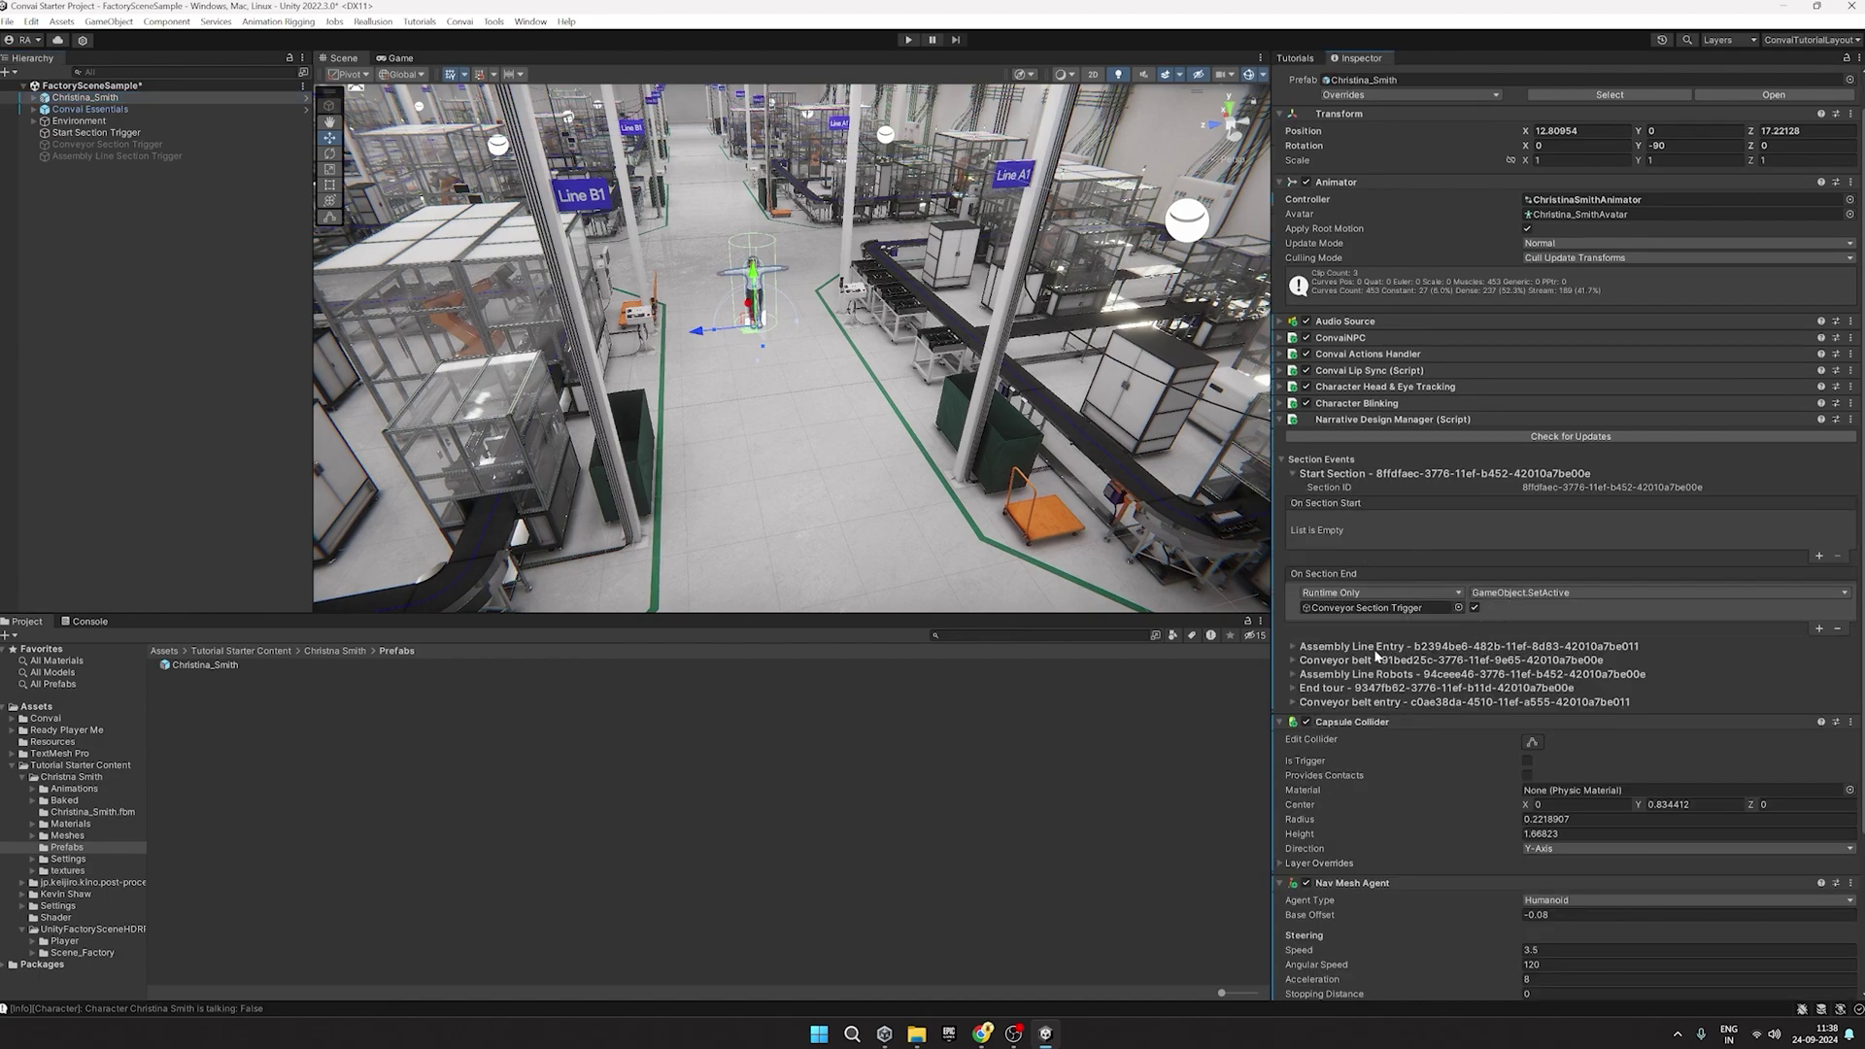
# Create a new C# script named TourGuideController in the Christna Smith folder.
pyautogui.click(151, 272)
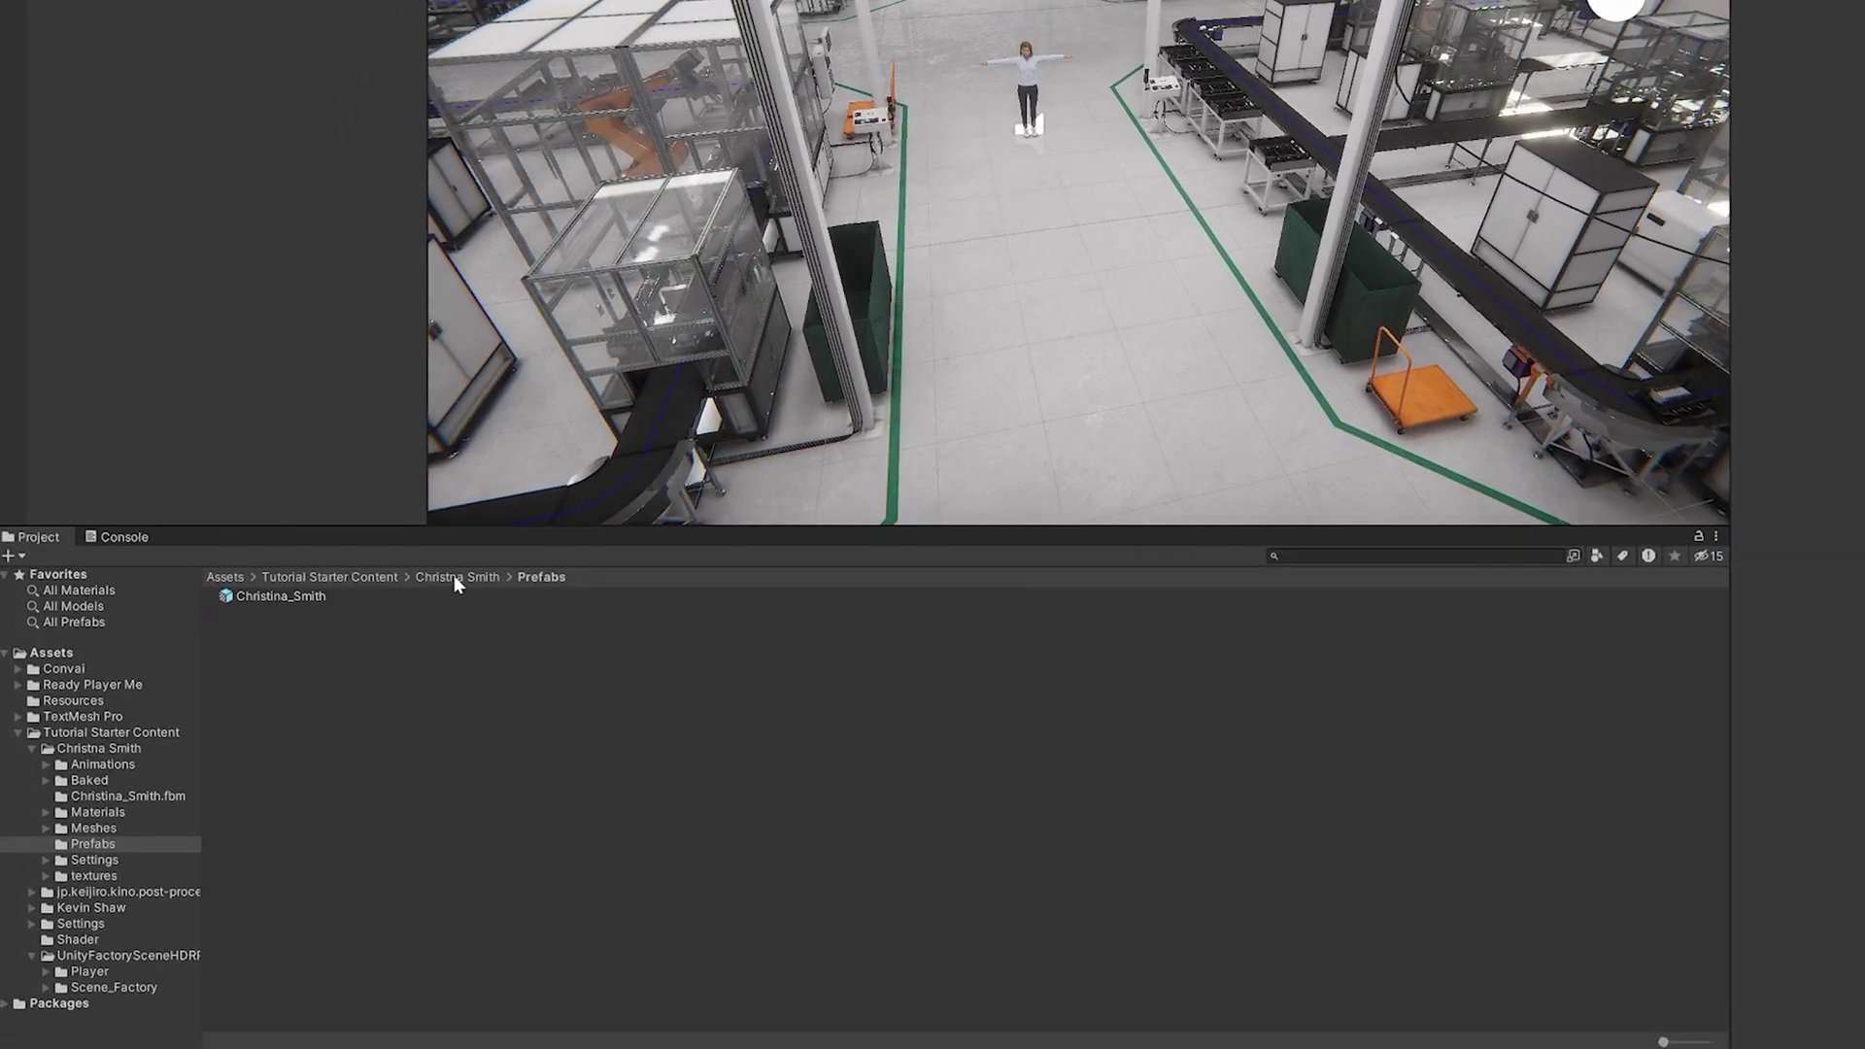
pyautogui.click(335, 651)
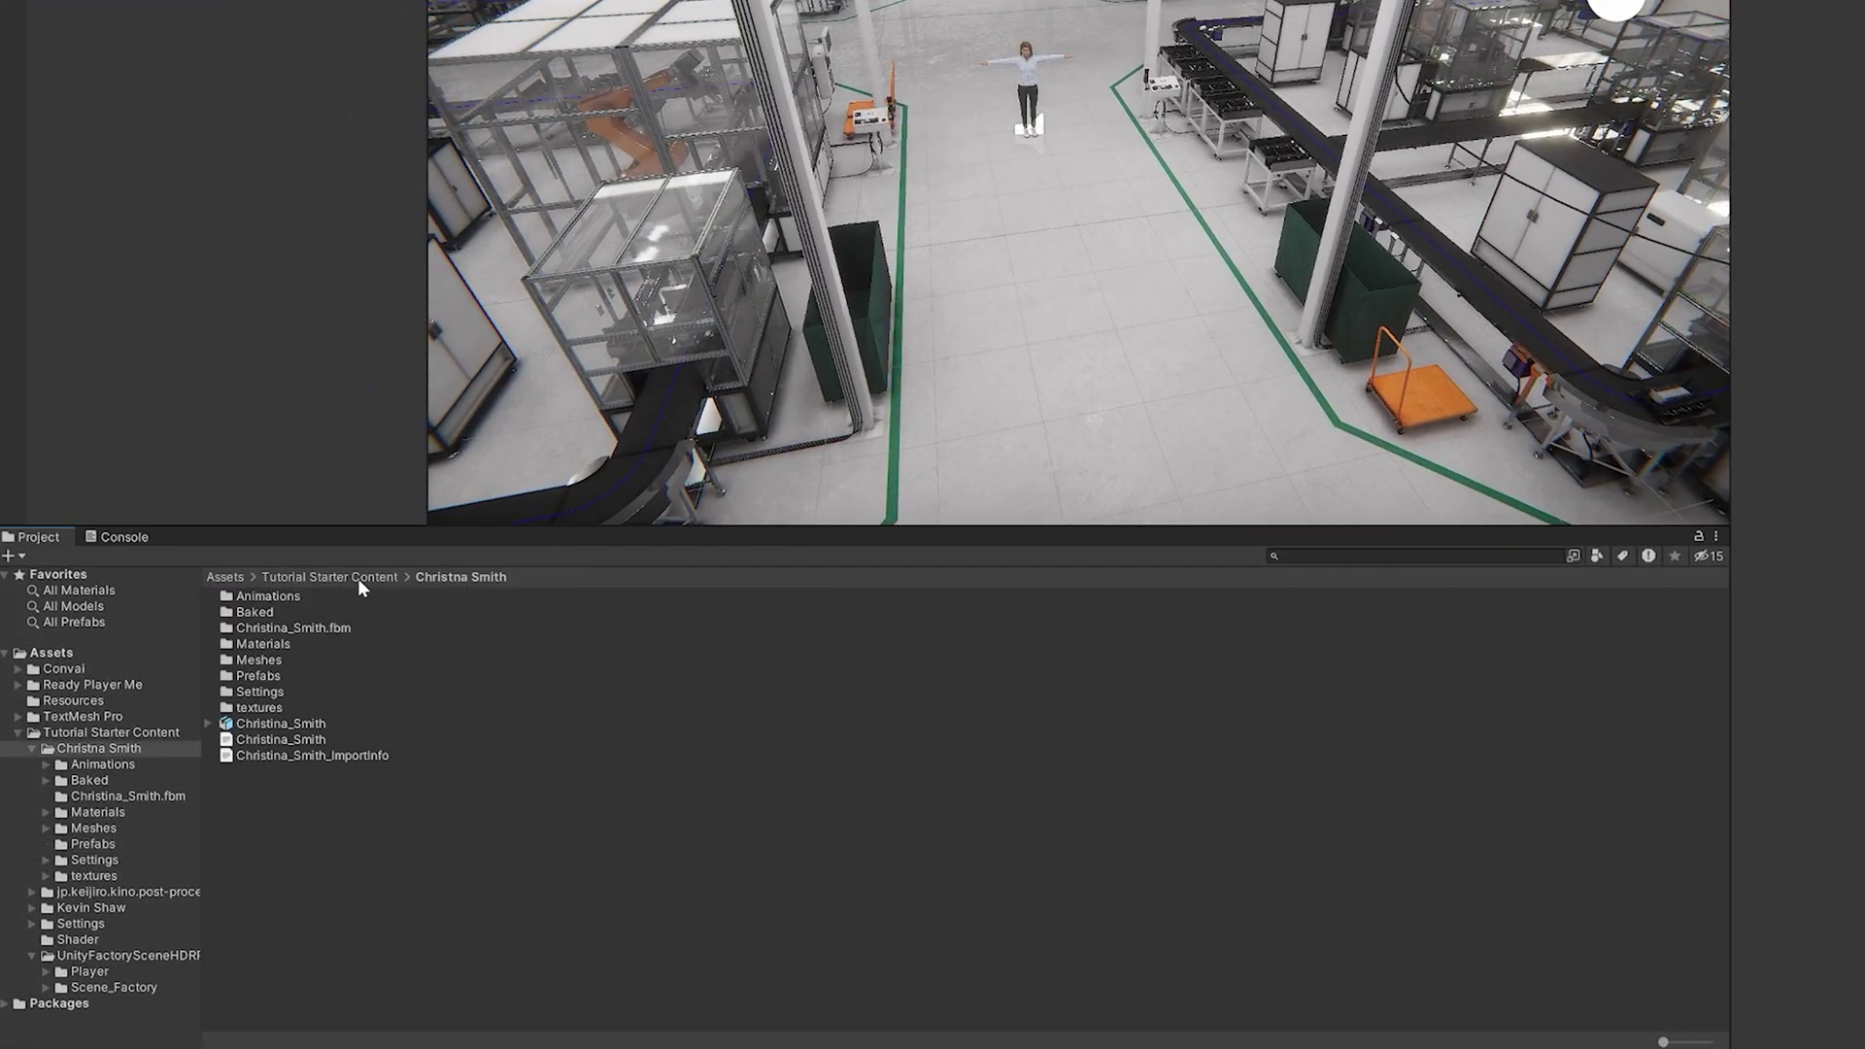
pyautogui.rightClick(283, 840)
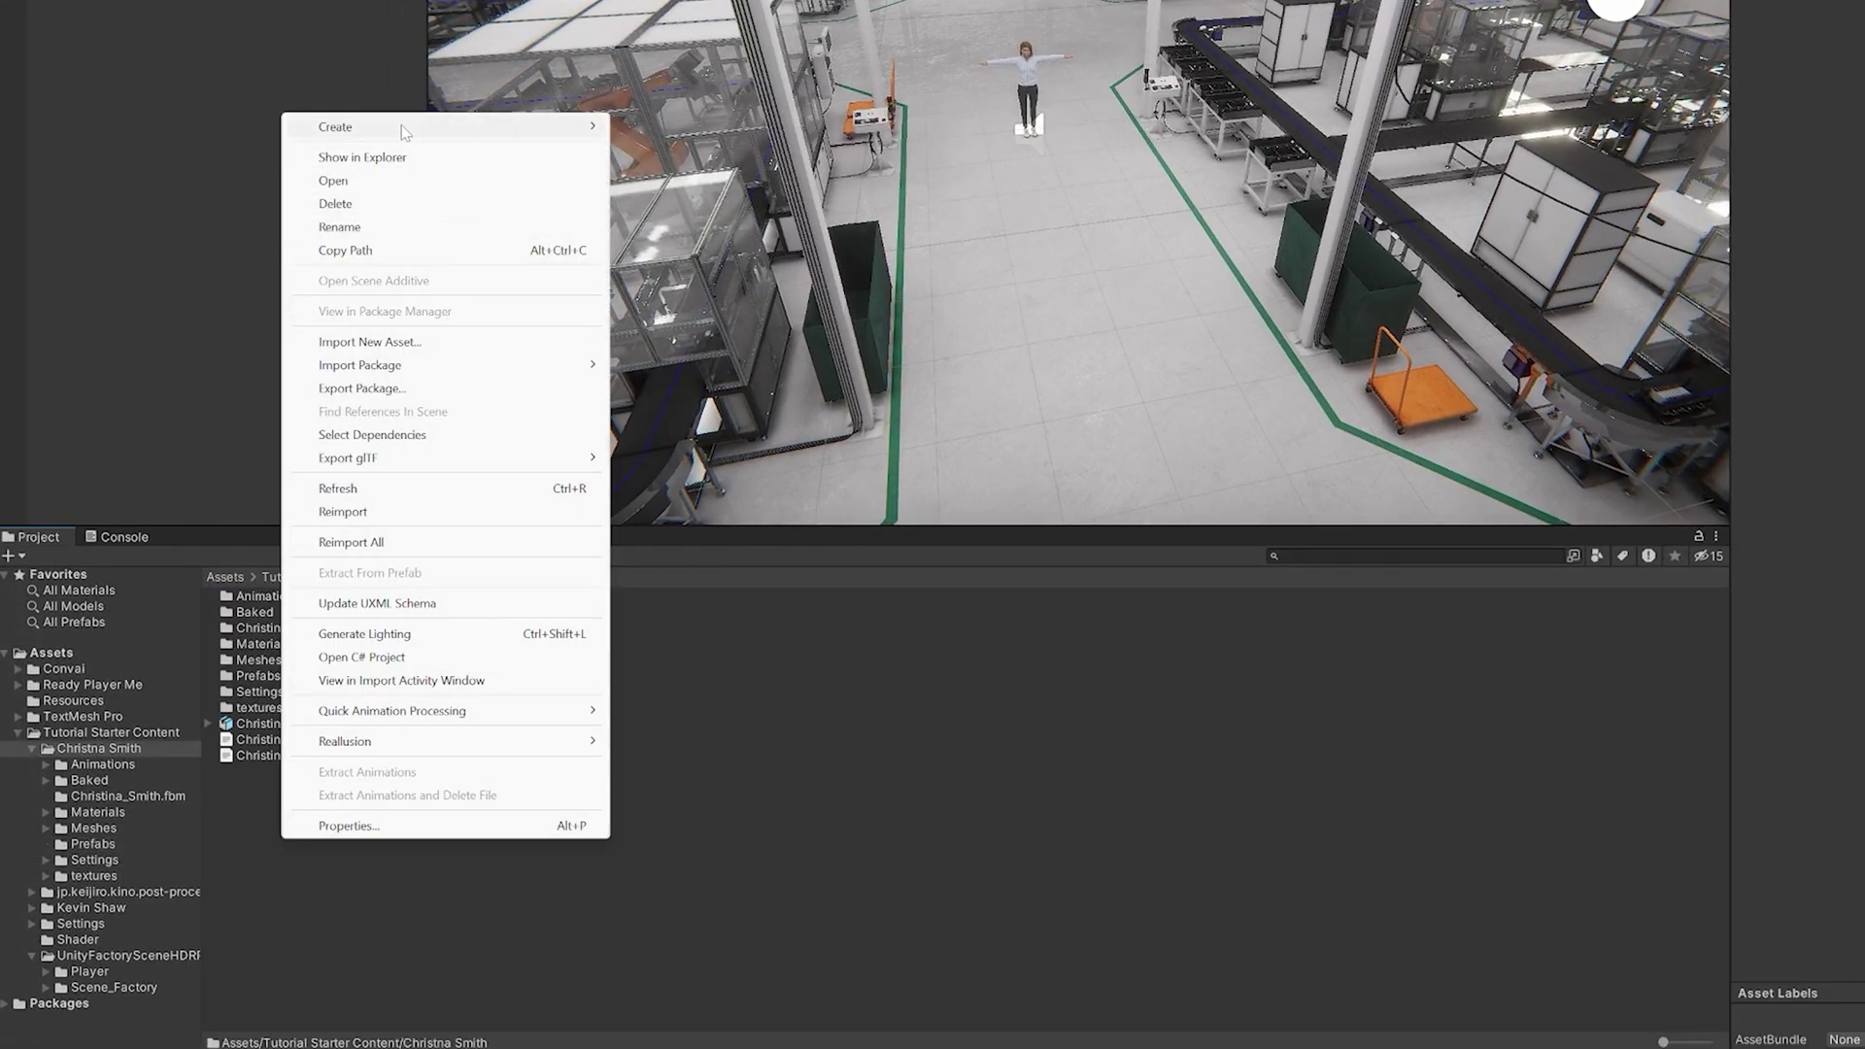
pyautogui.moveTo(403, 128)
pyautogui.click(701, 22)
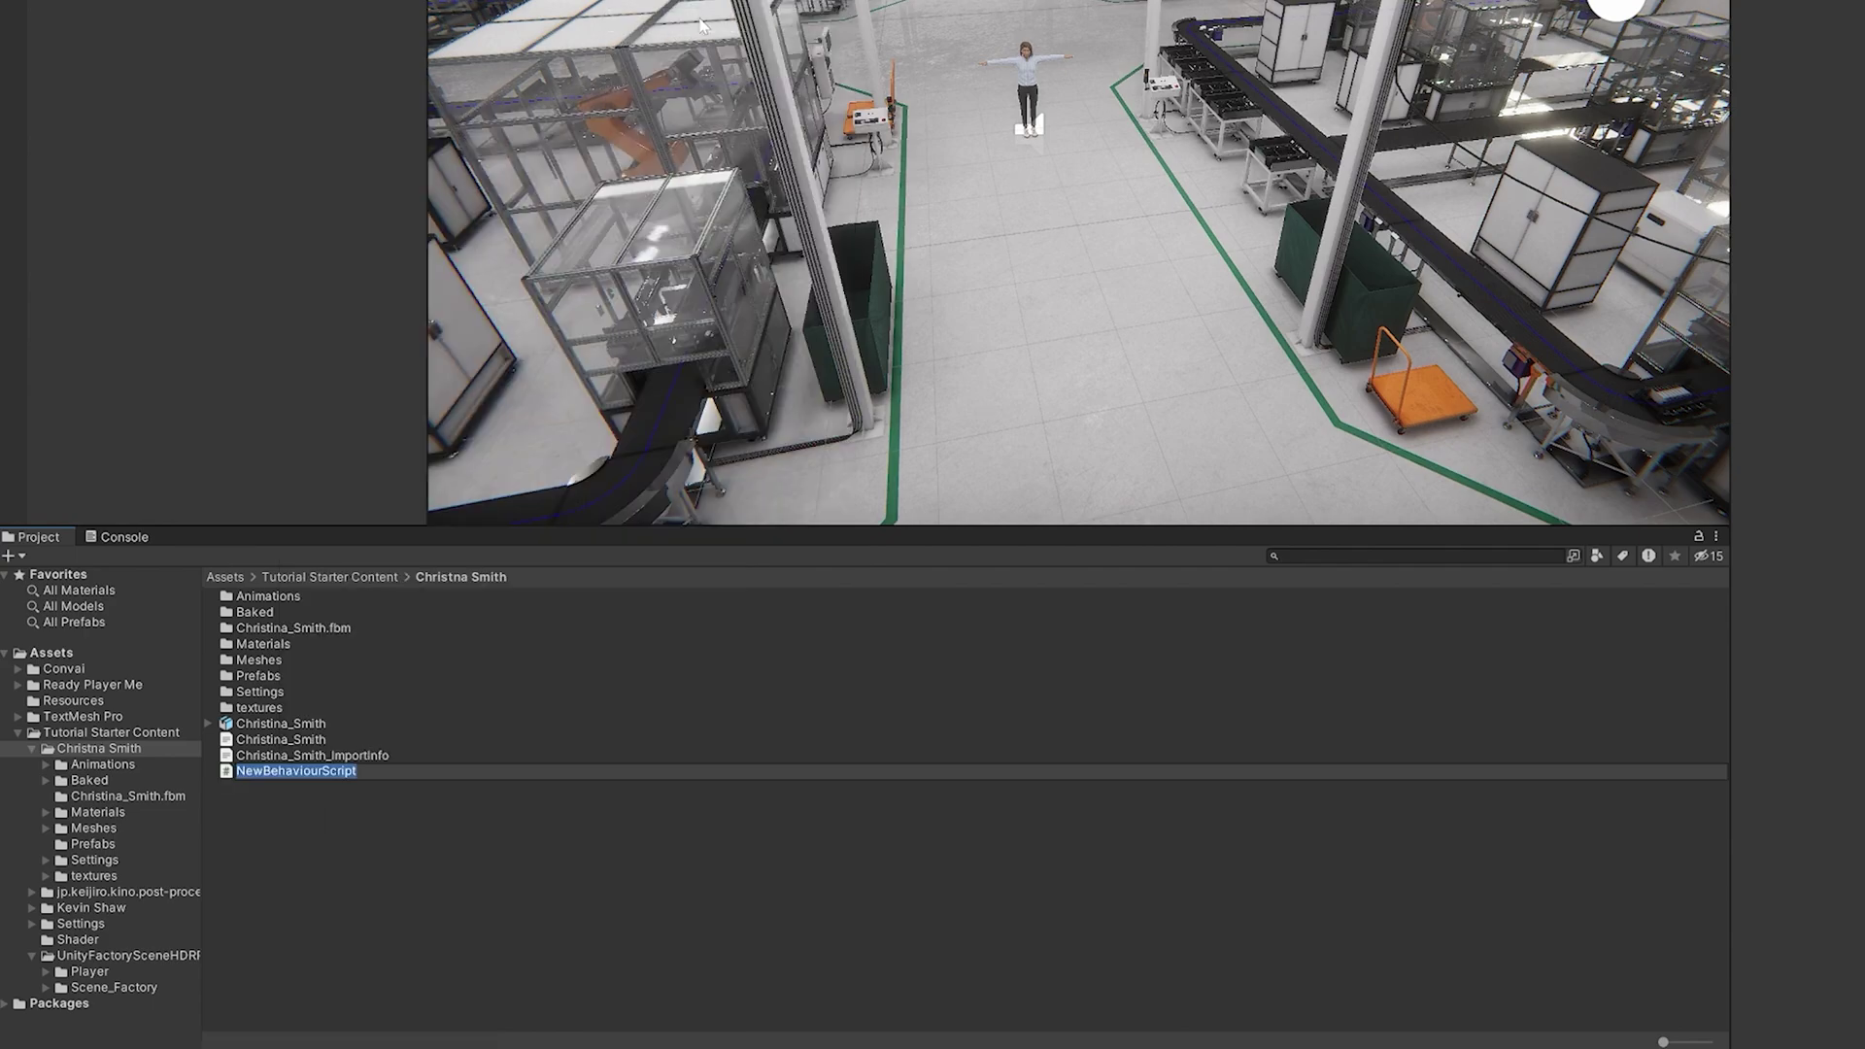
pyautogui.write('TourGuideController')
pyautogui.press('Return')
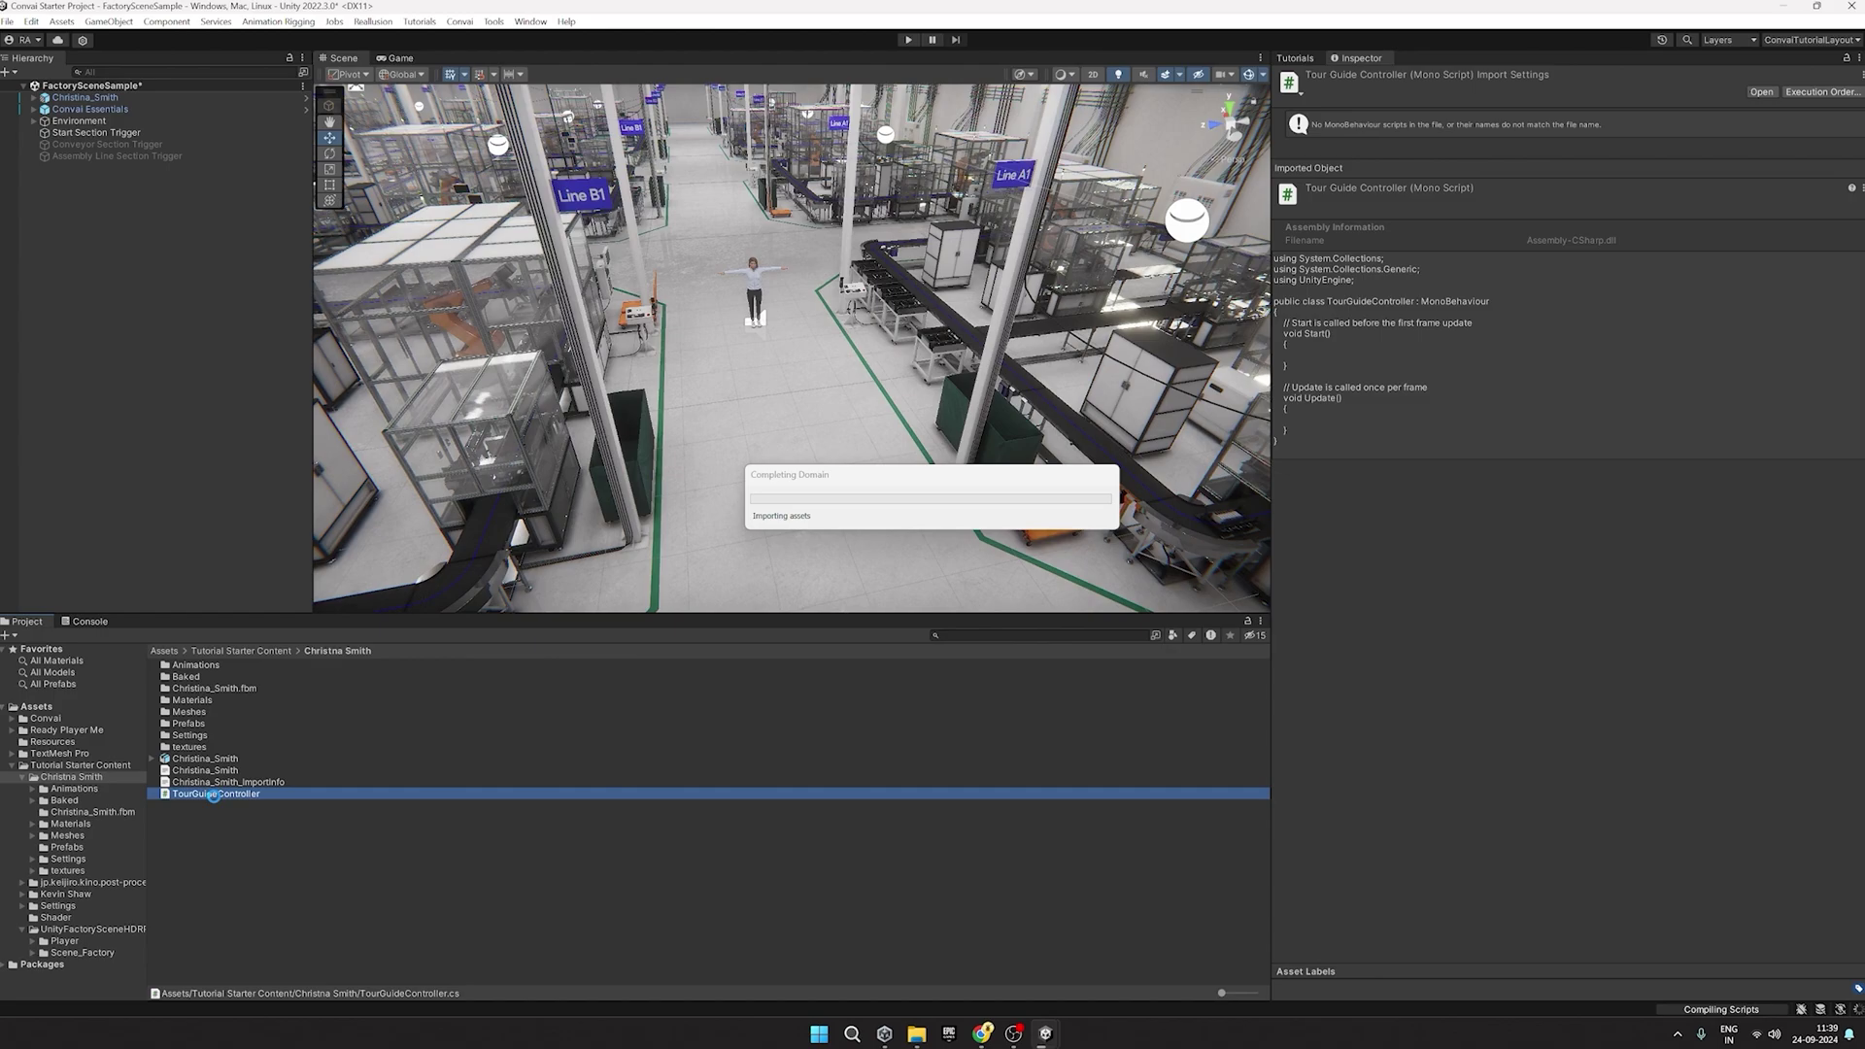
# Move TourGuideController into Tutorial Starter Content, attach it to Christina_Smith, and open it in Rider.
pyautogui.moveTo(67, 775); pyautogui.dragTo(70, 766)
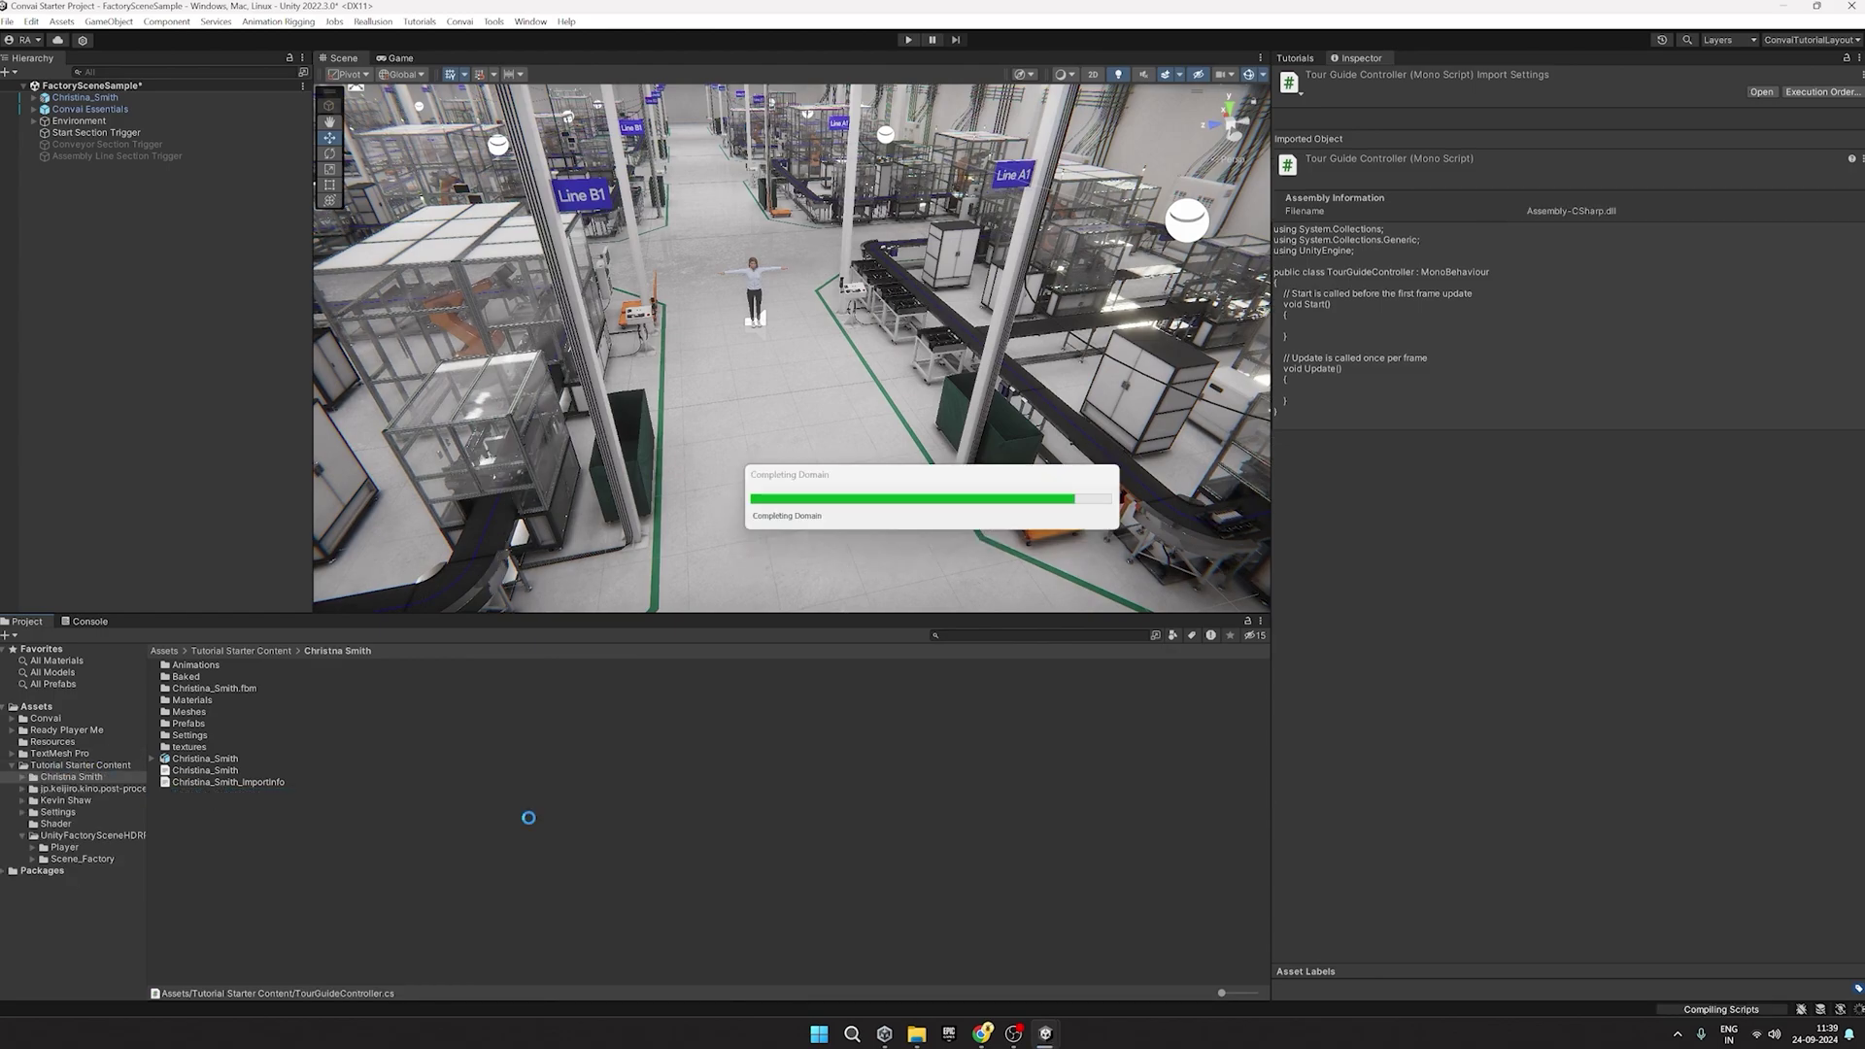
pyautogui.click(86, 97)
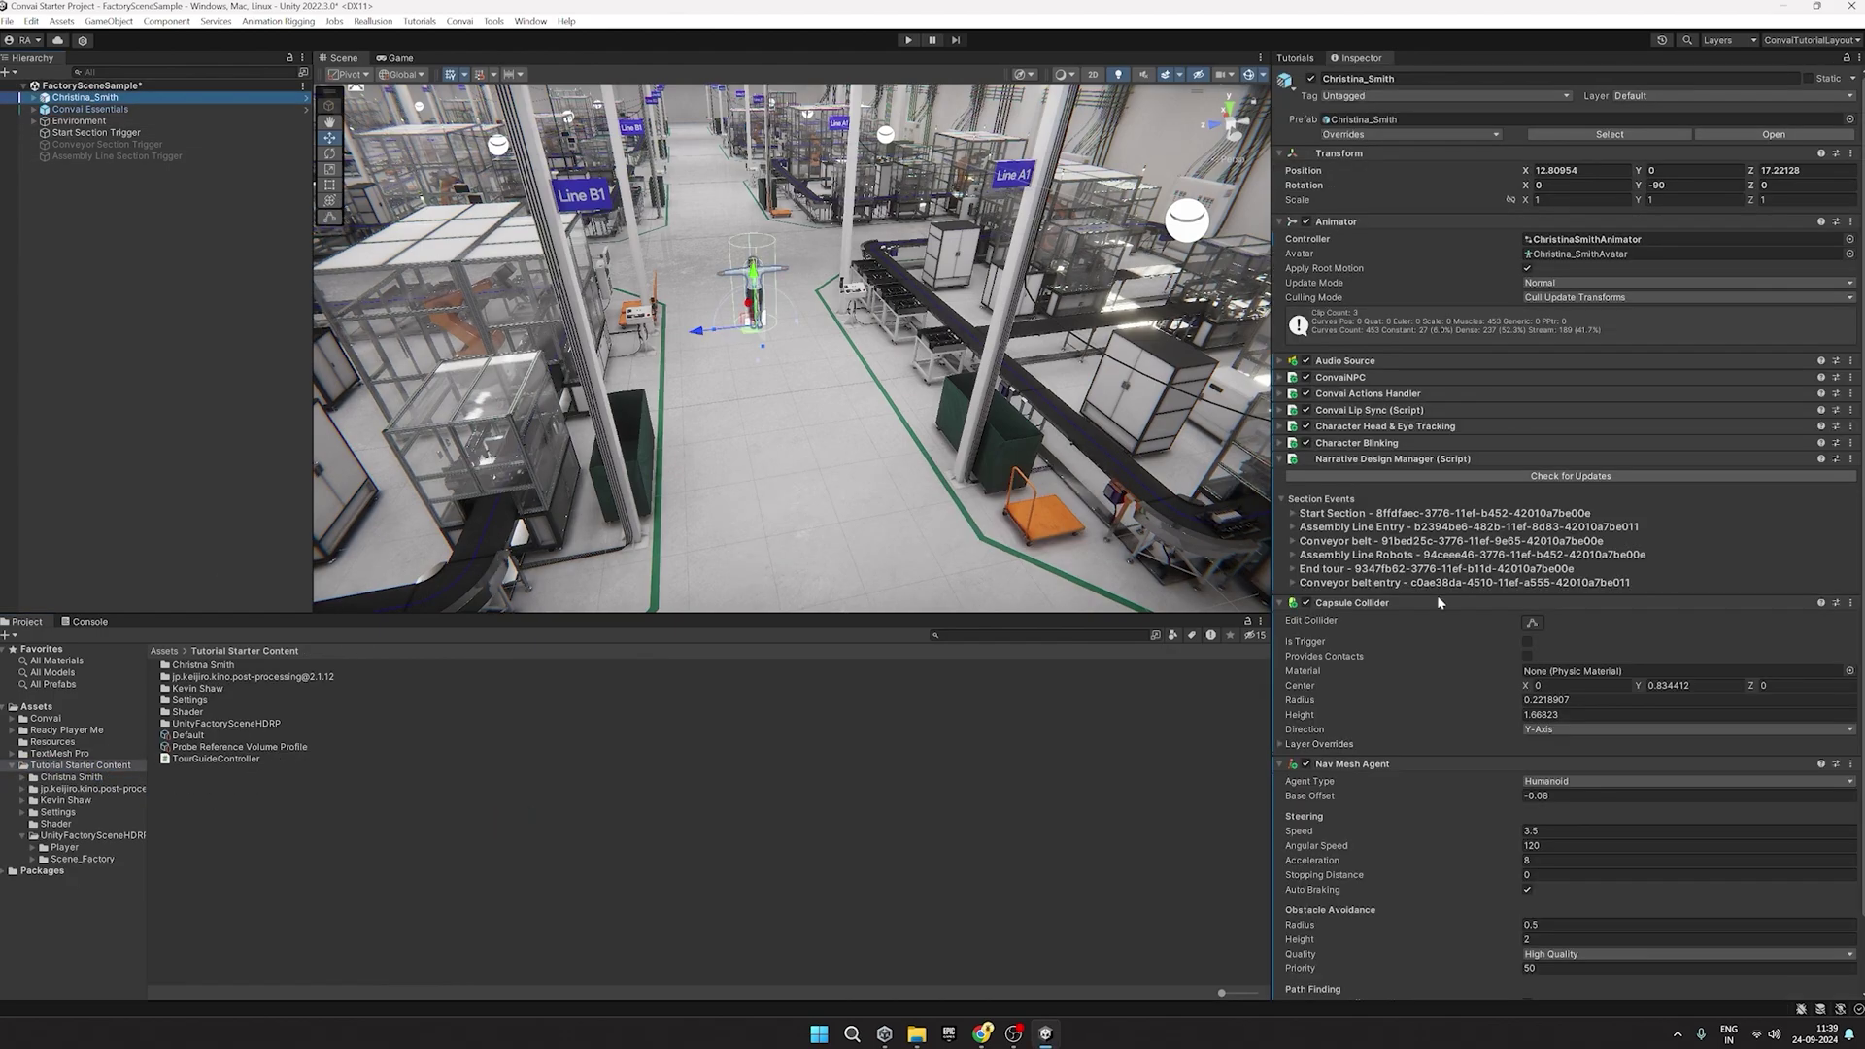
pyautogui.moveTo(243, 763); pyautogui.dragTo(1639, 975)
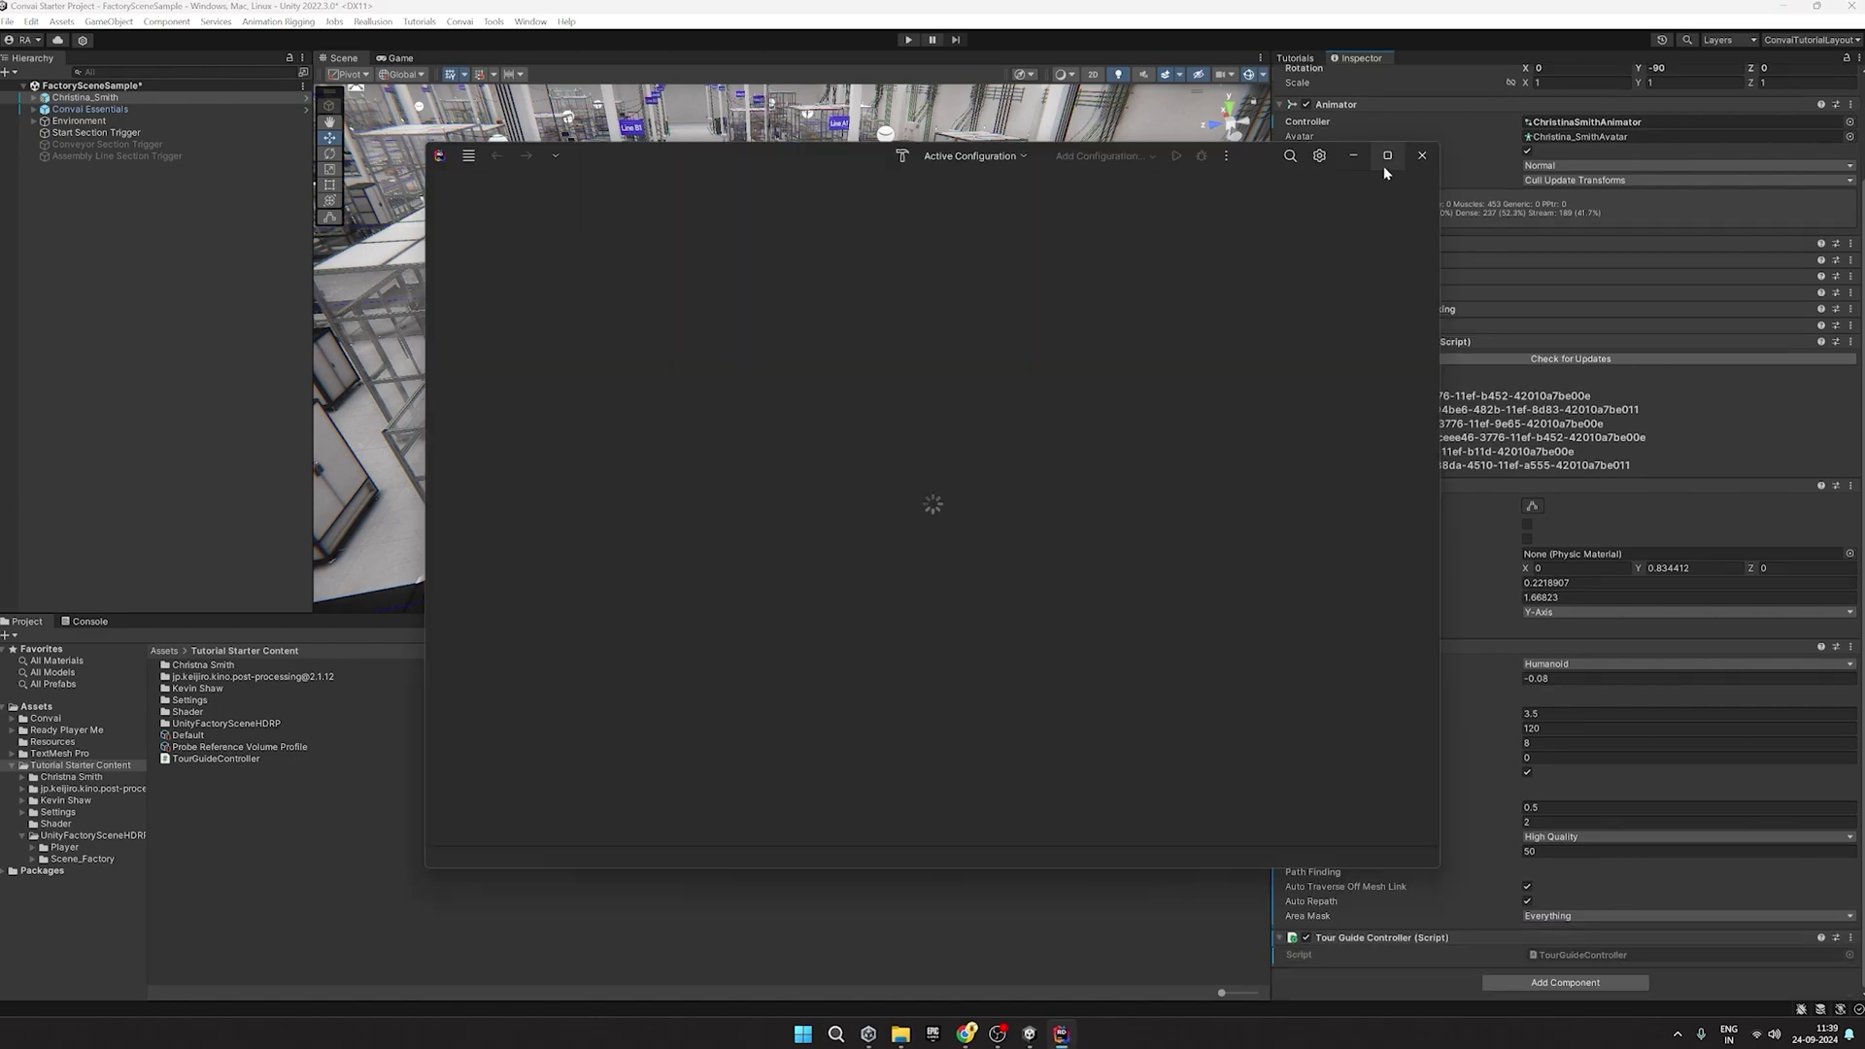
pyautogui.click(1386, 163)
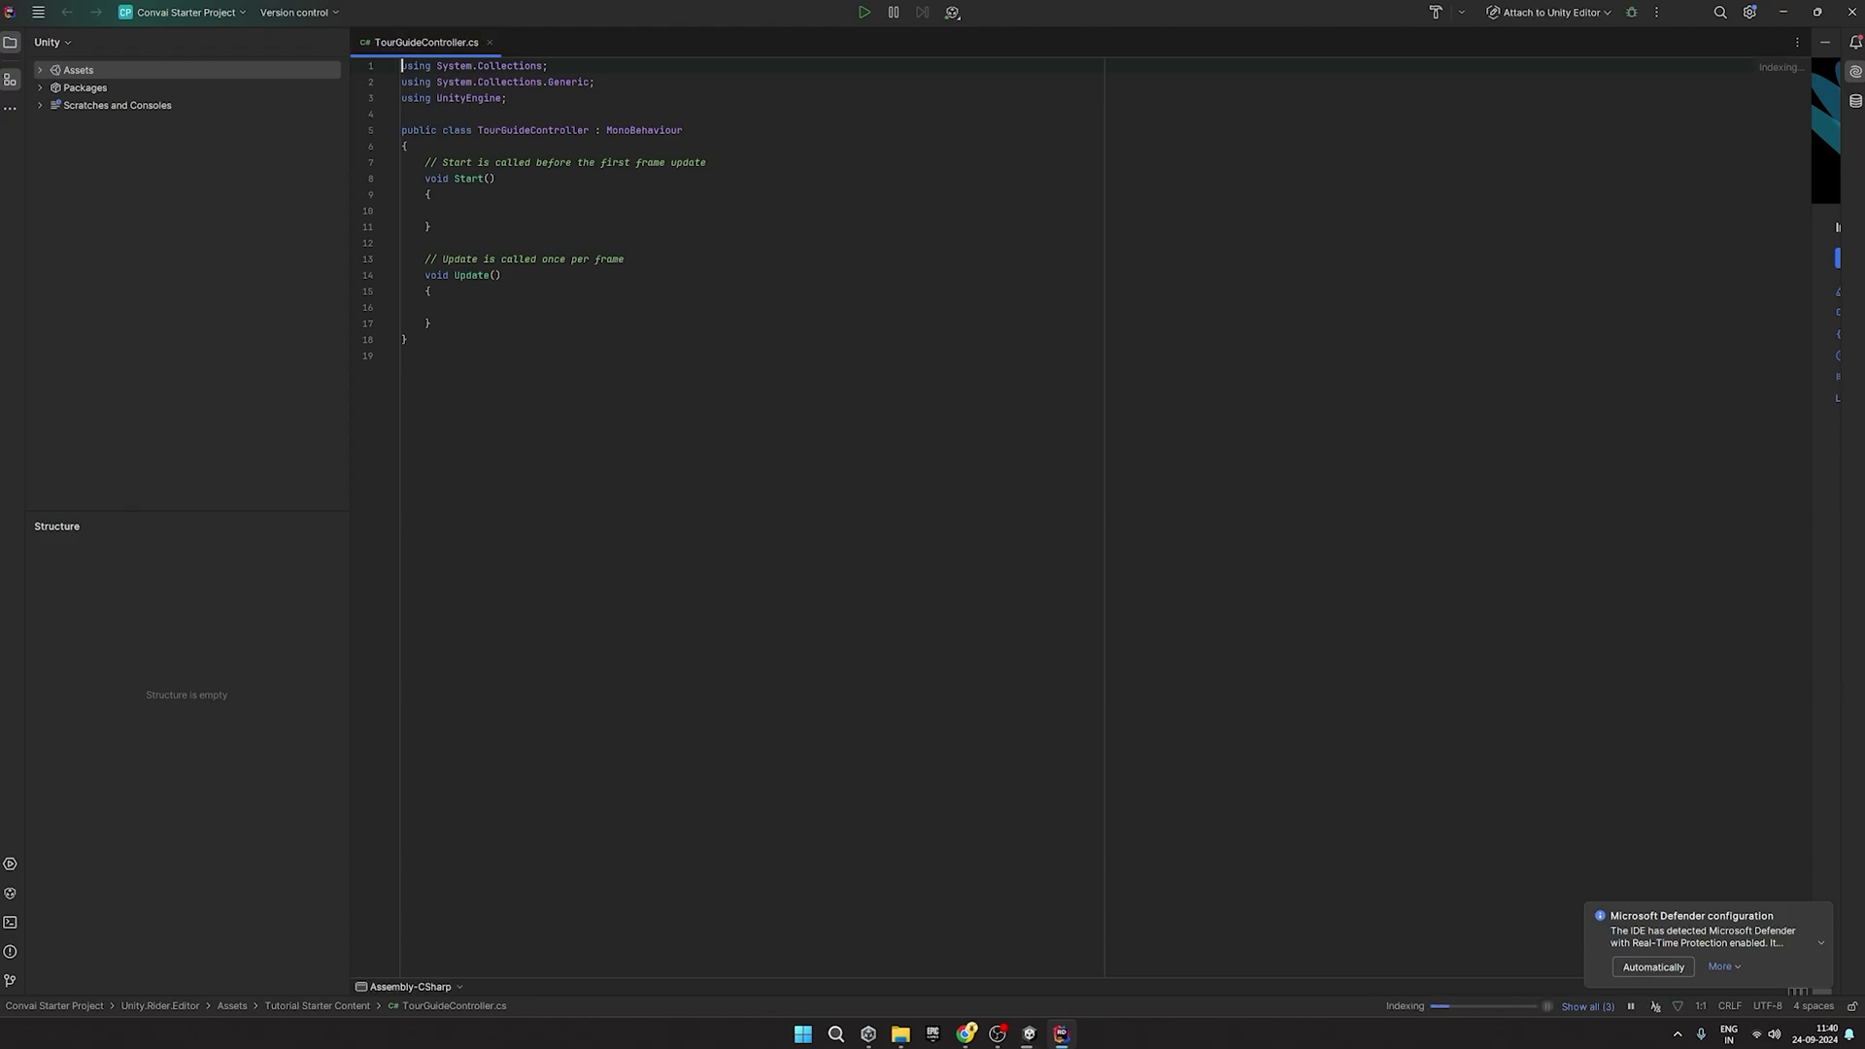
# Replace the template Start and Update methods with a private ConvaiActionsHandler field.
pyautogui.moveTo(107, 323); pyautogui.dragTo(100, 163)
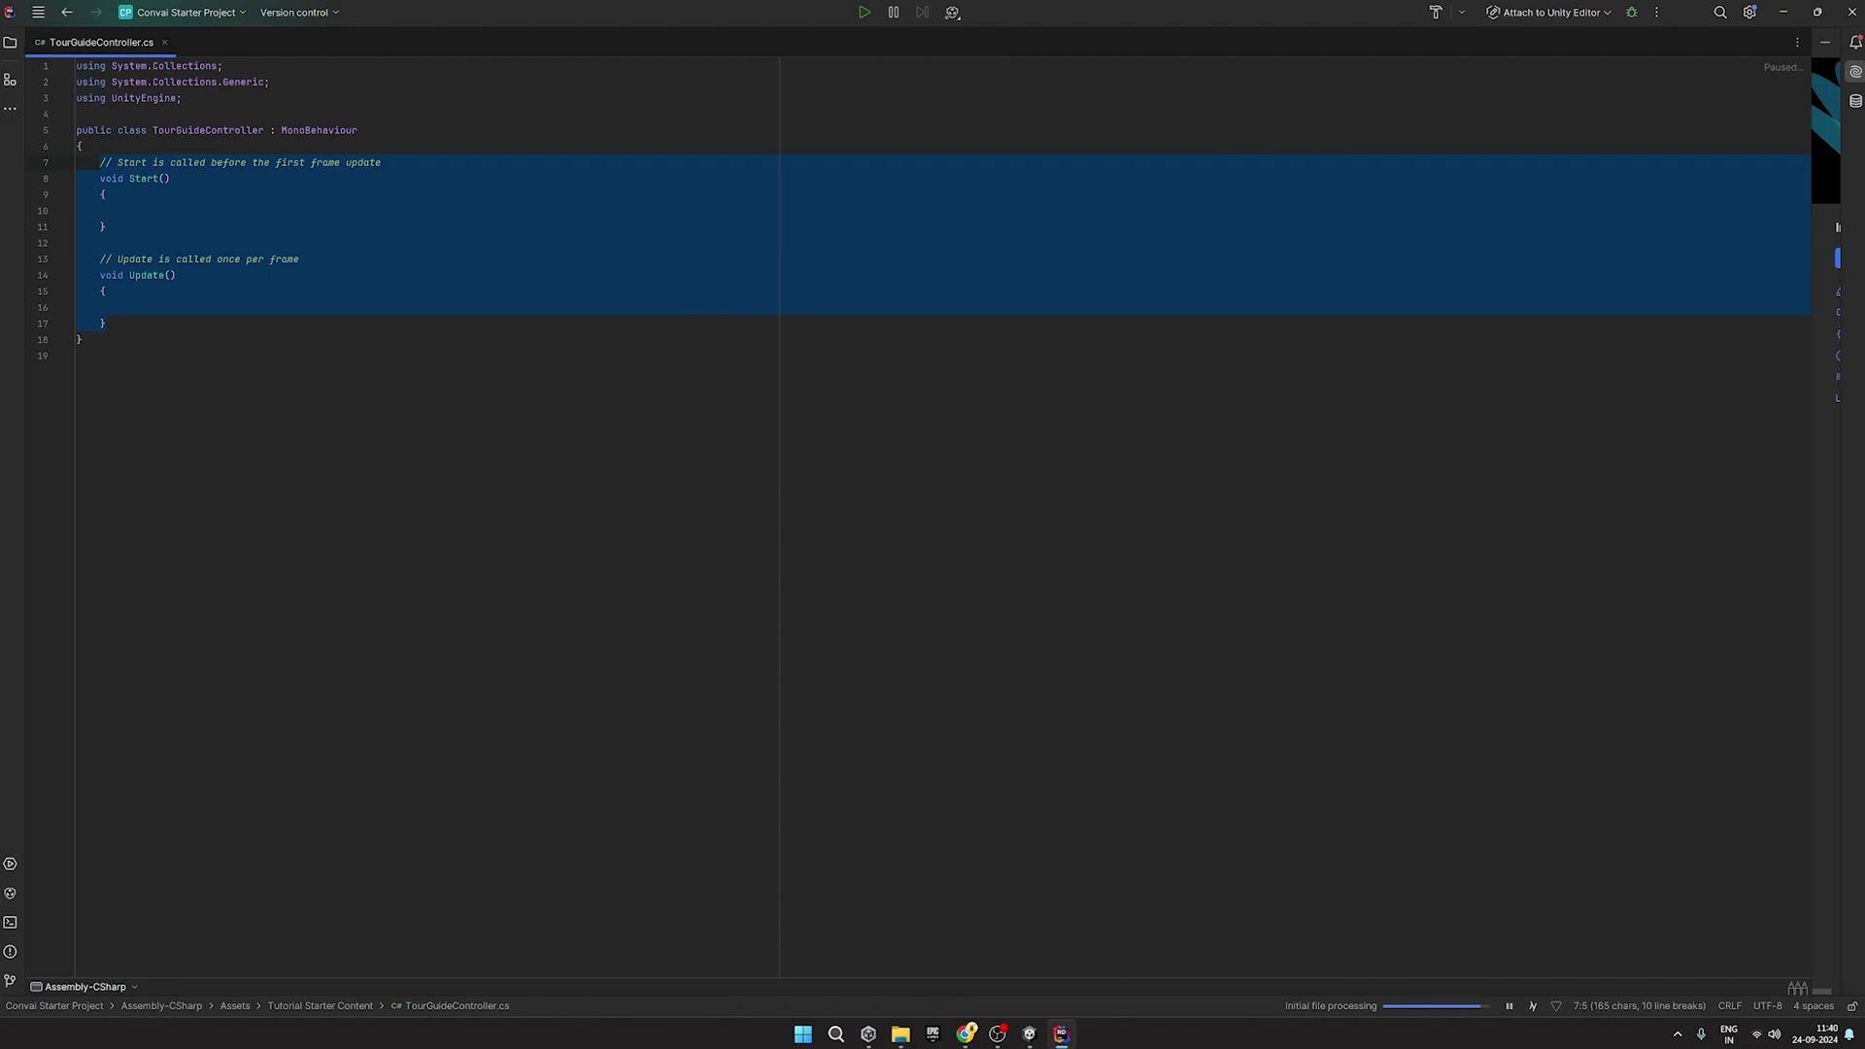
pyautogui.press('BackSpace')
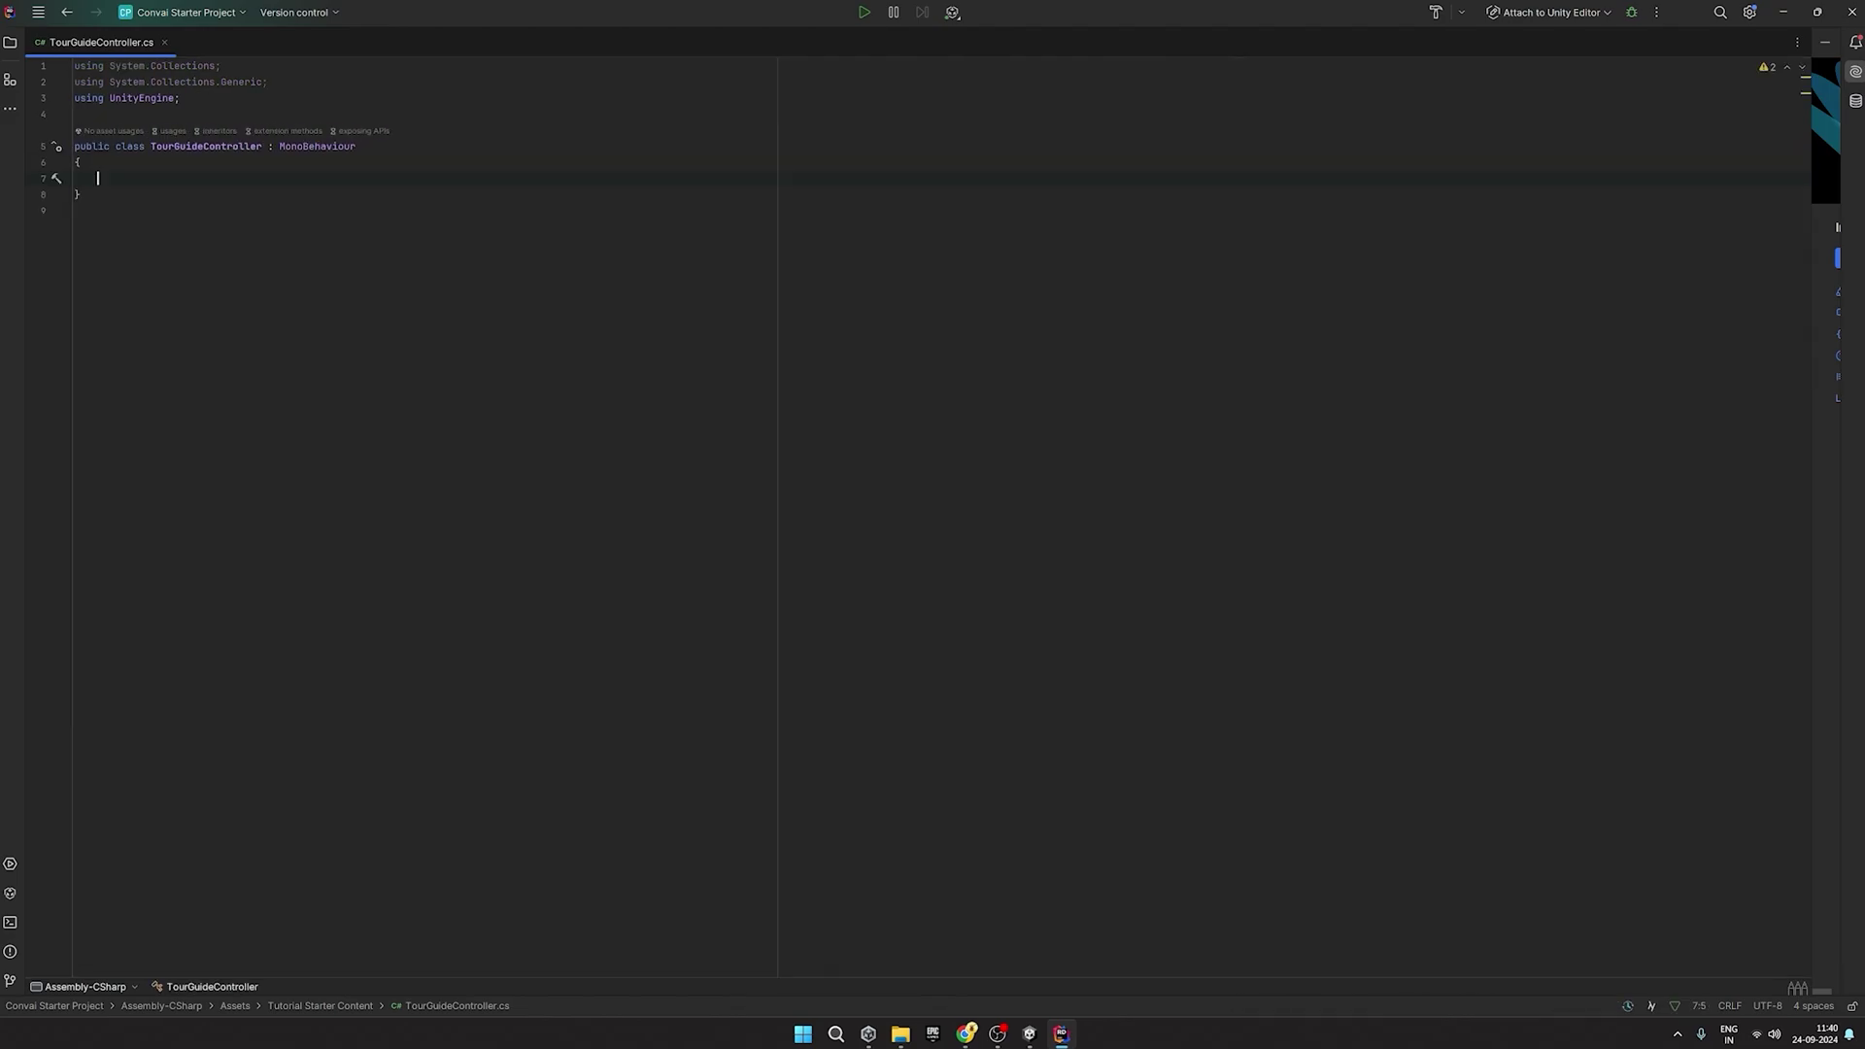
pyautogui.write('private ConvaiA')
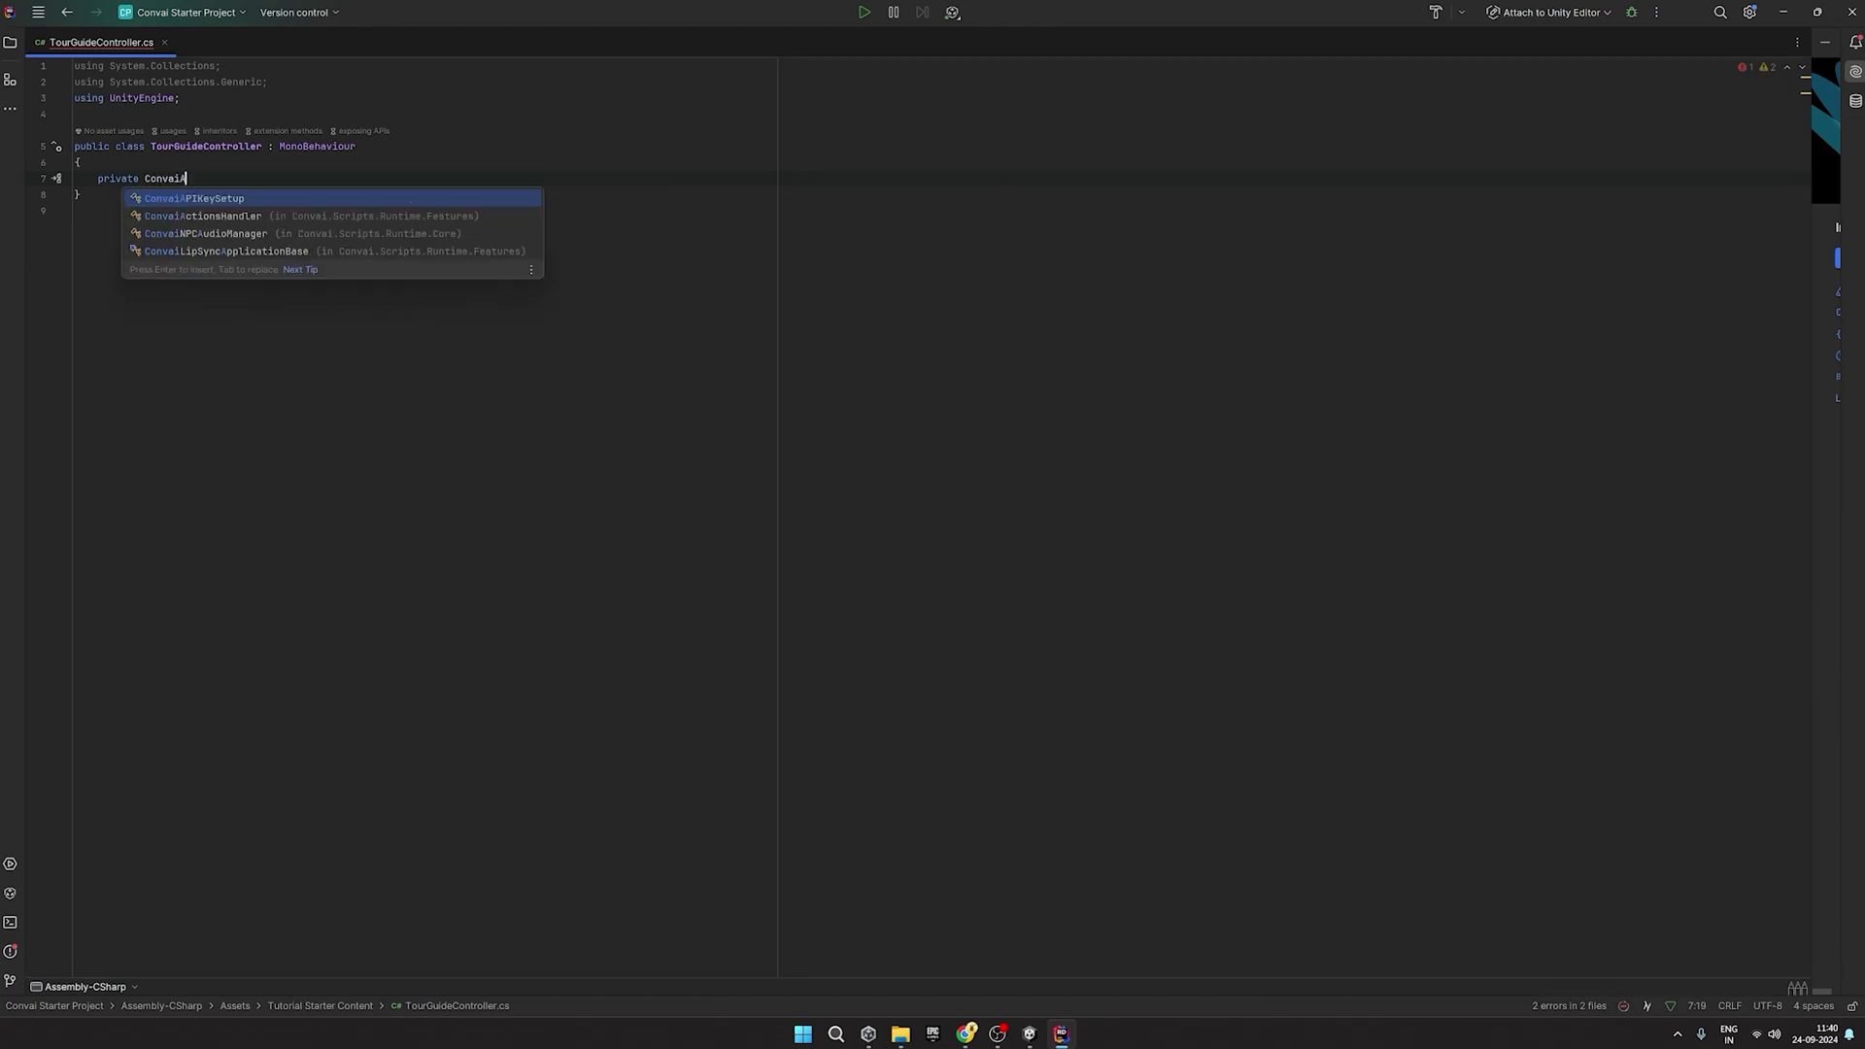
pyautogui.press('Down')
pyautogui.press('Return')
pyautogui.press('Return')
pyautogui.write(';')
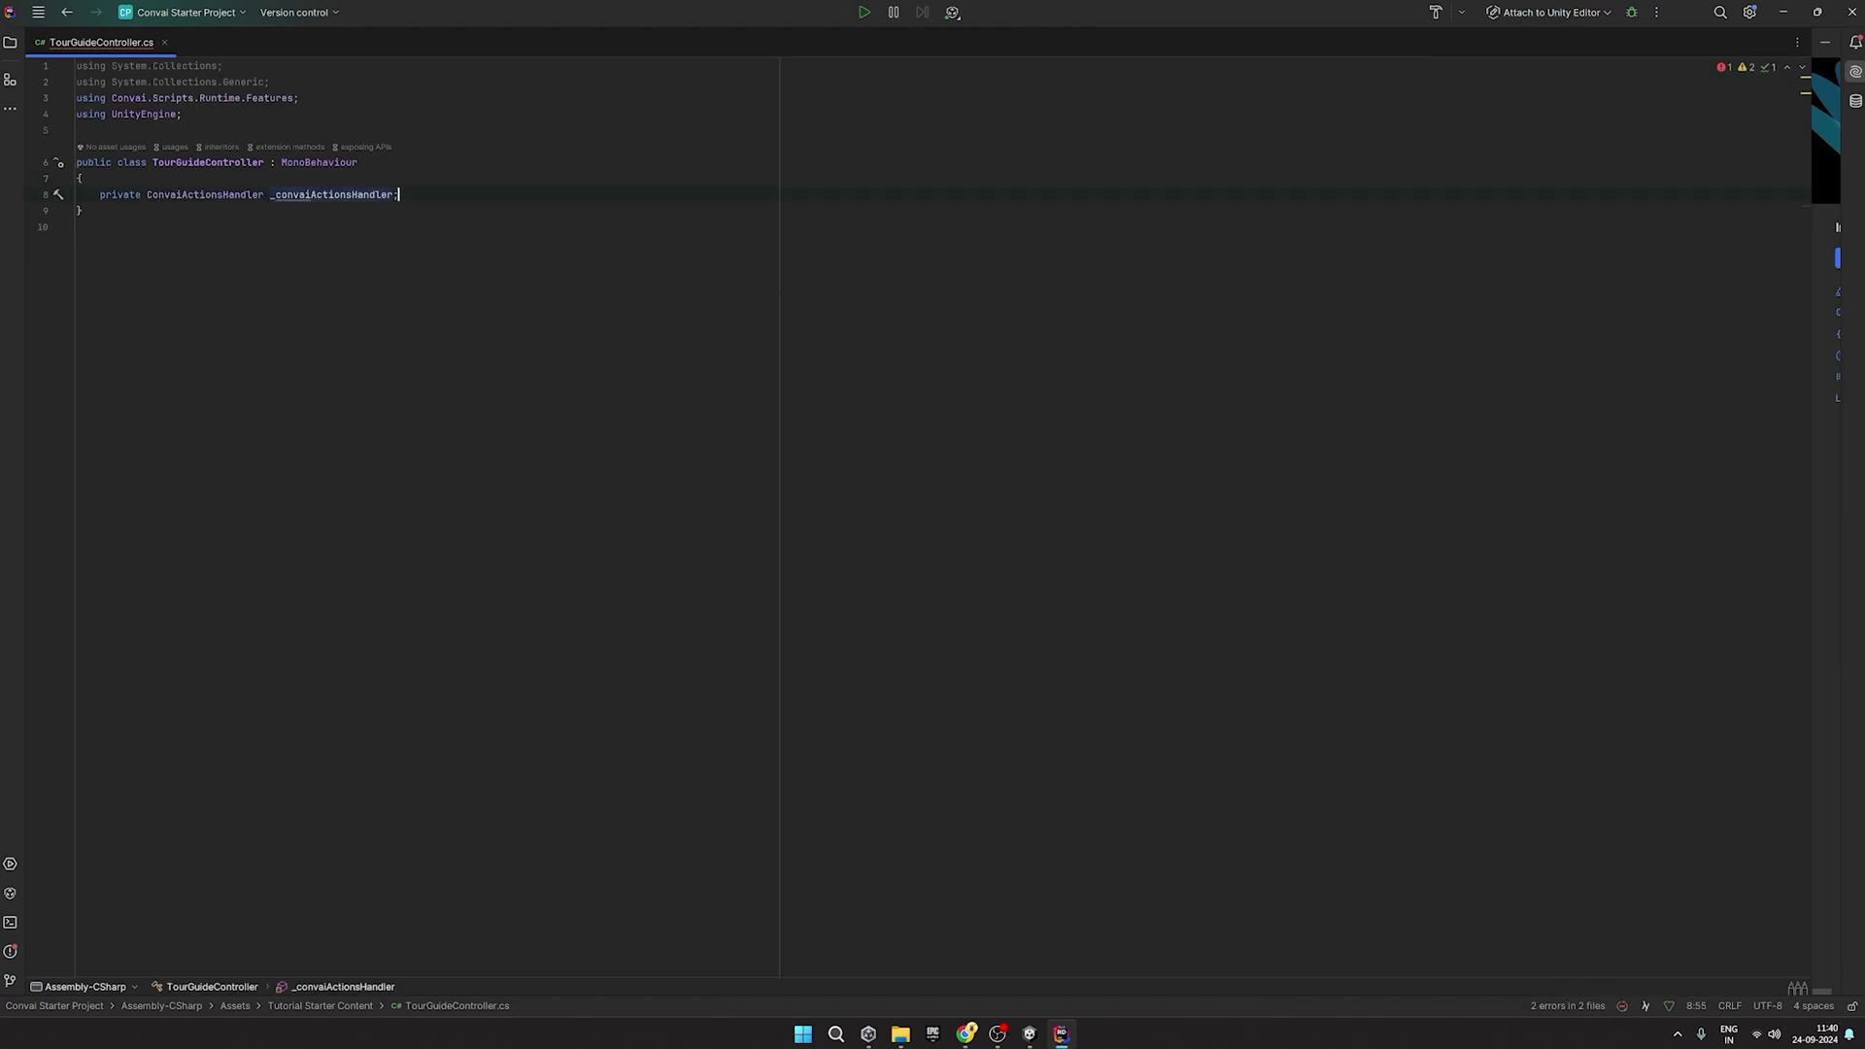
# Assign _convaiActionsHandler with GetComponent<ConvaiActionsHandler>() in Awake, and declare public void MoveTo(GameObject obj).
pyautogui.press('Return')
pyautogui.press('Return')
pyautogui.press('Return')
pyautogui.write('Awake')
pyautogui.press('Return')
pyautogui.write('_convaiActionsHandler')
pyautogui.press('Return')
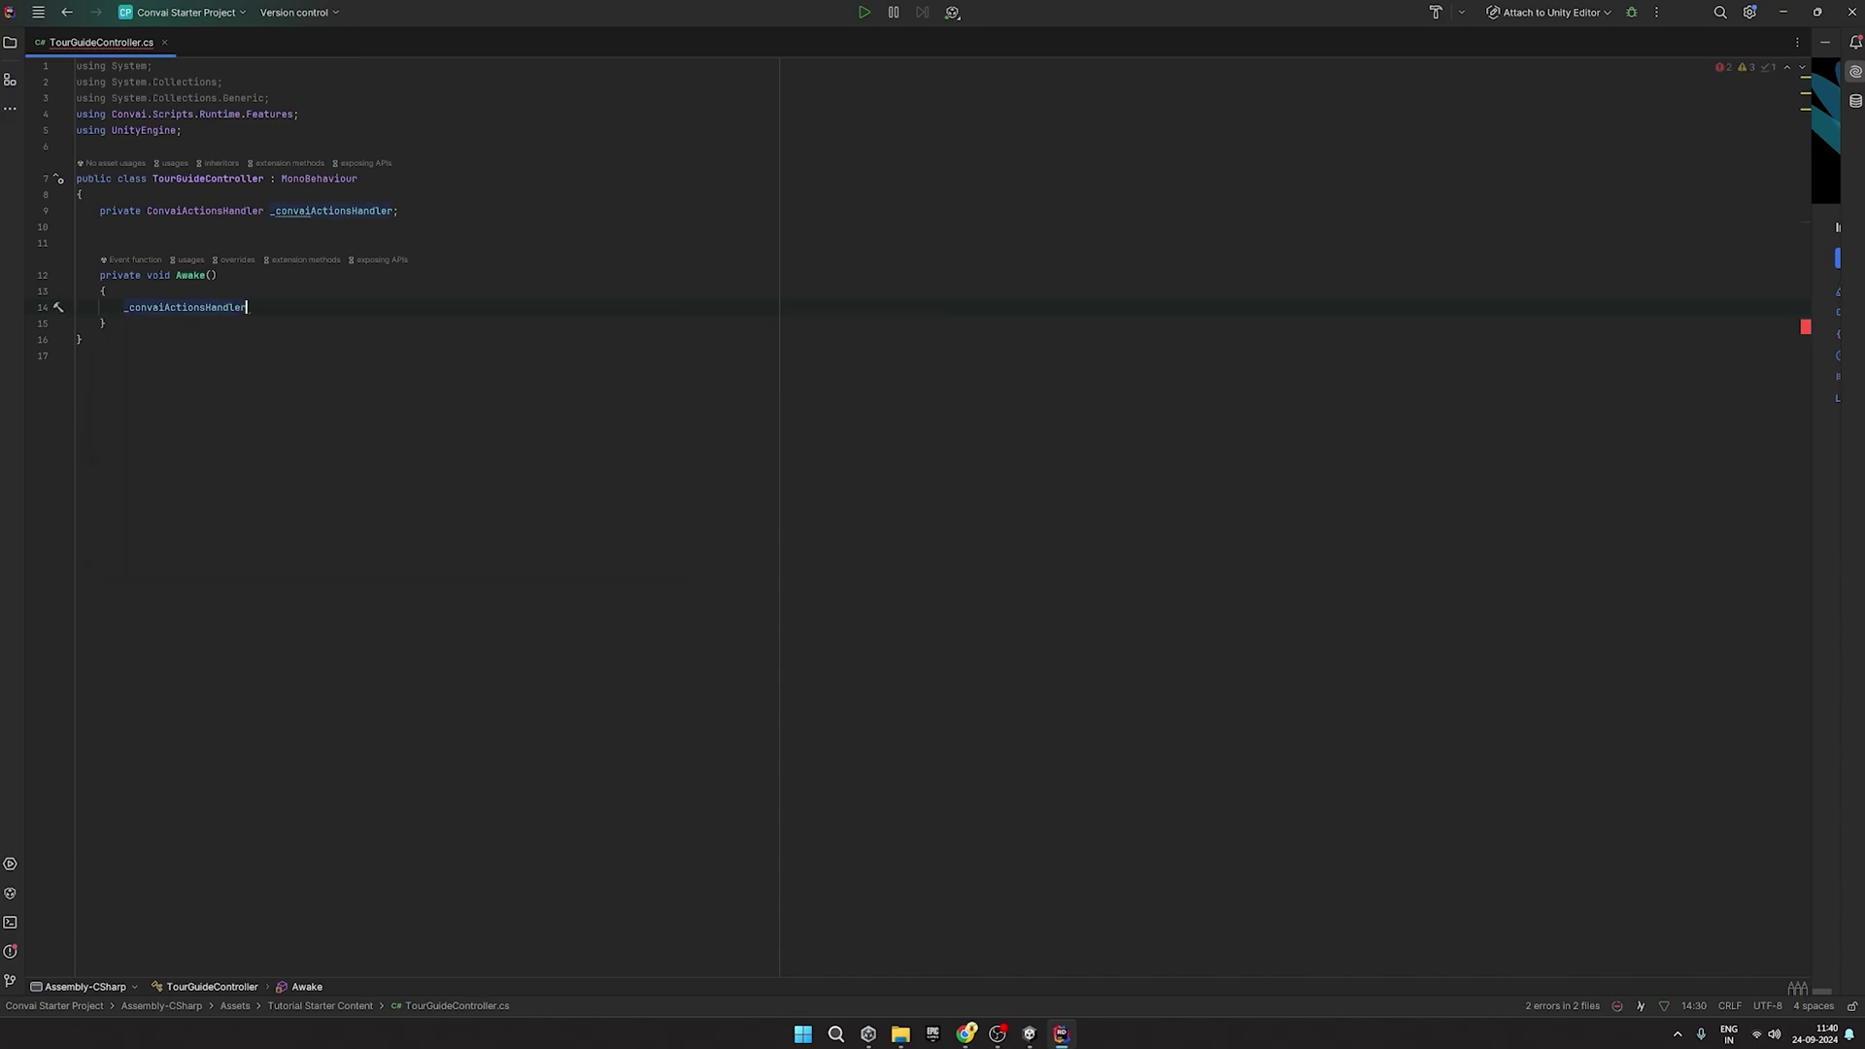
pyautogui.write('= ')
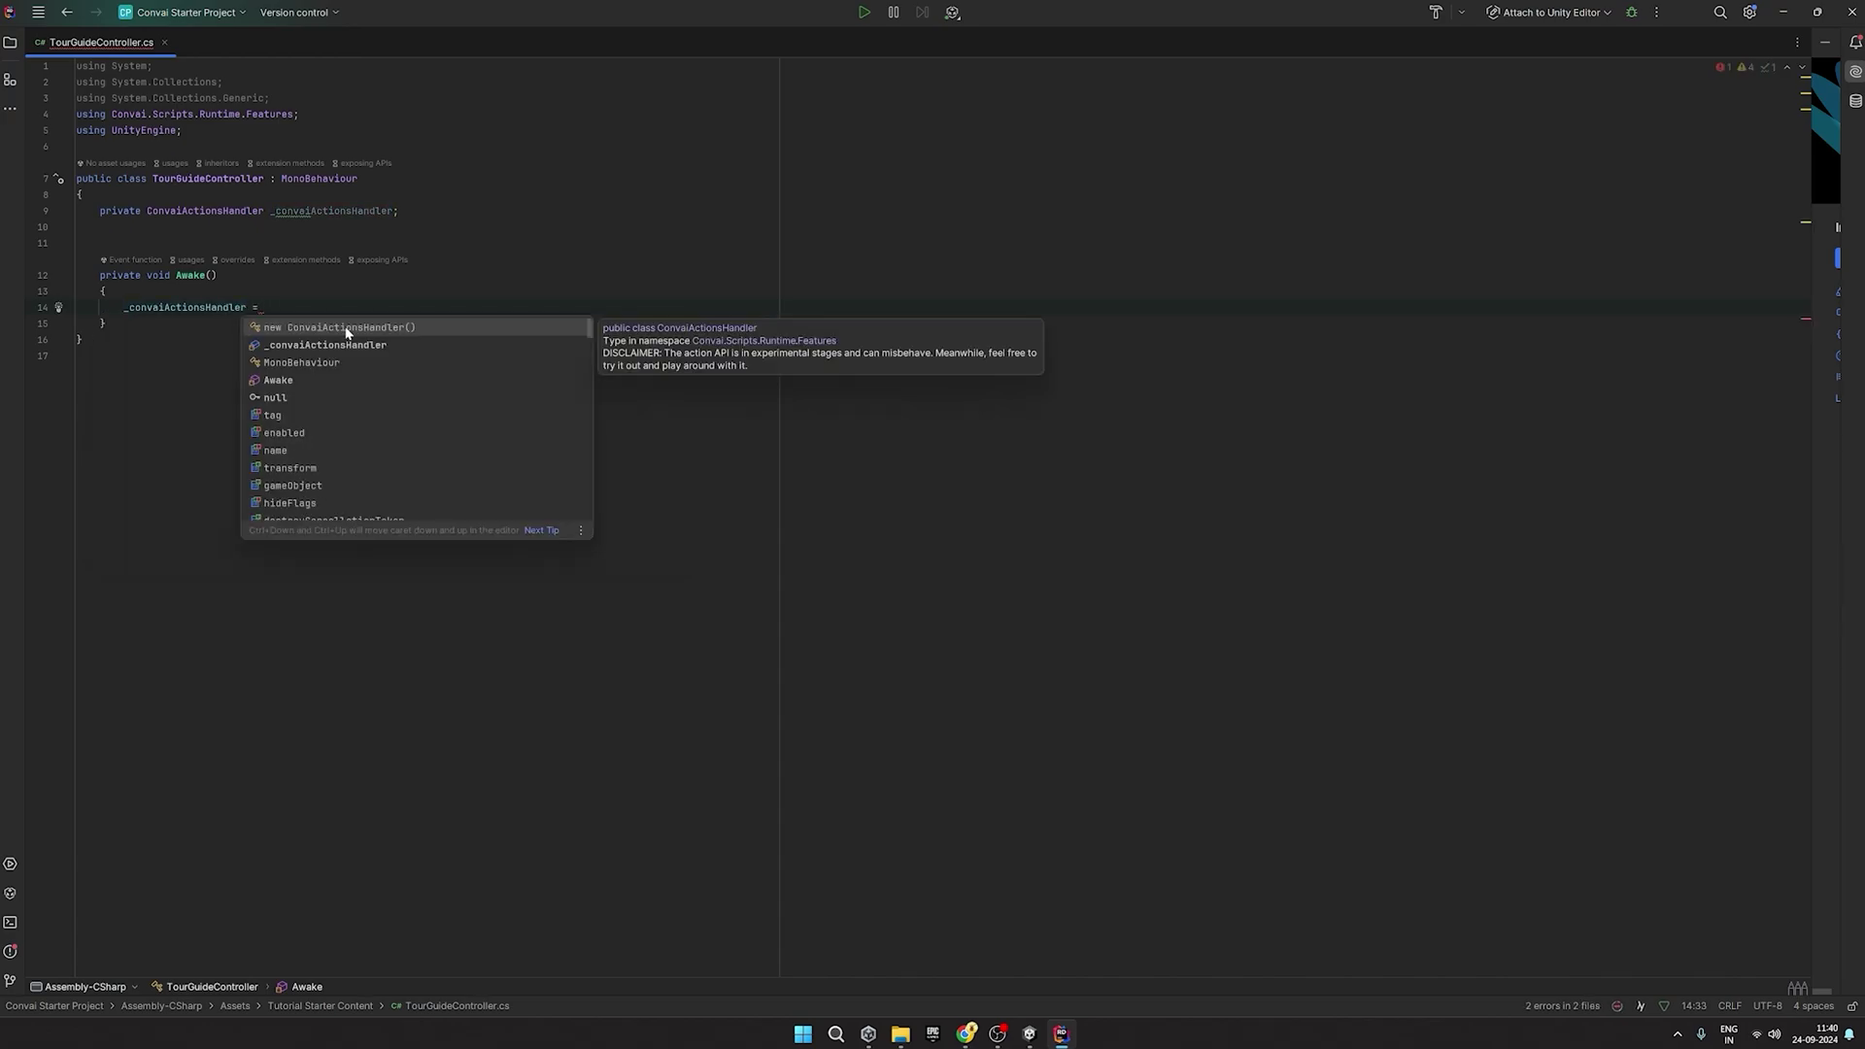
pyautogui.write('GetC')
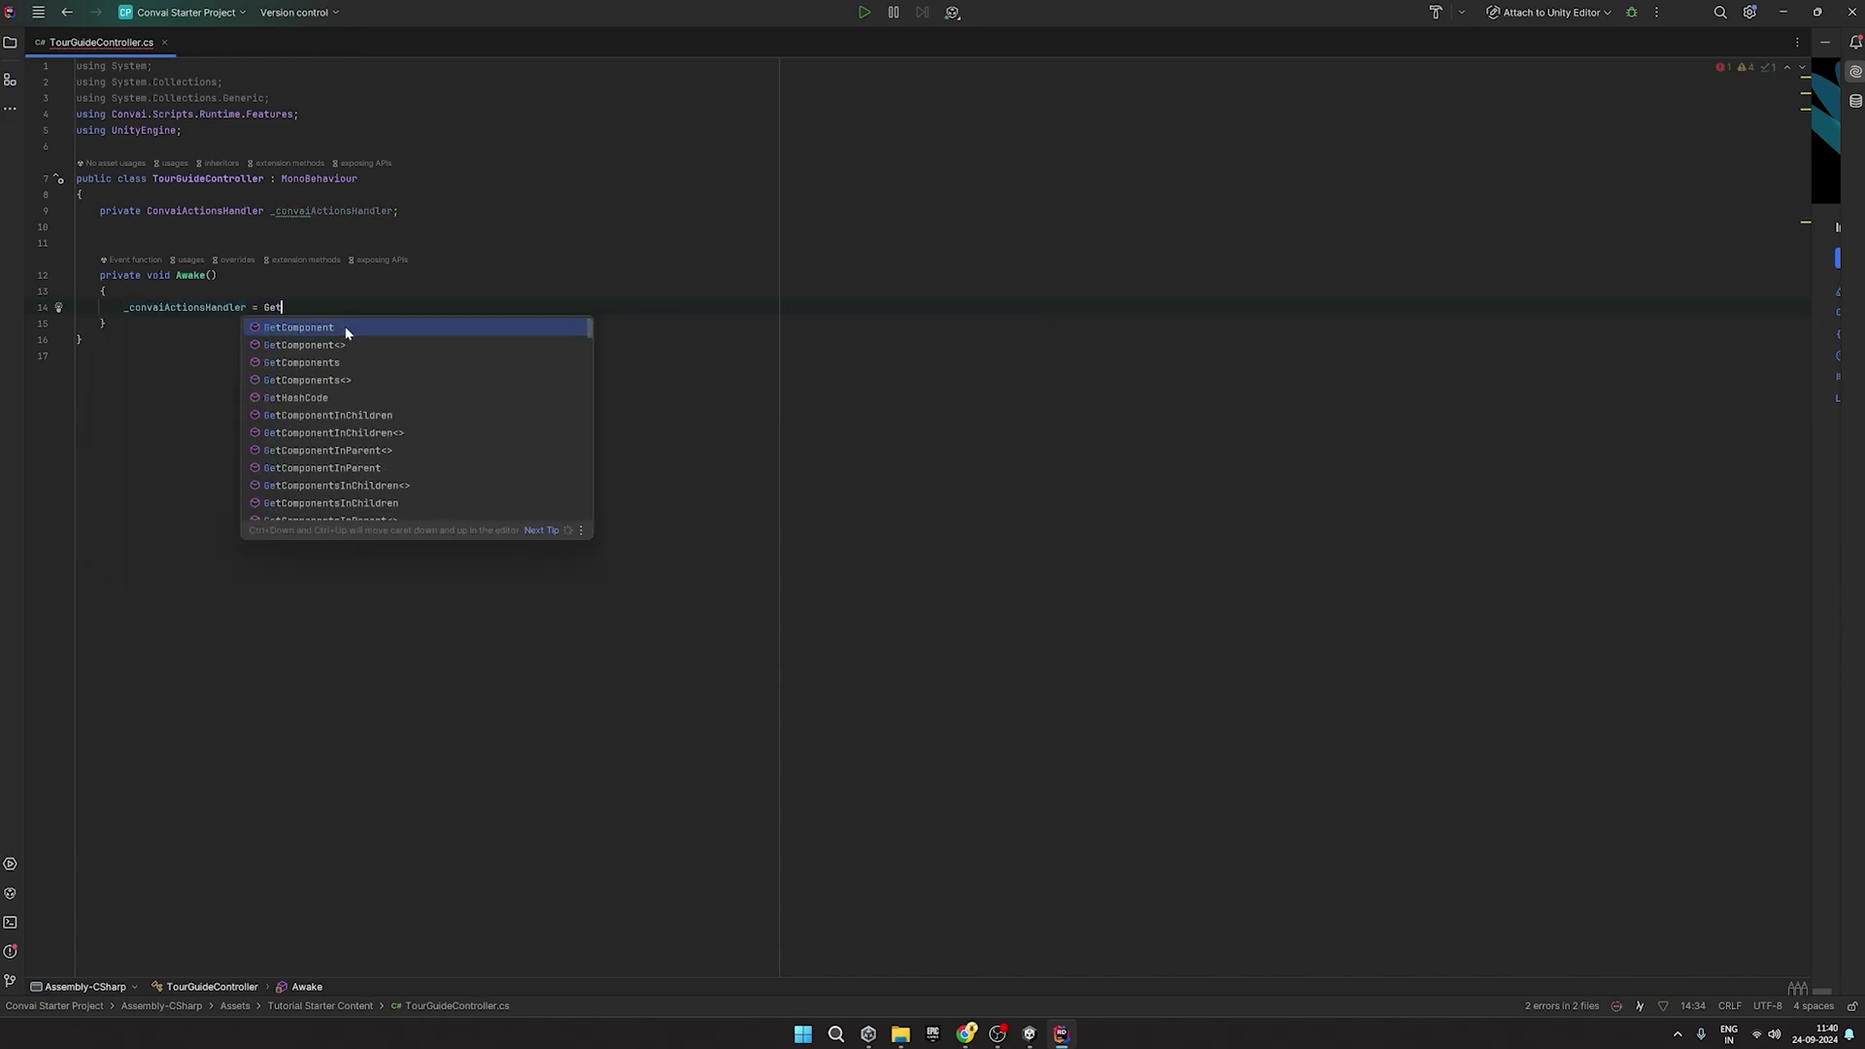
pyautogui.press('Return')
pyautogui.write('Con>(')
pyautogui.press('Return')
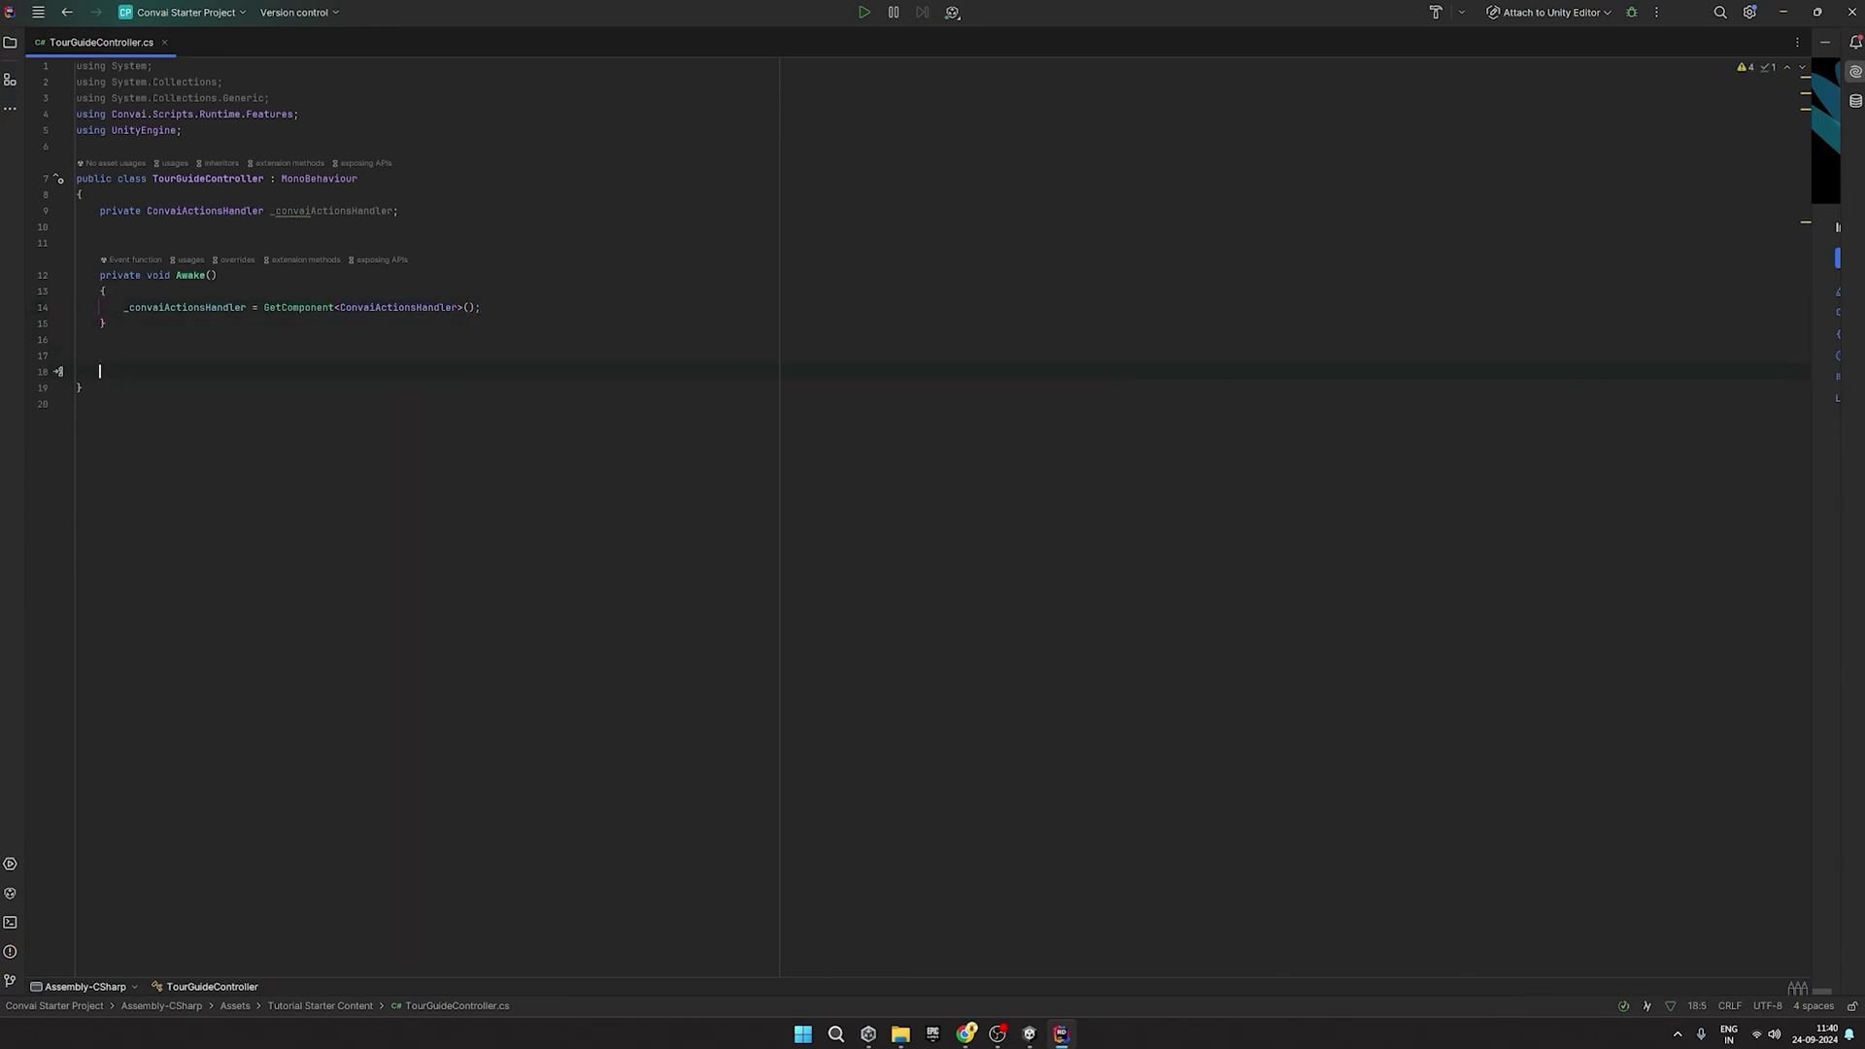
pyautogui.write('public void')
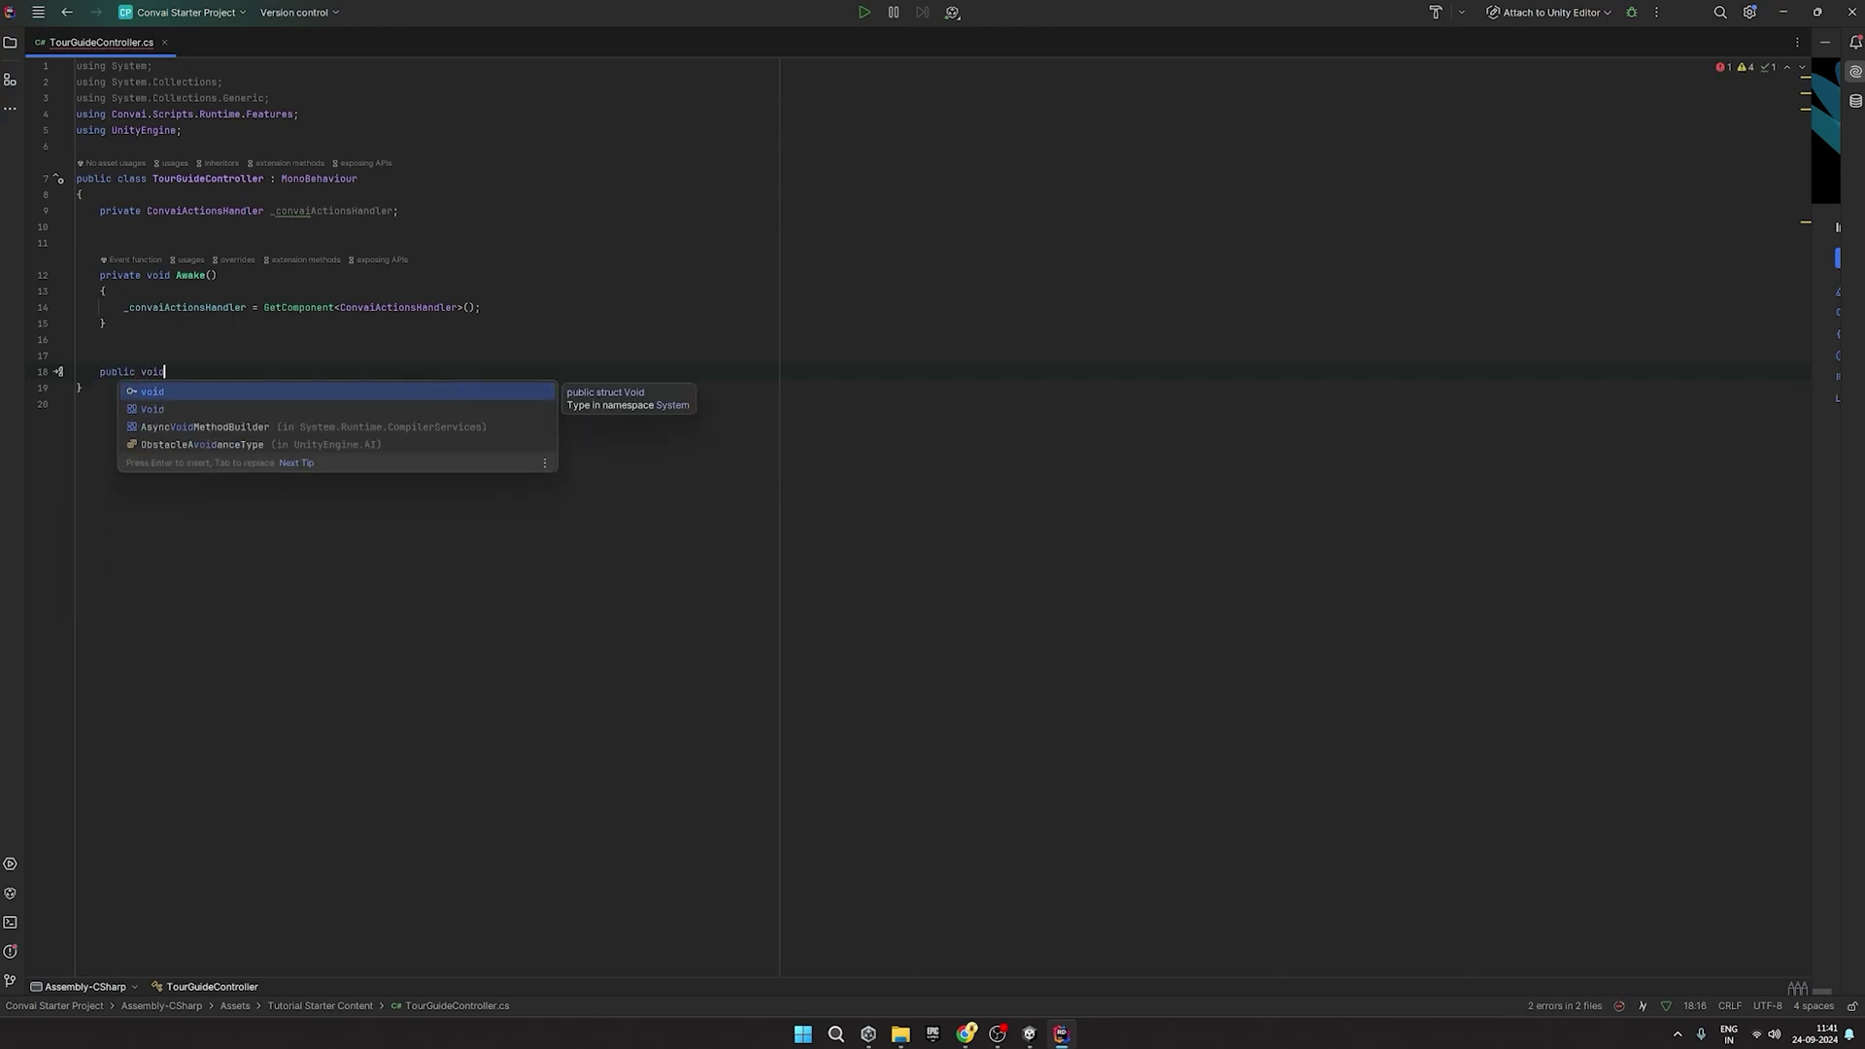
pyautogui.write(' MoveTo(Ga')
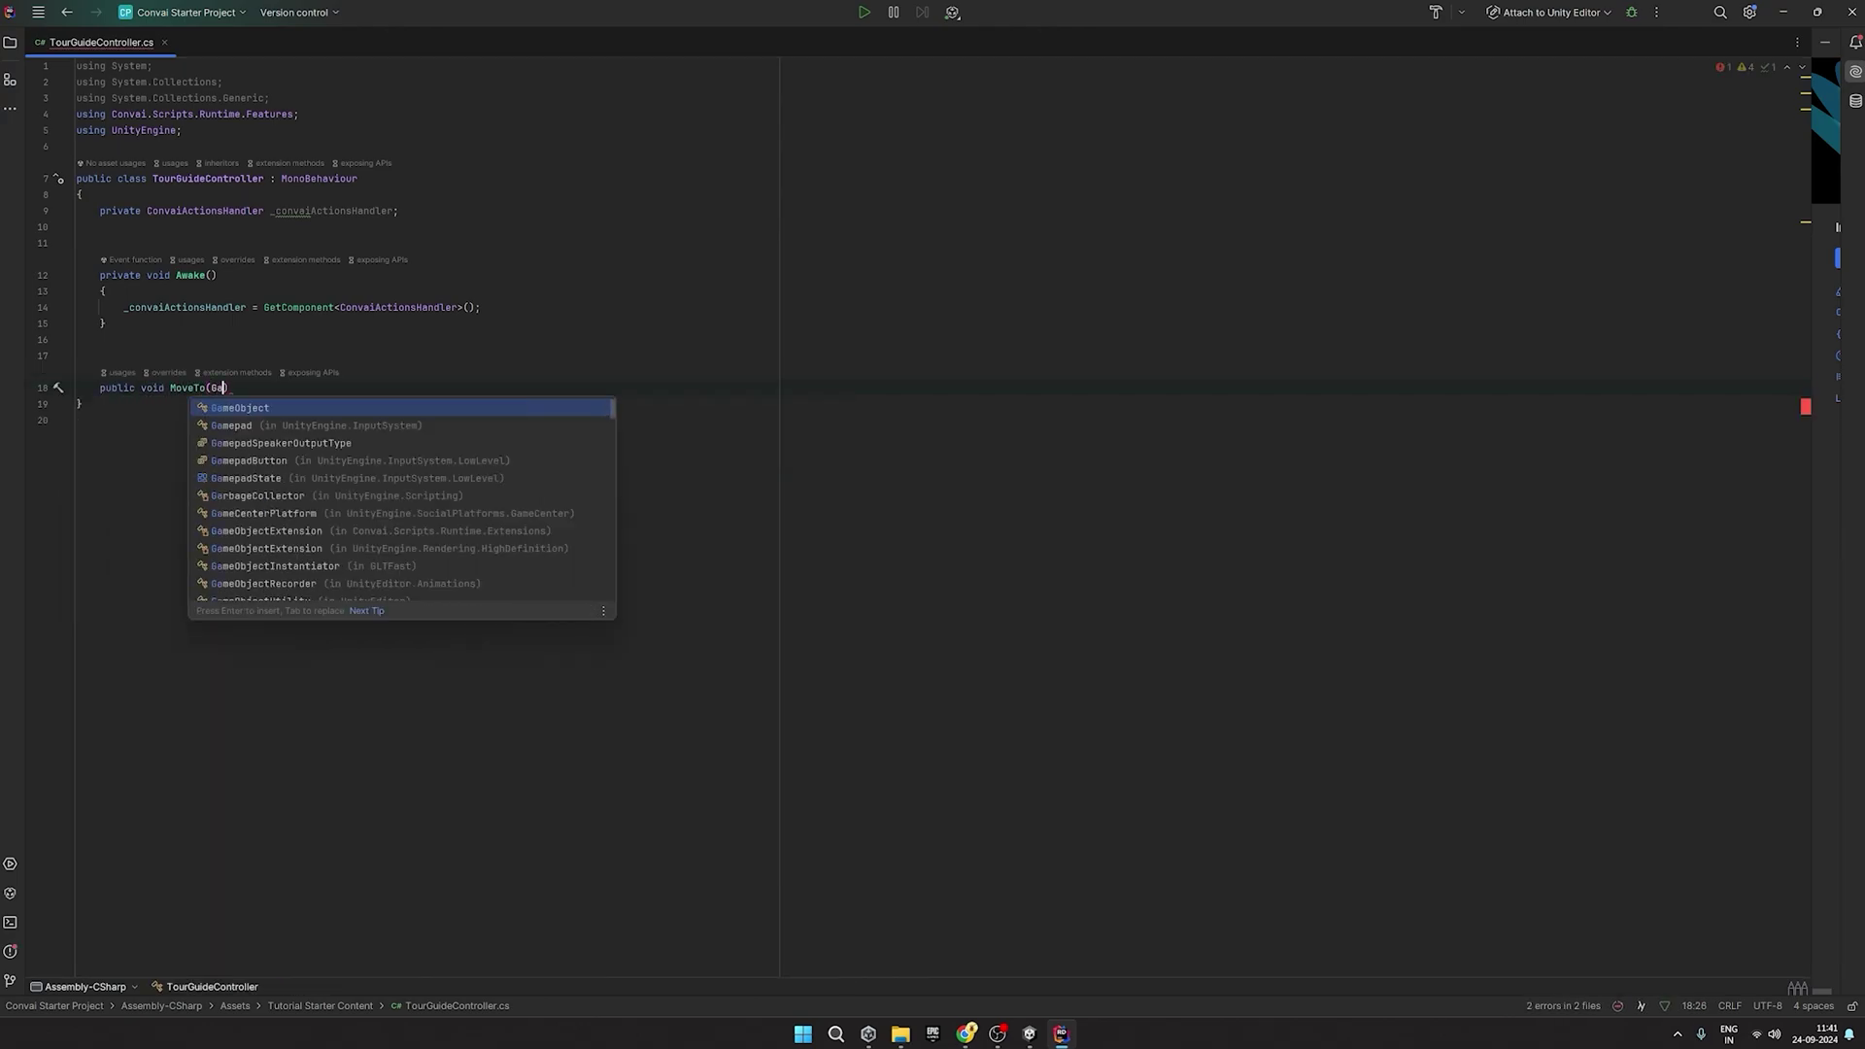
pyautogui.write('meObject obj){')
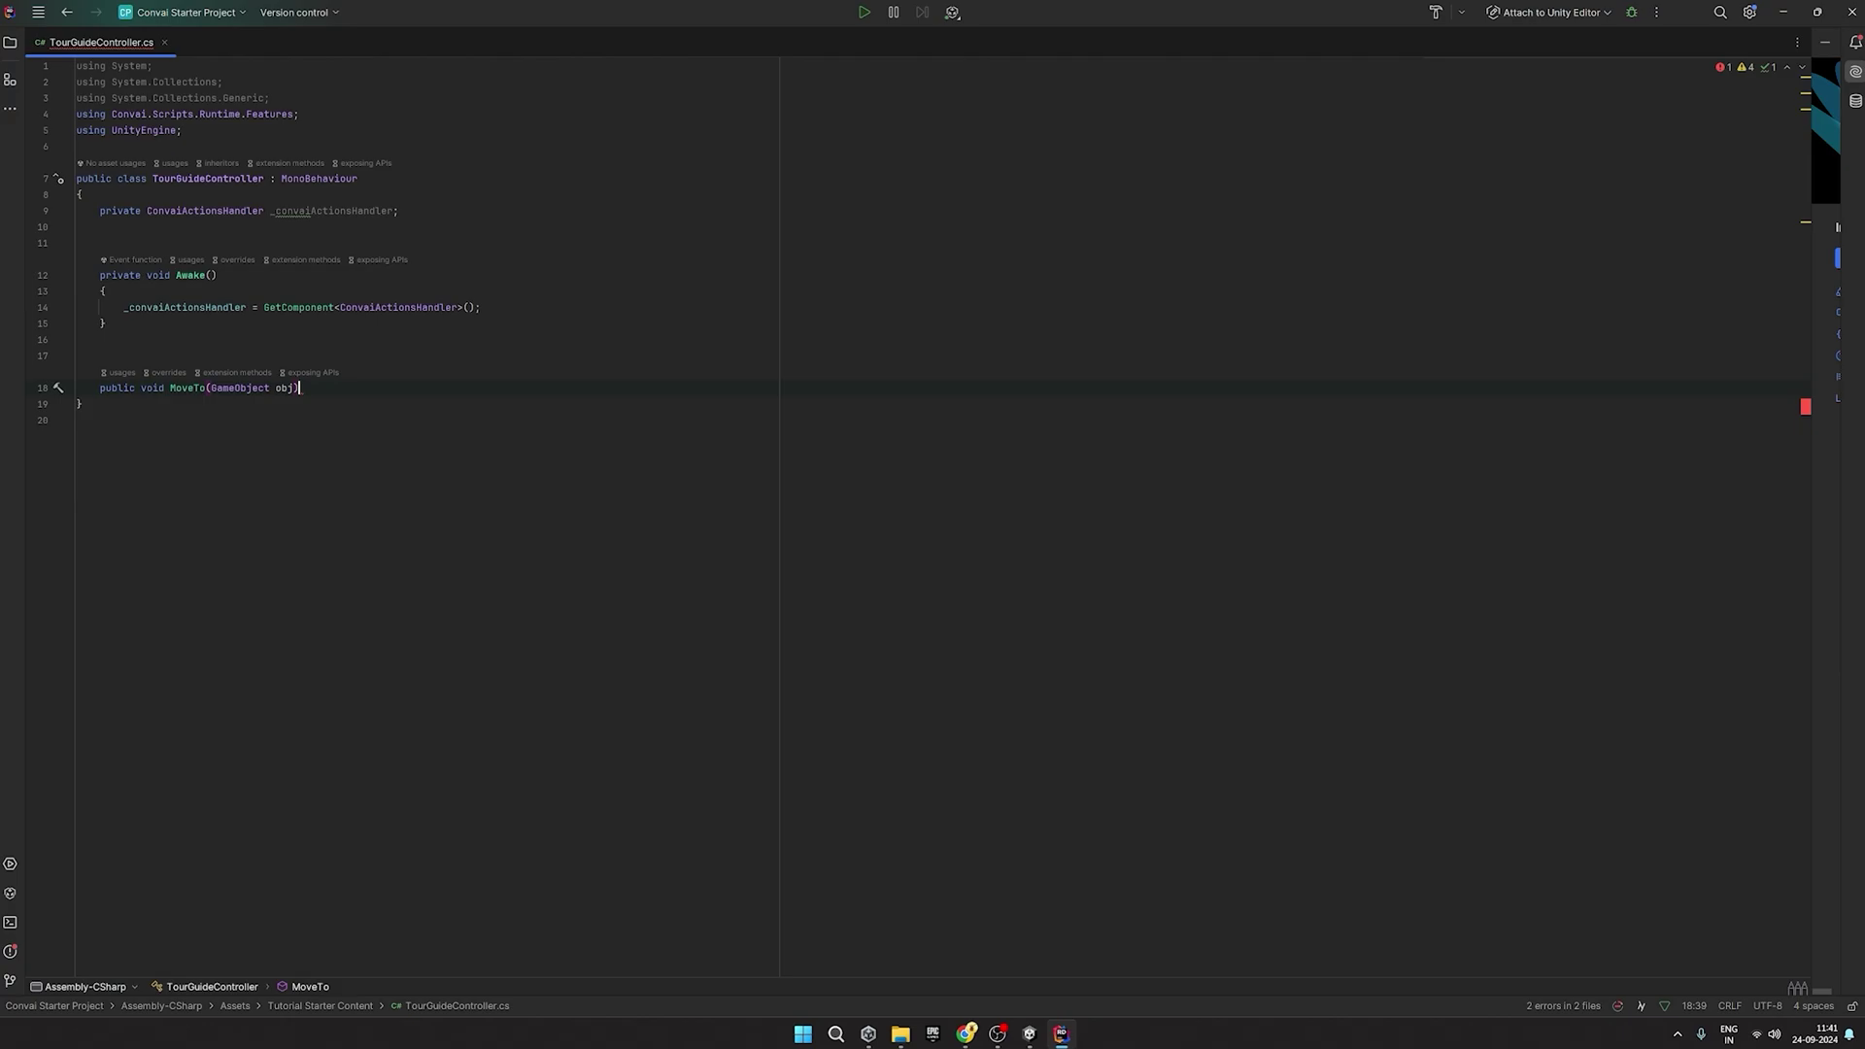
pyautogui.press('Return')
# In ConvaiActionsHandler.cs, filter the structure outline and change MoveTo from private to public.
pyautogui.keyDown('ctrl'); pyautogui.click(197, 213); pyautogui.keyUp('ctrl')
pyautogui.hotkey('alt', '7')
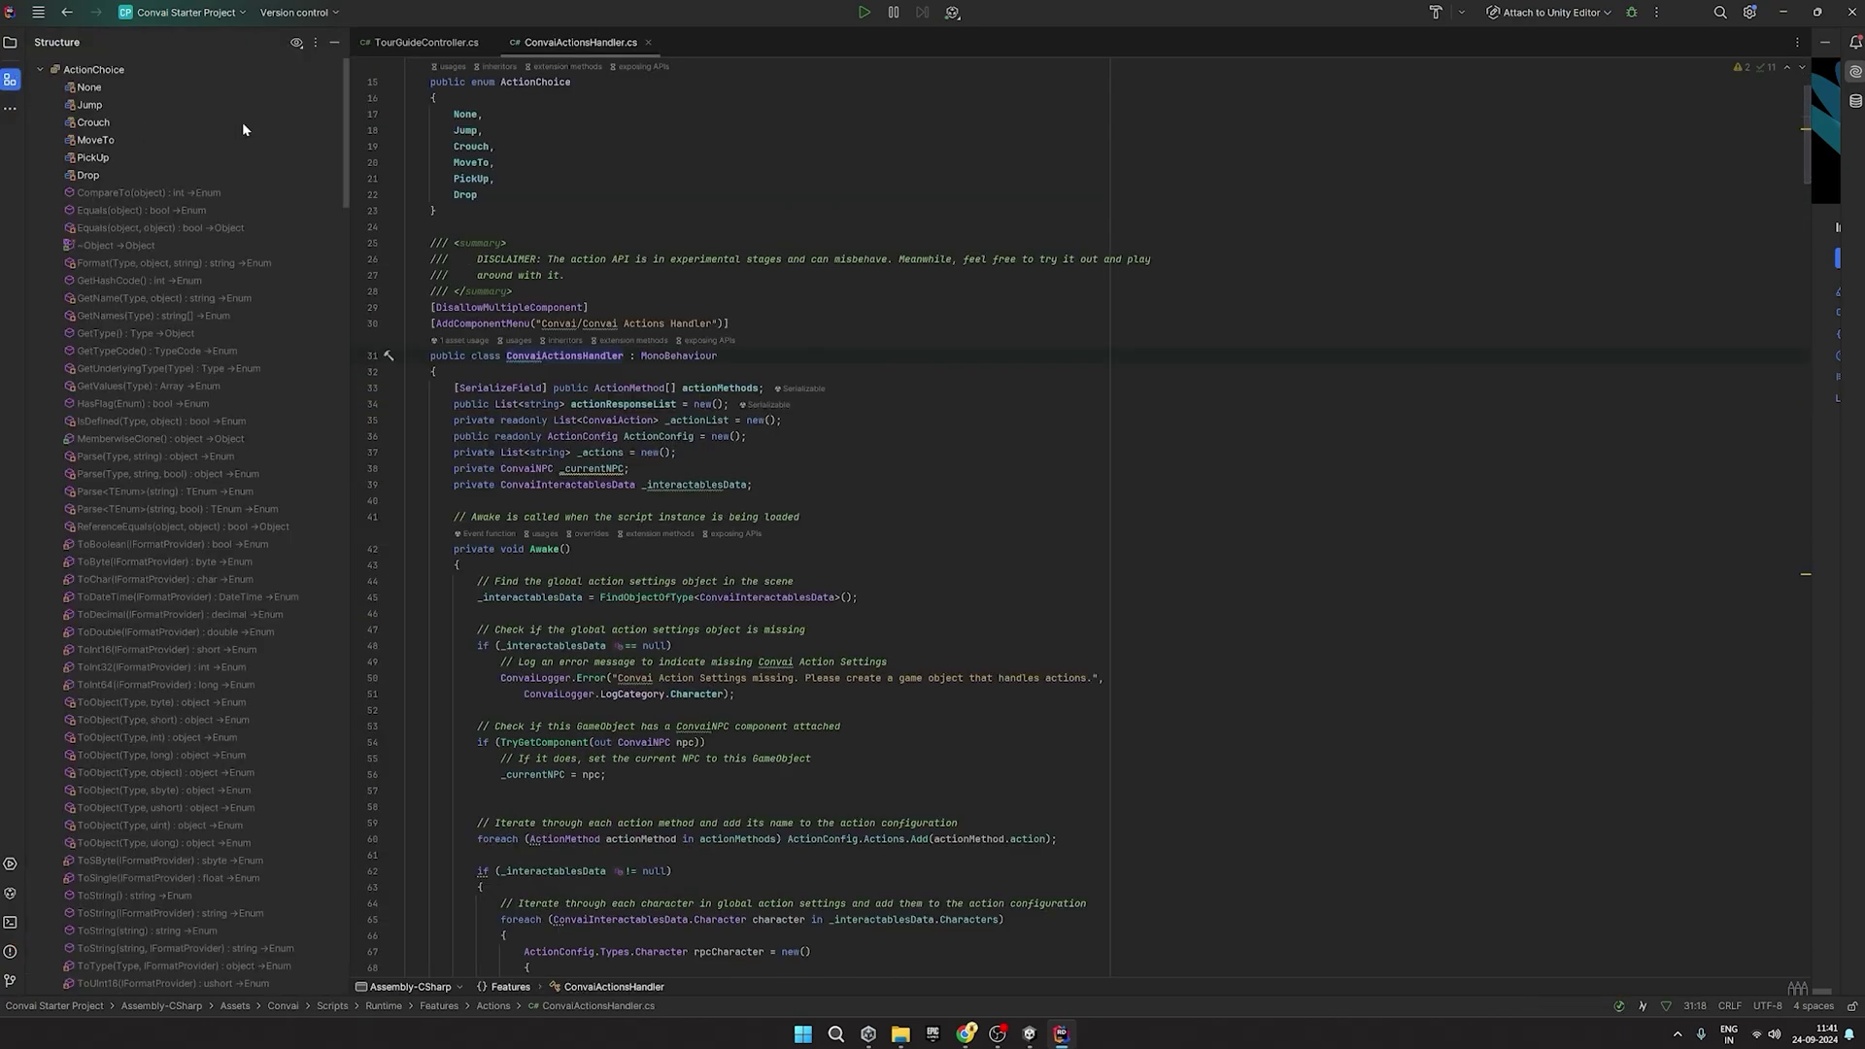
pyautogui.scroll(1, 250, 123)
pyautogui.click(298, 41)
pyautogui.click(355, 173)
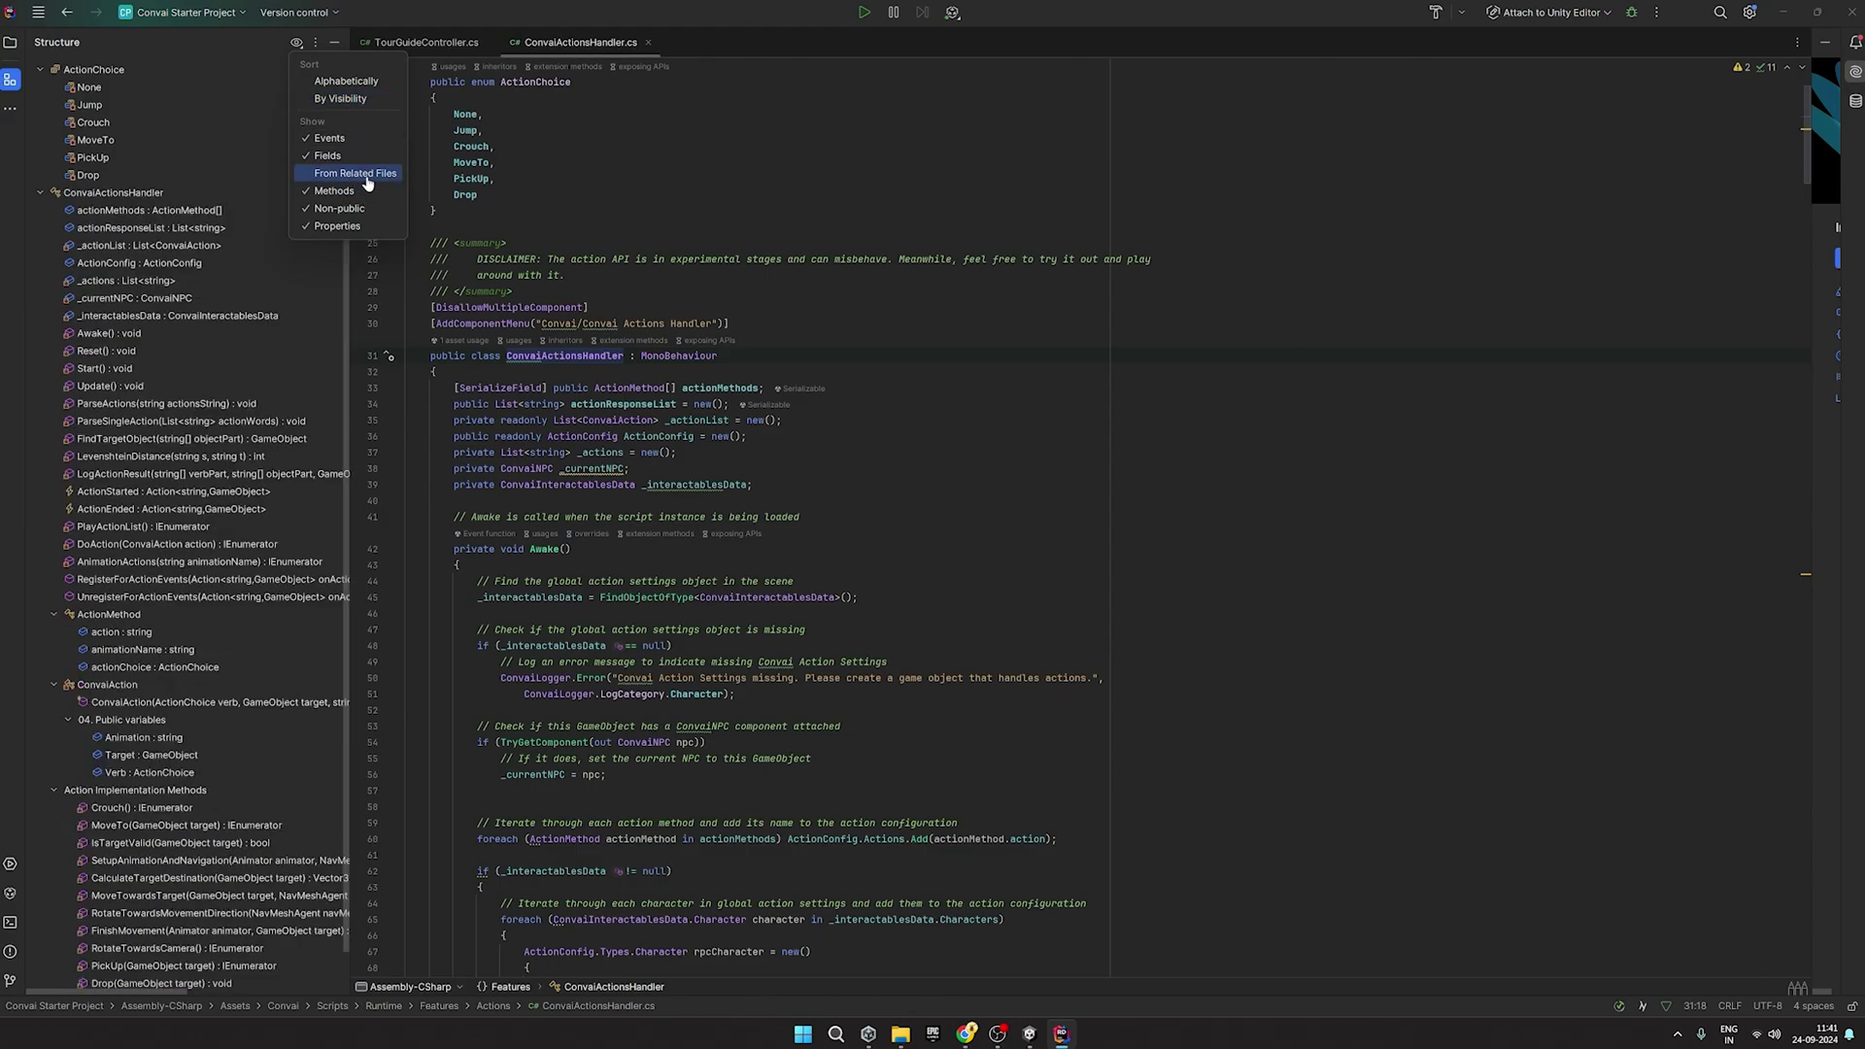
pyautogui.click(186, 824)
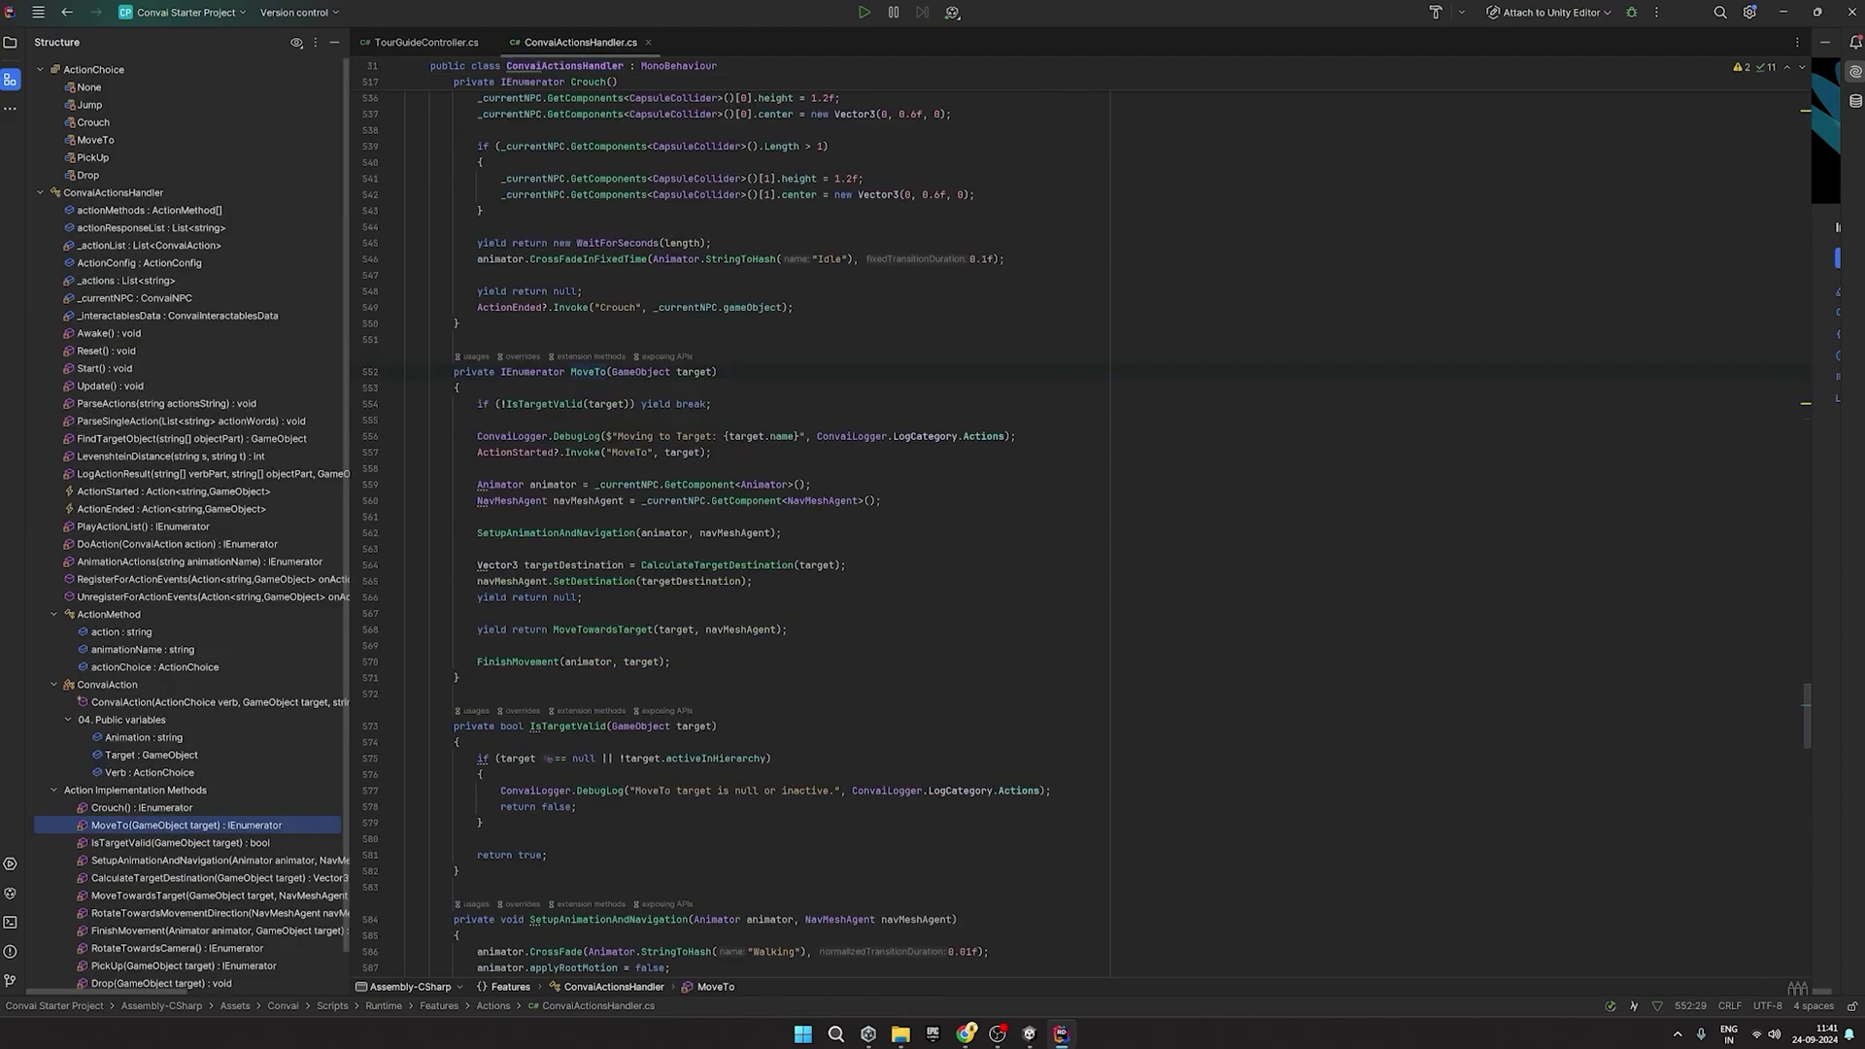
pyautogui.doubleClick(473, 372)
pyautogui.write('public')
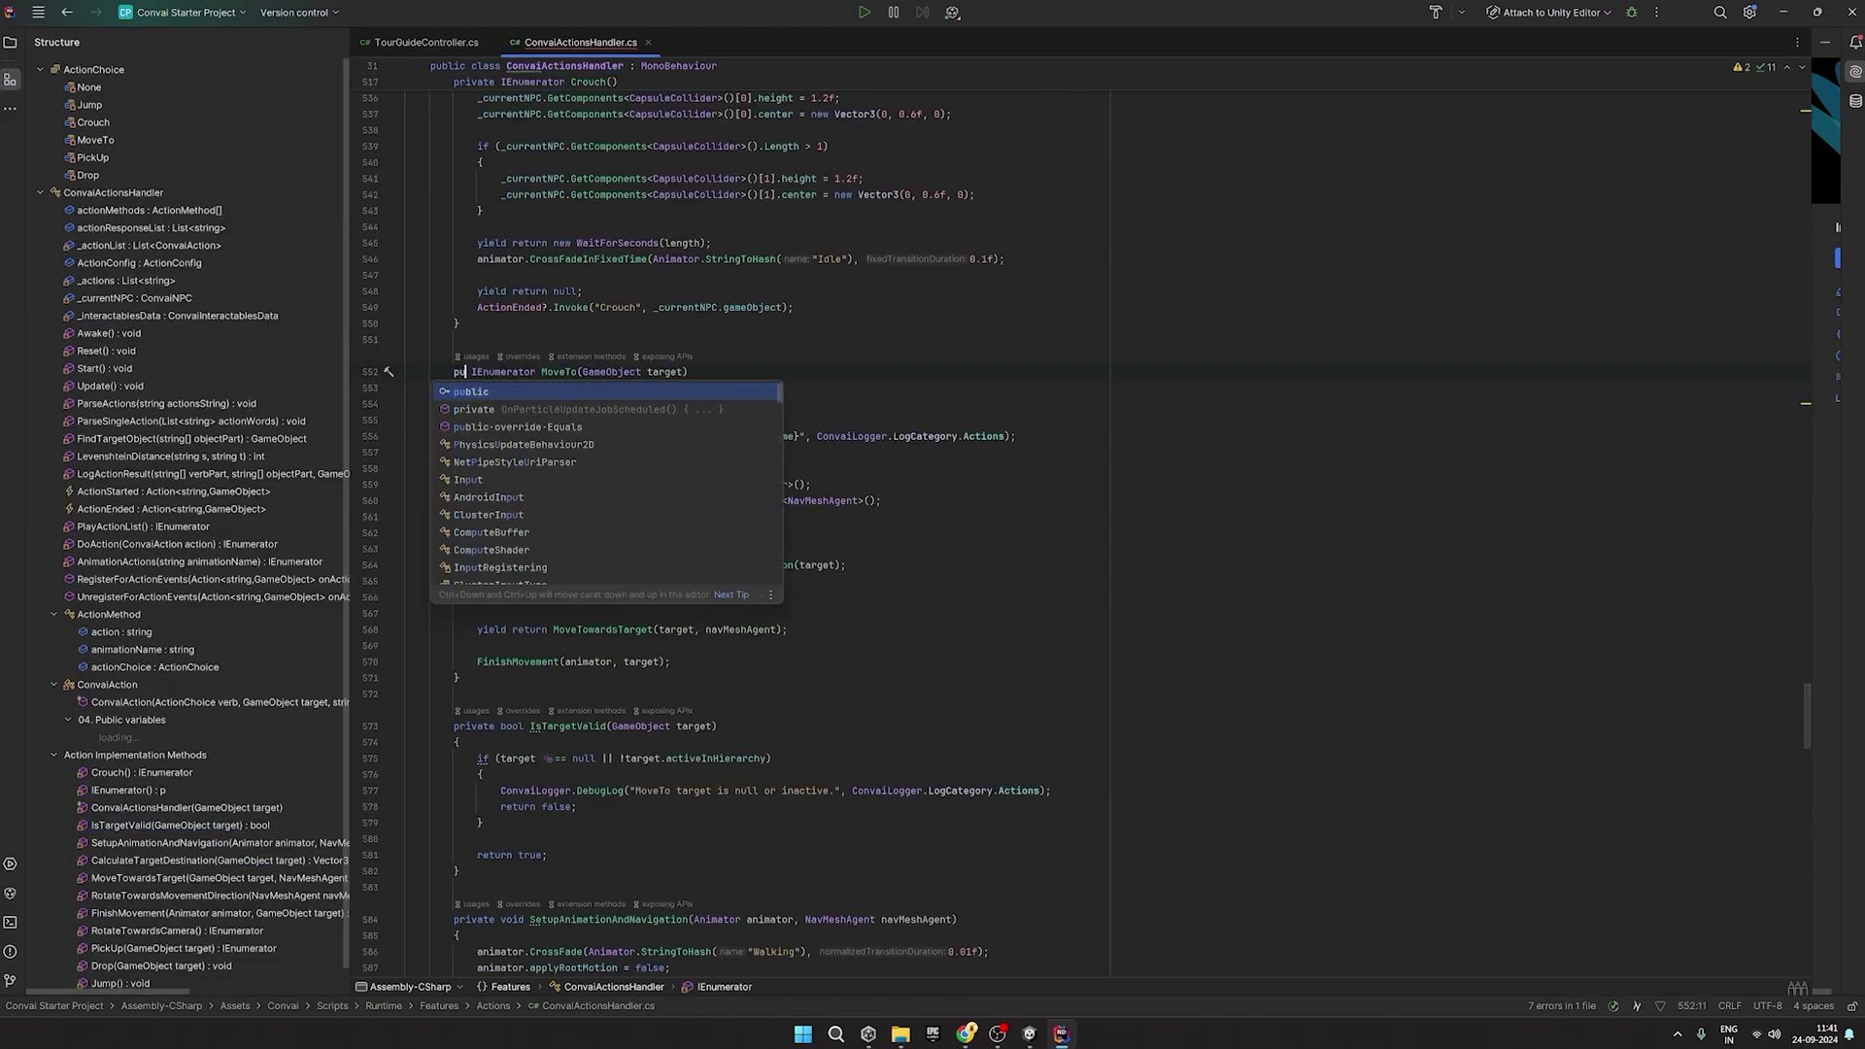
pyautogui.press('Return')
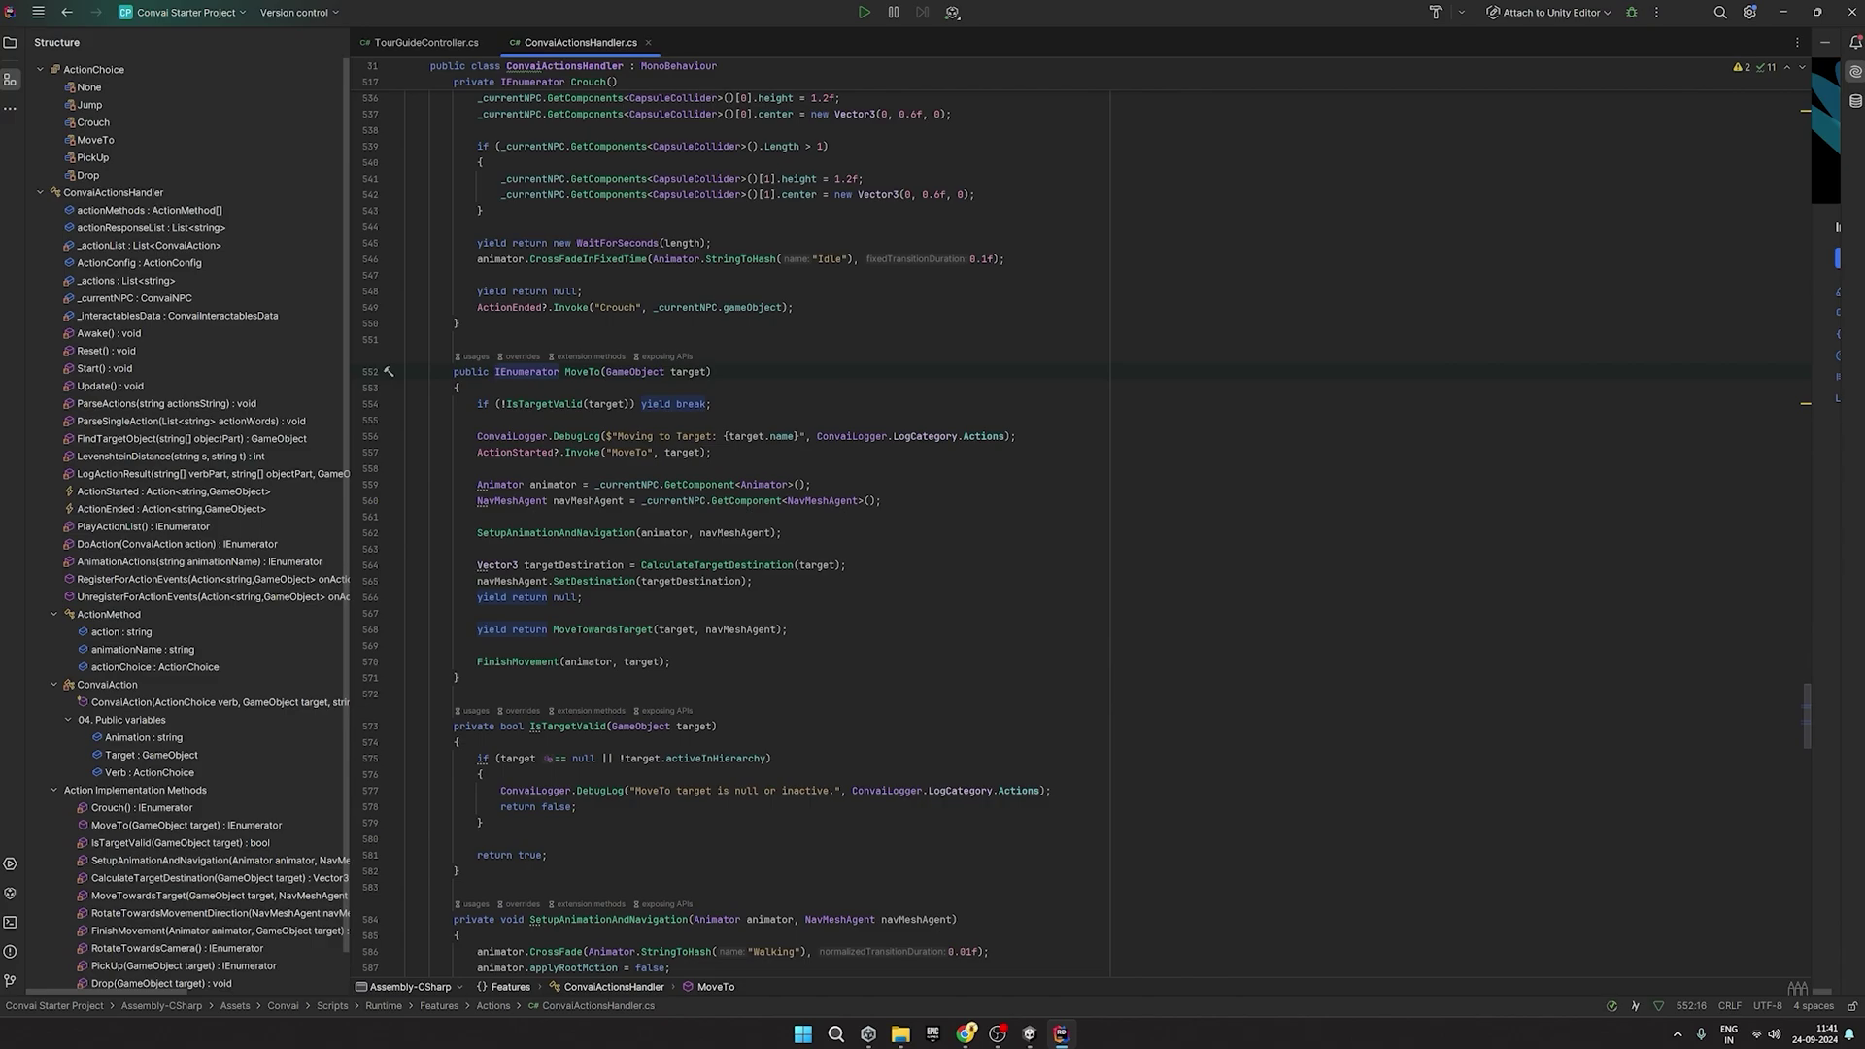
# In MoveTo, enable navMeshAgent before moving and disable it after FinishMovement.
pyautogui.write('navMeshAgent.enabled = true;')
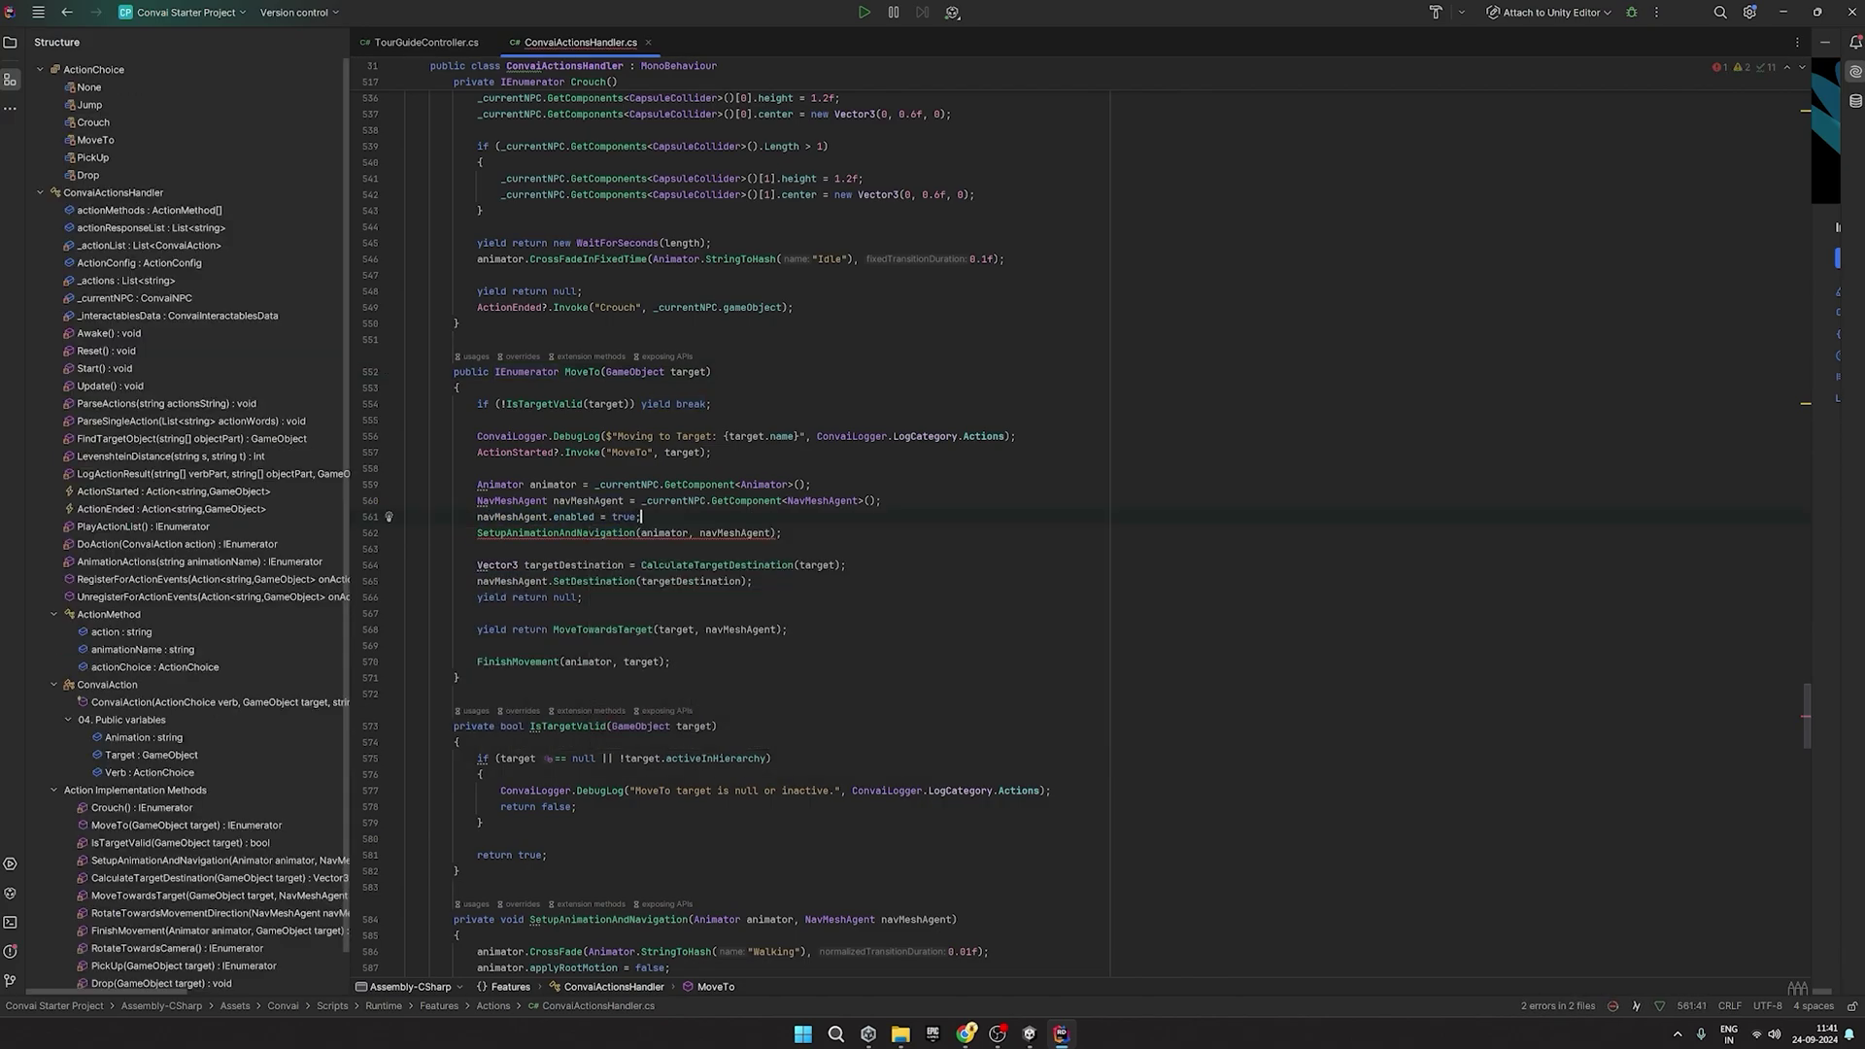
pyautogui.press('Down')
pyautogui.press('Down')
pyautogui.press('Down')
pyautogui.press('Down')
pyautogui.write(';')
pyautogui.press('Return')
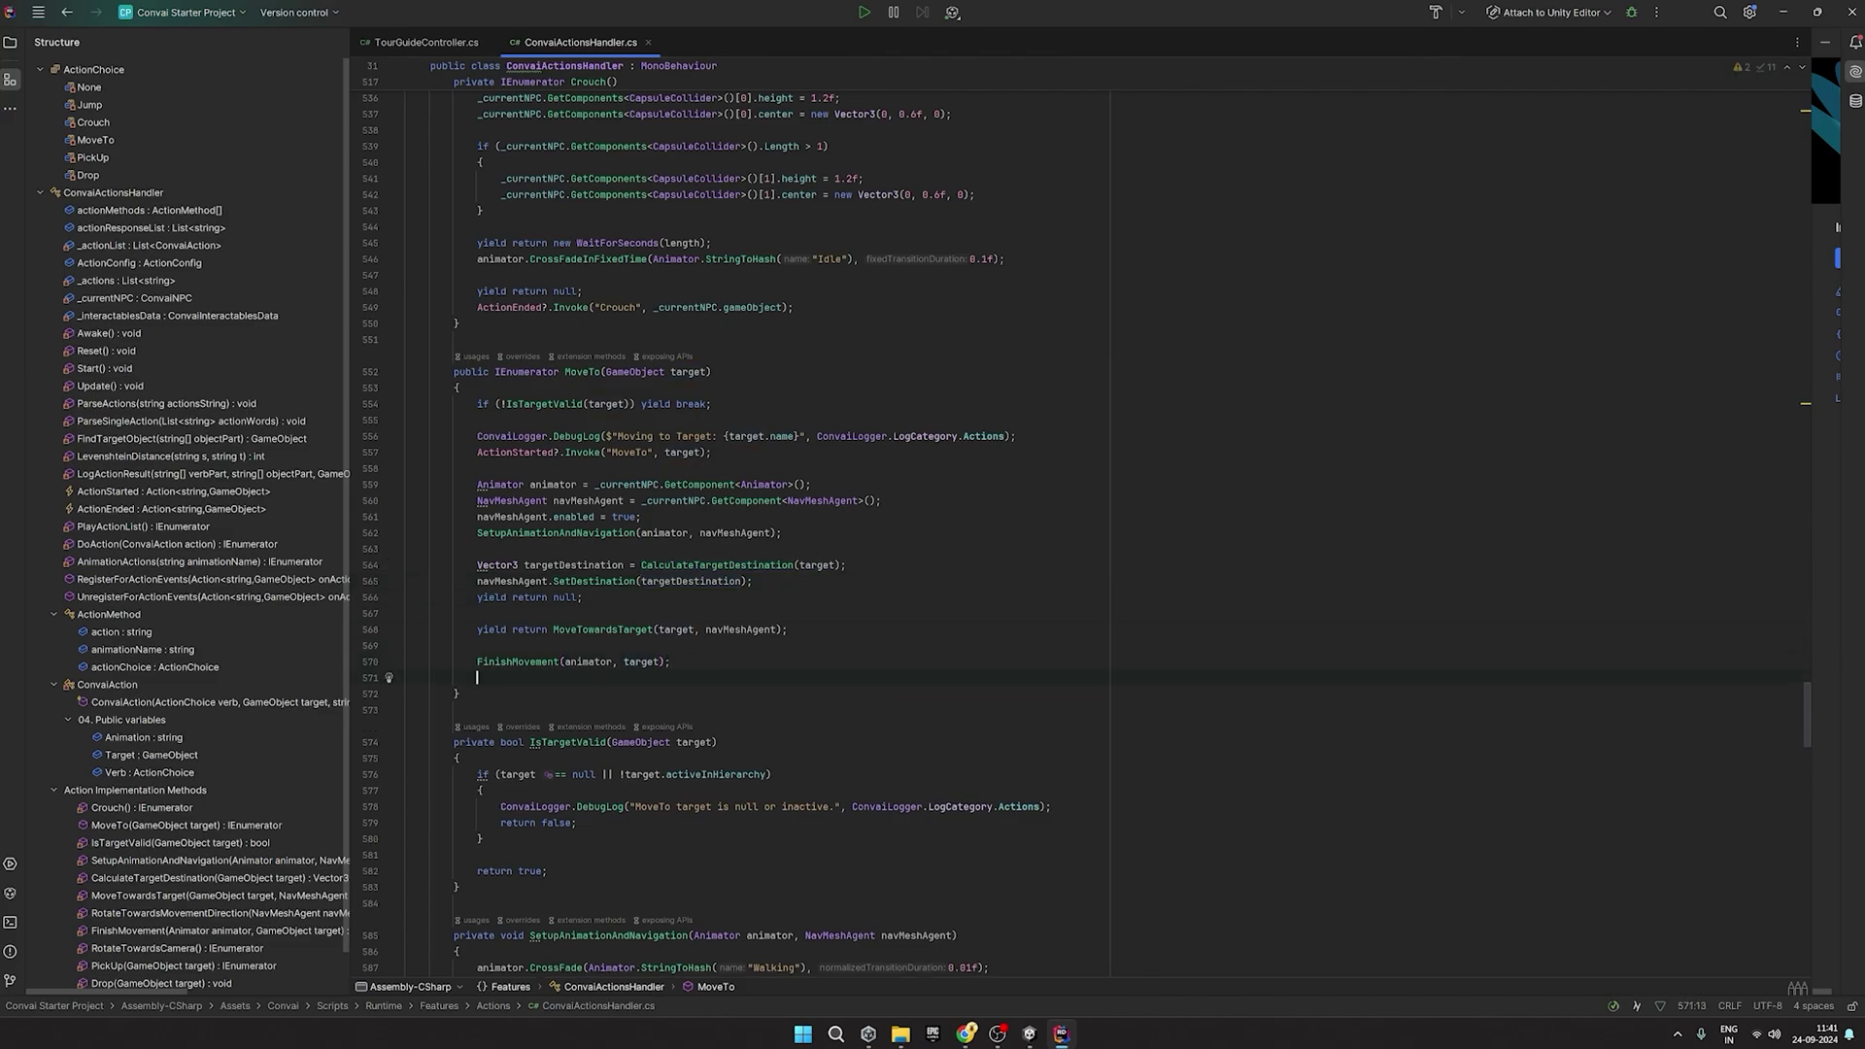
pyautogui.write('navMeshAgent.enabled = false;')
# Comment out the applyRootMotion and updateRotation lines in SetupAnimationAndNavigation.
pyautogui.keyDown('ctrl'); pyautogui.click(526, 534); pyautogui.keyUp('ctrl')
pyautogui.scroll(-8, 525, 534)
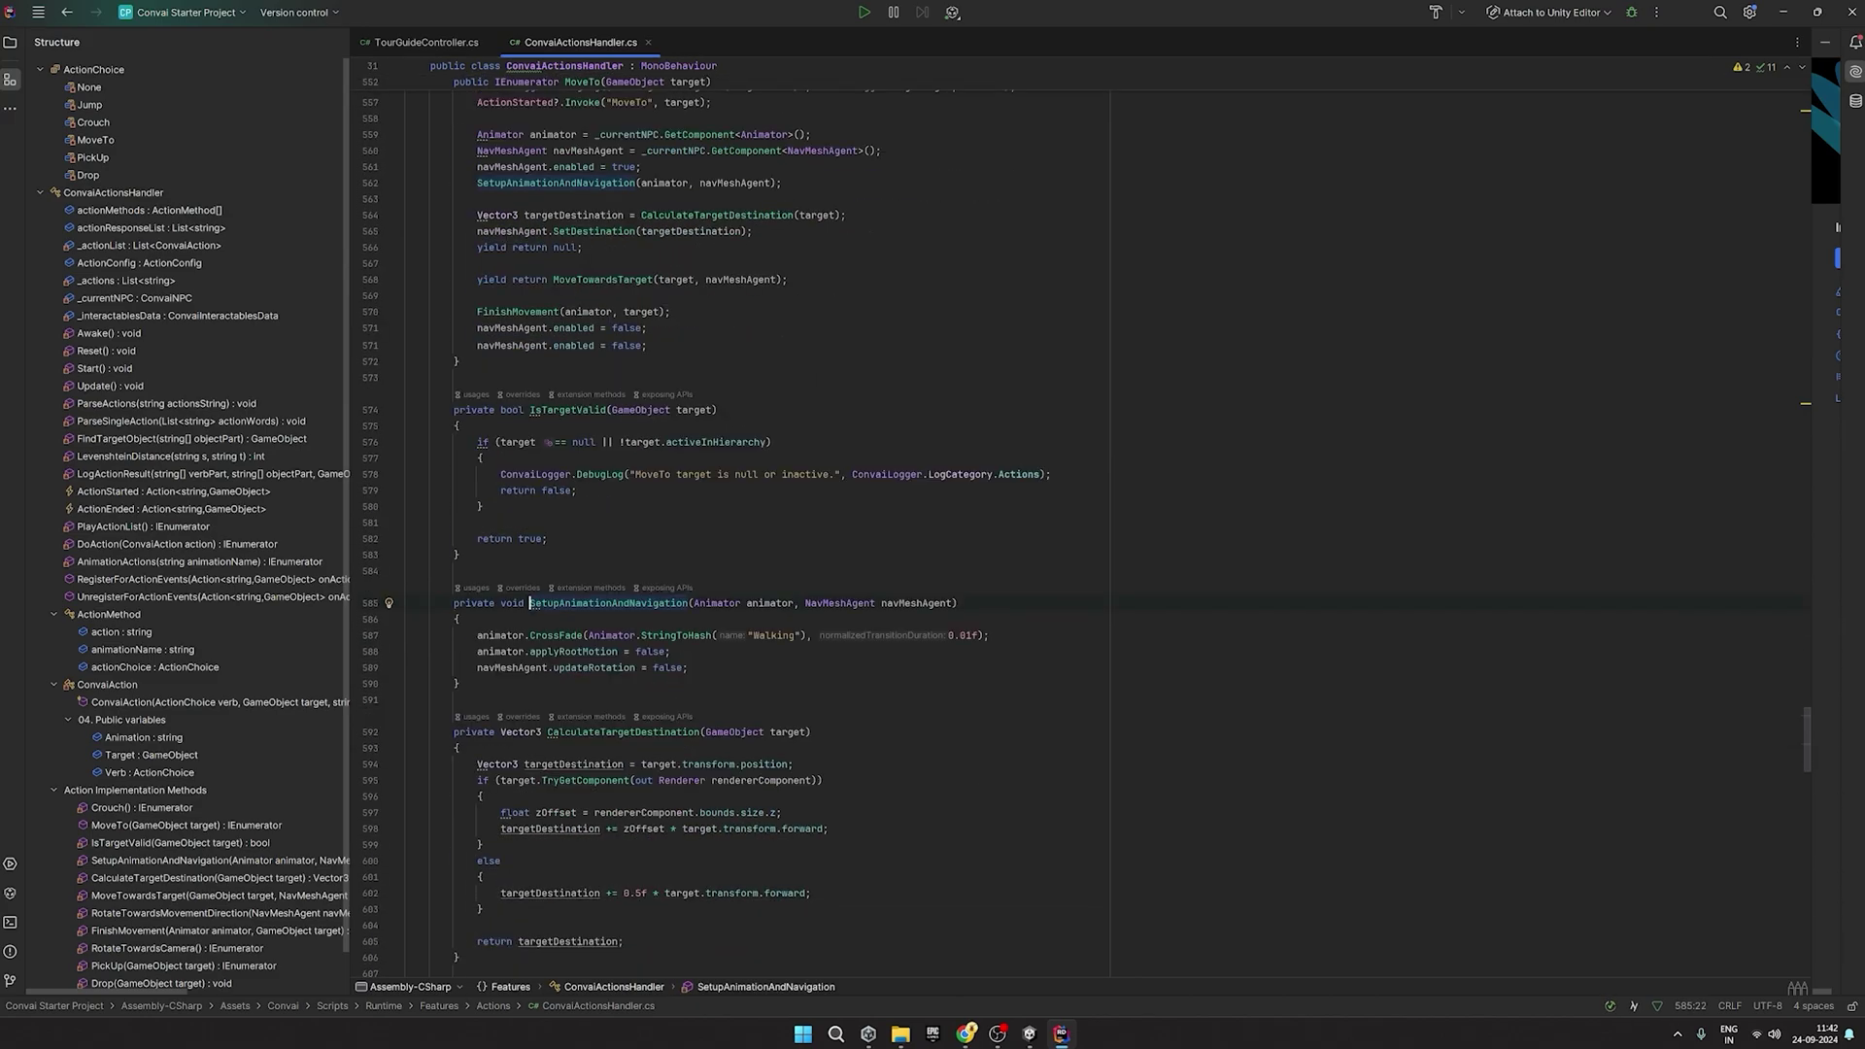
pyautogui.moveTo(687, 613); pyautogui.dragTo(477, 599)
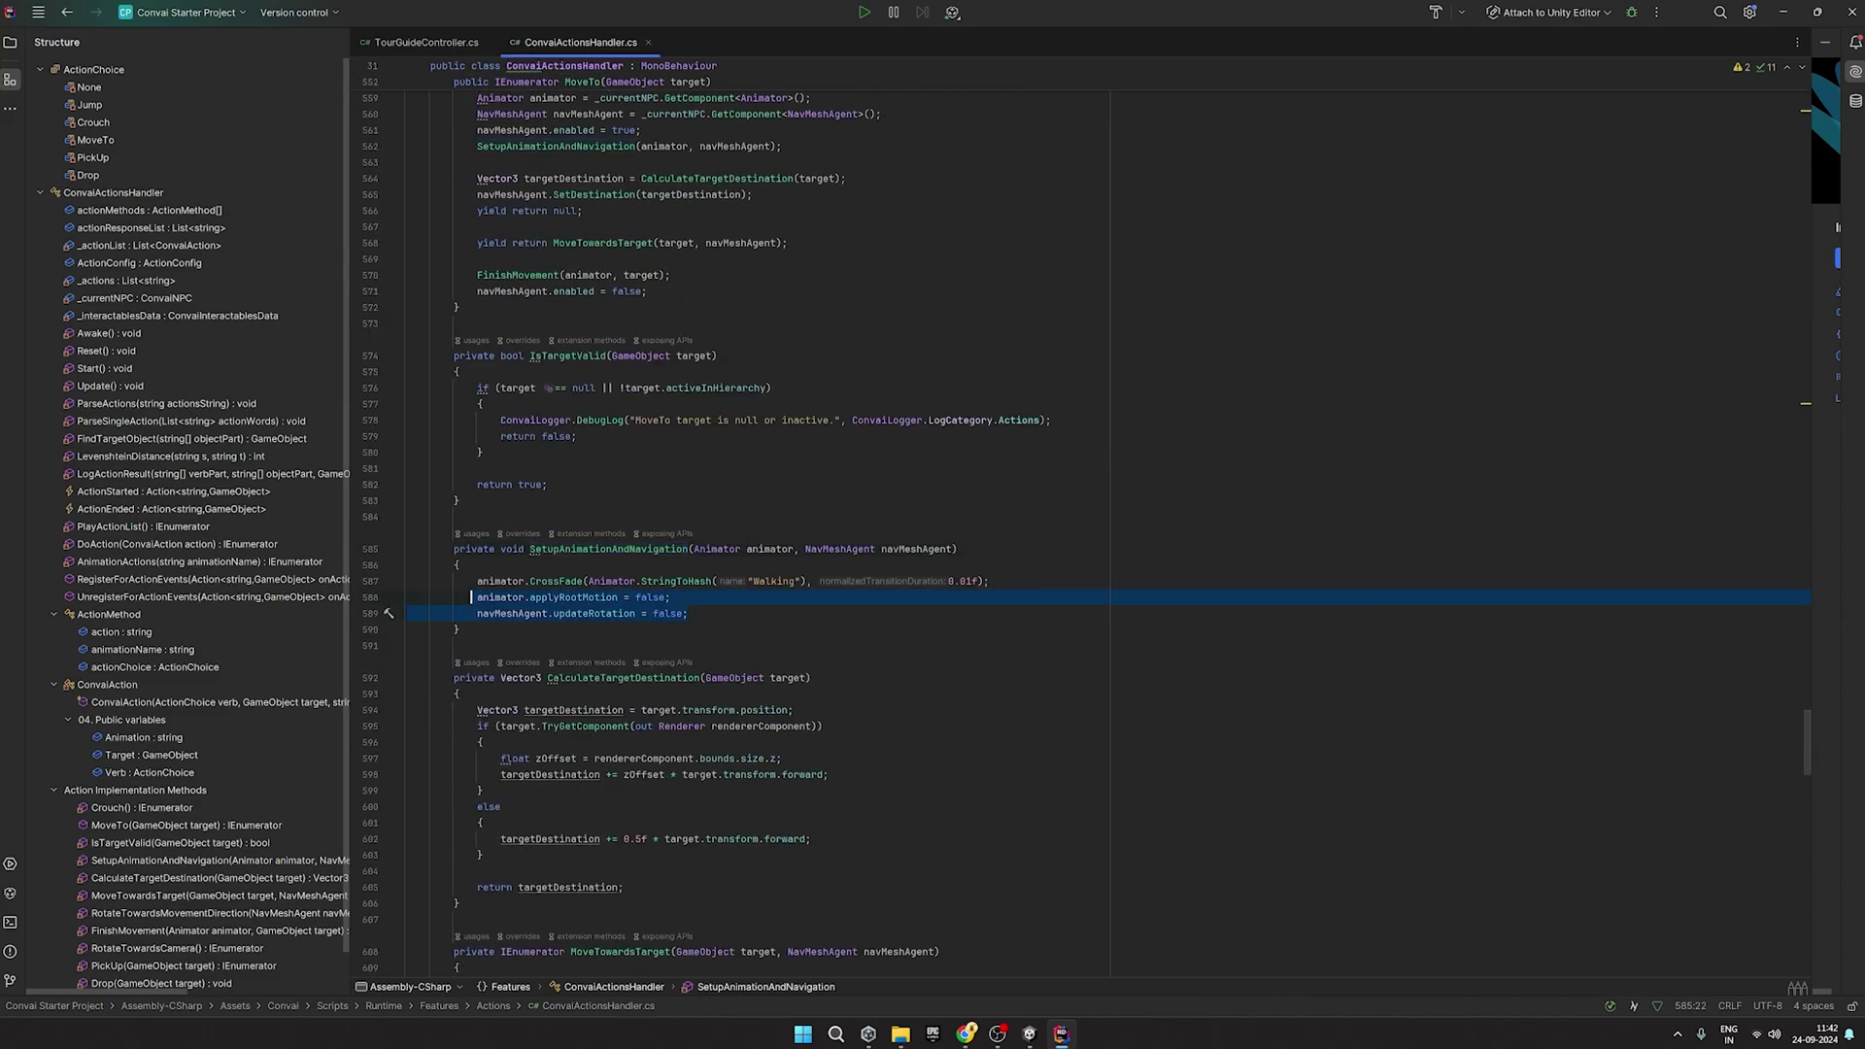
pyautogui.click(476, 599)
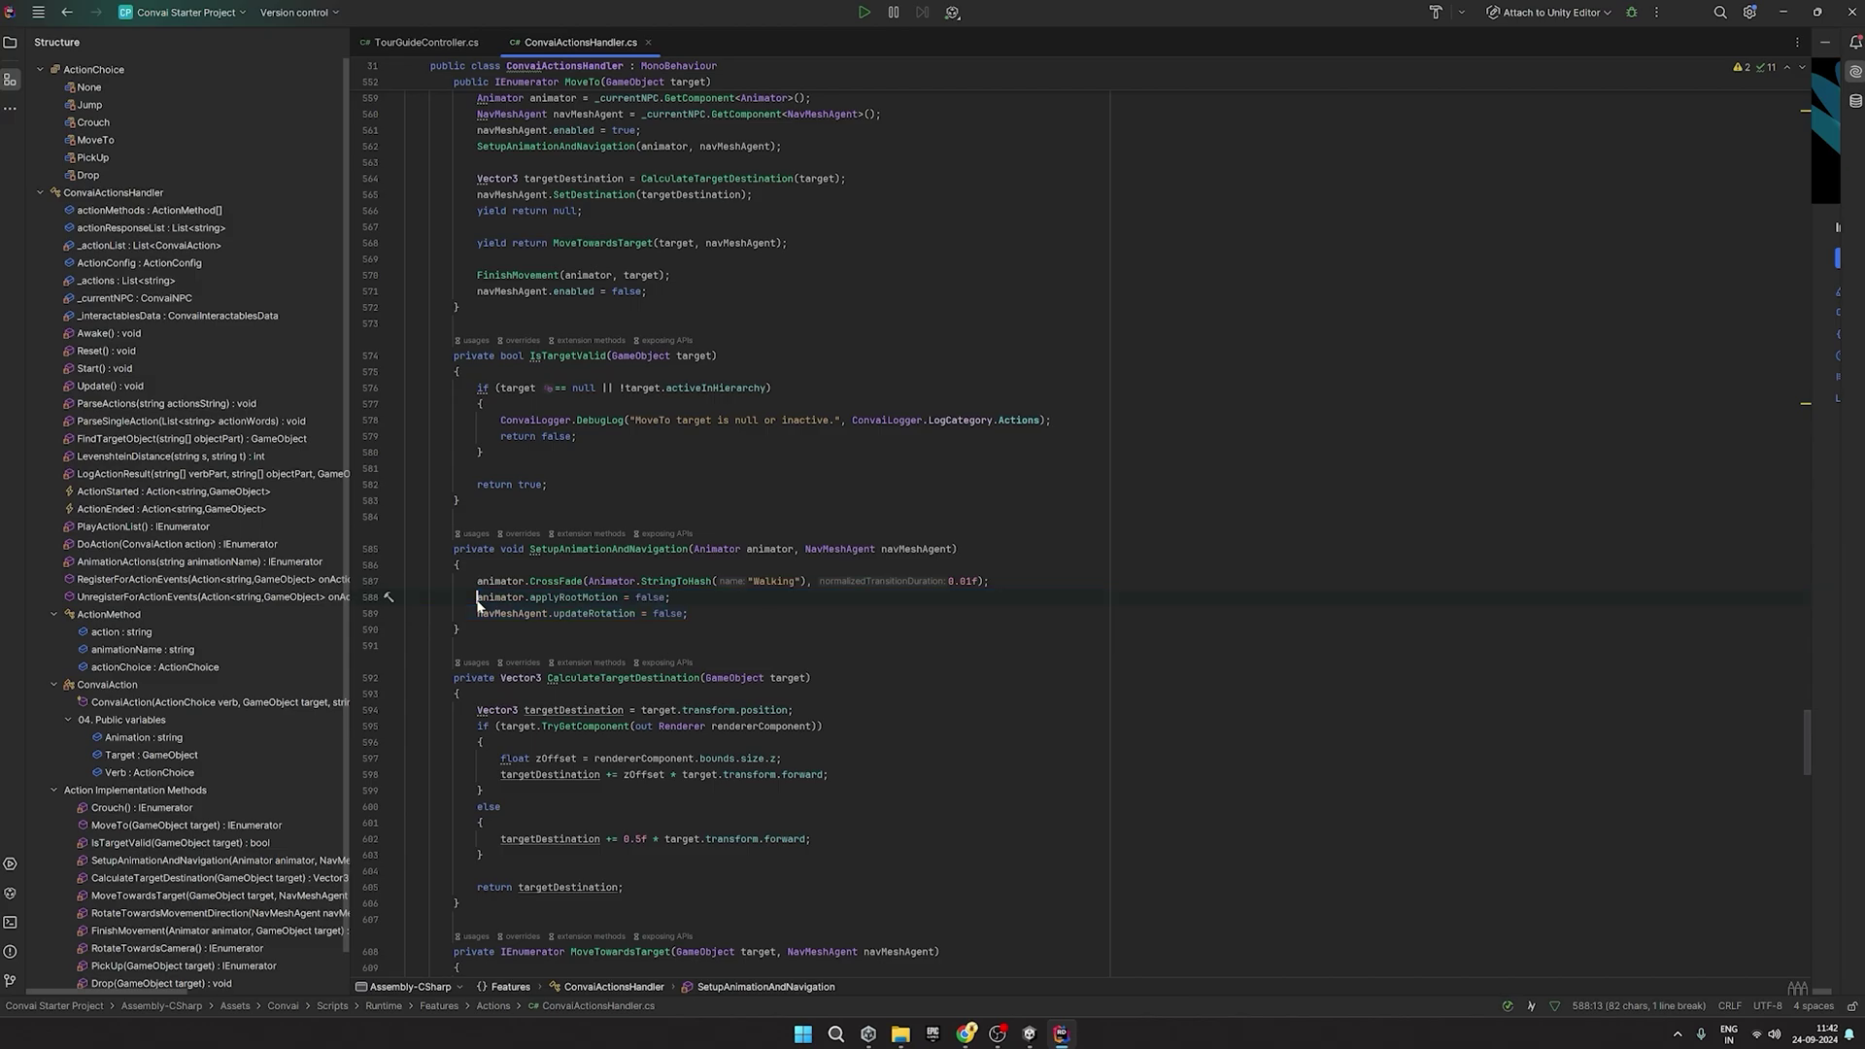
pyautogui.write('//')
pyautogui.write('//')
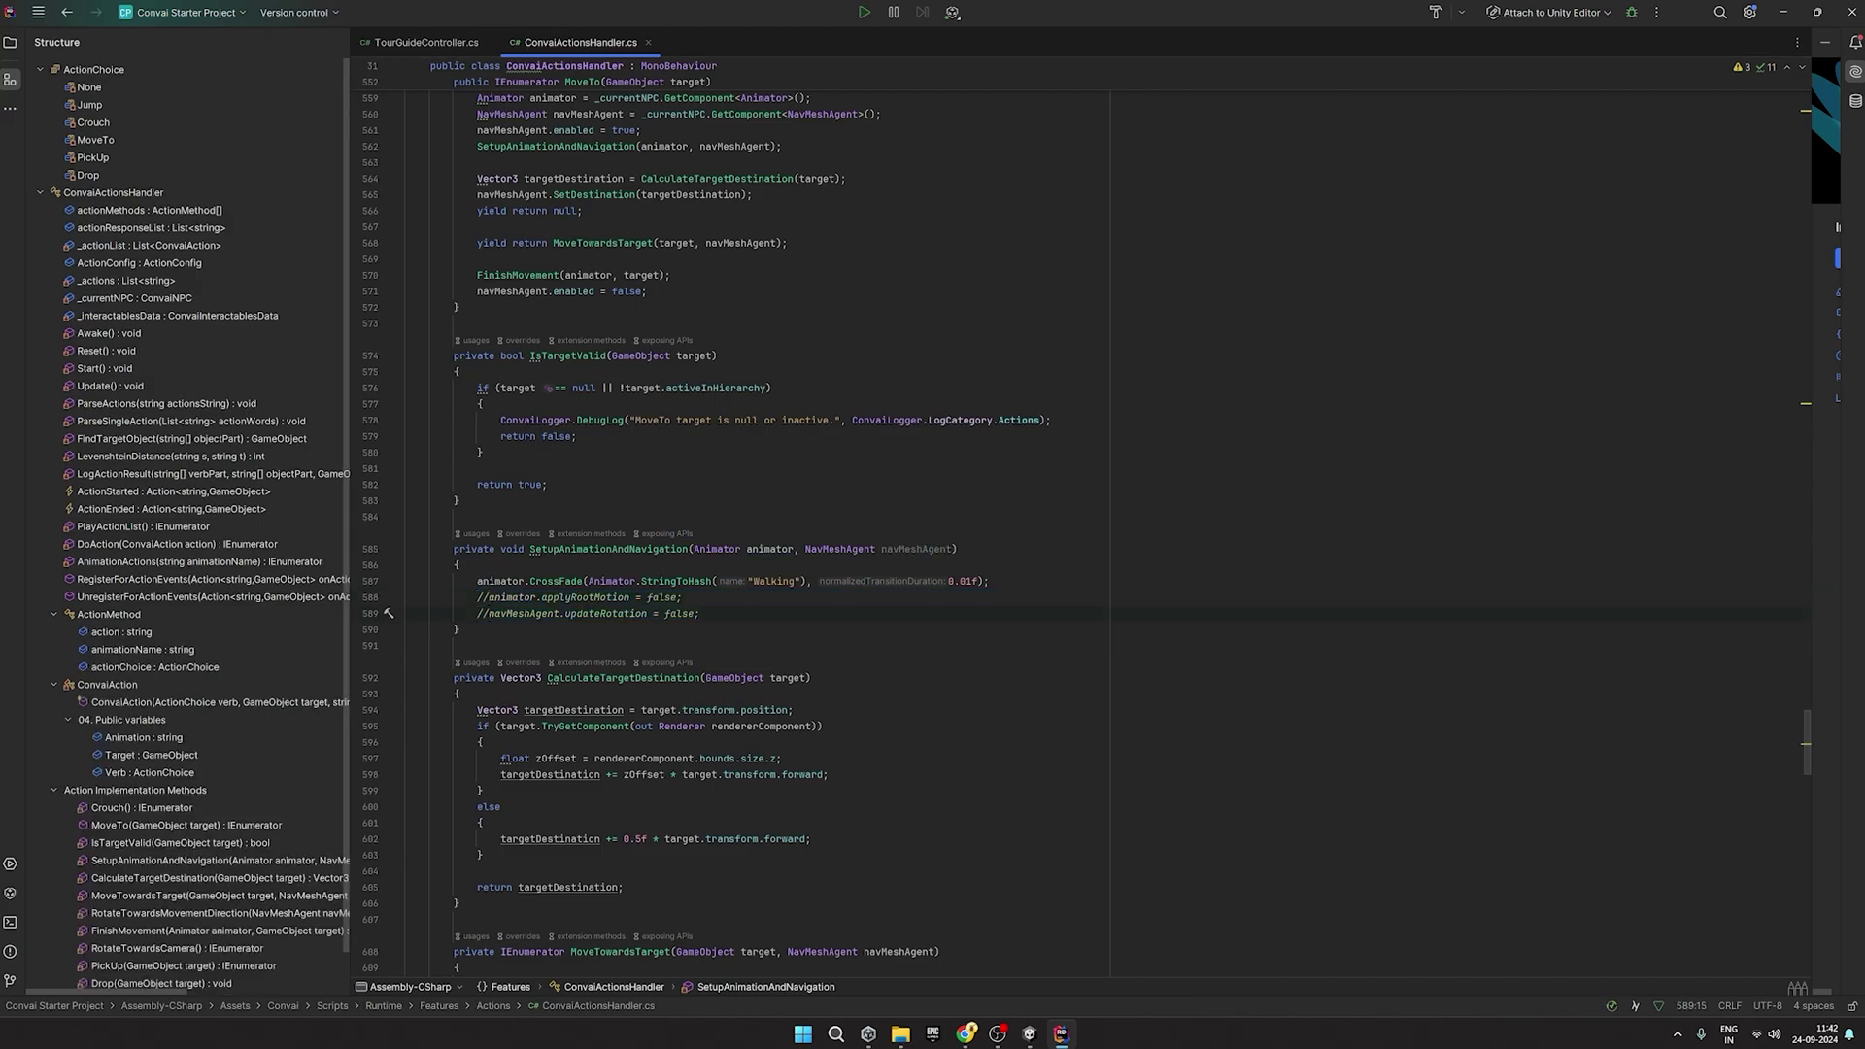
# Review FinishMovement's definition and MoveTo, then return to TourGuideController.cs.
pyautogui.keyDown('ctrl'); pyautogui.click(518, 276); pyautogui.keyUp('ctrl')
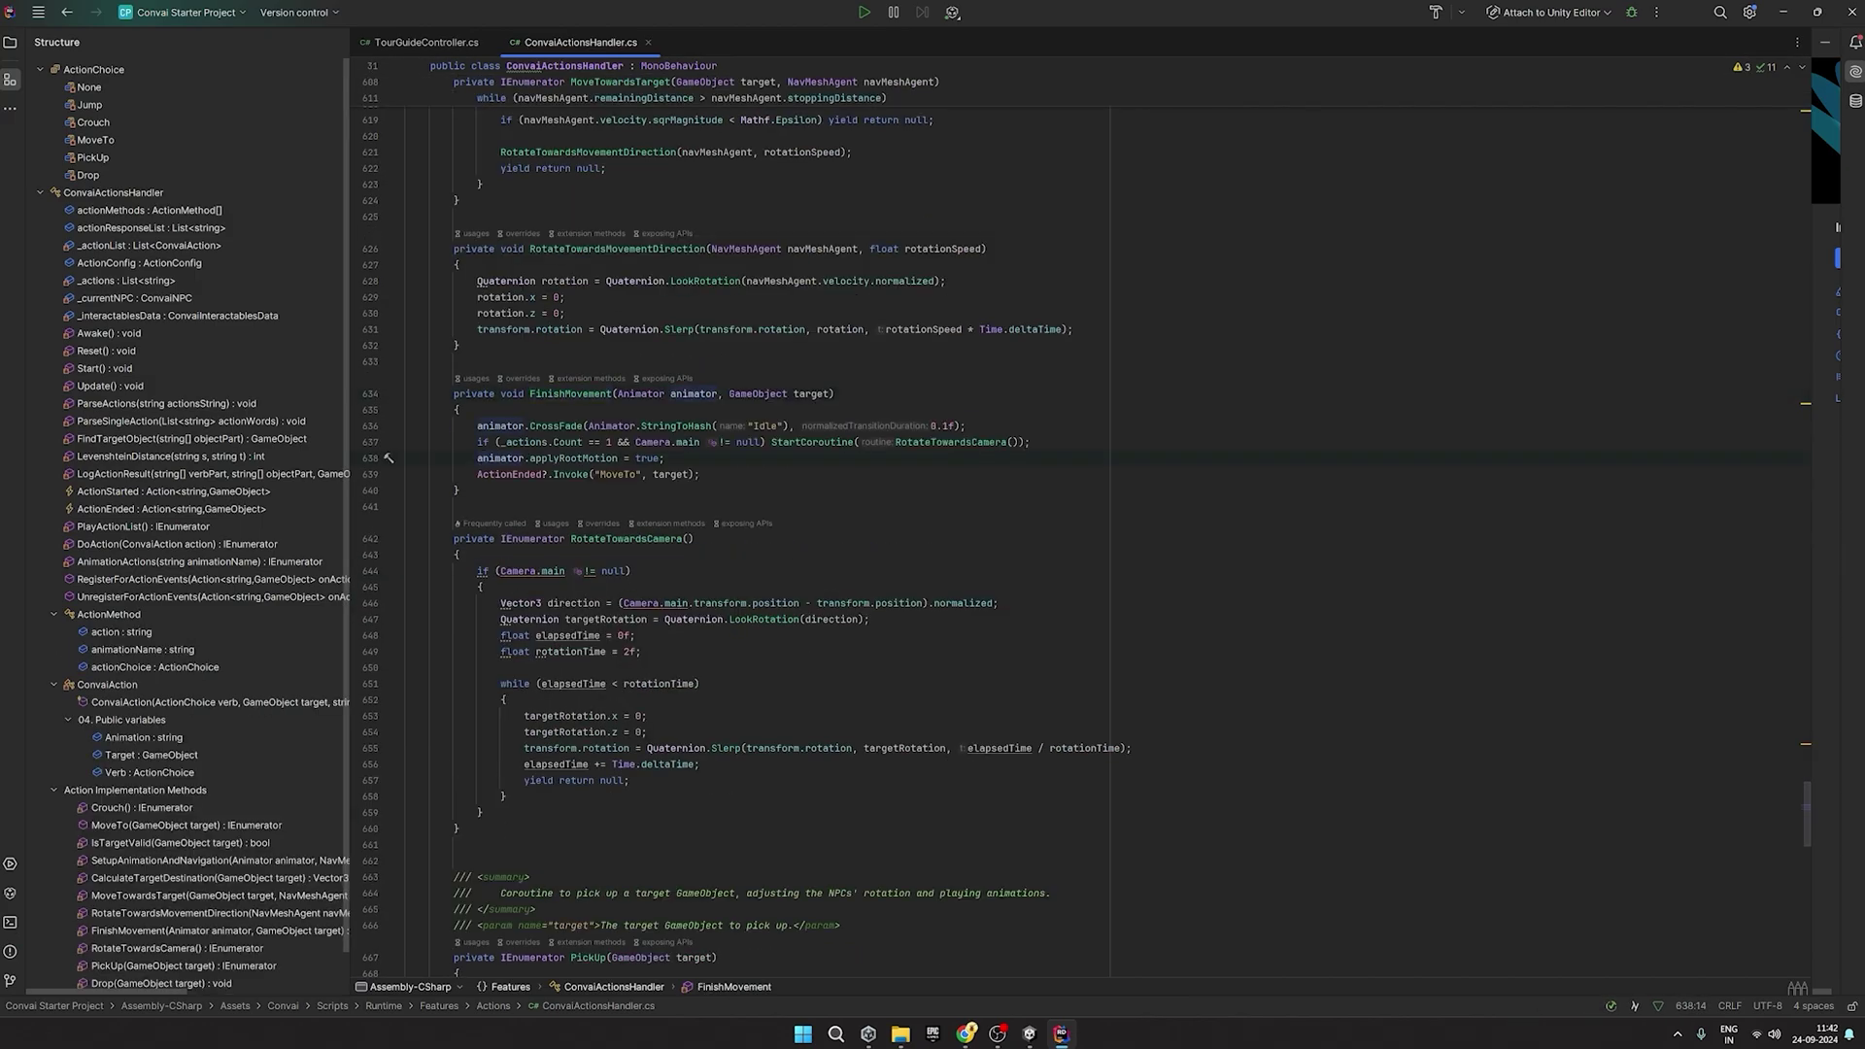
pyautogui.scroll(15, 746, 544)
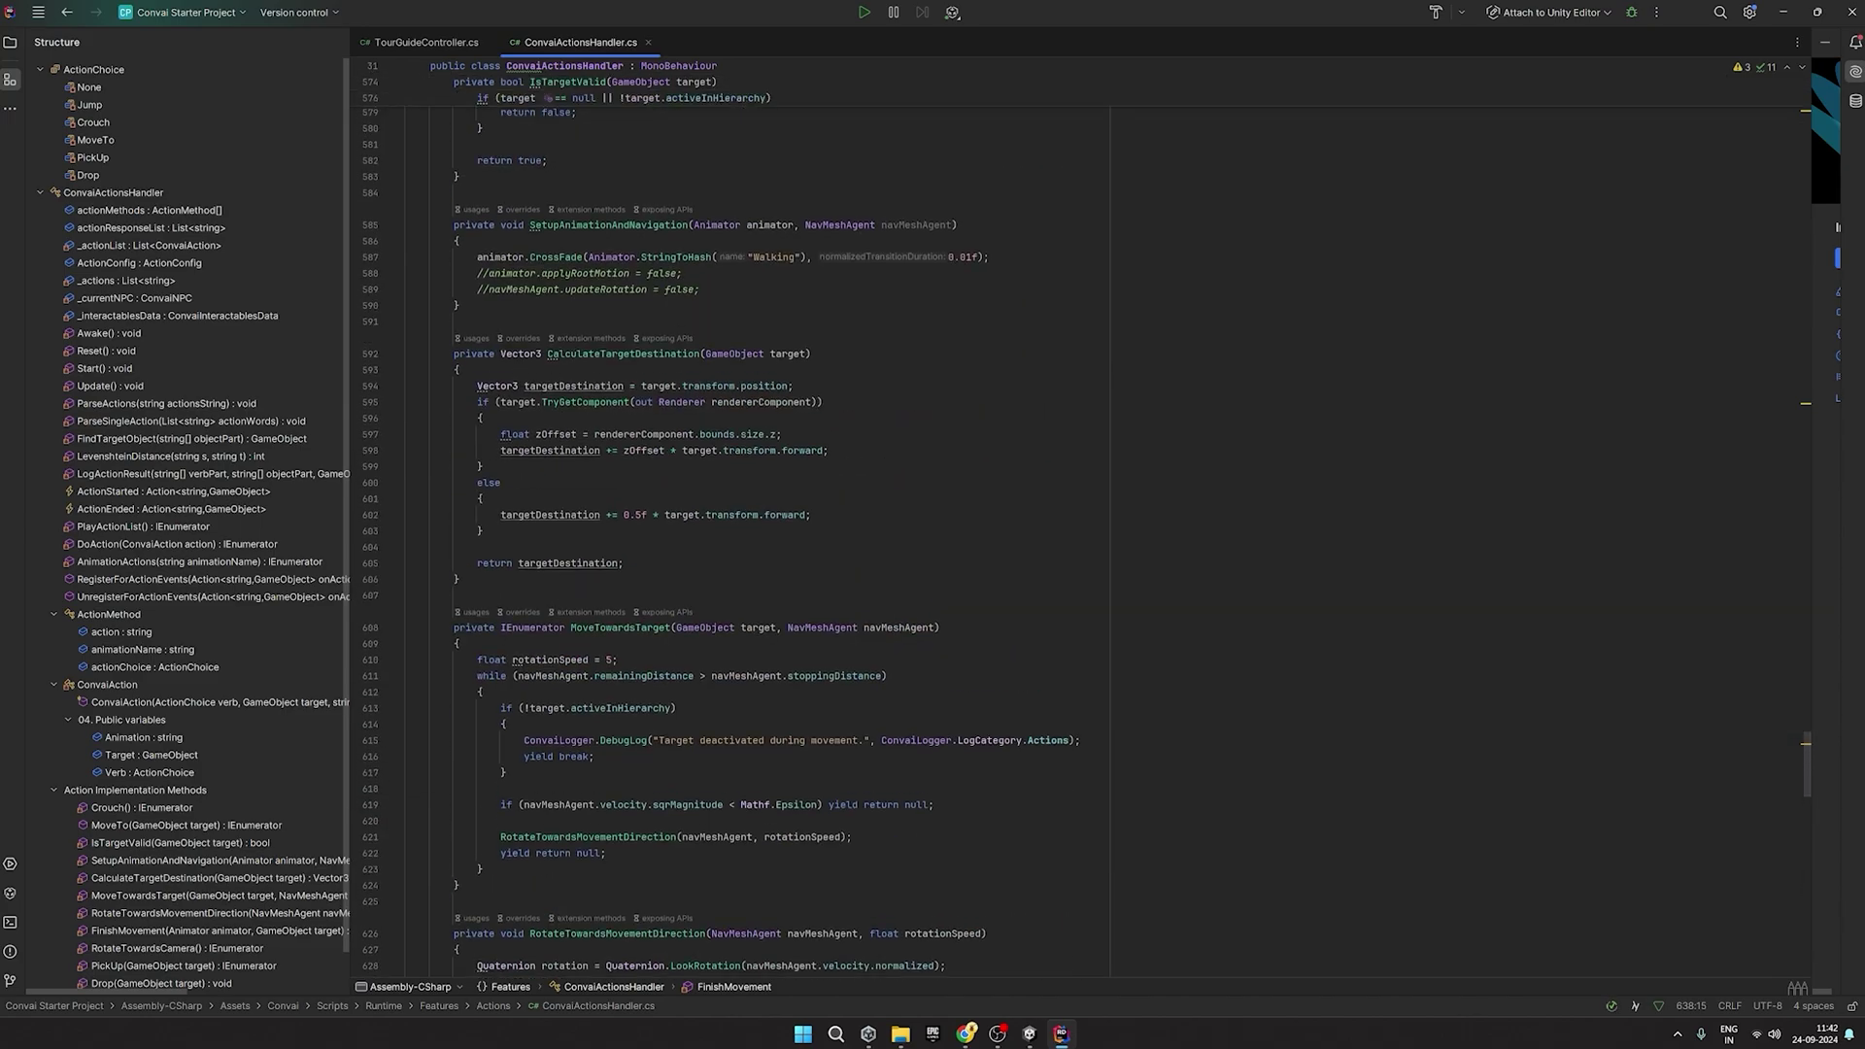
pyautogui.scroll(5, 745, 524)
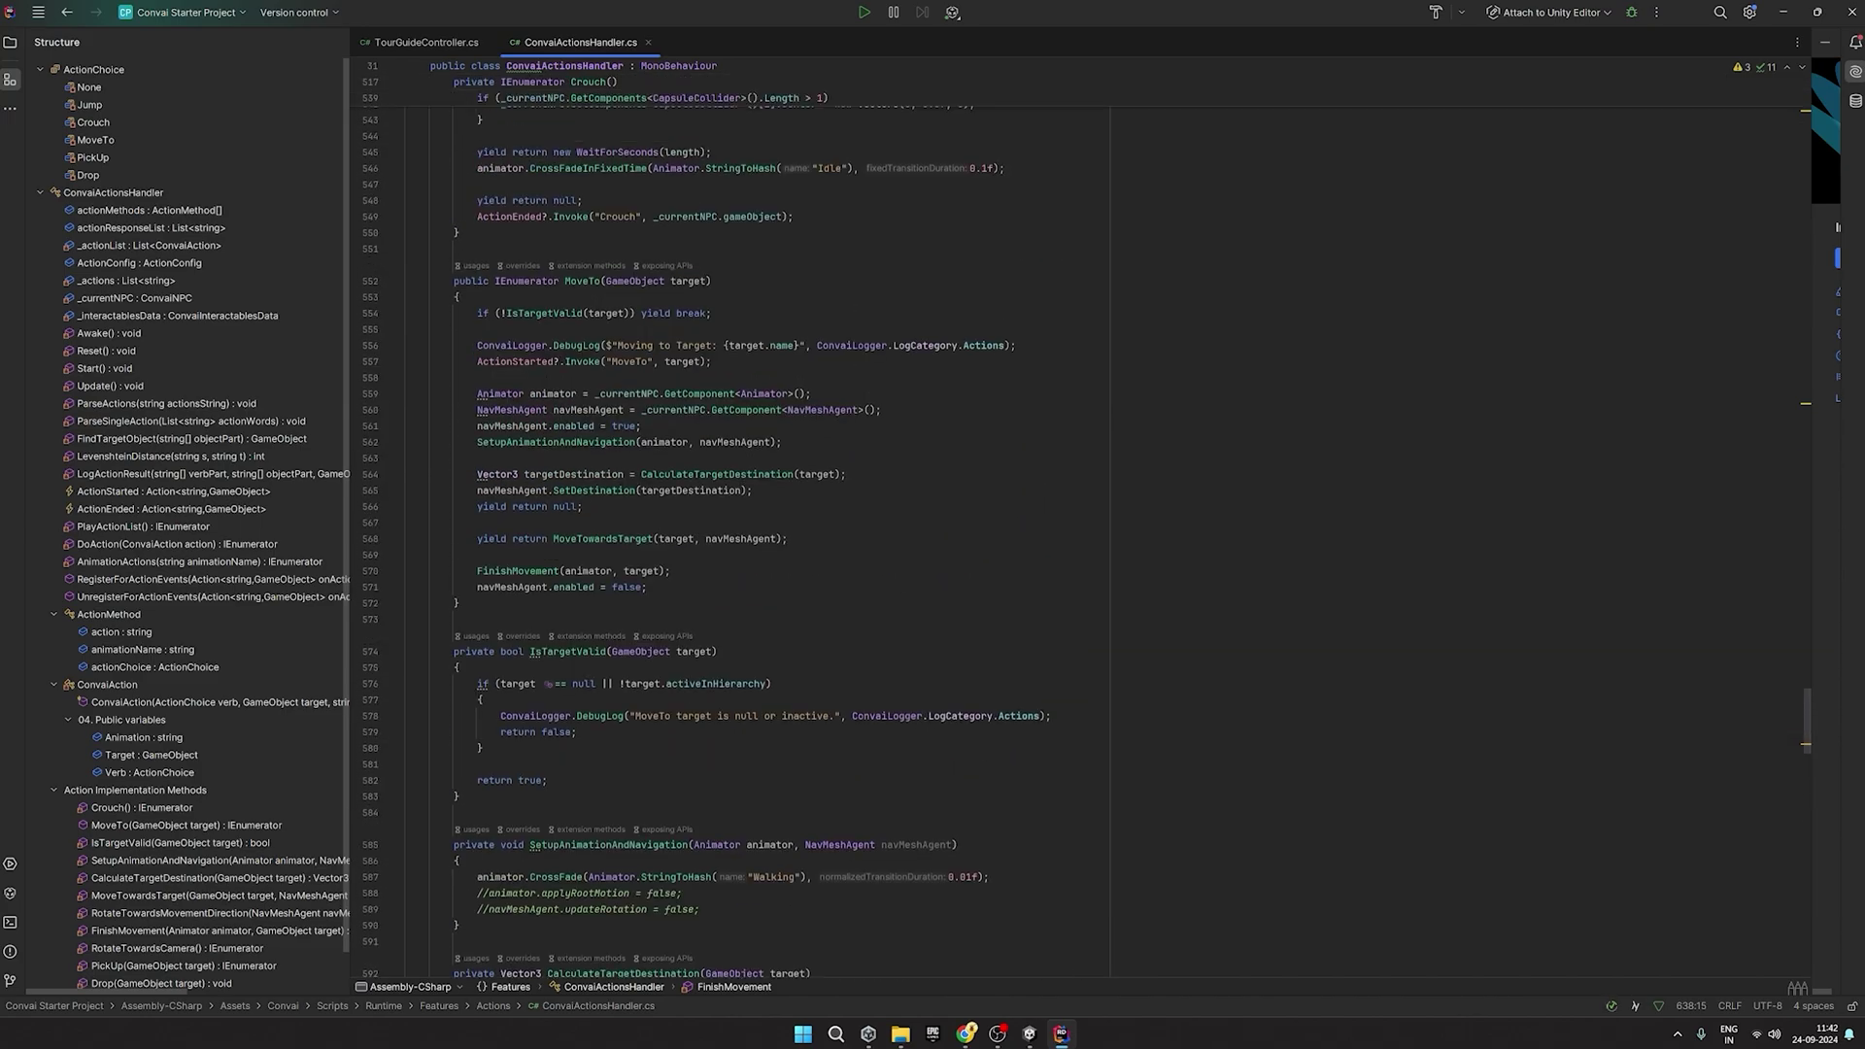
pyautogui.click(427, 42)
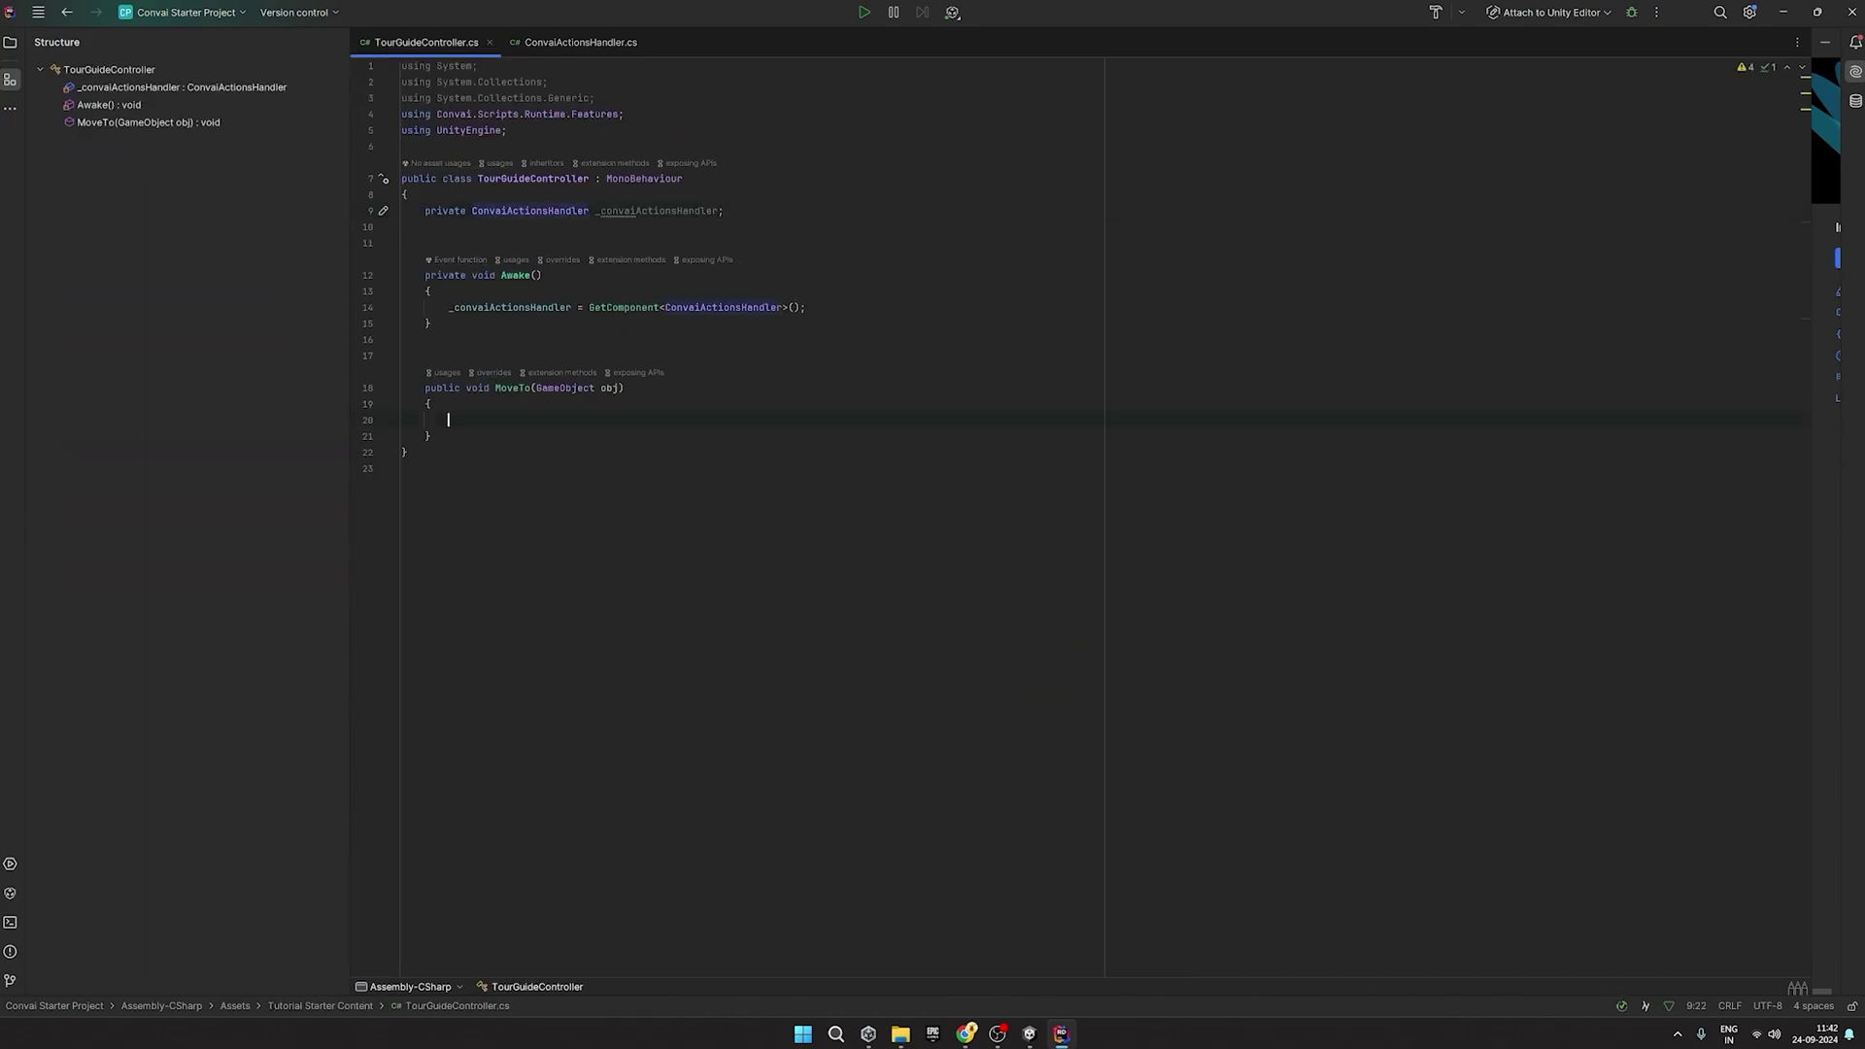
# Inside MoveTo, wrap _convaiActionsHandler.MoveTo(obj) in a StartCoroutine call.
pyautogui.write('_convaiActionsHandler.MoveTo(')
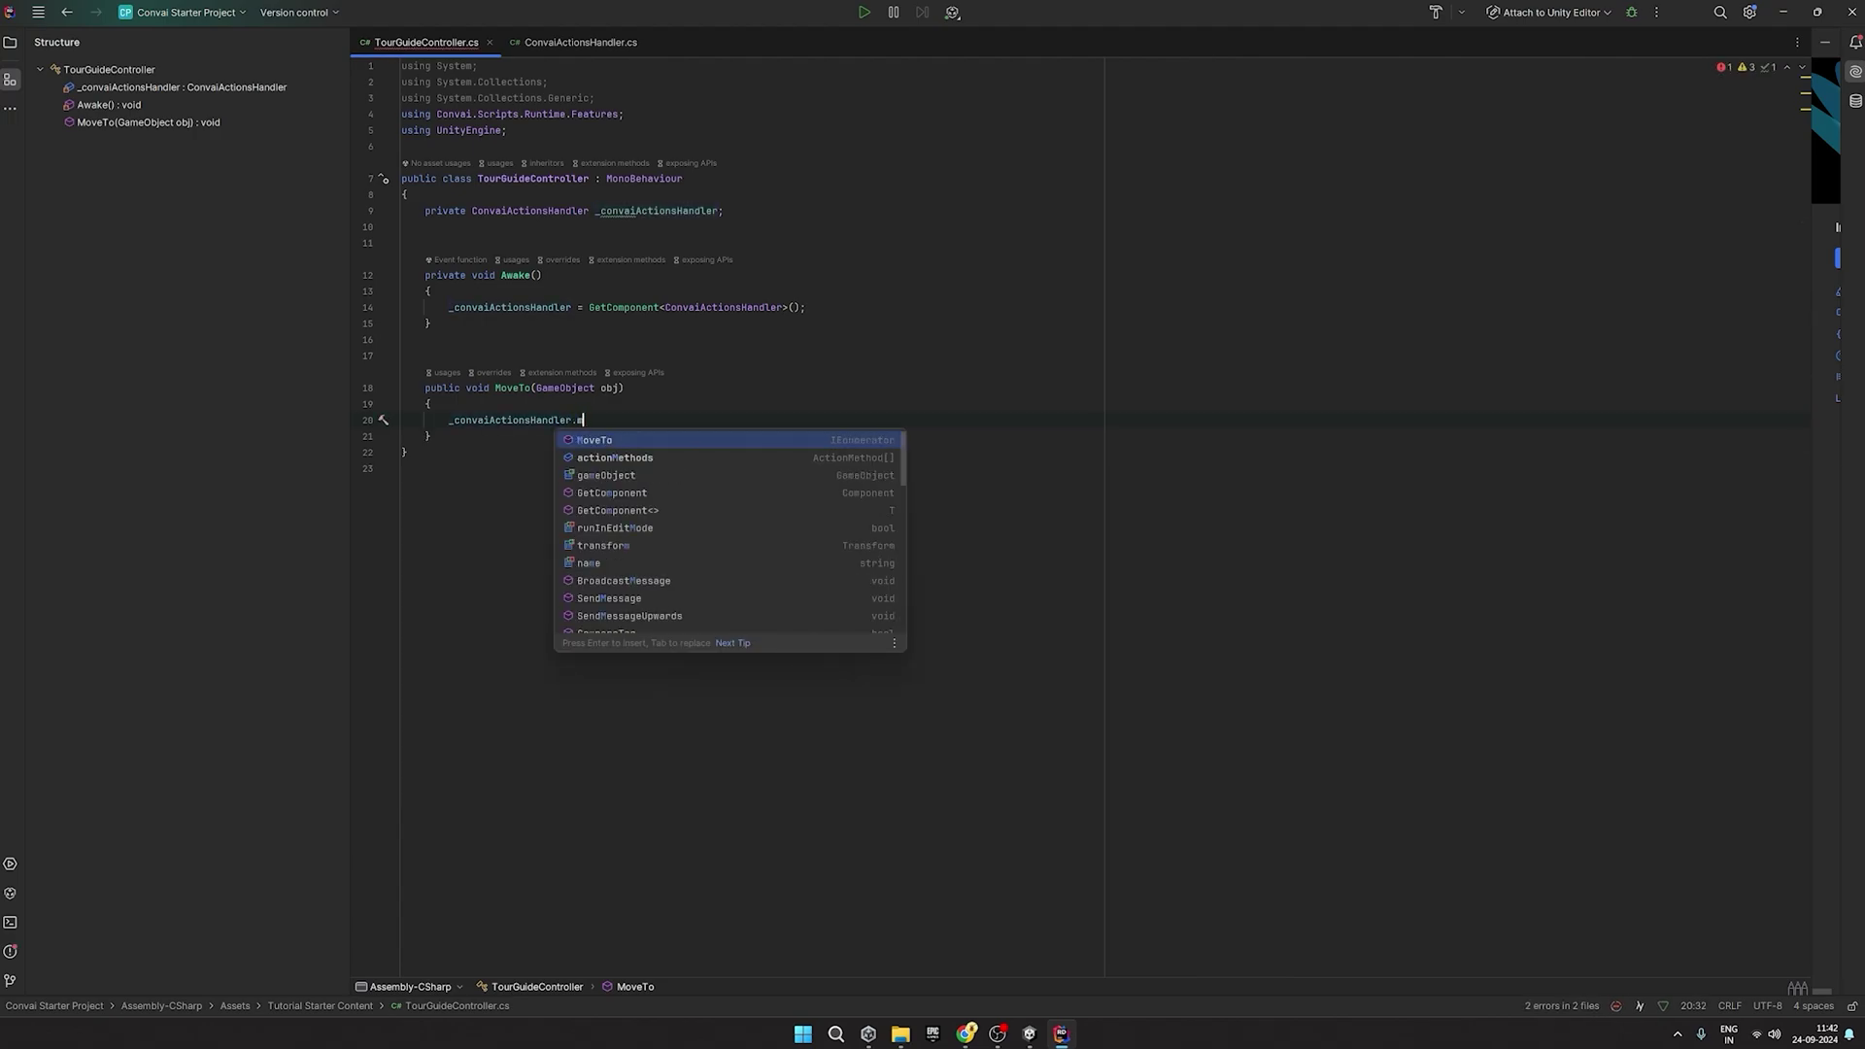
pyautogui.write('o')
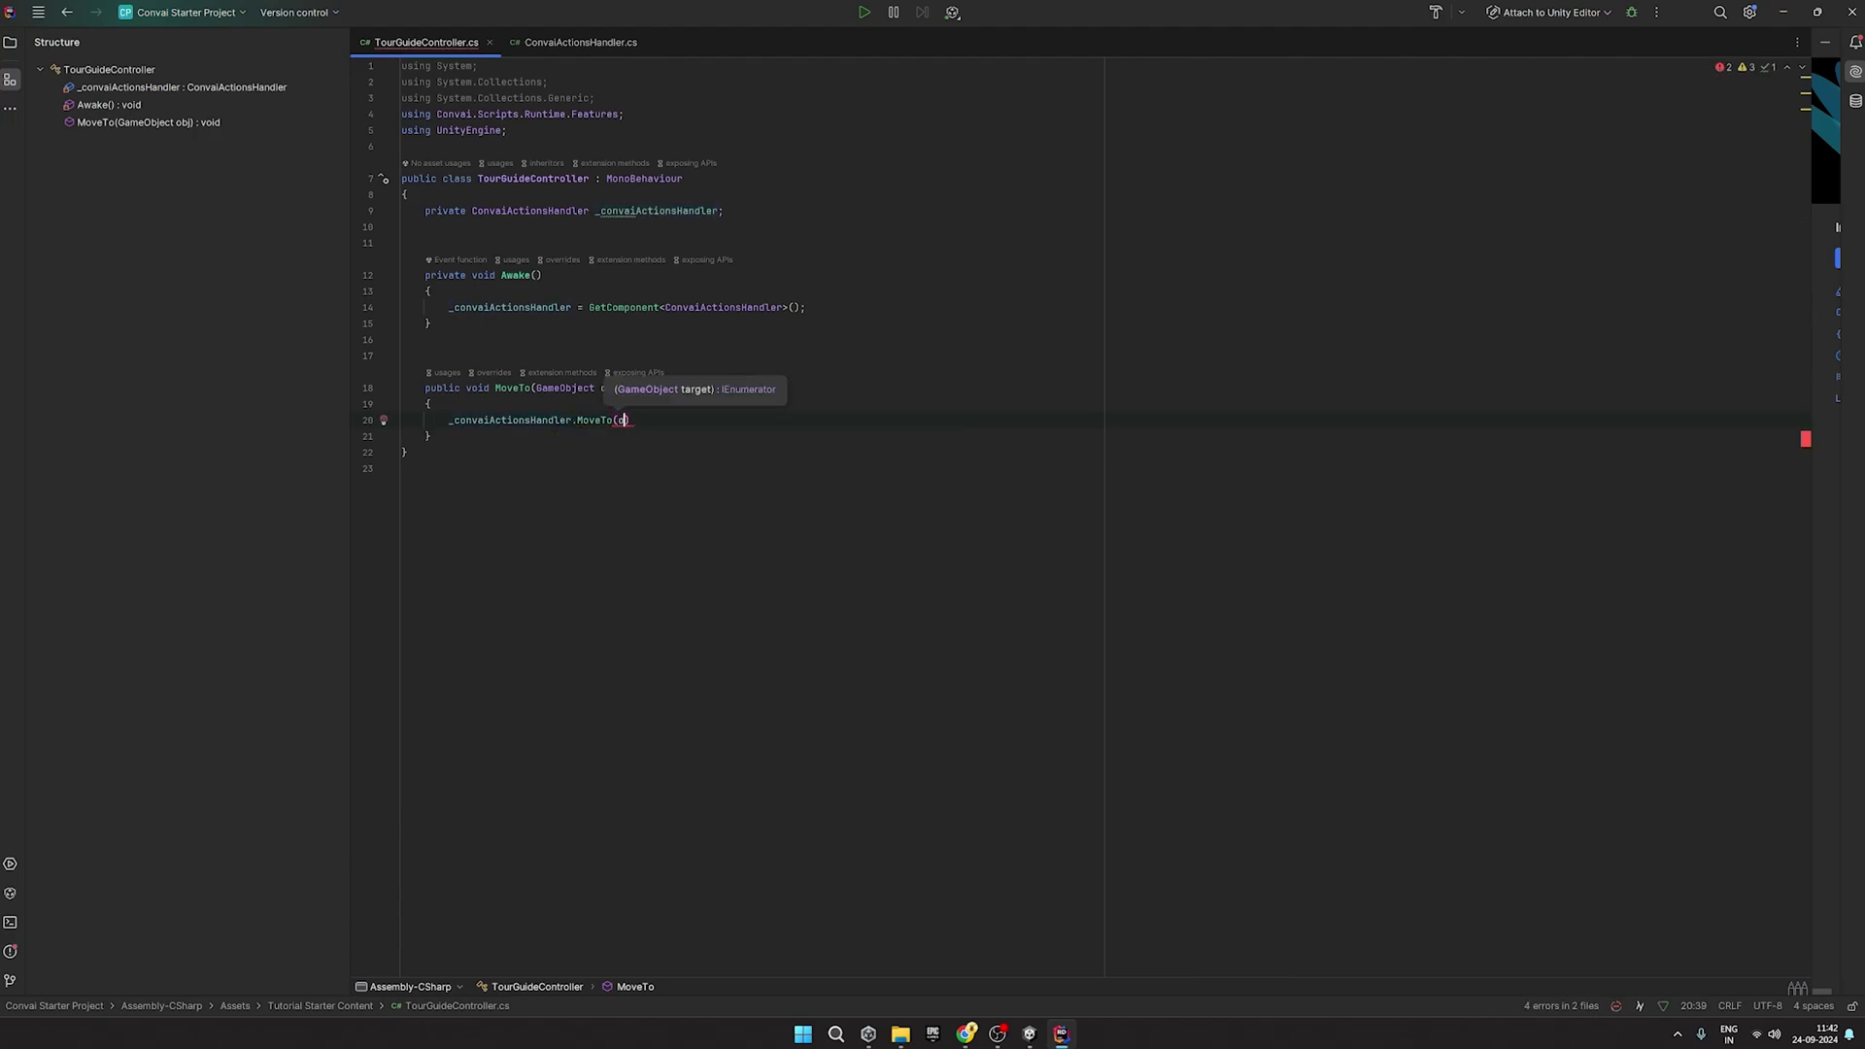
pyautogui.write('bj);')
pyautogui.press('Left')
pyautogui.hotkey('ctrl', 'shift', 'Left')
pyautogui.hotkey('ctrl', 'shift', 'Left')
pyautogui.hotkey('ctrl', 'shift', 'Left')
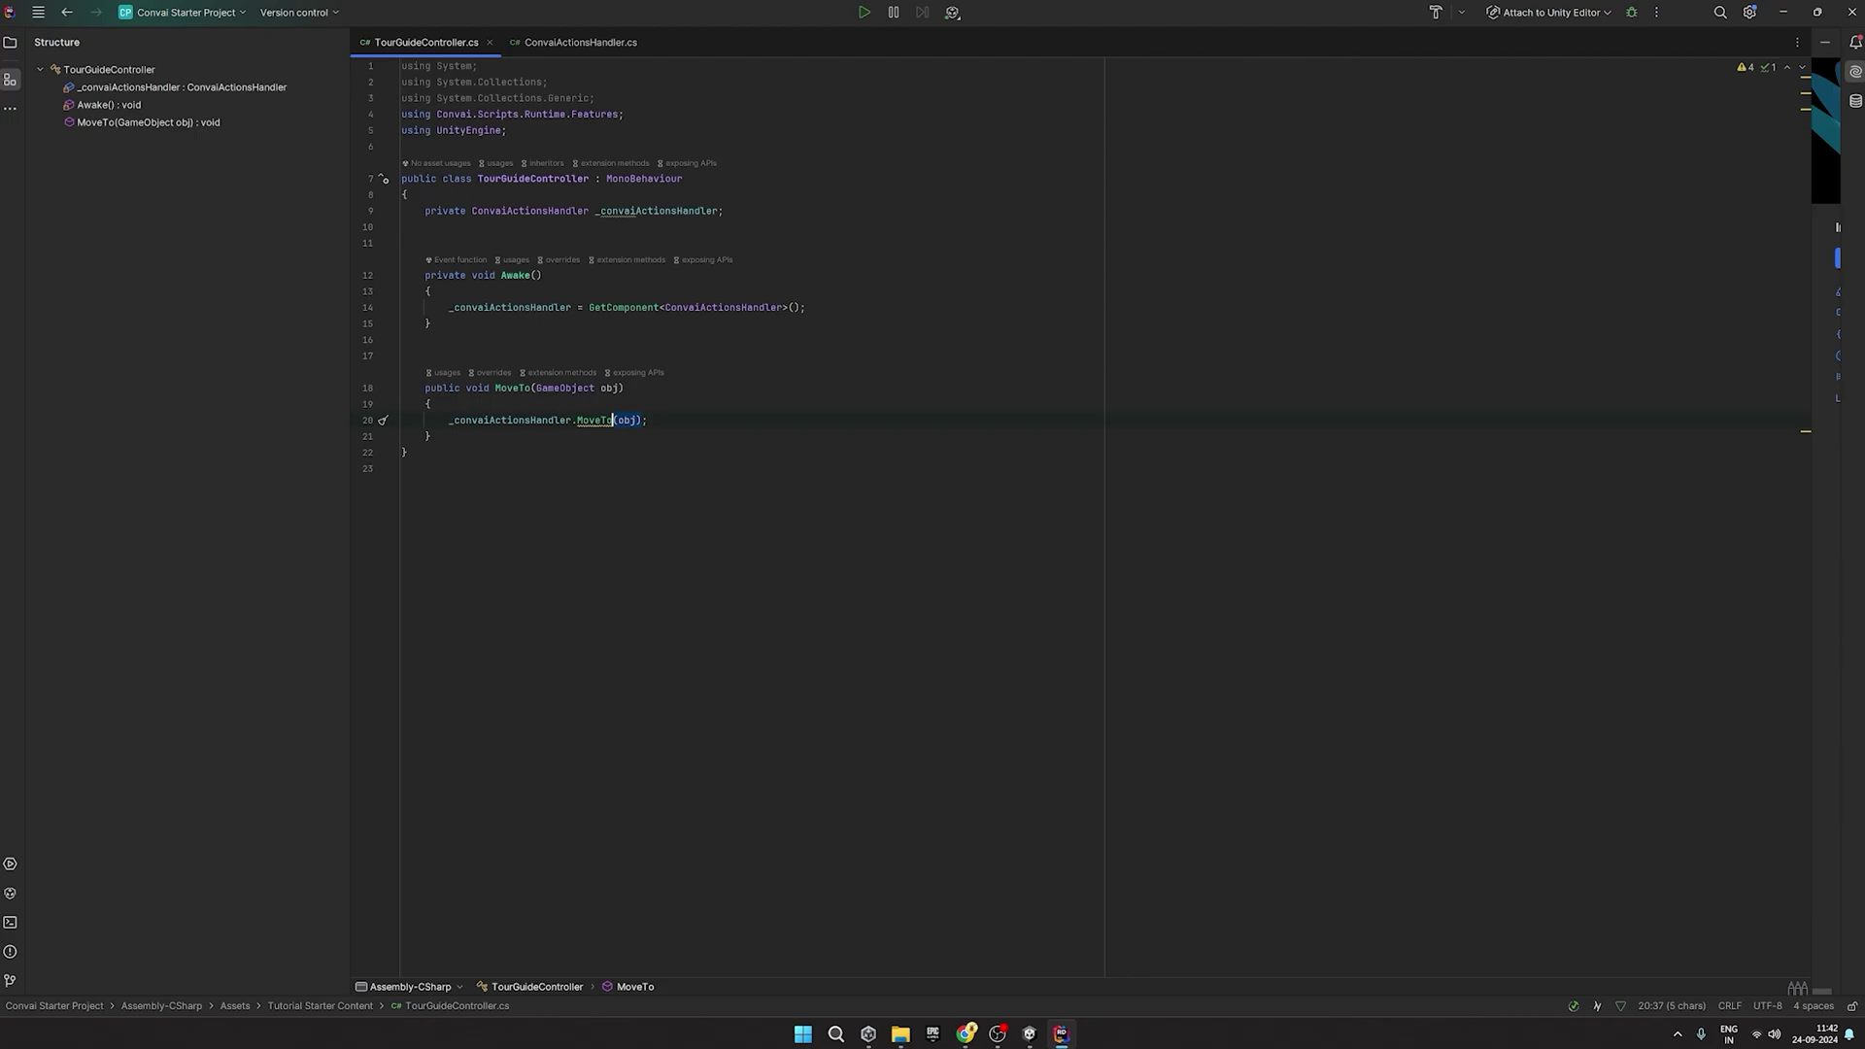
pyautogui.hotkey('ctrl', 'shift', 'Left')
pyautogui.hotkey('ctrl', 'shift', 'Left')
pyautogui.hotkey('ctrl', 'shift', 'Left')
pyautogui.hotkey('ctrl', 'shift', 'Left')
pyautogui.hotkey('ctrl', 'shift', 'Left')
pyautogui.hotkey('ctrl', 'shift', 'Right')
pyautogui.hotkey('ctrl', 'shift', 'Right')
pyautogui.hotkey('ctrl', 'c')
pyautogui.press('BackSpace')
pyautogui.write('Sta')
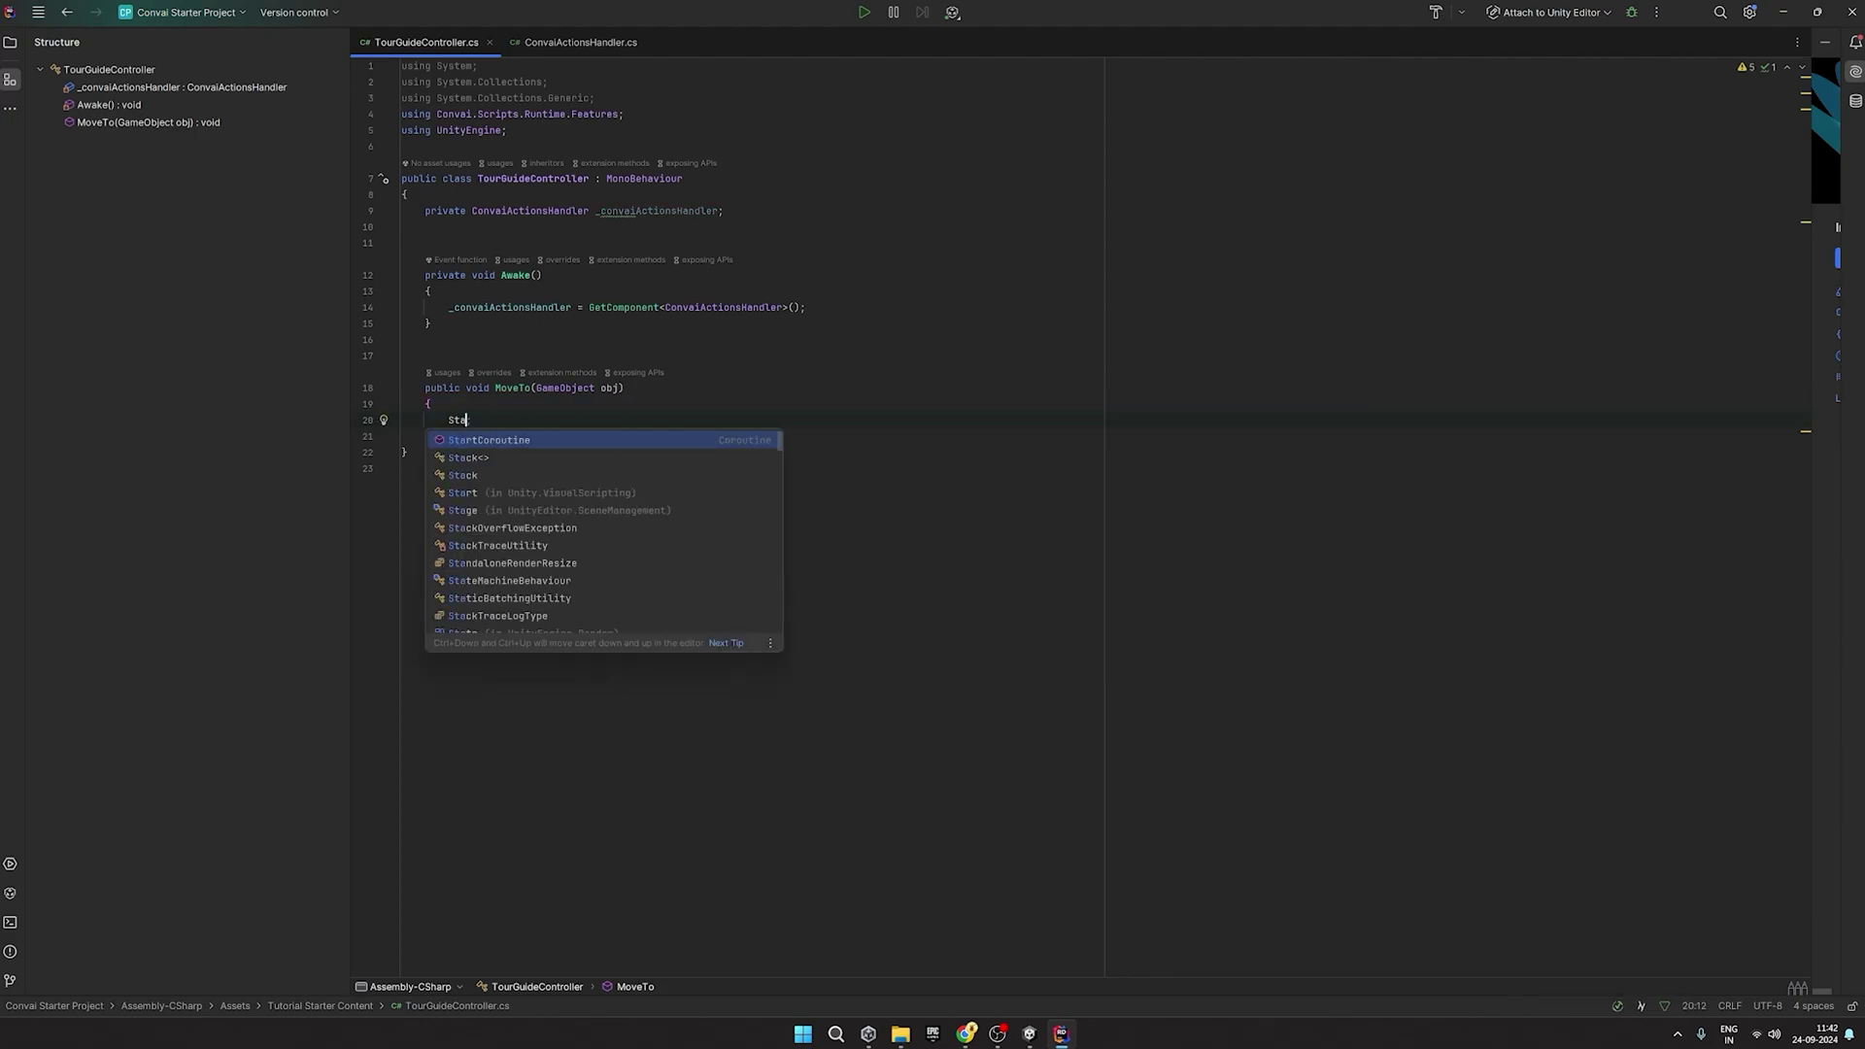
pyautogui.press('Return')
pyautogui.hotkey('ctrl', 'v')
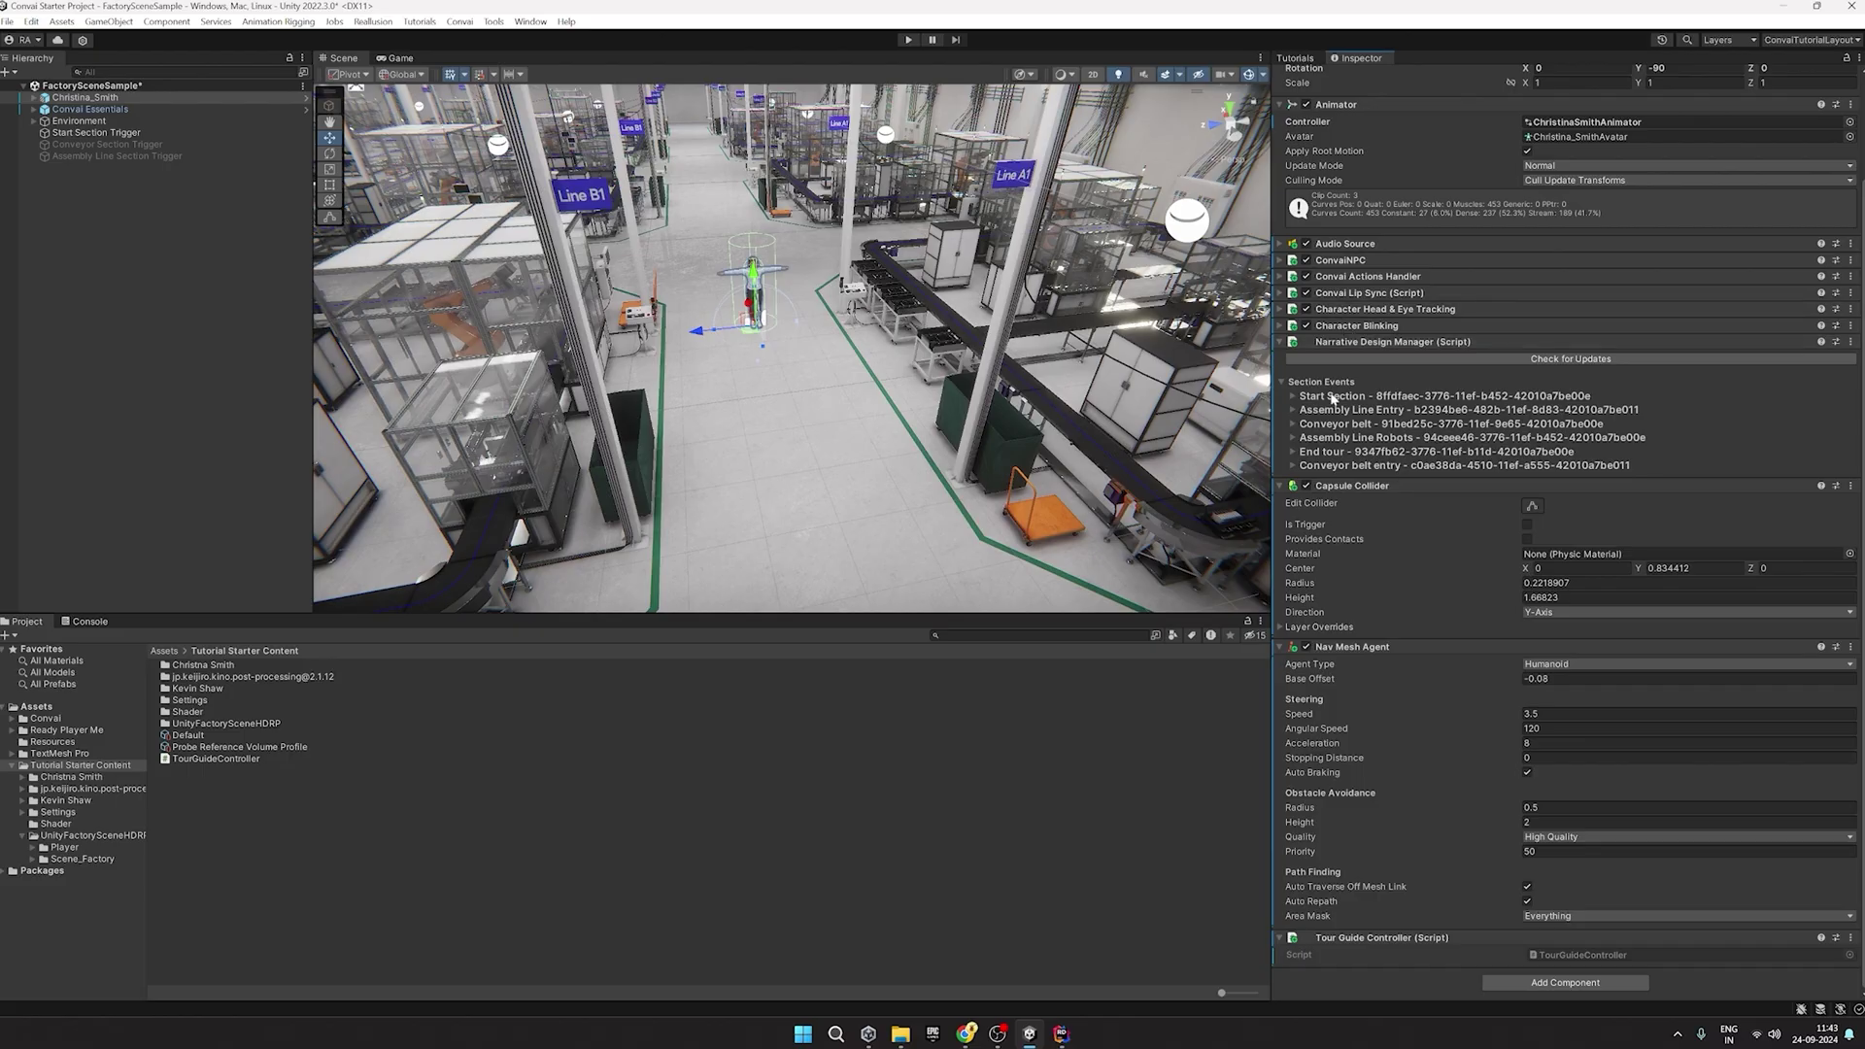
# Save, then make Conveyor belt entry's section start call TourGuideController.MoveTo with Conveyor Section Trigger.
pyautogui.click(134, 285)
pyautogui.hotkey('ctrl', 's')
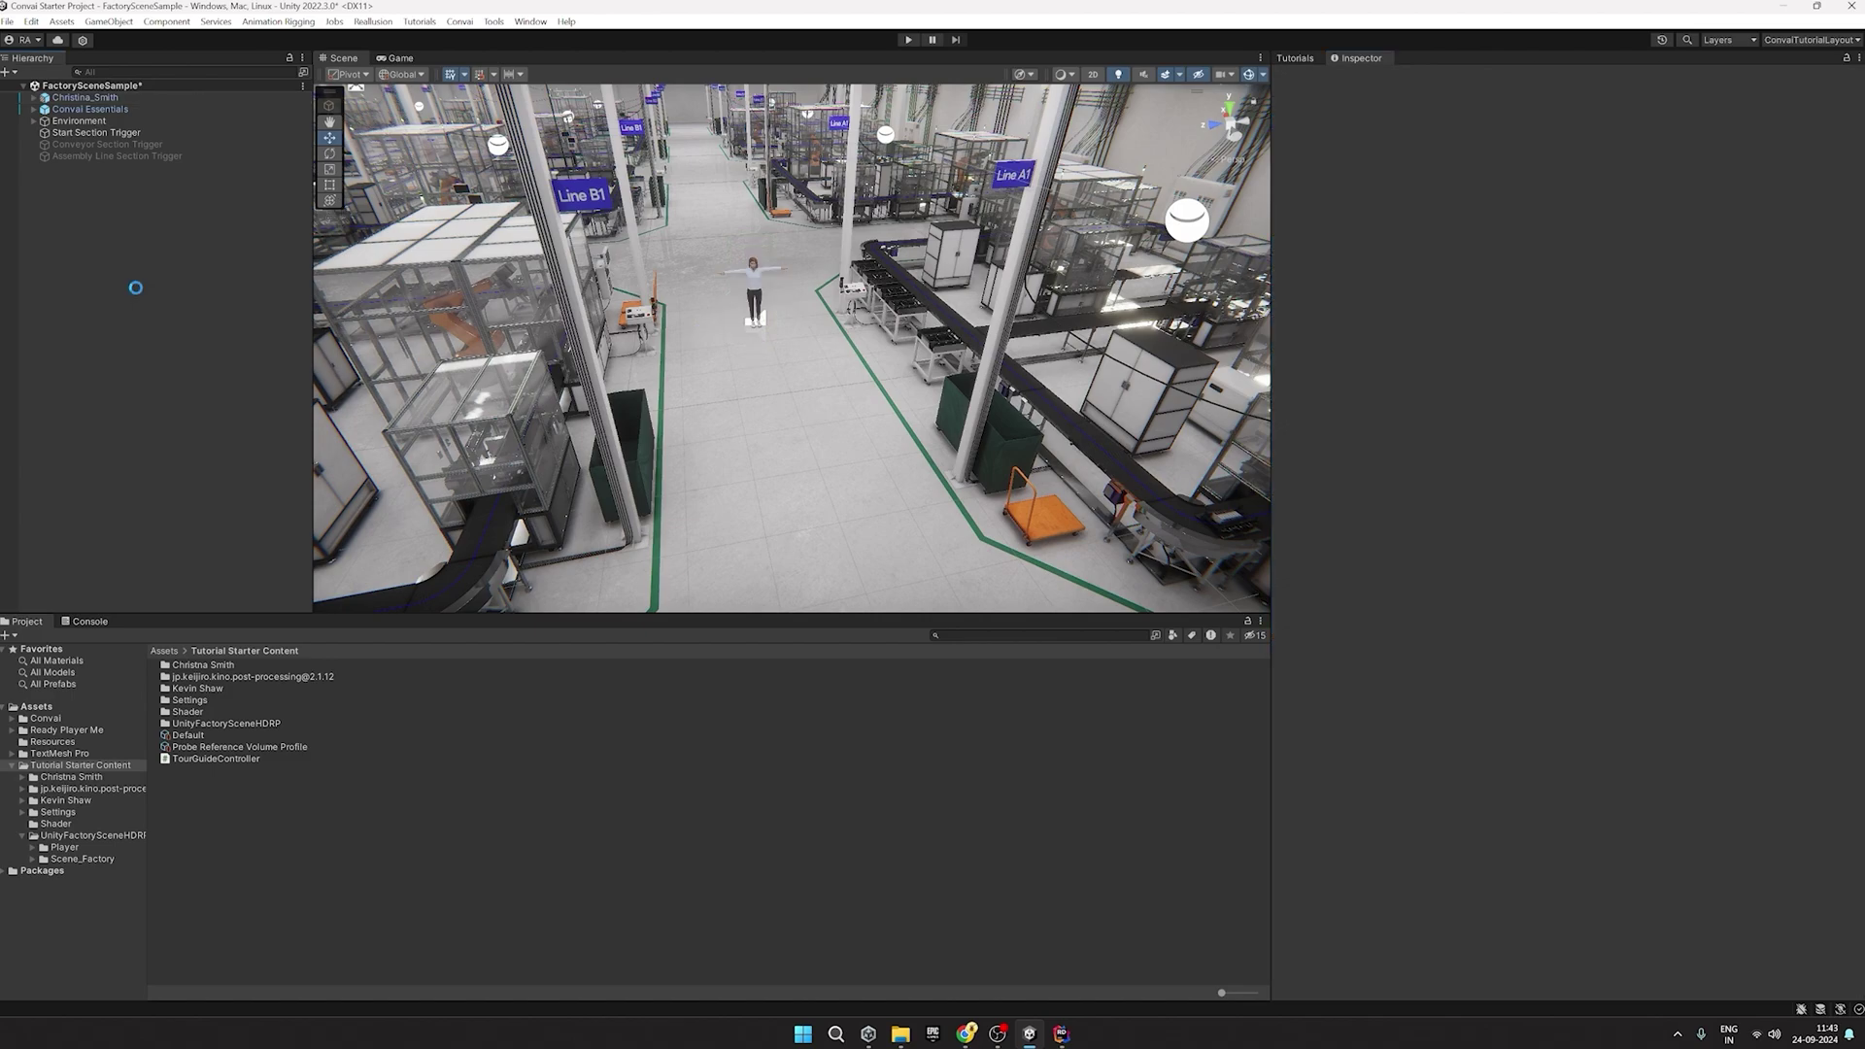
pyautogui.click(107, 132)
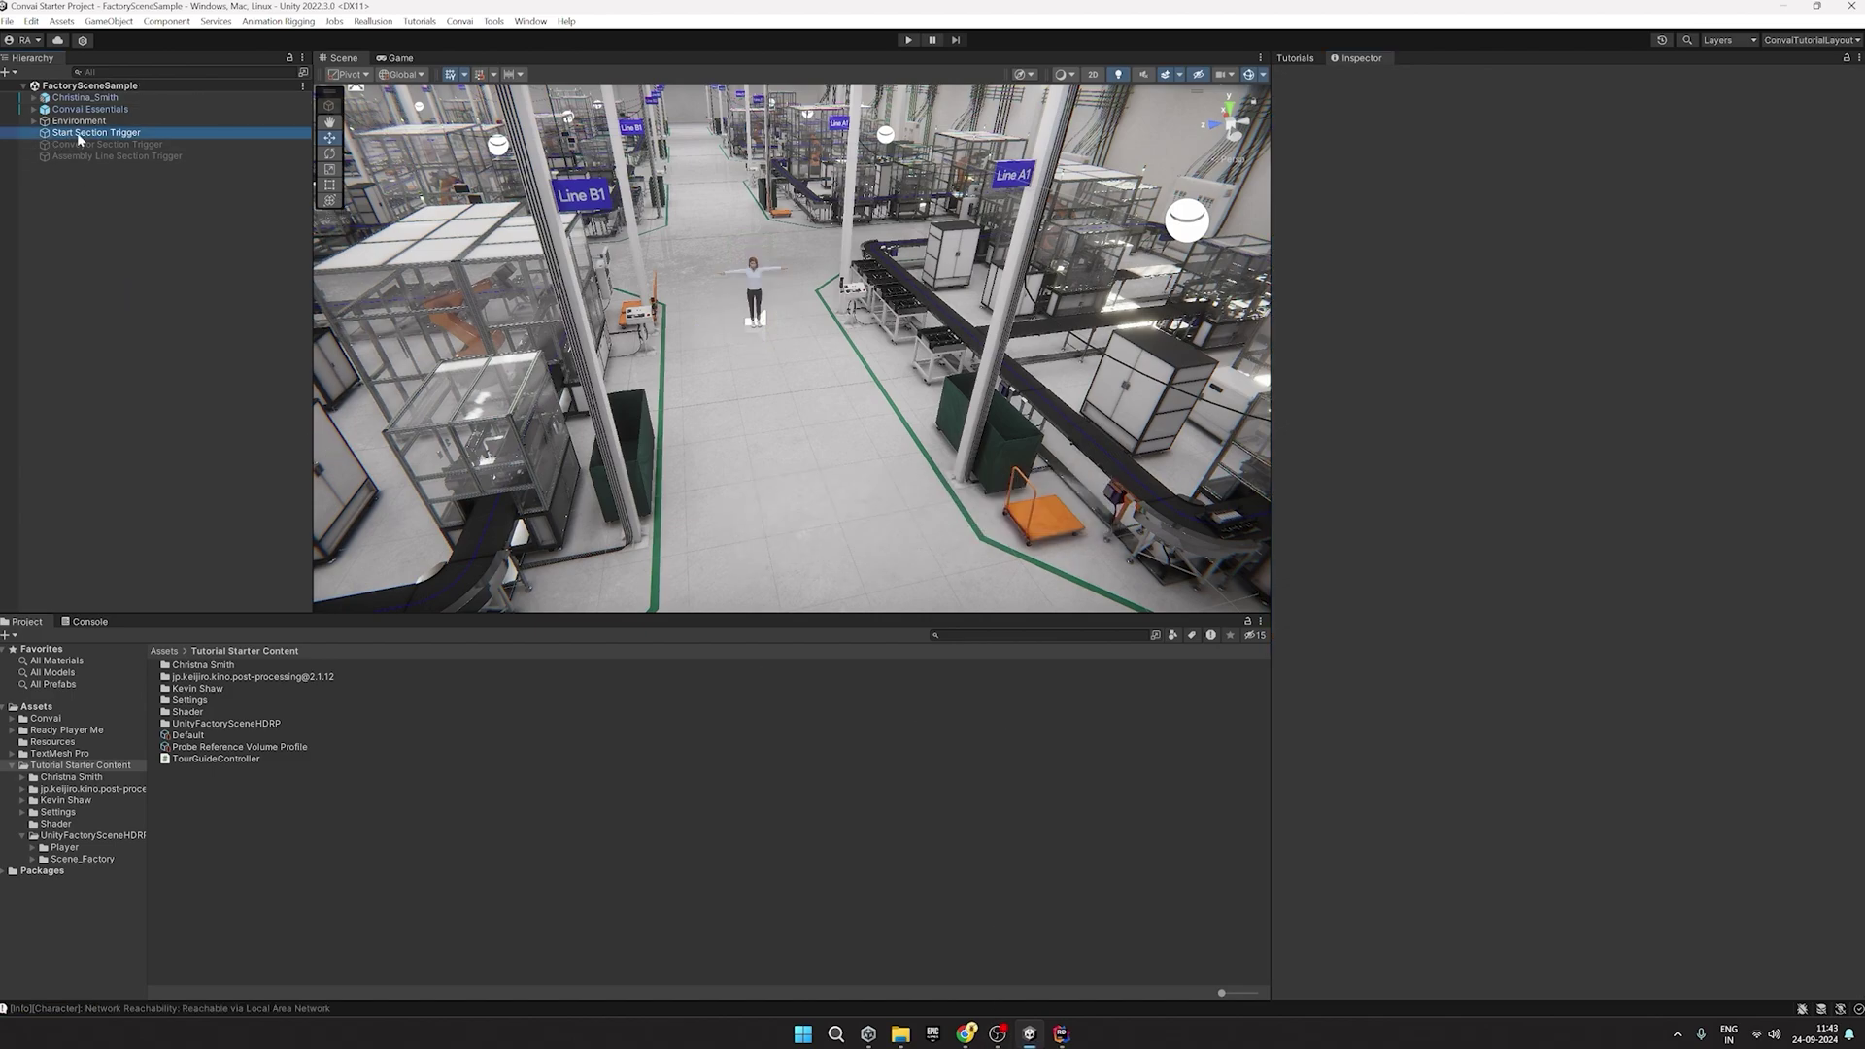
pyautogui.click(88, 98)
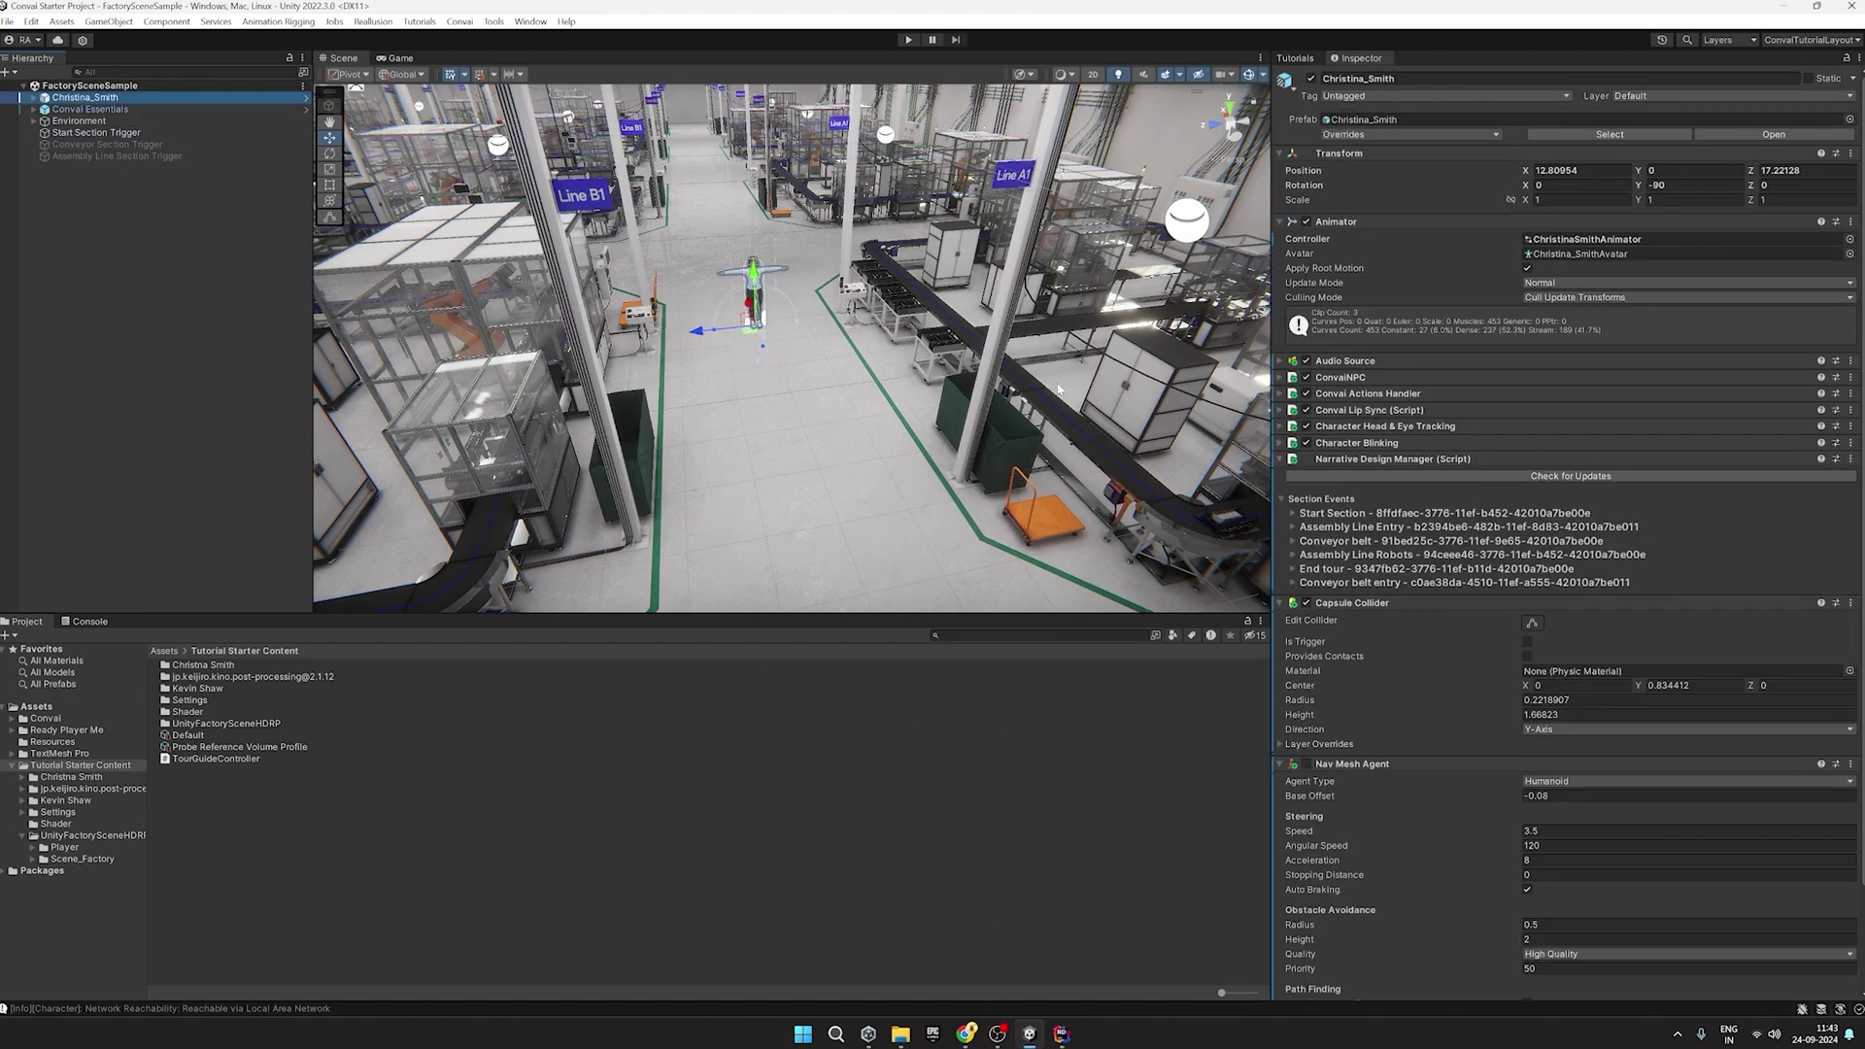
pyautogui.click(1364, 581)
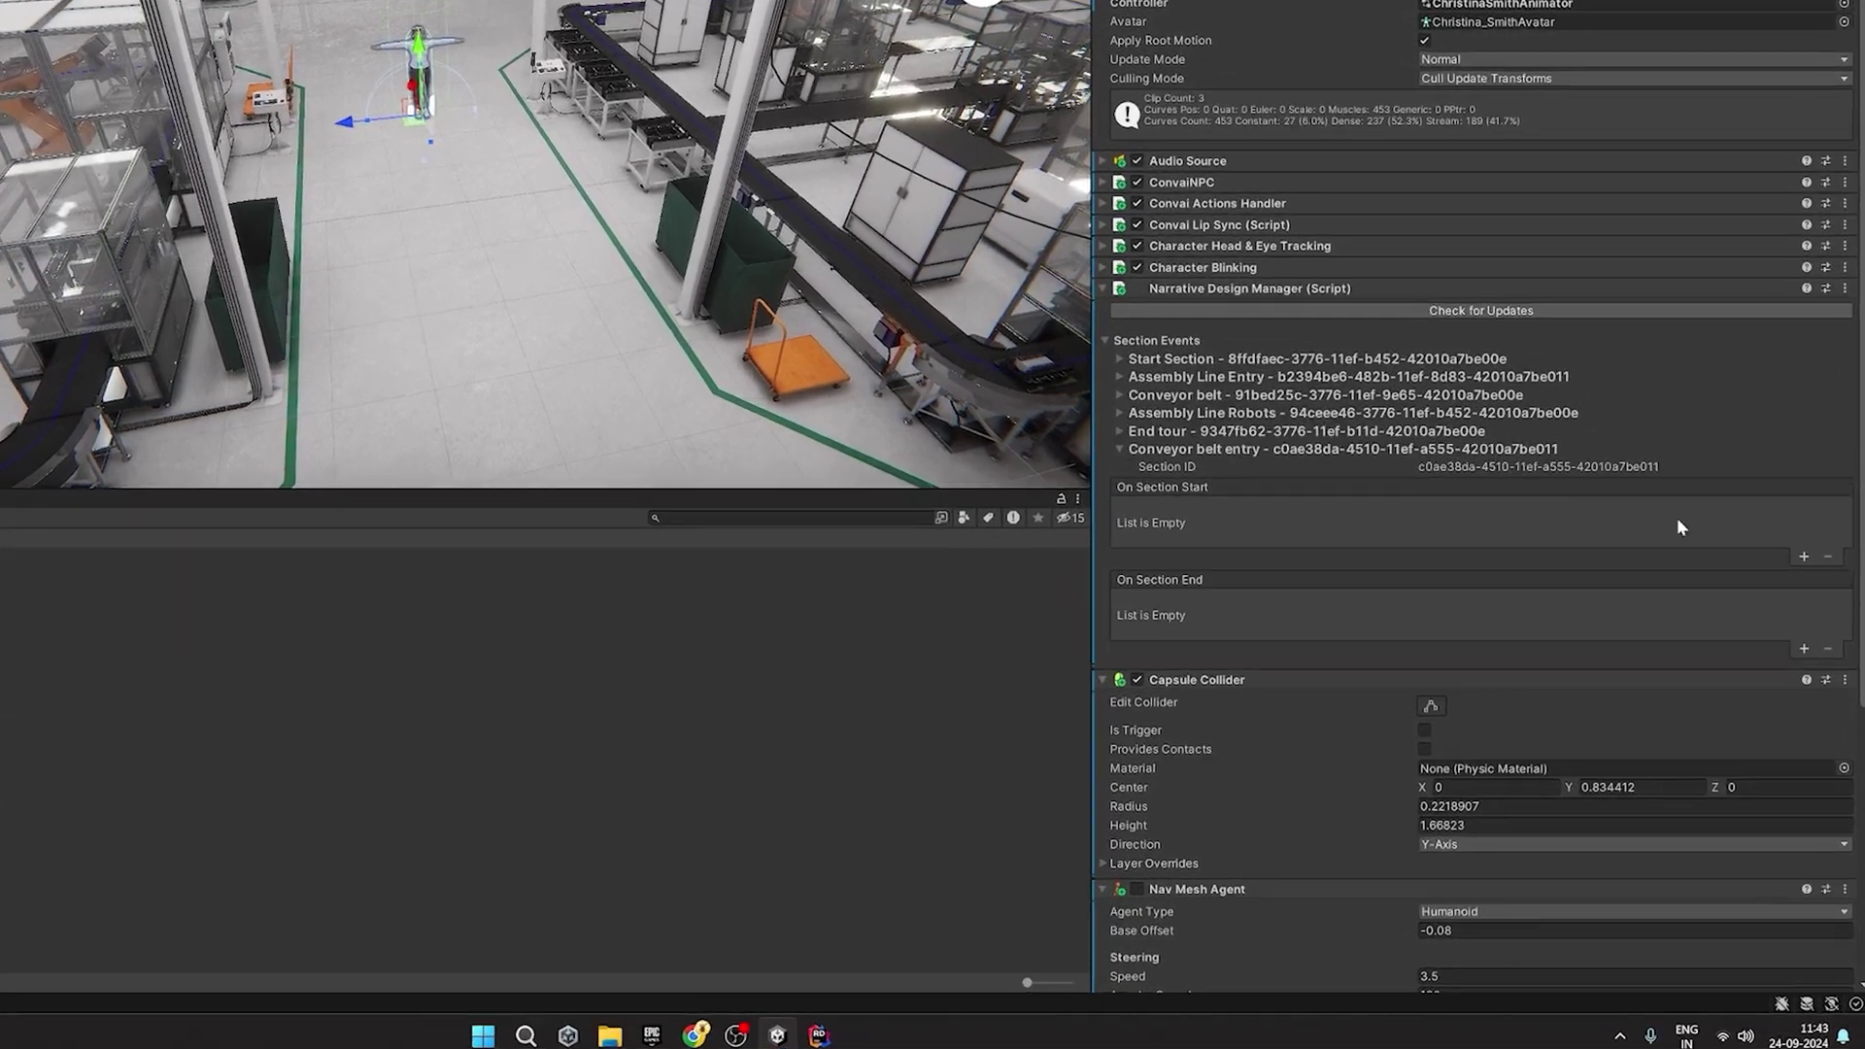
pyautogui.click(1802, 558)
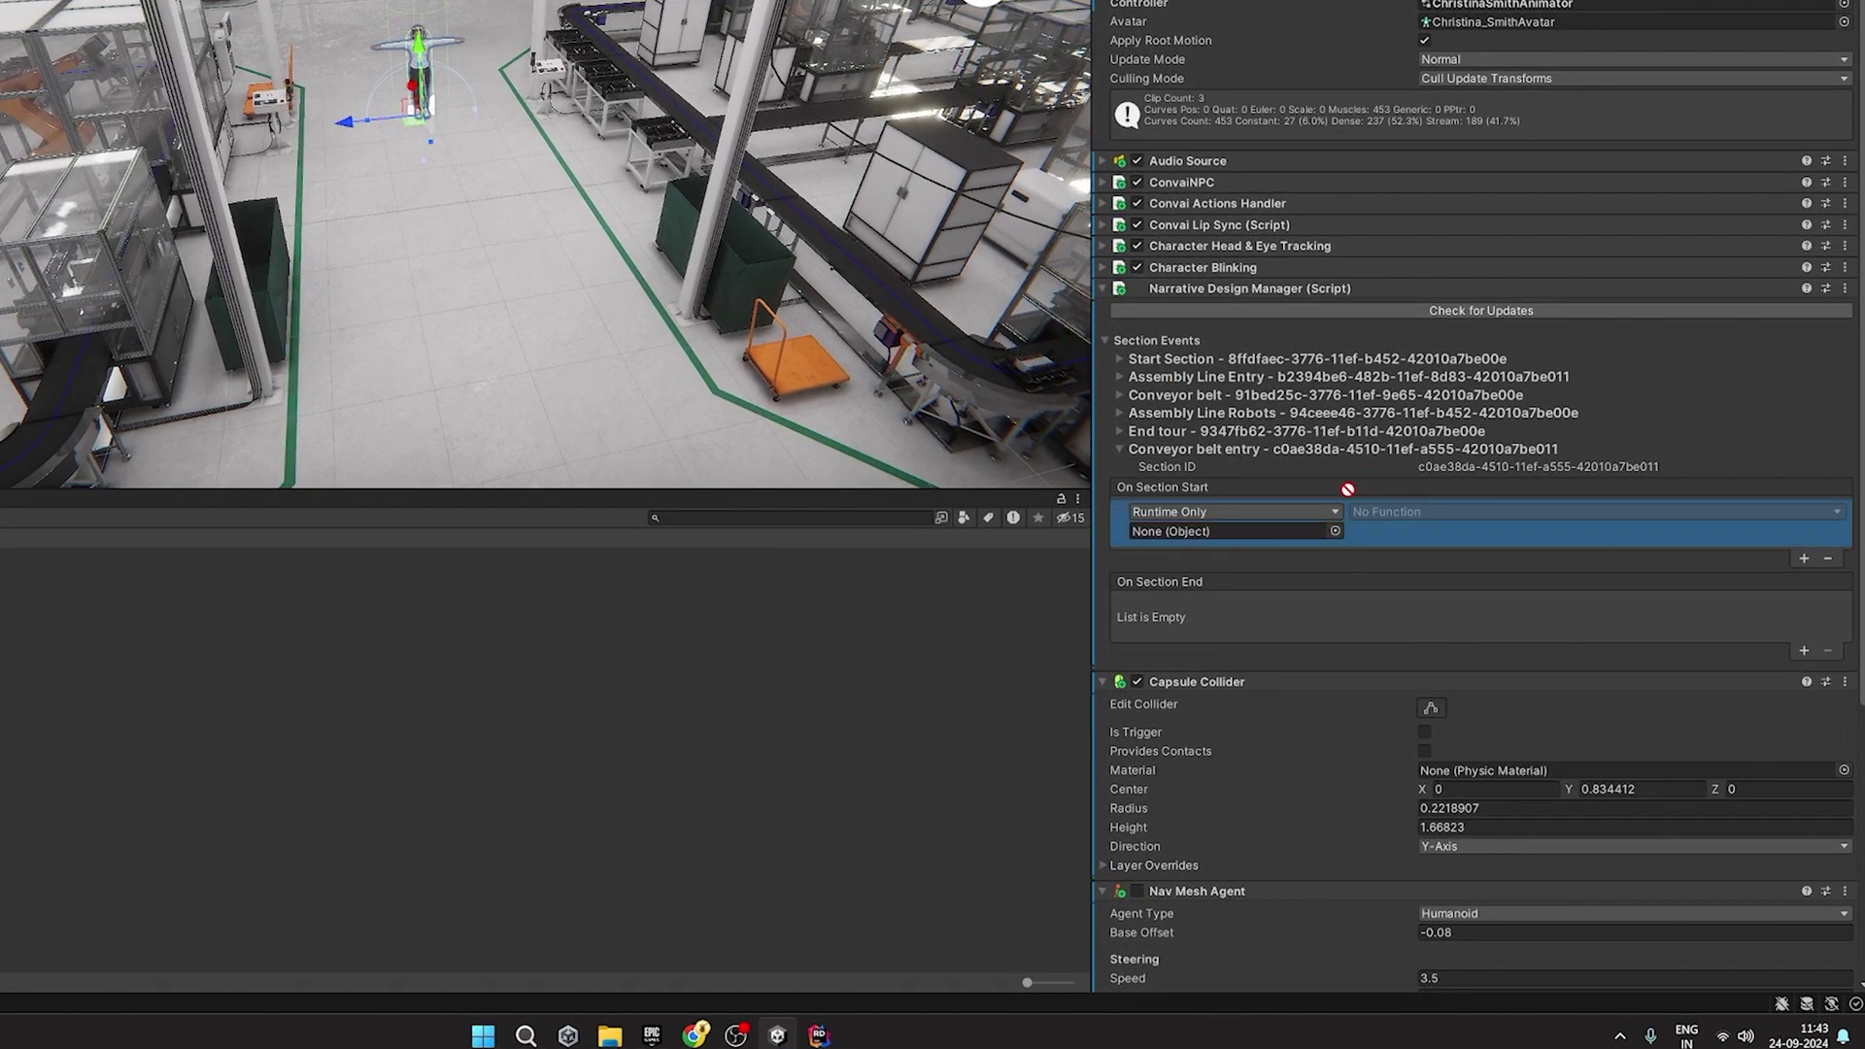
pyautogui.click(1423, 514)
pyautogui.moveTo(1447, 829)
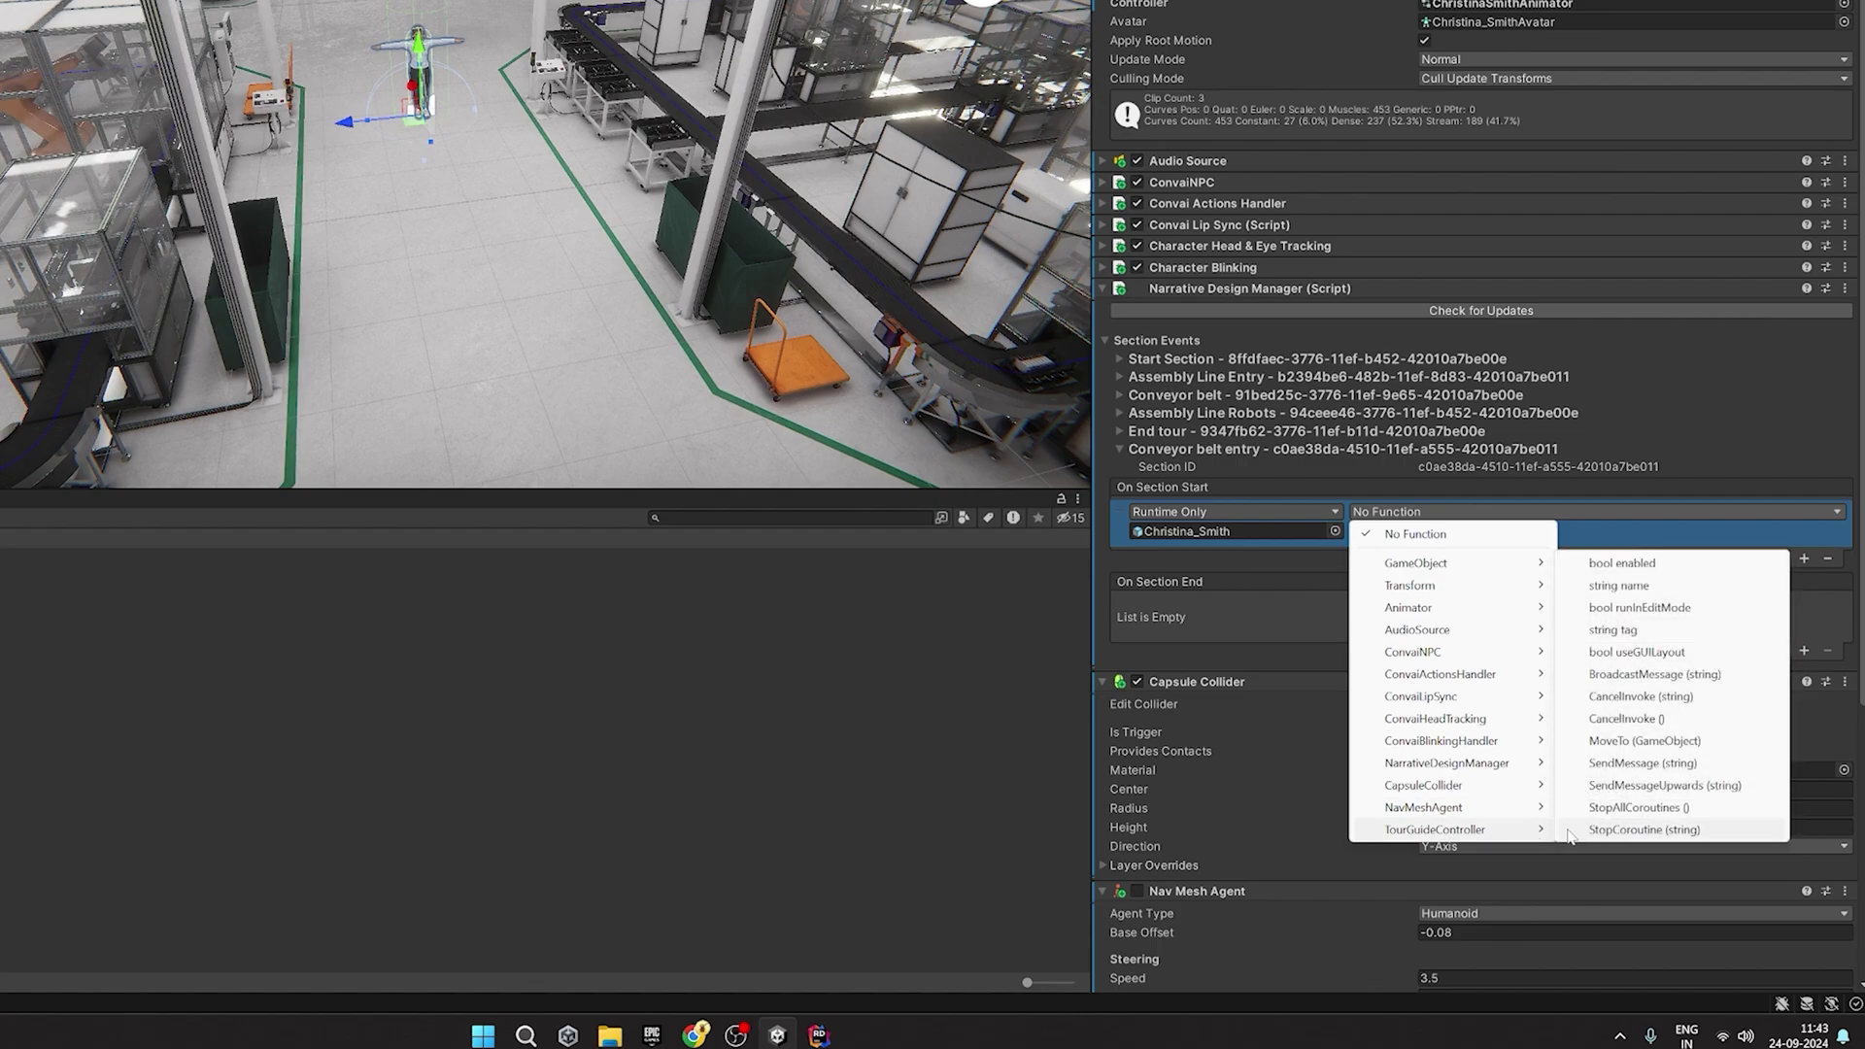
pyautogui.click(1663, 741)
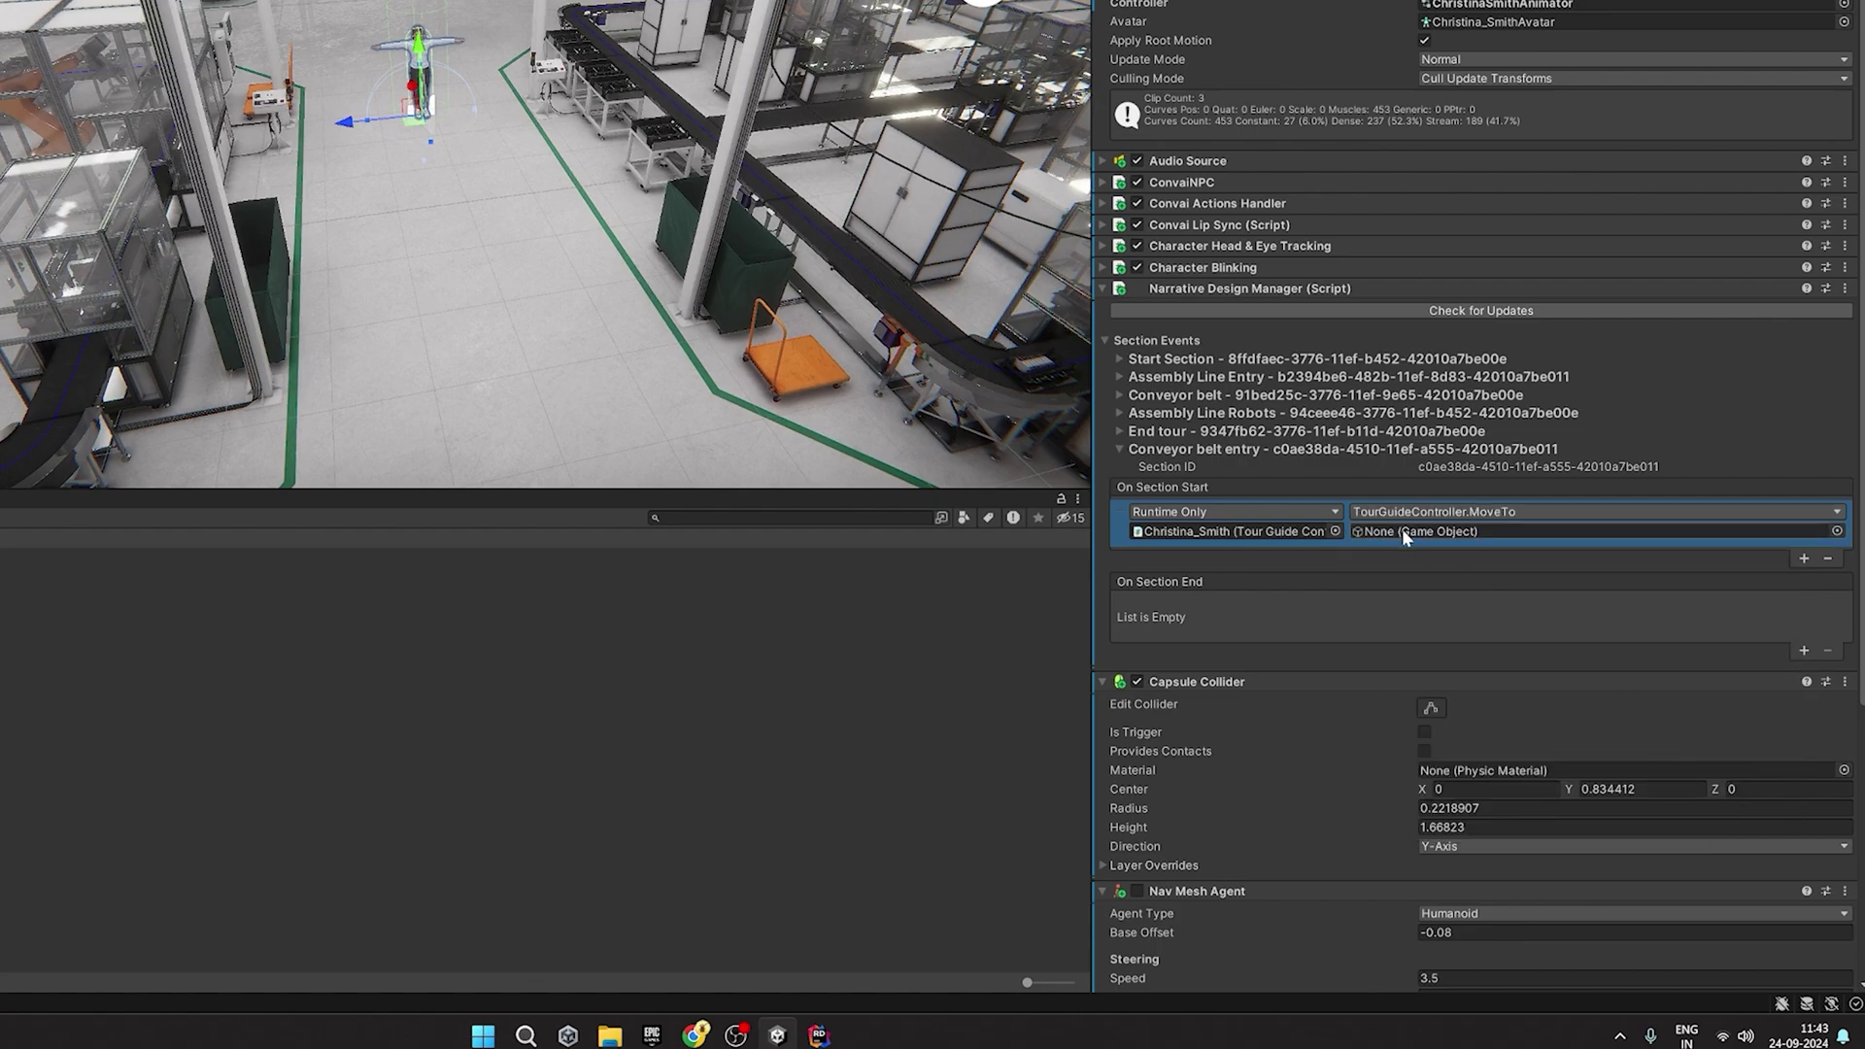
pyautogui.moveTo(1017, 298); pyautogui.dragTo(1543, 532)
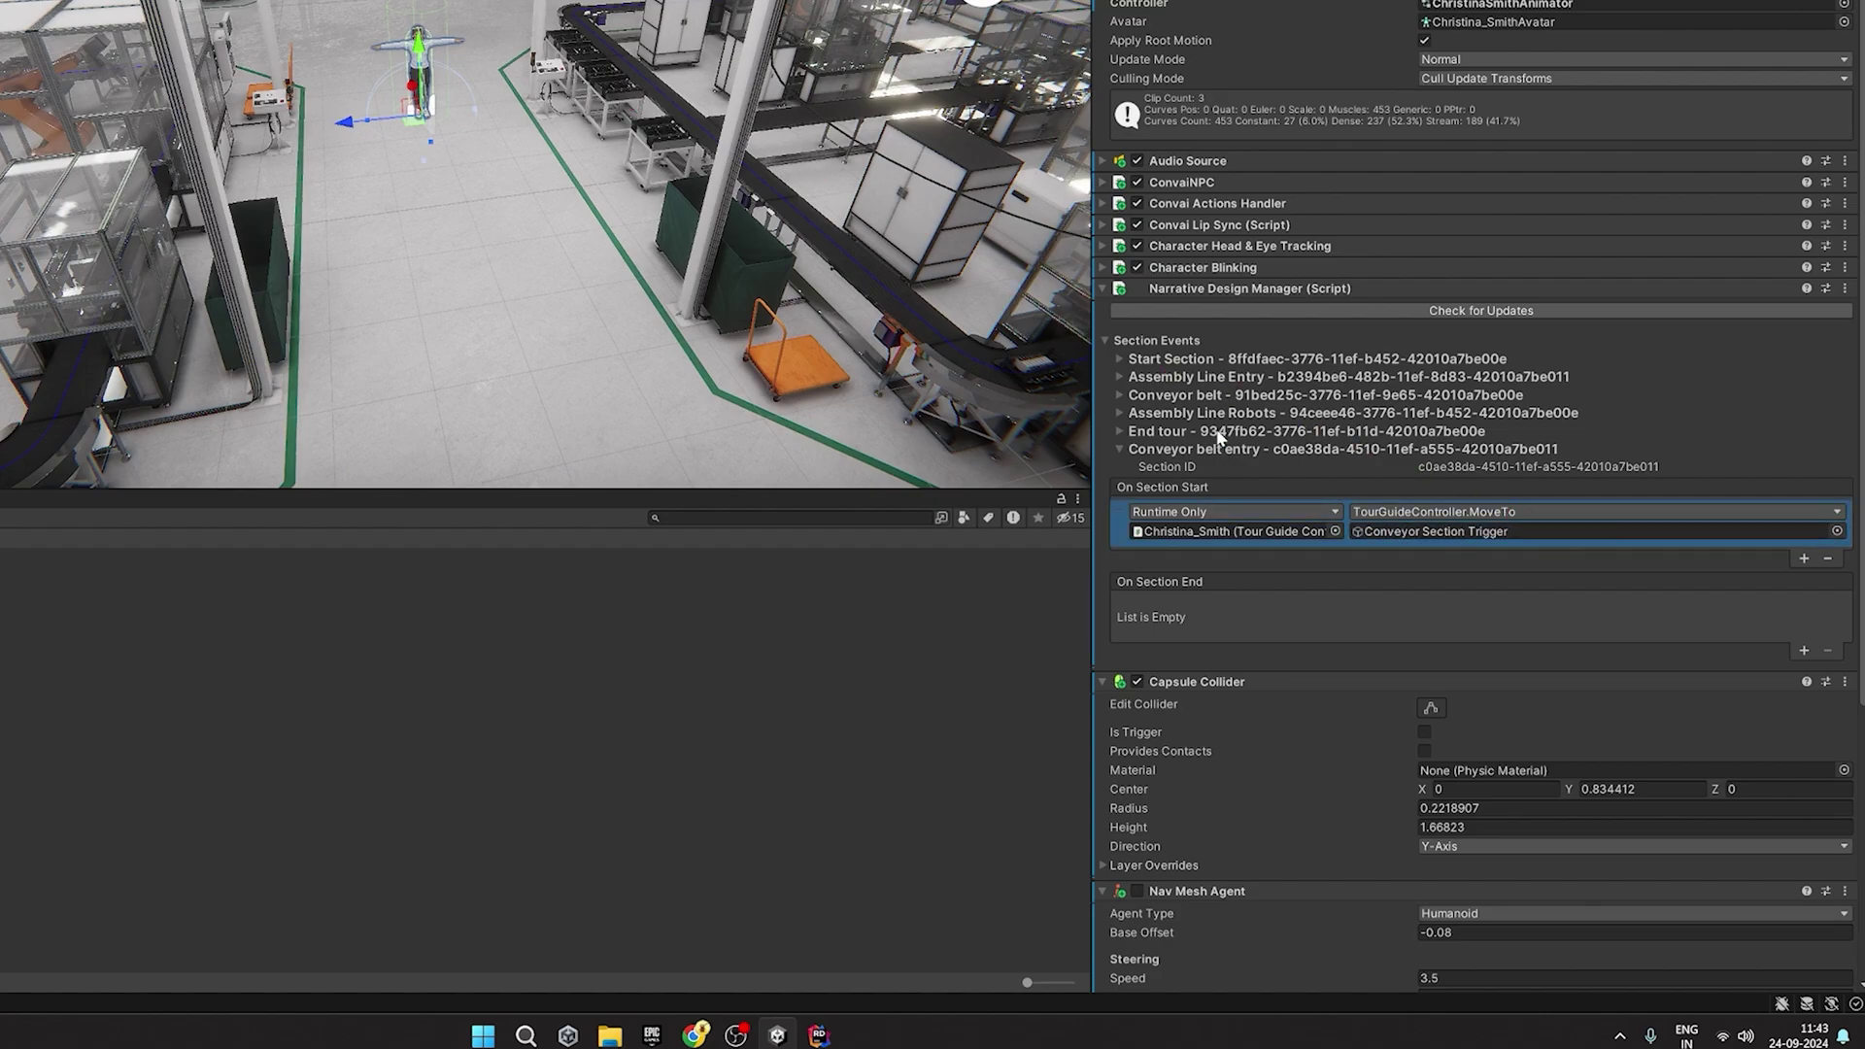
# Make Assembly Line Entry's section start call TourGuideController.MoveTo with Assembly Line Section Trigger.
pyautogui.click(1119, 377)
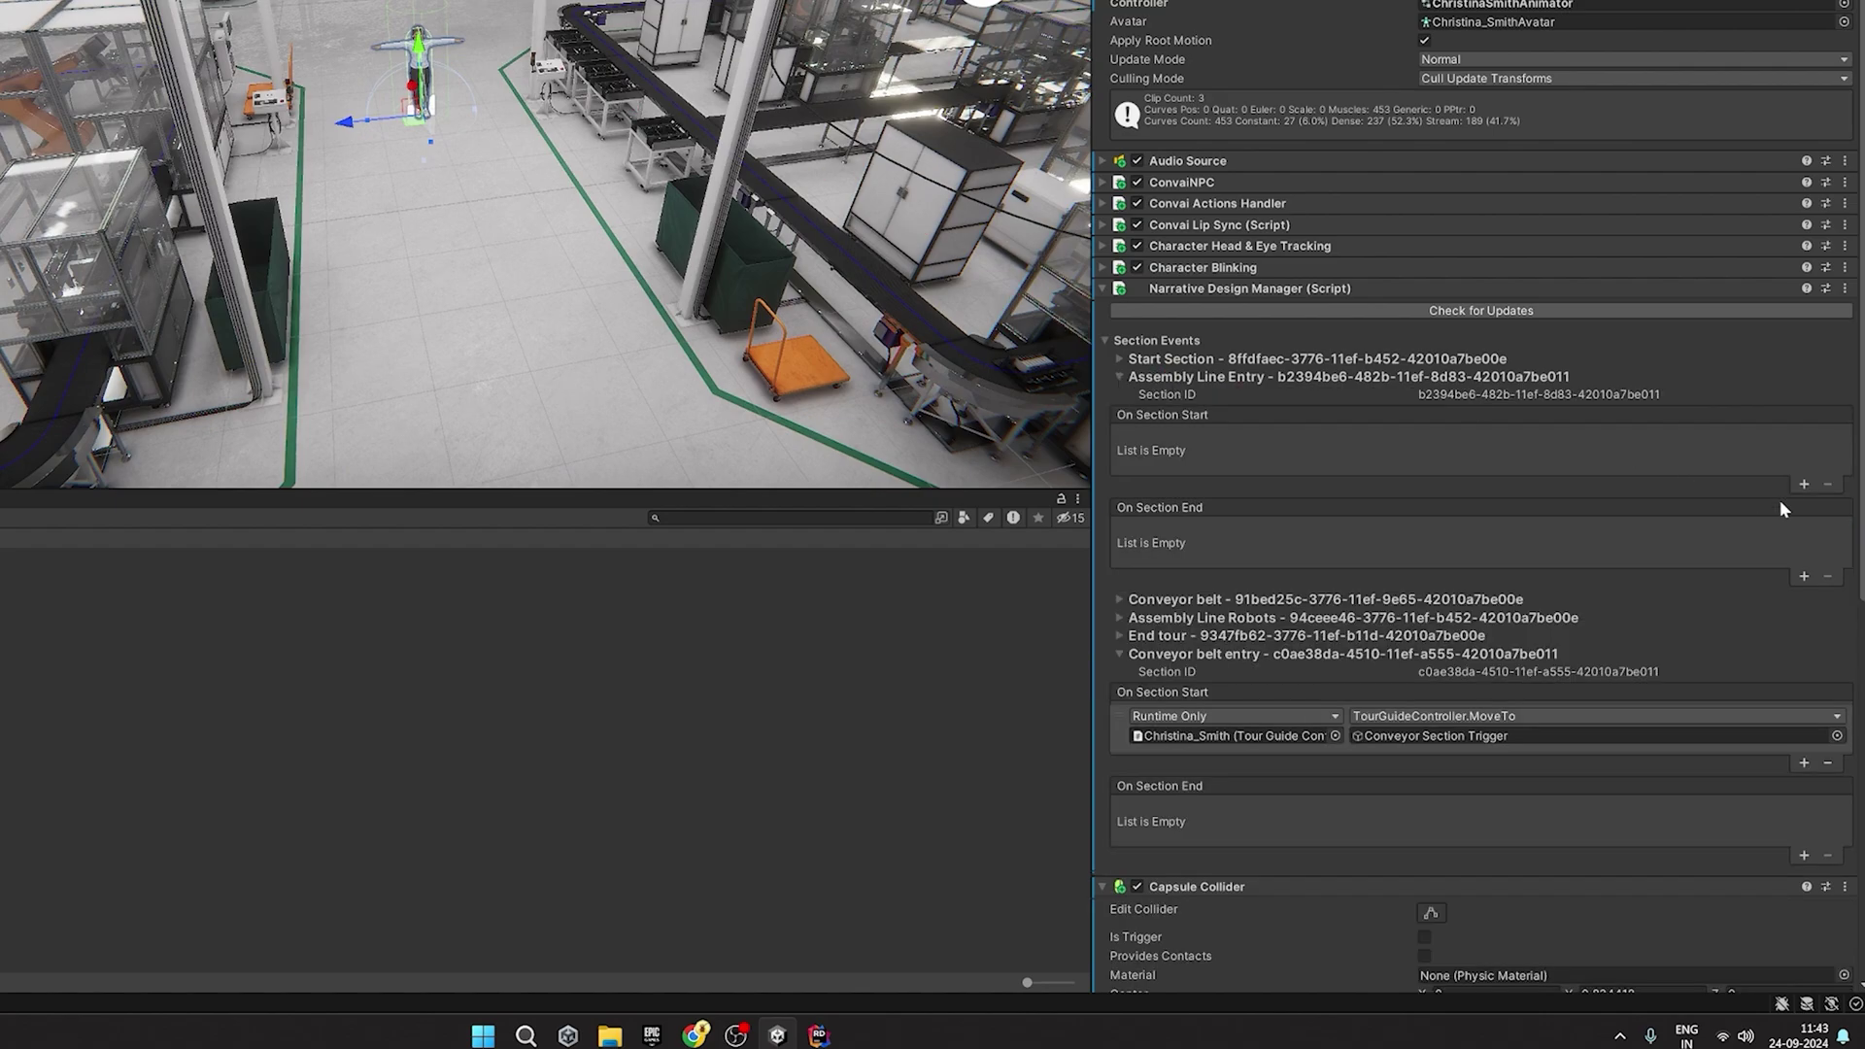
pyautogui.click(1804, 485)
pyautogui.click(1420, 437)
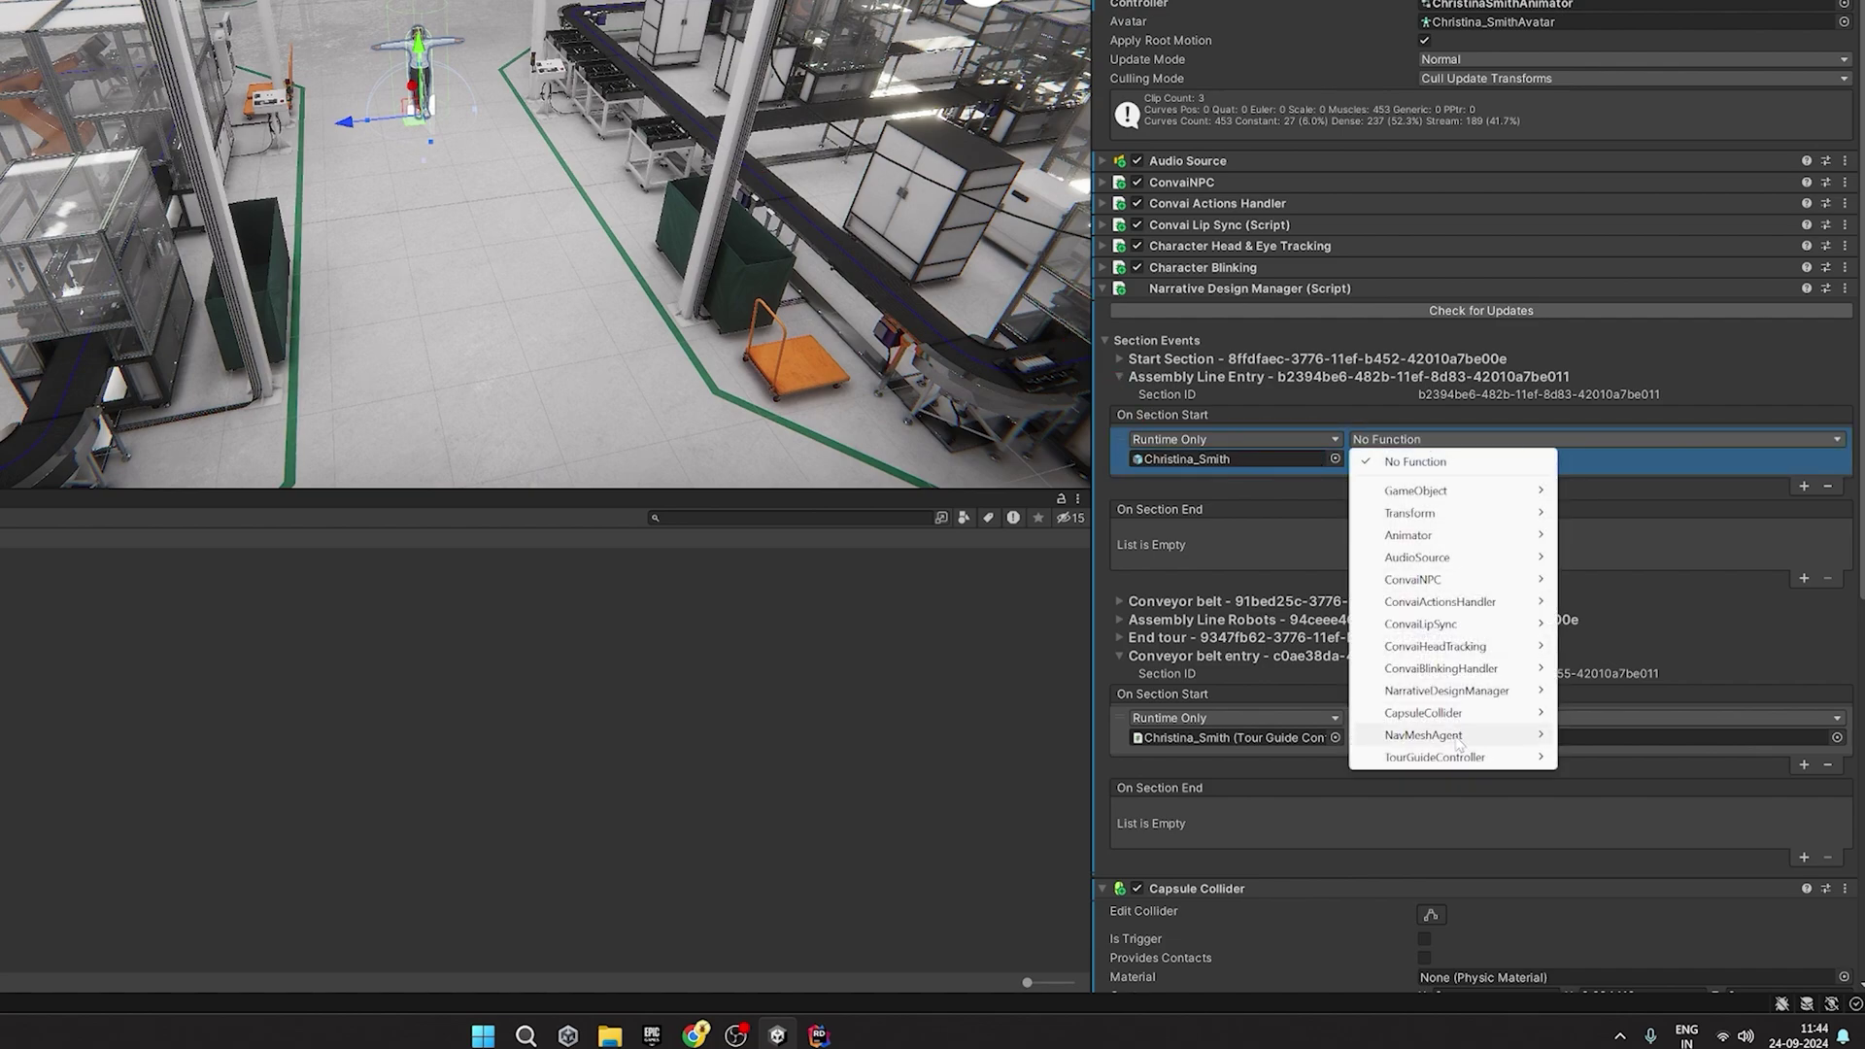
pyautogui.moveTo(1457, 756)
pyautogui.click(1670, 936)
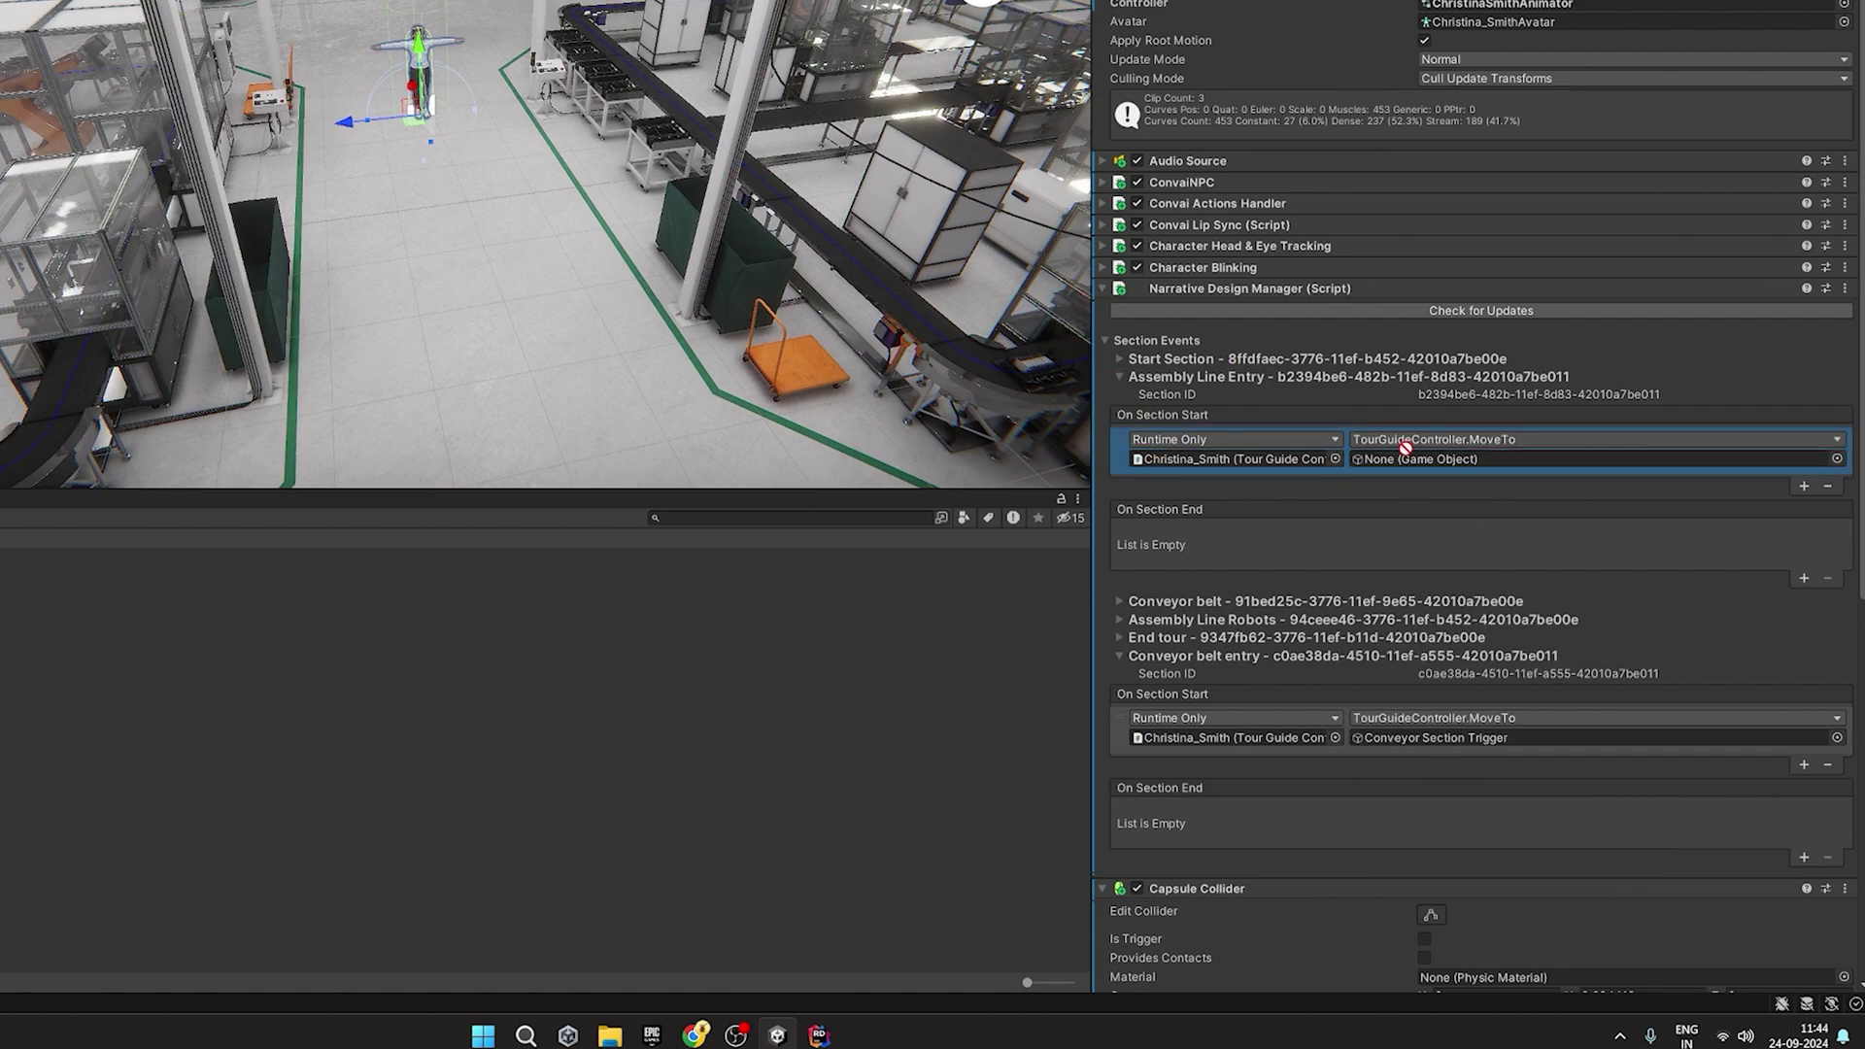
pyautogui.moveTo(1405, 448); pyautogui.dragTo(1516, 466)
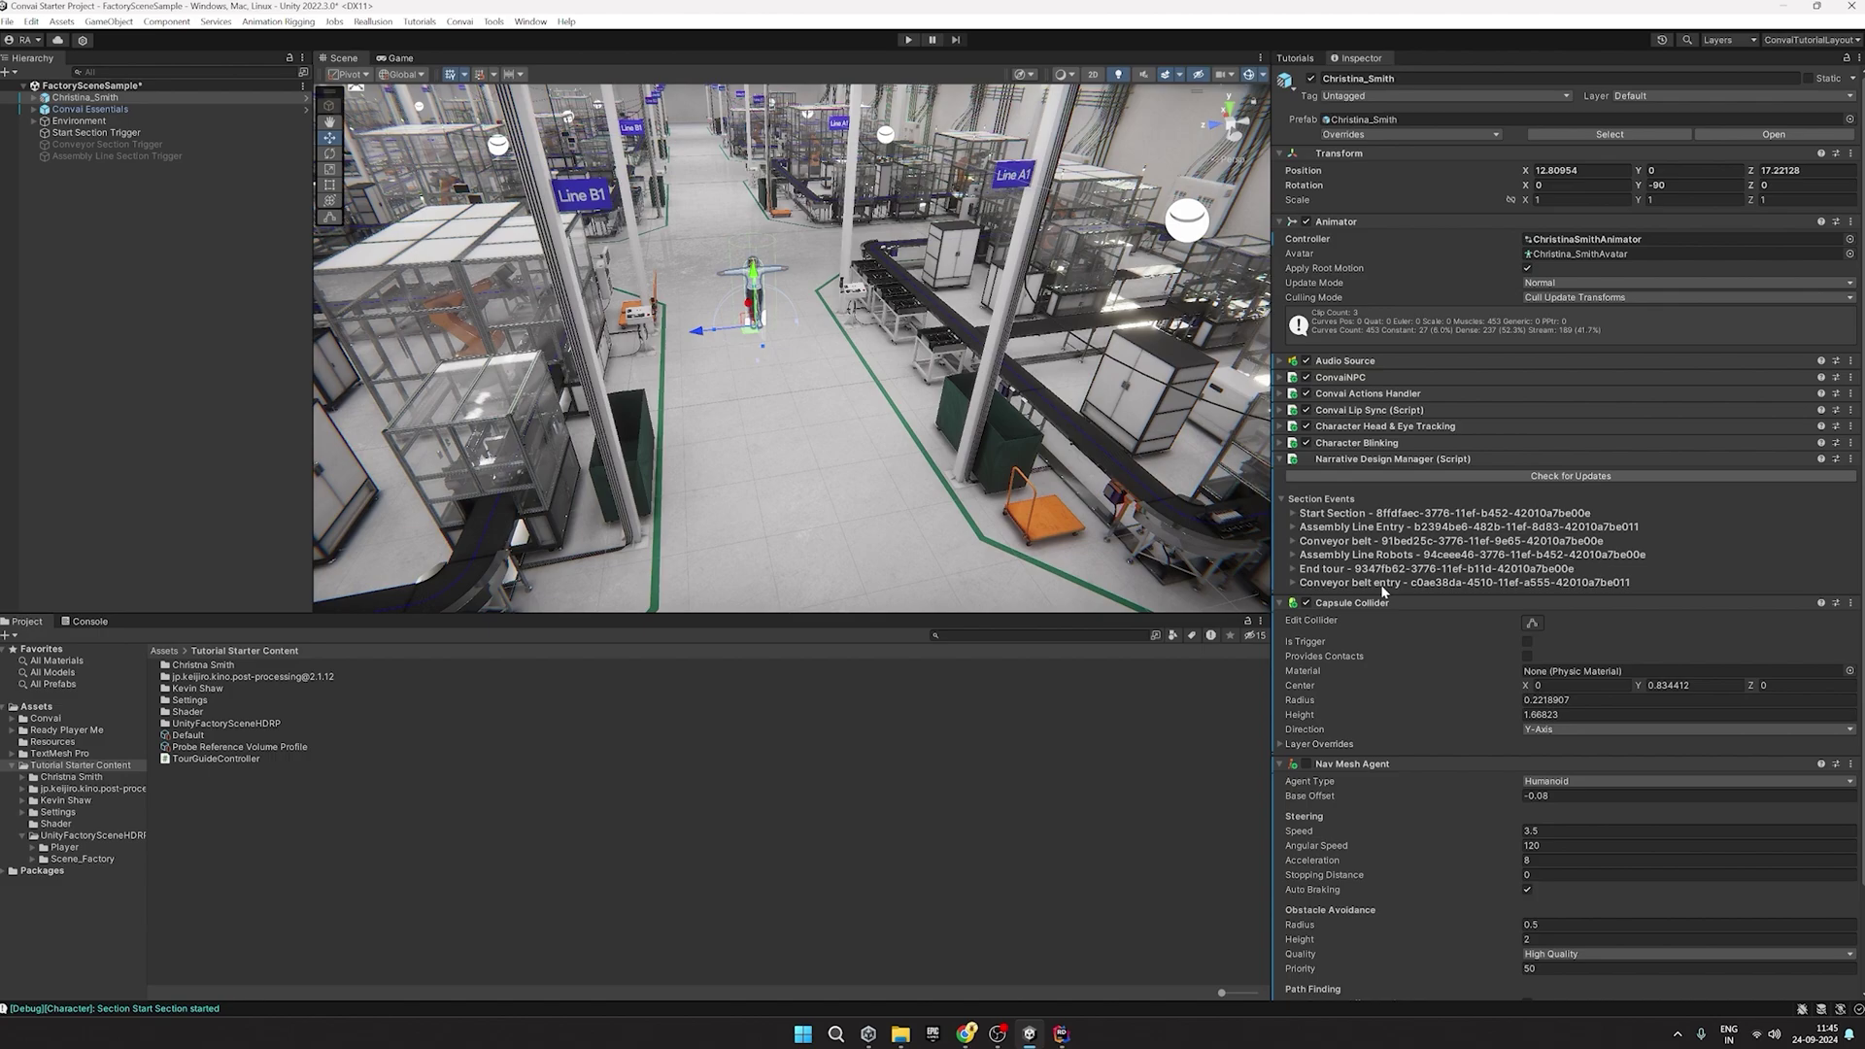
# Set Christina's Nav Mesh Agent speed to 2 and make Conveyor Section Trigger fire Conveyor Belt Trigger.
pyautogui.scroll(-3, 1423, 601)
pyautogui.click(1555, 719)
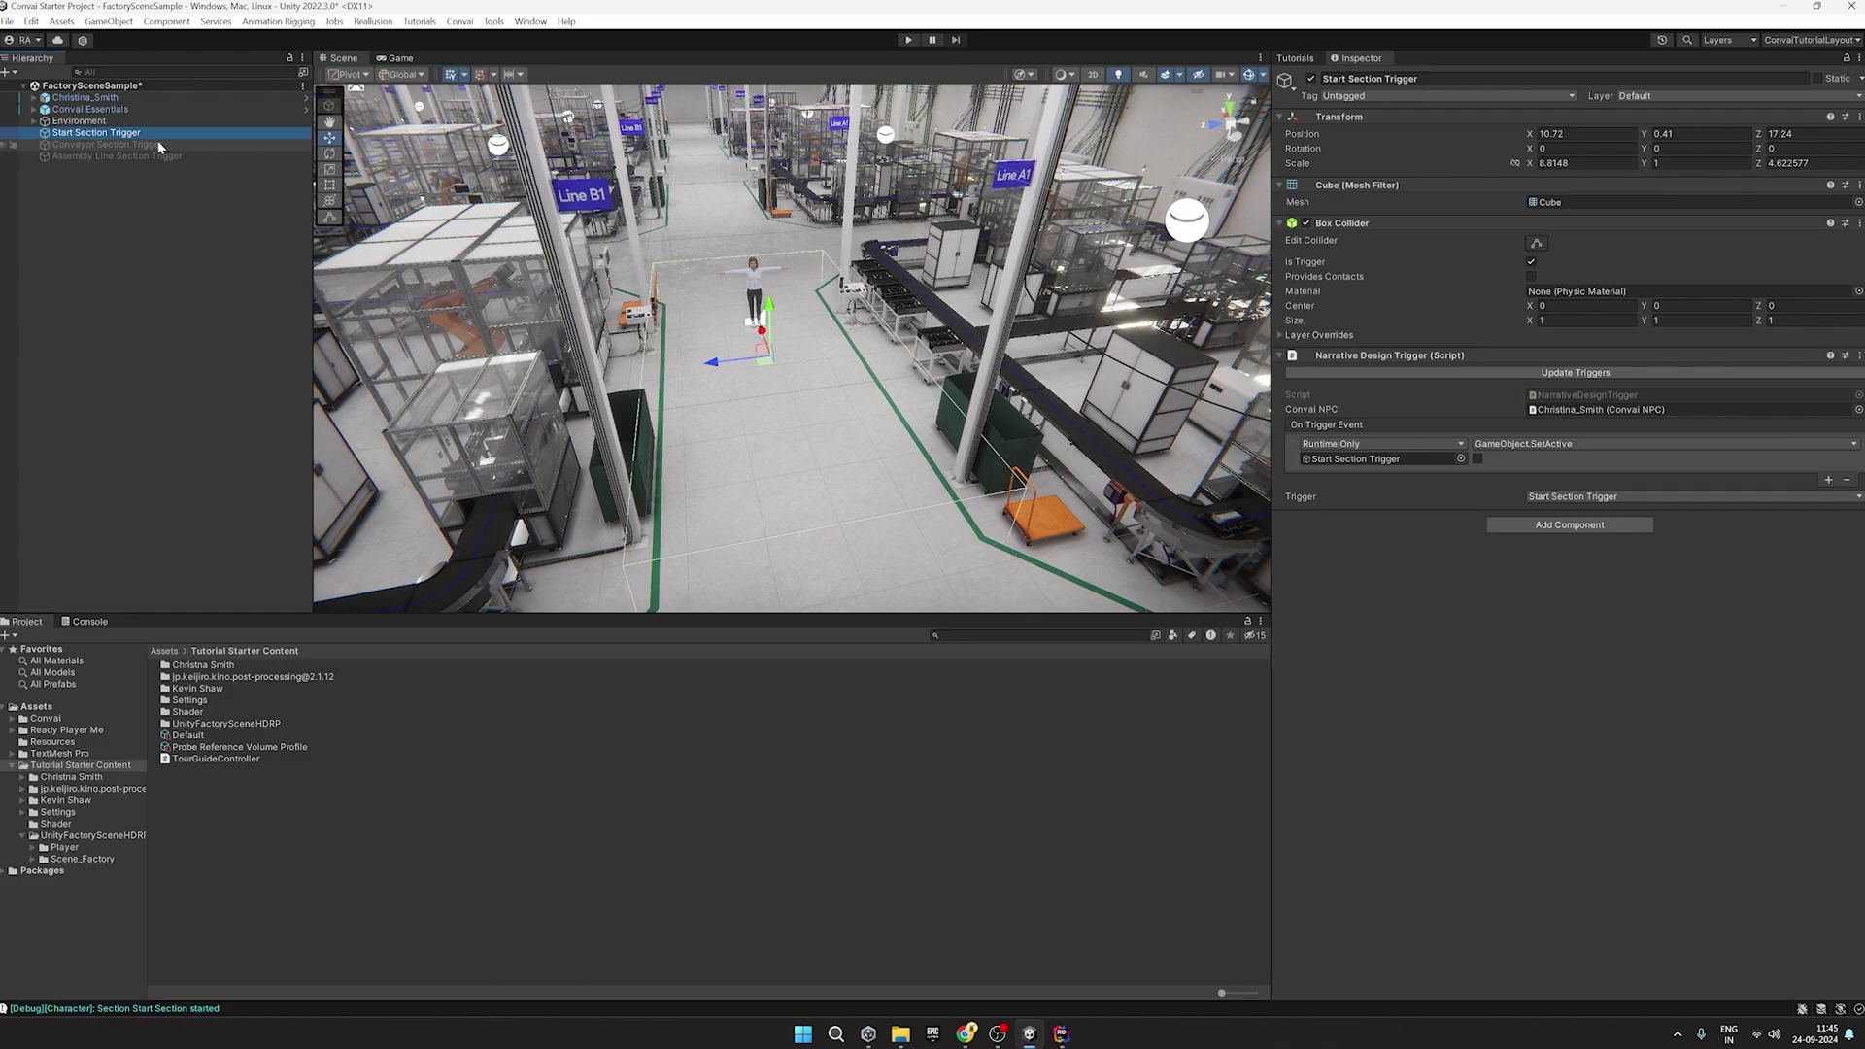
pyautogui.click(137, 145)
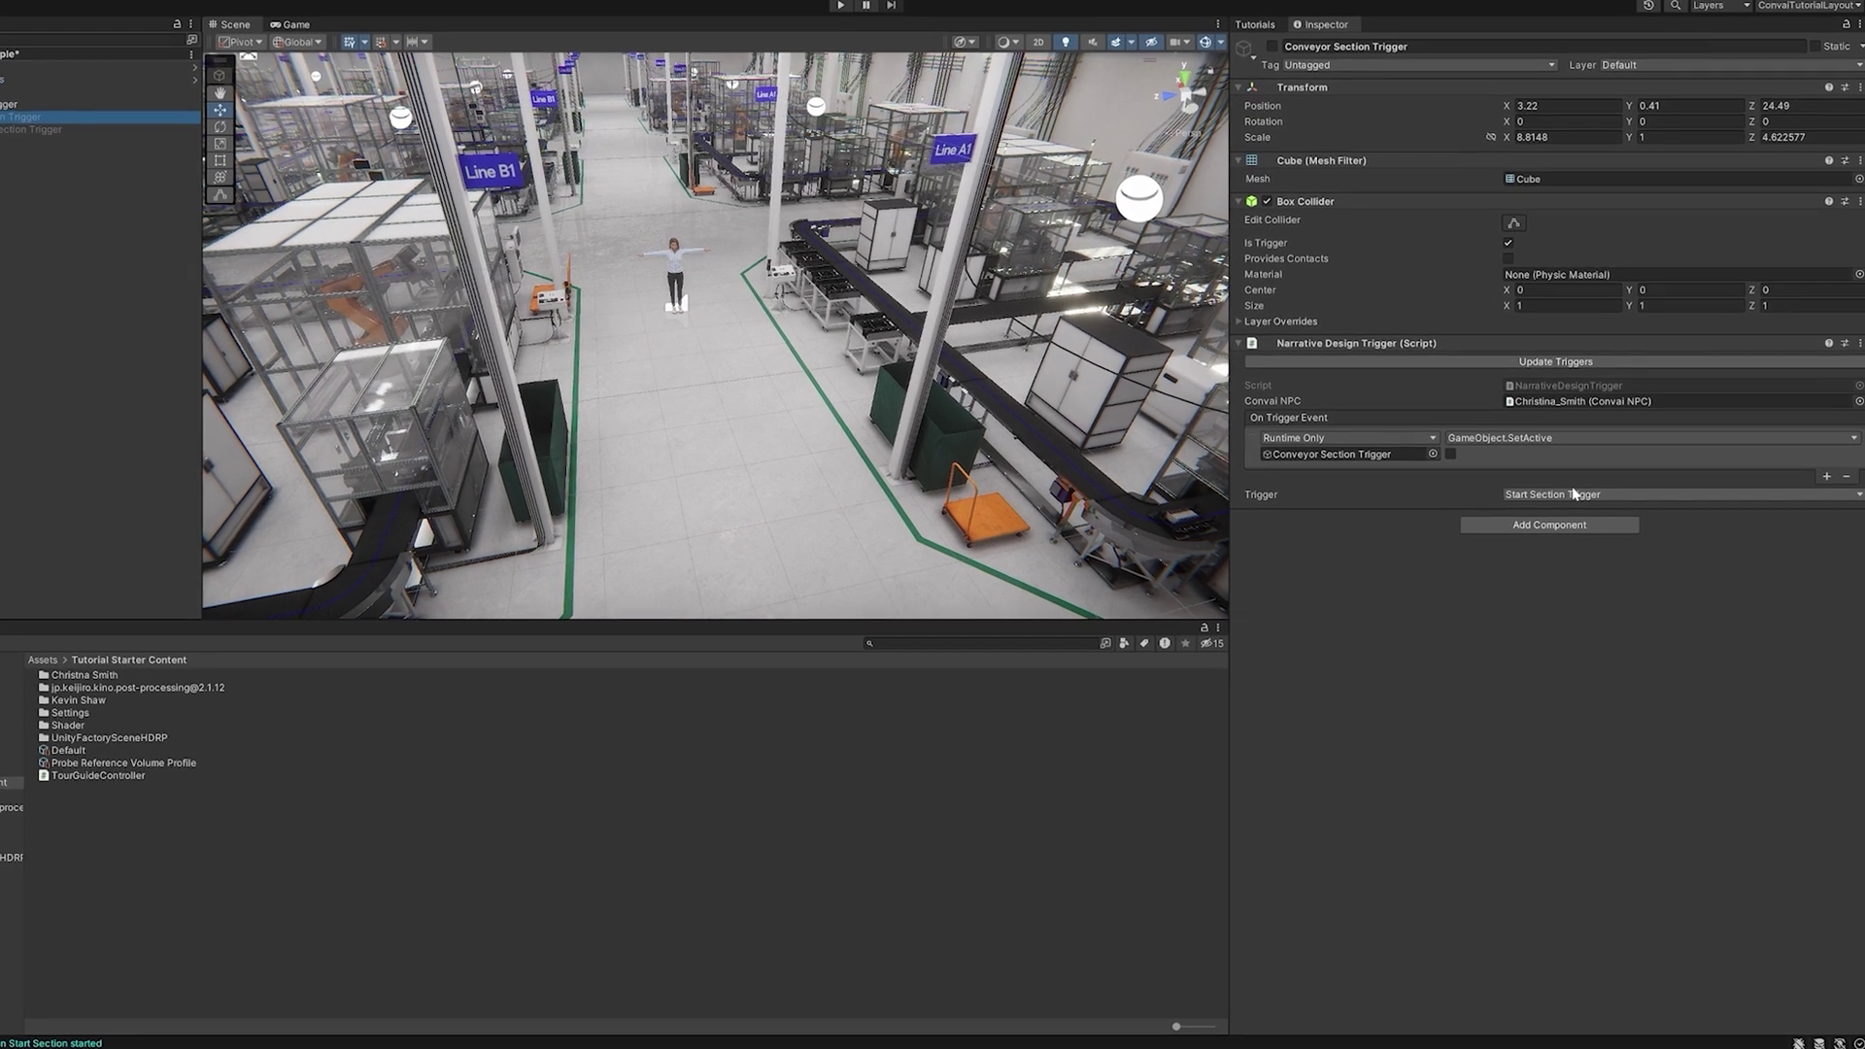
pyautogui.click(1651, 497)
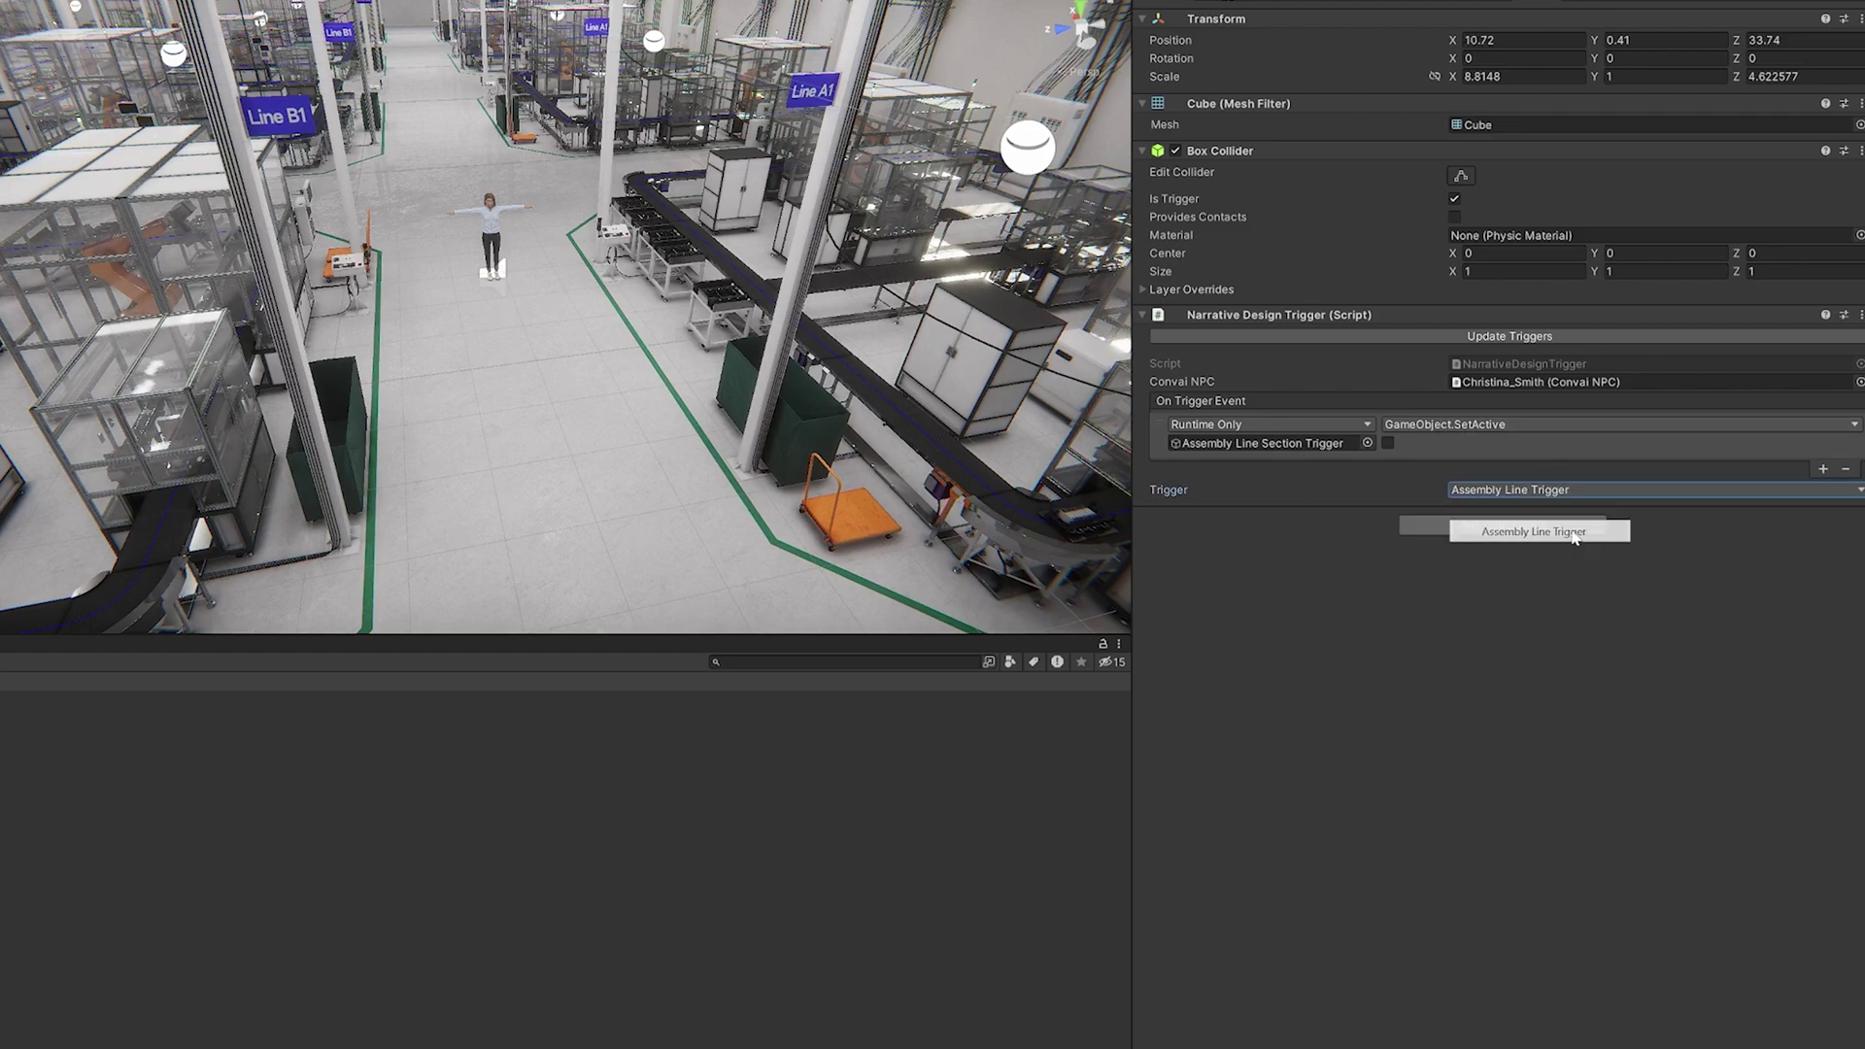
pyautogui.click(184, 279)
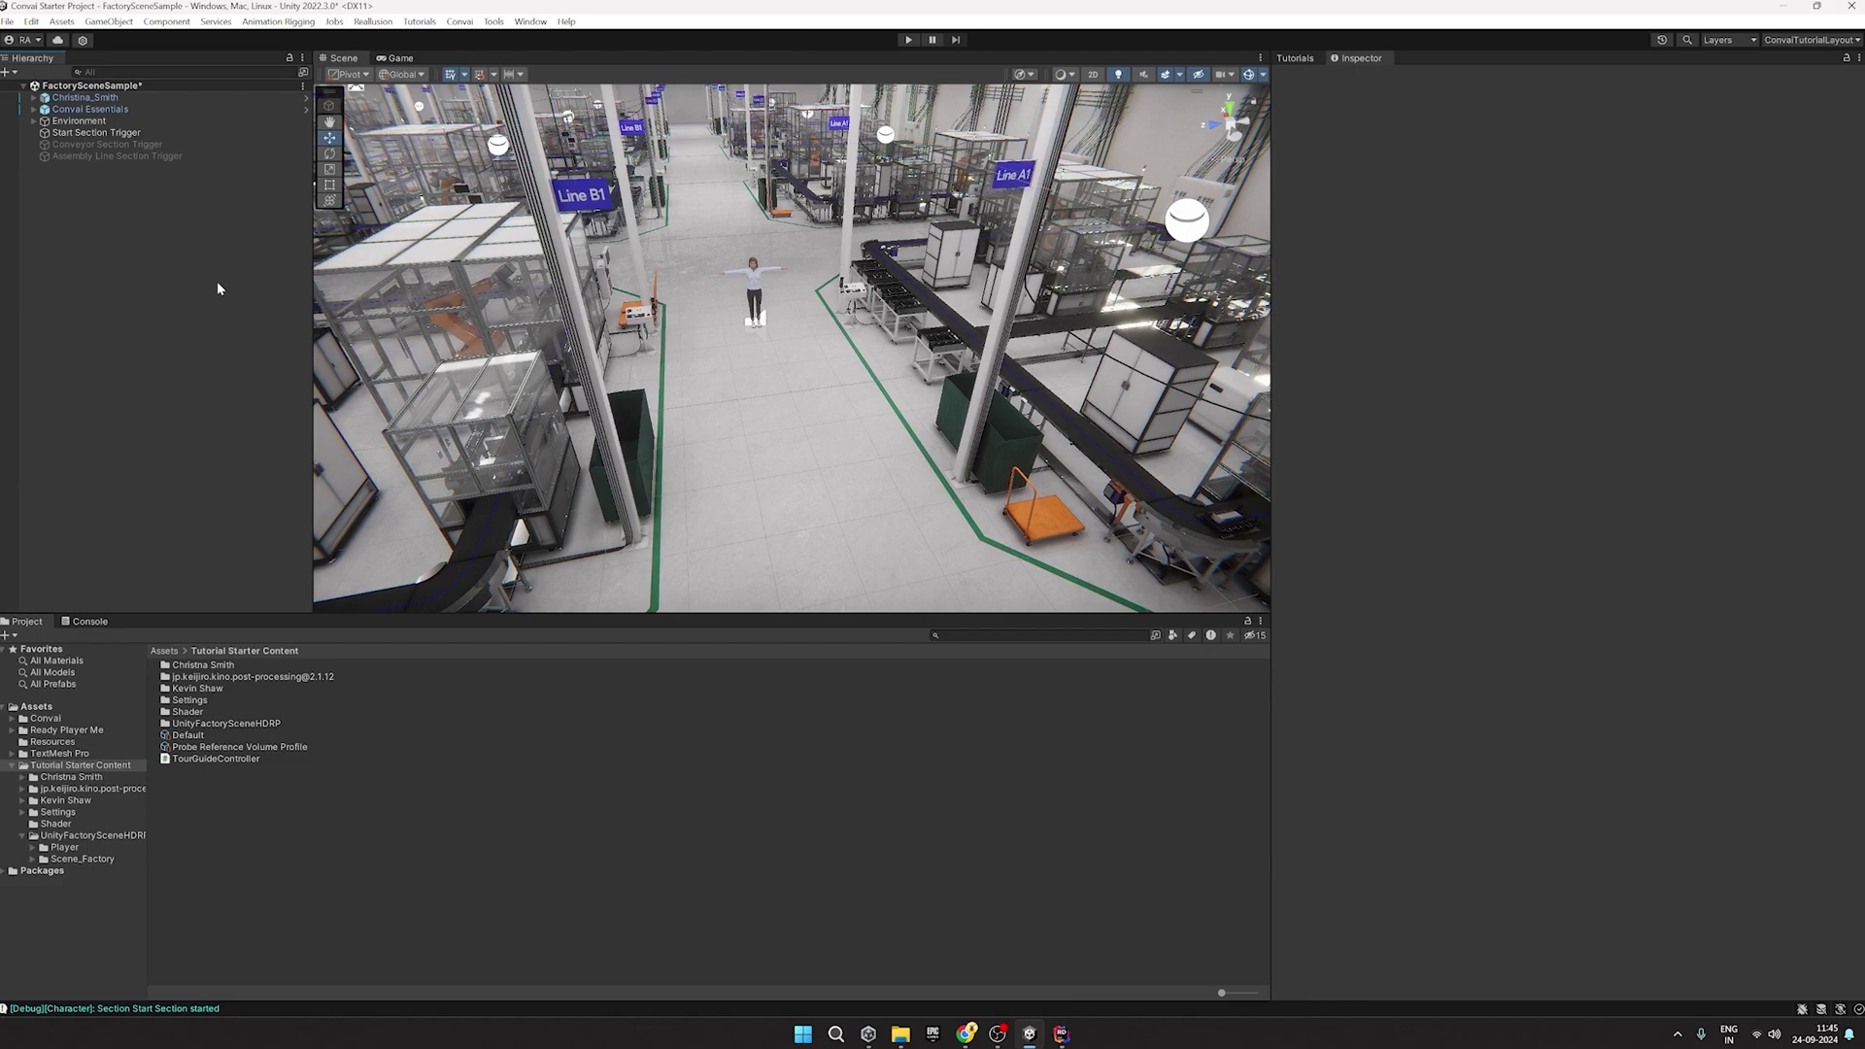
# Save the scene and enter Play mode with the Game view maximized.
pyautogui.hotkey('ctrl', 's')
pyautogui.click(398, 59)
pyautogui.doubleClick(408, 61)
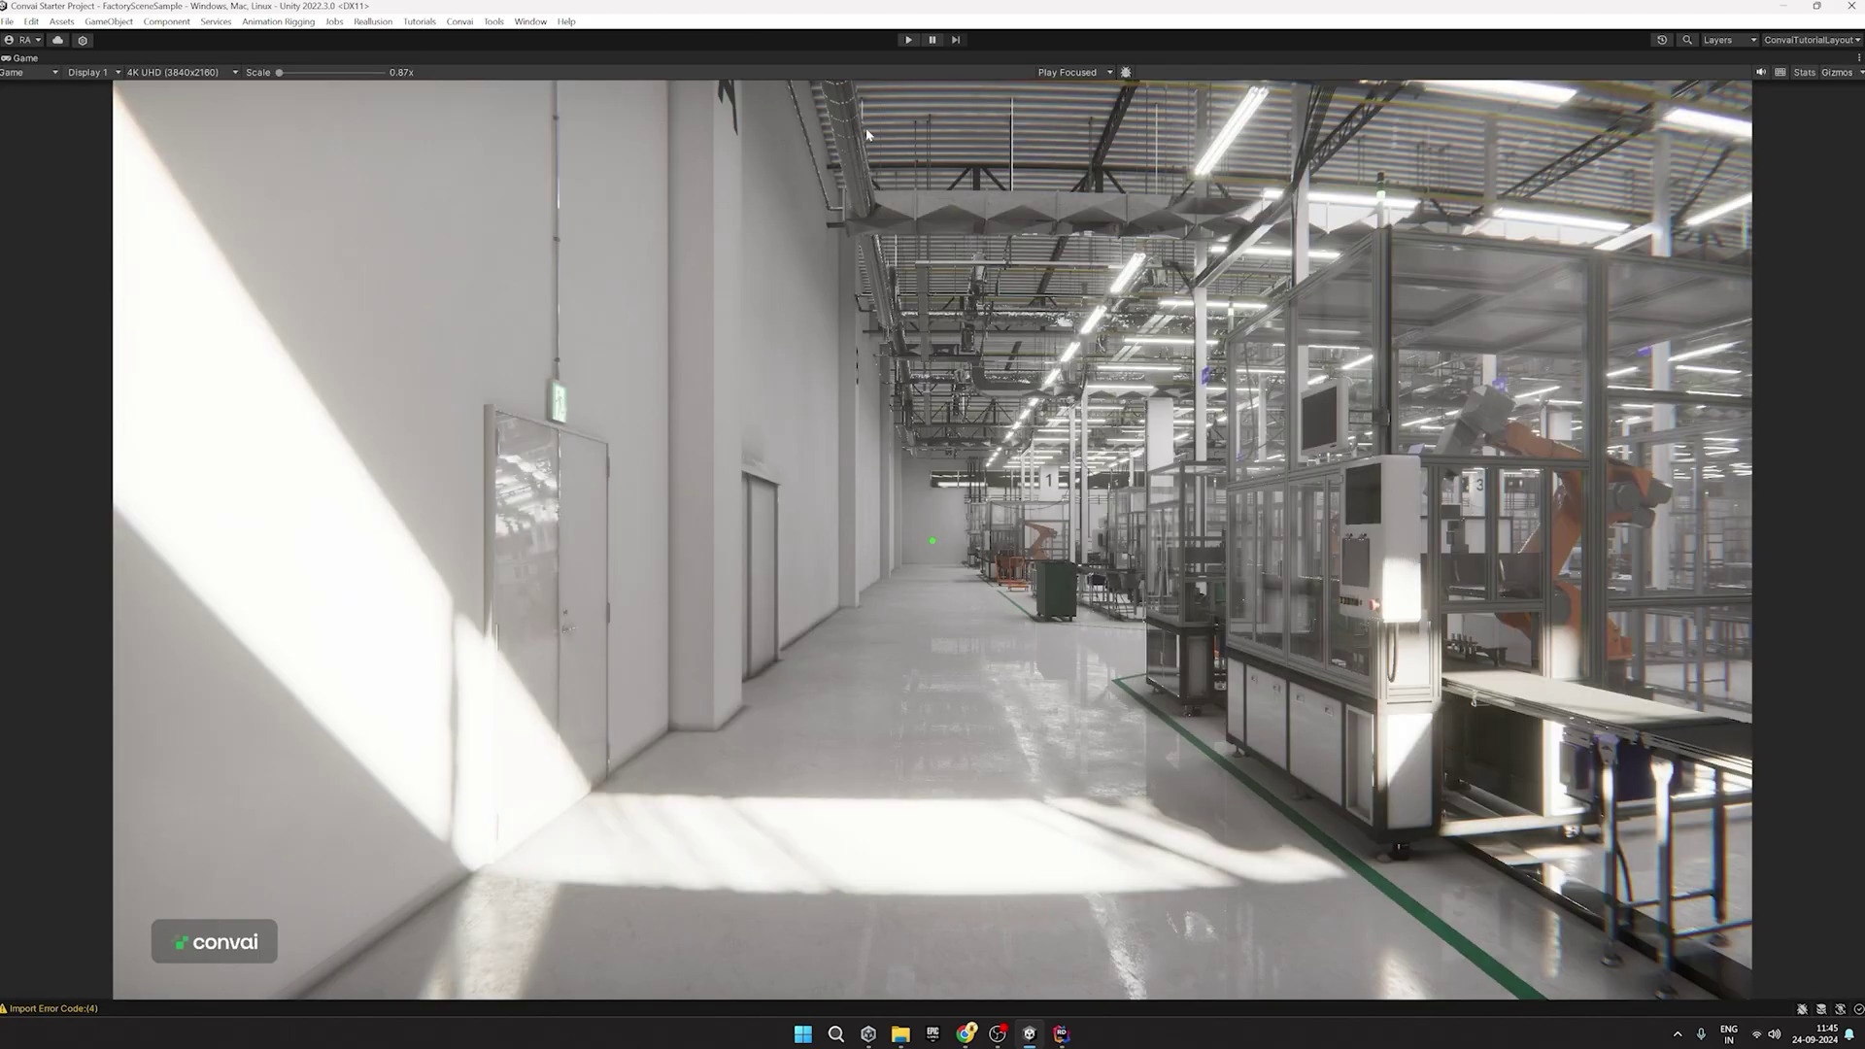
pyautogui.click(906, 40)
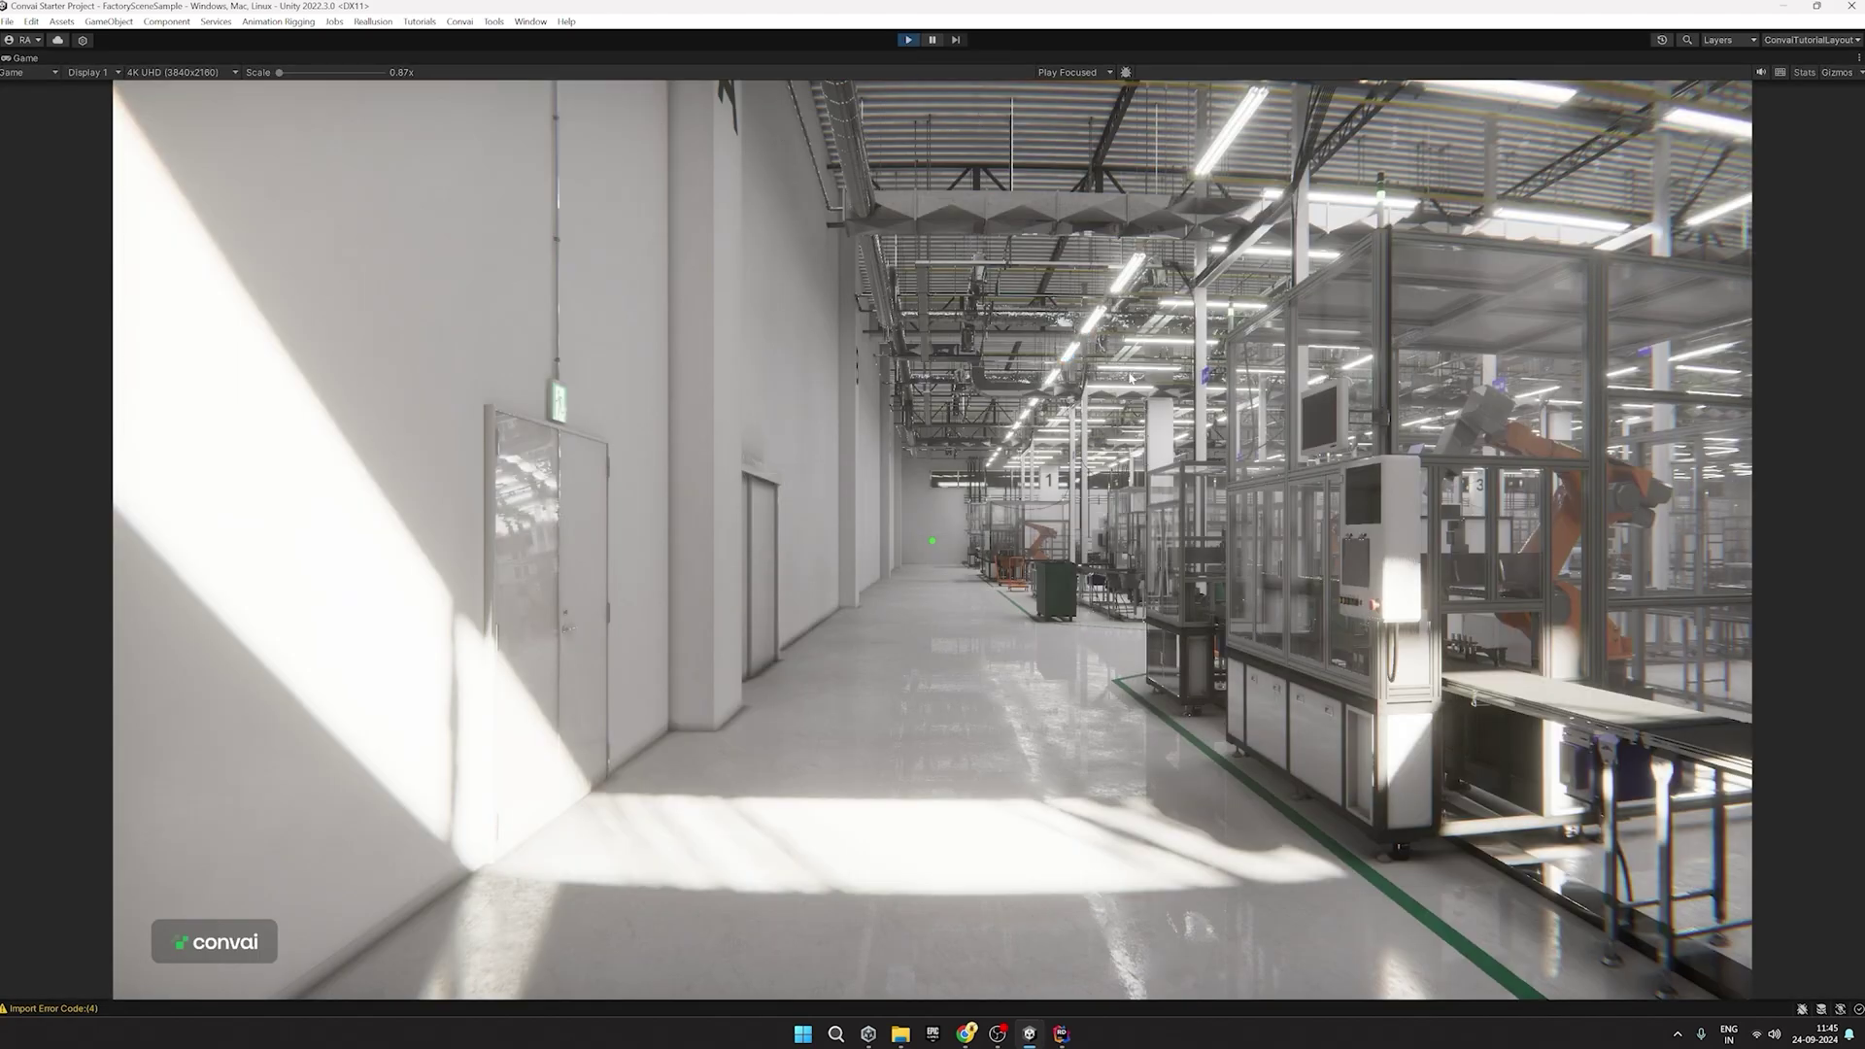
# Walk up to Christina and answer 'Yes, I am ready' to start the tour.
pyautogui.click(1161, 429)
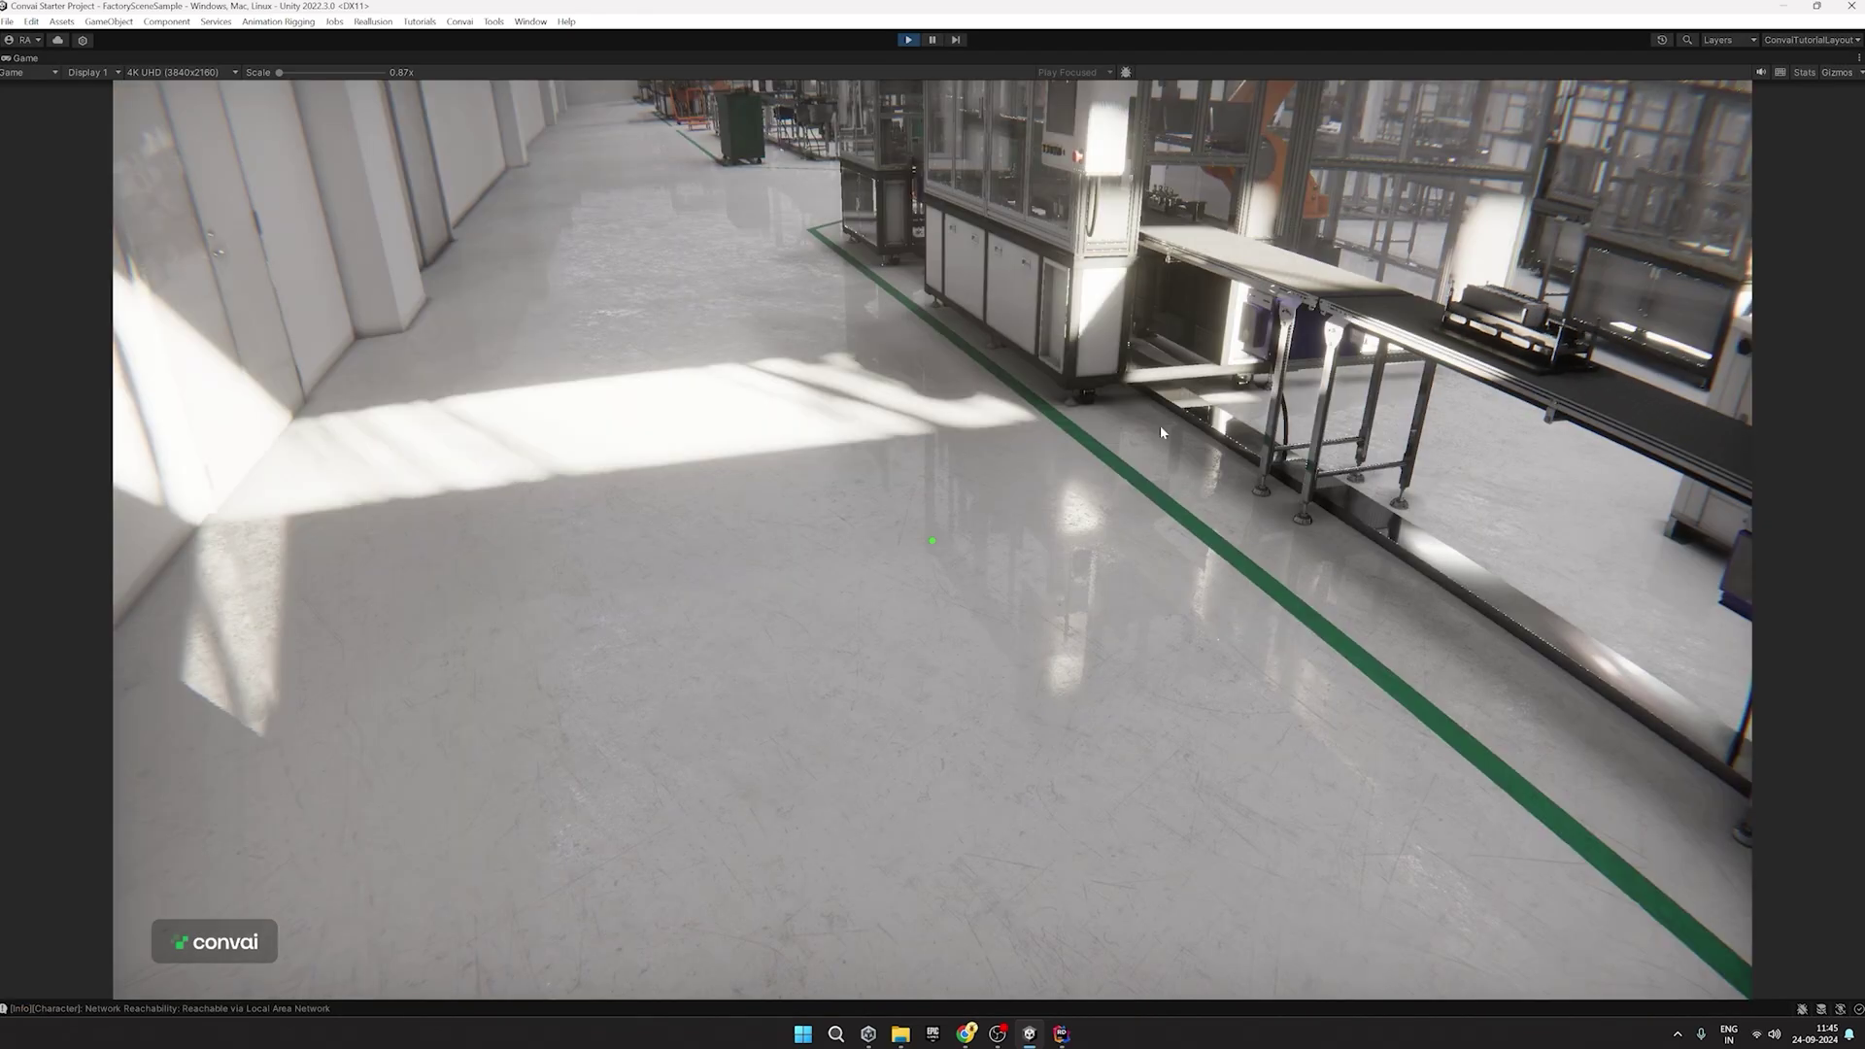
pyautogui.press('w')
pyautogui.press('w')
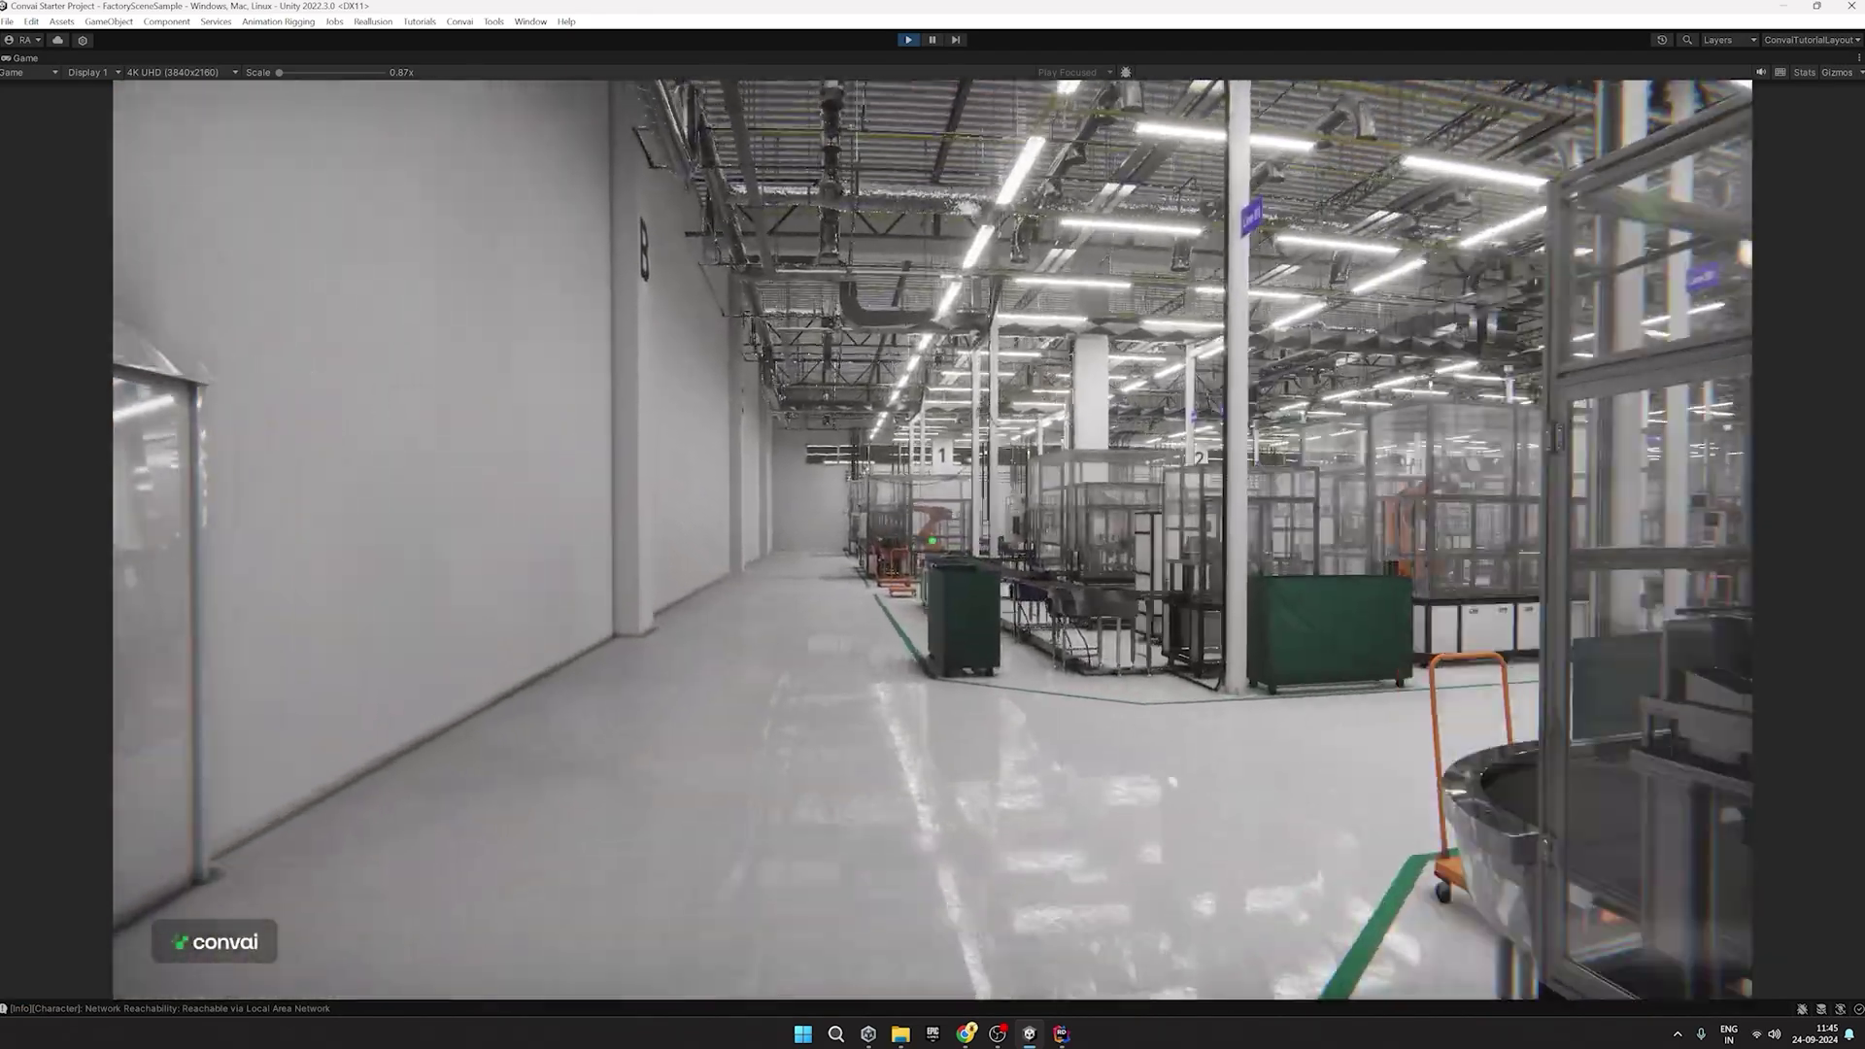
pyautogui.press('w')
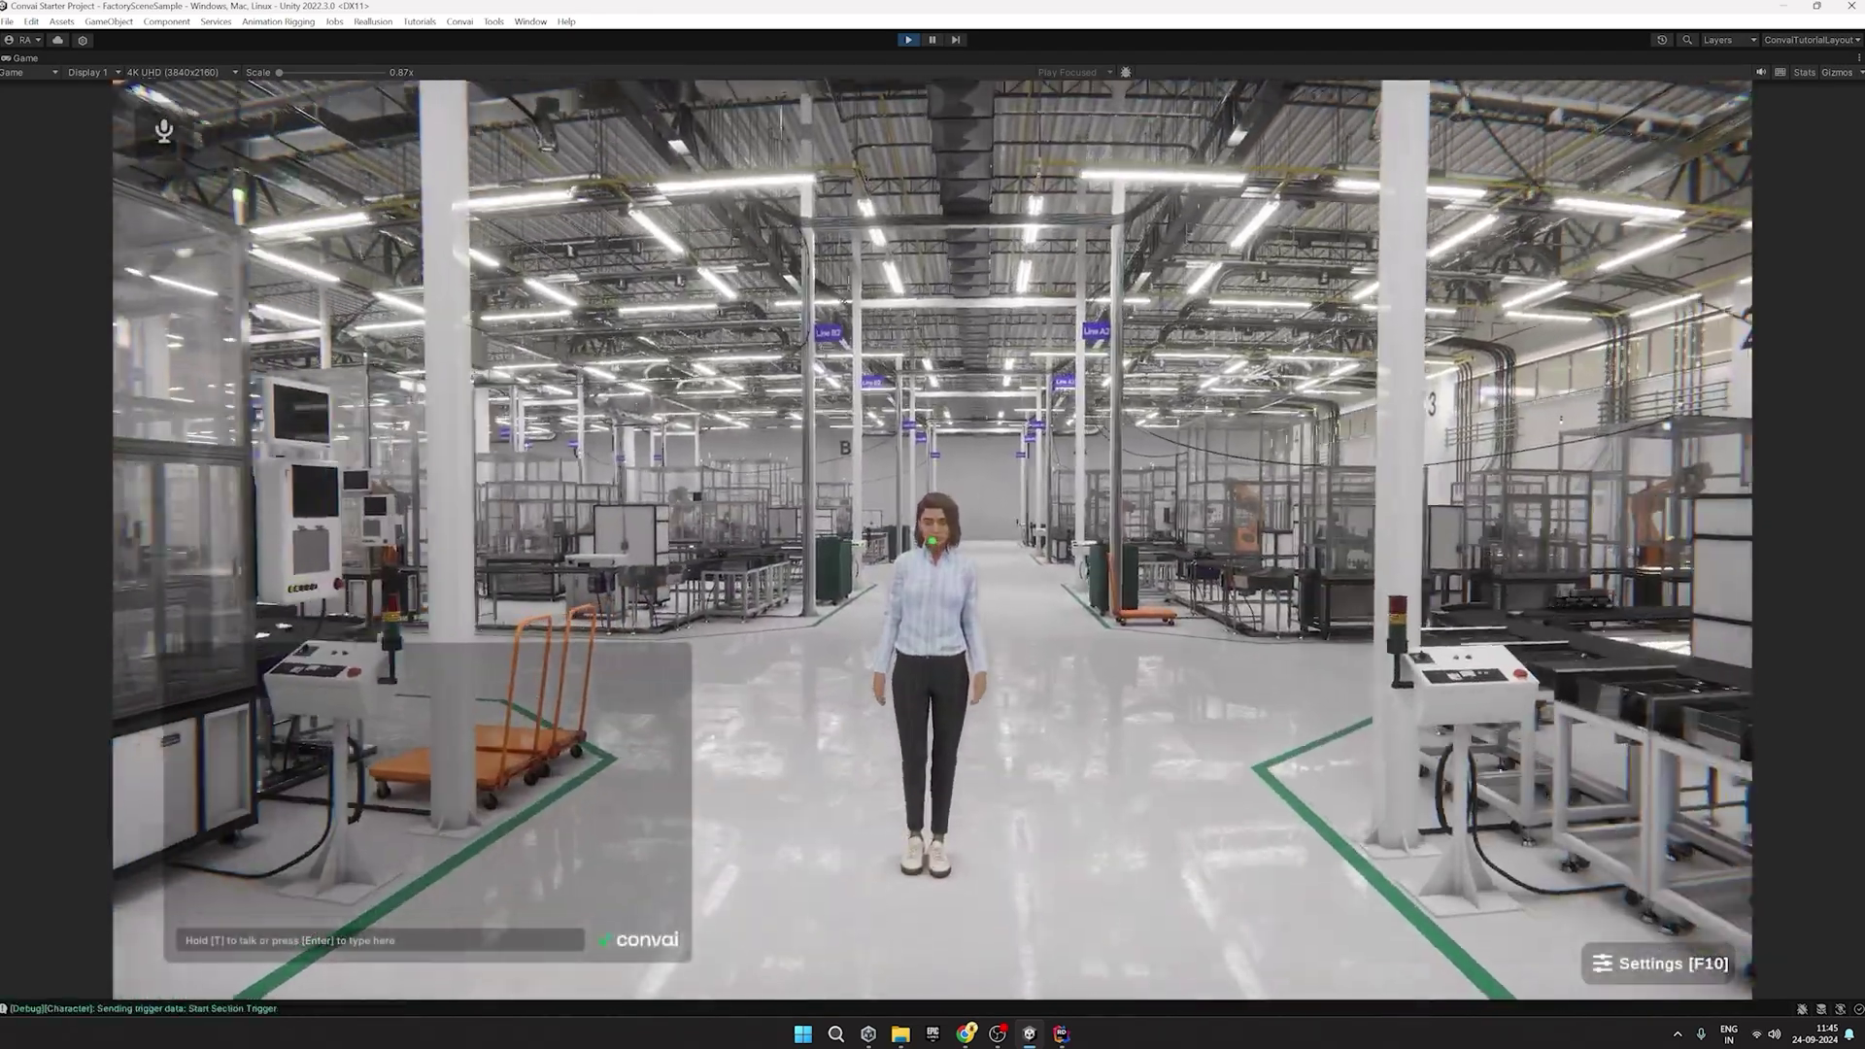
pyautogui.press('w')
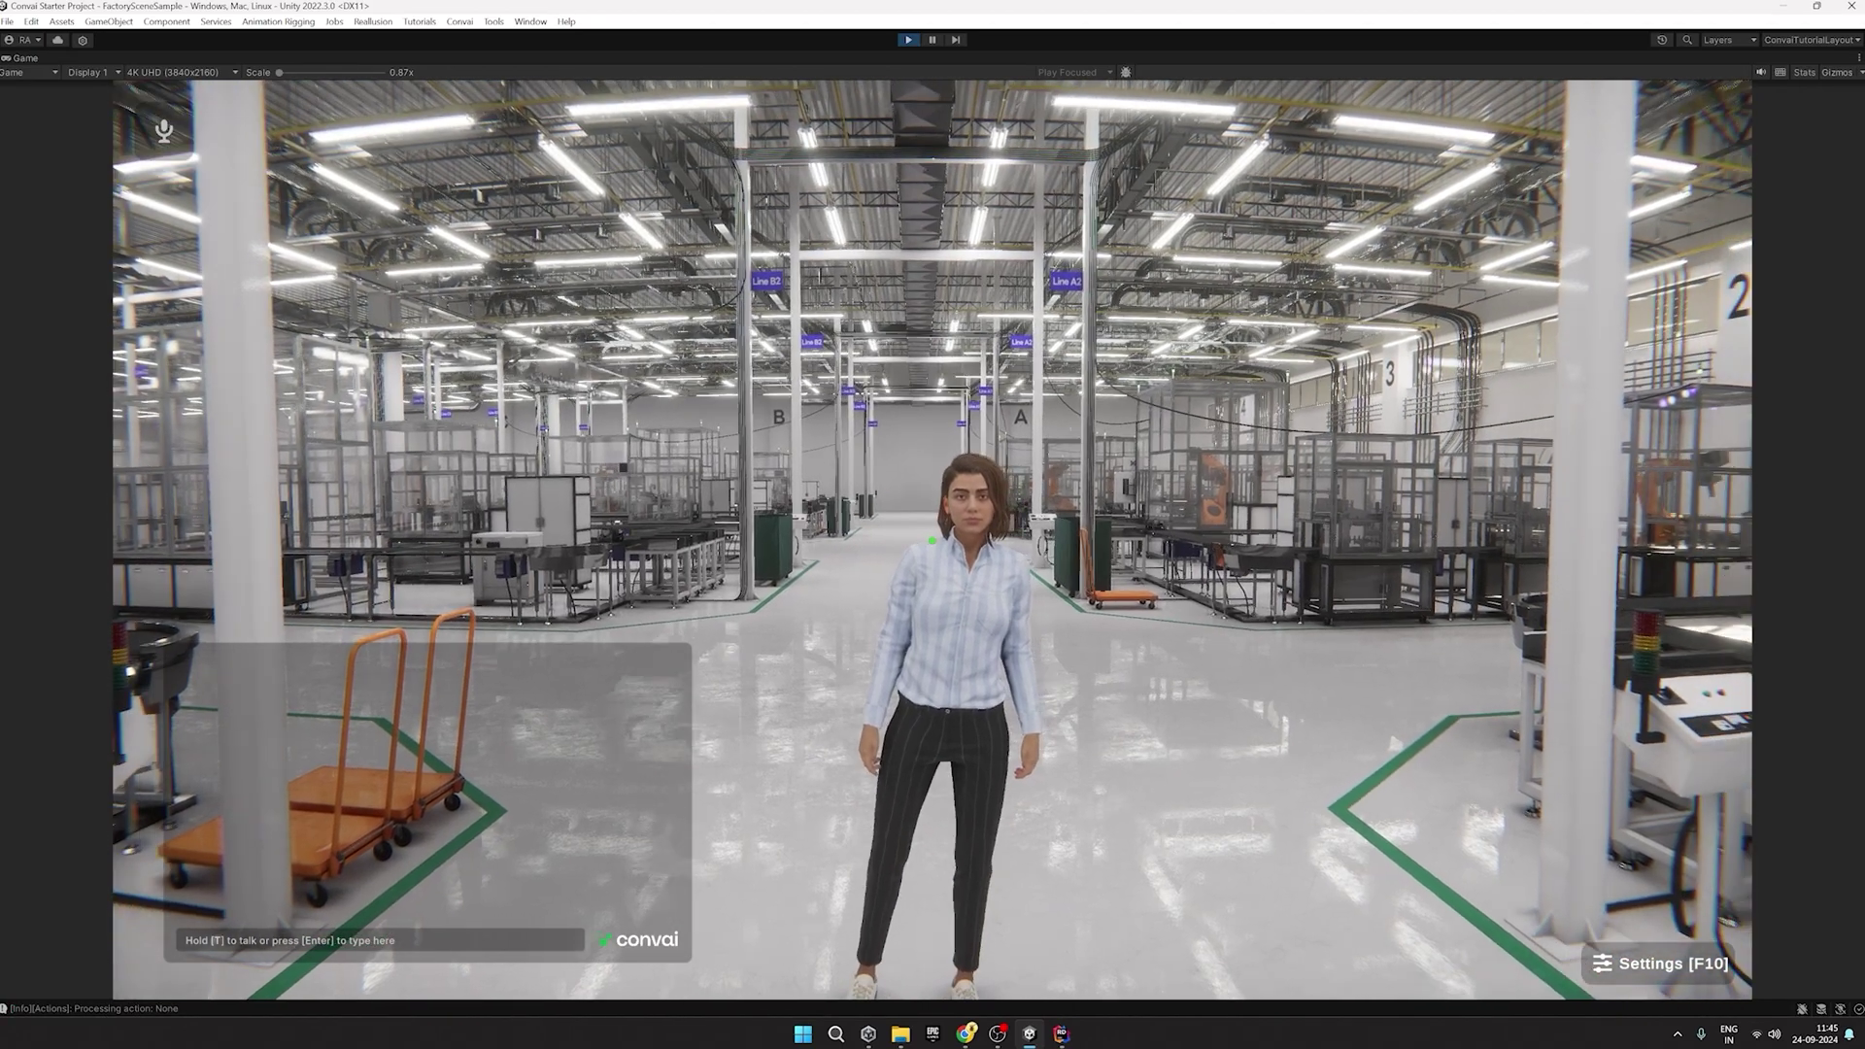
pyautogui.press('w')
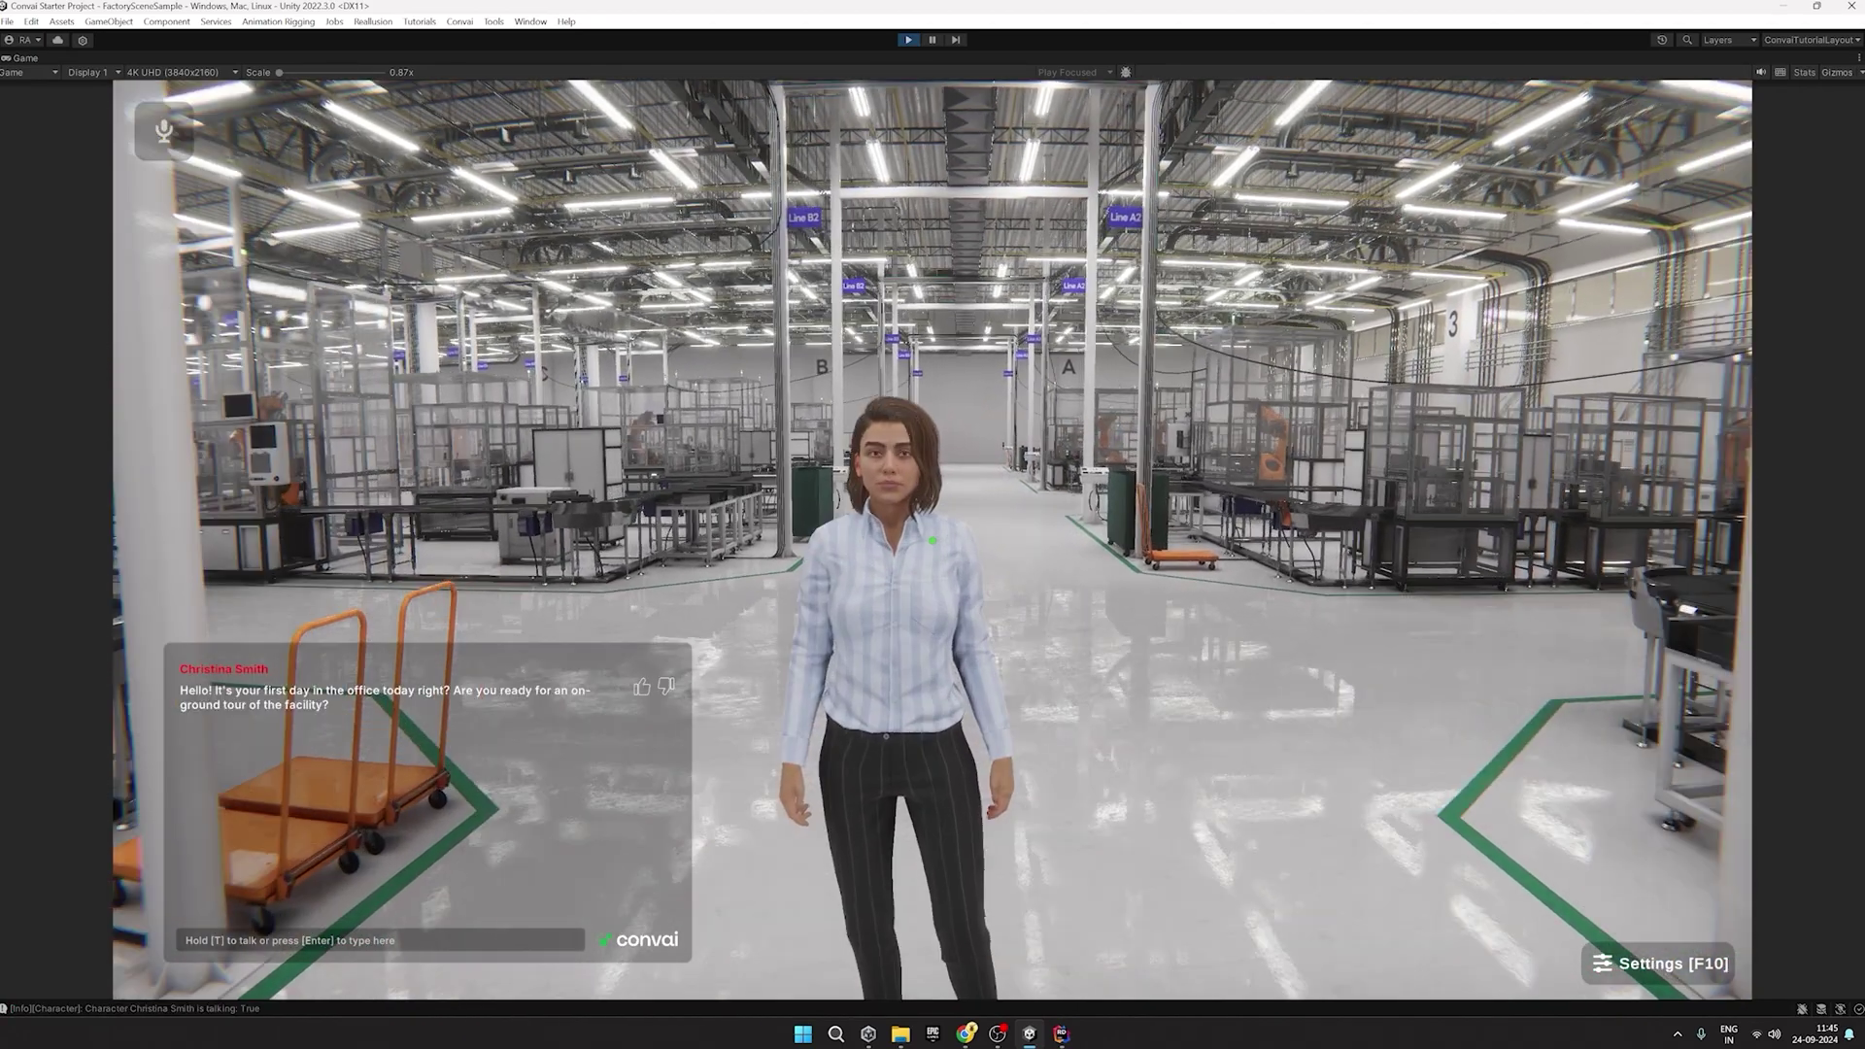
pyautogui.press('s')
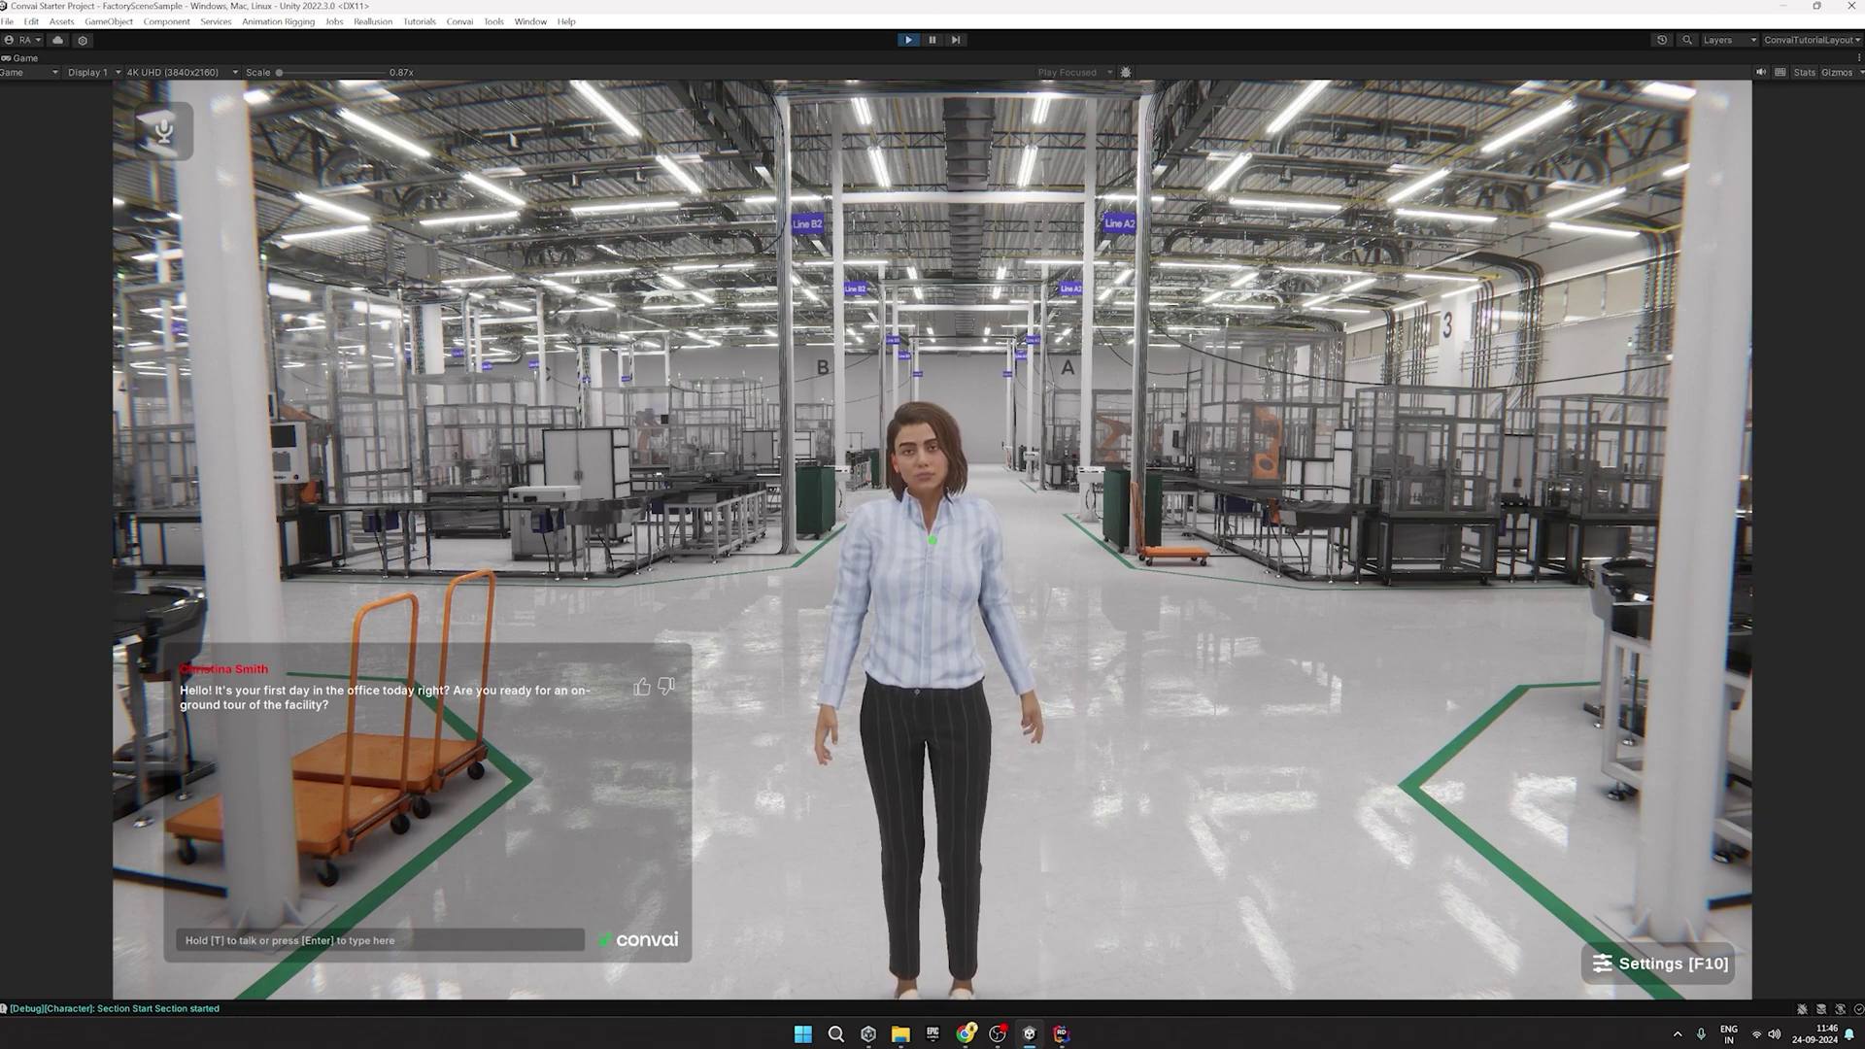
pyautogui.press('w')
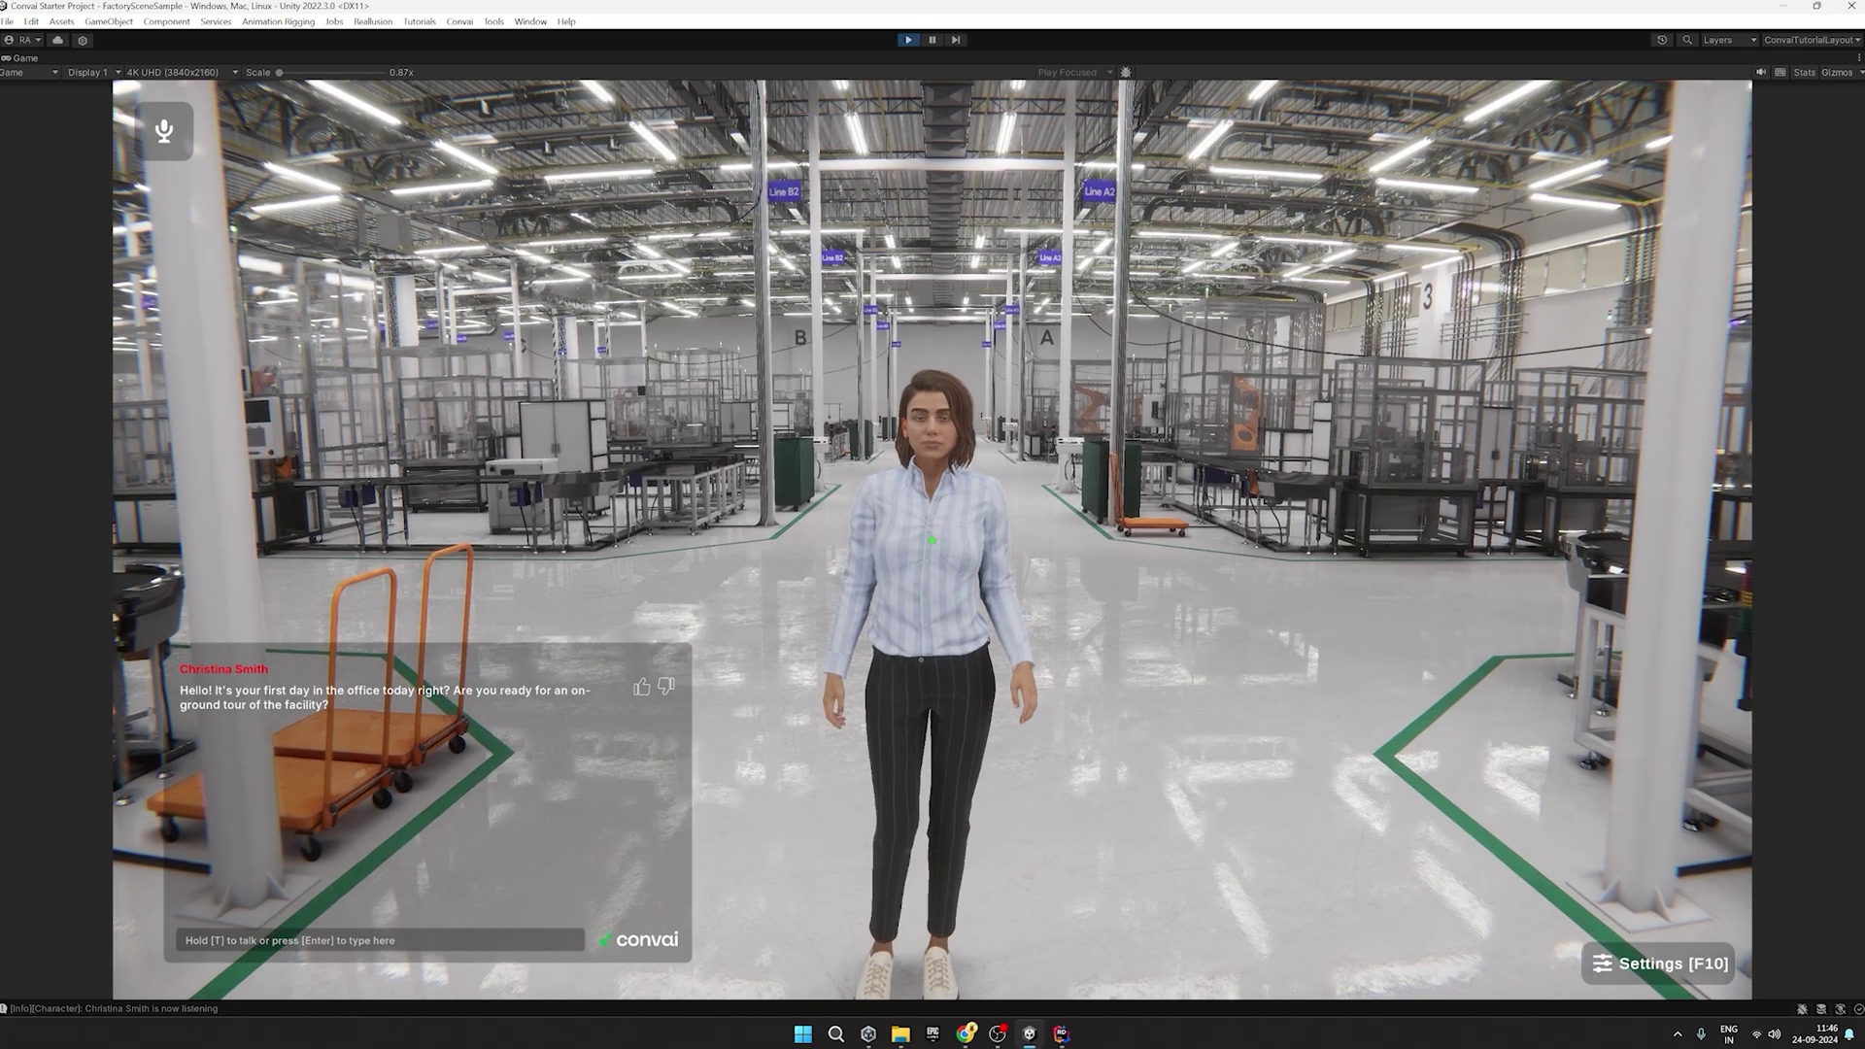
pyautogui.press('t')
pyautogui.press('s')
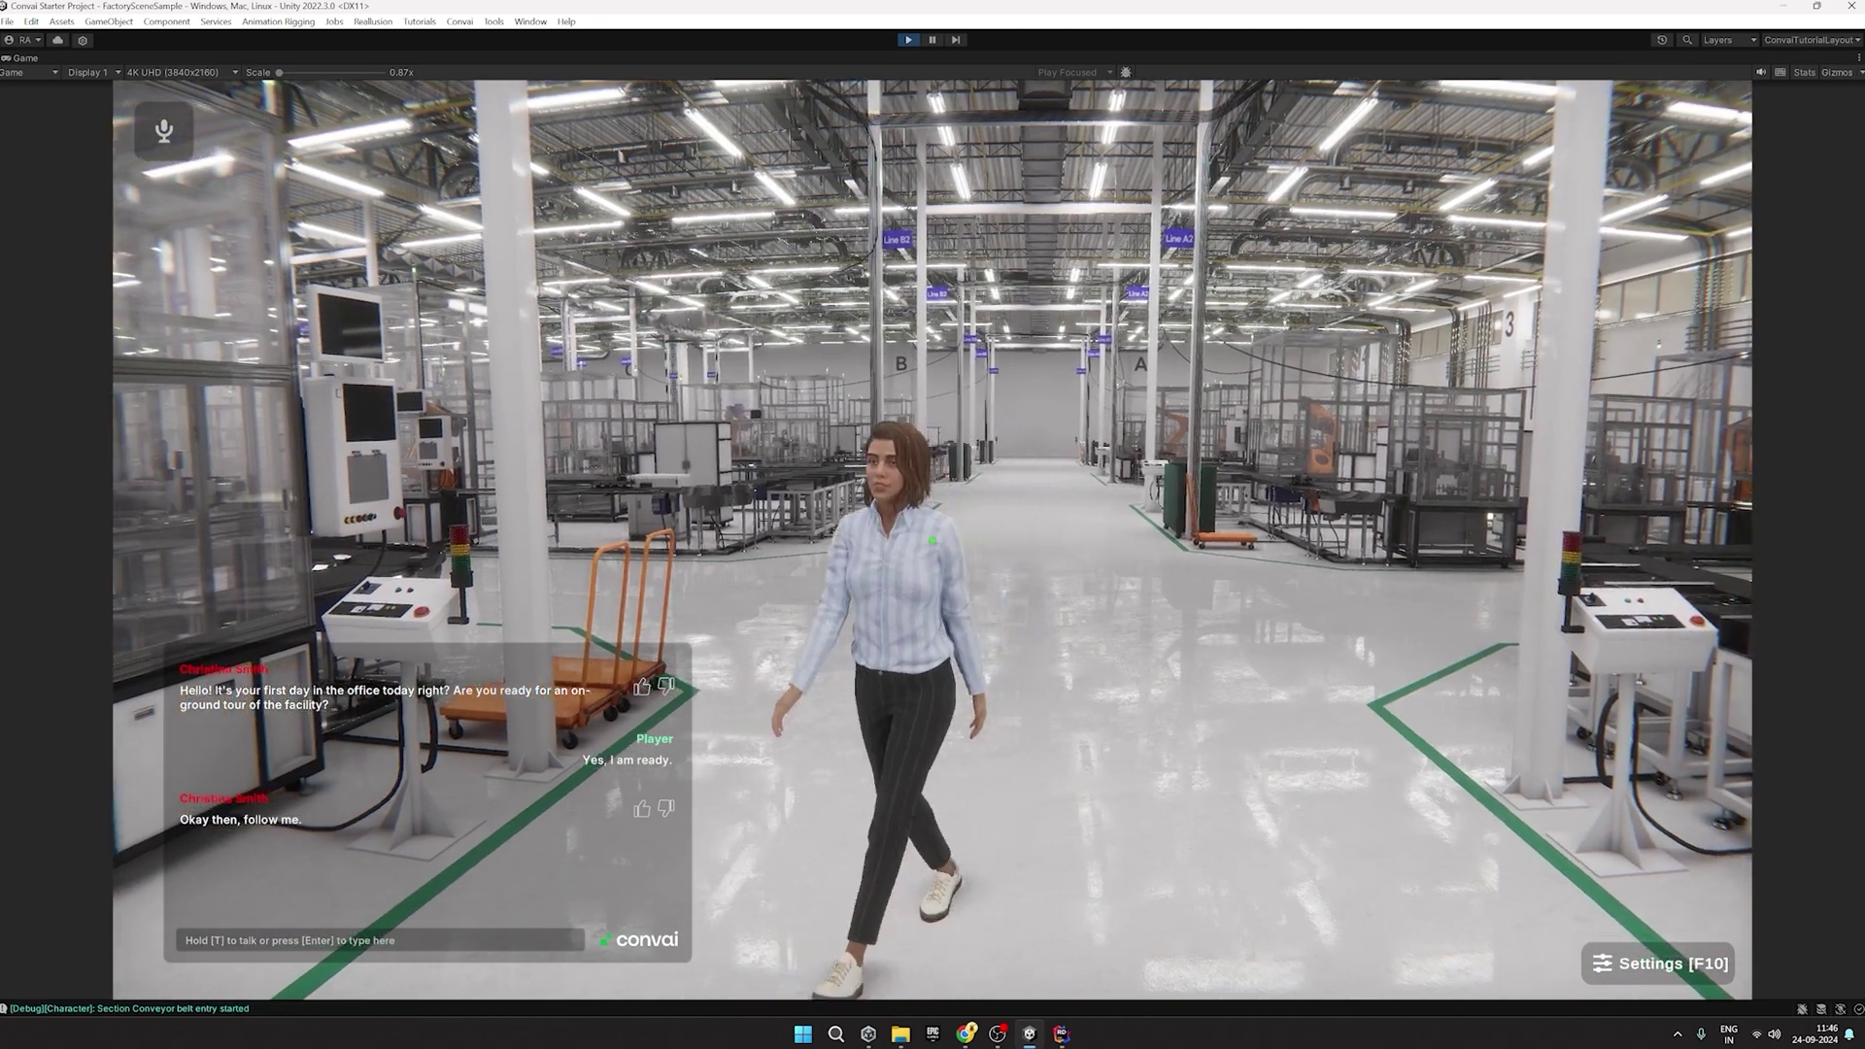
# Follow Christina to the conveyor belt, ask her a question, then tell her to continue.
pyautogui.press('w')
pyautogui.press('w')
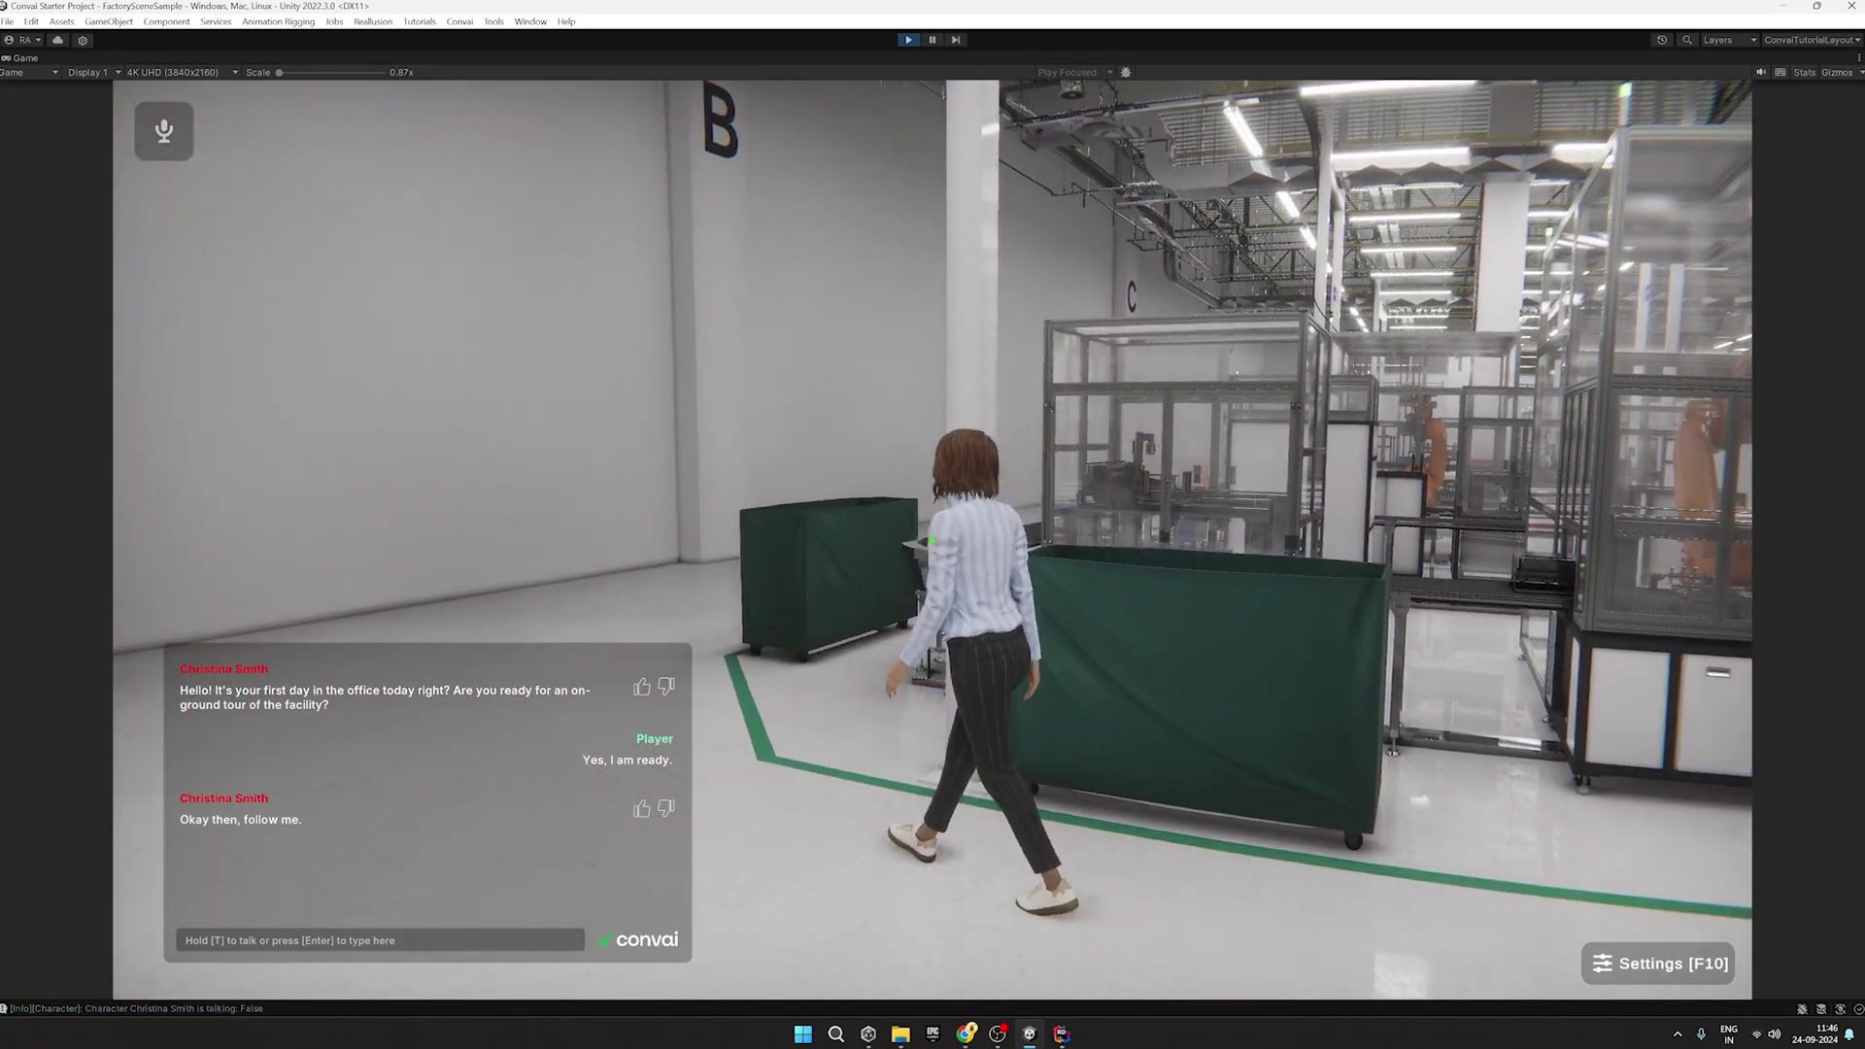
pyautogui.press('w')
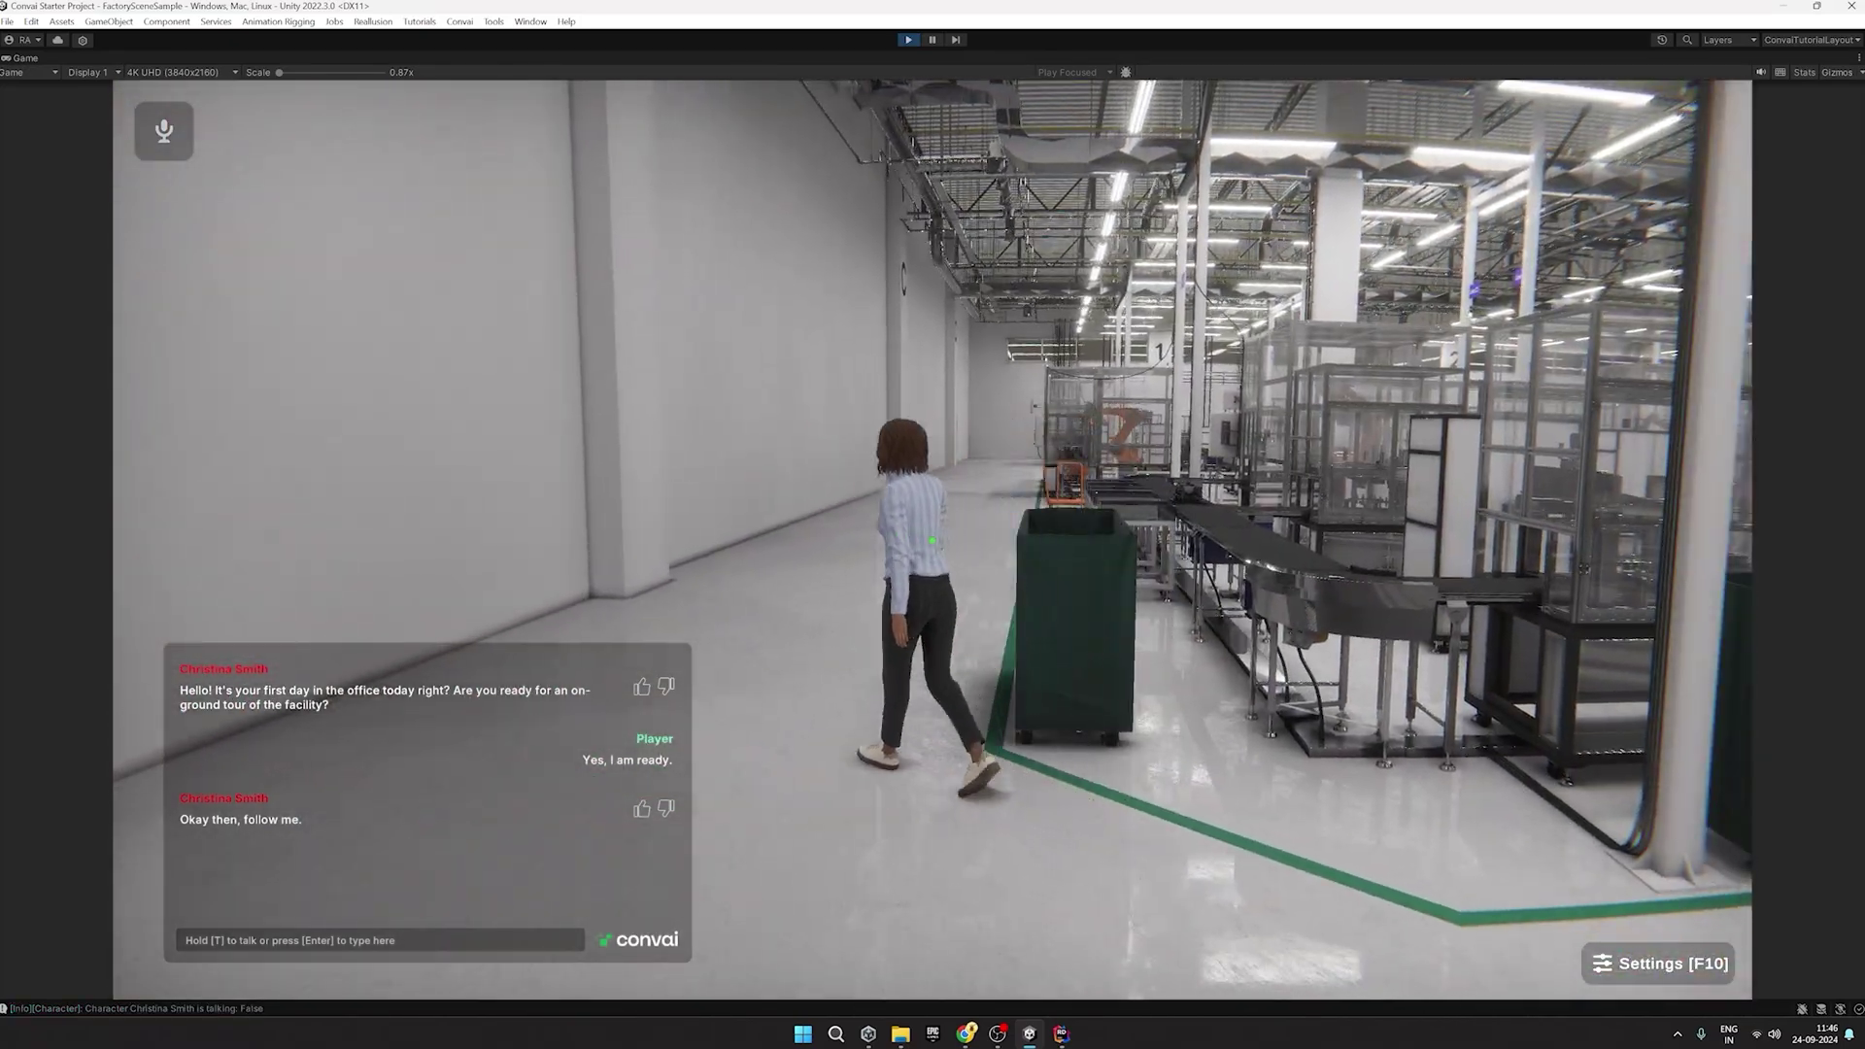
pyautogui.press('w')
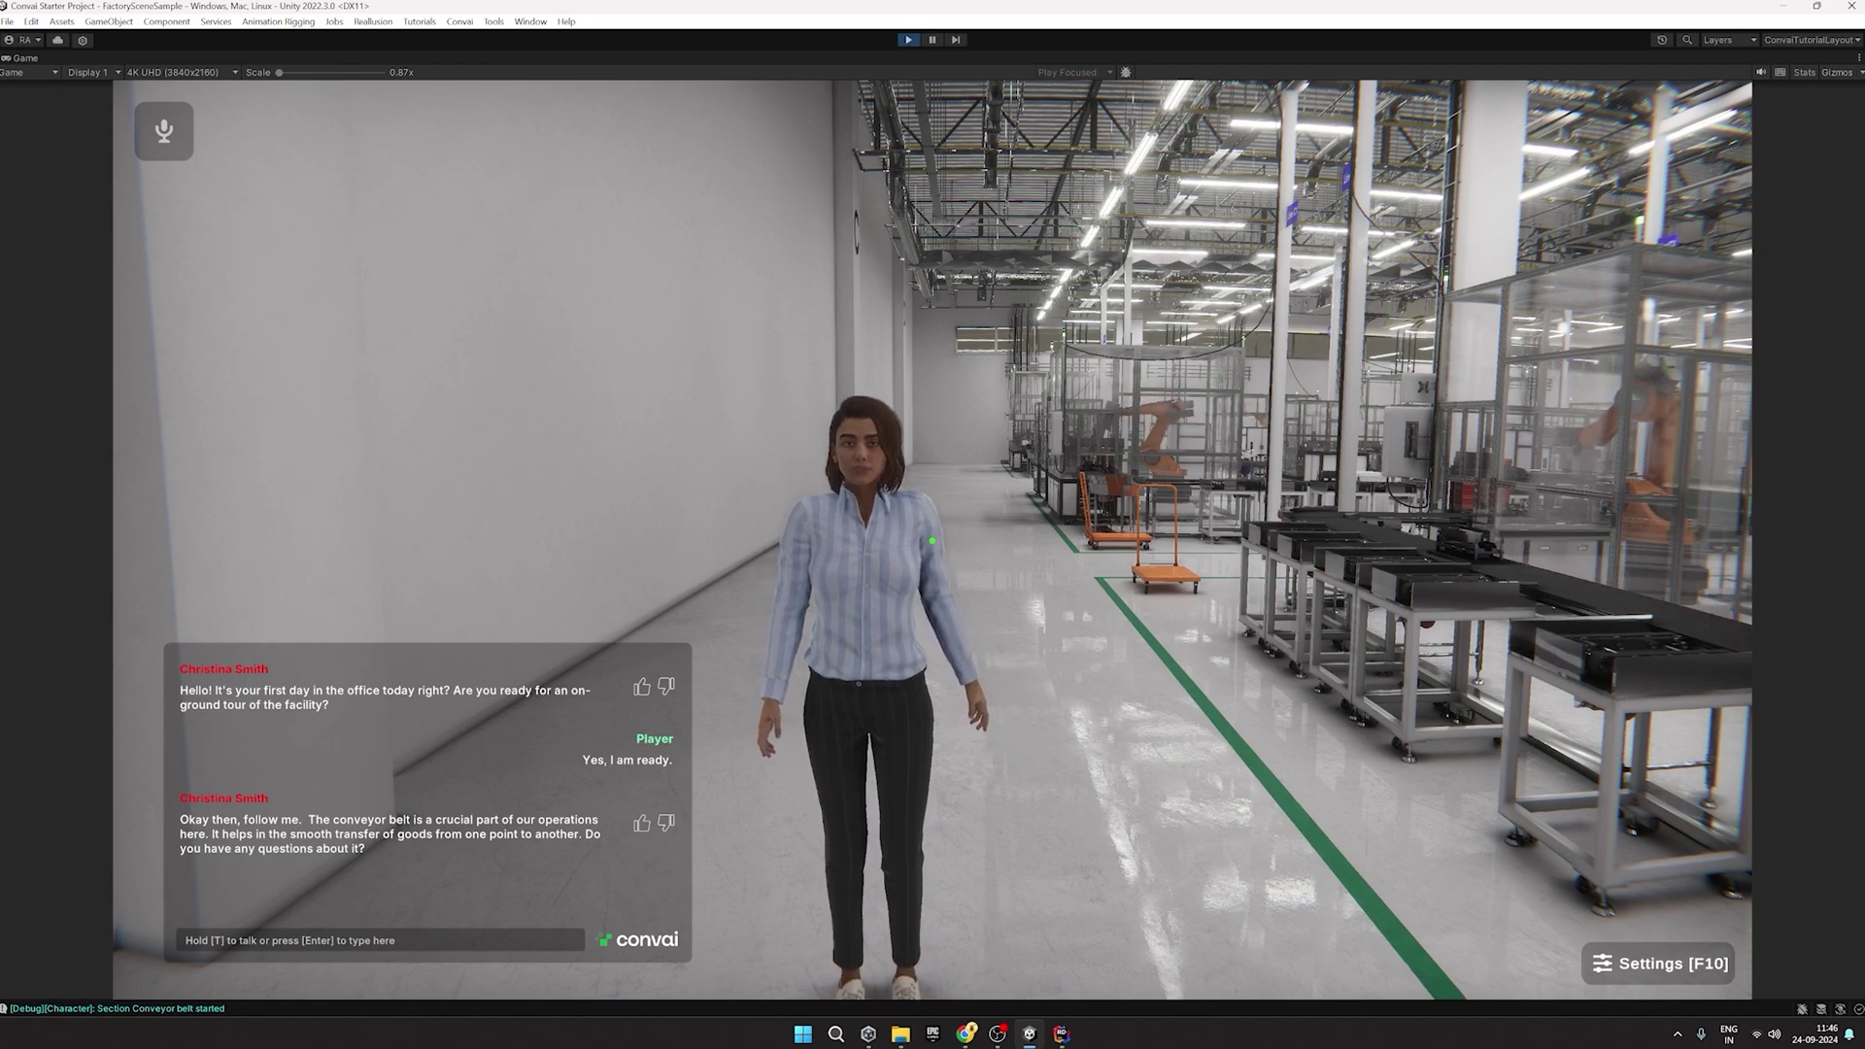
pyautogui.press('a')
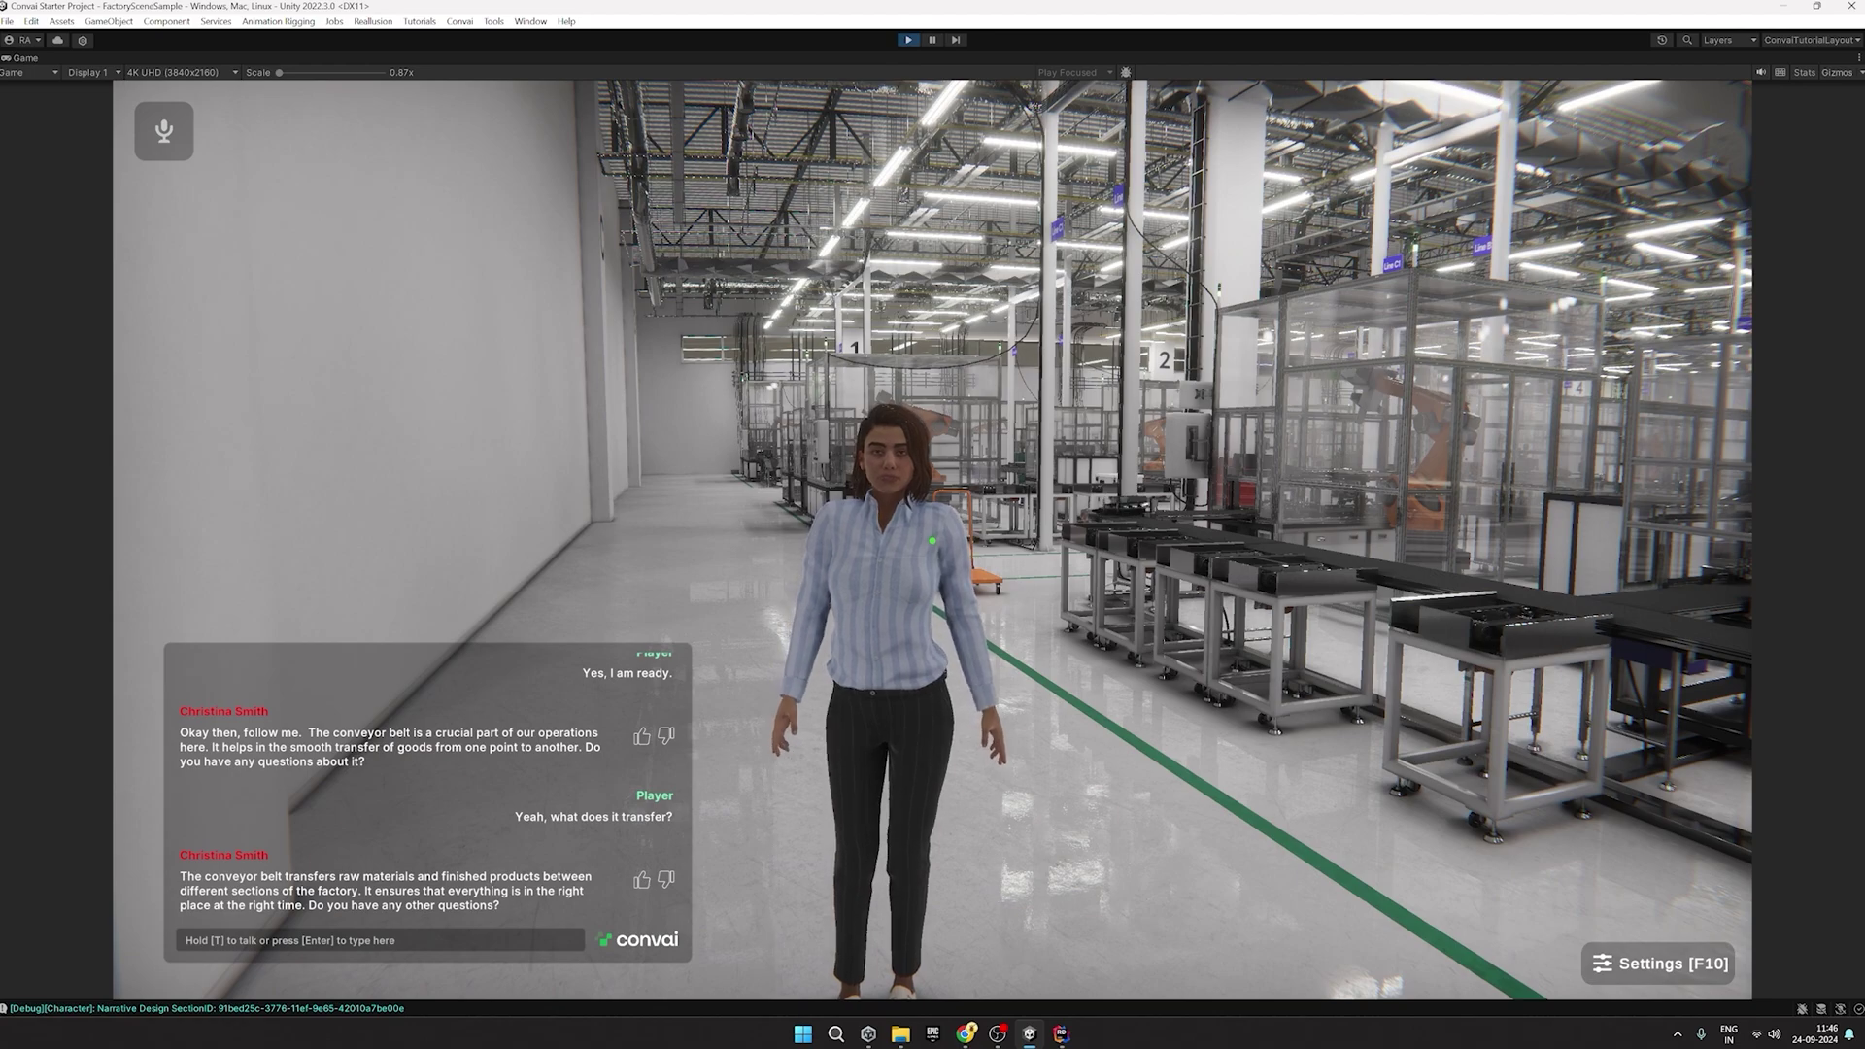
pyautogui.press('t')
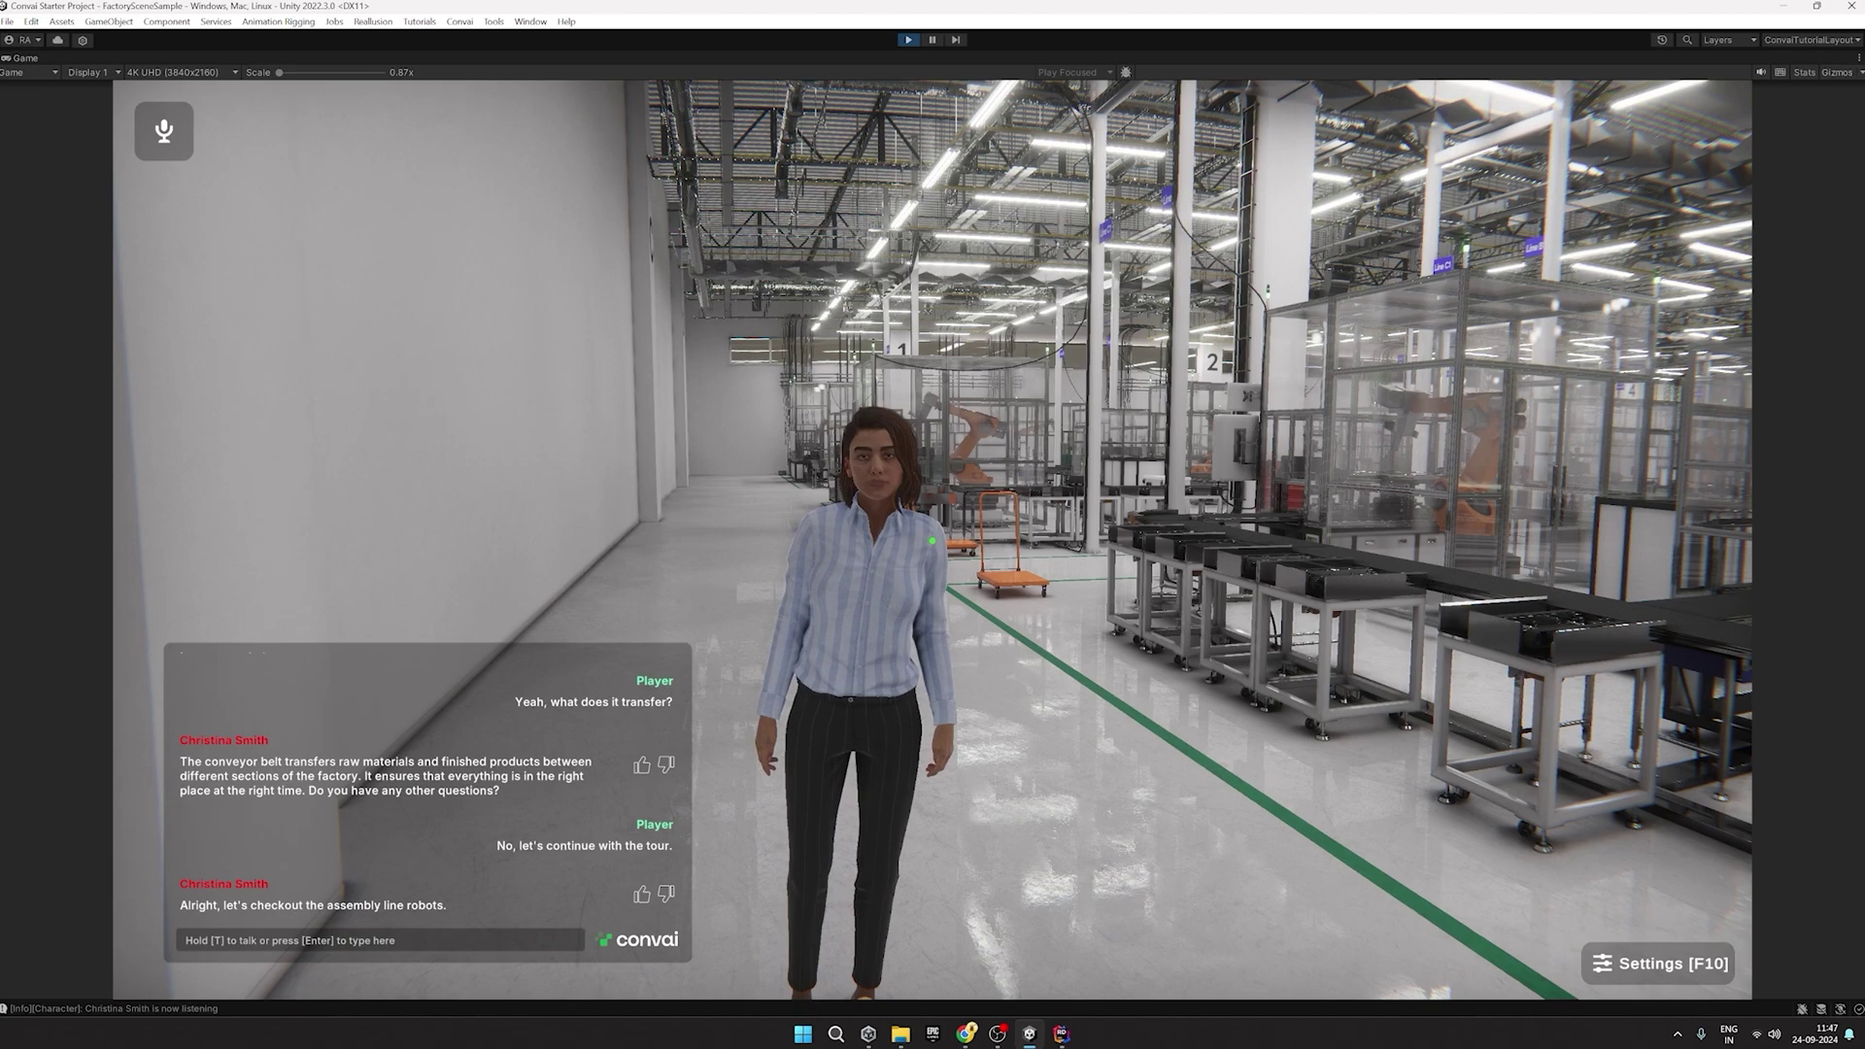
pyautogui.press('t')
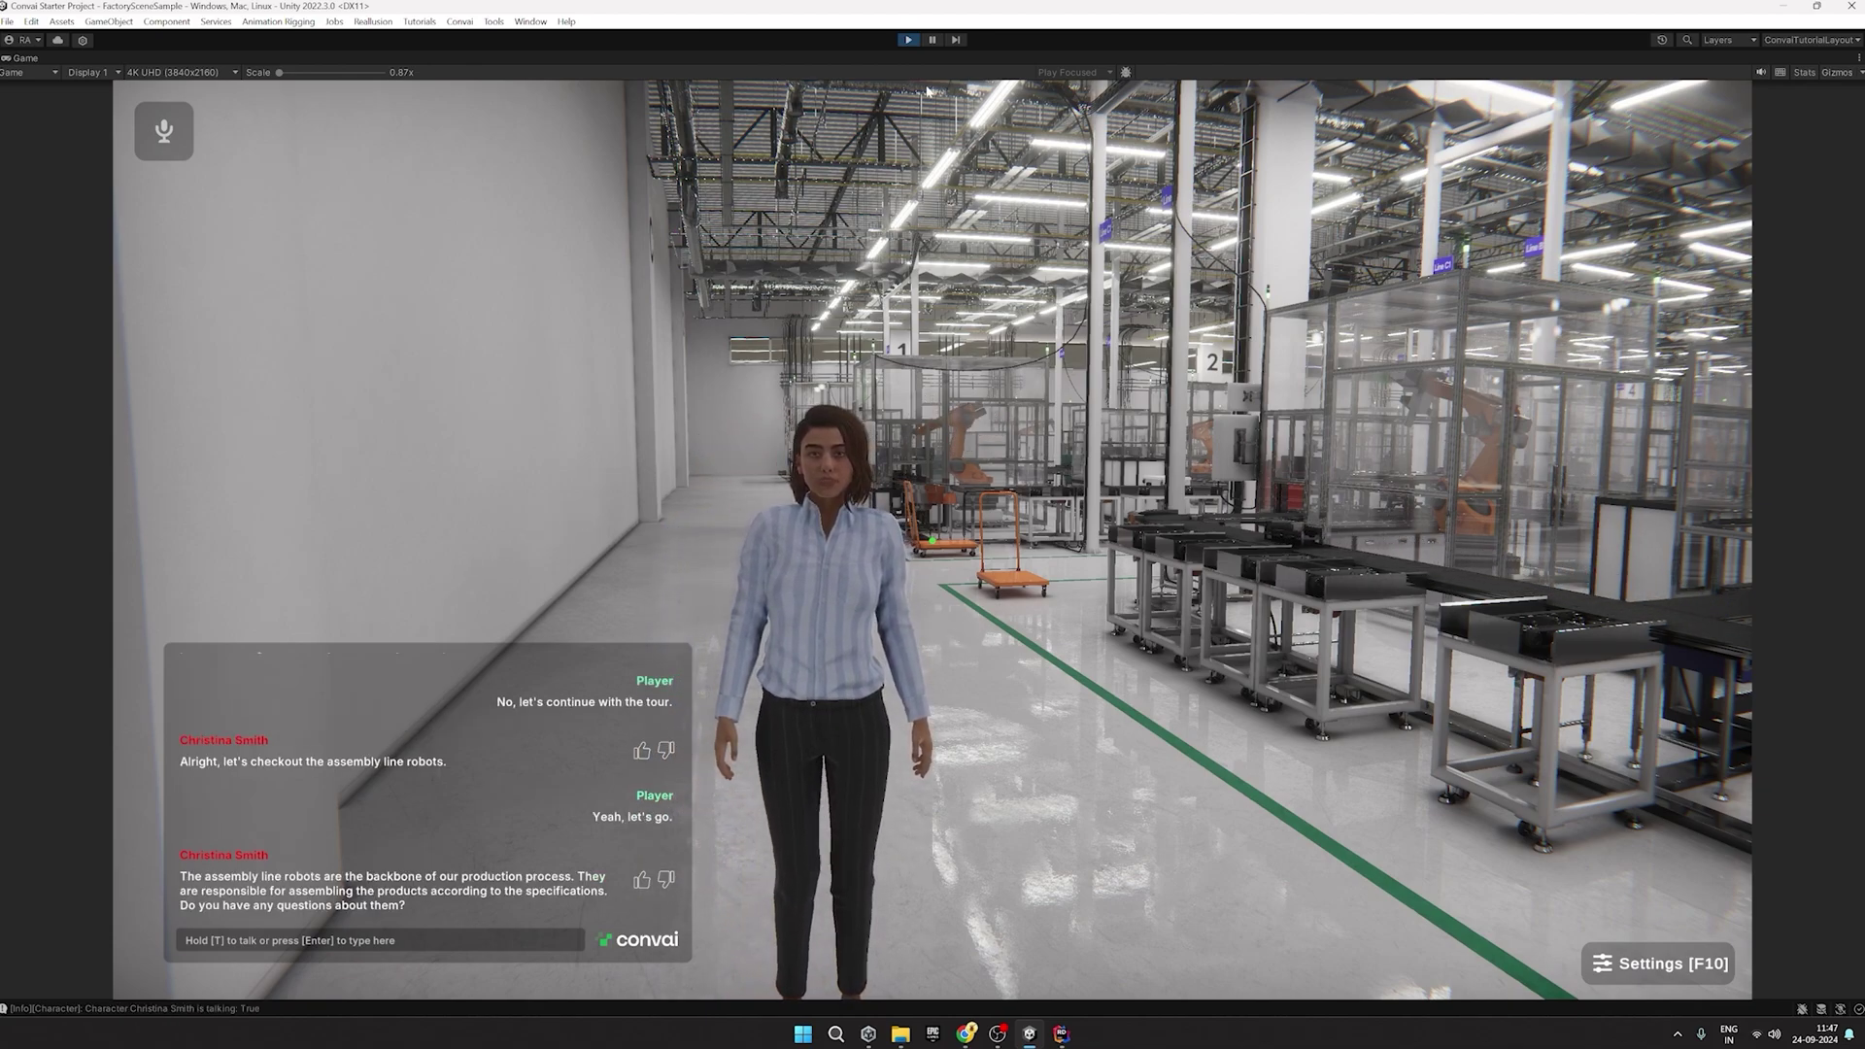
# Stop play, enable SetActive on the Conveyor belt section's end event, and replay the game.
pyautogui.click(904, 39)
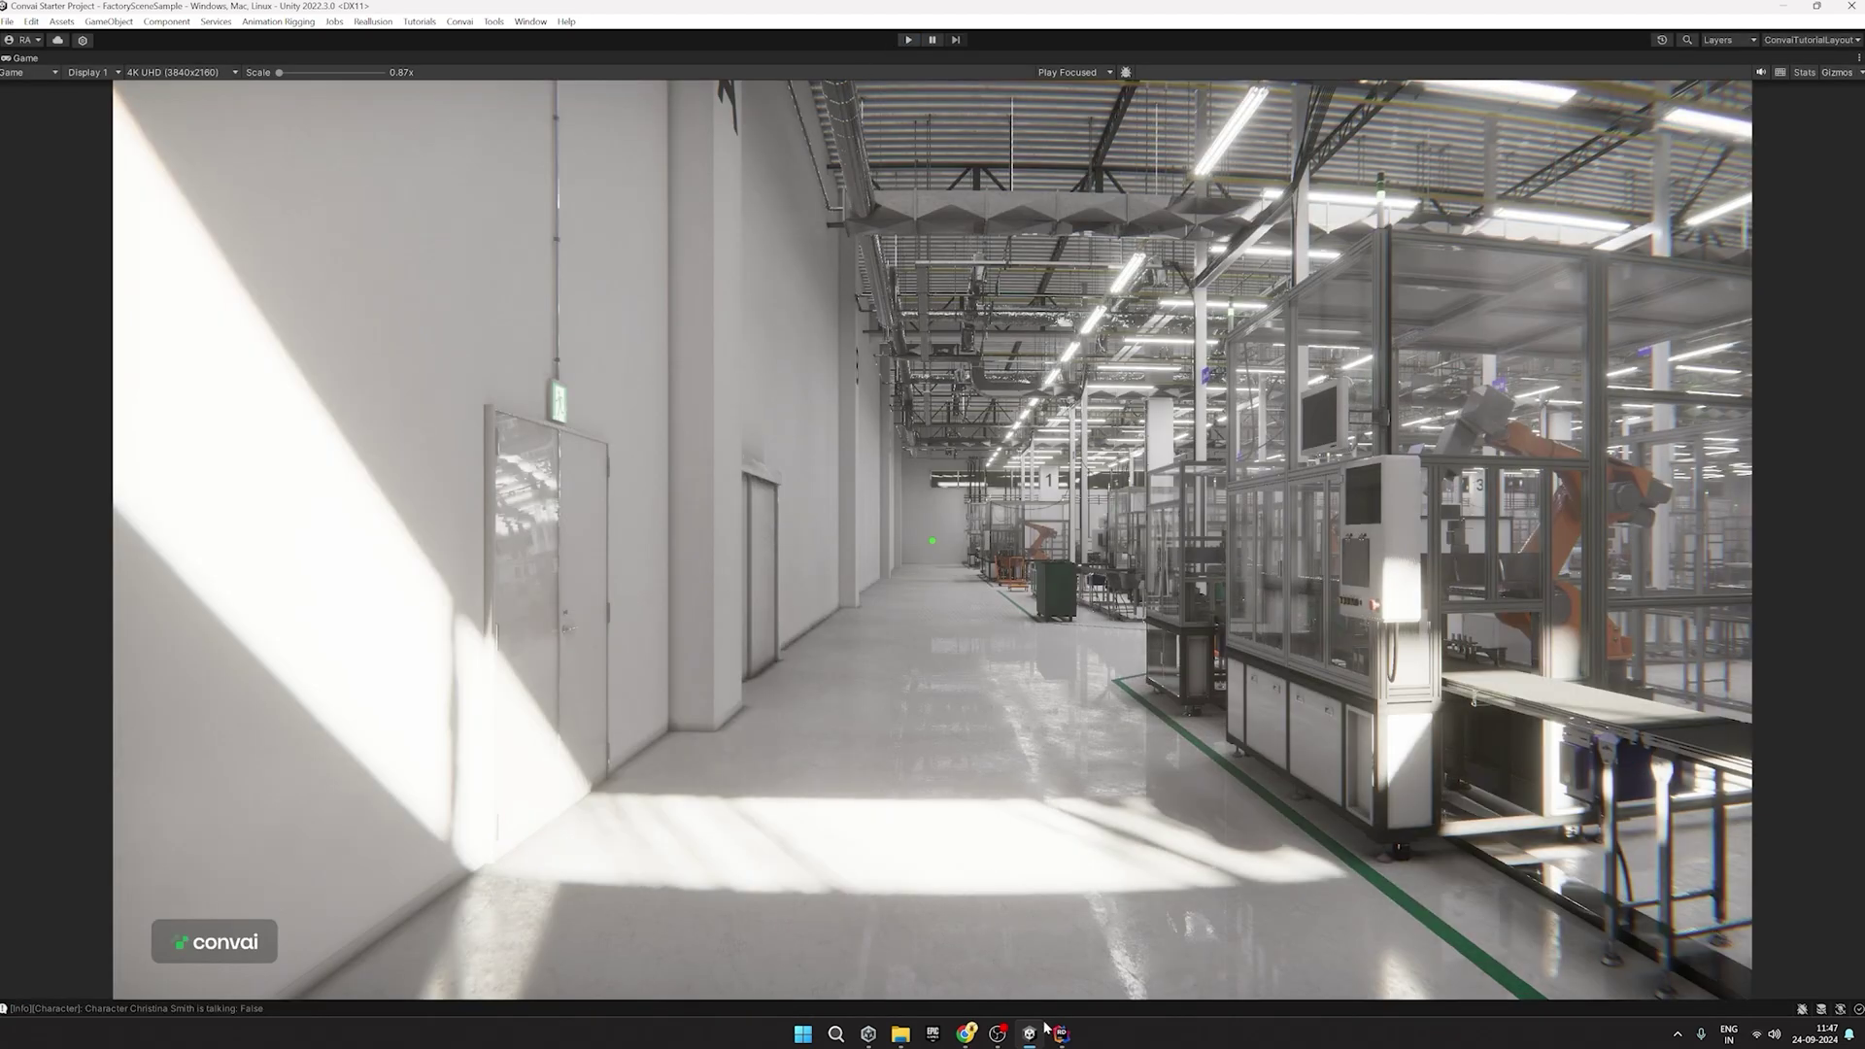
pyautogui.doubleClick(33, 60)
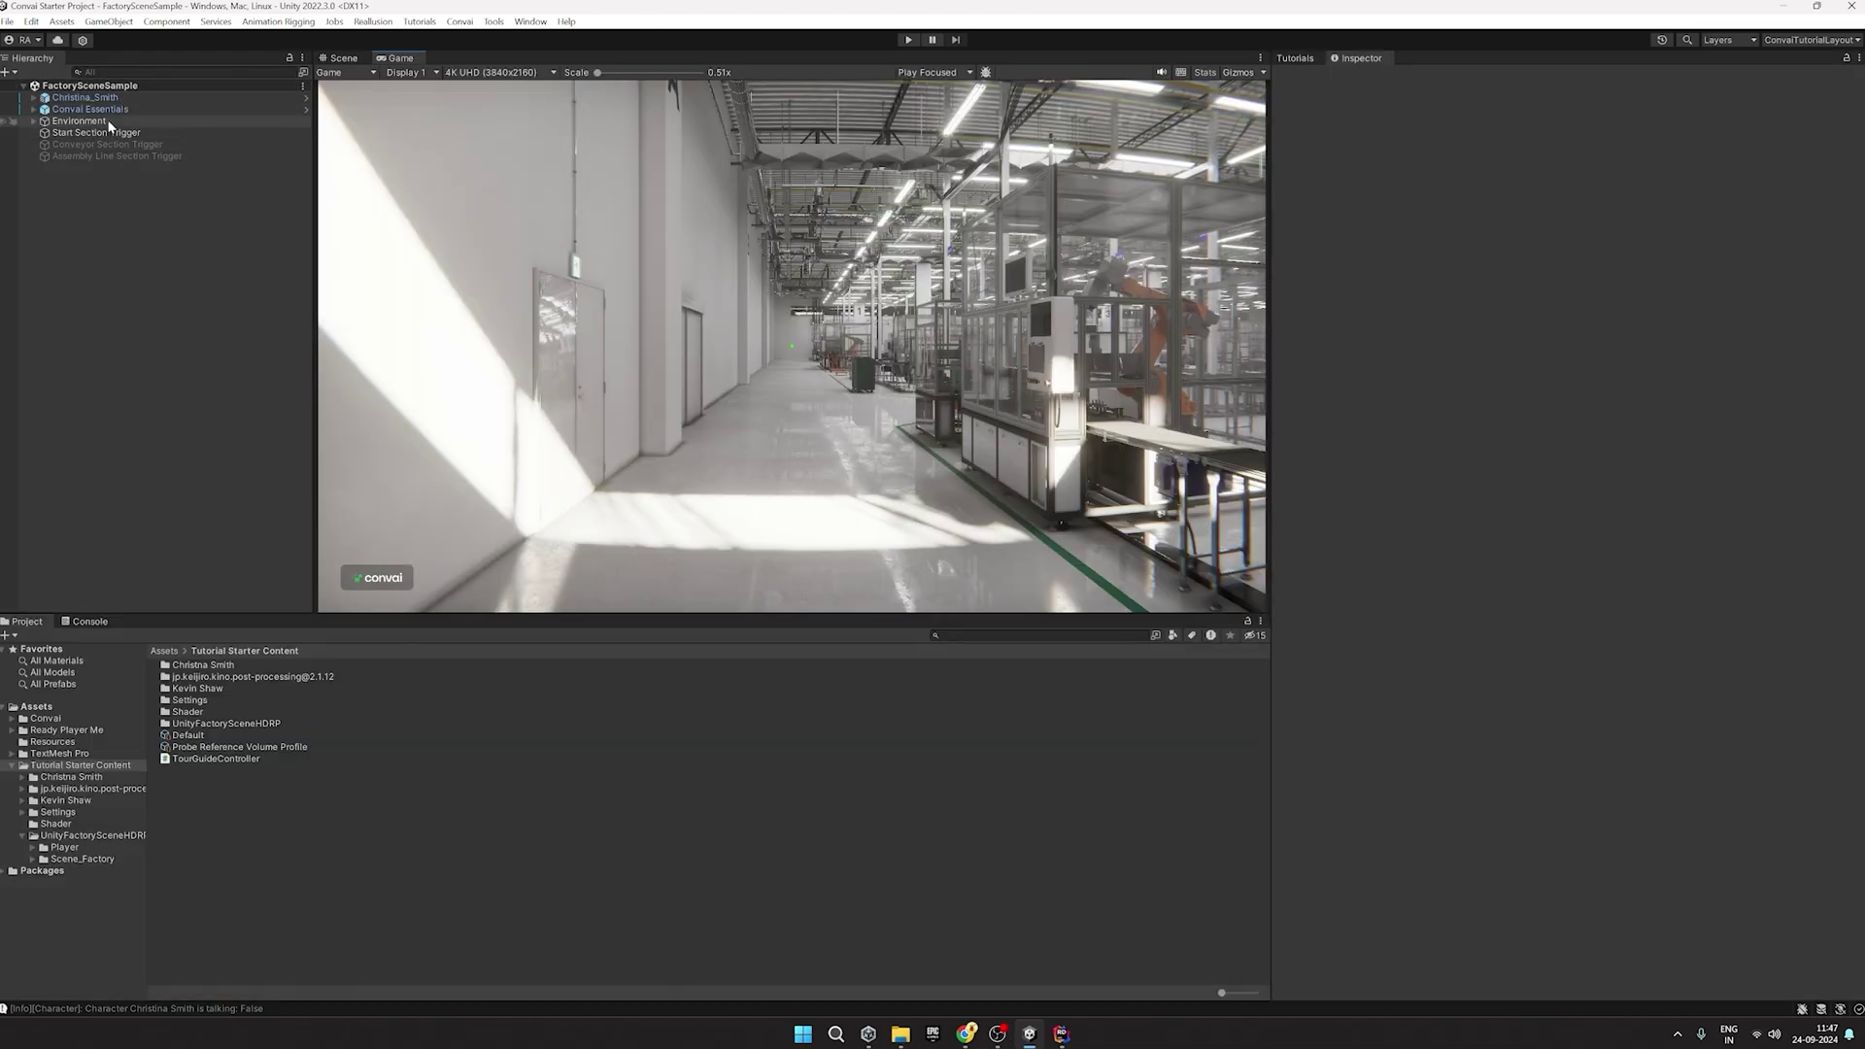
pyautogui.click(184, 108)
pyautogui.click(194, 97)
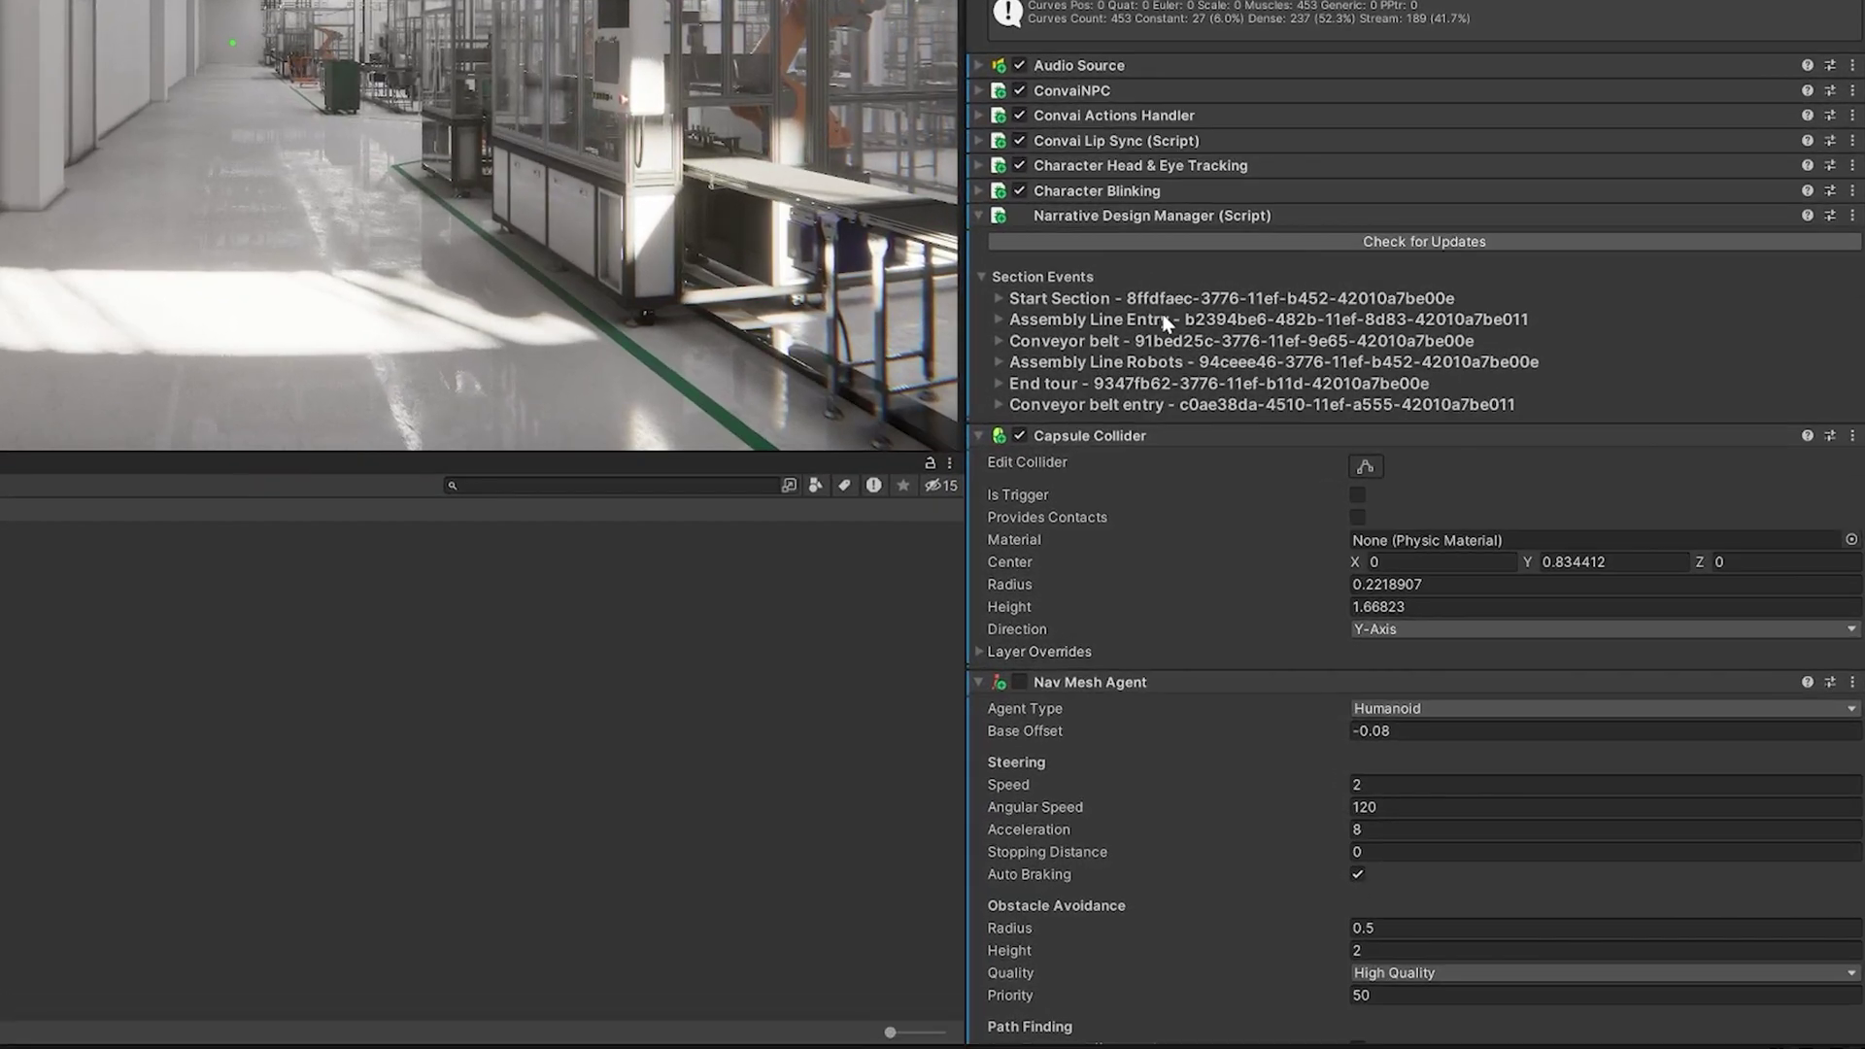
pyautogui.click(1255, 402)
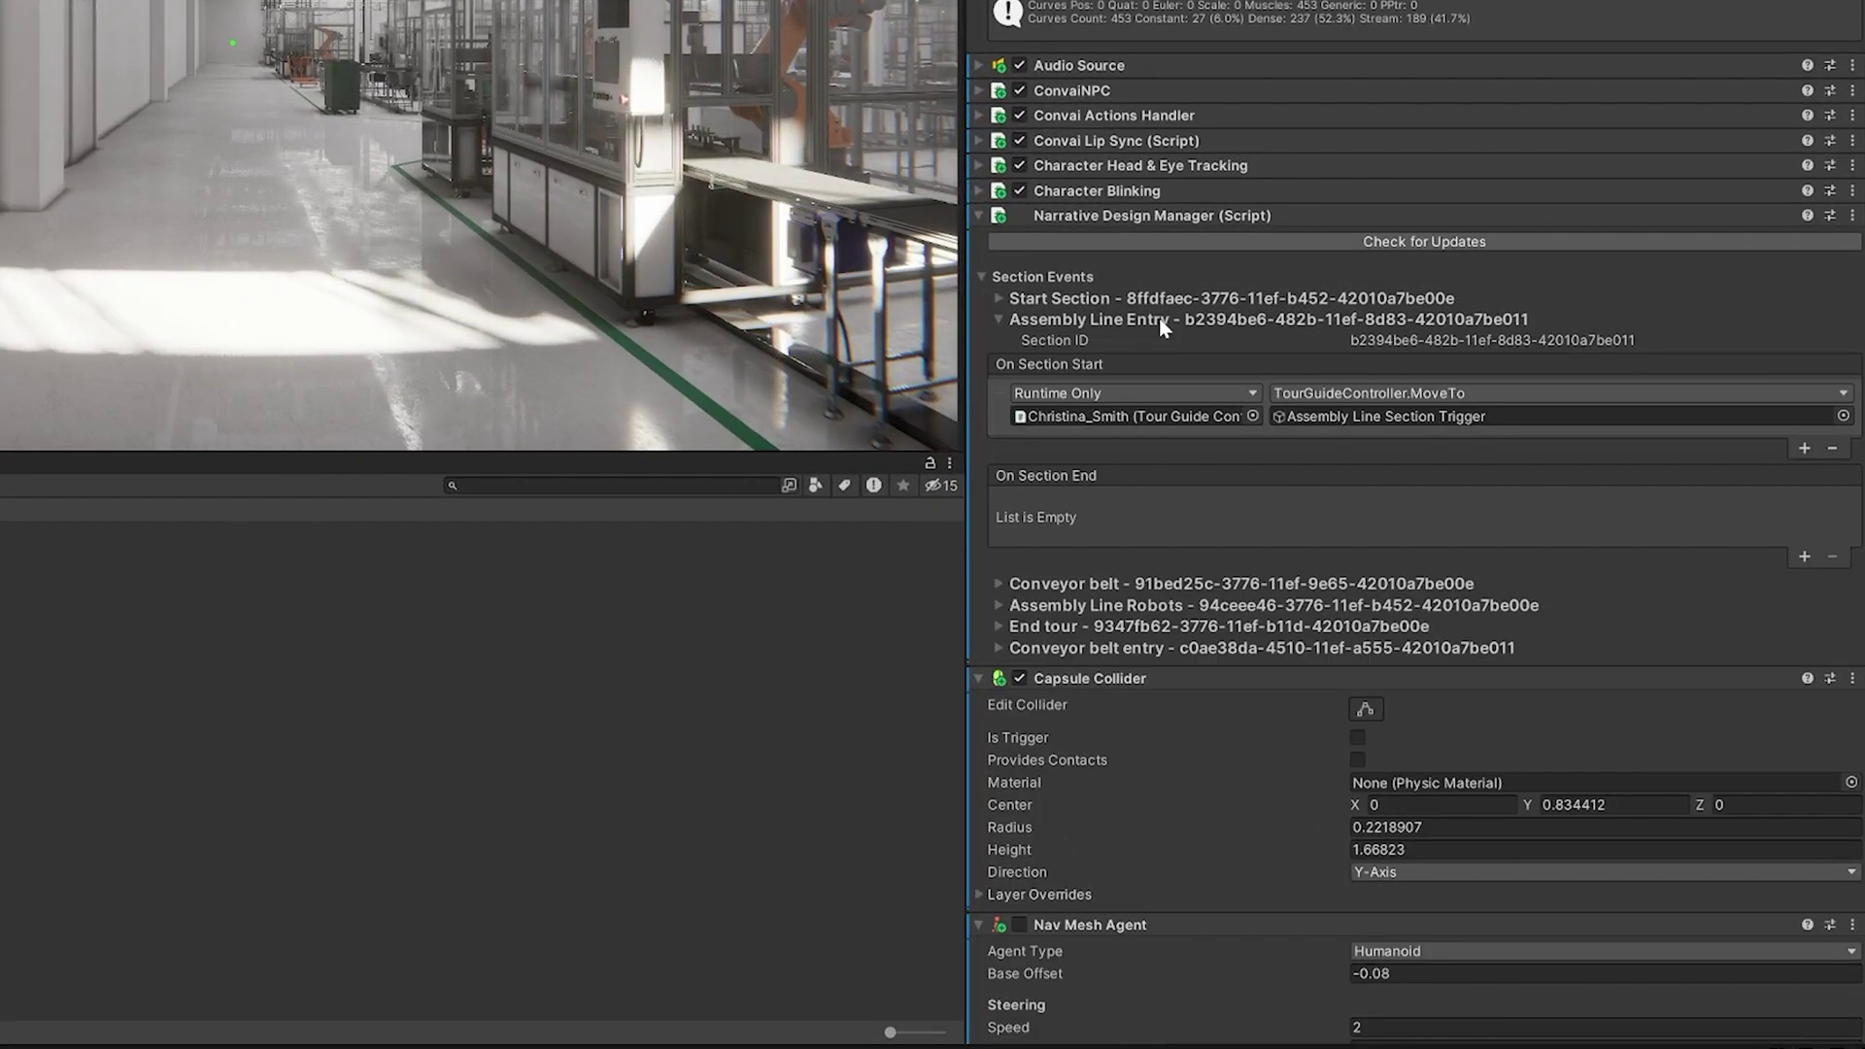
pyautogui.click(1133, 584)
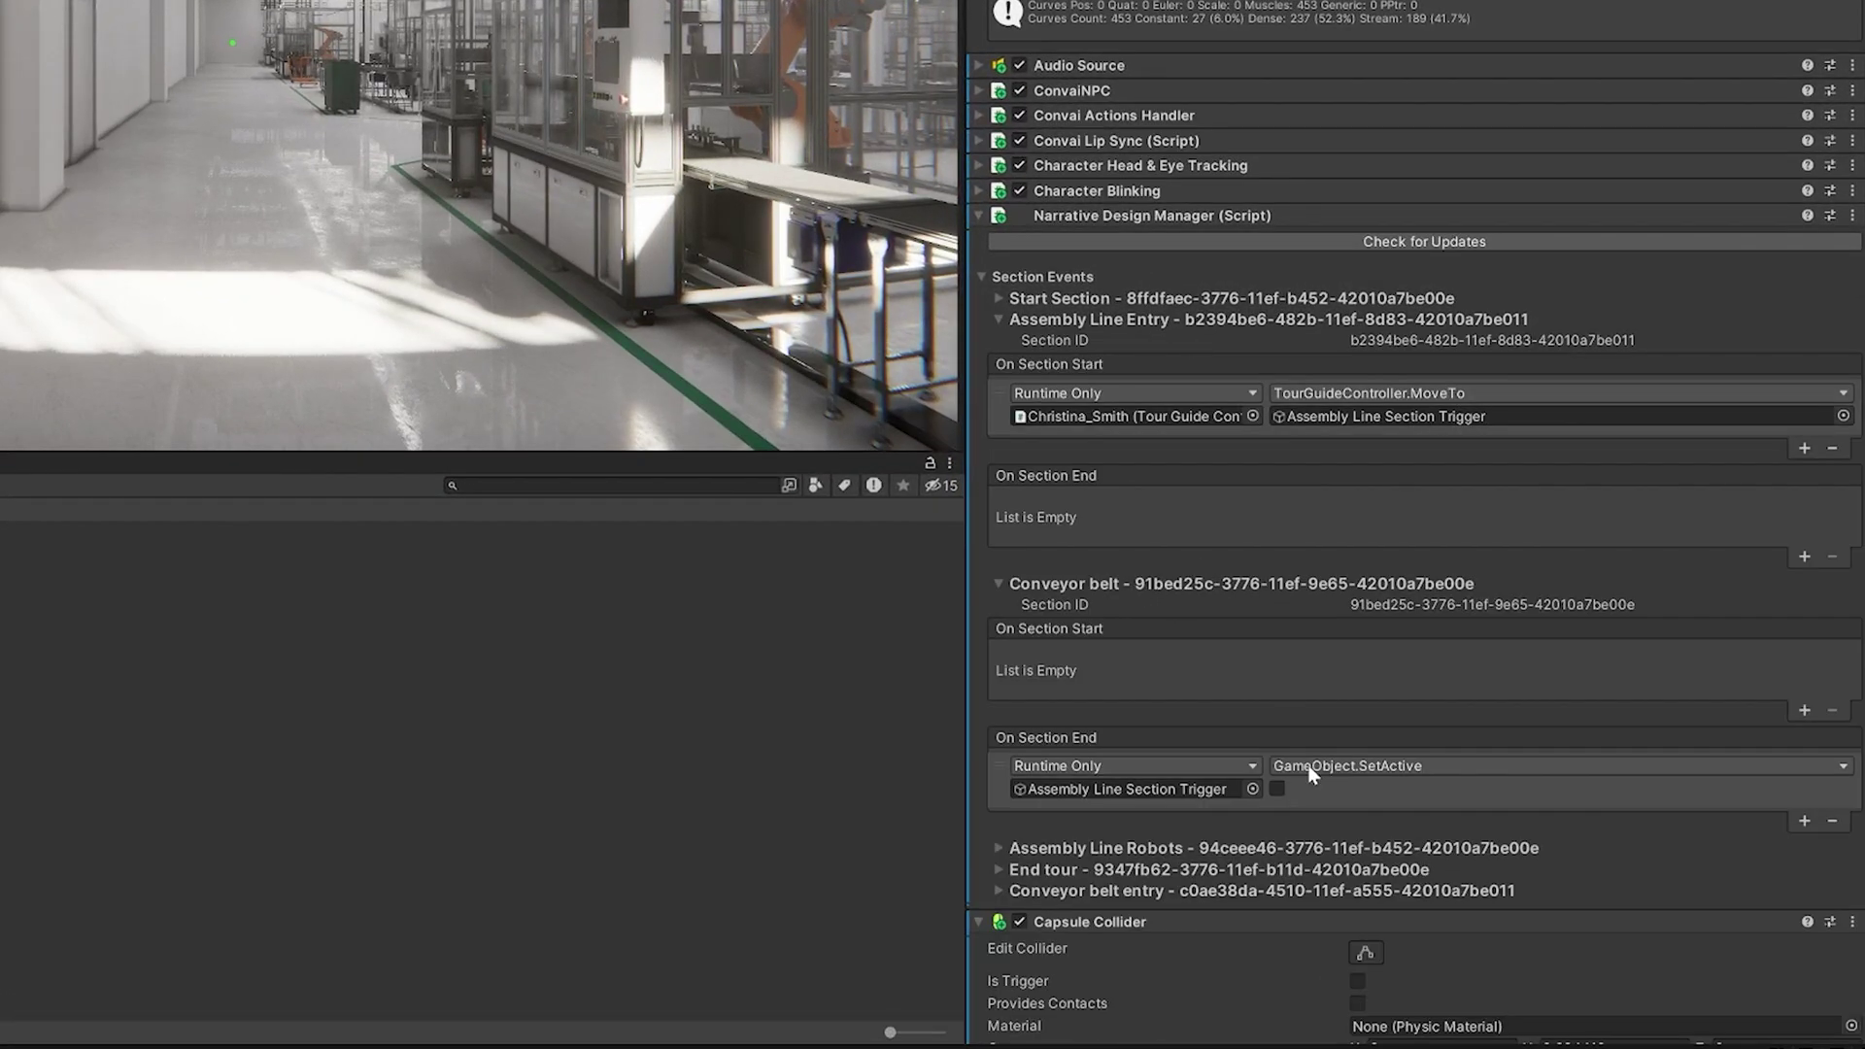
pyautogui.scroll(-3, 1209, 557)
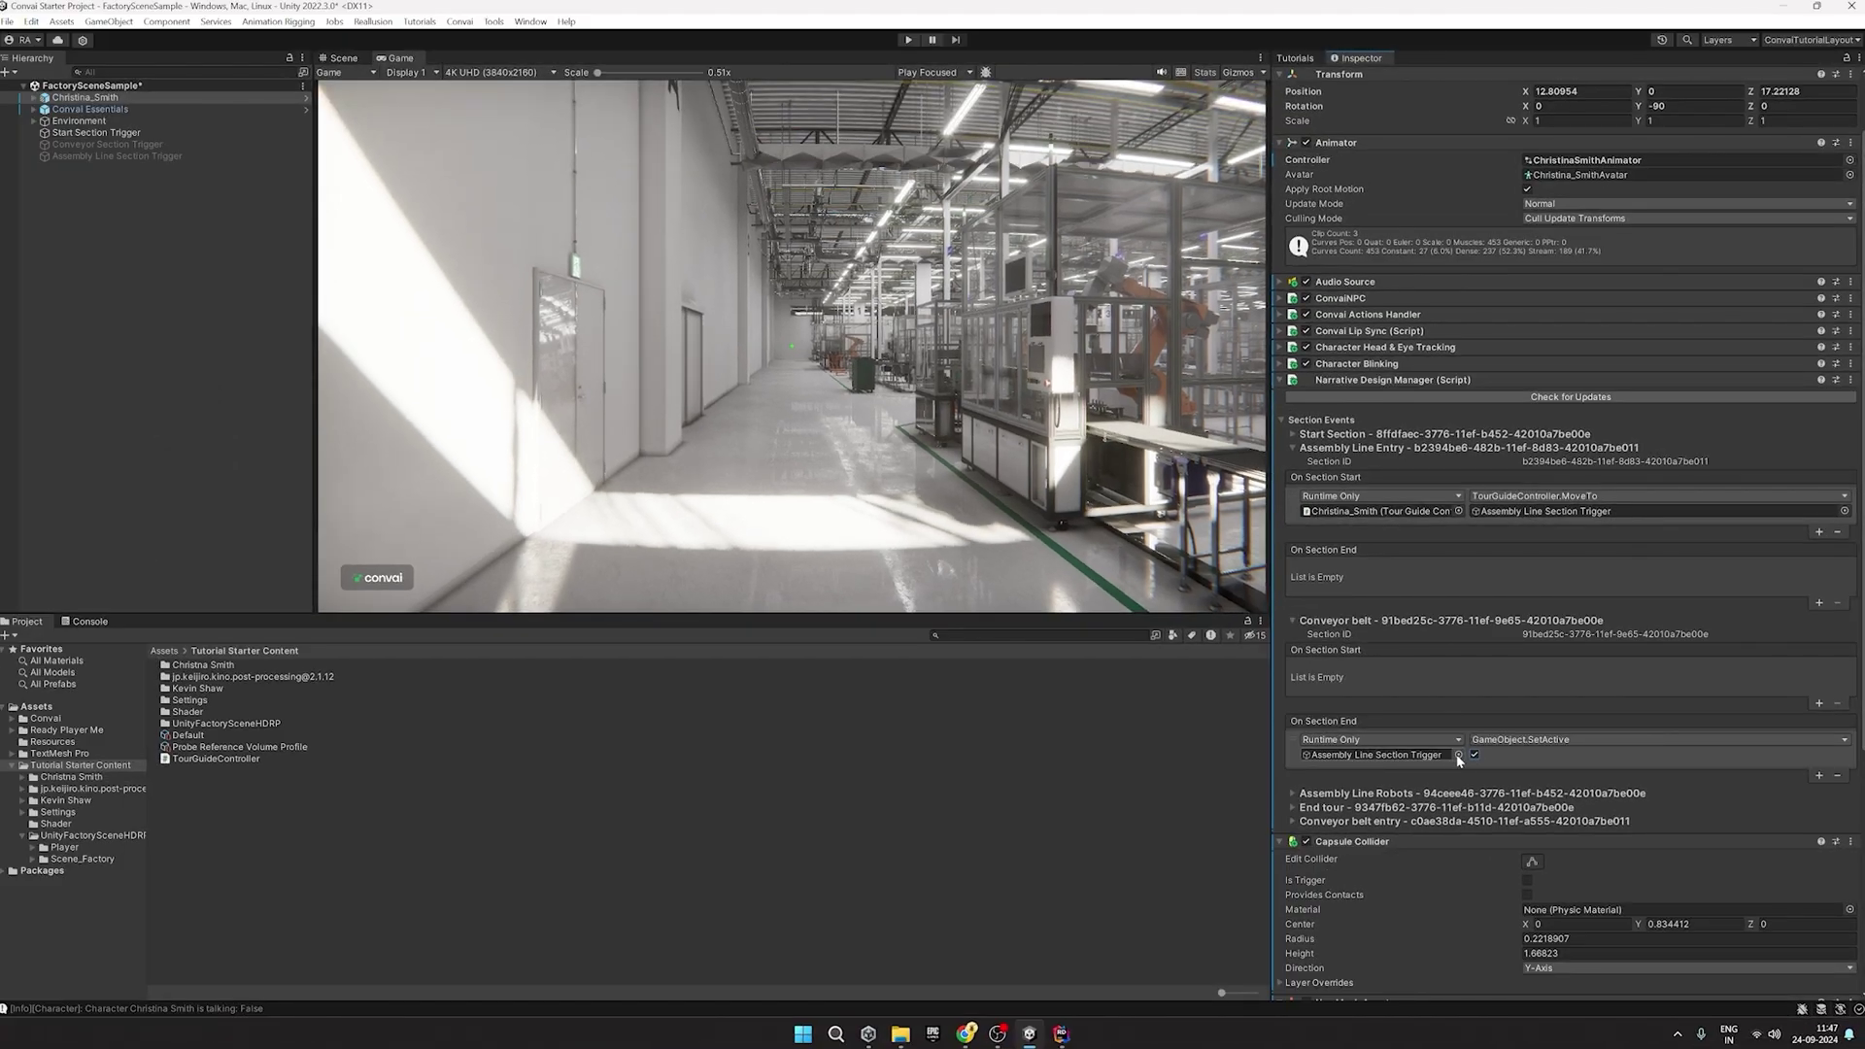
pyautogui.hotkey('ctrl', 'p')
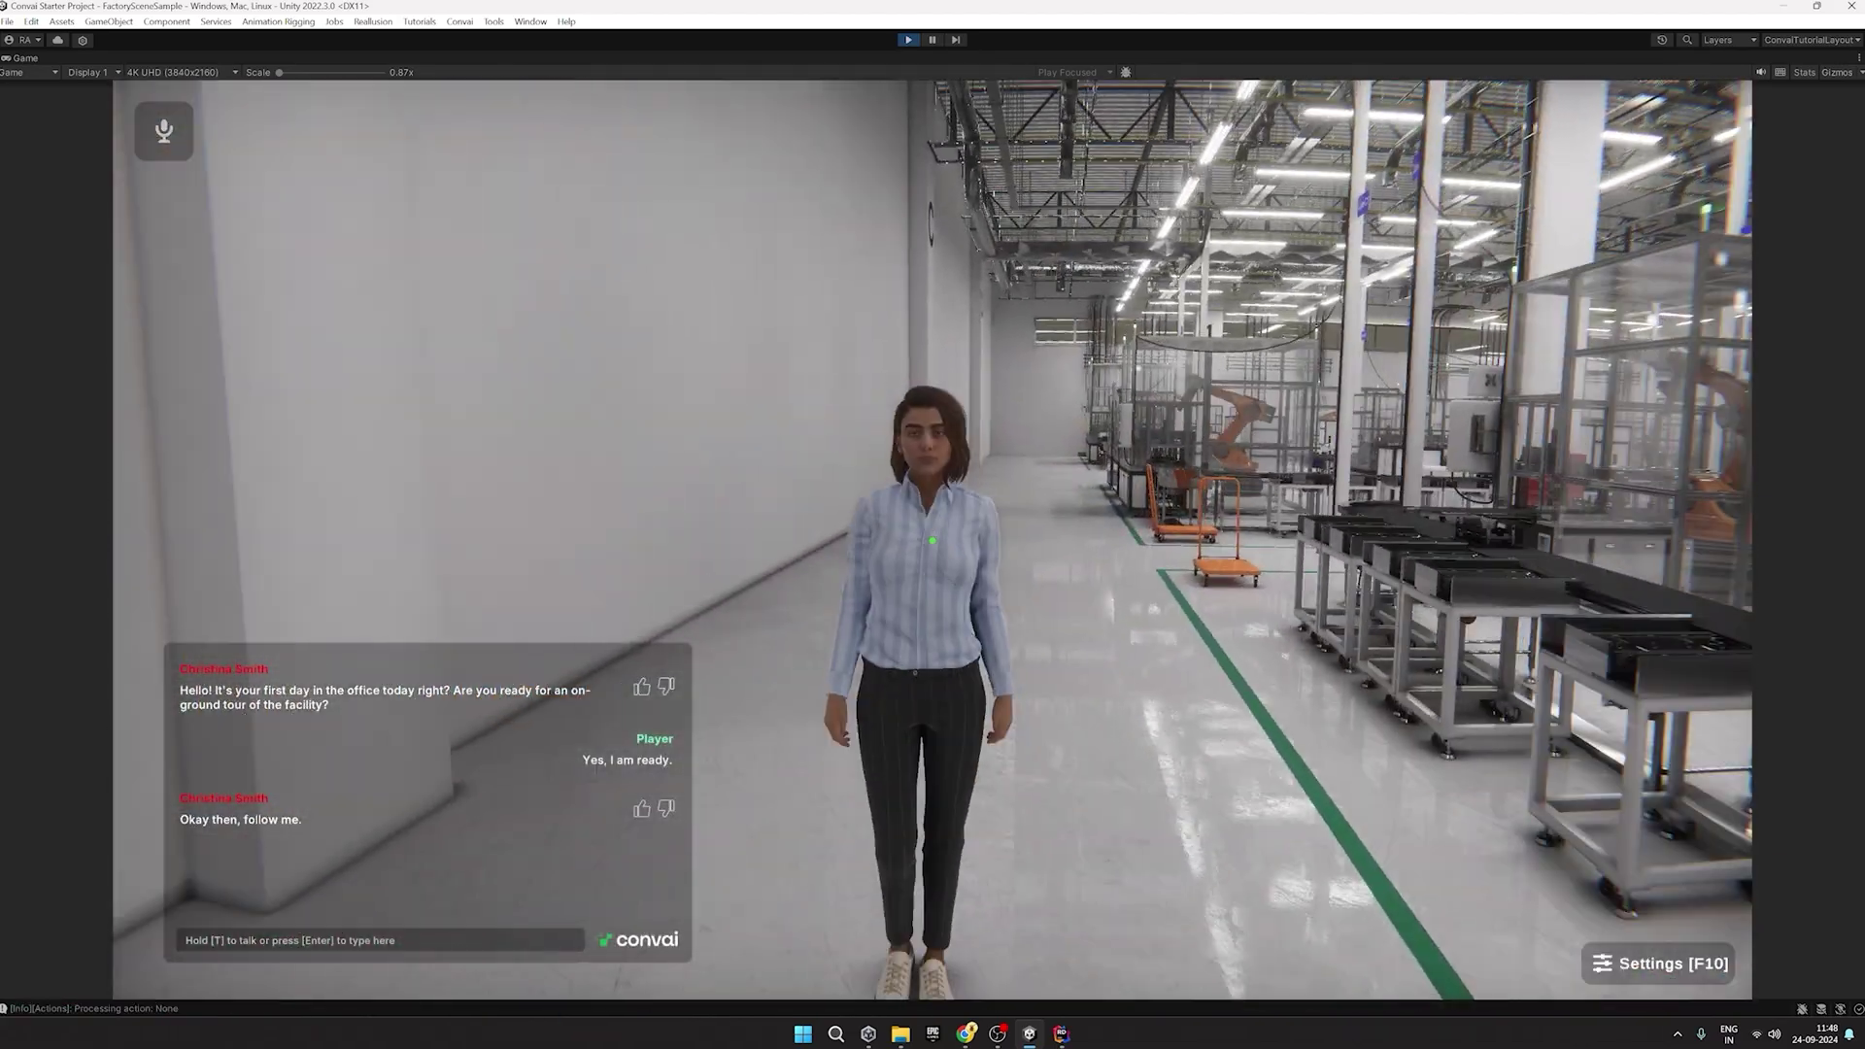
# Answer Christina and follow her from the conveyor belt to the assembly line robots.
pyautogui.press('a')
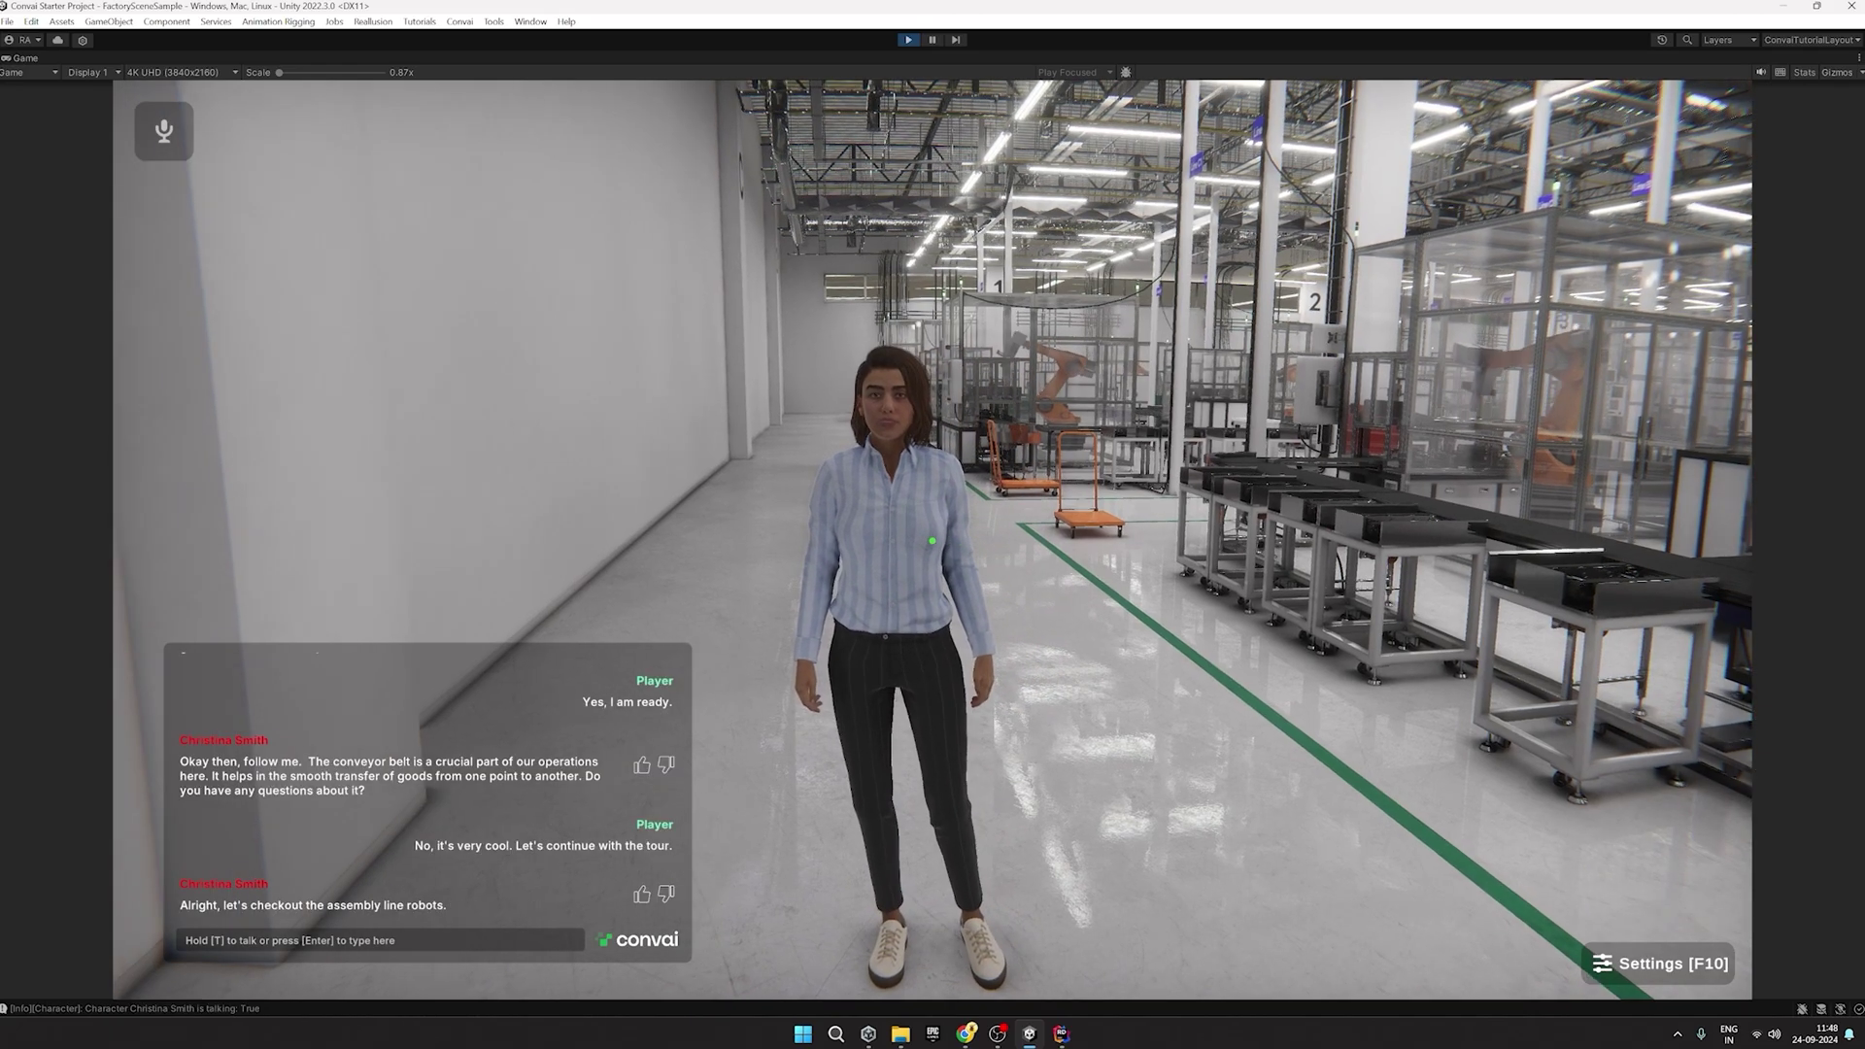
pyautogui.press('w')
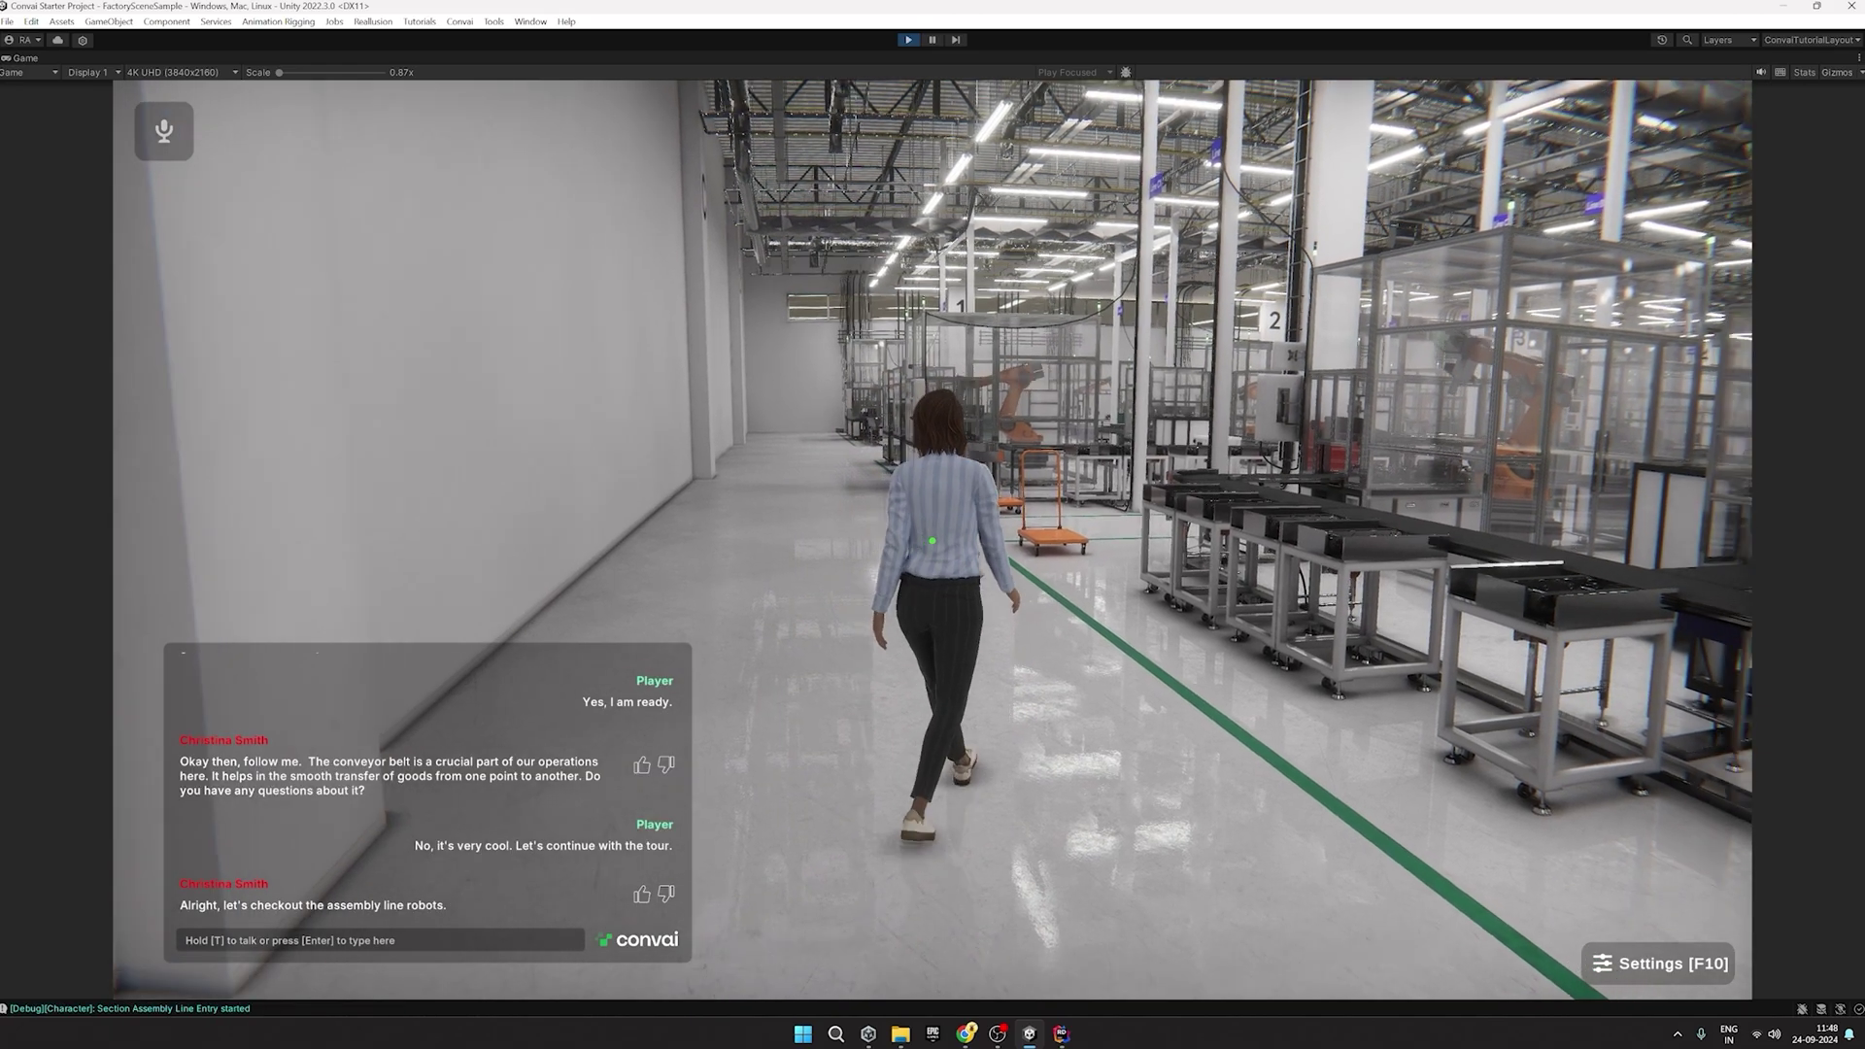
pyautogui.press('w')
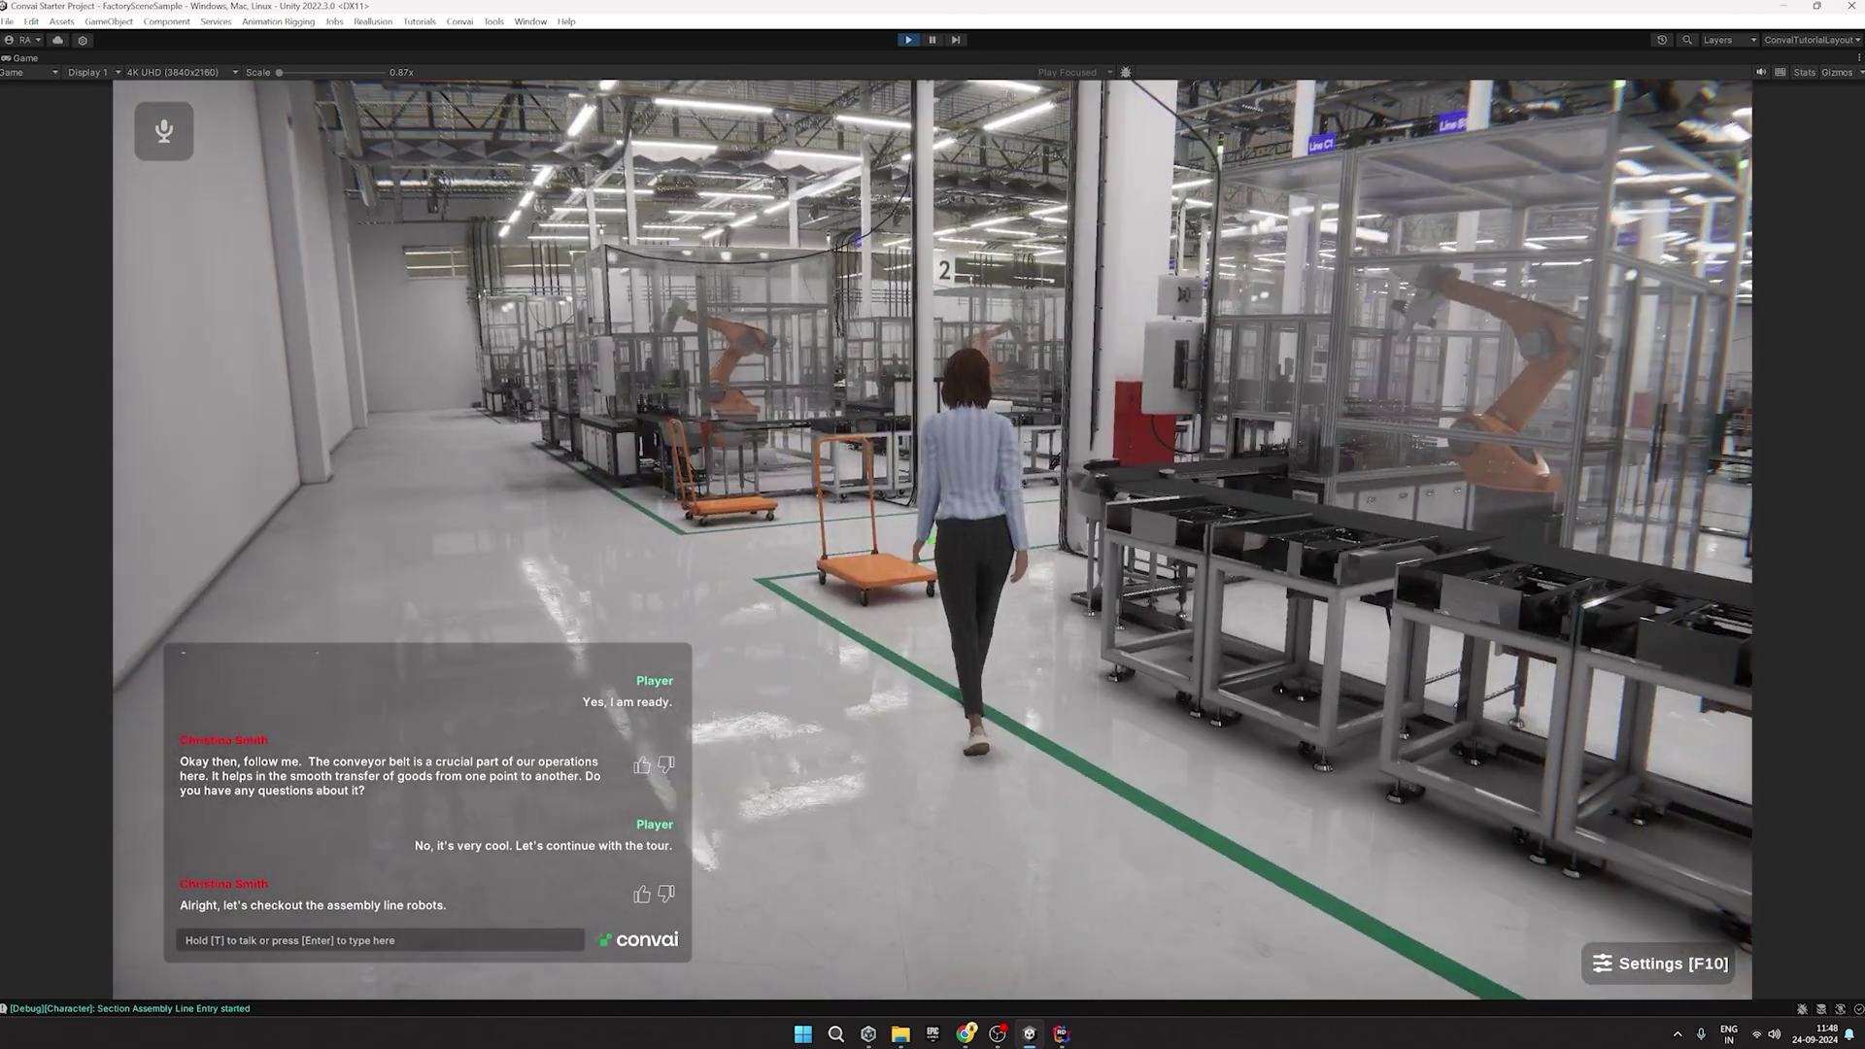
pyautogui.press('w')
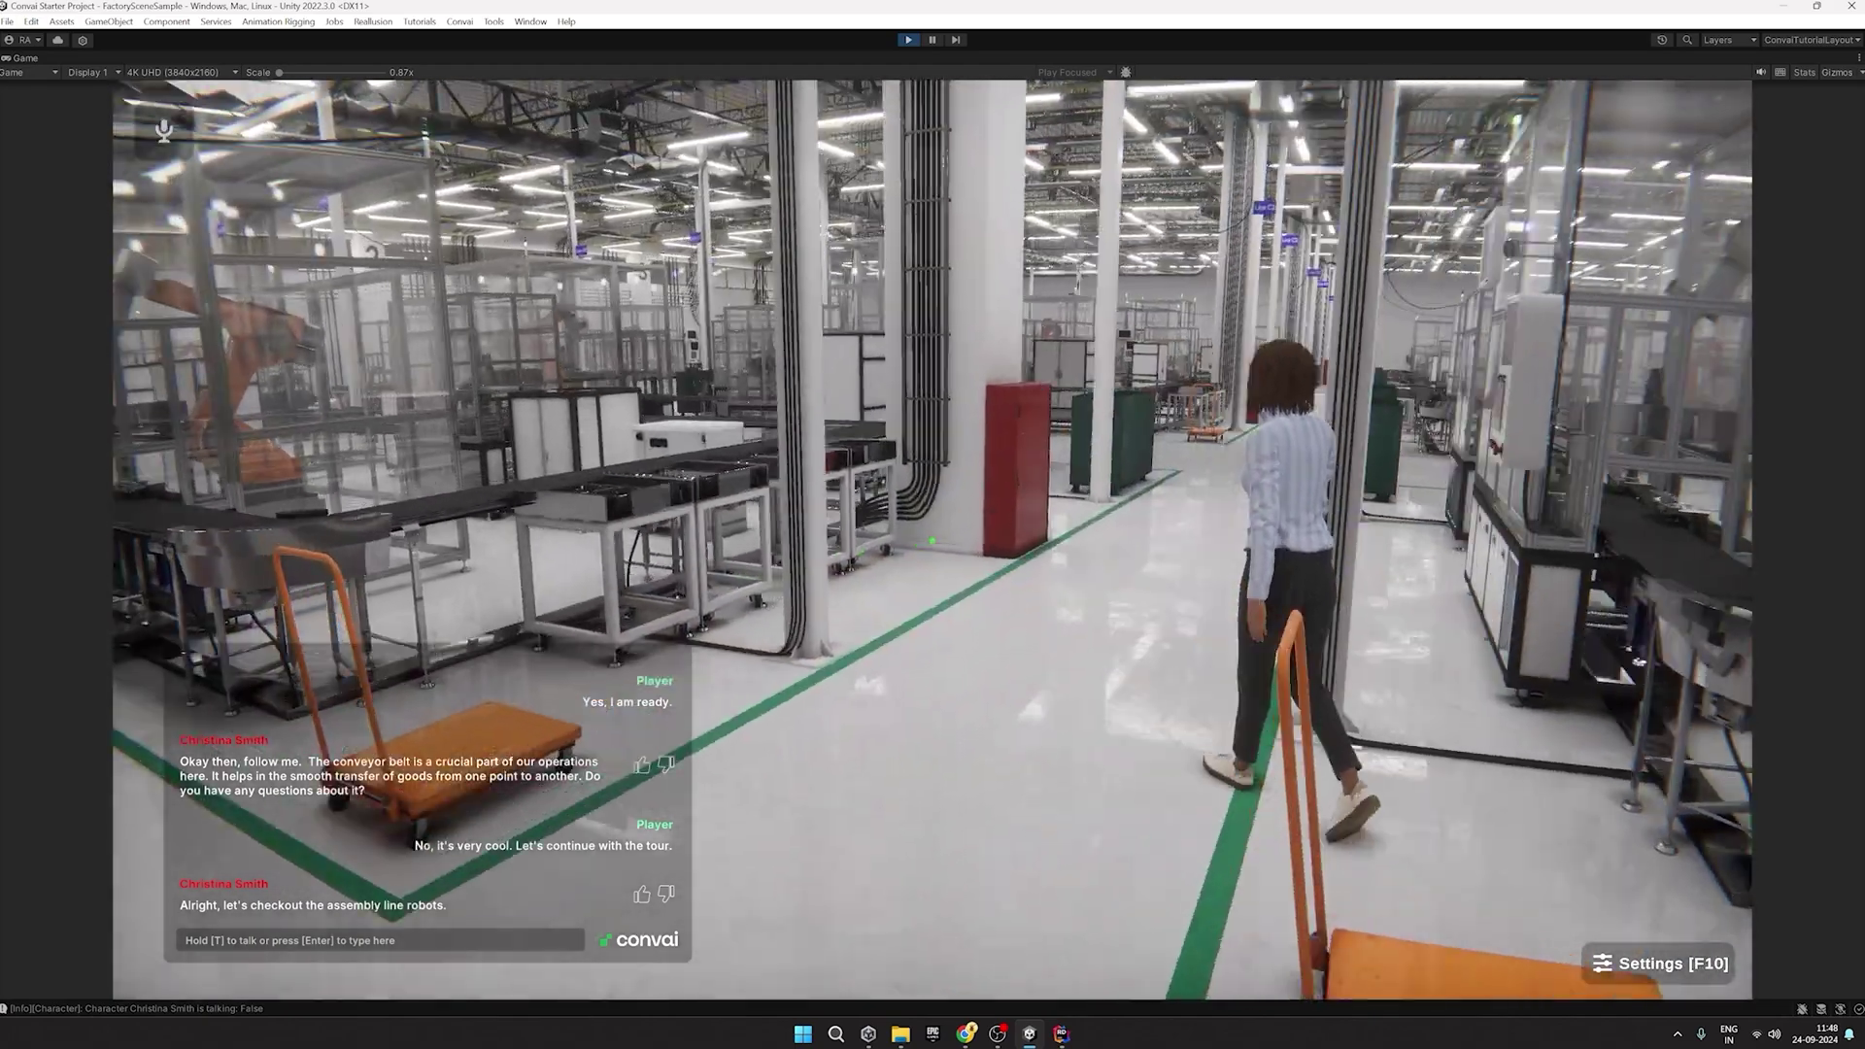
pyautogui.press('w')
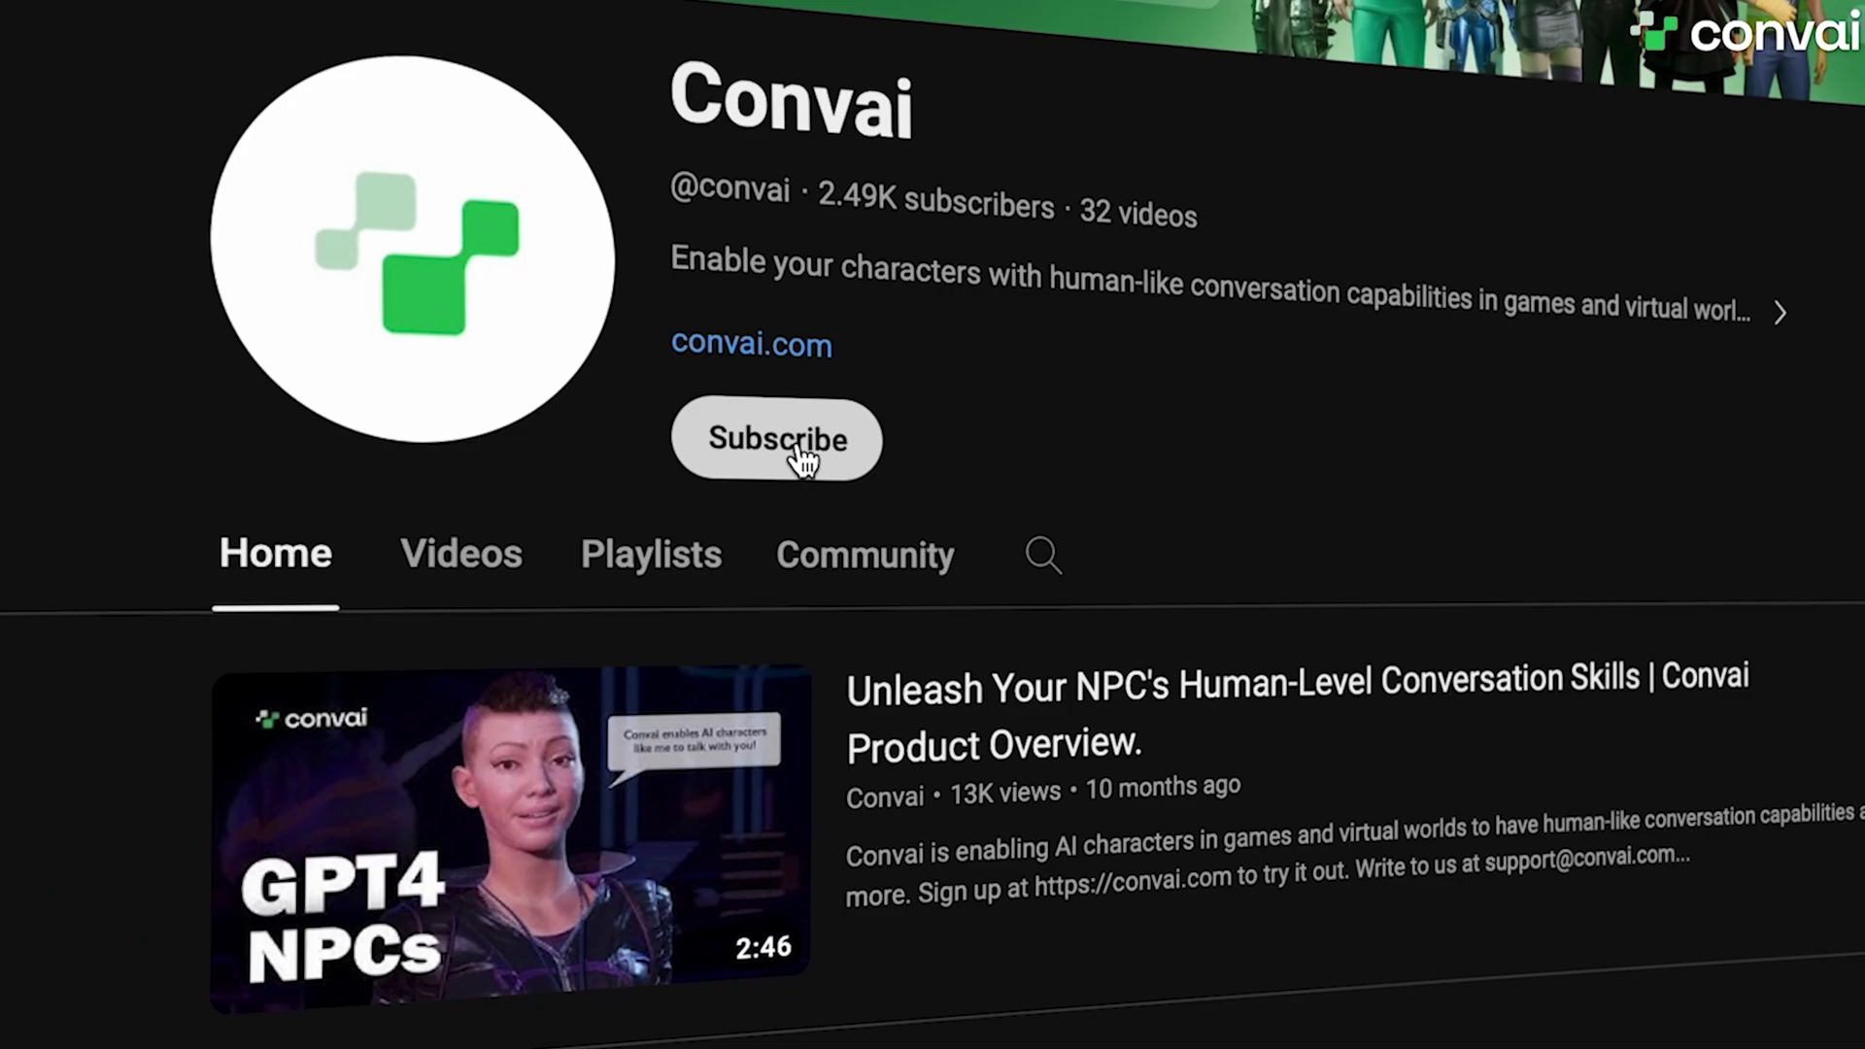
# Subscribe to Convai with all notifications, then enter a display name on the Discord invite.
pyautogui.click(803, 450)
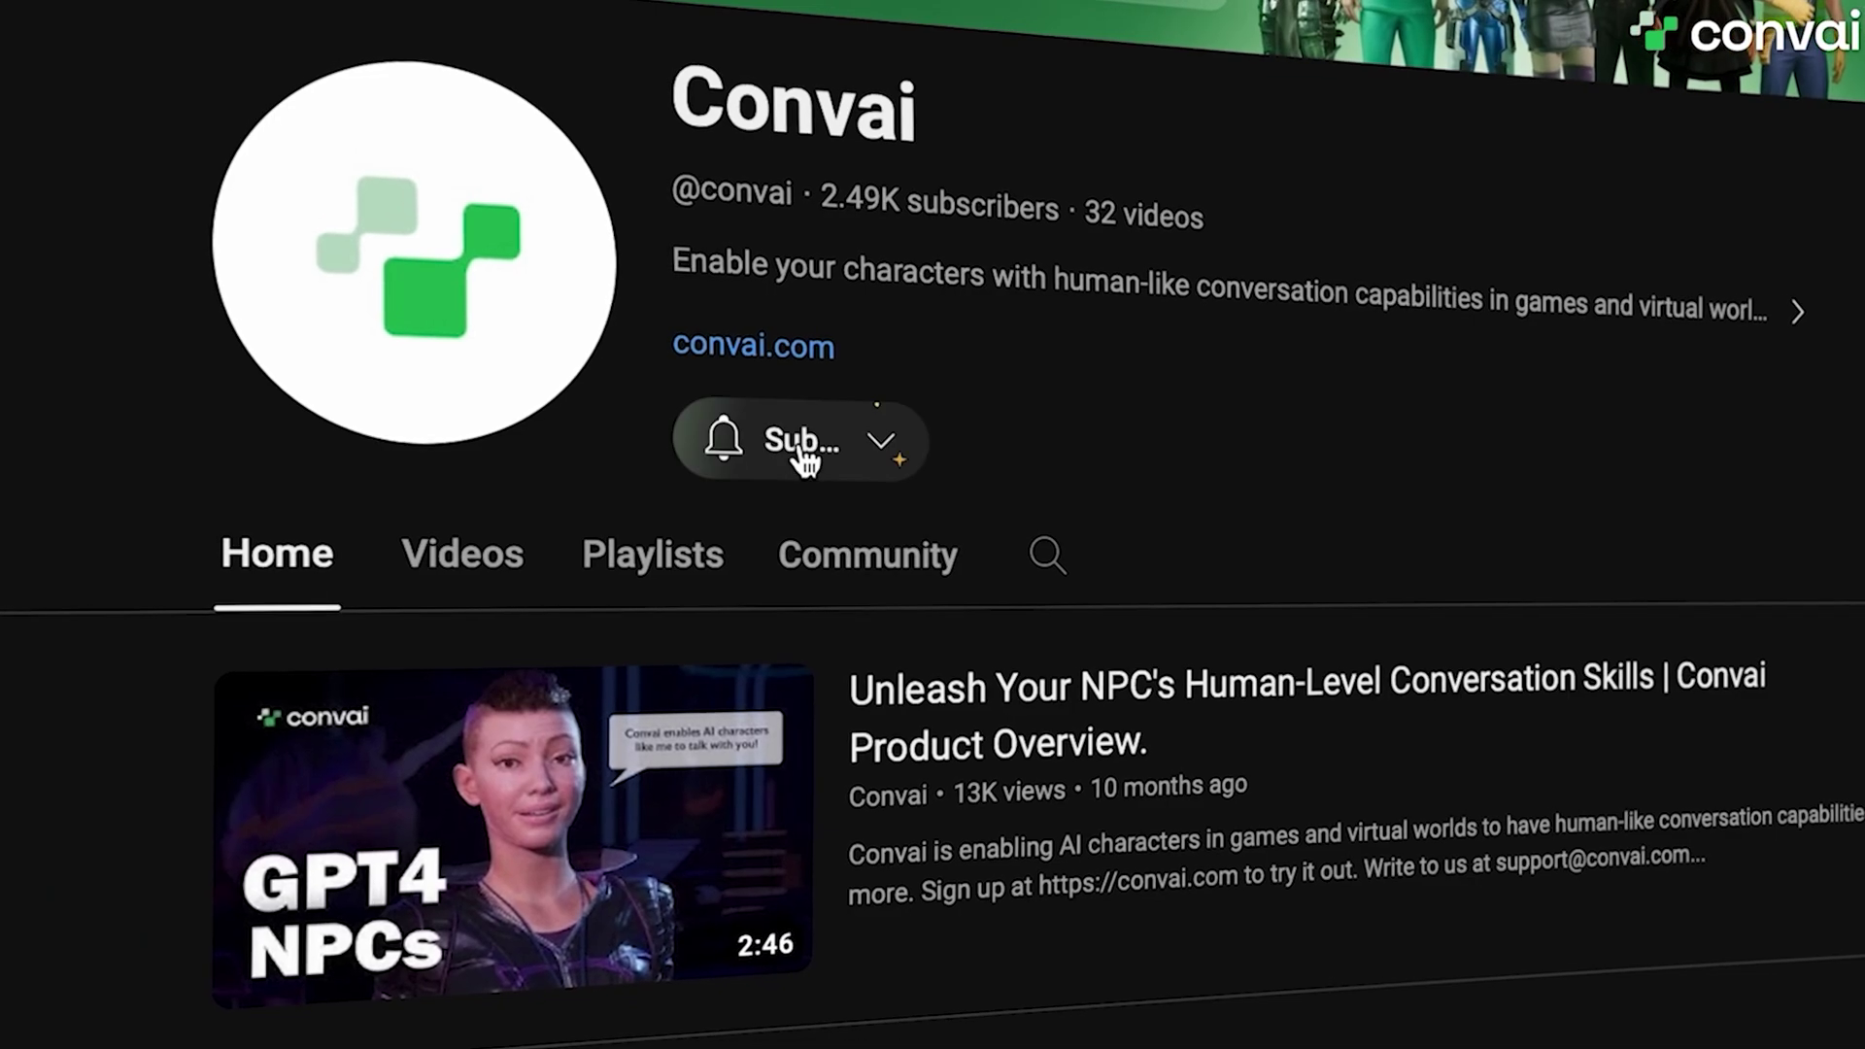
pyautogui.click(744, 464)
pyautogui.click(789, 533)
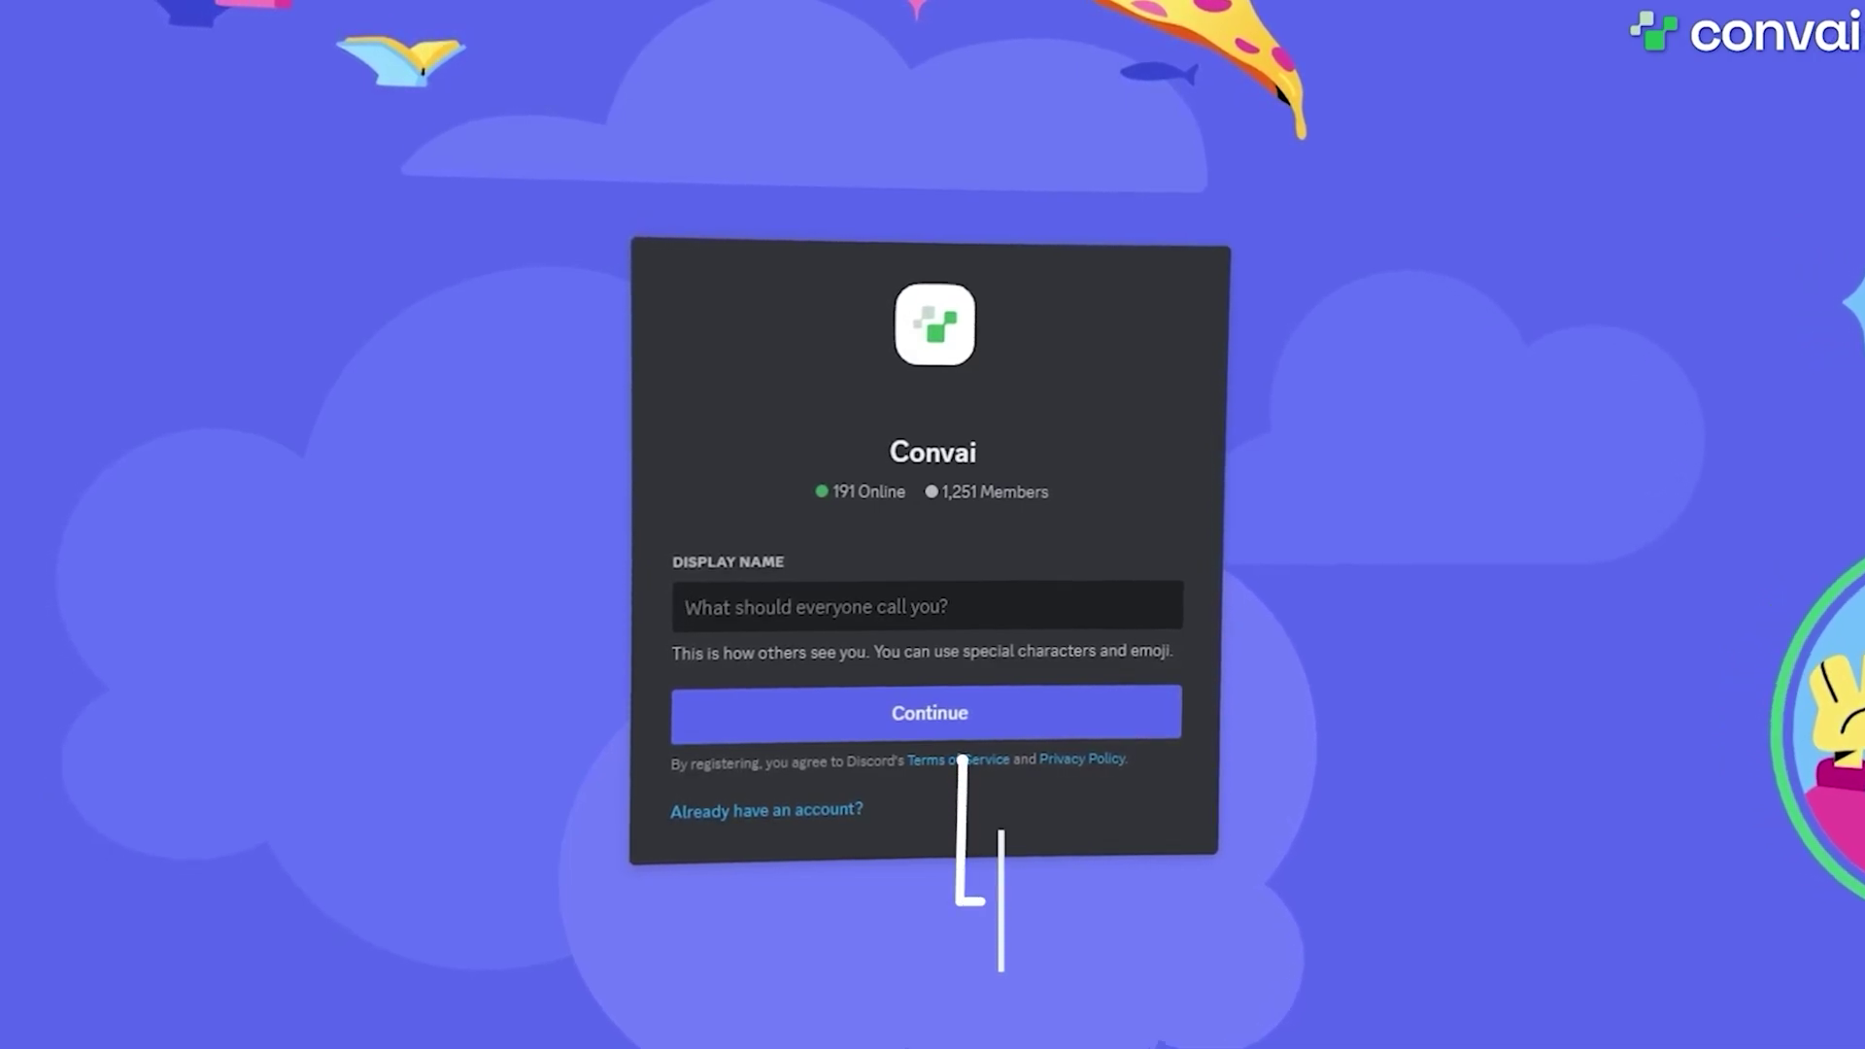
pyautogui.write('Awesome Convai User')
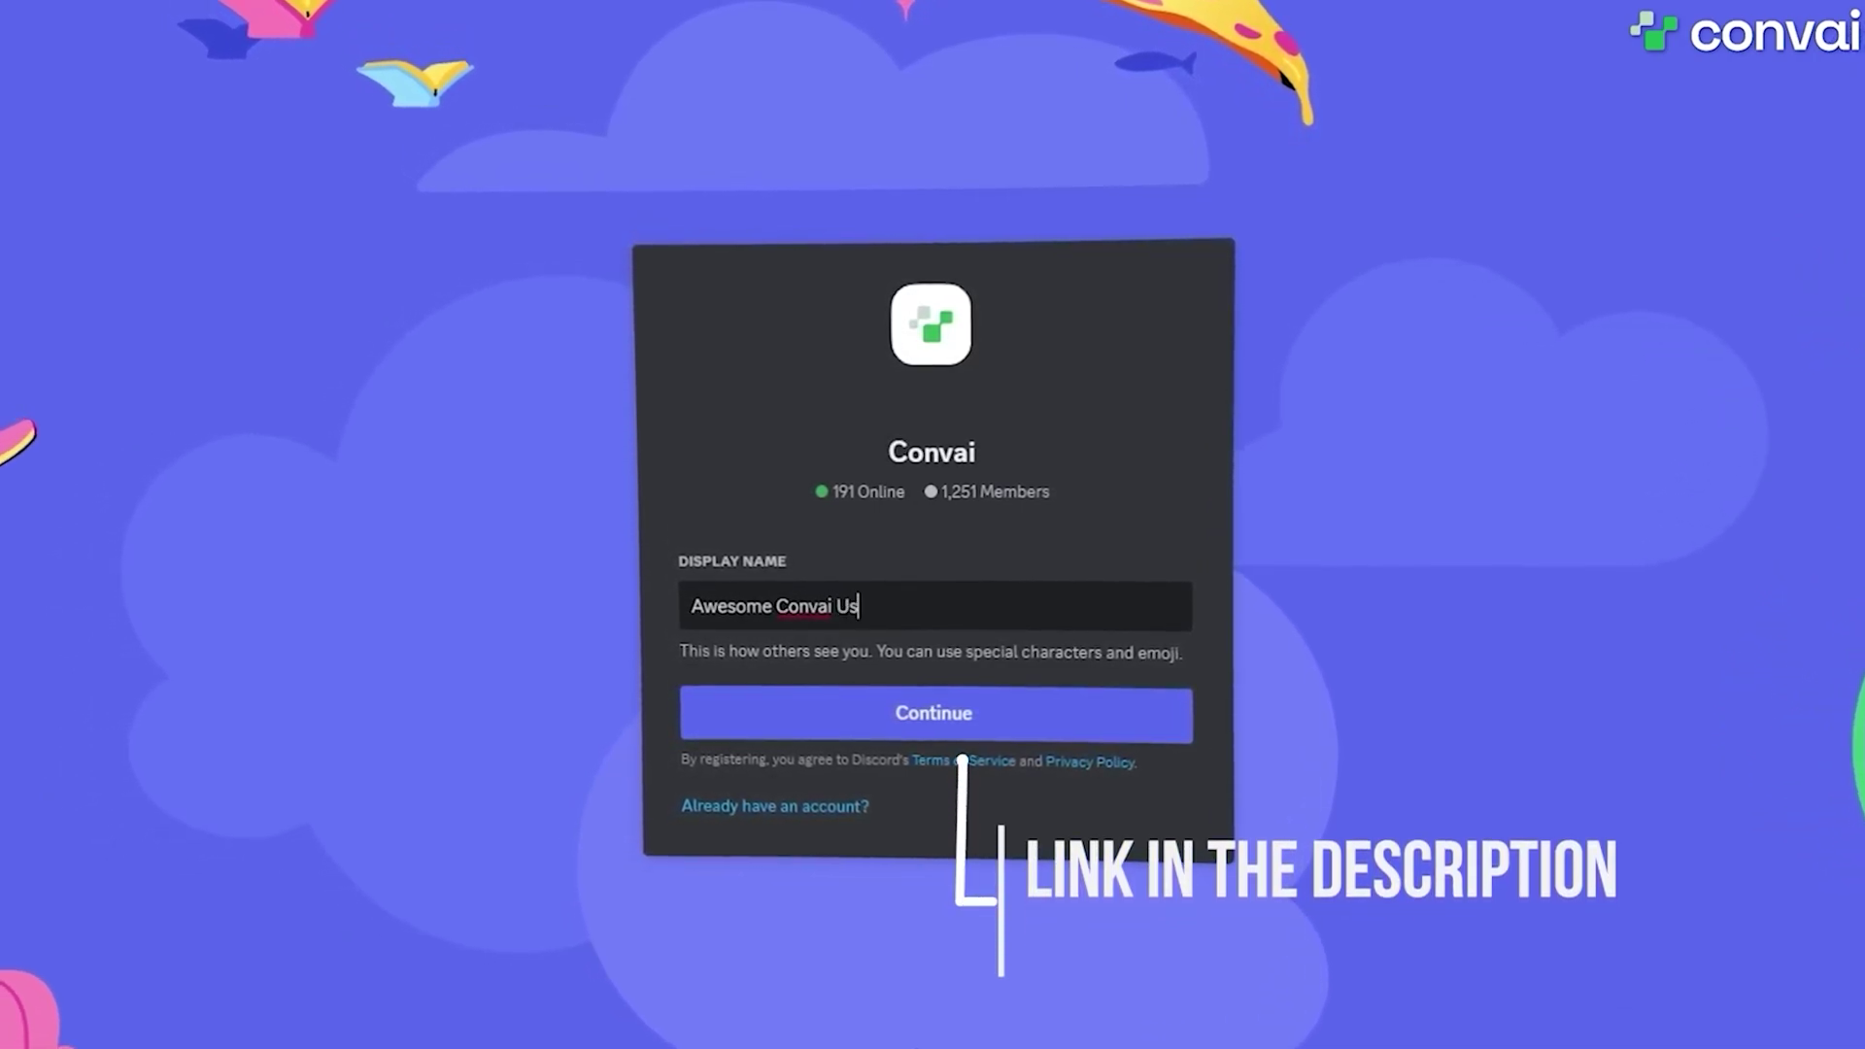